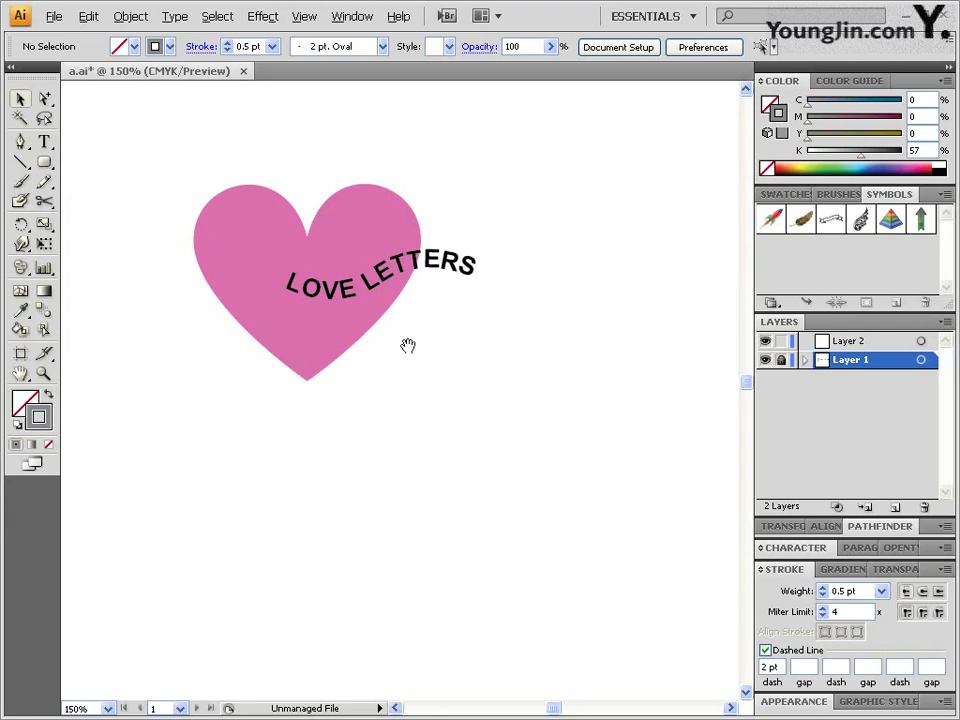
- Draw a circle about 56 mm in diameter on Layer 2, in the empty area below the pink heart
{"action": "left_click_drag", "start_coordinate": [354, 363], "coordinate": [422, 369]}
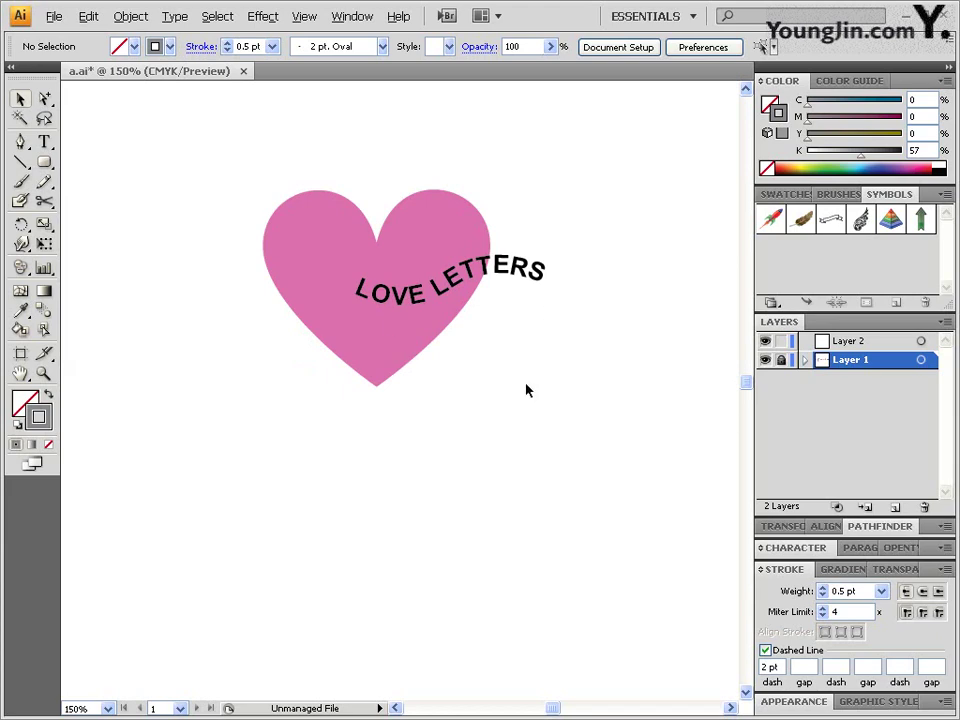
{"action": "left_click_drag", "start_coordinate": [499, 435], "coordinate": [454, 370]}
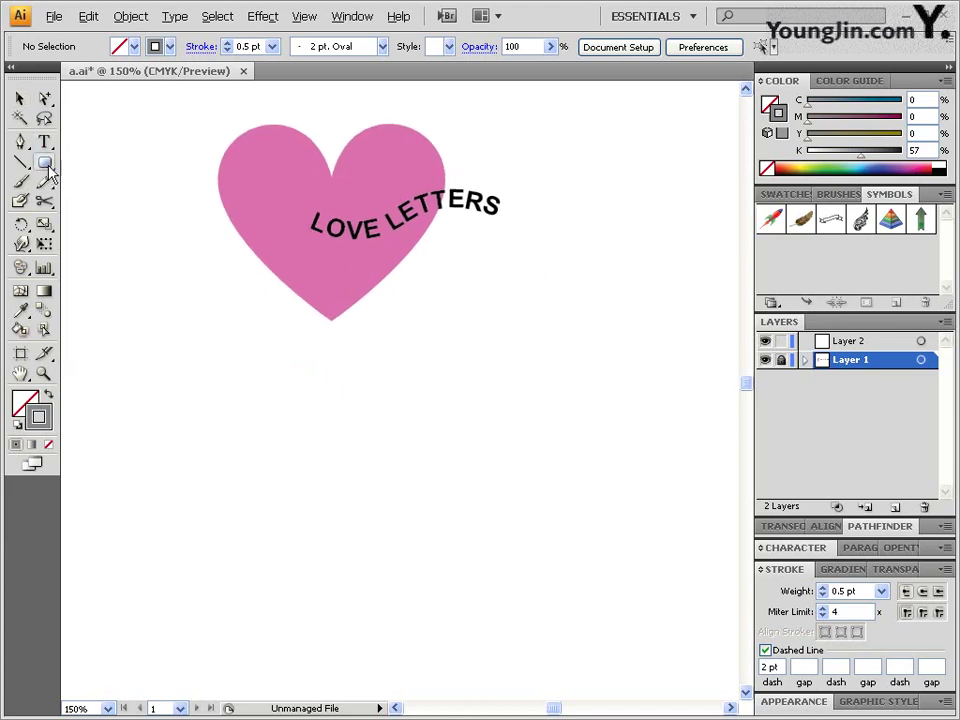
{"action": "left_click_drag", "start_coordinate": [44, 162], "coordinate": [94, 203]}
{"action": "left_click_drag", "start_coordinate": [338, 388], "coordinate": [338, 357]}
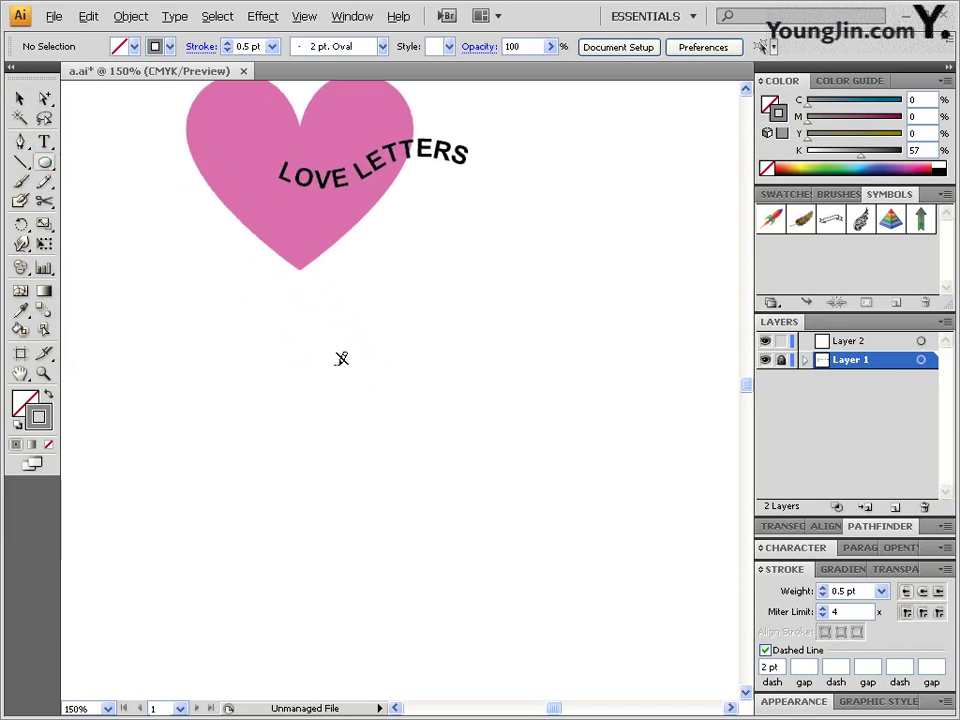
{"action": "left_click", "coordinate": [848, 342]}
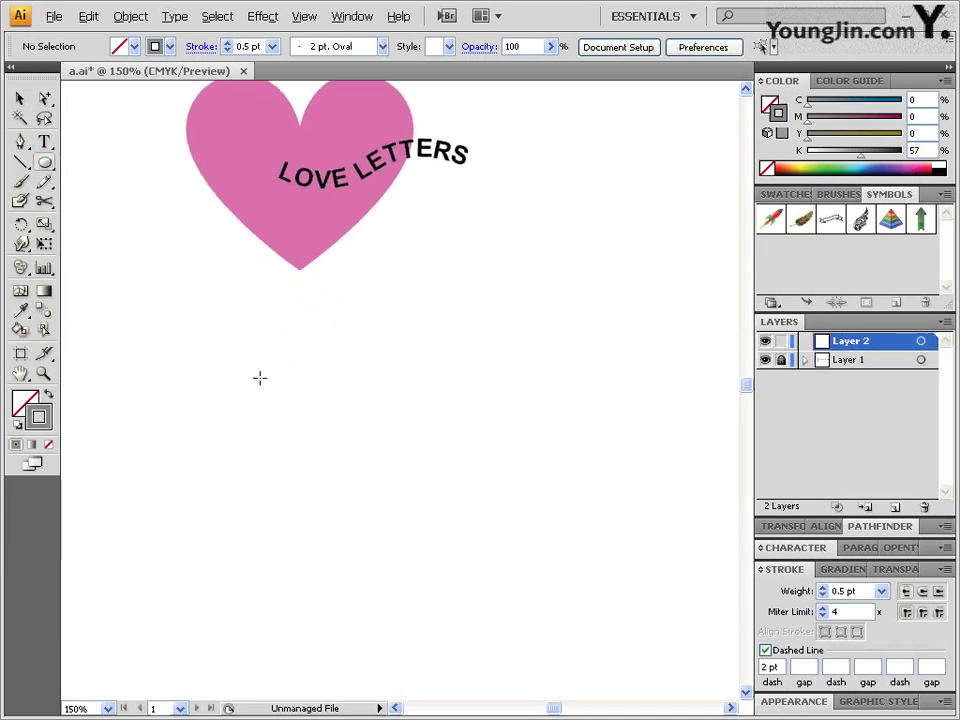
{"action": "left_click_drag", "start_coordinate": [259, 378], "coordinate": [480, 545]}
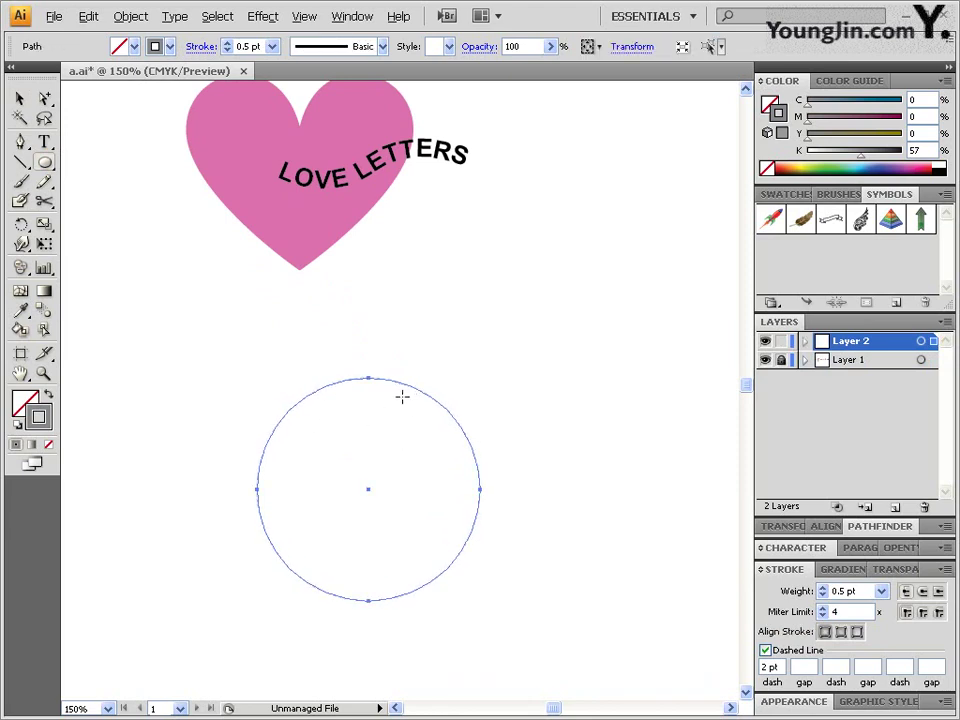
- Sample the heart's pink fill onto the circle and shift the circle to sit more directly beneath the heart
{"action": "left_click", "coordinate": [20, 309]}
{"action": "left_click", "coordinate": [246, 124]}
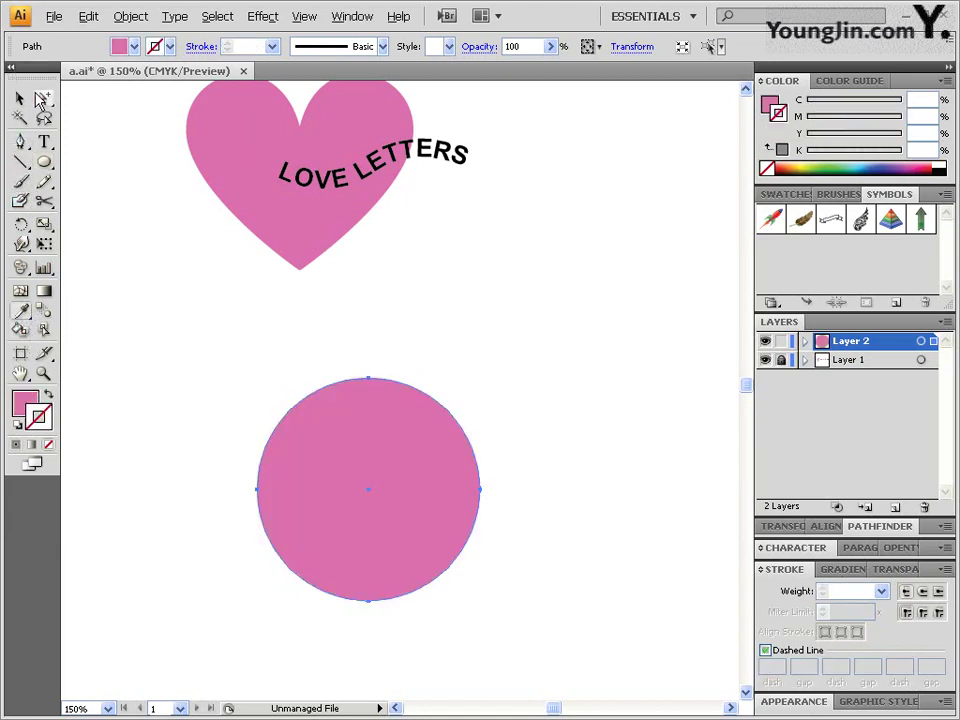
{"action": "left_click", "coordinate": [44, 98]}
{"action": "left_click_drag", "start_coordinate": [308, 473], "coordinate": [263, 457]}
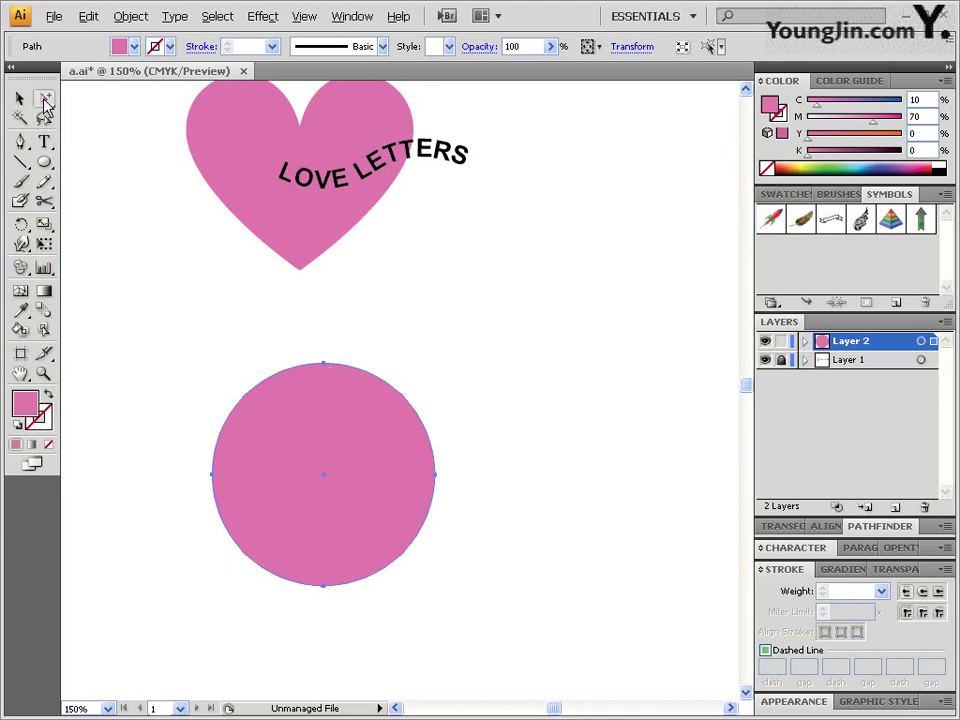
{"action": "left_click_drag", "start_coordinate": [44, 98], "coordinate": [107, 104]}
{"action": "left_click_drag", "start_coordinate": [304, 351], "coordinate": [336, 485]}
{"action": "key", "text": "ctrl+z"}
{"action": "key", "text": "ctrl+z"}
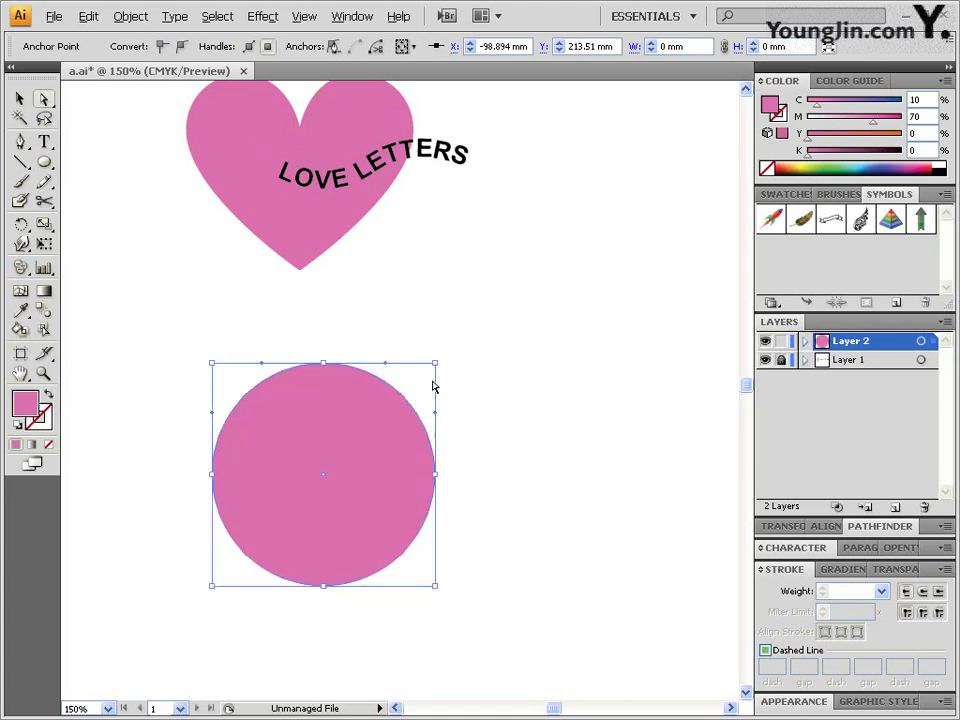
{"action": "key", "text": "ctrl+z"}
{"action": "left_click_drag", "start_coordinate": [283, 331], "coordinate": [372, 393]}
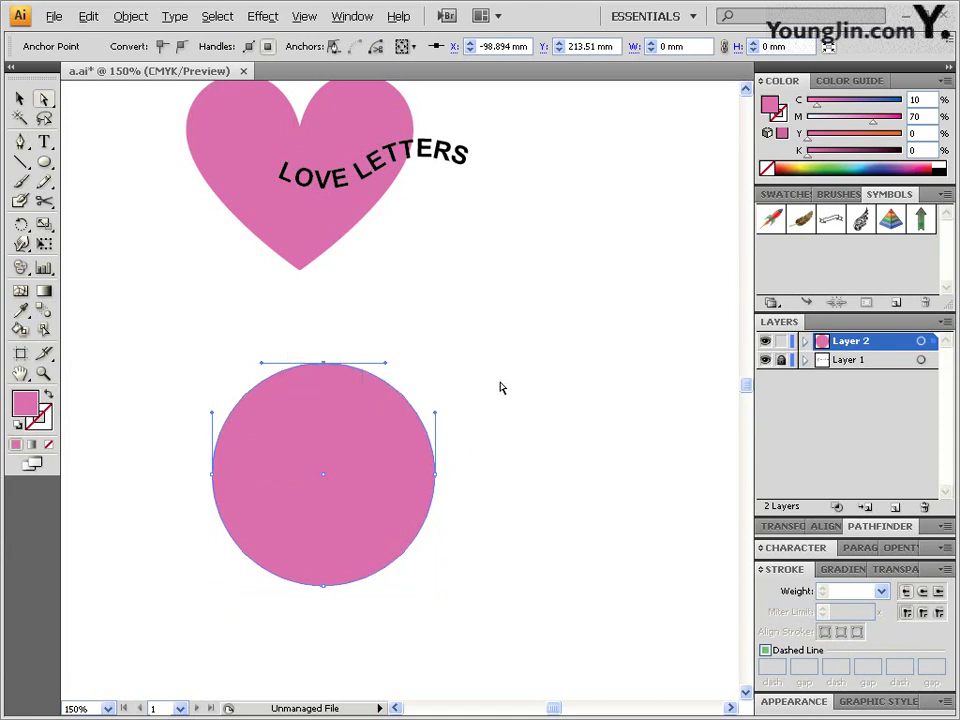
{"action": "left_click", "coordinate": [331, 365]}
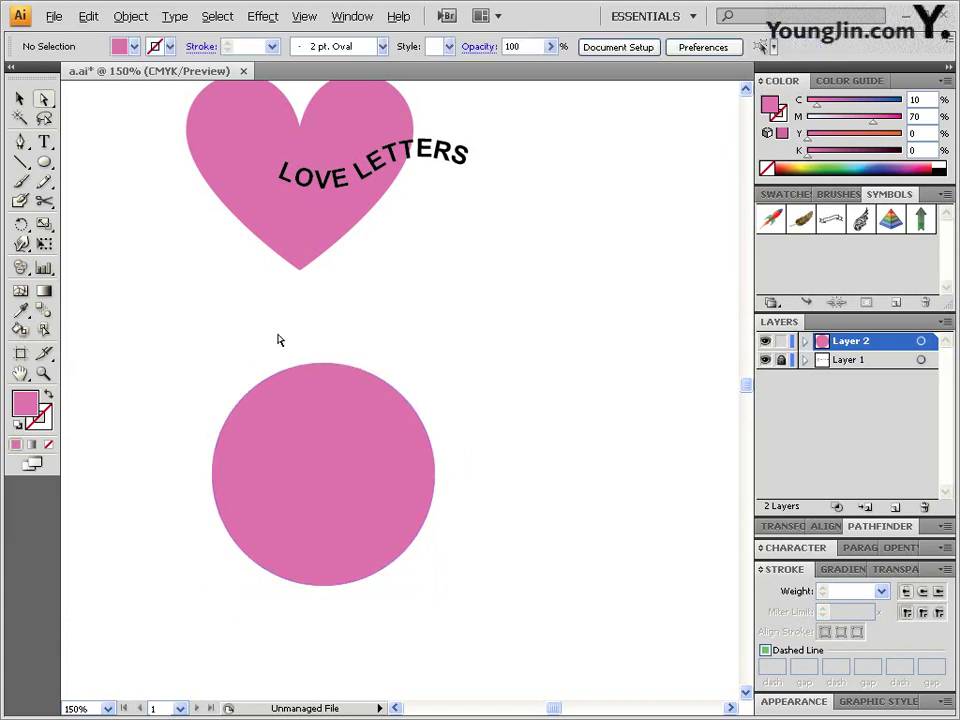
- Lower the circle's top anchor point to about Y 186.7 mm and angle both its handles upward independently to form two heart lobes
{"action": "left_click_drag", "start_coordinate": [277, 336], "coordinate": [380, 396]}
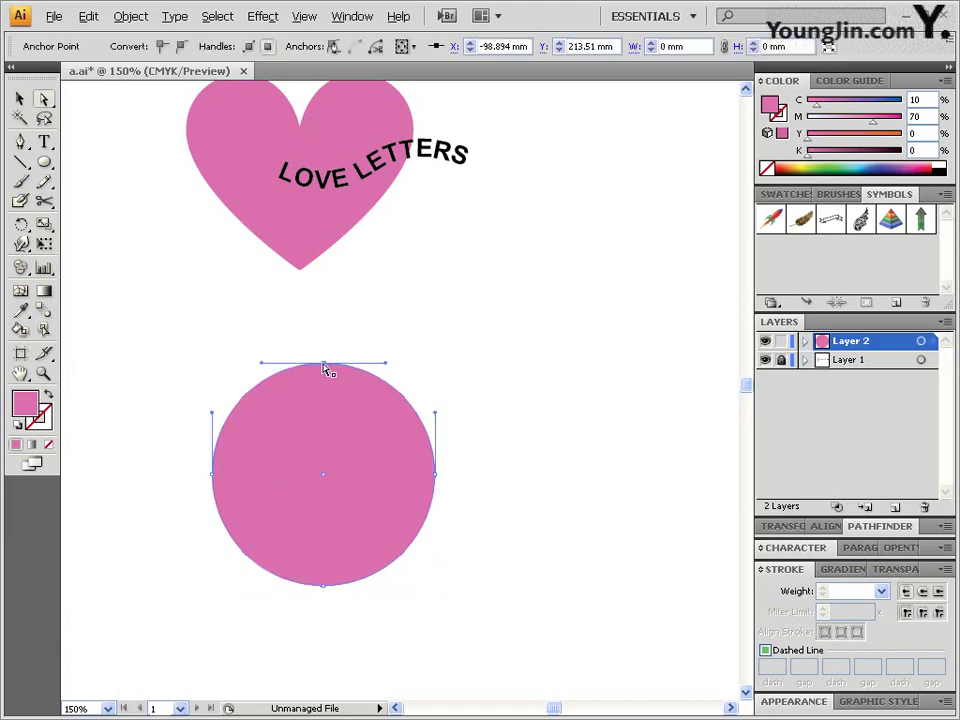
{"action": "left_click_drag", "start_coordinate": [325, 368], "coordinate": [333, 473]}
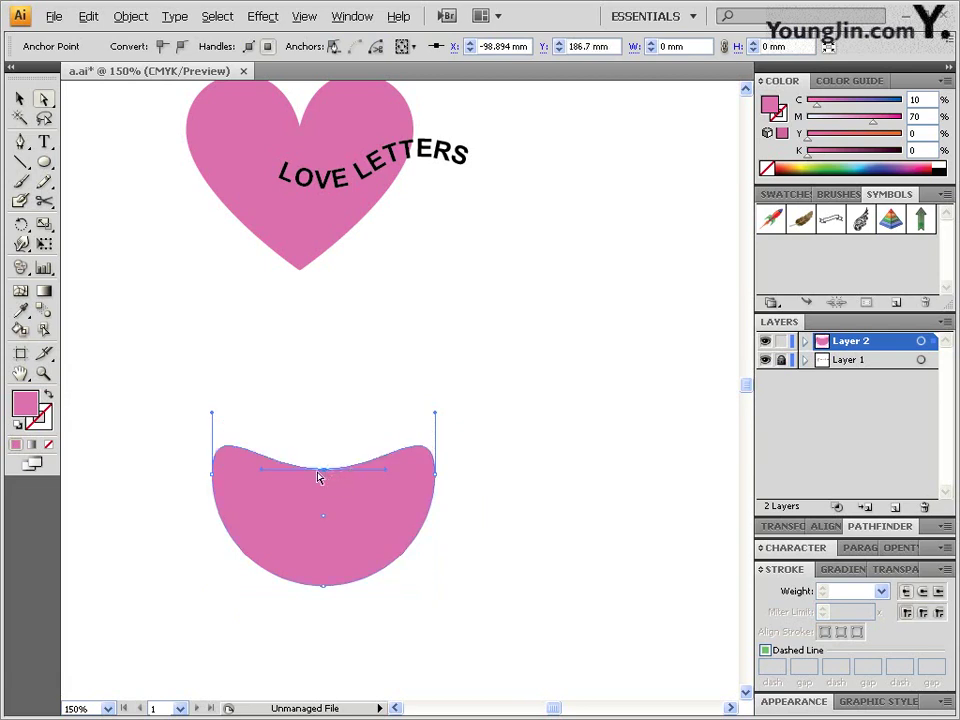
{"action": "left_click_drag", "start_coordinate": [263, 476], "coordinate": [303, 398]}
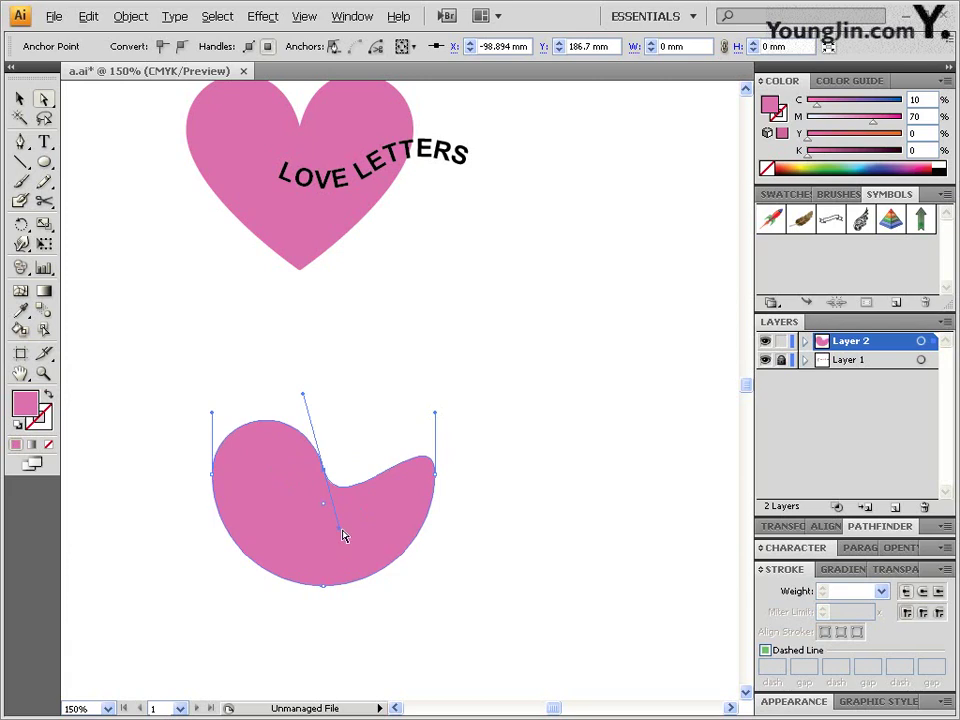
{"action": "left_click_drag", "start_coordinate": [342, 537], "coordinate": [337, 395]}
- Lower the shape's bottom anchor point to about Y 154.5 mm and convert it to a corner point for the heart's tip
{"action": "left_click_drag", "start_coordinate": [396, 519], "coordinate": [368, 378]}
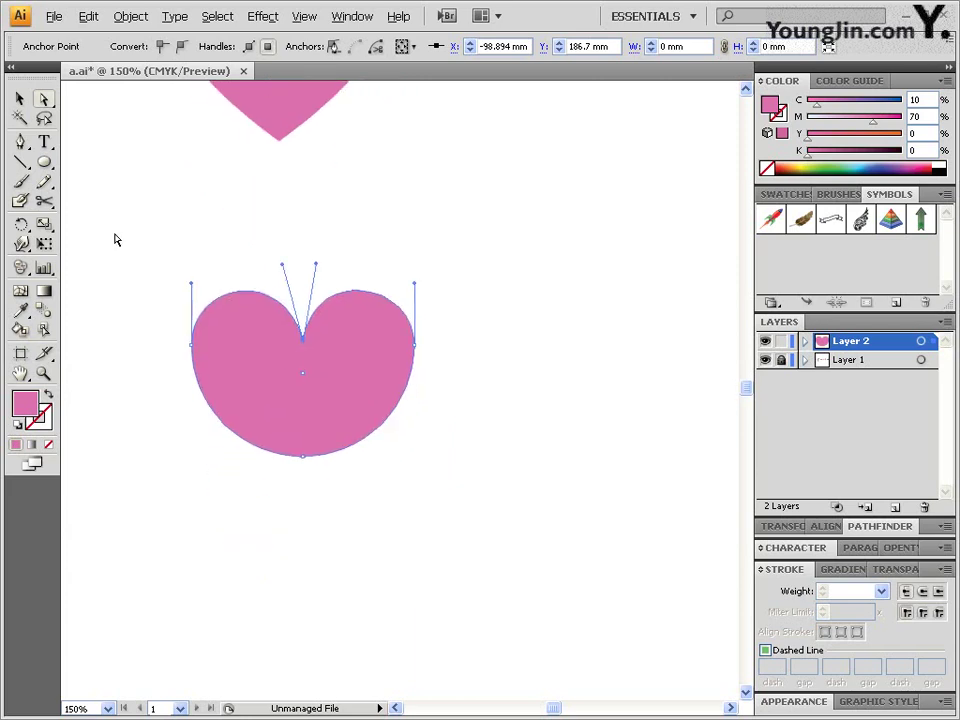
{"action": "left_click", "coordinate": [303, 457]}
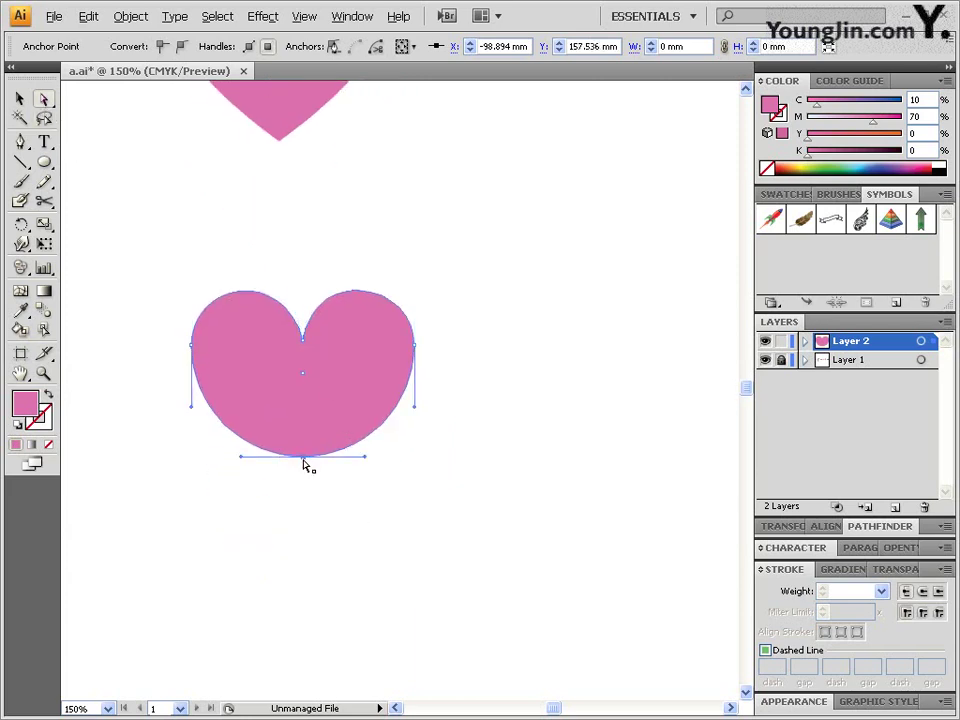
{"action": "left_click_drag", "start_coordinate": [304, 462], "coordinate": [309, 472]}
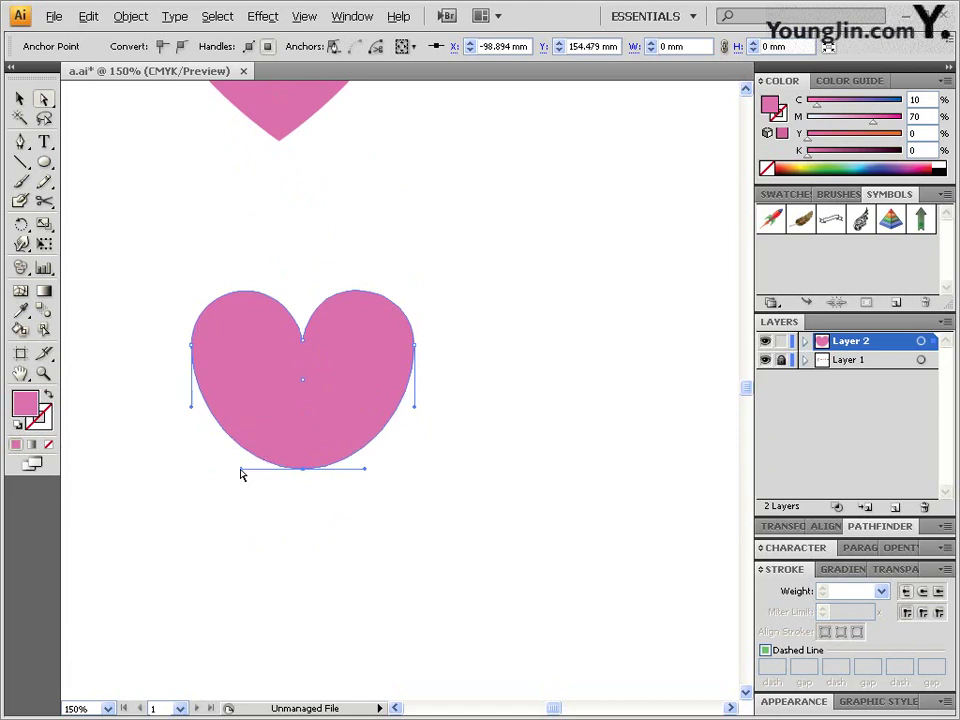
{"action": "left_click", "coordinate": [25, 145]}
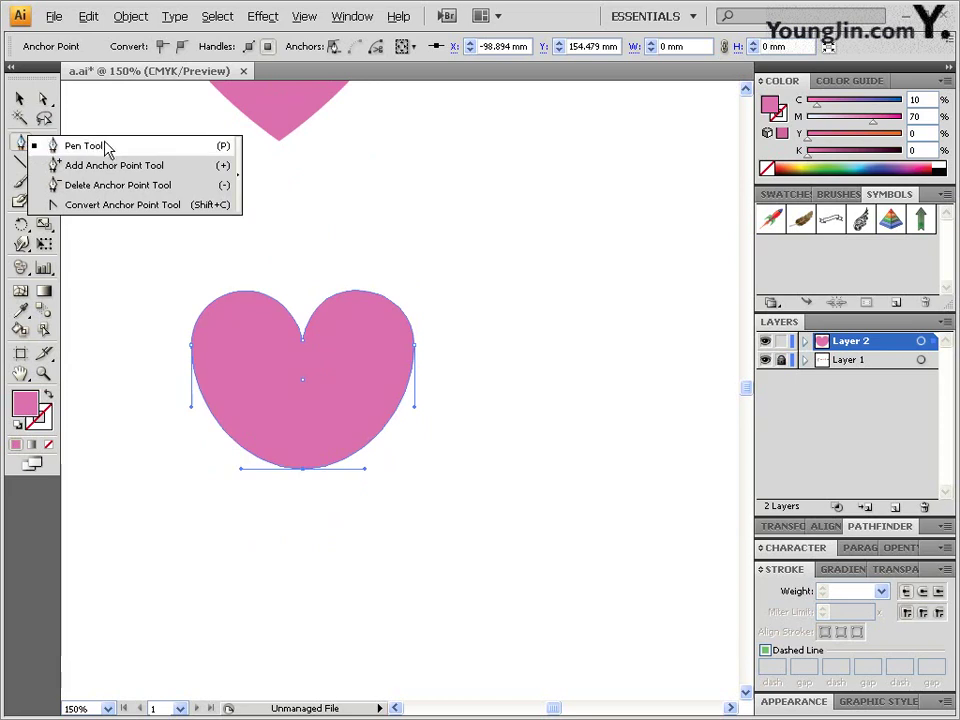
{"action": "left_click", "coordinate": [155, 207]}
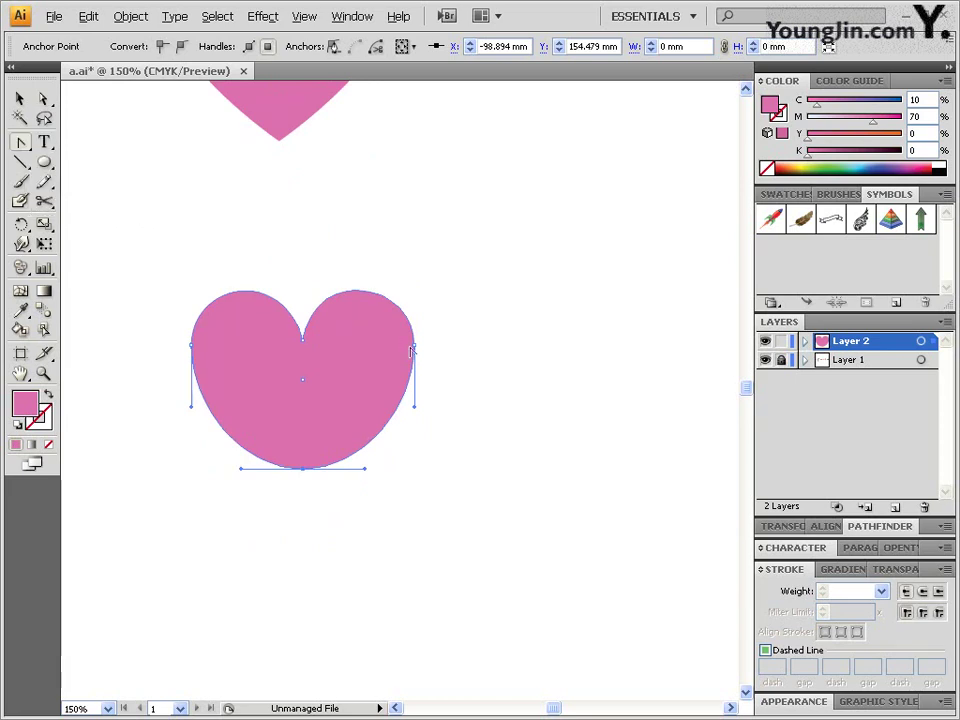
{"action": "left_click", "coordinate": [305, 468]}
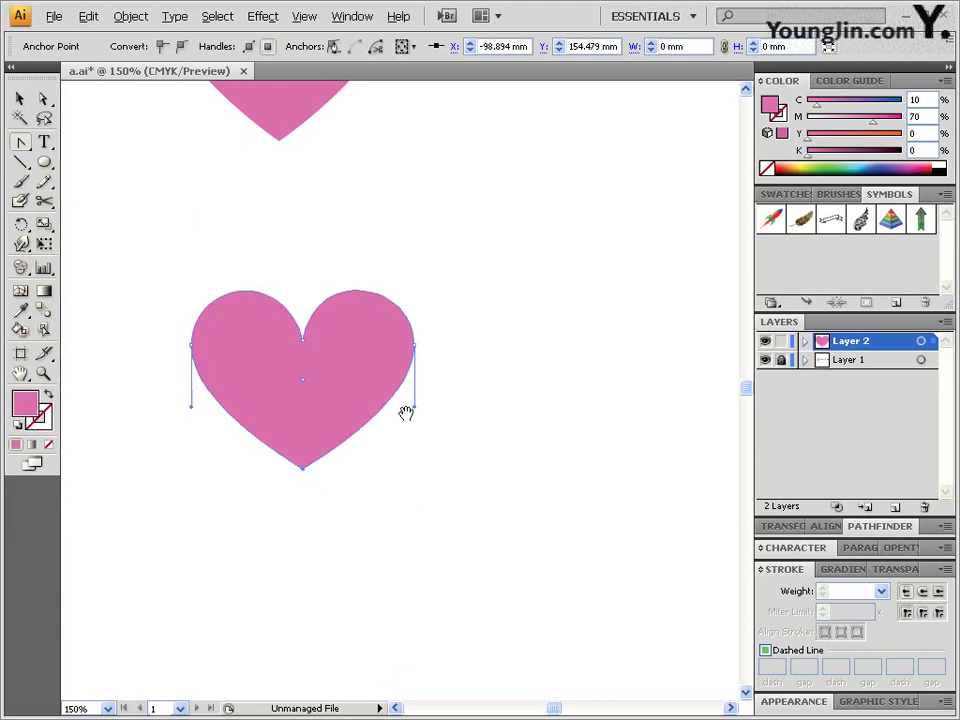
{"action": "left_click_drag", "start_coordinate": [453, 298], "coordinate": [429, 399]}
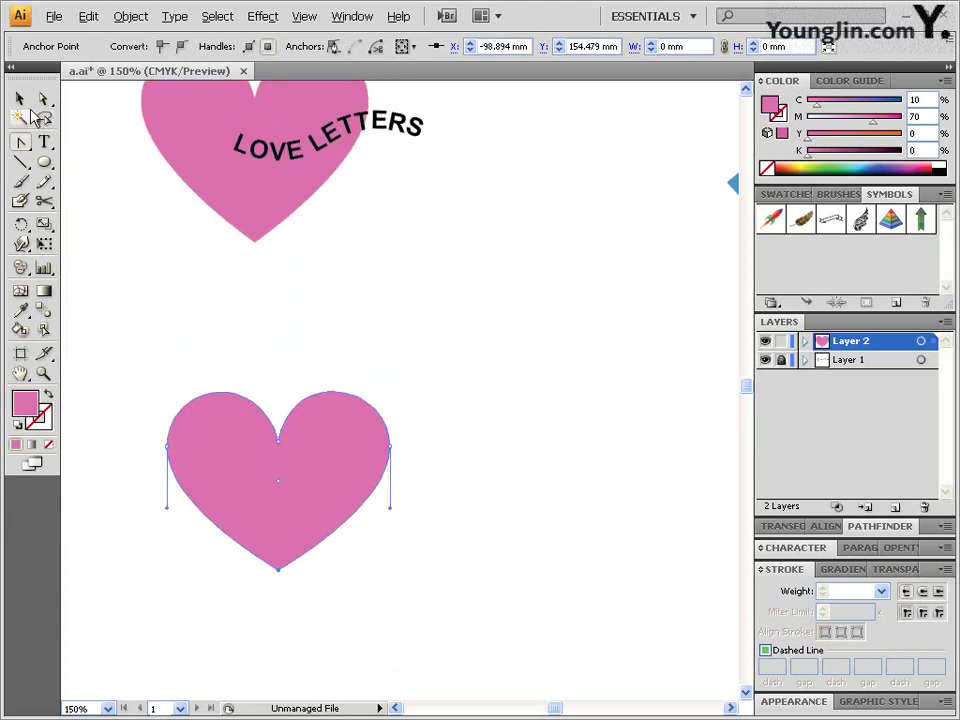
{"action": "left_click", "coordinate": [19, 98]}
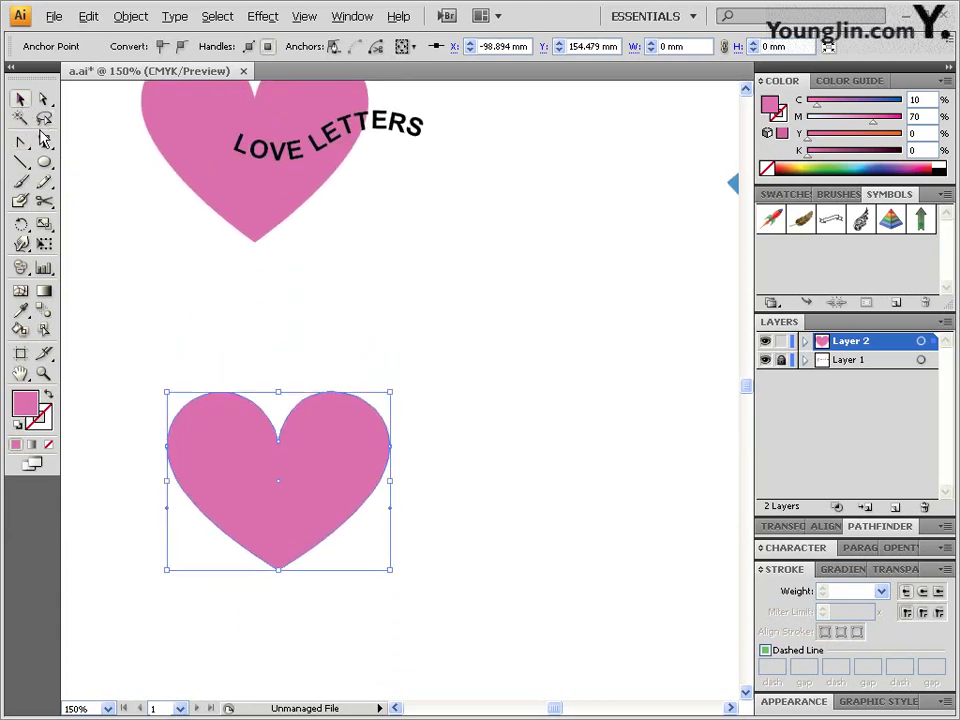
{"action": "left_click", "coordinate": [390, 133]}
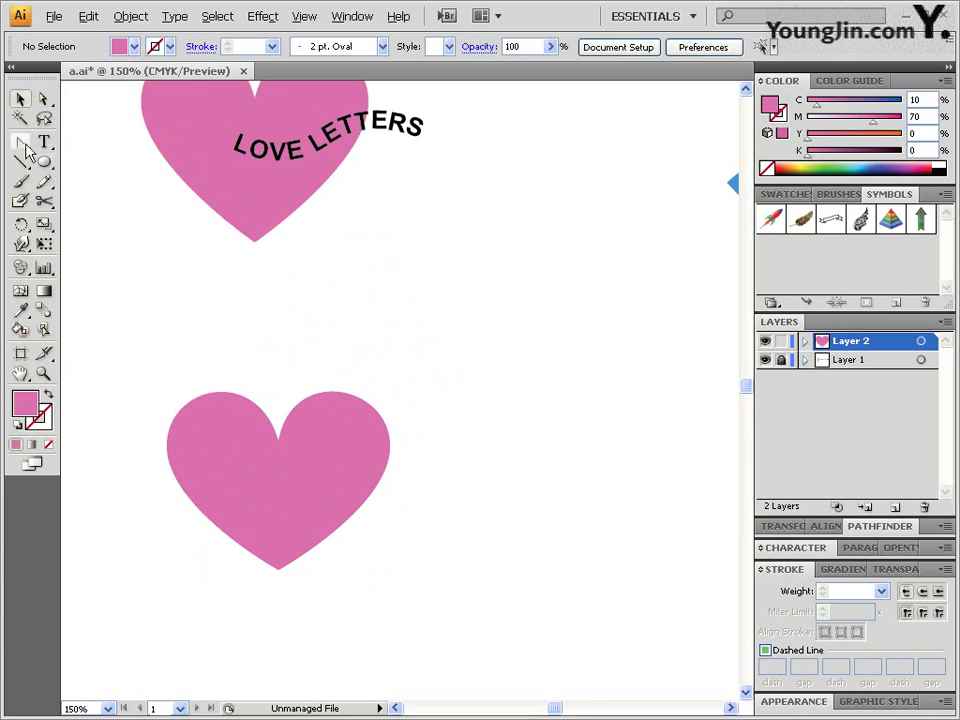
- Draw an S-shaped Pen path from inside the new heart past its right edge, with no fill and a black stroke
{"action": "left_click_drag", "start_coordinate": [25, 145], "coordinate": [84, 147]}
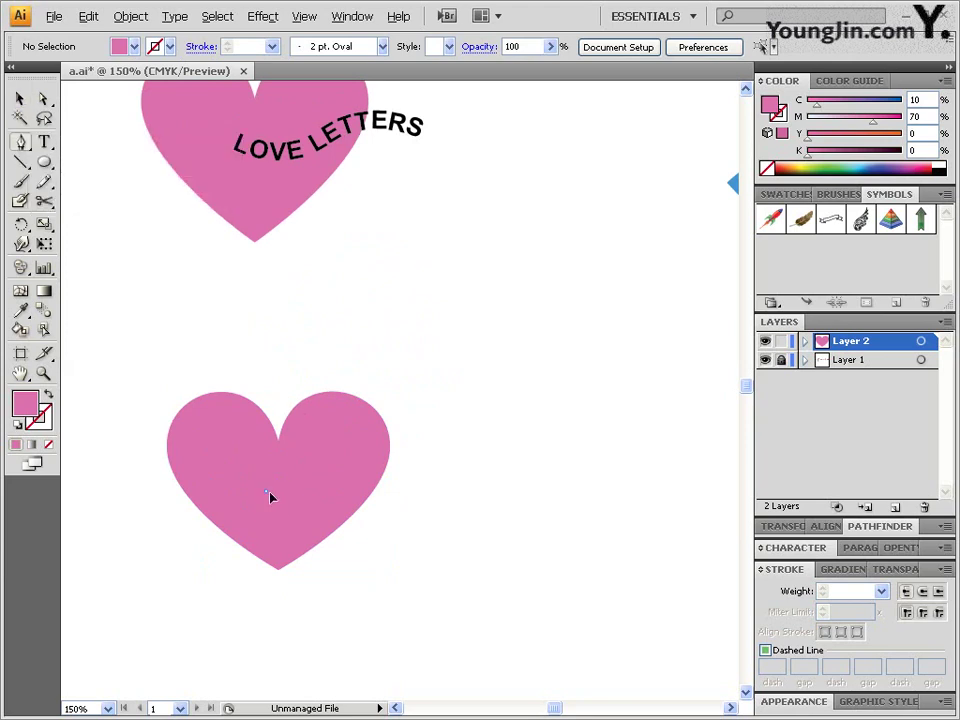
{"action": "left_click_drag", "start_coordinate": [265, 491], "coordinate": [294, 508]}
{"action": "left_click_drag", "start_coordinate": [379, 476], "coordinate": [407, 456]}
{"action": "left_click_drag", "start_coordinate": [489, 477], "coordinate": [510, 493]}
{"action": "left_click", "coordinate": [47, 395]}
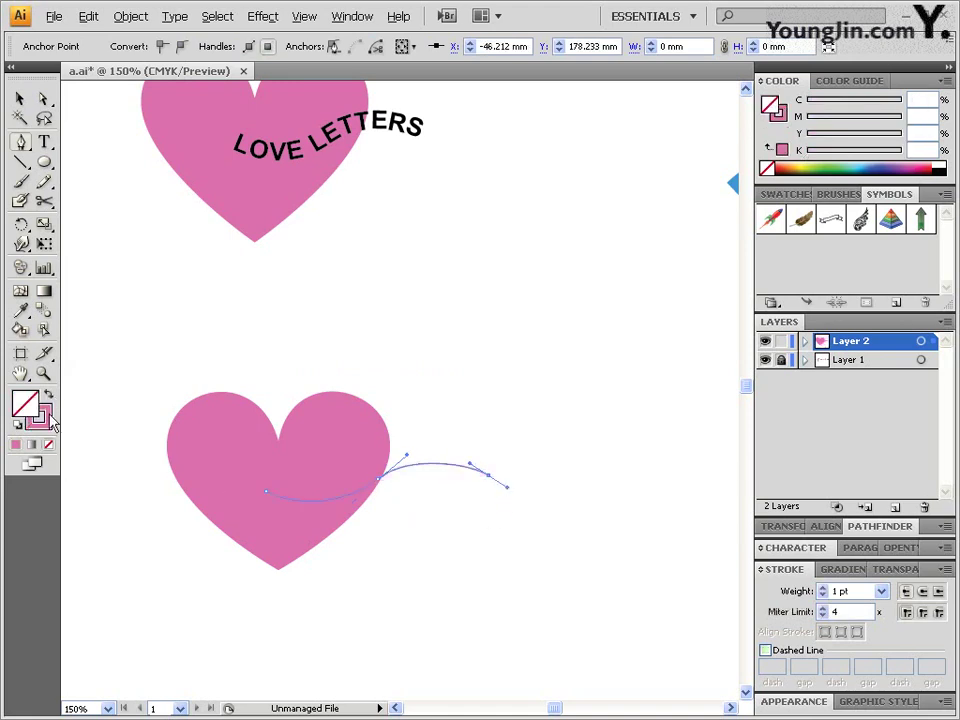
{"action": "left_click", "coordinate": [946, 165]}
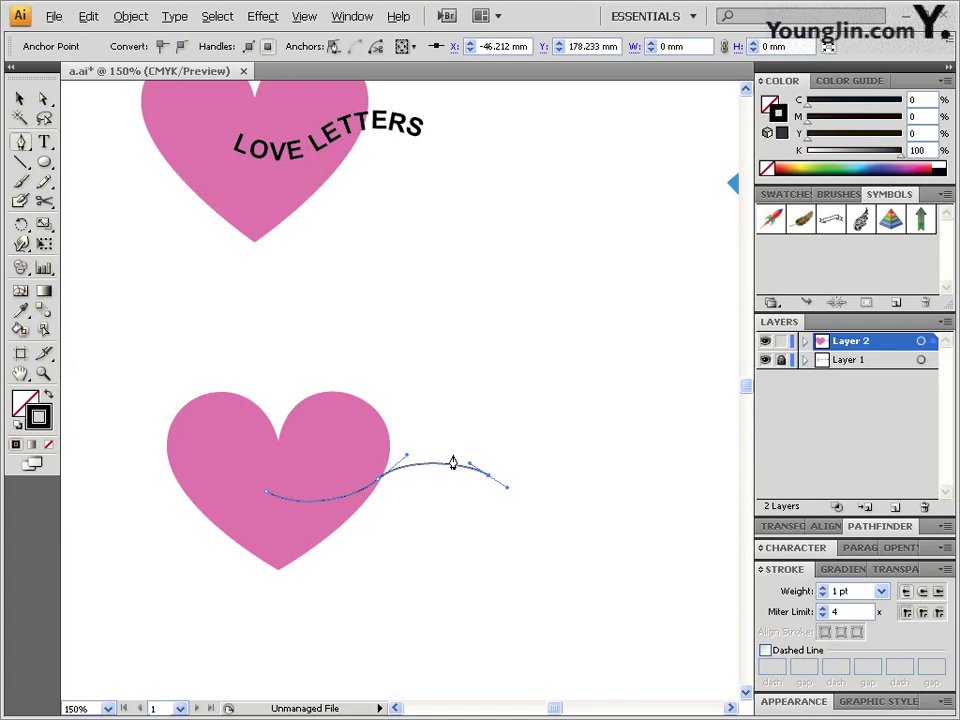
- Add the text "LOVE LETTERS" along the wavy path from its left end with the Type on a Path tool
{"action": "left_click", "coordinate": [46, 144]}
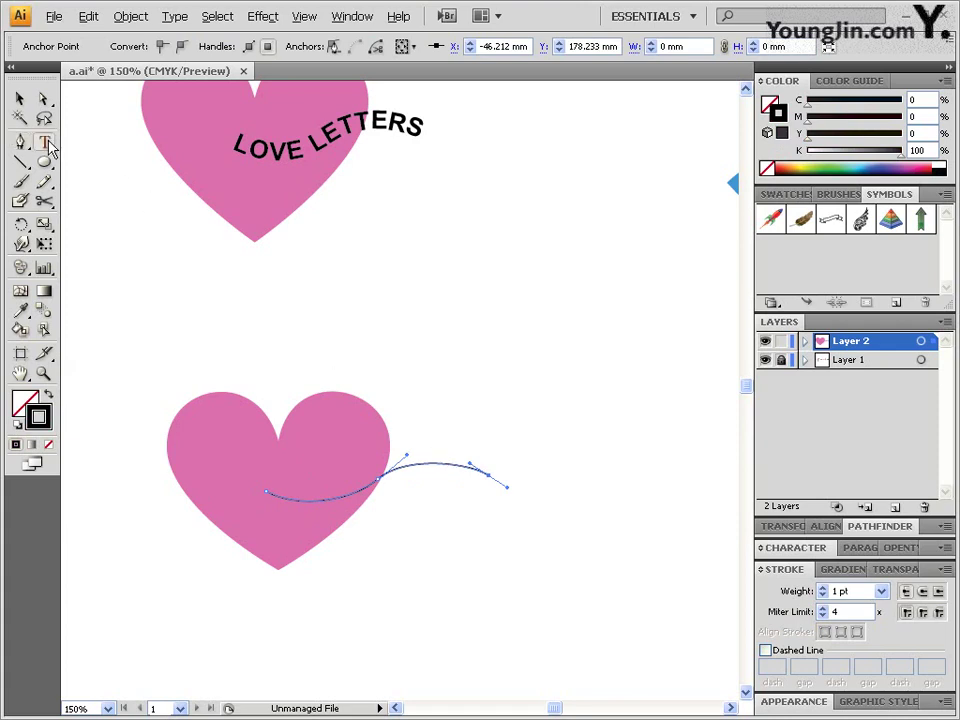
{"action": "left_click_drag", "start_coordinate": [48, 147], "coordinate": [160, 187]}
{"action": "left_click", "coordinate": [267, 488]}
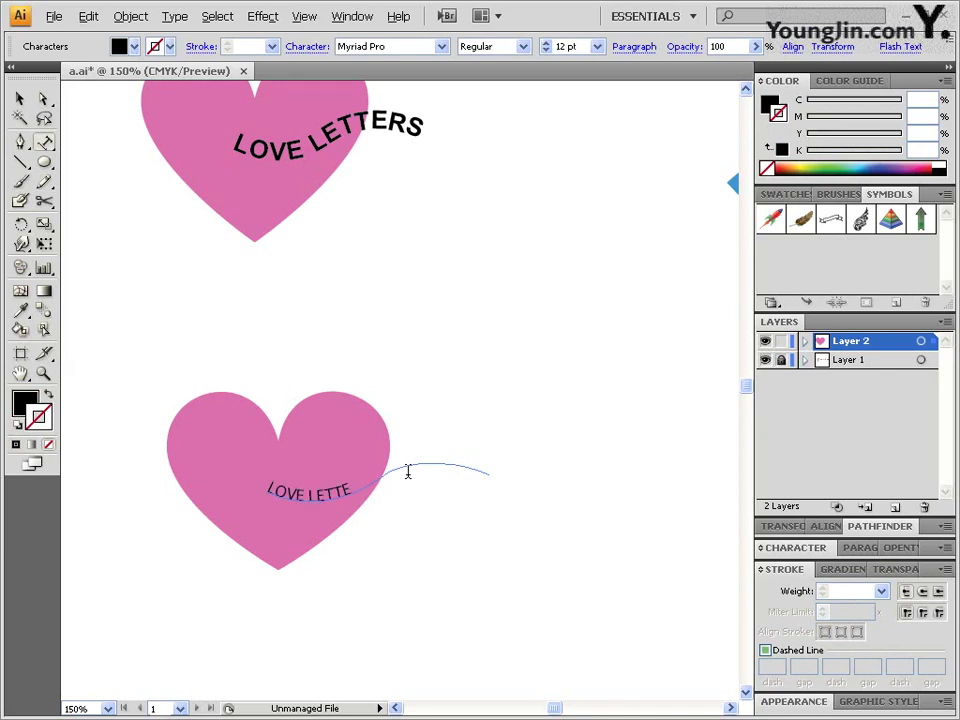
- Set the whole "LOVE LETTERS" path text to 24 pt and deselect it
{"action": "left_click_drag", "start_coordinate": [366, 468], "coordinate": [256, 487]}
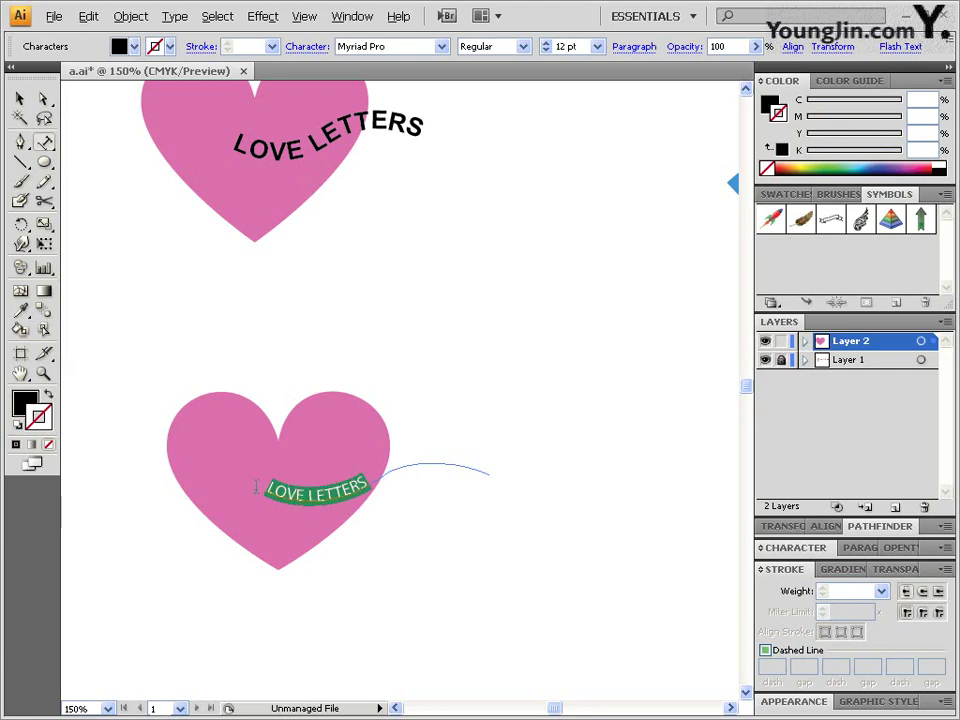
{"action": "left_click", "coordinate": [597, 46]}
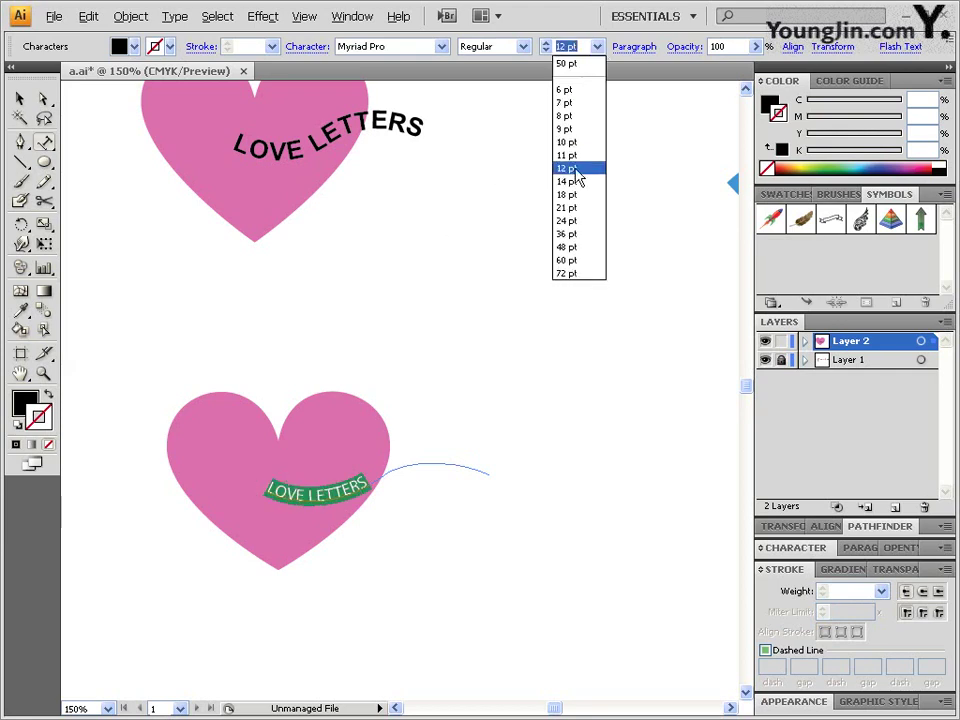
{"action": "left_click", "coordinate": [568, 195]}
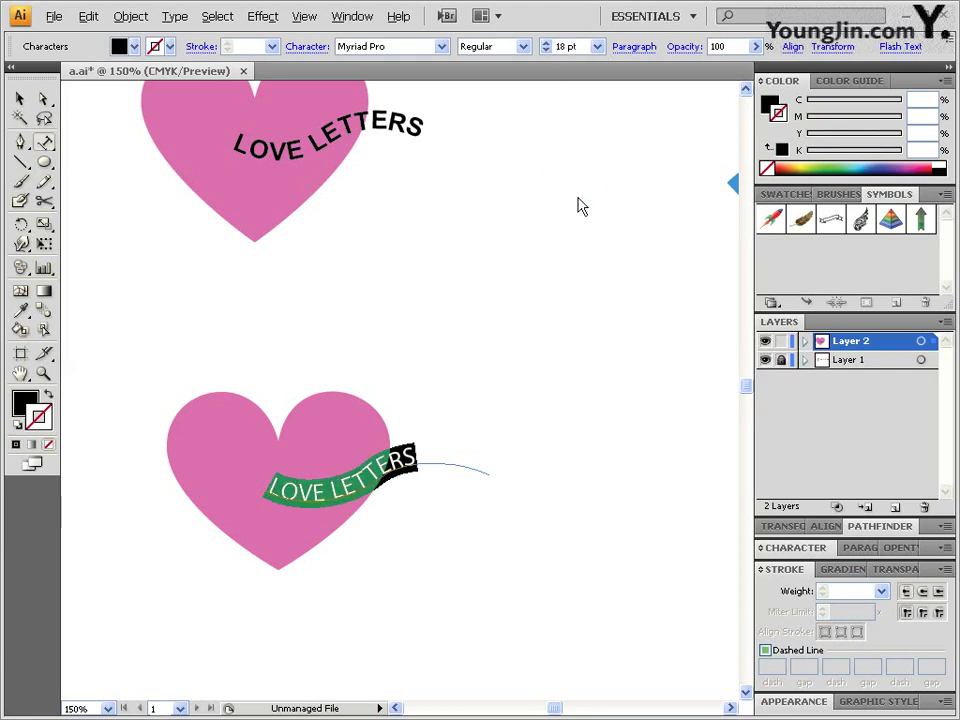
{"action": "type", "text": "24"}
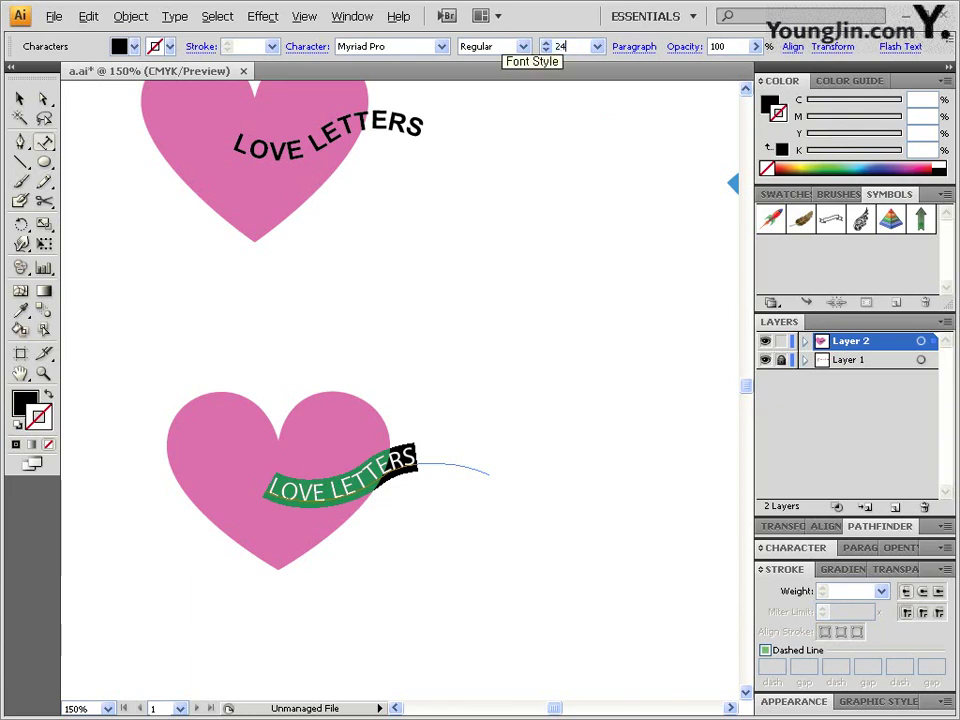
{"action": "key", "text": "Return"}
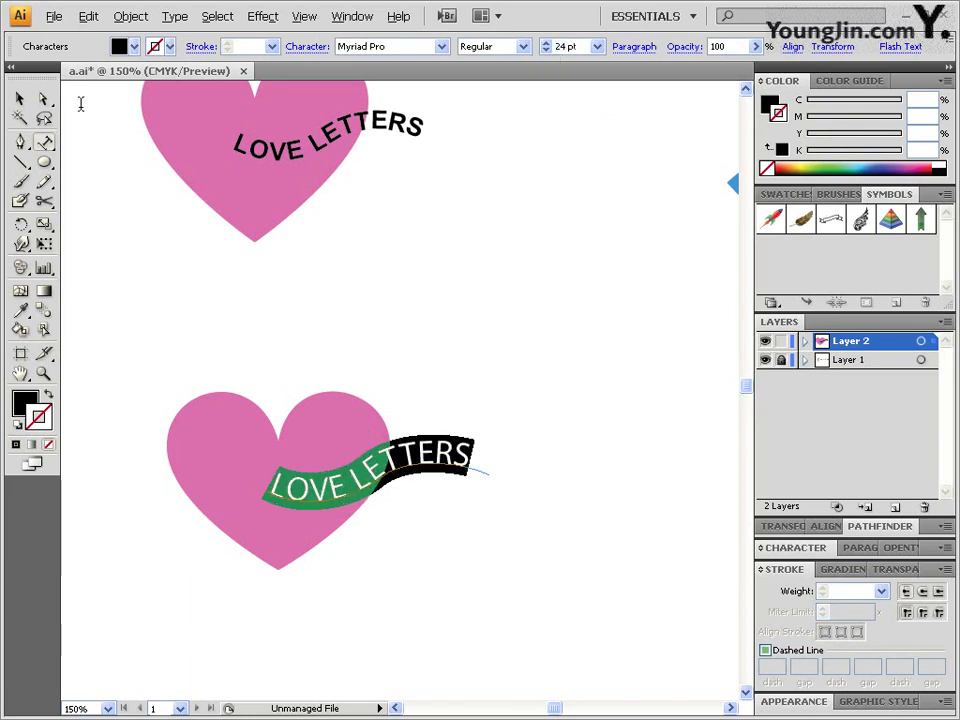
{"action": "left_click", "coordinate": [43, 98]}
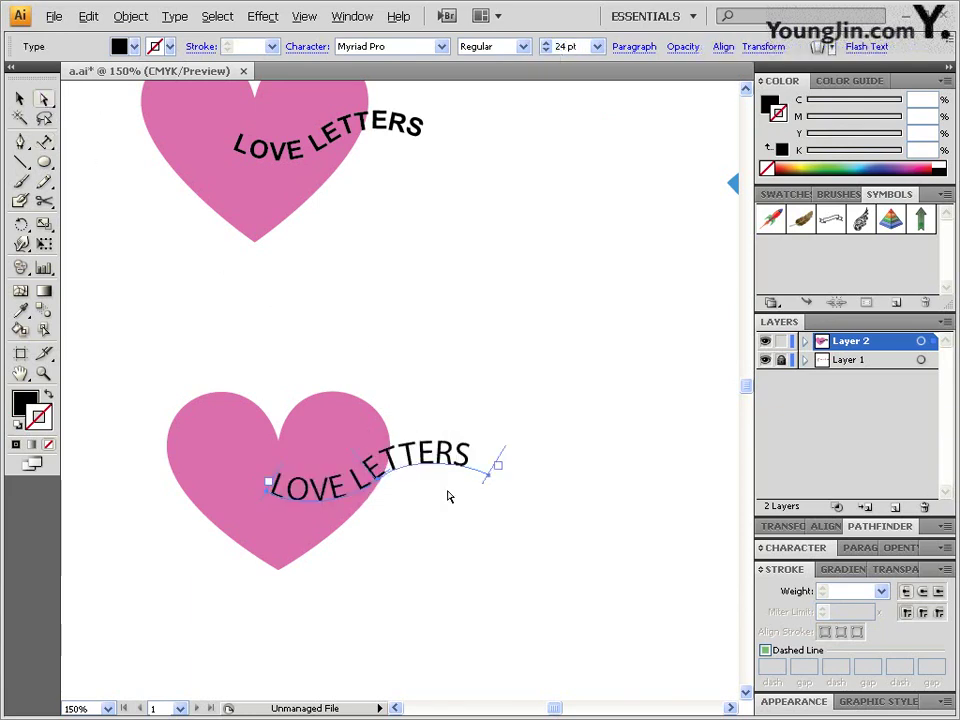
{"action": "left_click", "coordinate": [505, 407]}
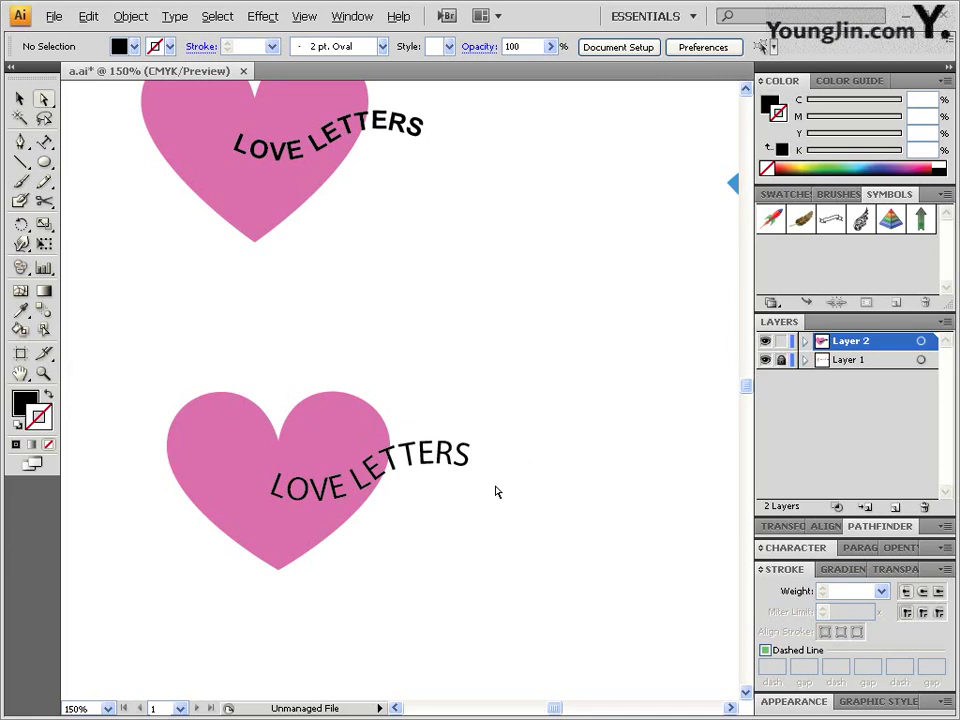
{"action": "left_click_drag", "start_coordinate": [471, 459], "coordinate": [396, 499]}
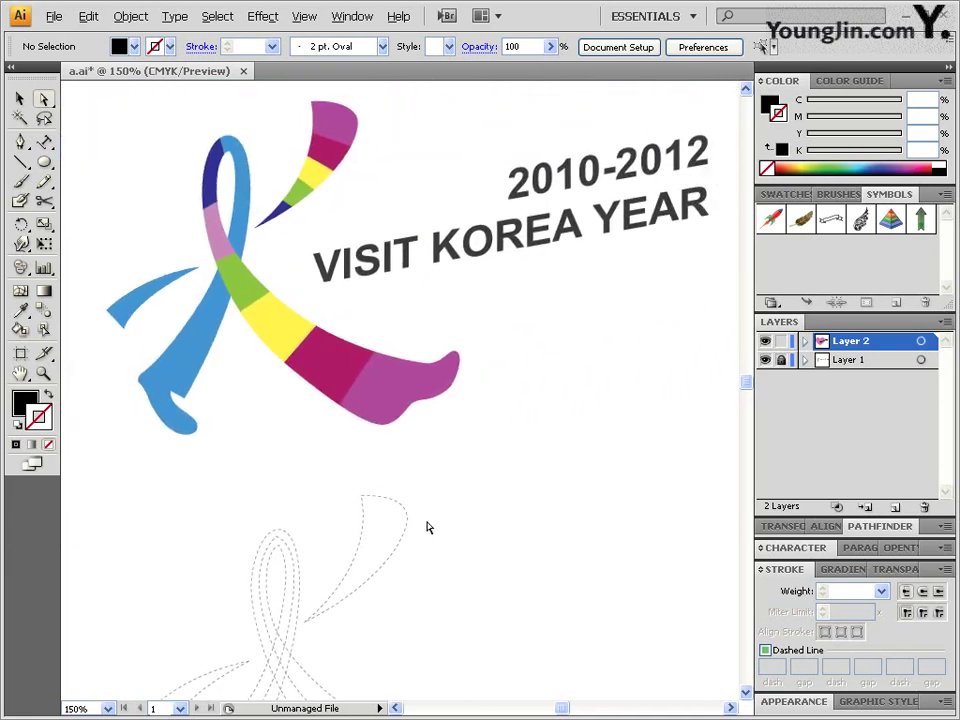
- Draw an open Pen path along the dashed ribbon's centre line, from the left foot through the loop to the right foot, no fill, black stroke
{"action": "scroll", "coordinate": [424, 379], "scroll_direction": "down", "scroll_amount": 5}
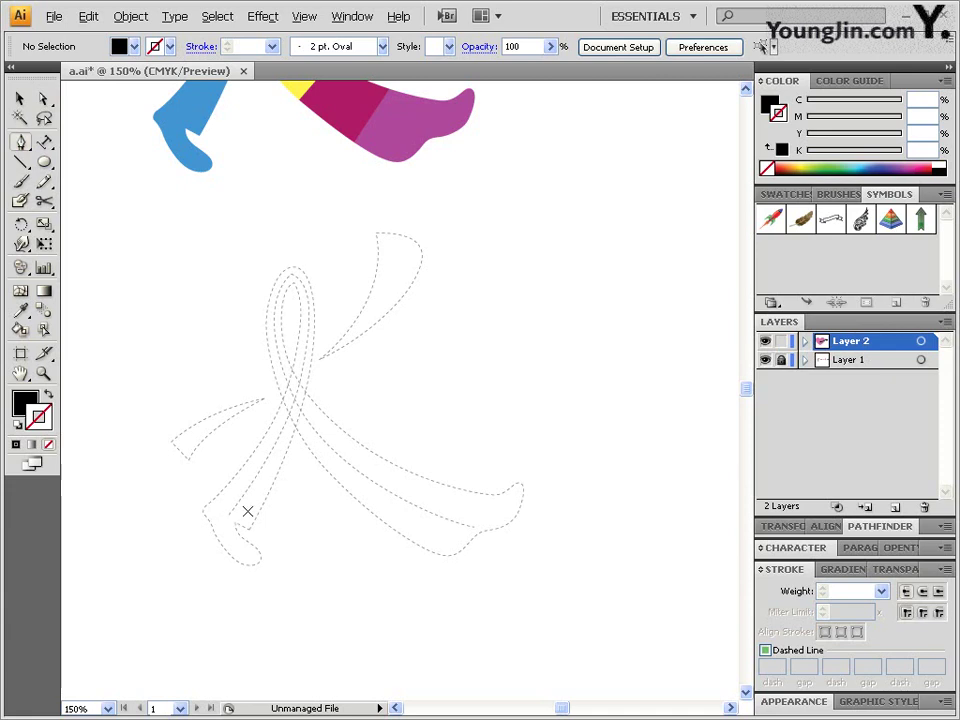
{"action": "left_click_drag", "start_coordinate": [229, 385], "coordinate": [610, 362]}
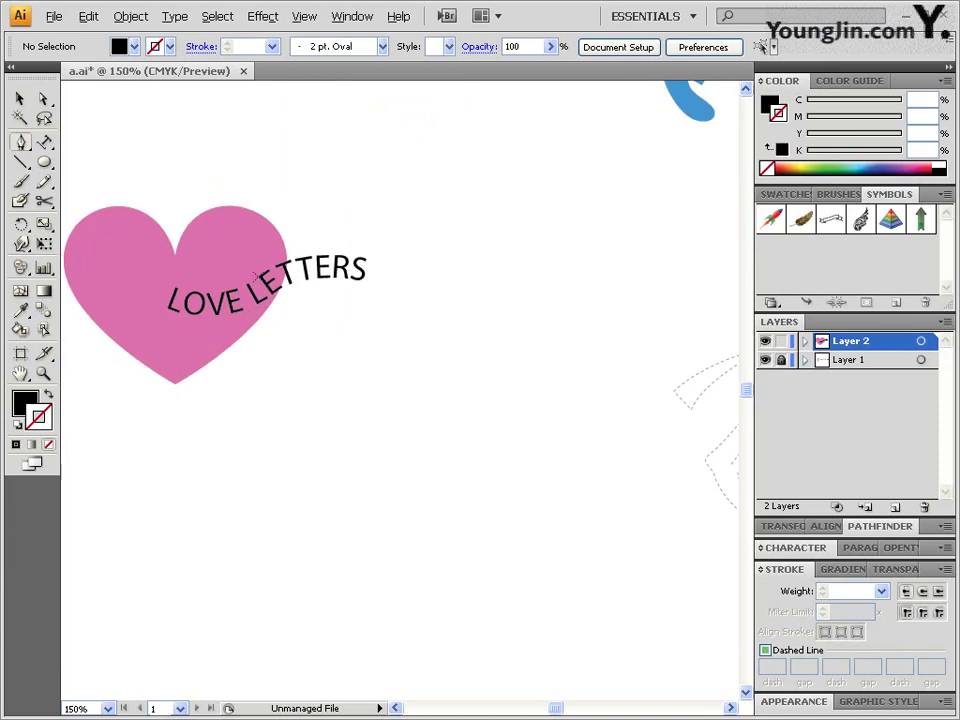
{"action": "left_click_drag", "start_coordinate": [450, 366], "coordinate": [301, 458]}
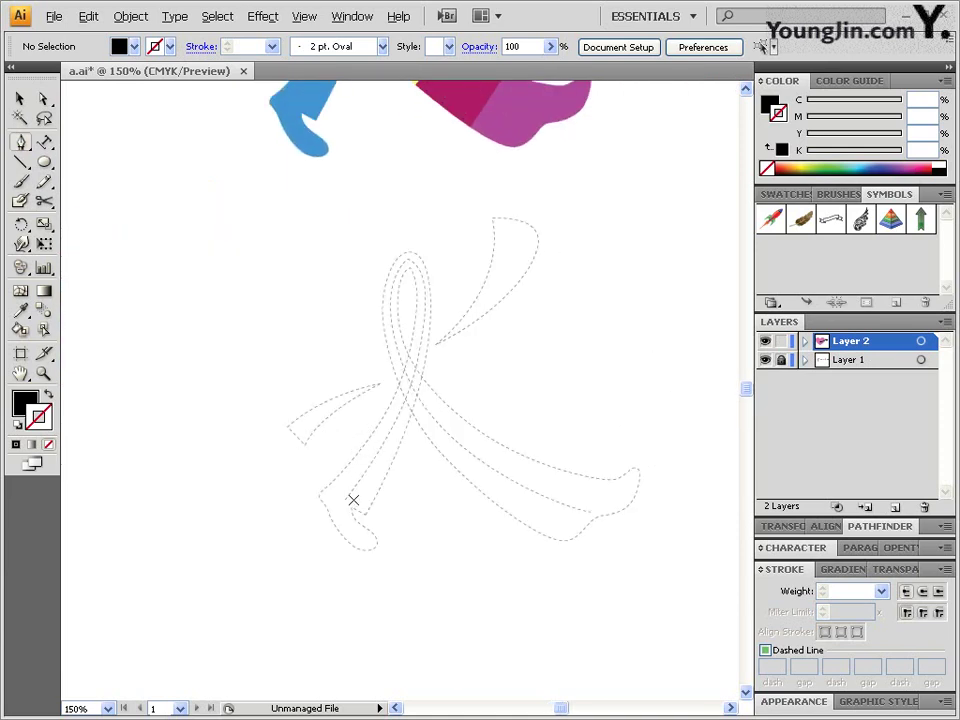
{"action": "left_click_drag", "start_coordinate": [346, 510], "coordinate": [291, 493]}
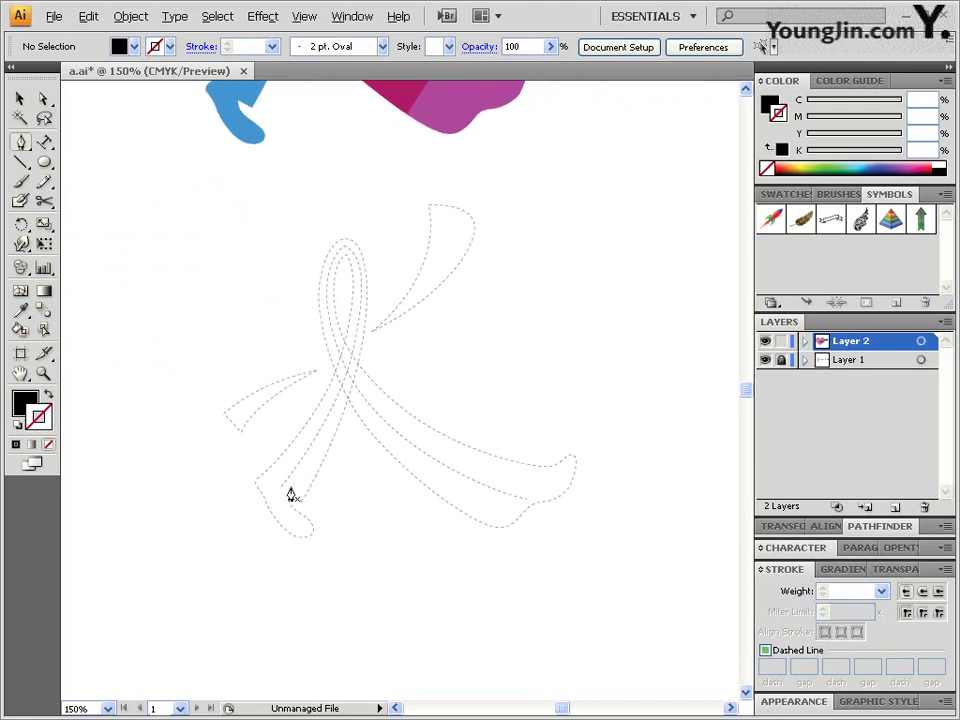
{"action": "left_click", "coordinate": [280, 488]}
{"action": "left_click_drag", "start_coordinate": [350, 355], "coordinate": [361, 308]}
{"action": "left_click_drag", "start_coordinate": [343, 244], "coordinate": [318, 222]}
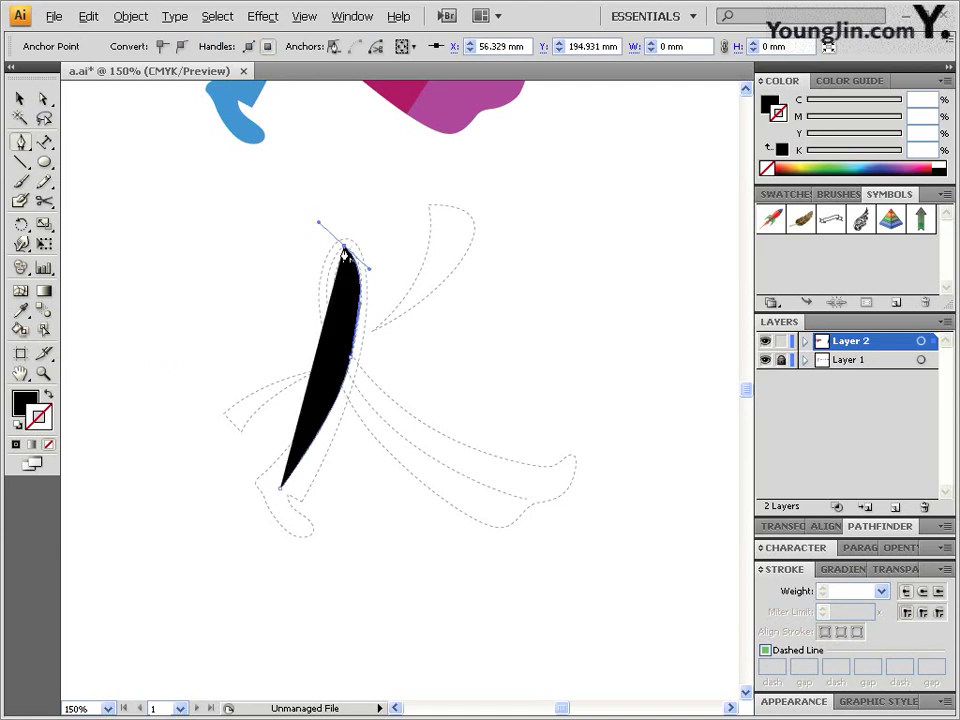
{"action": "left_click", "coordinate": [47, 395]}
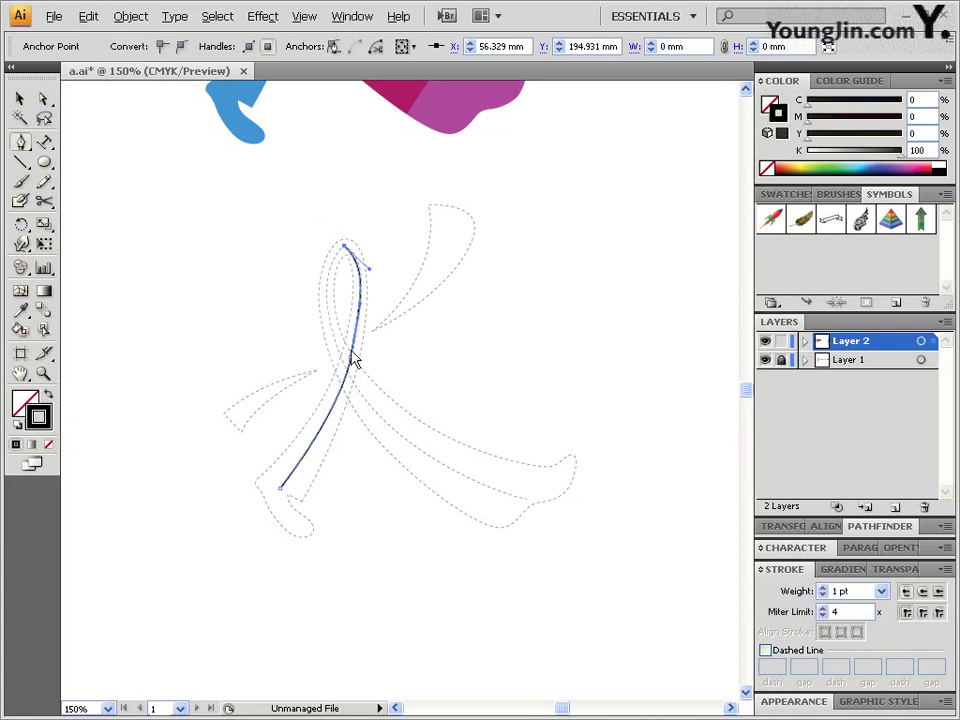
{"action": "left_click_drag", "start_coordinate": [335, 341], "coordinate": [360, 396]}
{"action": "left_click_drag", "start_coordinate": [524, 499], "coordinate": [654, 542]}
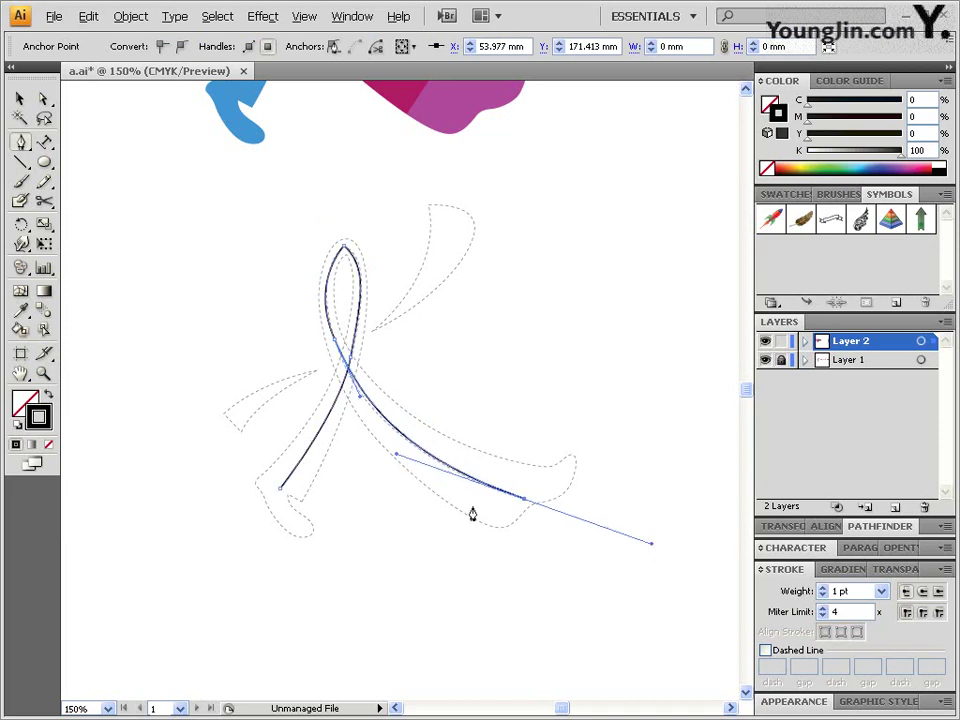
{"action": "left_click", "coordinate": [343, 398], "text": "ctrl"}
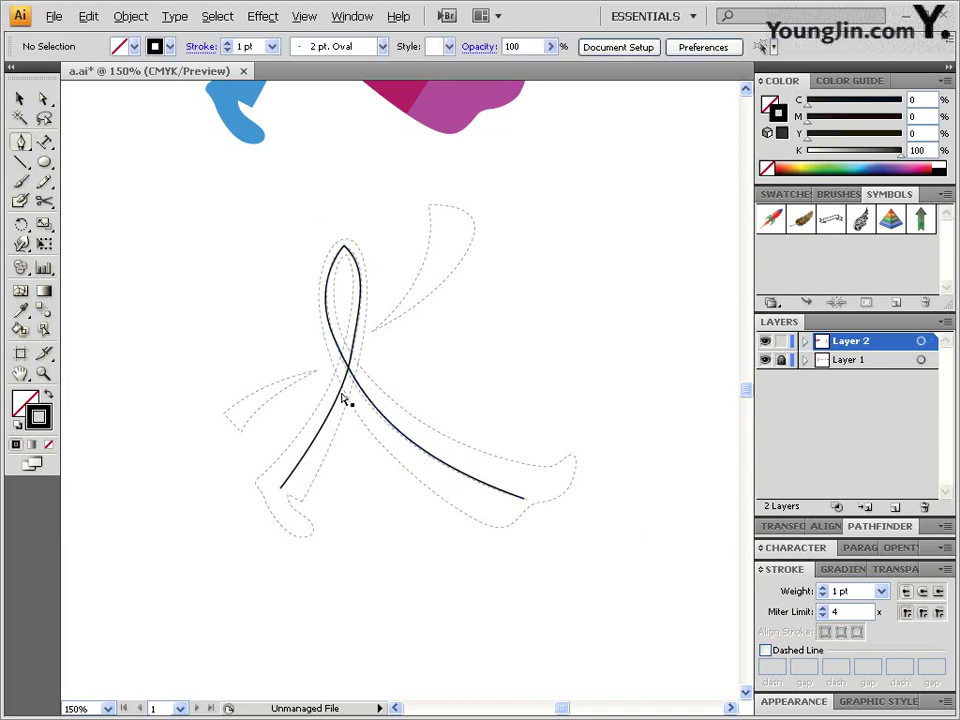
- Trace the dashed walking figure's outlines with the Pen tool, using no fill and a 0.5 pt black stroke
{"action": "left_click", "coordinate": [301, 502]}
{"action": "left_click_drag", "start_coordinate": [348, 399], "coordinate": [363, 343]}
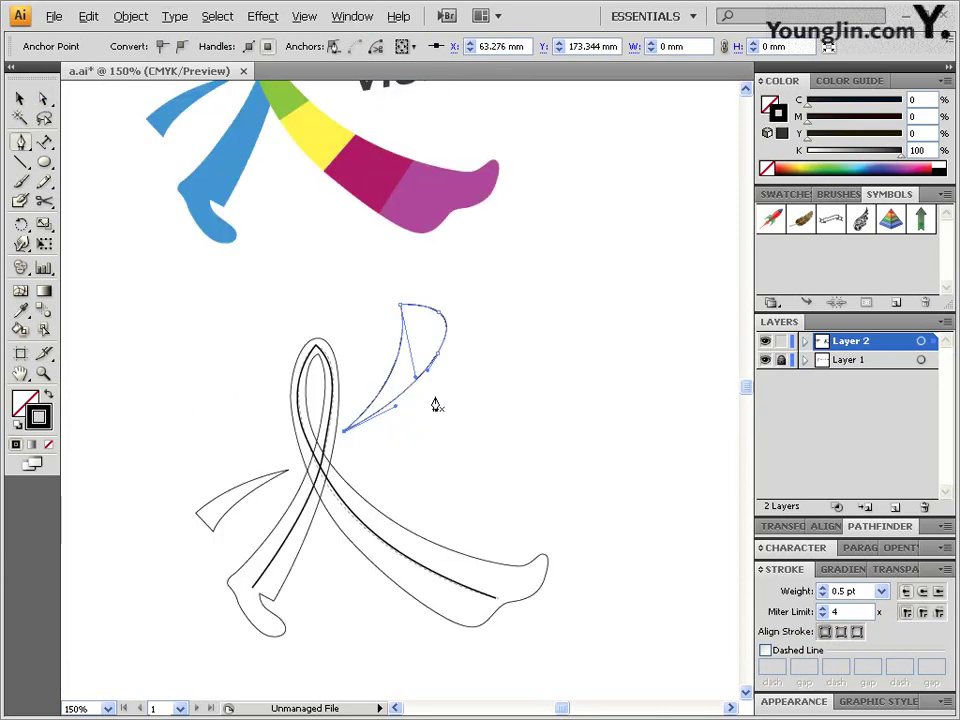
- Delete the 1 pt centre line running through the traced ribbon figure with the Group Selection tool
{"action": "scroll", "coordinate": [440, 385], "scroll_direction": "down", "scroll_amount": 2}
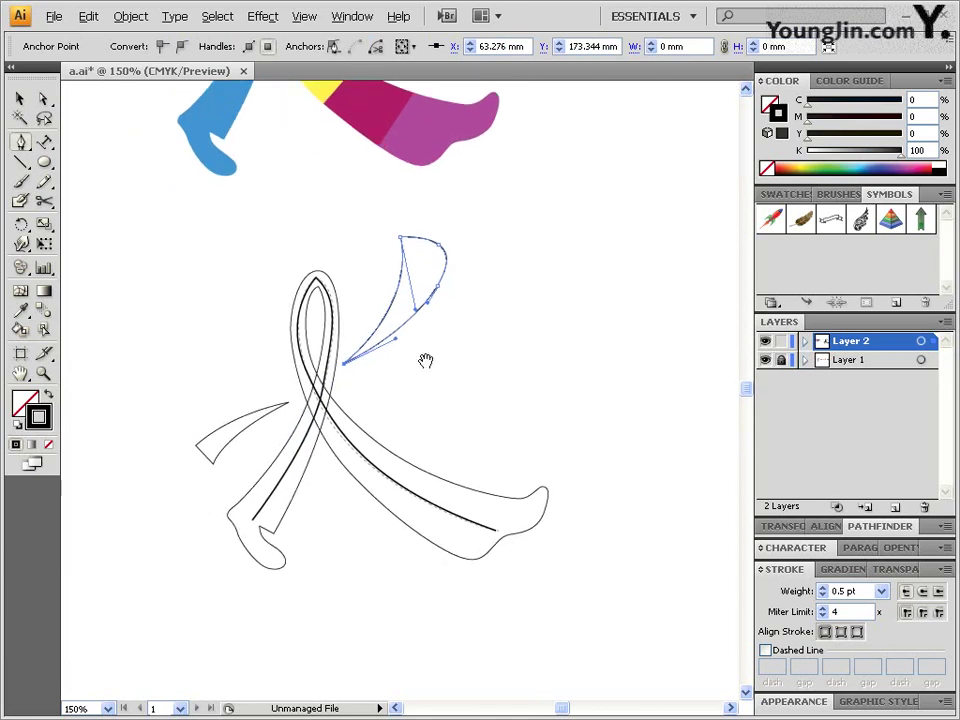
{"action": "left_click_drag", "start_coordinate": [44, 99], "coordinate": [72, 106]}
{"action": "left_click", "coordinate": [424, 368]}
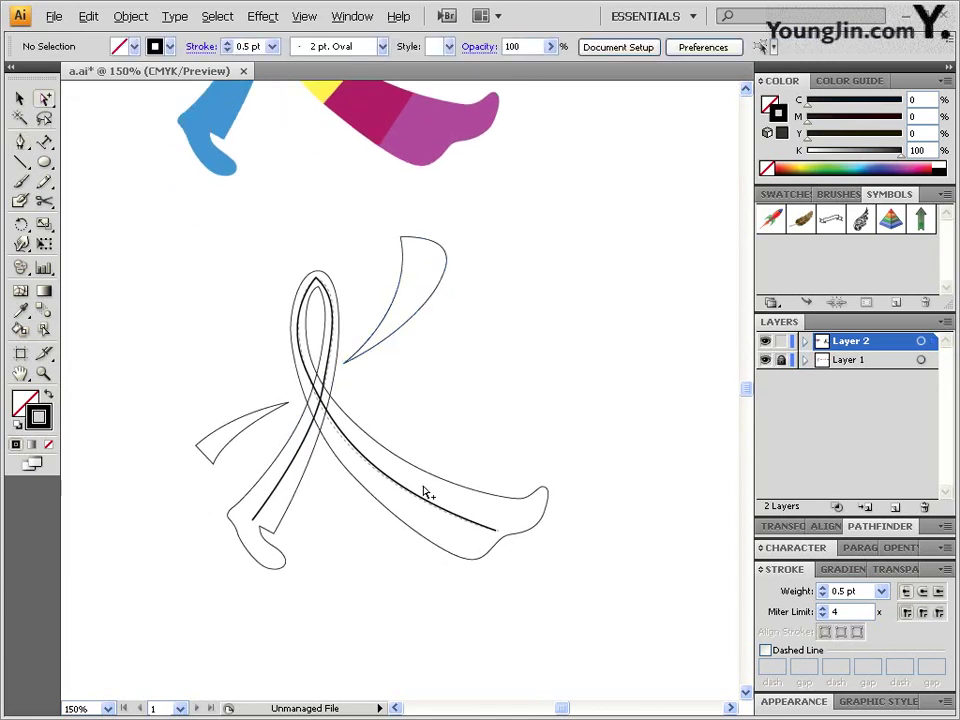
{"action": "left_click", "coordinate": [430, 505]}
{"action": "left_click", "coordinate": [557, 451]}
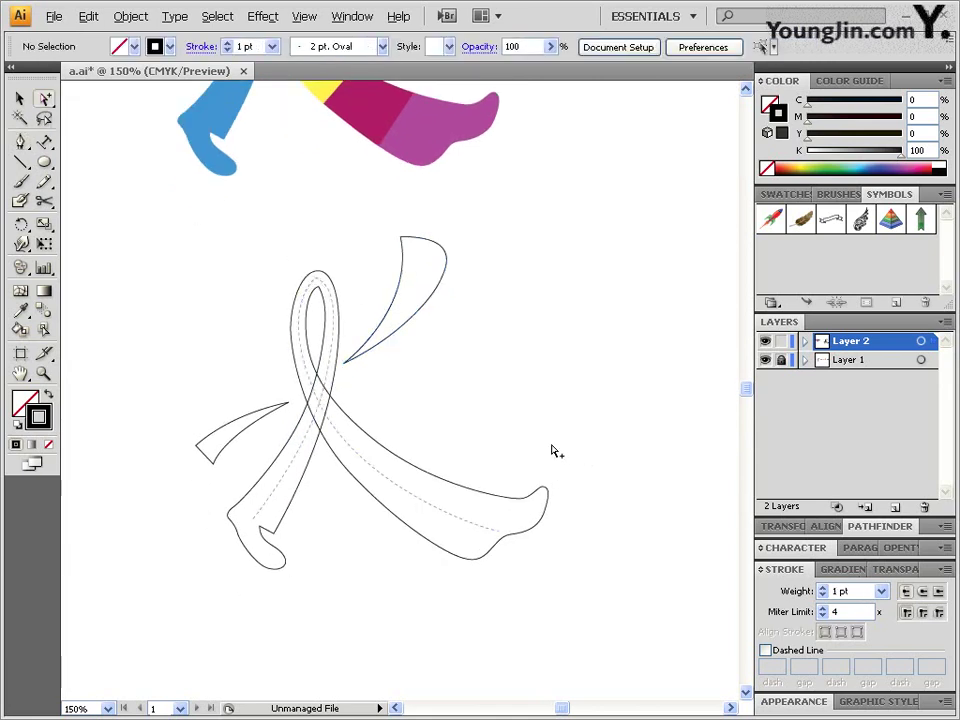
- Fill all the traced figure shapes with C 70, M 30, Y 0, K 0 and remove their stroke
{"action": "left_click_drag", "start_coordinate": [215, 216], "coordinate": [484, 545]}
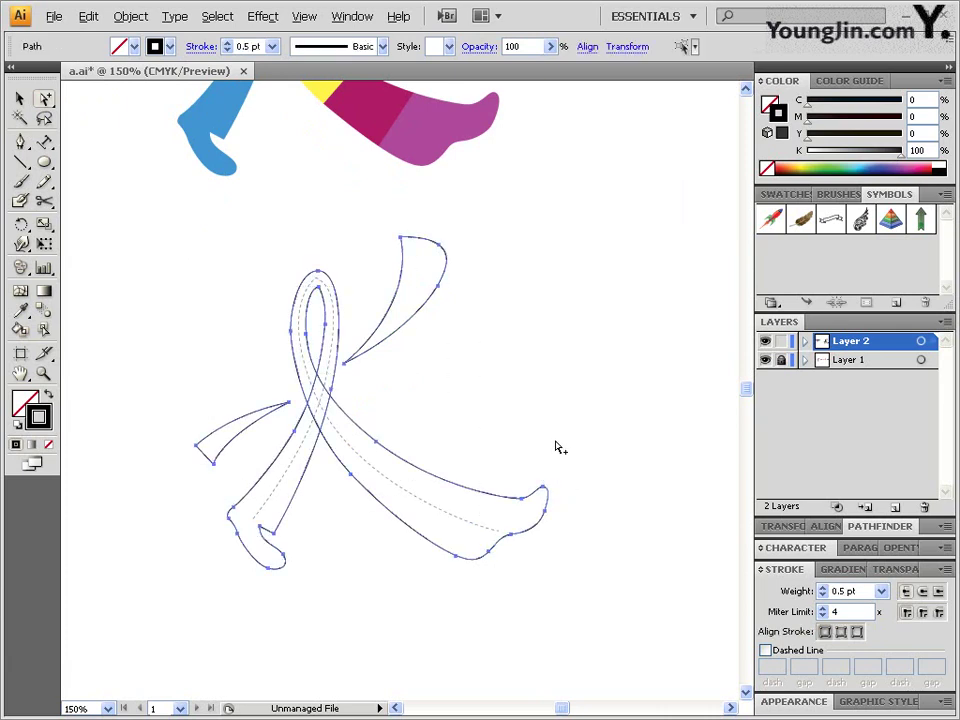
{"action": "left_click", "coordinate": [49, 398]}
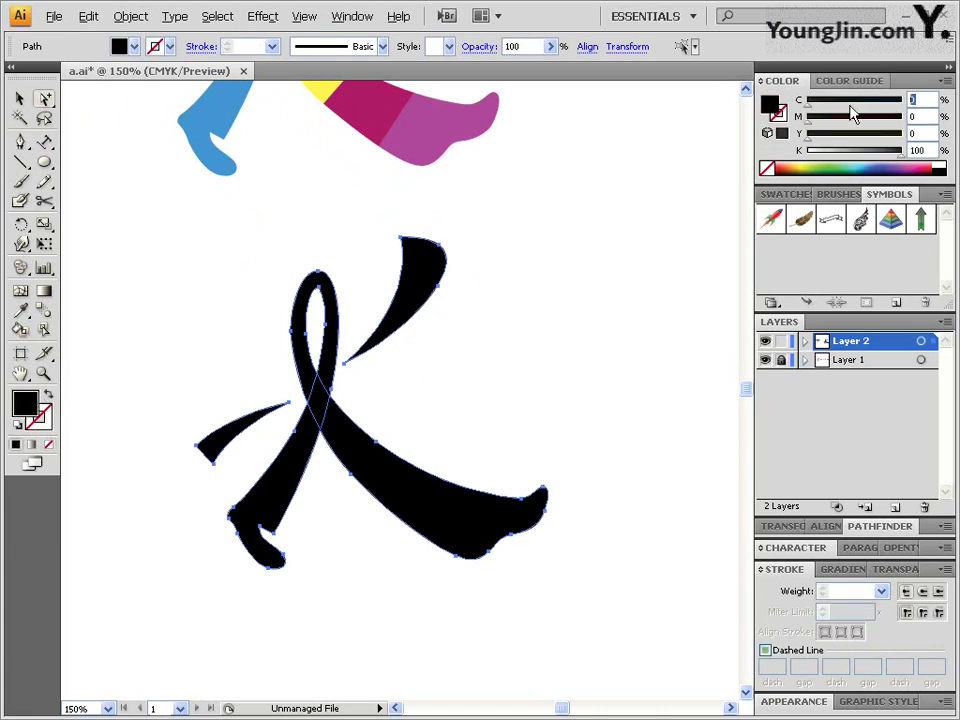
{"action": "type", "text": "70"}
{"action": "key", "text": "Tab"}
{"action": "type", "text": "30"}
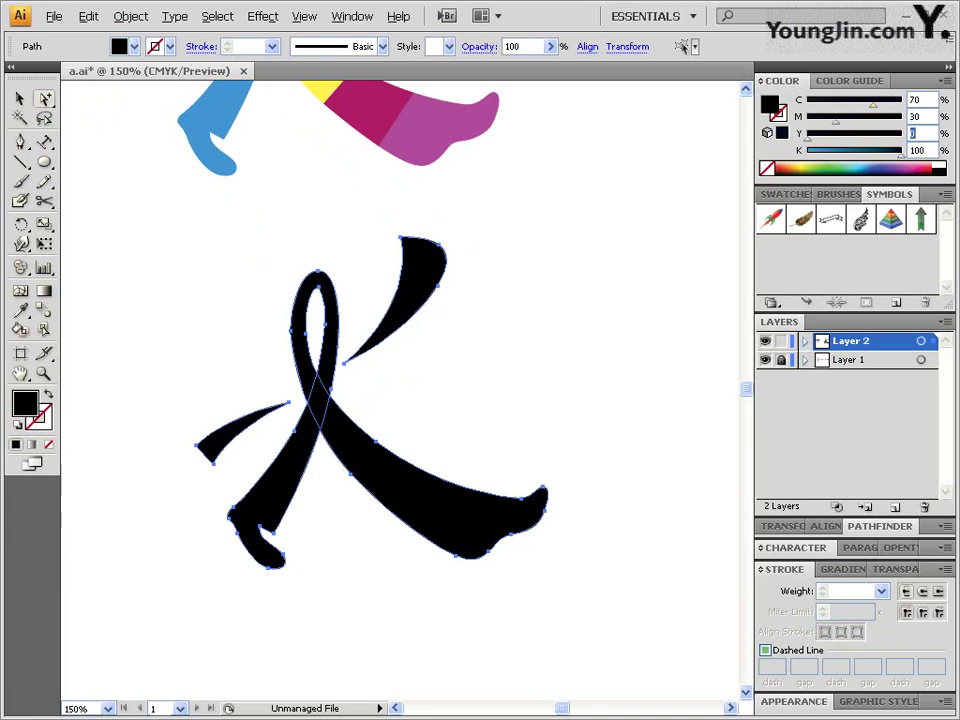
{"action": "key", "text": "Tab"}
{"action": "key", "text": "Tab"}
{"action": "type", "text": "0"}
{"action": "key", "text": "Return"}
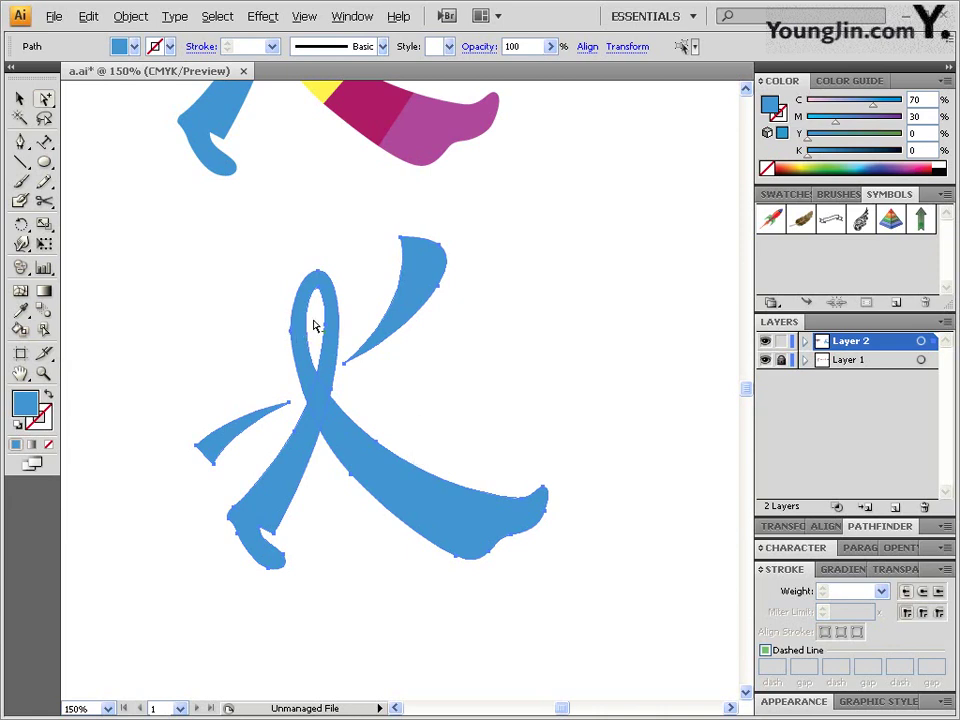
- Split the blue ribbon body into two halves at the top of its loop with the Scissors tool
{"action": "scroll", "coordinate": [340, 270], "scroll_direction": "up", "scroll_amount": 3}
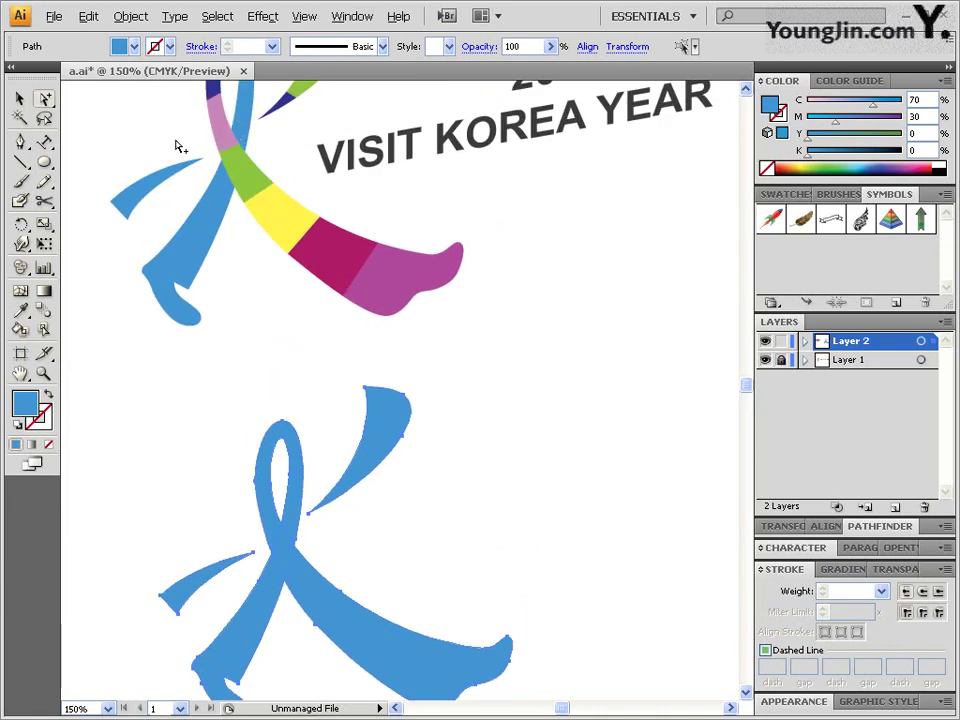
{"action": "scroll", "coordinate": [388, 518], "scroll_direction": "down", "scroll_amount": 5}
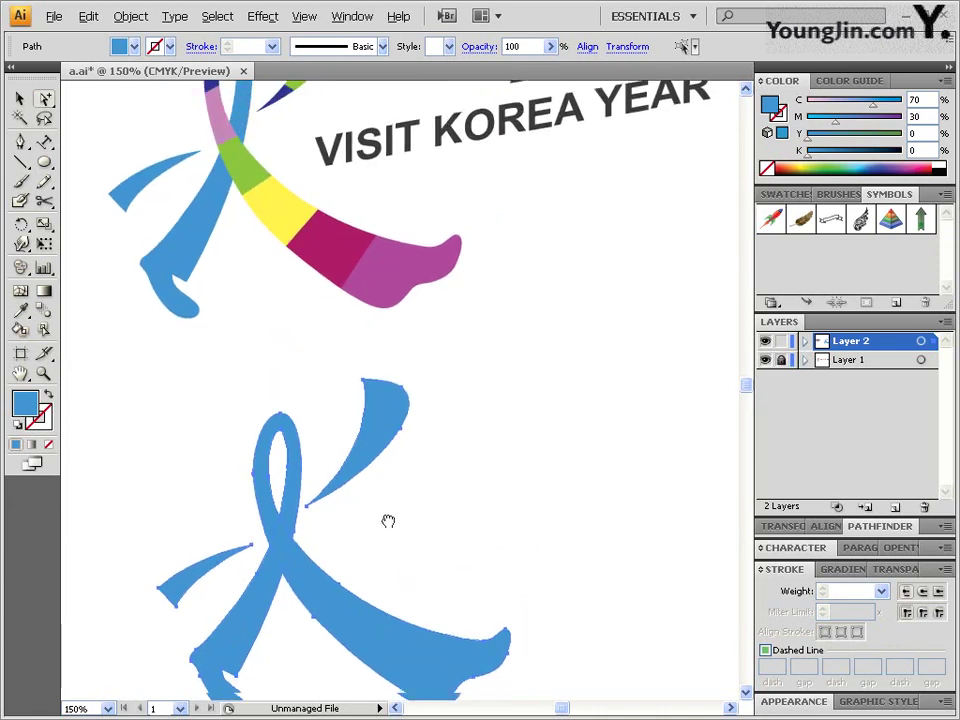
{"action": "left_click", "coordinate": [291, 274]}
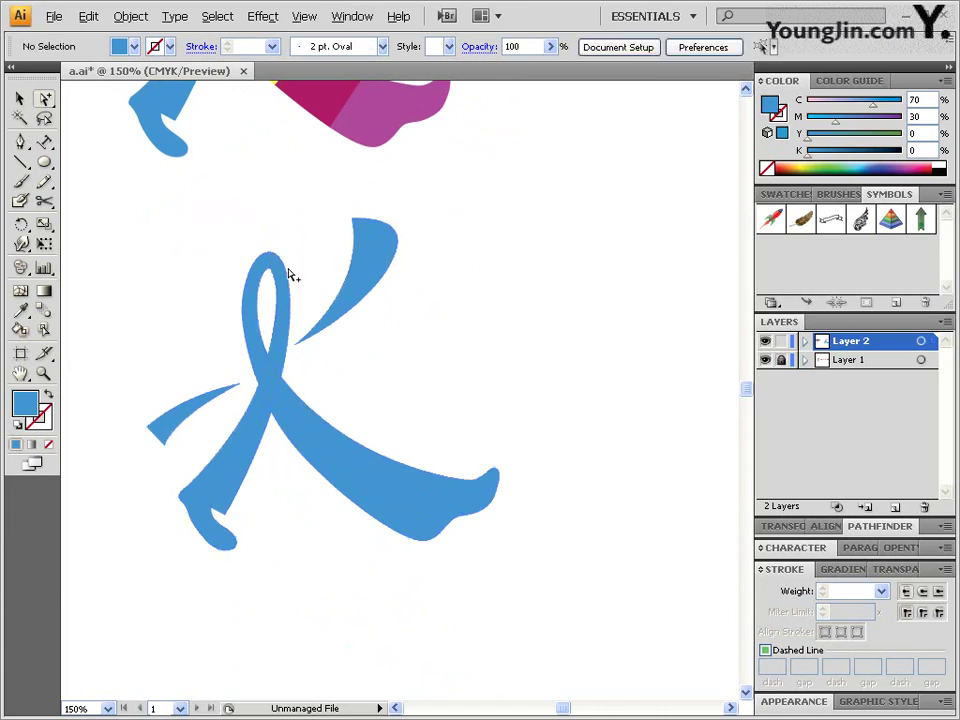
{"action": "left_click", "coordinate": [283, 281]}
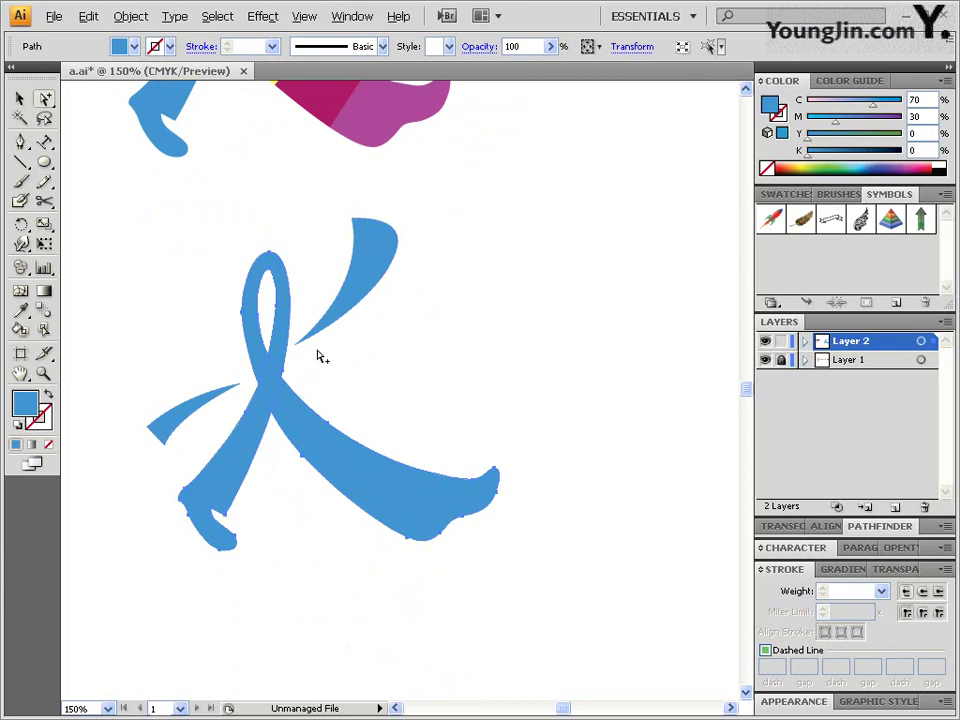
{"action": "scroll", "coordinate": [340, 370], "scroll_direction": "up", "scroll_amount": 2}
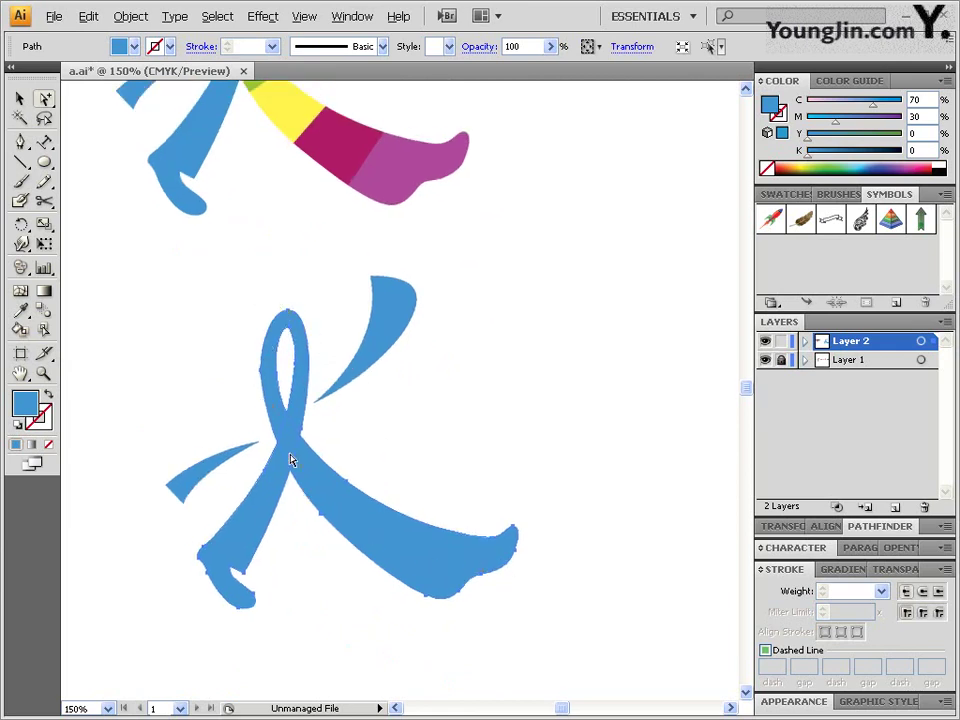
{"action": "left_click", "coordinate": [43, 181]}
{"action": "mouse_move", "coordinate": [43, 201]}
{"action": "left_mouse_down"}
{"action": "mouse_move", "coordinate": [68, 208]}
{"action": "mouse_move", "coordinate": [70, 224]}
{"action": "left_mouse_up"}
{"action": "left_click", "coordinate": [284, 310]}
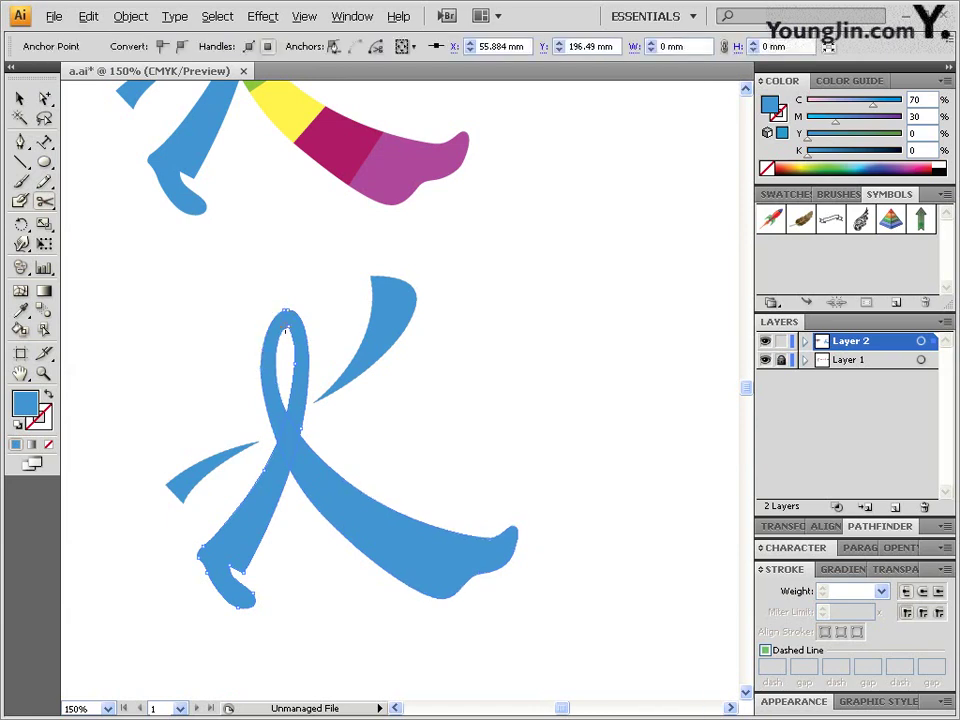
{"action": "left_click", "coordinate": [46, 99]}
{"action": "left_click", "coordinate": [336, 418]}
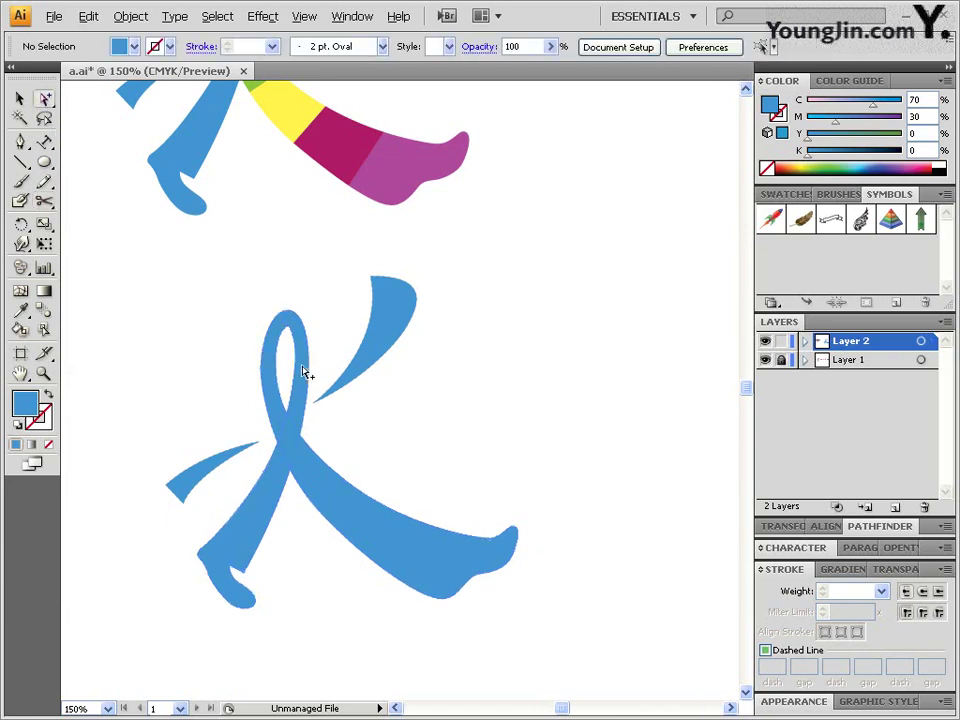
{"action": "left_click", "coordinate": [304, 375]}
{"action": "left_click", "coordinate": [350, 530]}
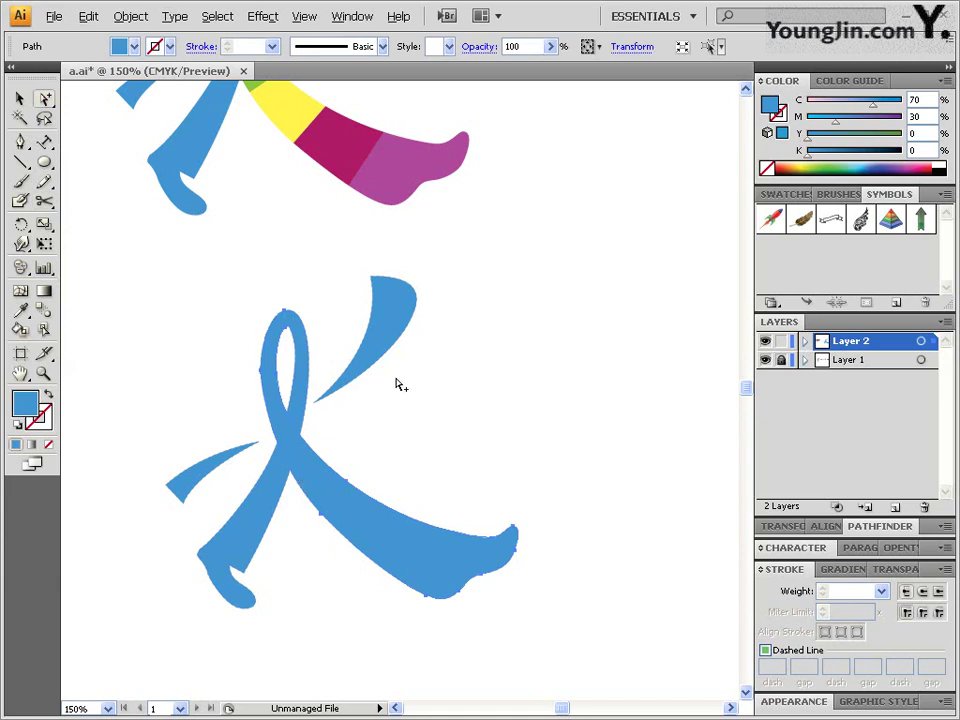
- Draw five separate 1 pt black lines with no fill across the ribbon, spaced from the loop's left side down to the right ankle
{"action": "left_click", "coordinate": [20, 162]}
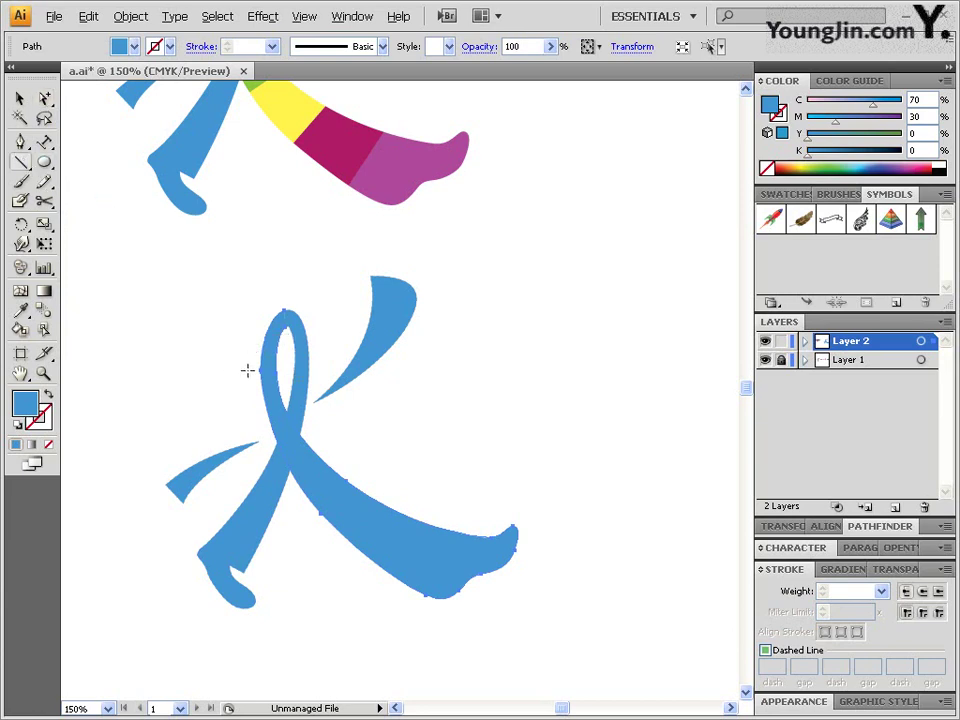
{"action": "left_click_drag", "start_coordinate": [247, 371], "coordinate": [290, 360]}
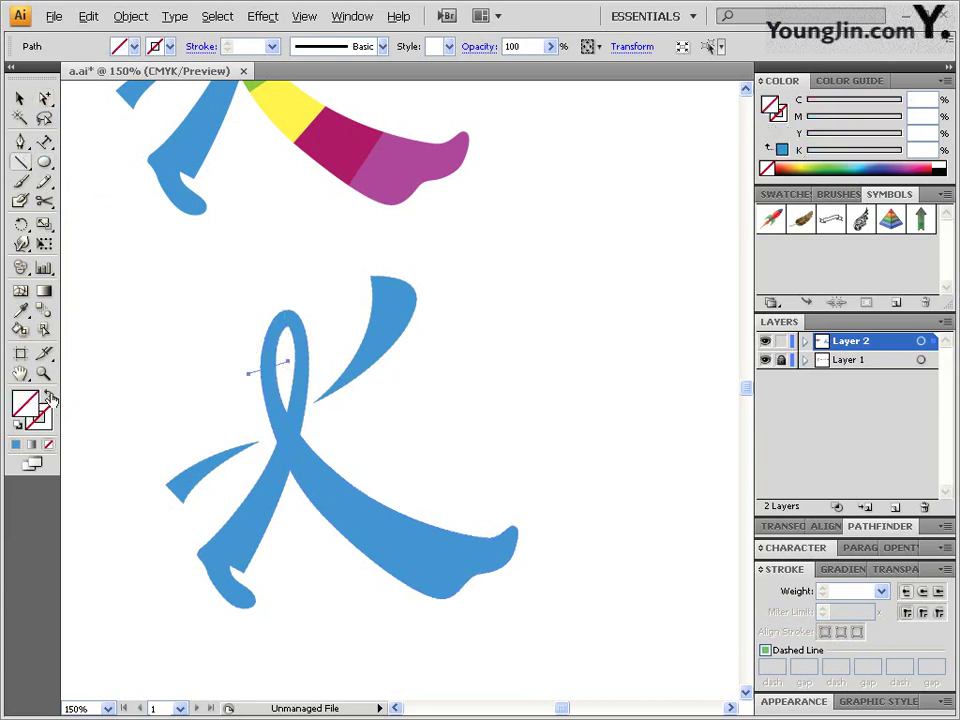
{"action": "left_click", "coordinate": [935, 163]}
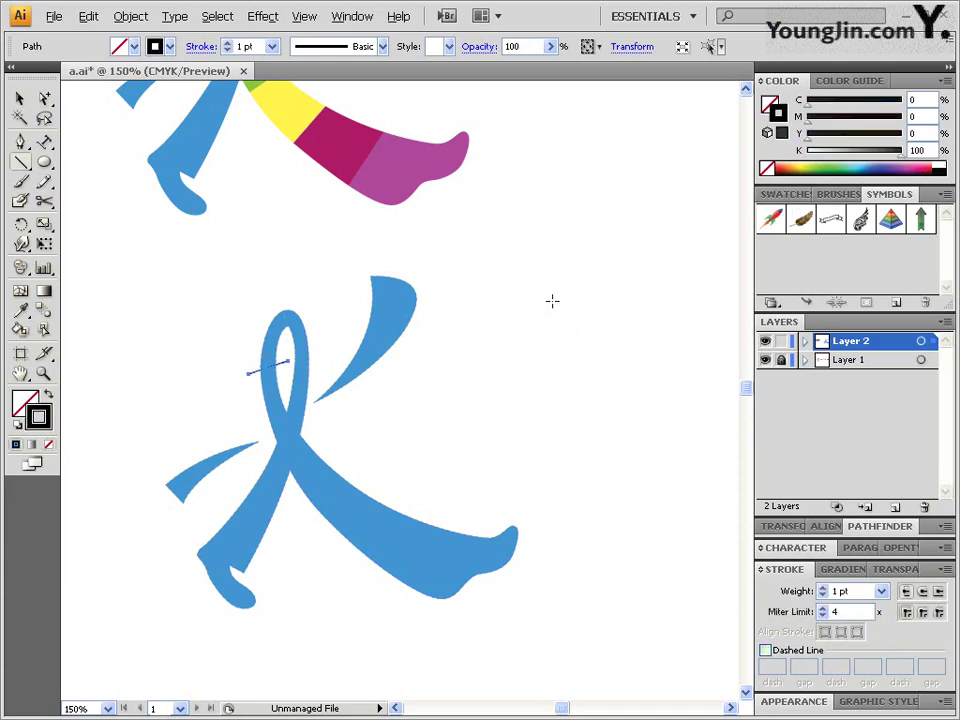
{"action": "key", "text": "ctrl+shift+a"}
{"action": "key", "text": "ctrl+shift+a"}
{"action": "left_click_drag", "start_coordinate": [300, 505], "coordinate": [355, 470]}
{"action": "key", "text": "ctrl+shift+a"}
{"action": "left_click_drag", "start_coordinate": [395, 505], "coordinate": [348, 556]}
{"action": "key", "text": "ctrl+shift+a"}
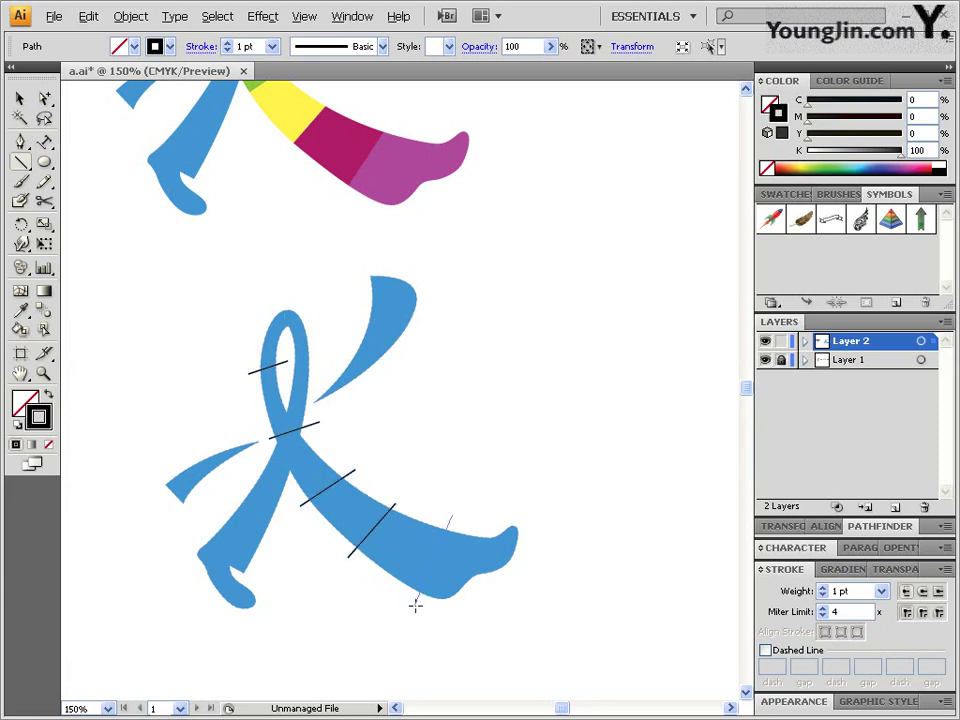
{"action": "left_click_drag", "start_coordinate": [415, 605], "coordinate": [404, 606]}
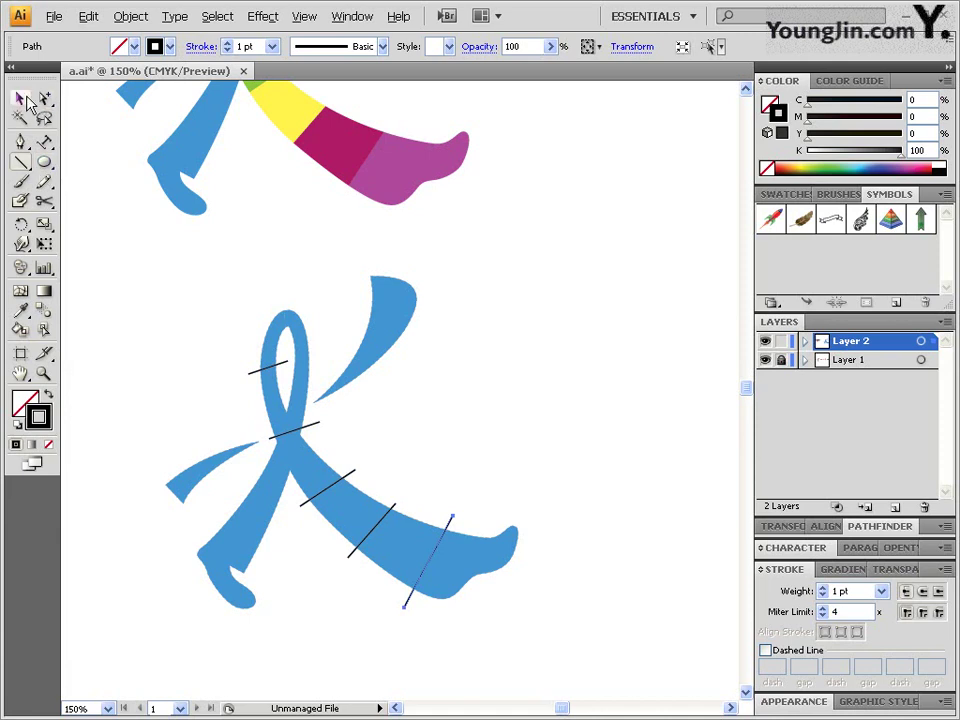
- Divide the right-leg half of the ribbon along the five crossing lines with the Pathfinder's Divide operation
{"action": "left_click", "coordinate": [22, 99]}
{"action": "left_click", "coordinate": [276, 336]}
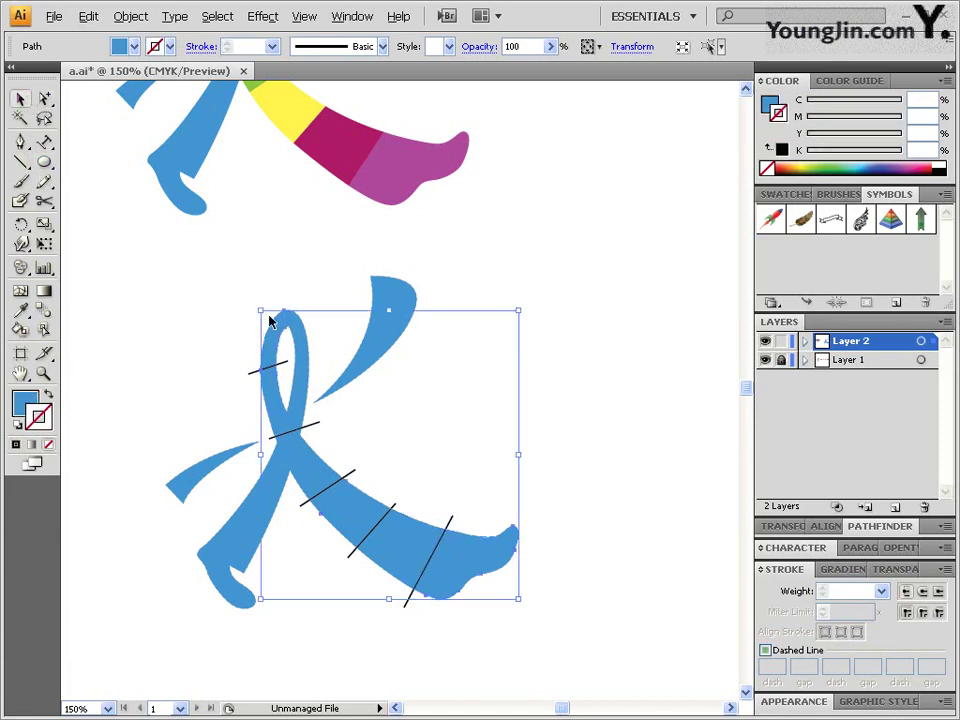
{"action": "left_click", "coordinate": [452, 521], "text": "shift"}
{"action": "left_click", "coordinate": [394, 510], "text": "shift"}
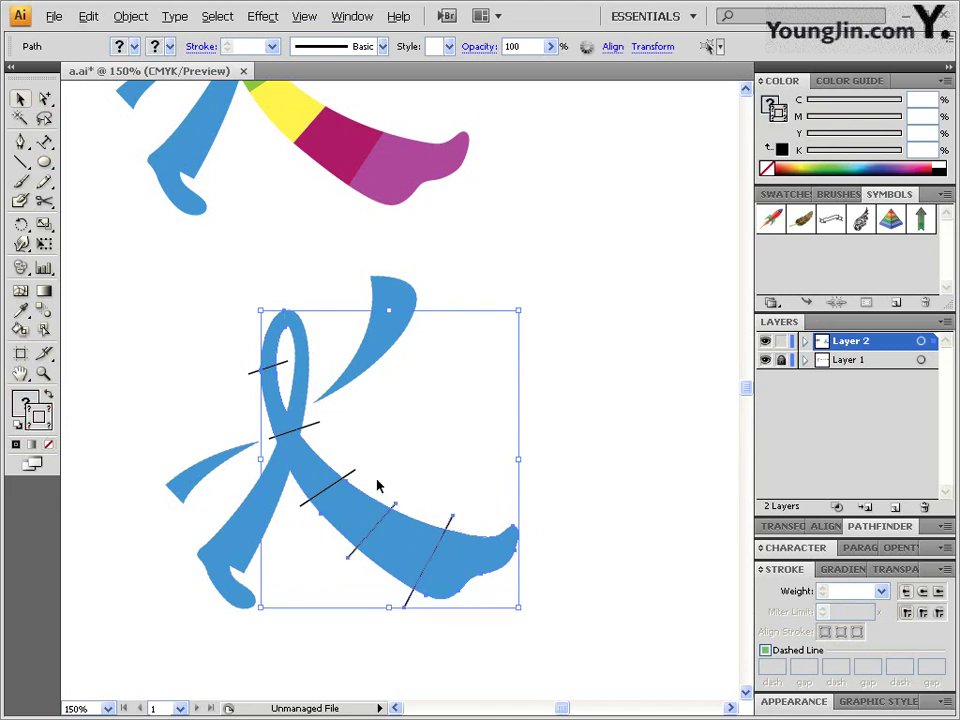
{"action": "left_click", "coordinate": [317, 425], "text": "shift"}
{"action": "left_click", "coordinate": [253, 378], "text": "shift"}
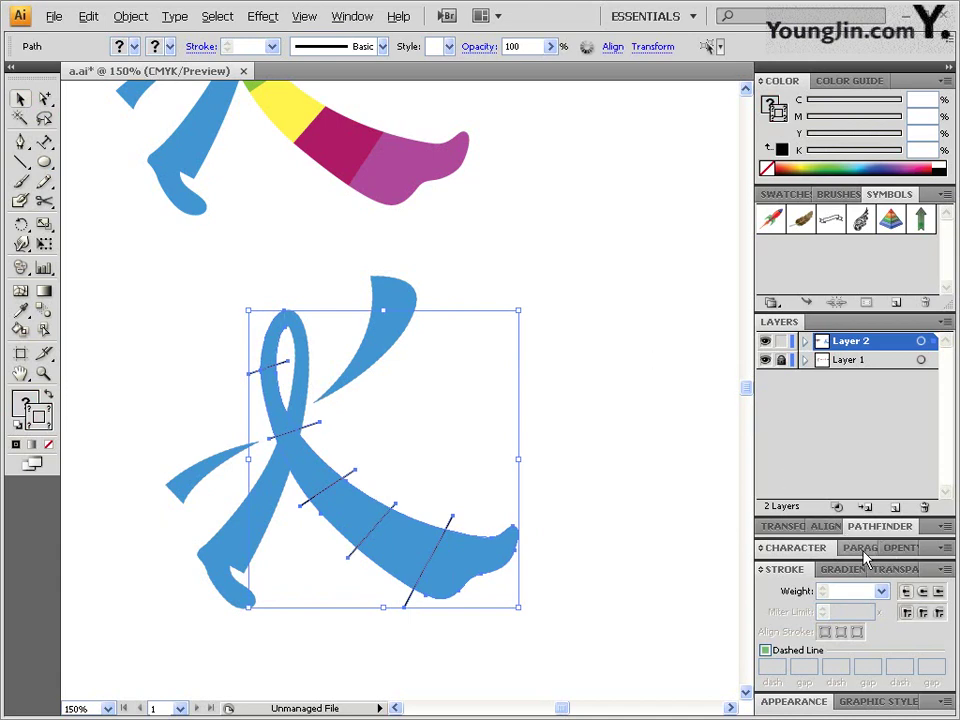
{"action": "left_click", "coordinate": [880, 526]}
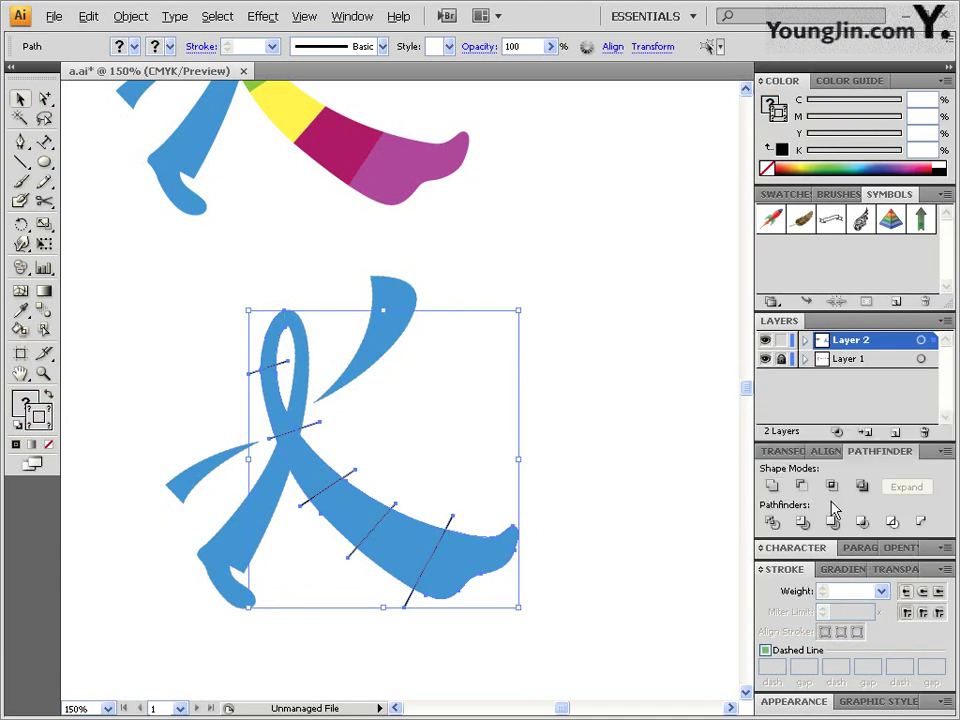
{"action": "left_click", "coordinate": [773, 522]}
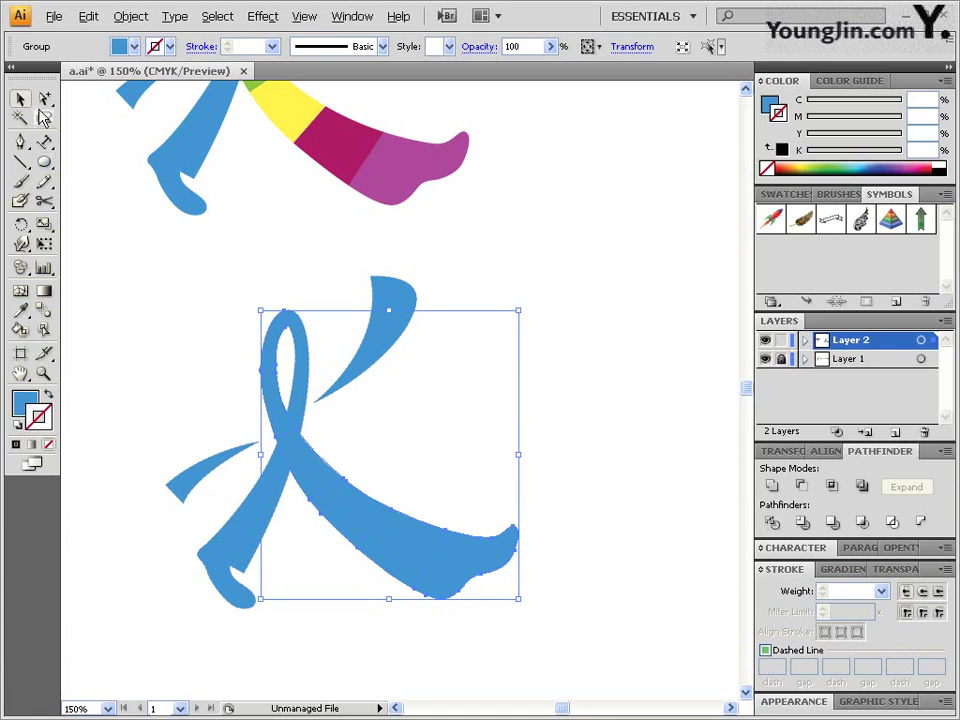
- Recolour the ribbon loop's upper-left segment dark blue and the segment below it pink by sampling the original figure with the Eyedropper
{"action": "left_click", "coordinate": [44, 99]}
{"action": "left_click", "coordinate": [531, 422]}
{"action": "left_click", "coordinate": [432, 556]}
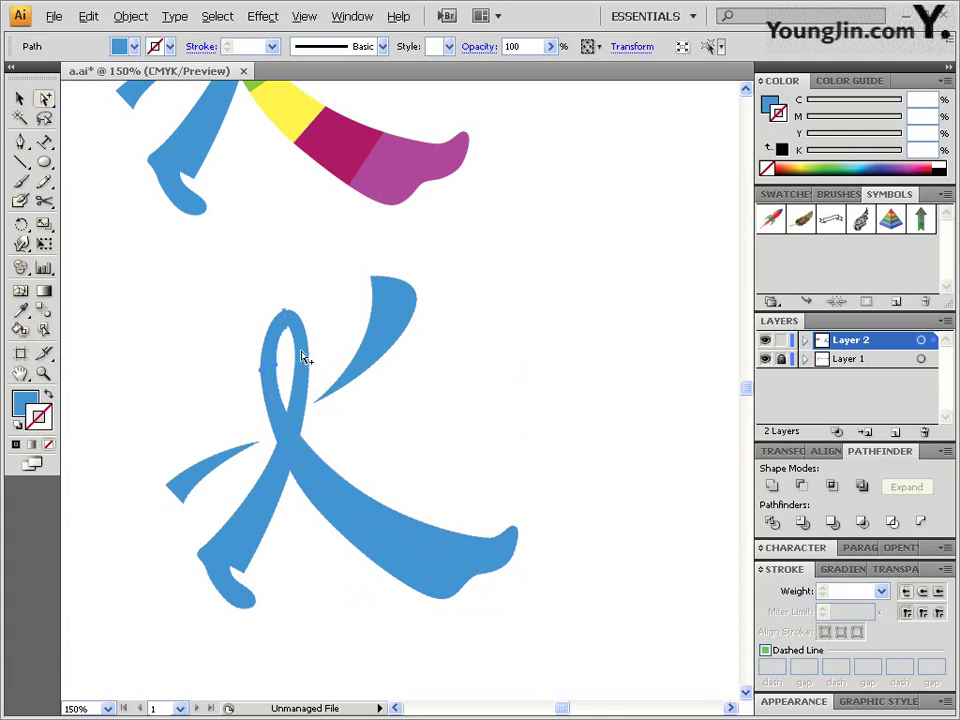
{"action": "scroll", "coordinate": [391, 386], "scroll_direction": "up", "scroll_amount": 3}
{"action": "left_click_drag", "start_coordinate": [391, 386], "coordinate": [444, 489]}
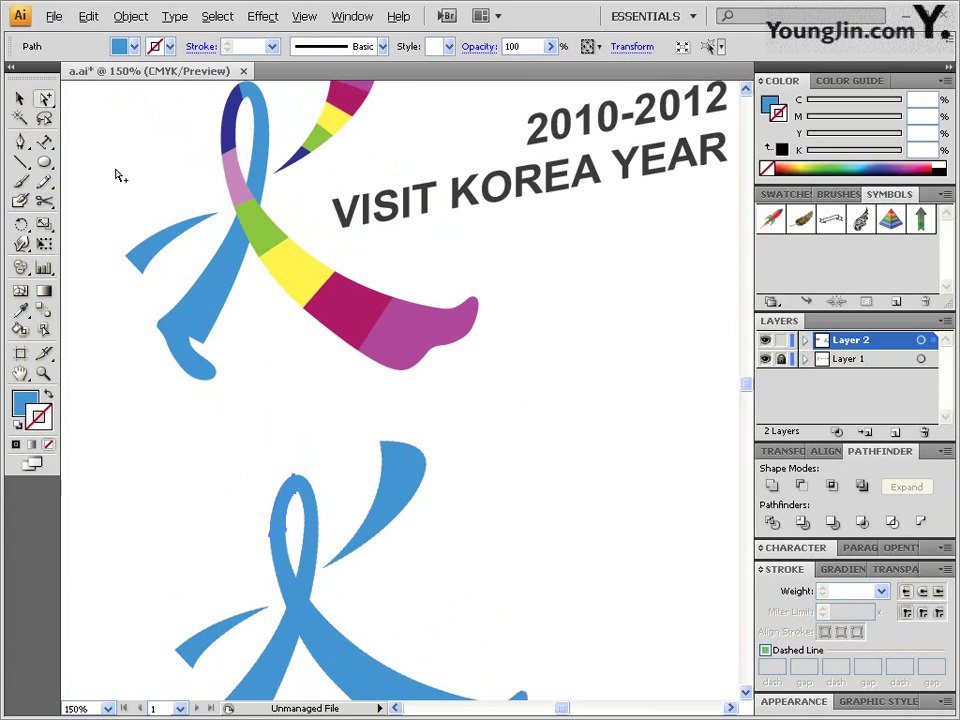
{"action": "left_click", "coordinate": [21, 310]}
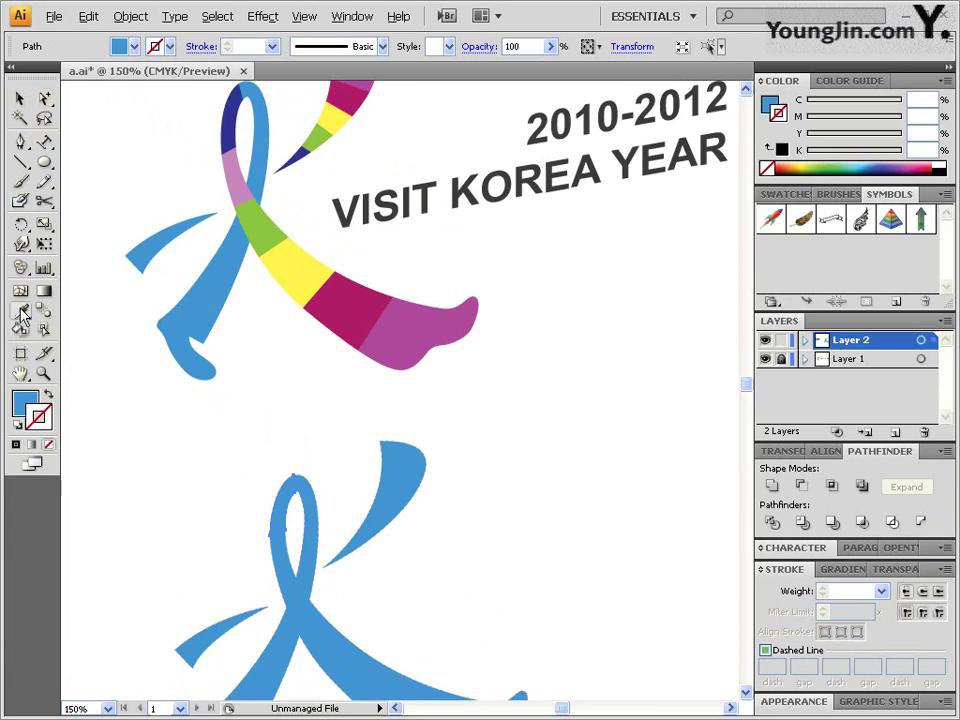
{"action": "left_click", "coordinate": [236, 125]}
{"action": "left_click", "coordinate": [279, 573], "text": "ctrl"}
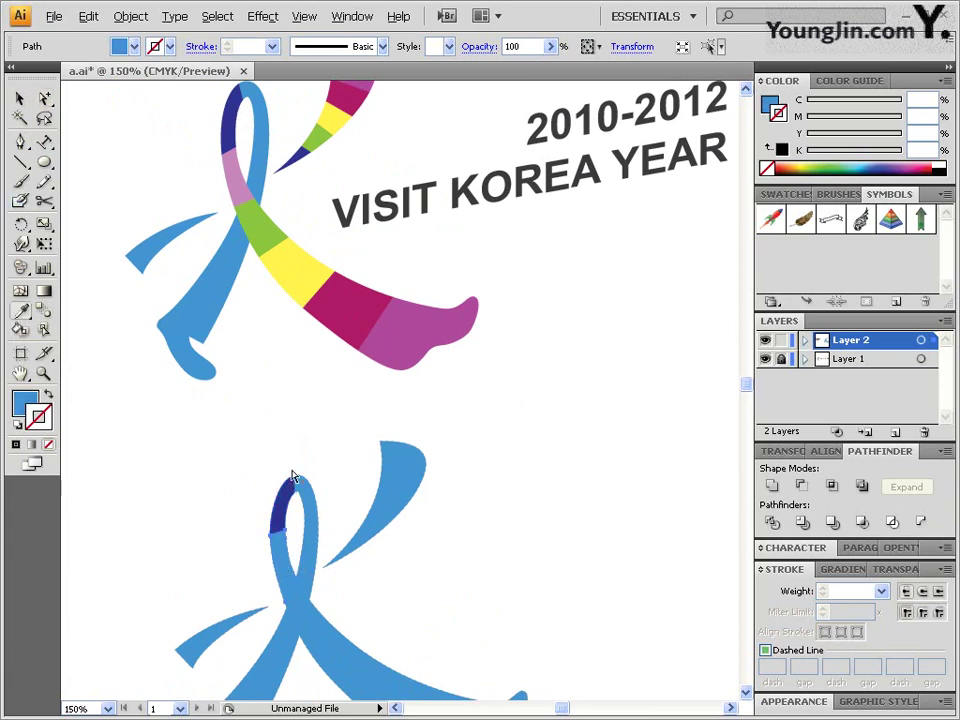
{"action": "left_click", "coordinate": [246, 182]}
- Recolour the right leg's four segments green, yellow, magenta and purple from hip to foot with colours sampled from the original figure
{"action": "left_click", "coordinate": [316, 534], "text": "ctrl"}
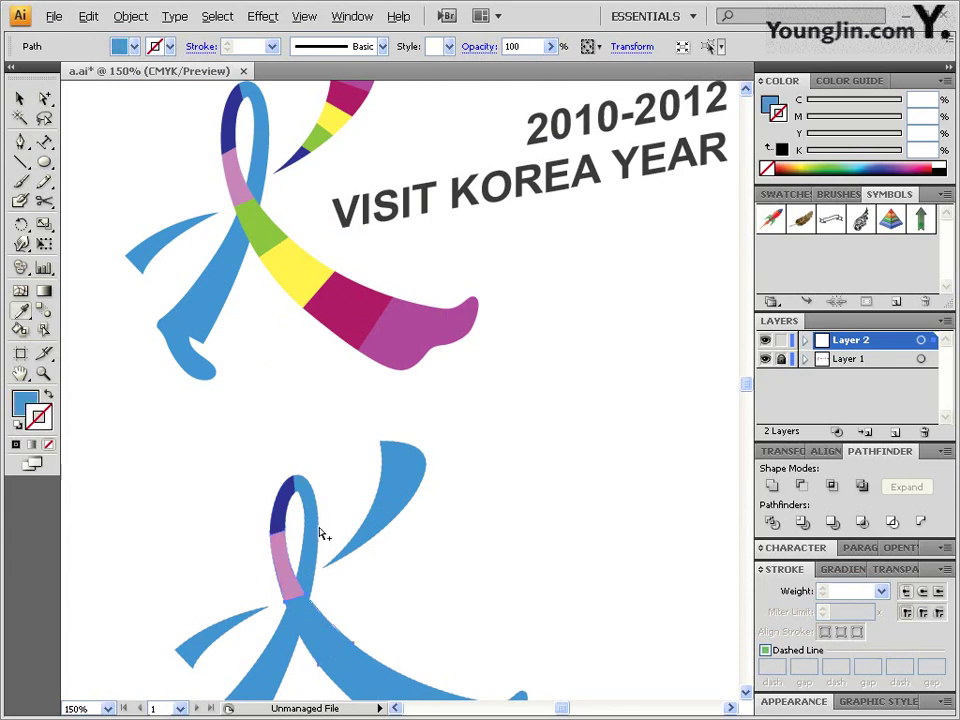
{"action": "left_click", "coordinate": [266, 216]}
{"action": "left_click", "coordinate": [358, 677], "text": "ctrl"}
{"action": "left_click", "coordinate": [310, 272]}
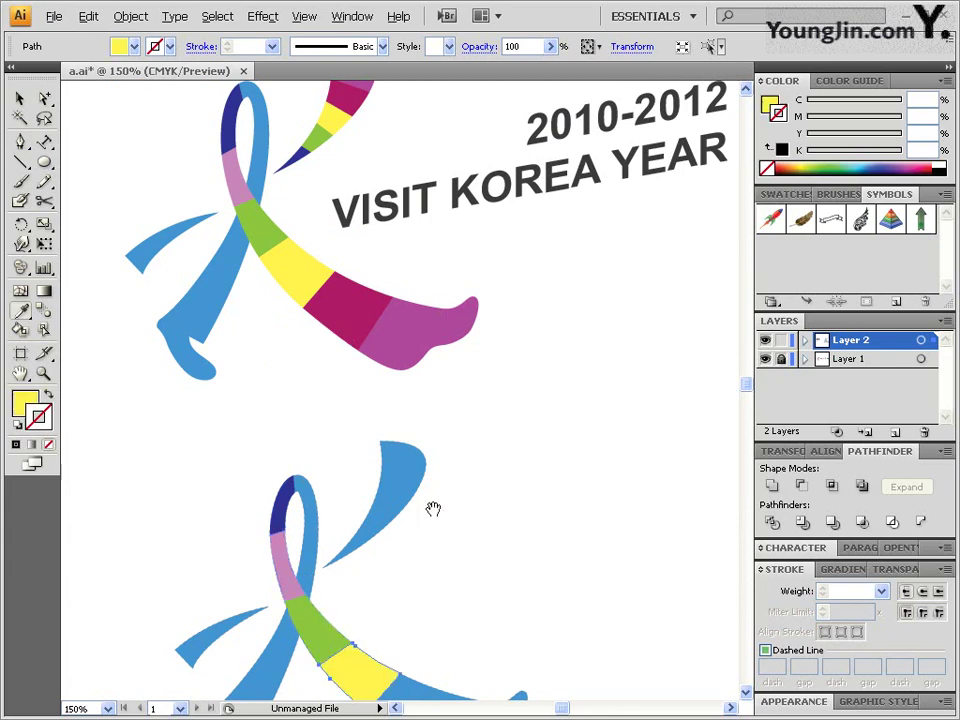
{"action": "left_click_drag", "start_coordinate": [435, 508], "coordinate": [375, 386]}
{"action": "left_click", "coordinate": [354, 579], "text": "ctrl"}
{"action": "left_click", "coordinate": [306, 189]}
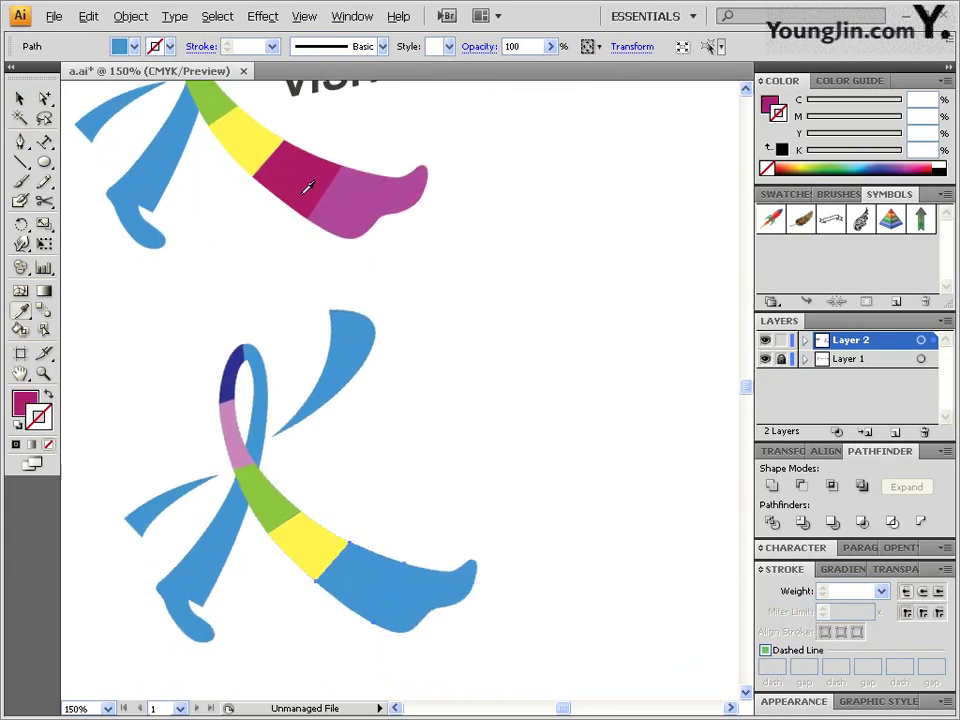
{"action": "left_click", "coordinate": [422, 615], "text": "ctrl"}
{"action": "left_click", "coordinate": [374, 224]}
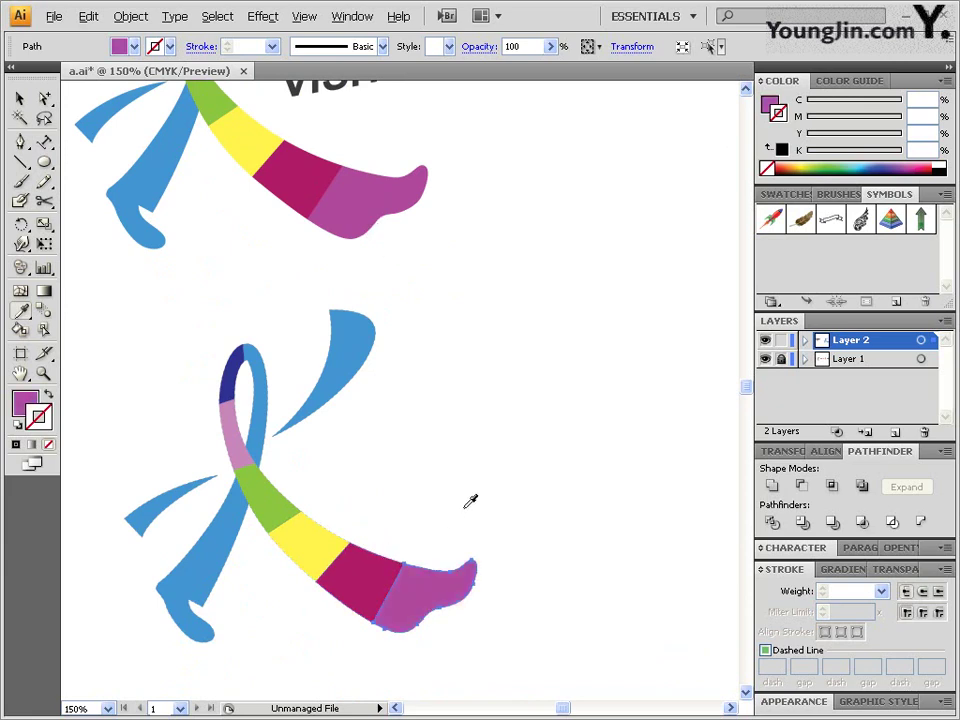
- Draw four 1 pt black lines with no fill across the raised right arm shape, spaced from its thin tip to its wide end
{"action": "scroll", "coordinate": [469, 499], "scroll_direction": "up", "scroll_amount": 3}
{"action": "scroll", "coordinate": [440, 430], "scroll_direction": "up", "scroll_amount": 1}
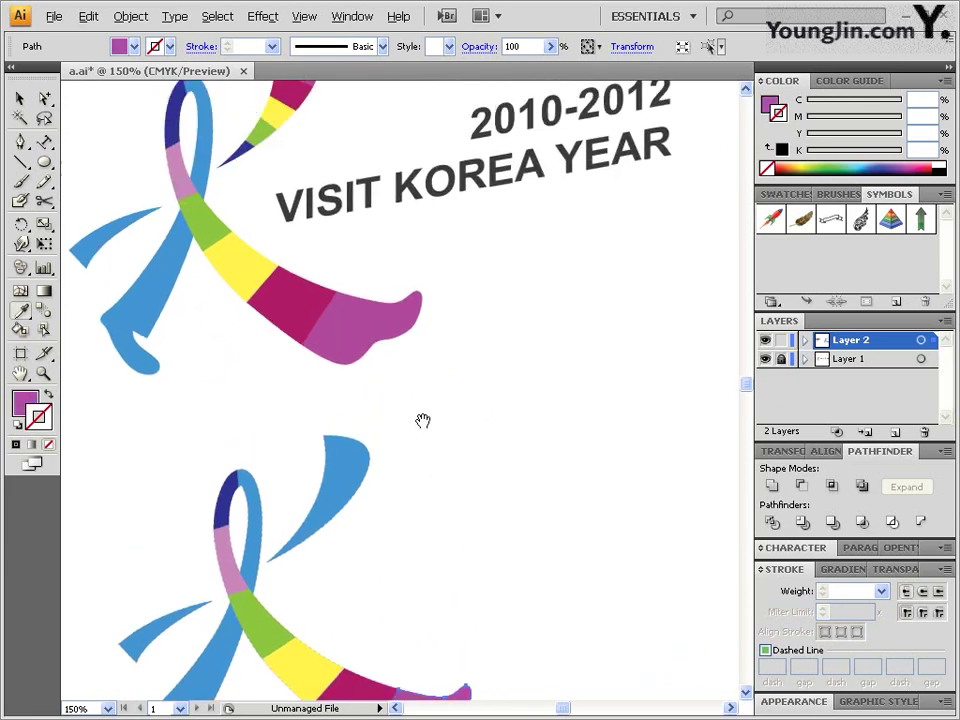
{"action": "scroll", "coordinate": [350, 380], "scroll_direction": "down", "scroll_amount": 5}
{"action": "left_click_drag", "start_coordinate": [395, 238], "coordinate": [387, 375]}
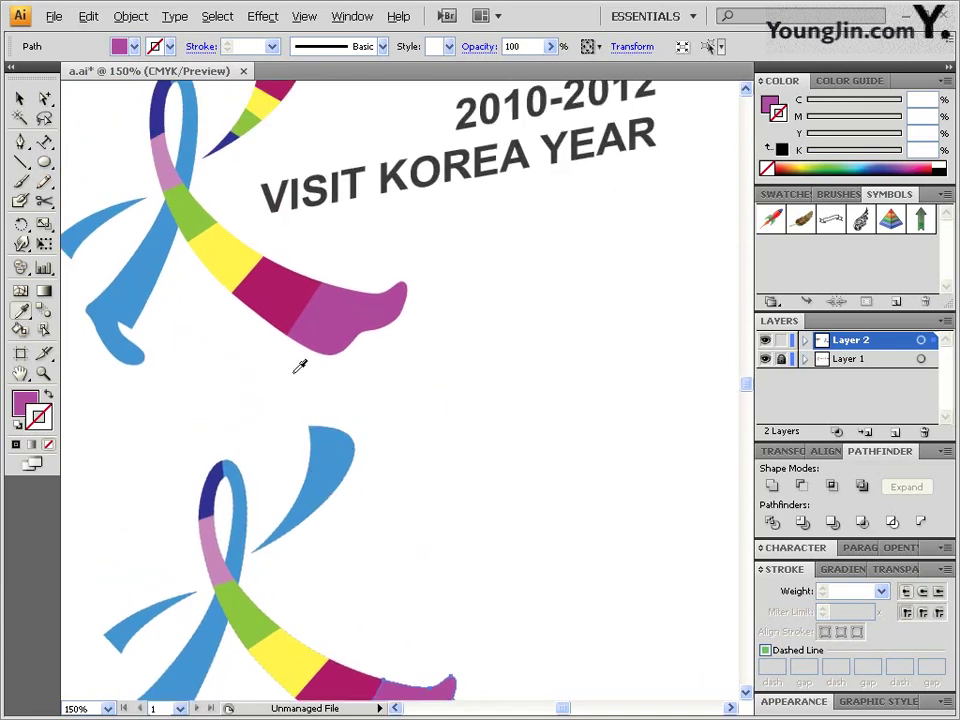
{"action": "left_click", "coordinate": [20, 162]}
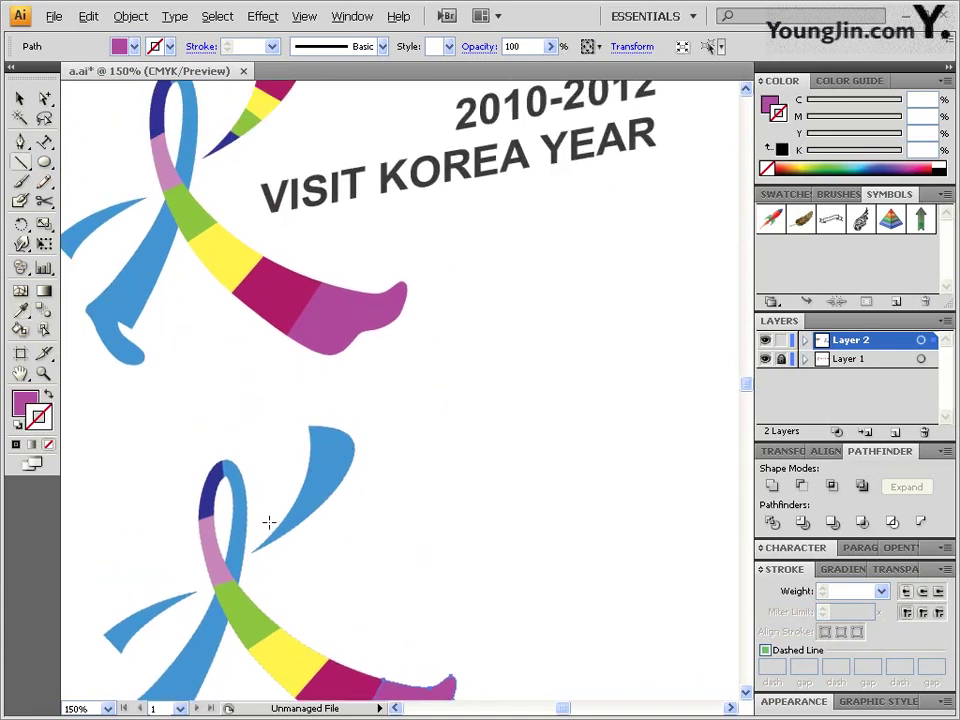
{"action": "left_click_drag", "start_coordinate": [272, 518], "coordinate": [307, 550]}
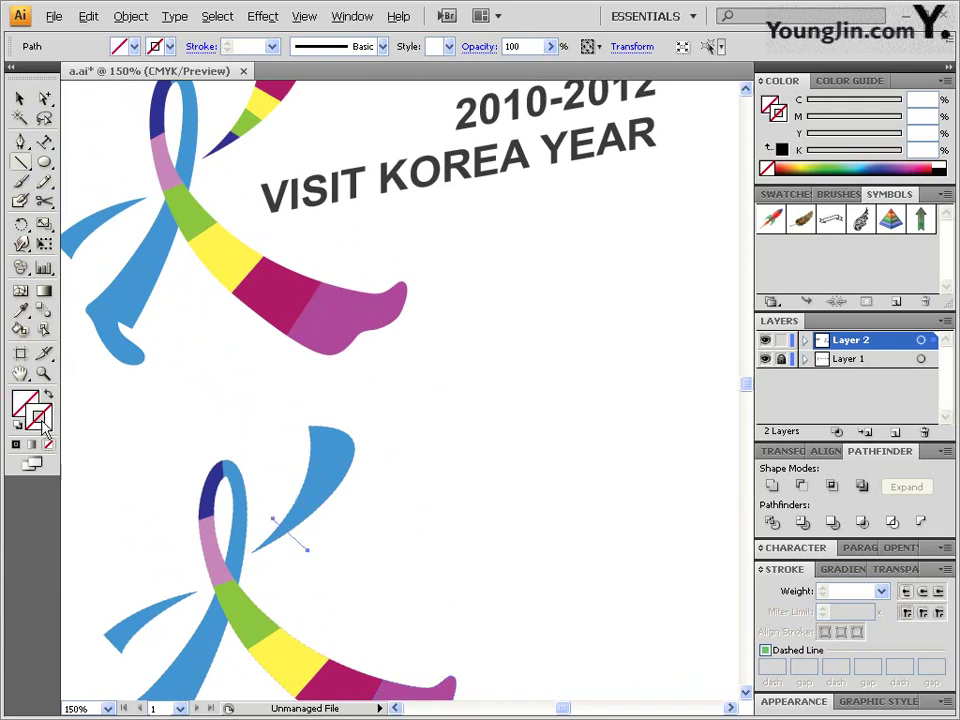
{"action": "left_click", "coordinate": [15, 443]}
{"action": "key", "text": "ctrl+shift+a"}
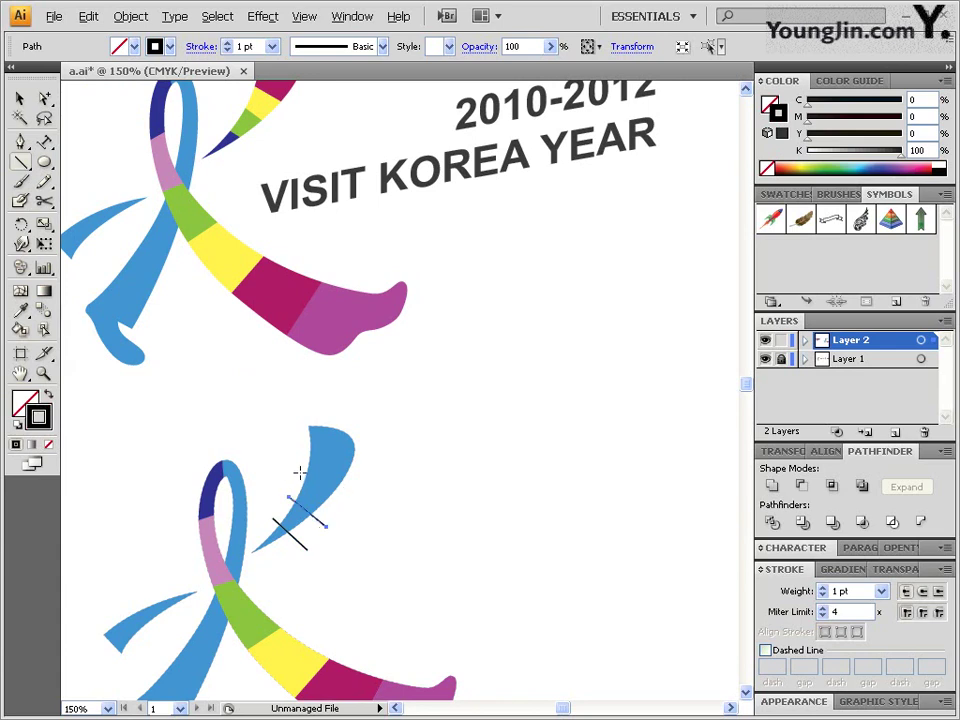
{"action": "left_click_drag", "start_coordinate": [300, 473], "coordinate": [361, 501]}
{"action": "left_click_drag", "start_coordinate": [303, 450], "coordinate": [372, 466]}
- Divide the right arm shape along its four crossing lines with the Pathfinder's Divide operation
{"action": "mouse_move", "coordinate": [381, 568]}
{"action": "left_mouse_down"}
{"action": "mouse_move", "coordinate": [300, 450]}
{"action": "mouse_move", "coordinate": [312, 430]}
{"action": "left_mouse_up"}
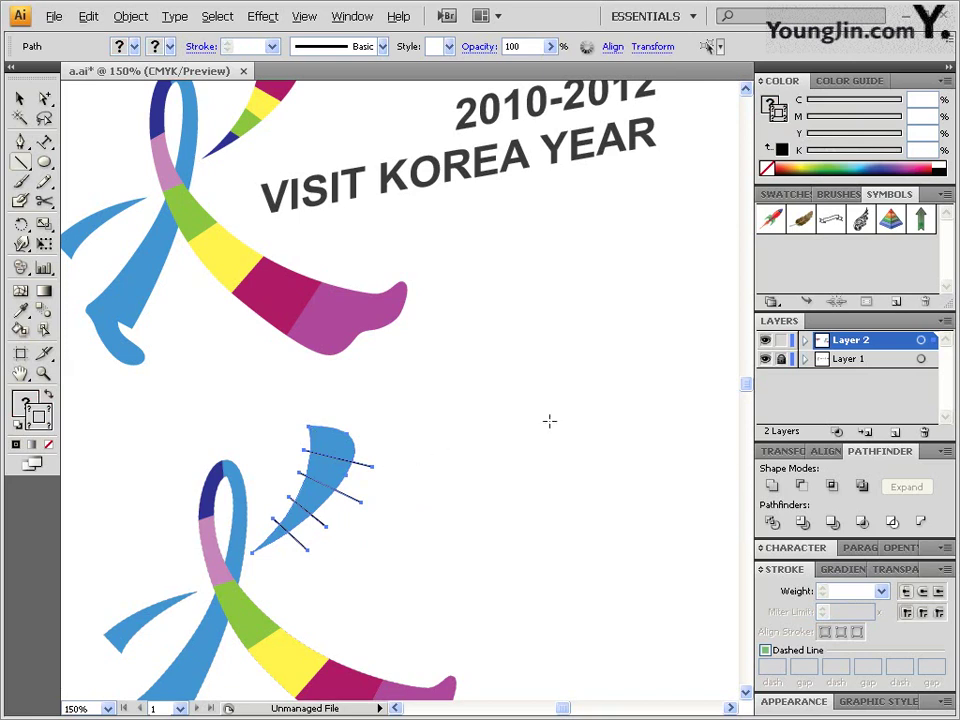
{"action": "left_click", "coordinate": [770, 520]}
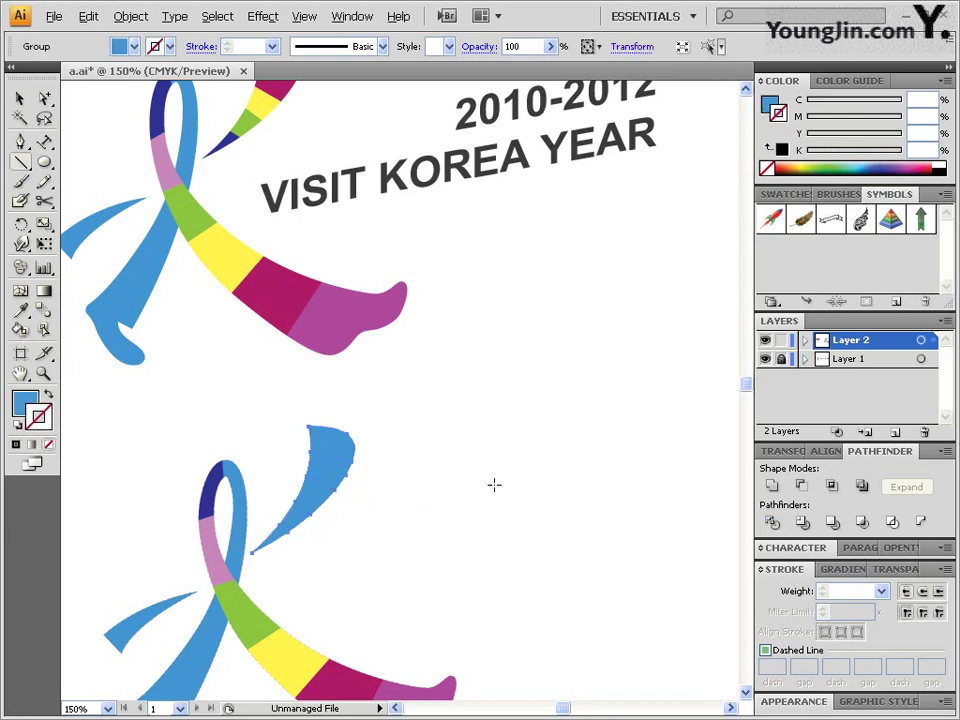
- Recolour the right arm's widest end segment purple and the adjacent one magenta by sampling the original arm with the Eyedropper
{"action": "left_click_drag", "start_coordinate": [414, 381], "coordinate": [405, 462]}
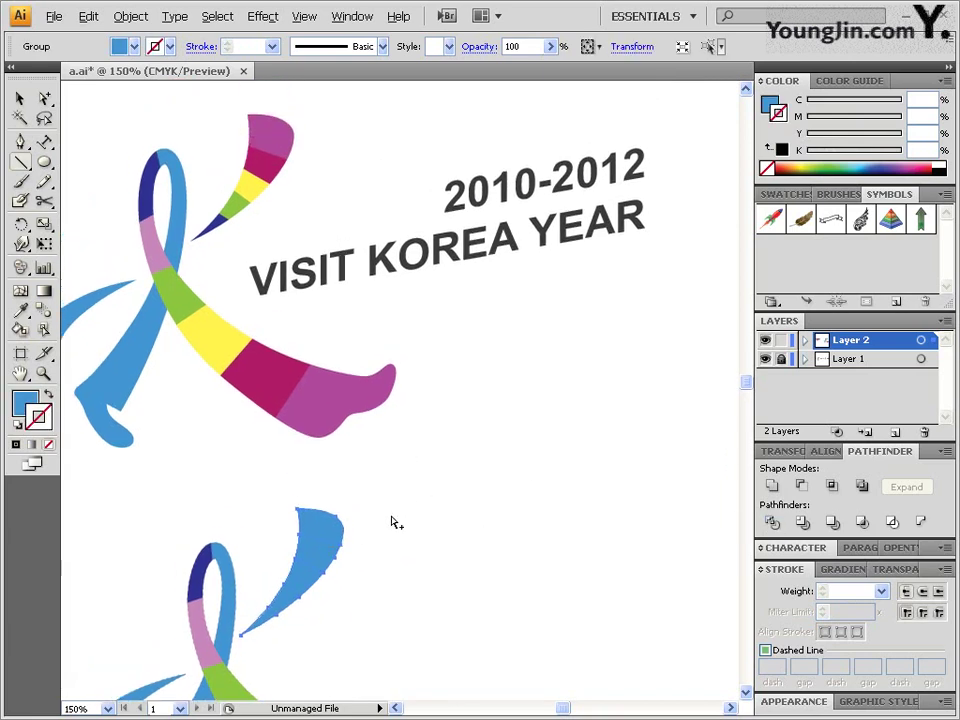
{"action": "left_click", "coordinate": [44, 97]}
{"action": "left_click", "coordinate": [343, 553]}
{"action": "left_click", "coordinate": [240, 444]}
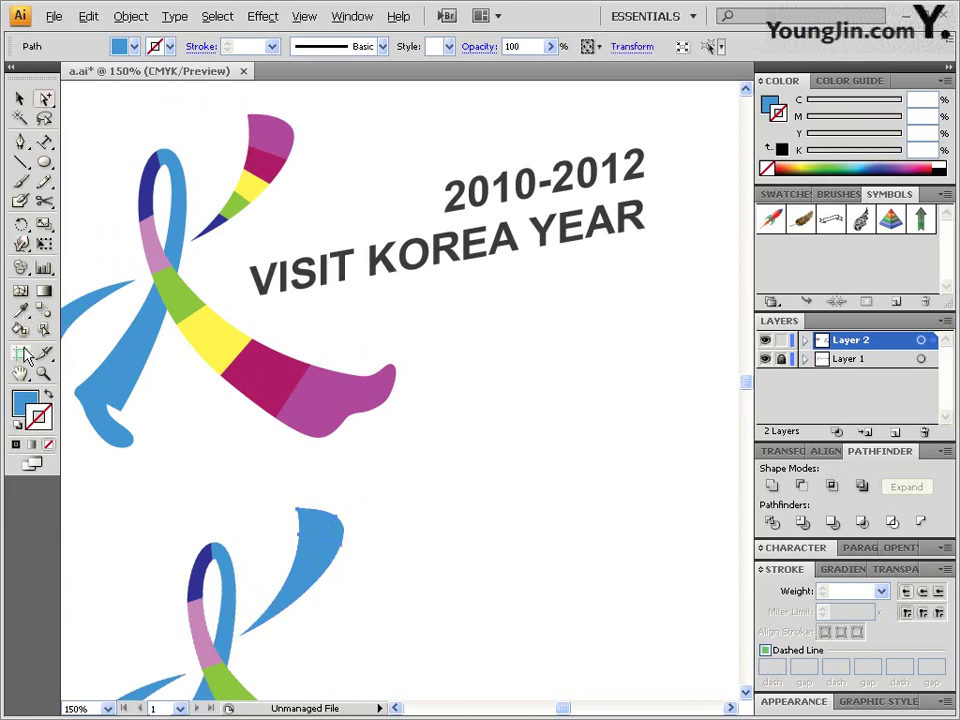
{"action": "left_click", "coordinate": [20, 310]}
{"action": "left_click", "coordinate": [272, 130]}
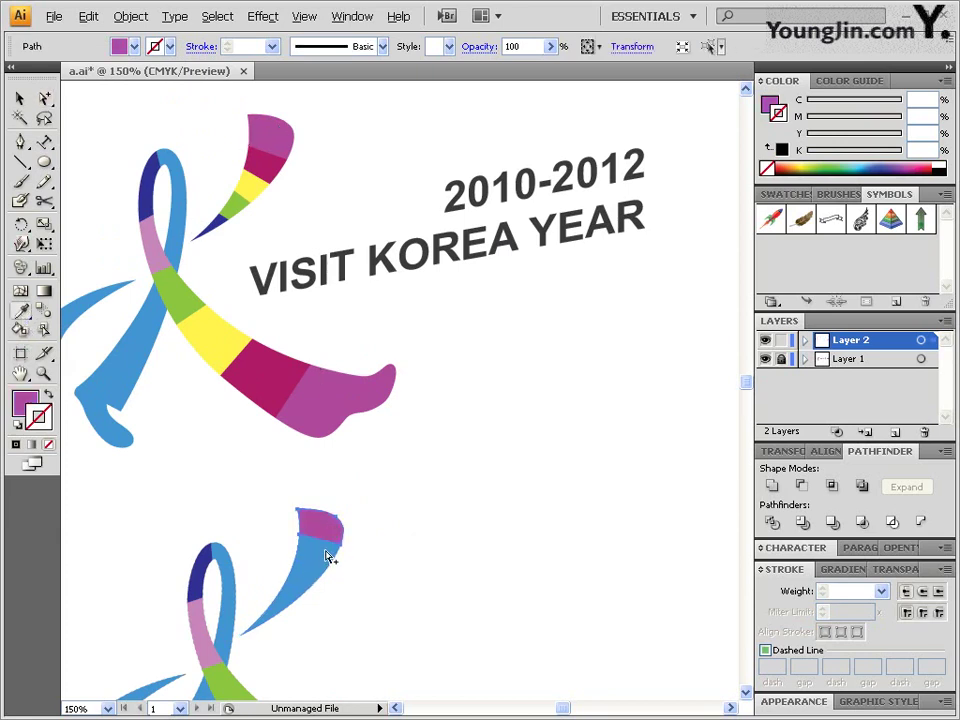
{"action": "left_click", "coordinate": [328, 557], "text": "ctrl"}
{"action": "left_click", "coordinate": [268, 156]}
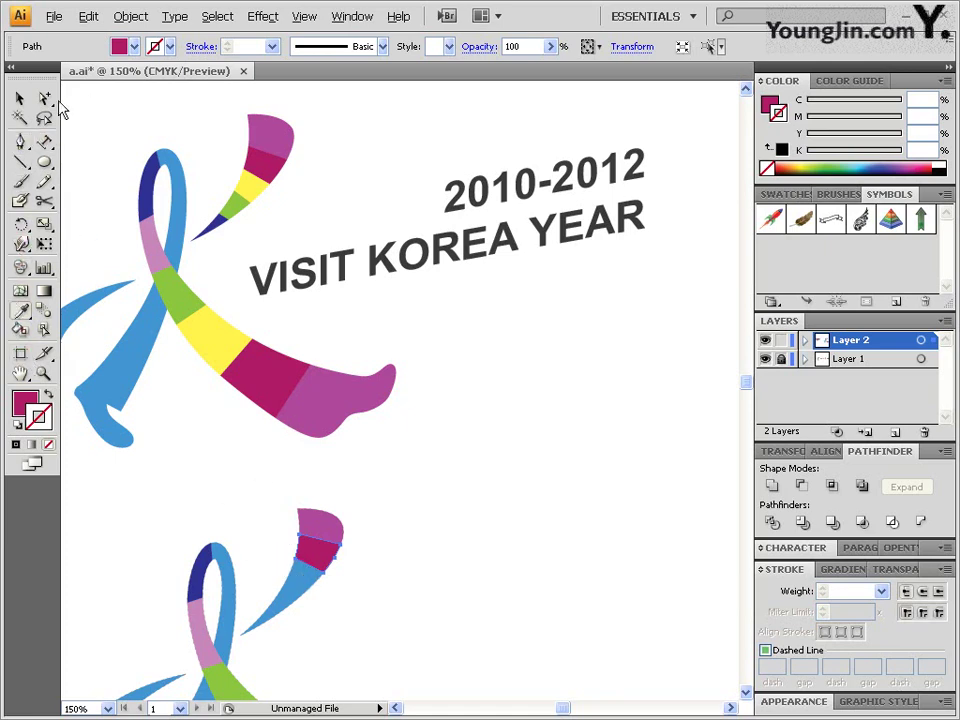
- Recolour the right arm's remaining three segments yellow, green and dark blue towards the tip with sampled colours, then deselect
{"action": "left_click", "coordinate": [300, 578], "text": "ctrl"}
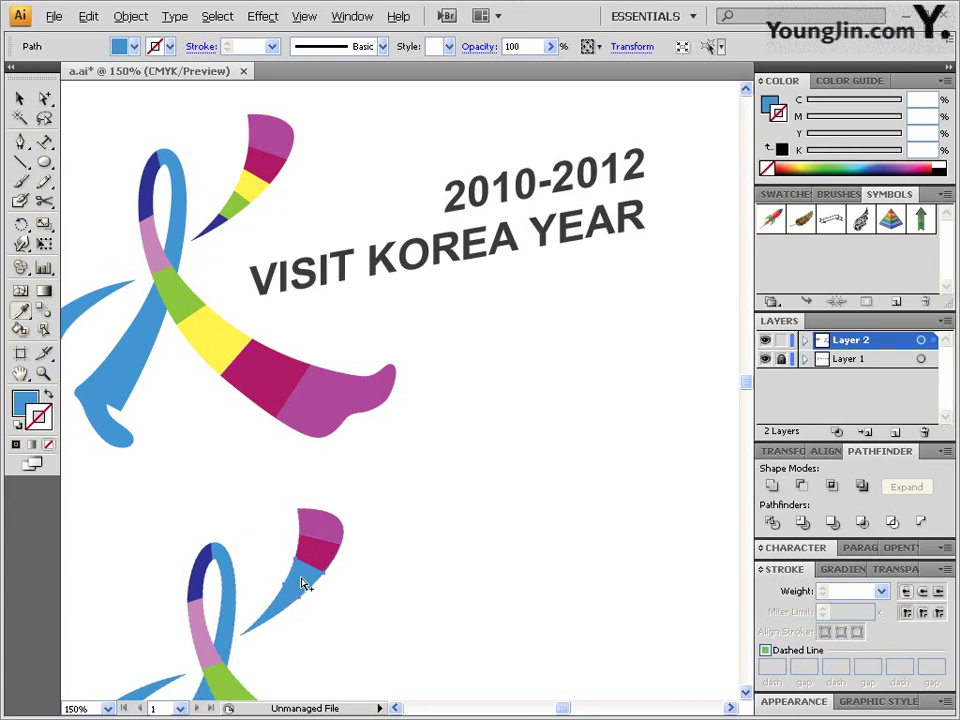
{"action": "left_click", "coordinate": [258, 183]}
{"action": "left_click", "coordinate": [289, 604], "text": "ctrl"}
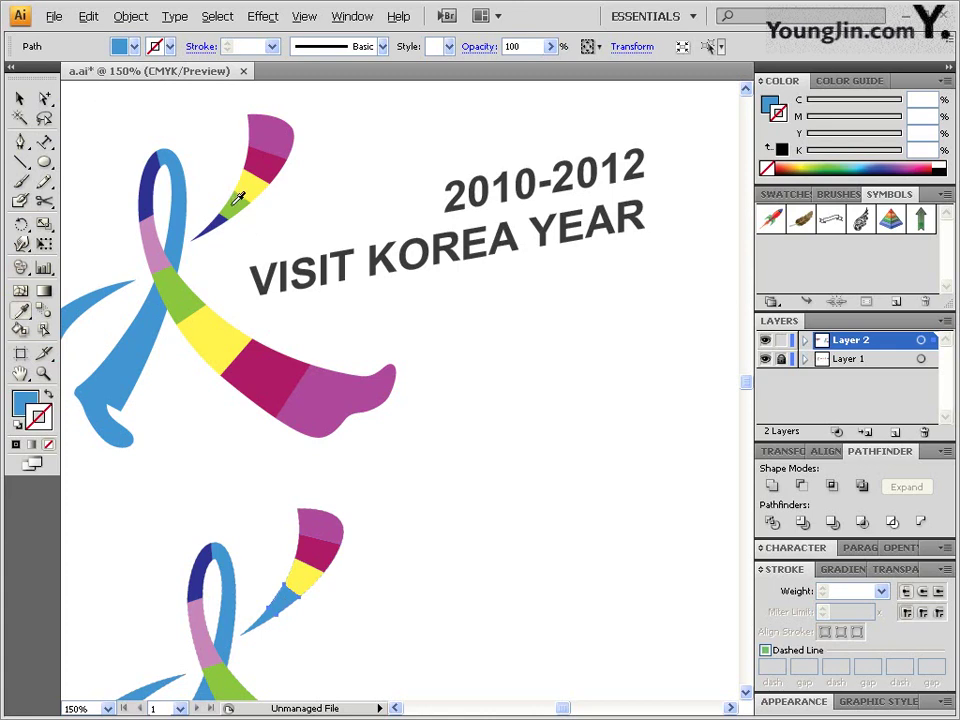
{"action": "left_click", "coordinate": [236, 200]}
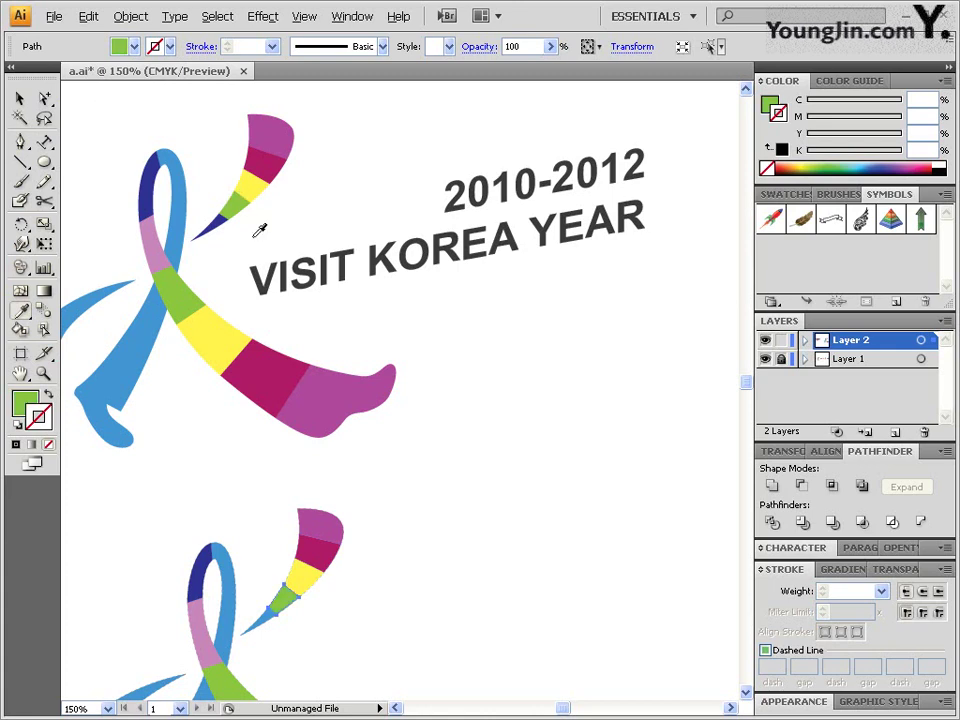
{"action": "left_click", "coordinate": [264, 624], "text": "ctrl"}
{"action": "left_click", "coordinate": [165, 160]}
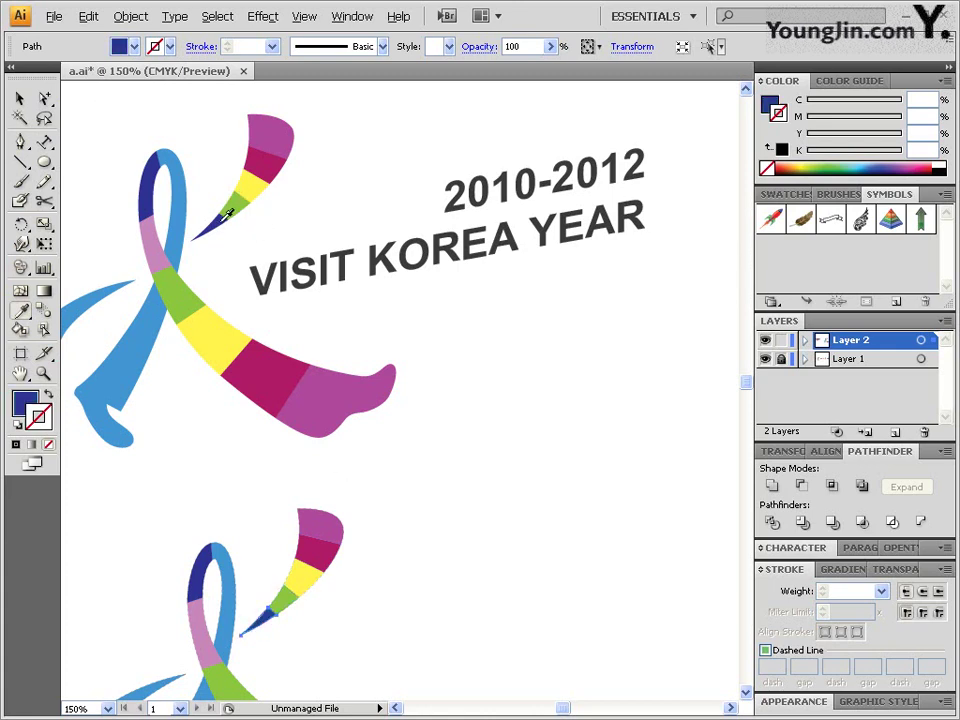
{"action": "left_click", "coordinate": [403, 614], "text": "ctrl"}
- Add a two-line text reading "2010-2012" and "VISIT LOREA YEAR" to the right of the recreated figure with the Type tool
{"action": "left_click_drag", "start_coordinate": [392, 514], "coordinate": [424, 322]}
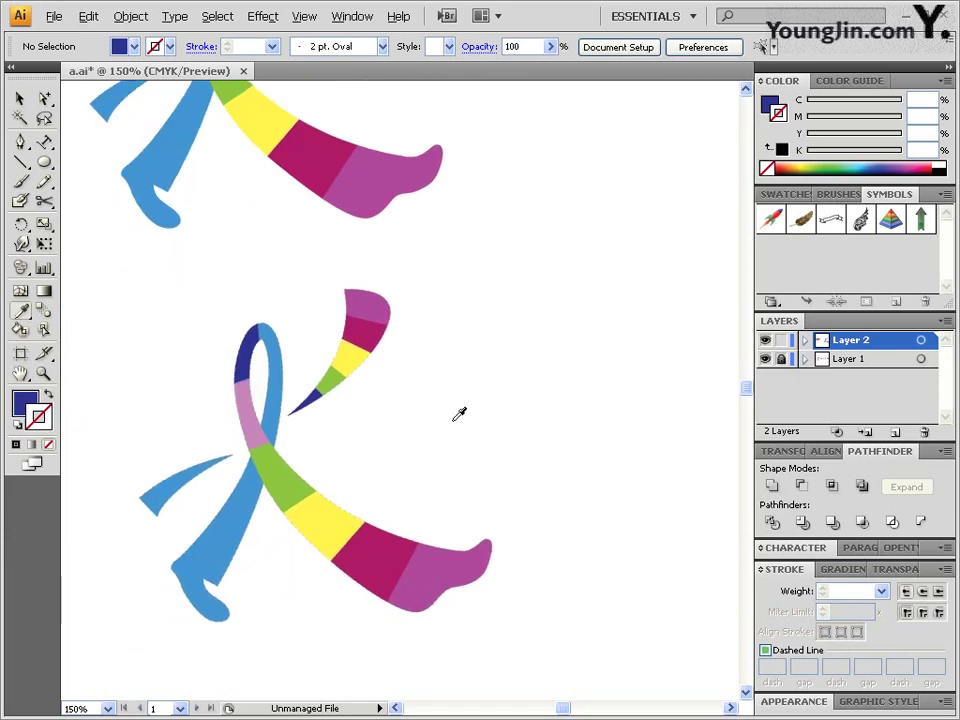
{"action": "key", "text": "t"}
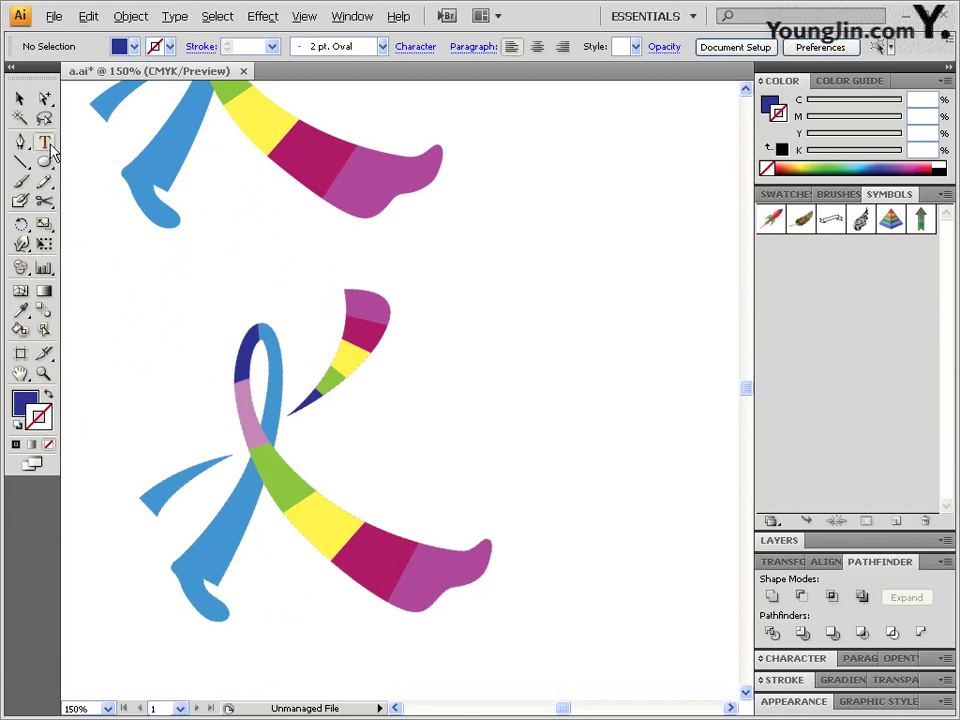
{"action": "left_click", "coordinate": [421, 412]}
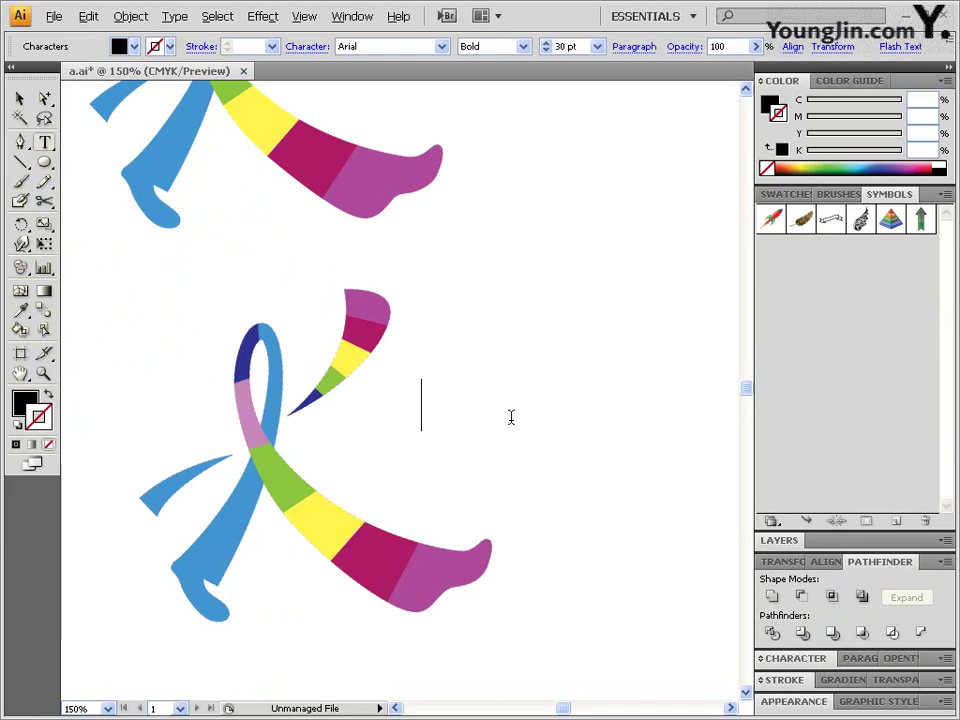
{"action": "type", "text": "2010-2012"}
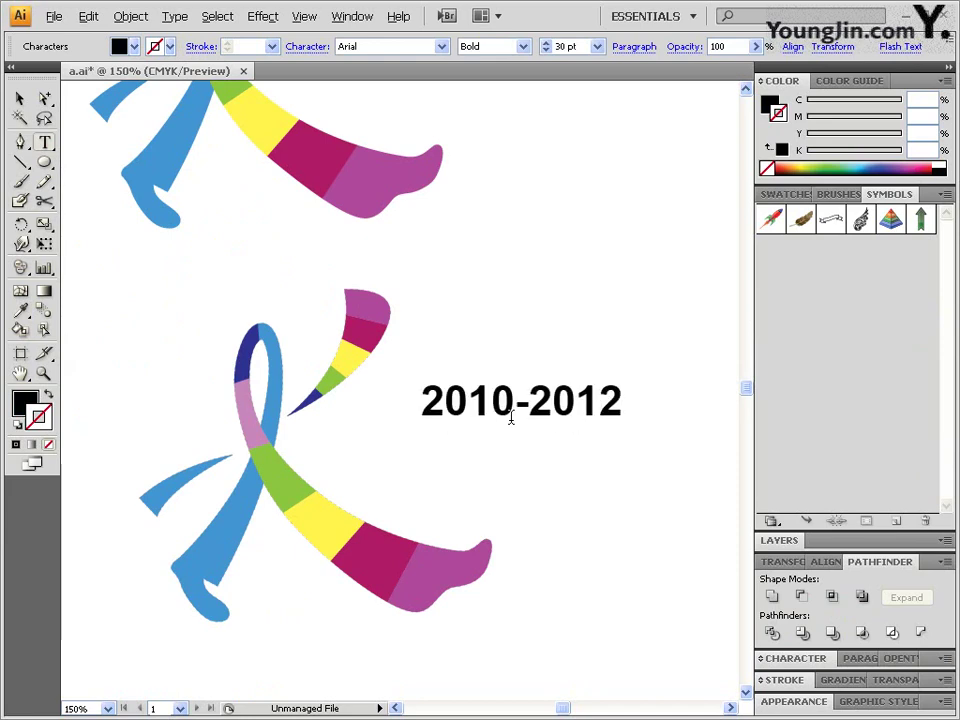
{"action": "key", "text": "Return"}
{"action": "type", "text": "V"}
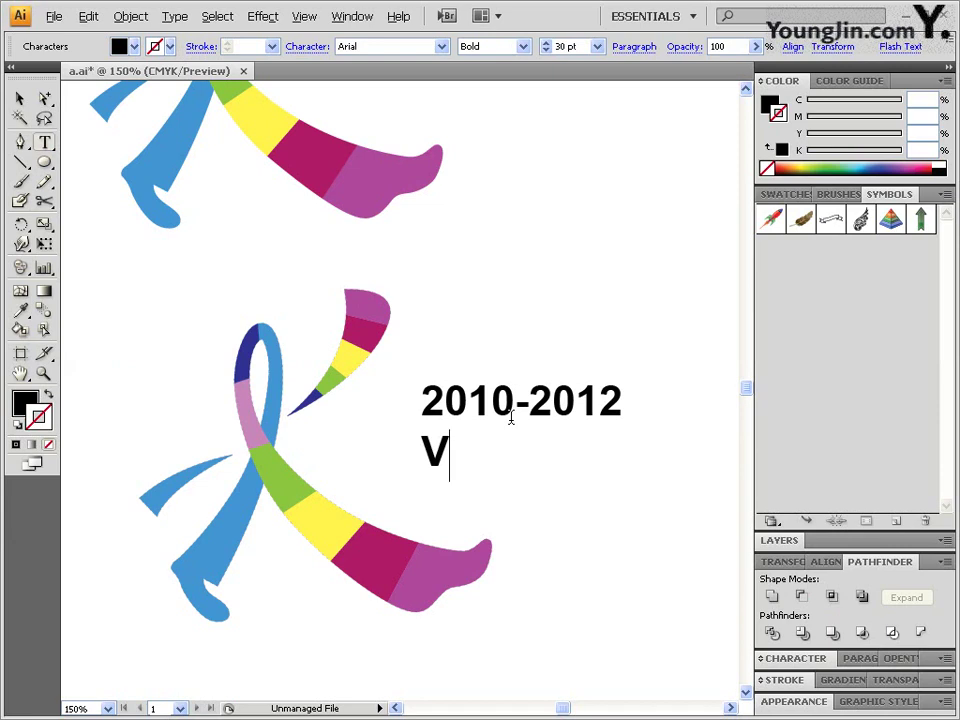
{"action": "type", "text": "ISIT"}
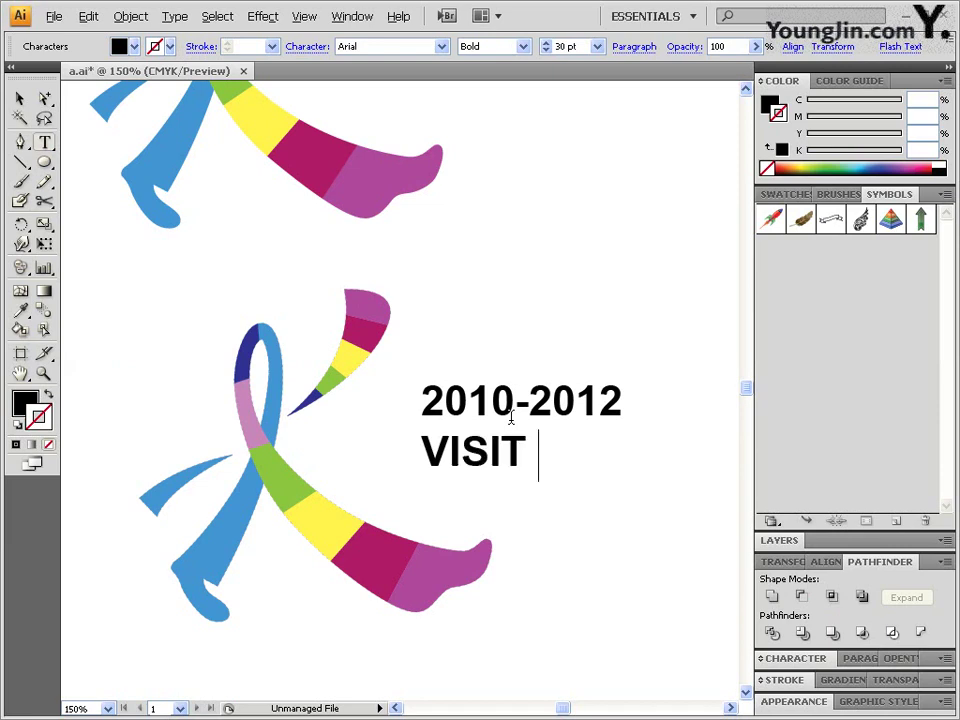
{"action": "type", "text": " LOREA YEAR"}
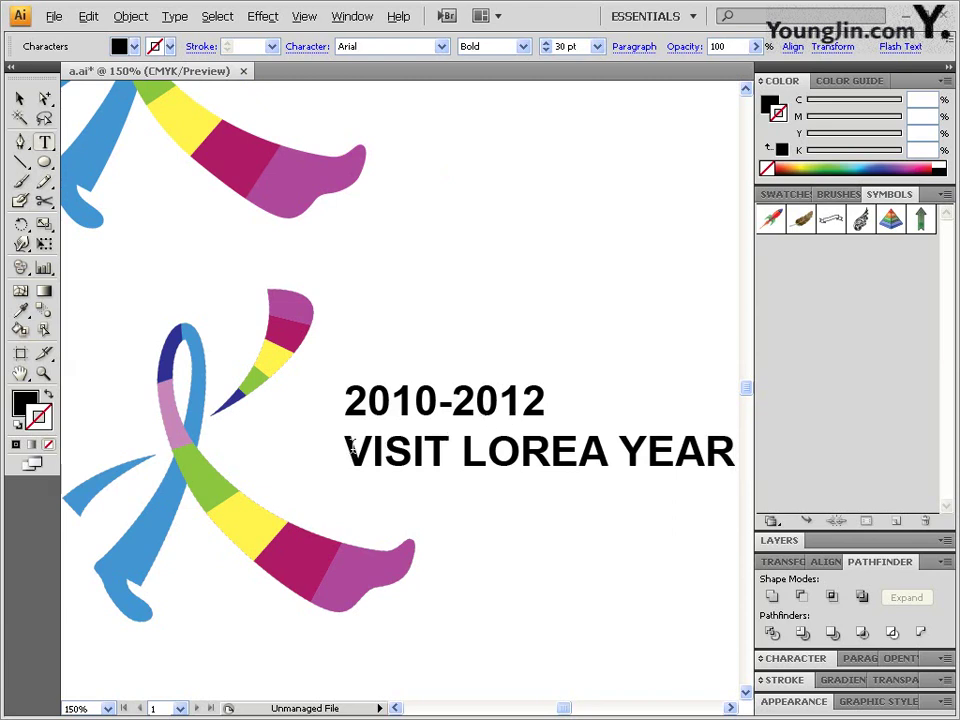
- Set the fill of both text lines to K 90 and finish editing the text
{"action": "left_click_drag", "start_coordinate": [345, 400], "coordinate": [740, 458]}
{"action": "left_click", "coordinate": [779, 105]}
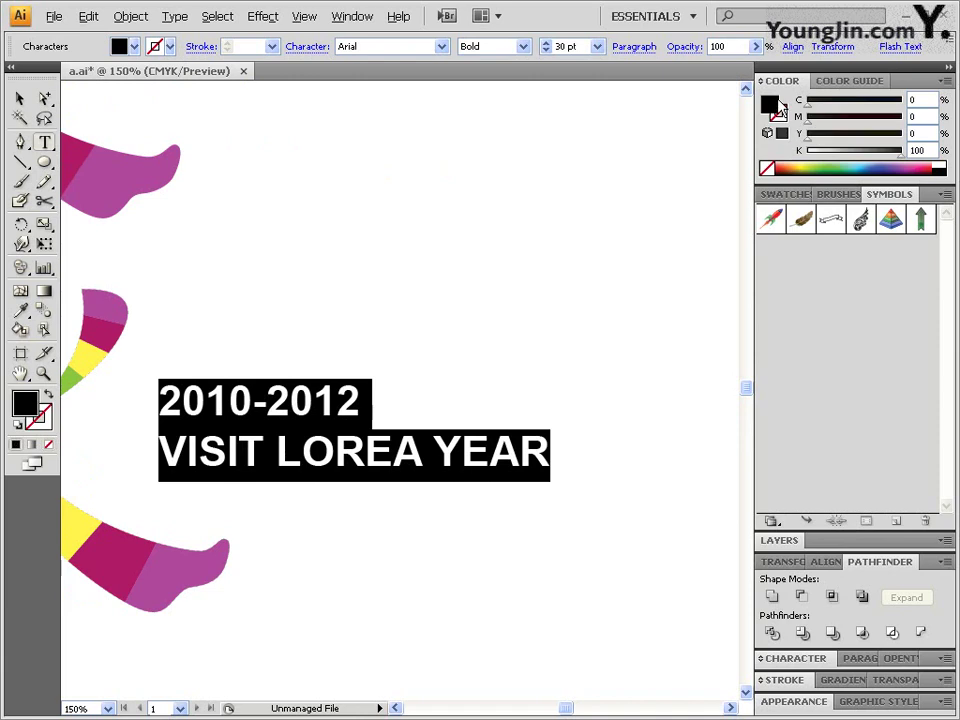
{"action": "left_click", "coordinate": [929, 150]}
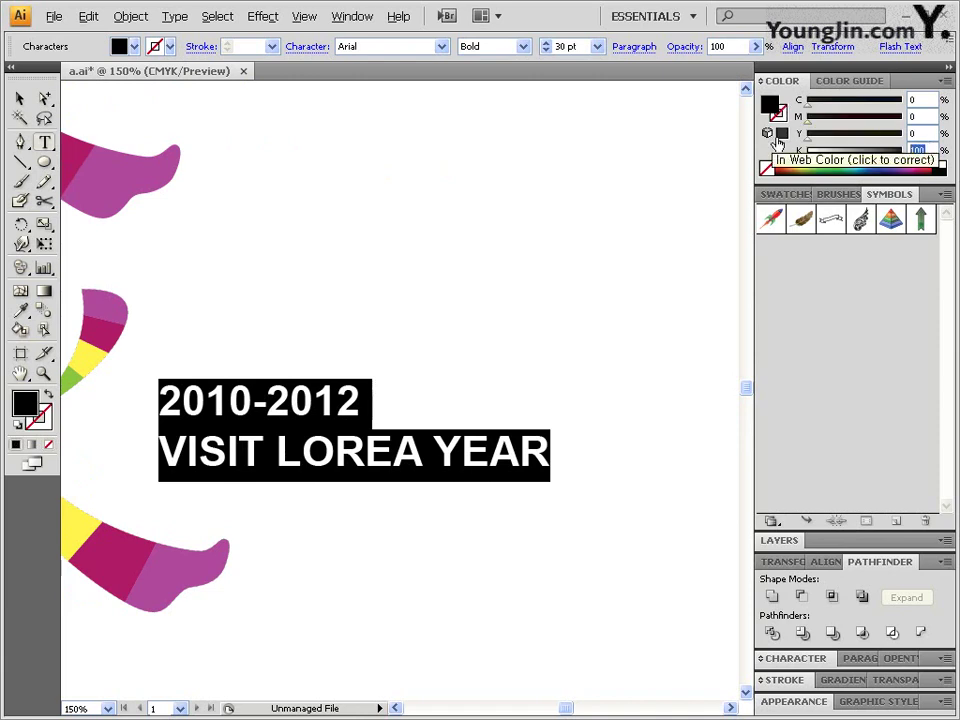
{"action": "type", "text": "90"}
{"action": "key", "text": "Return"}
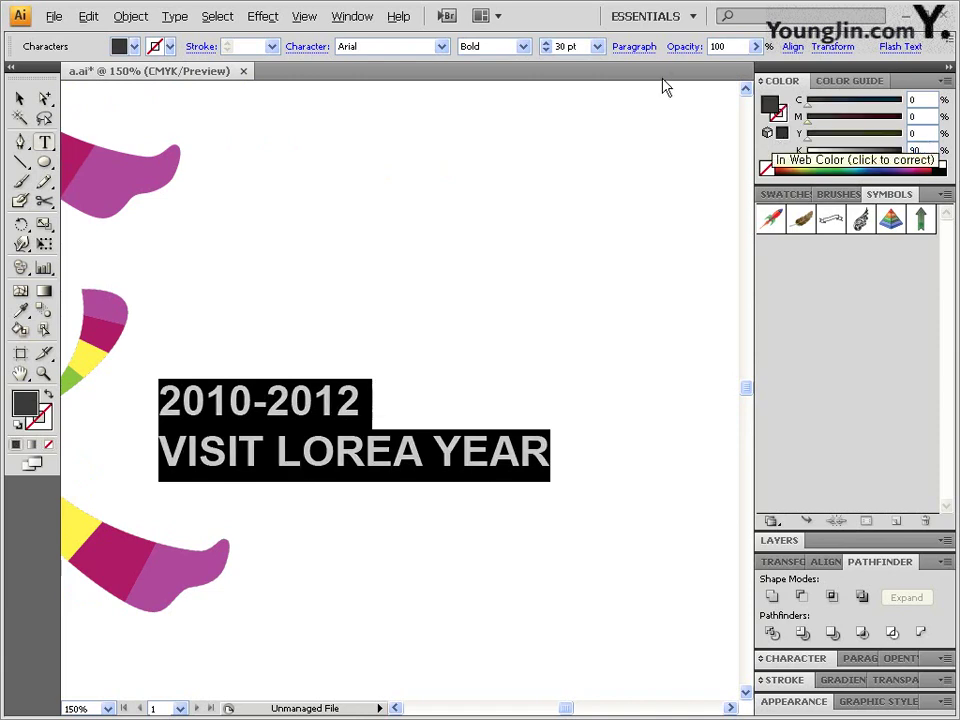
{"action": "left_click", "coordinate": [44, 98]}
{"action": "left_click_drag", "start_coordinate": [354, 409], "coordinate": [474, 327]}
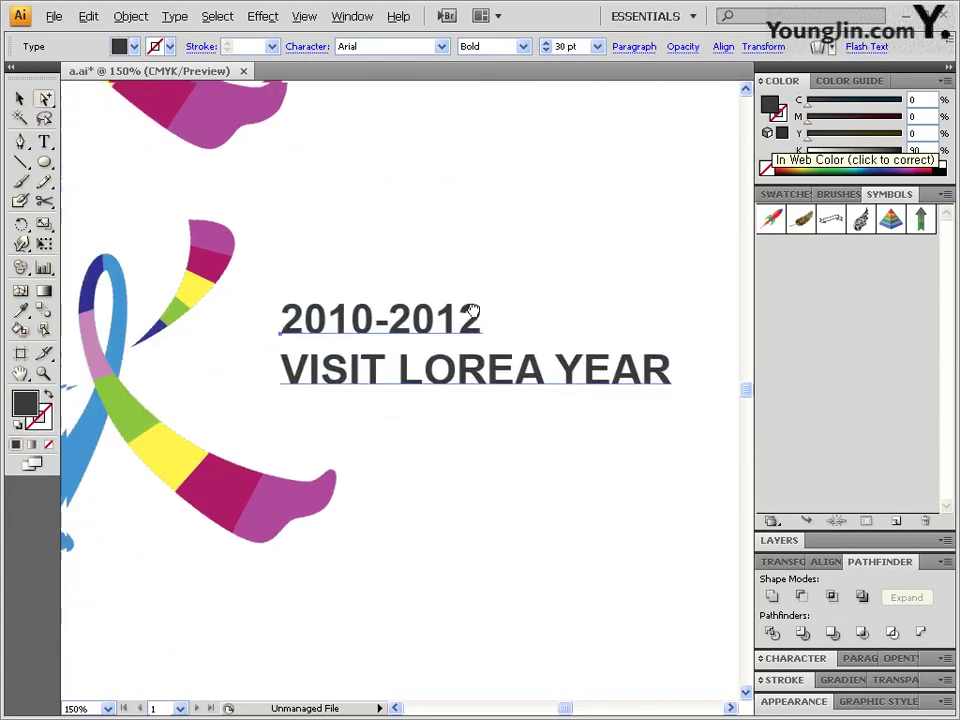
{"action": "left_click_drag", "start_coordinate": [369, 353], "coordinate": [366, 420]}
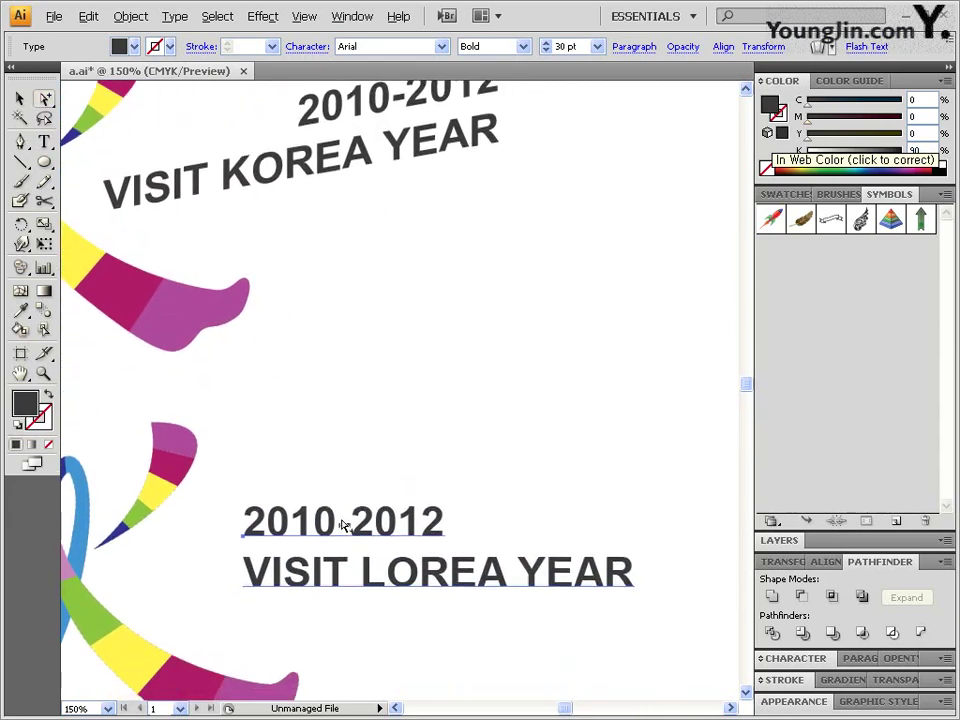
- Right-align the two text lines and reposition the block beside the recreated figure, above its extended foot
{"action": "left_click_drag", "start_coordinate": [432, 514], "coordinate": [376, 547]}
{"action": "left_click_drag", "start_coordinate": [385, 497], "coordinate": [381, 387]}
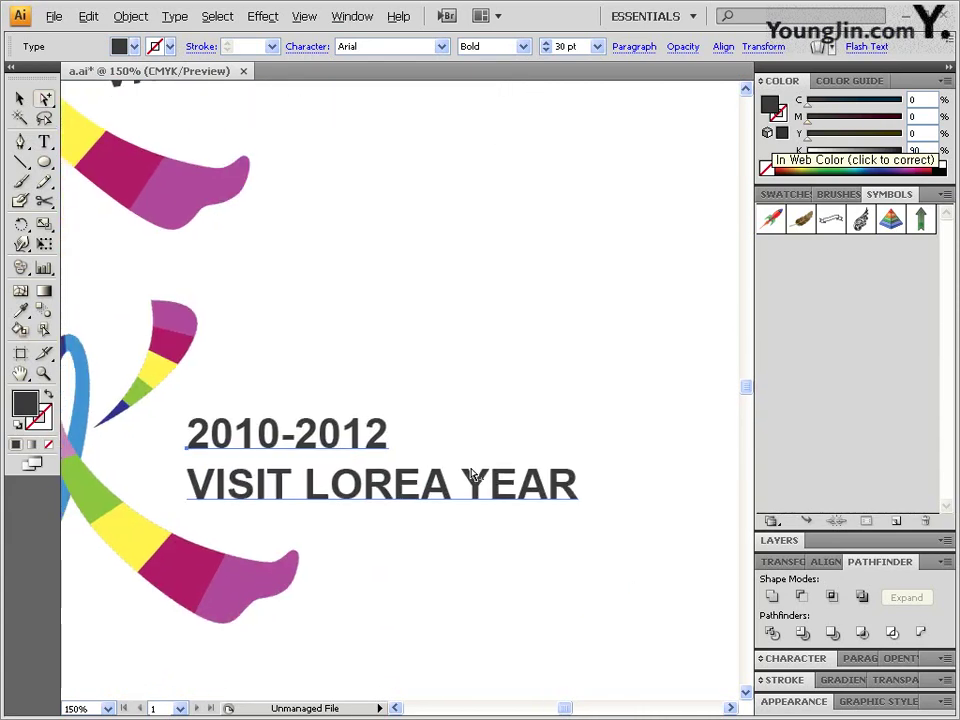
{"action": "left_click", "coordinate": [852, 658]}
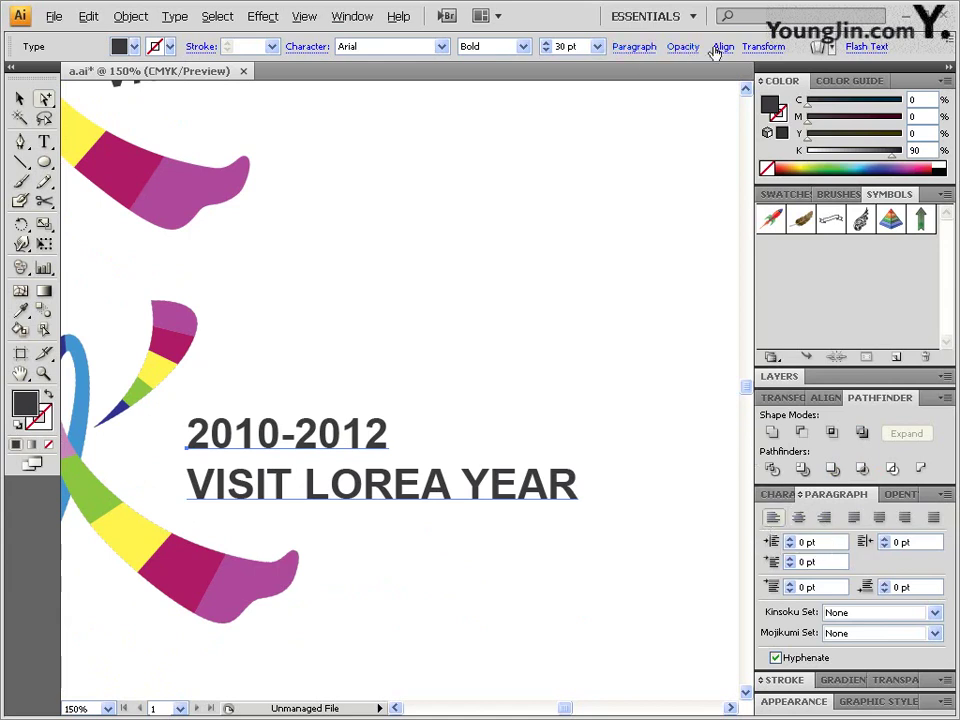
{"action": "left_click", "coordinate": [634, 48]}
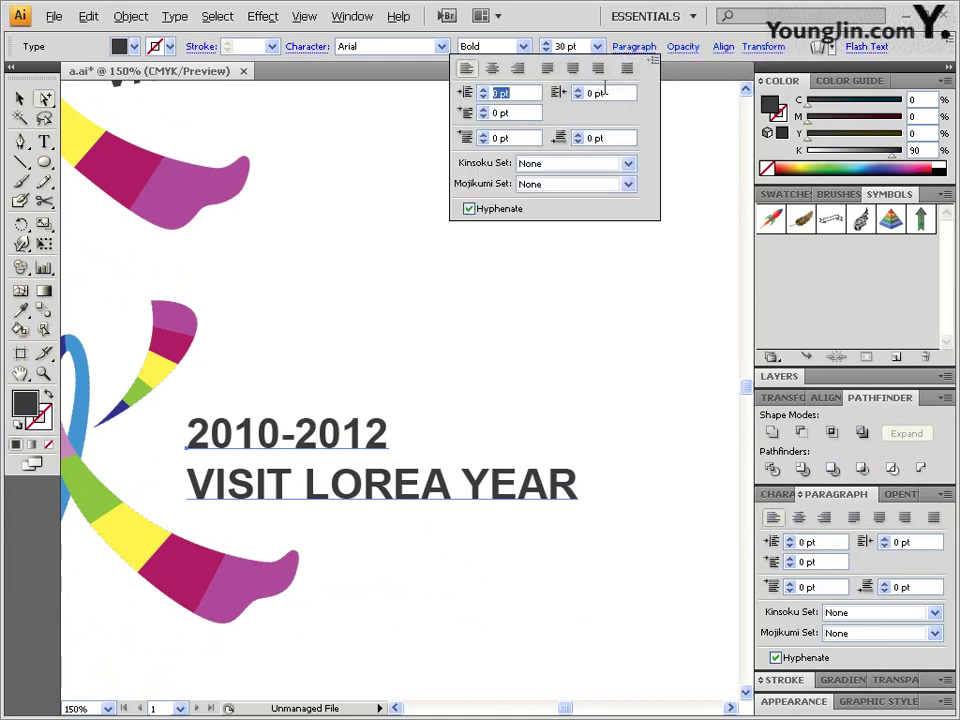
{"action": "left_click", "coordinate": [516, 68]}
{"action": "left_click_drag", "start_coordinate": [155, 443], "coordinate": [598, 428]}
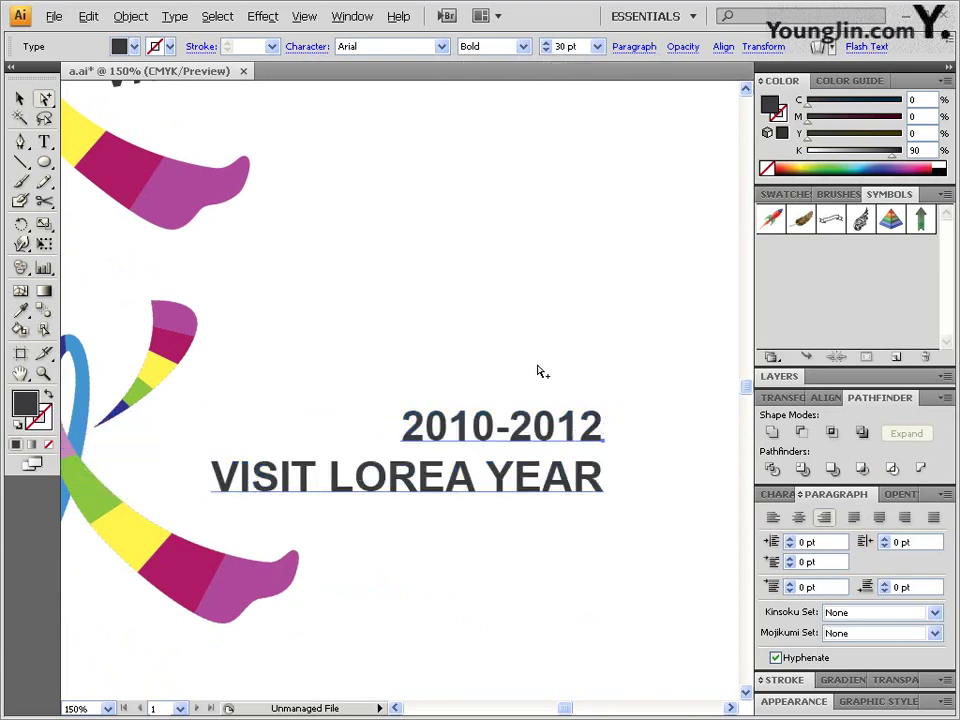
- Shear the text by -10° along the vertical axis, using the lower-left corner of its second line as the origin
{"action": "left_click_drag", "start_coordinate": [45, 226], "coordinate": [99, 250]}
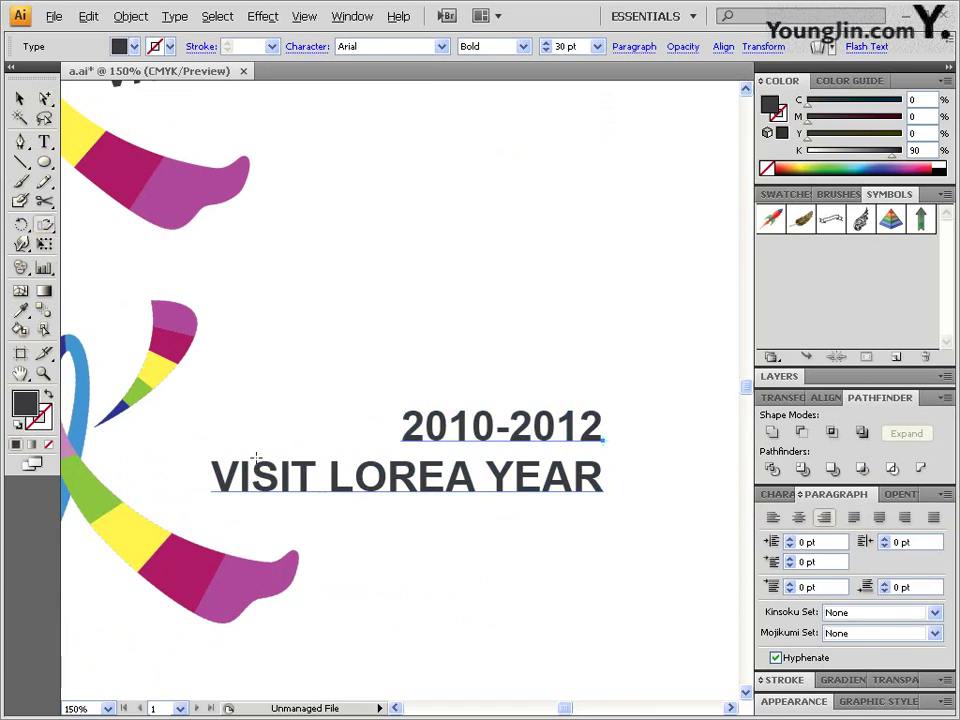
{"action": "left_click", "coordinate": [212, 492], "text": "alt"}
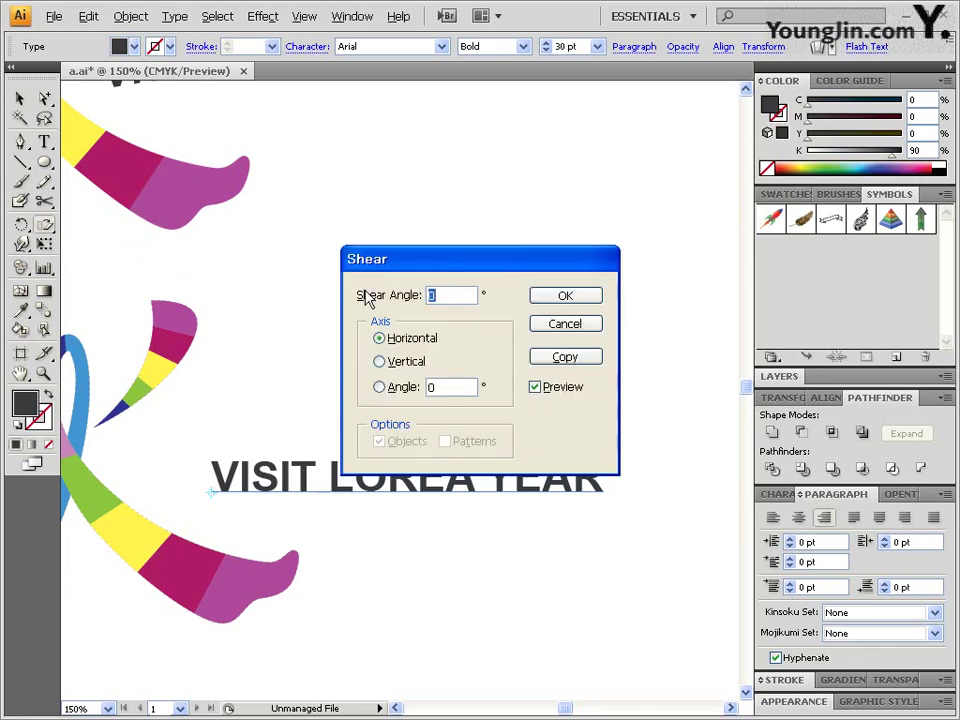
{"action": "type", "text": "-1"}
{"action": "left_click", "coordinate": [405, 362]}
{"action": "left_click_drag", "start_coordinate": [503, 262], "coordinate": [660, 248]}
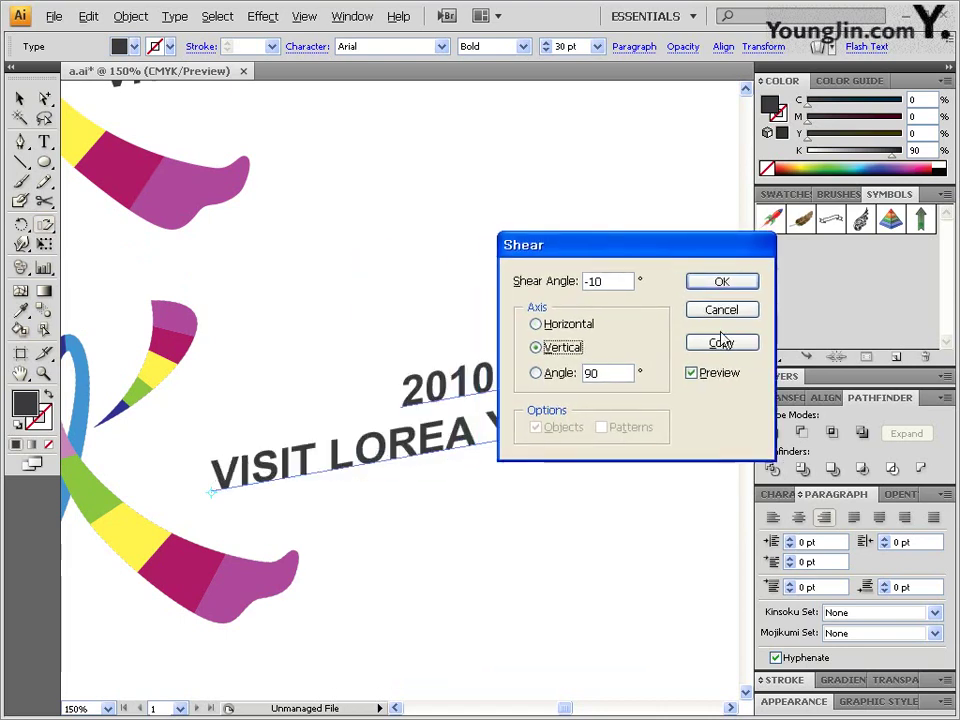
{"action": "left_click", "coordinate": [706, 373]}
{"action": "left_click", "coordinate": [713, 376]}
{"action": "left_click", "coordinate": [728, 283]}
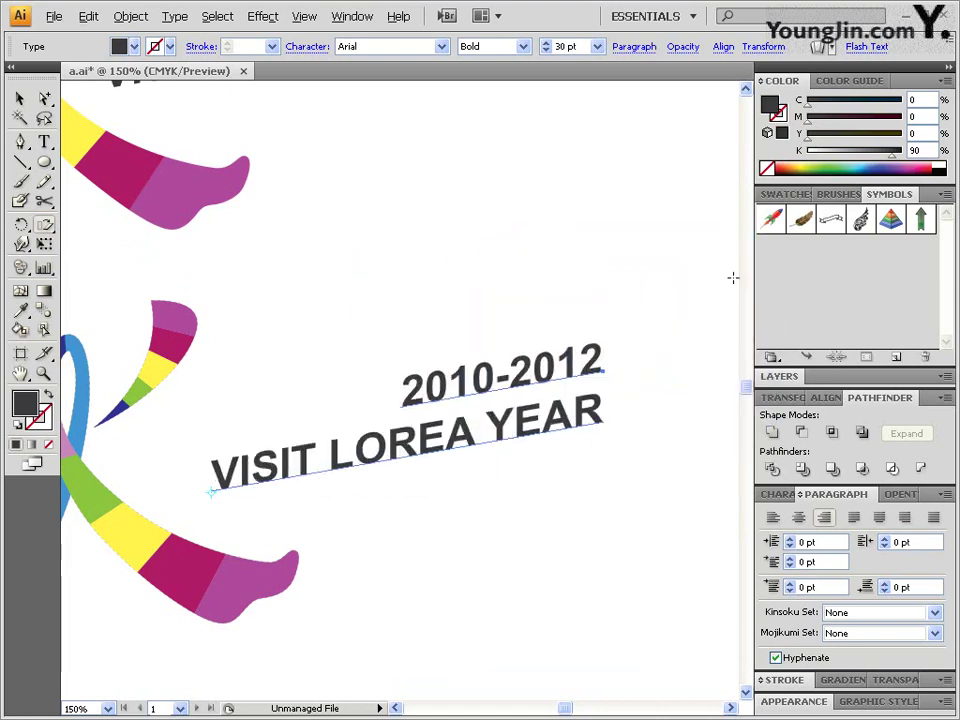
- Move the slanted text closer to the recreated figure, then deselect it
{"action": "left_click", "coordinate": [484, 316]}
{"action": "left_click_drag", "start_coordinate": [390, 384], "coordinate": [429, 347]}
{"action": "left_click_drag", "start_coordinate": [558, 497], "coordinate": [492, 497]}
{"action": "left_click_drag", "start_coordinate": [600, 499], "coordinate": [597, 420]}
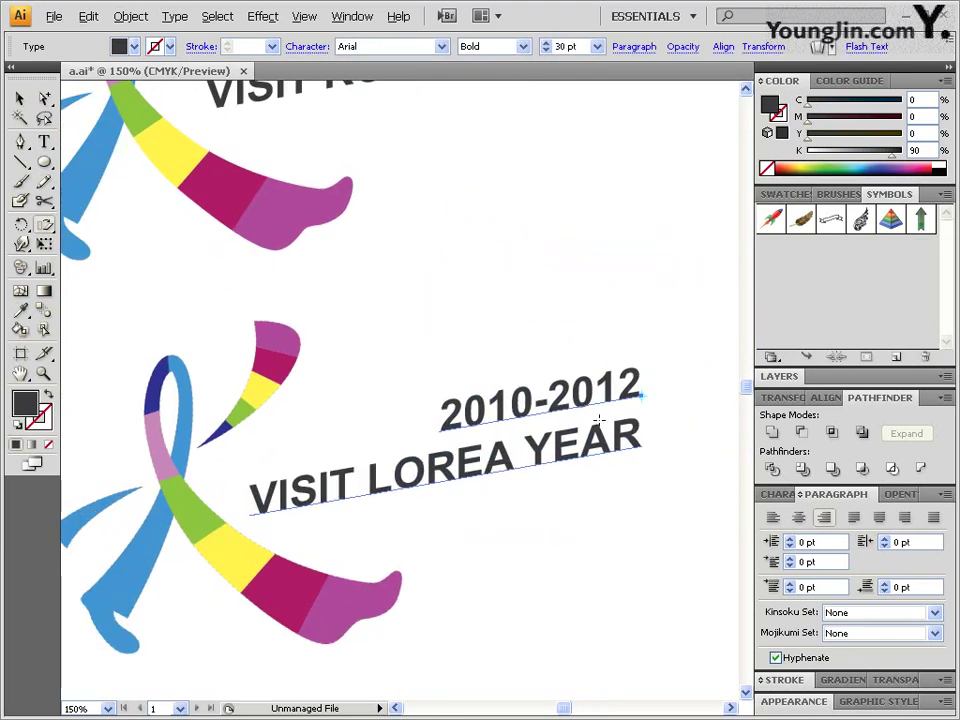
{"action": "left_click", "coordinate": [44, 98]}
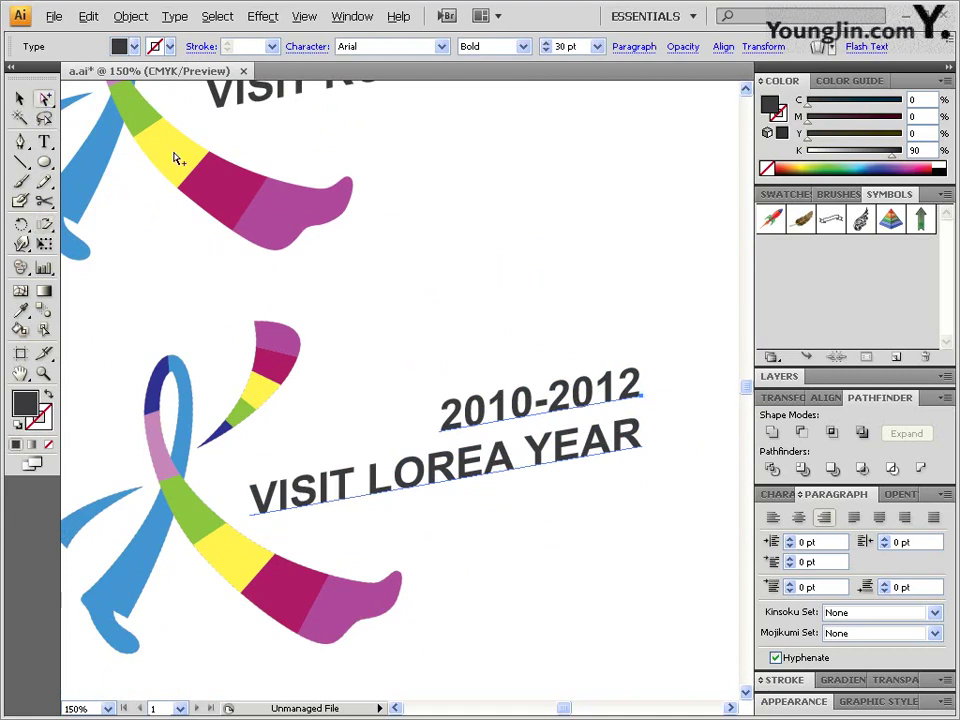
{"action": "left_click", "coordinate": [587, 359]}
- Create a 30 mm by 30 mm circle below the sample Olympic rings with the Ellipse tool, discarding any extra circle
{"action": "left_click_drag", "start_coordinate": [587, 359], "coordinate": [215, 511]}
{"action": "left_click_drag", "start_coordinate": [725, 488], "coordinate": [424, 527]}
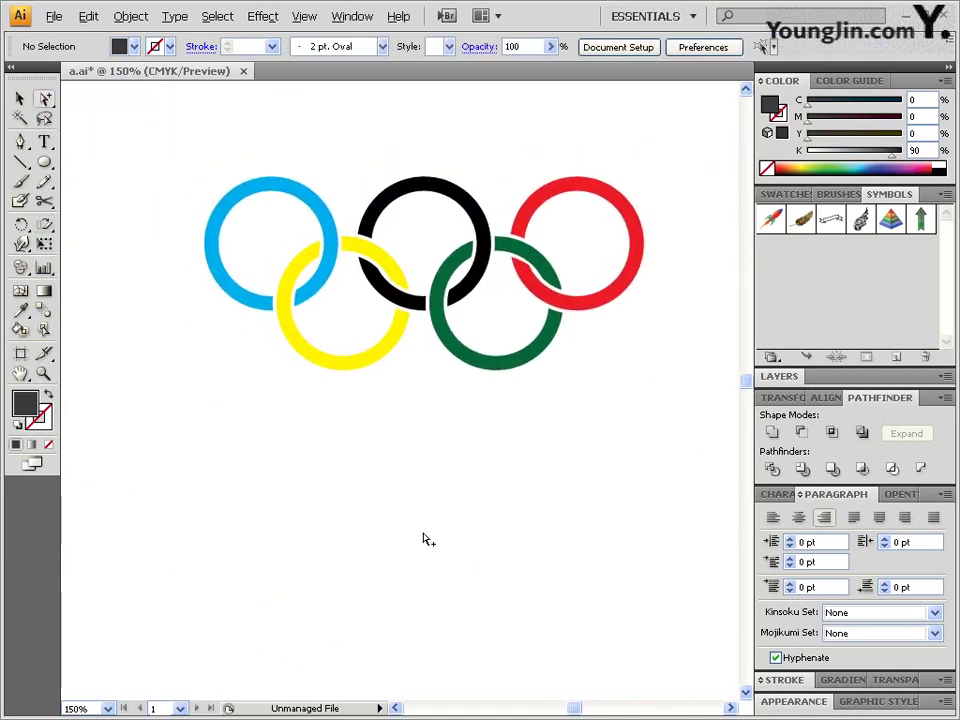
{"action": "left_click", "coordinate": [44, 162]}
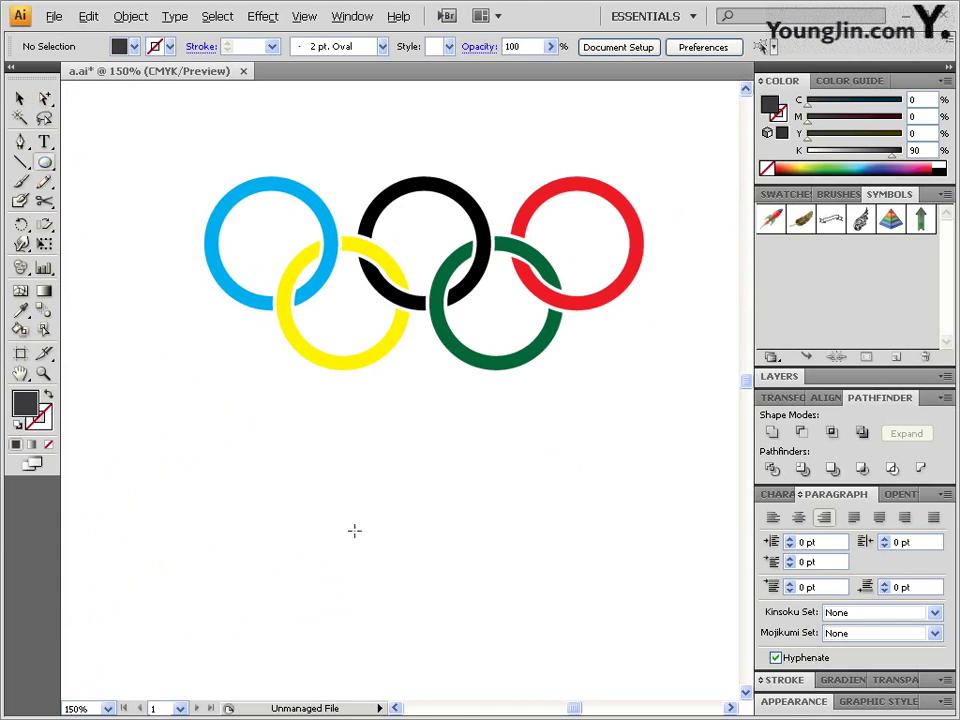
{"action": "left_click", "coordinate": [232, 497]}
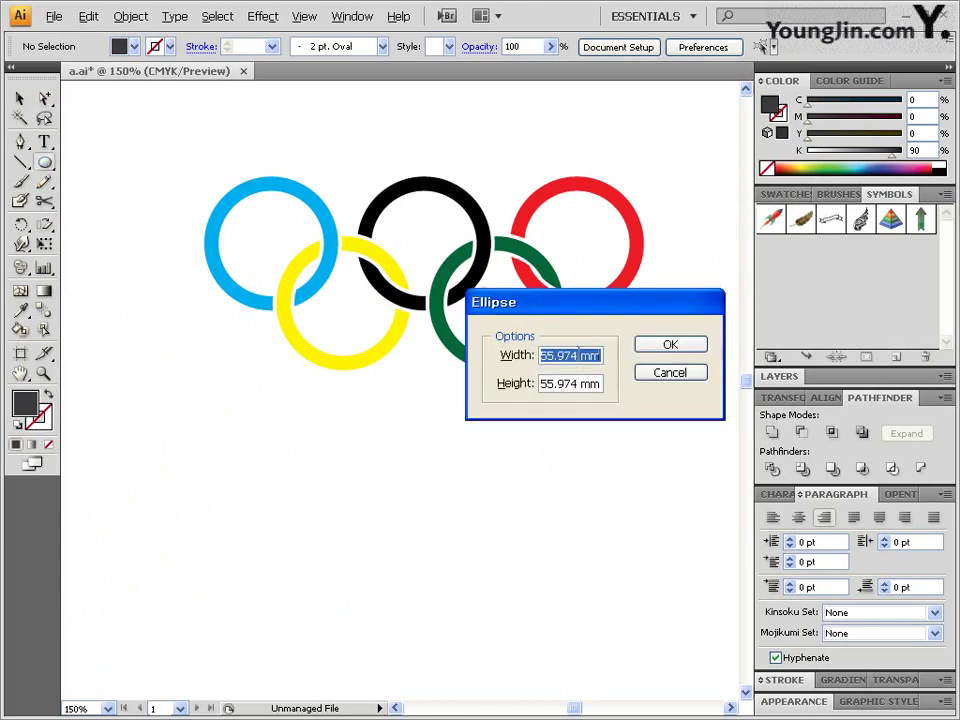
{"action": "double_click", "coordinate": [570, 355]}
{"action": "type", "text": "30"}
{"action": "key", "text": "Tab"}
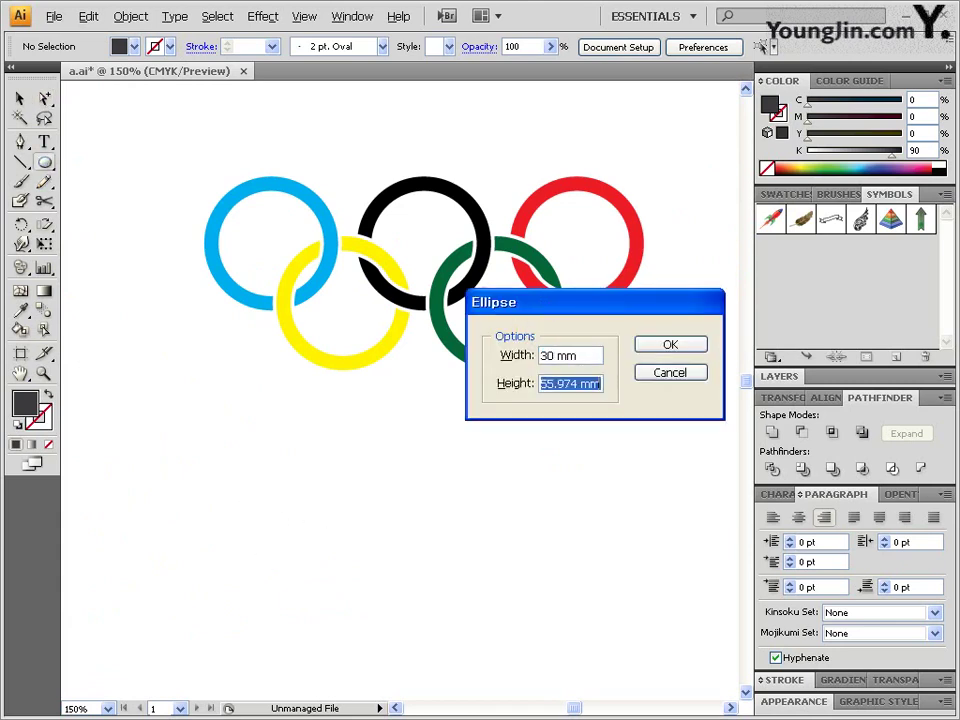
{"action": "type", "text": "30"}
{"action": "left_click", "coordinate": [670, 344]}
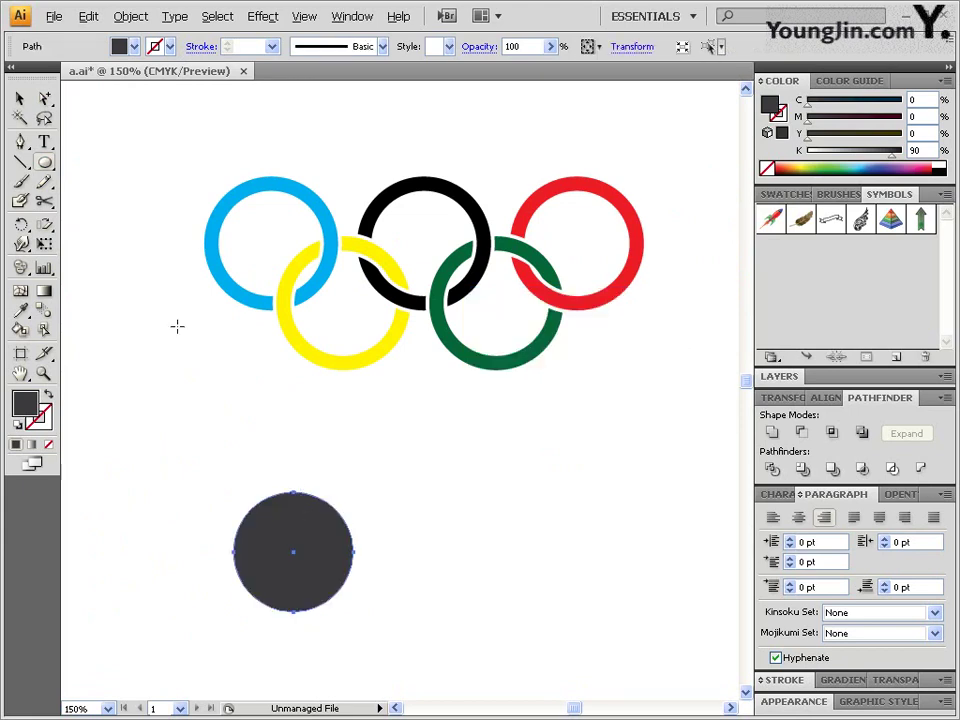
{"action": "left_click_drag", "start_coordinate": [132, 334], "coordinate": [248, 466]}
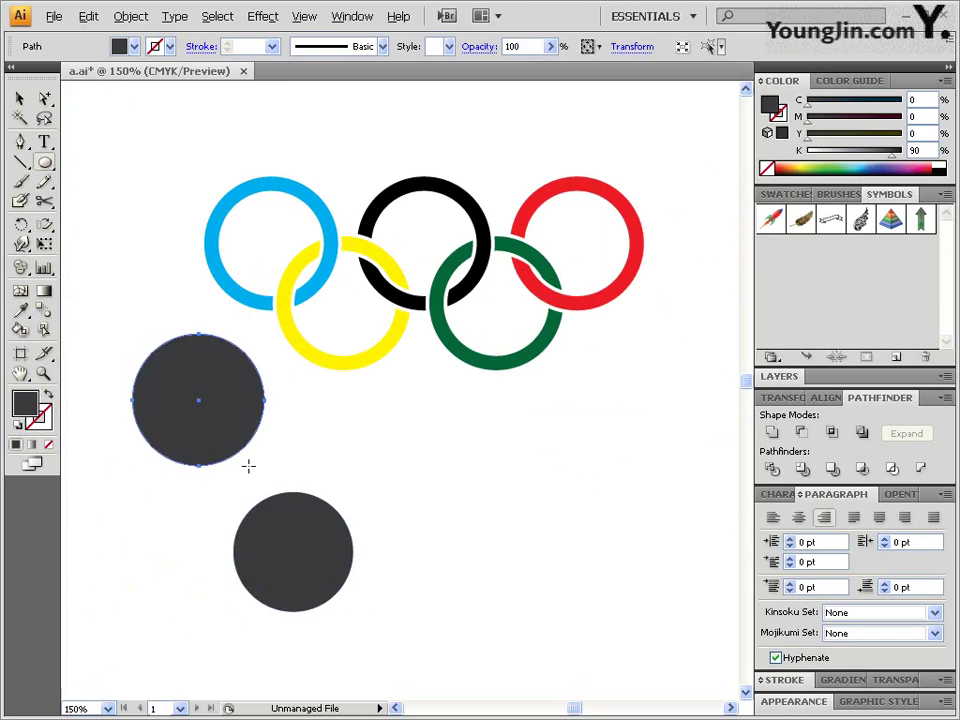
{"action": "key", "text": "ctrl+z"}
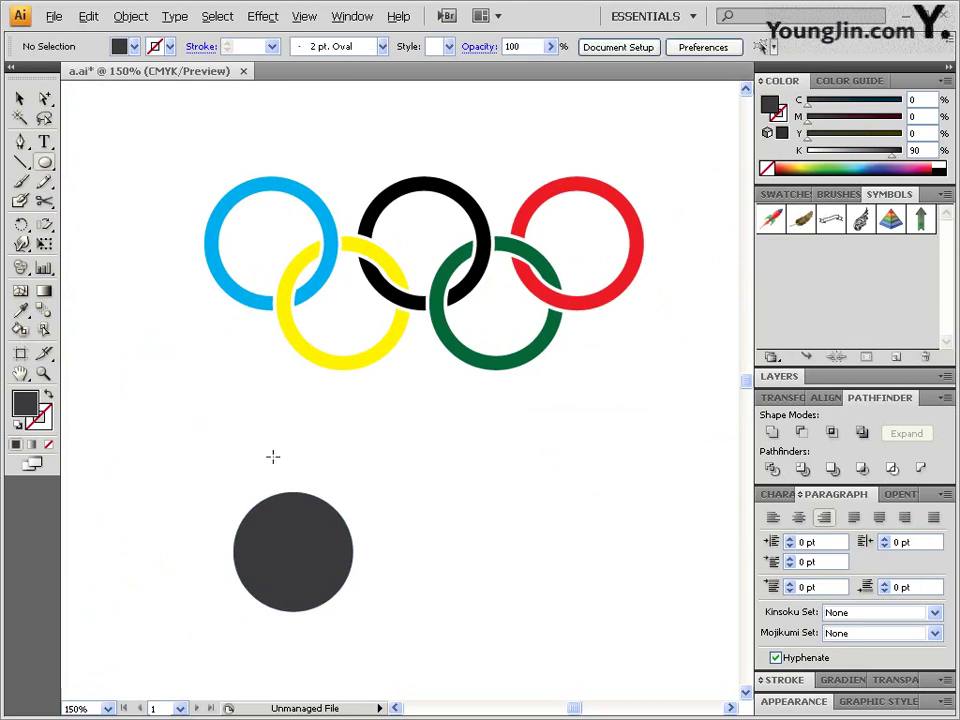
- Swap the circle's fill and stroke so only the outline is coloured, and set its stroke weight to 10 pt
{"action": "left_click", "coordinate": [262, 540], "text": "ctrl"}
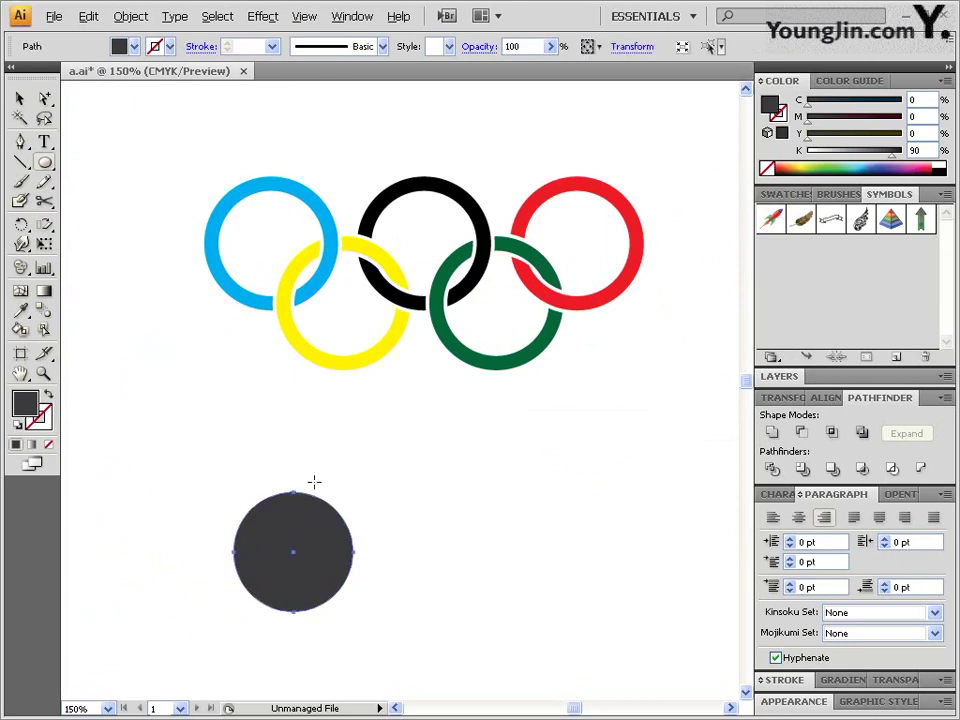
{"action": "left_click", "coordinate": [47, 397]}
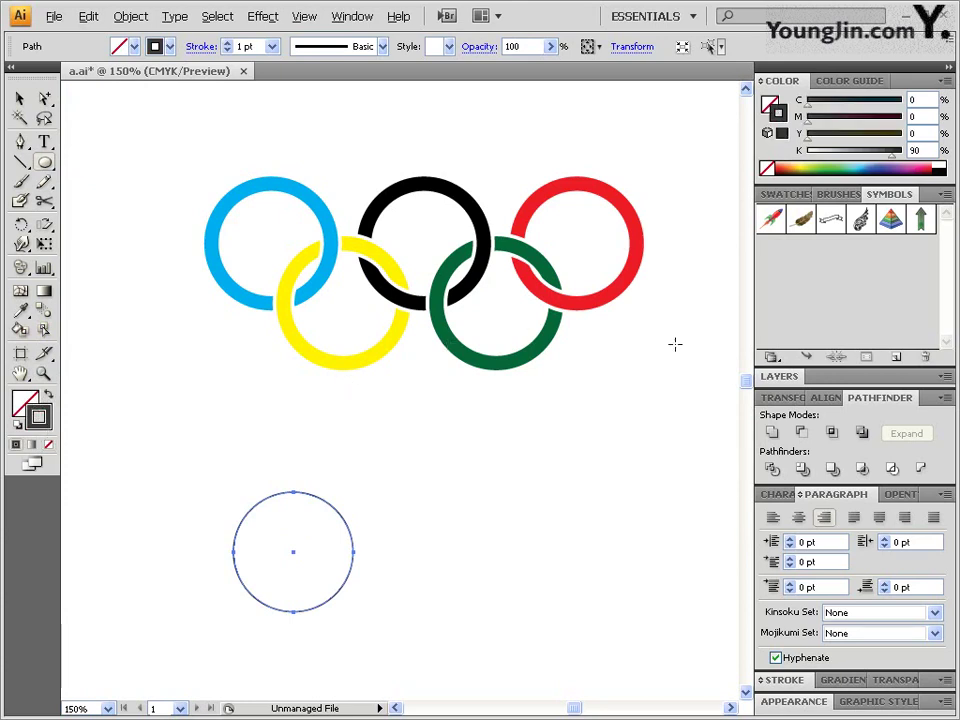
{"action": "left_click", "coordinate": [780, 680]}
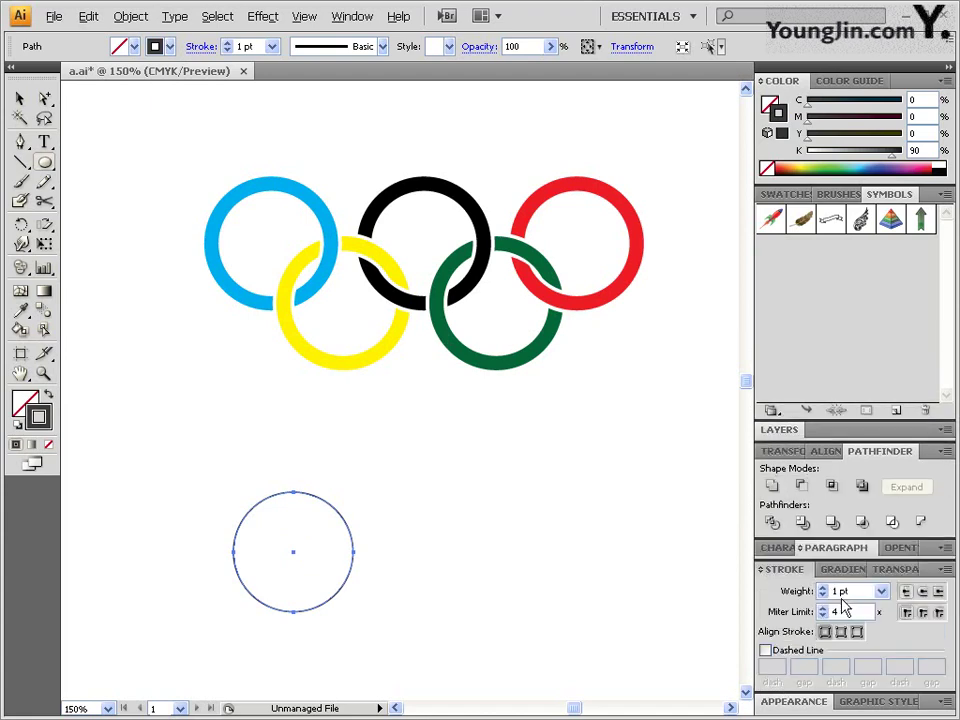
{"action": "left_click", "coordinate": [837, 591]}
{"action": "type", "text": "10"}
{"action": "key", "text": "Return"}
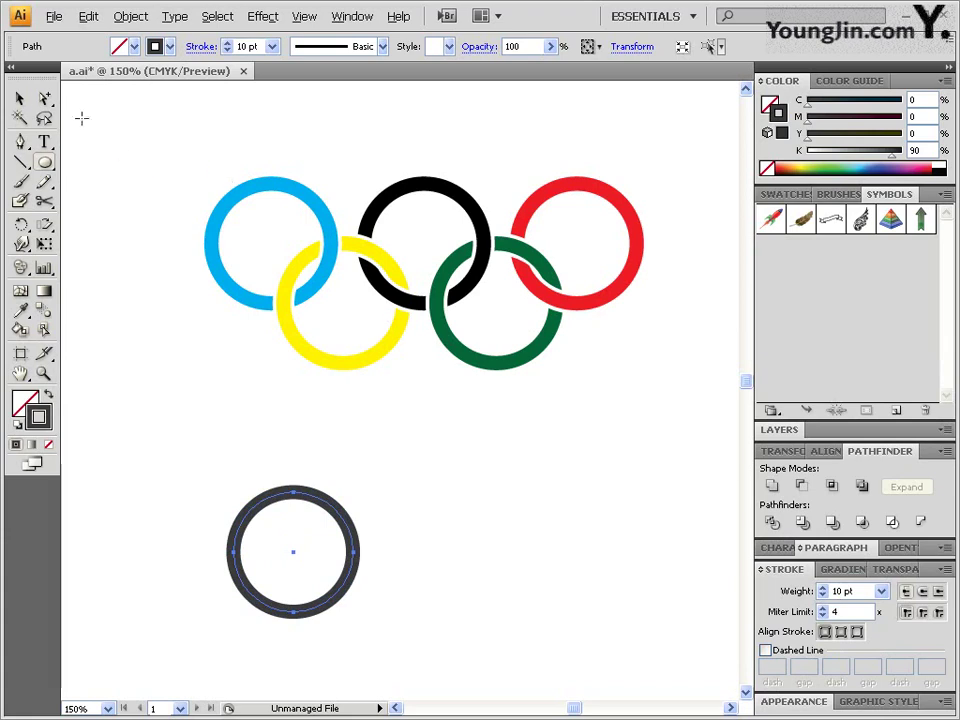
- Undo the trial move of the ring and turn on Smart Guides
{"action": "key", "text": "a"}
{"action": "left_click_drag", "start_coordinate": [414, 574], "coordinate": [388, 408]}
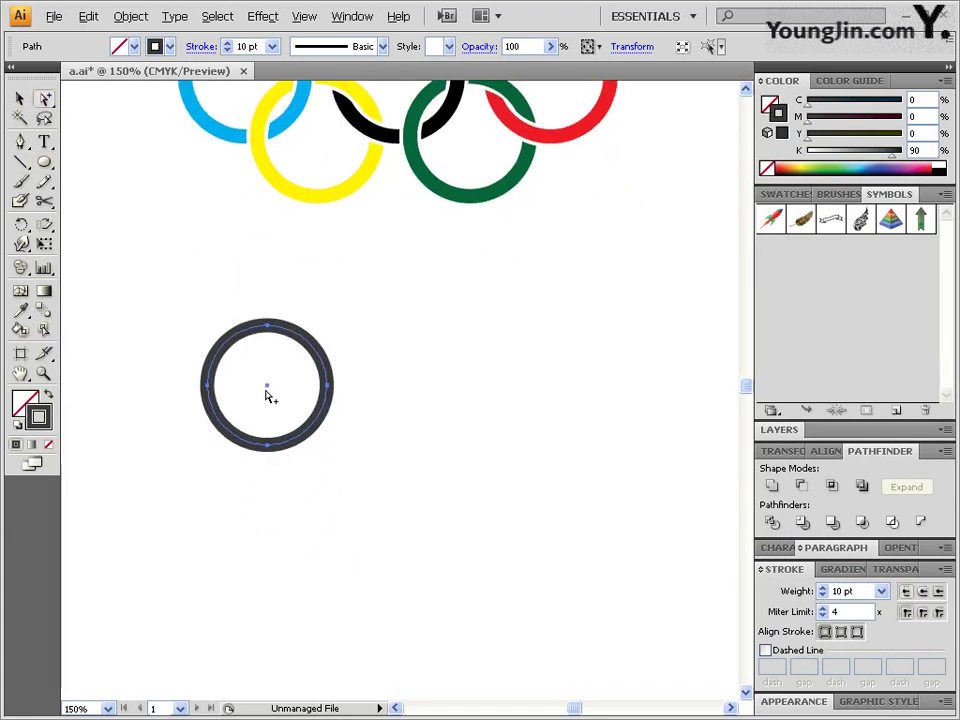
{"action": "left_click_drag", "start_coordinate": [266, 390], "coordinate": [390, 392]}
{"action": "key", "text": "ctrl+z"}
{"action": "left_click", "coordinate": [305, 16]}
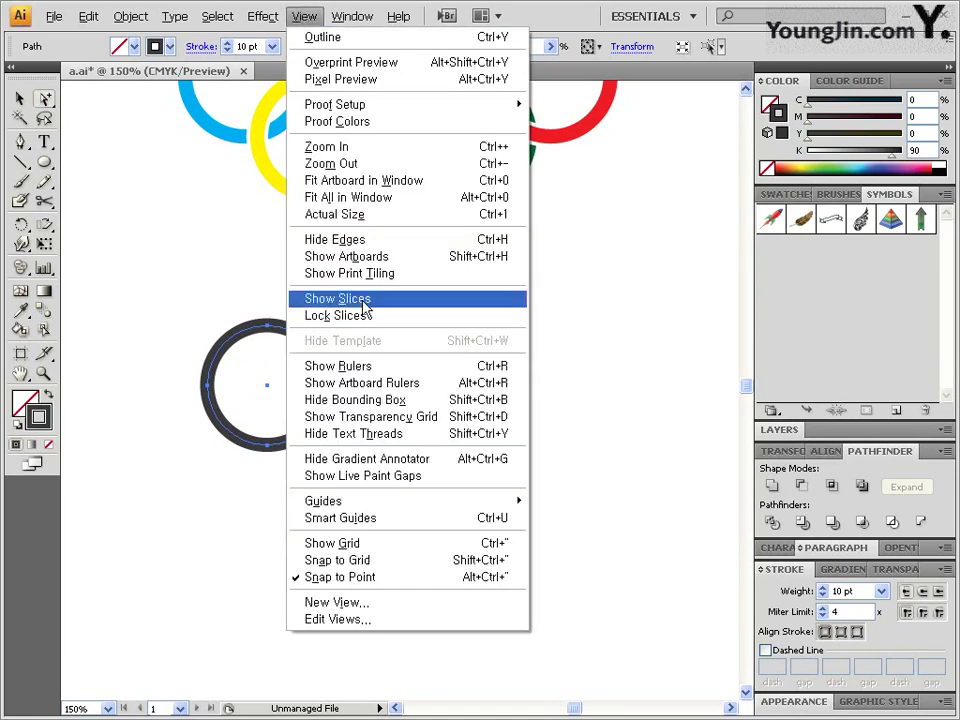
{"action": "left_click", "coordinate": [506, 519]}
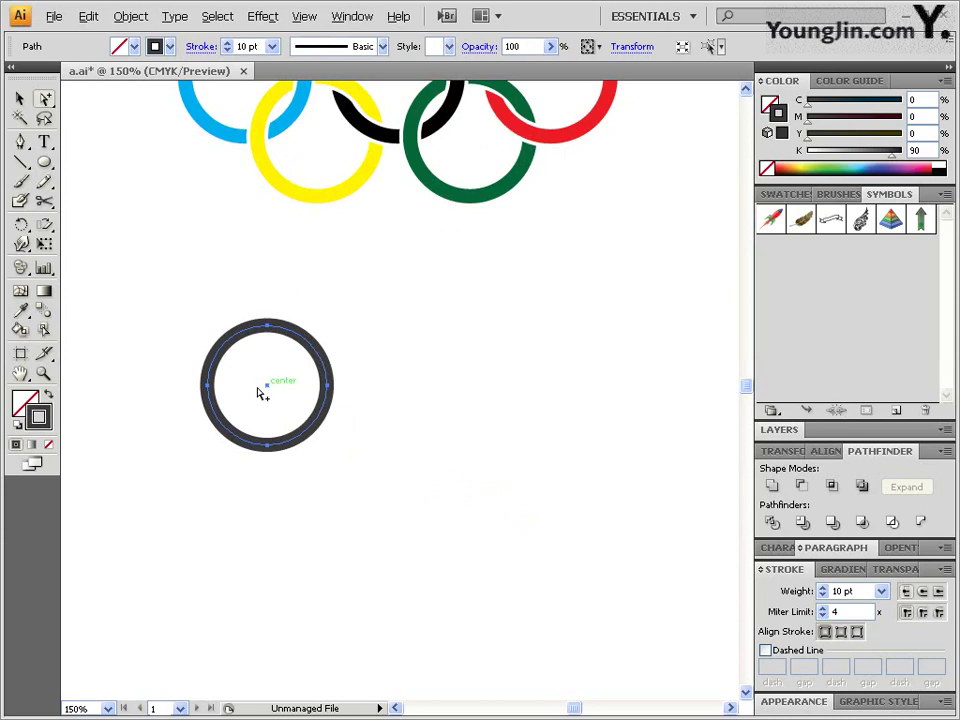
- Duplicate the ring horizontally to its right with a small gap, then repeat the copy to make a row of three
{"action": "left_click_drag", "start_coordinate": [210, 390], "coordinate": [370, 387]}
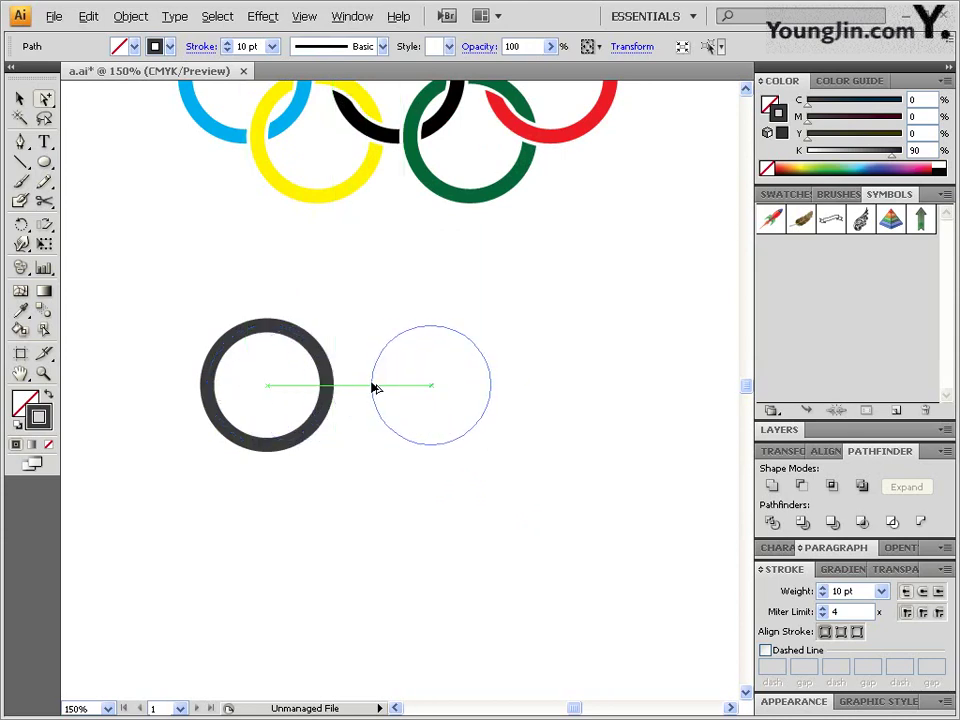
{"action": "left_click_drag", "start_coordinate": [368, 387], "coordinate": [372, 387]}
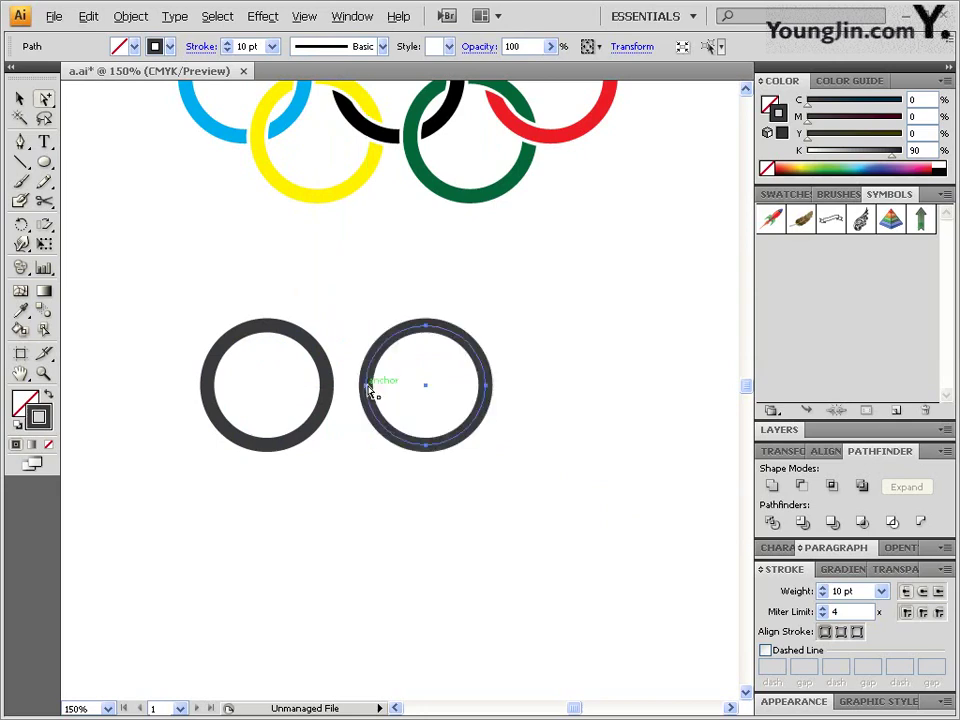
{"action": "left_click_drag", "start_coordinate": [416, 467], "coordinate": [325, 427]}
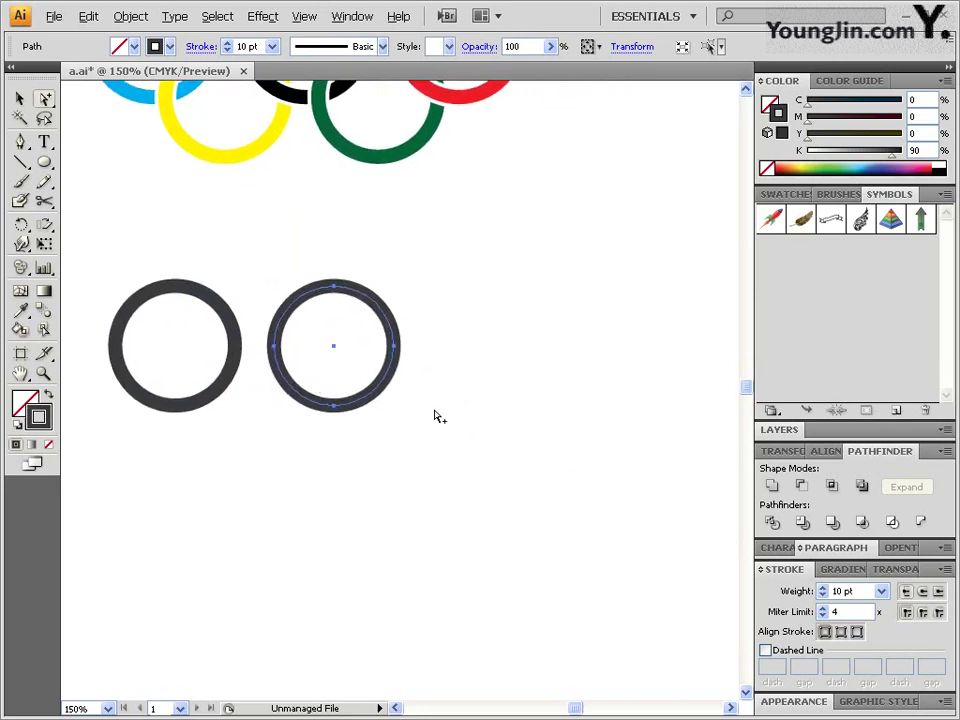
{"action": "key", "text": "ctrl+d"}
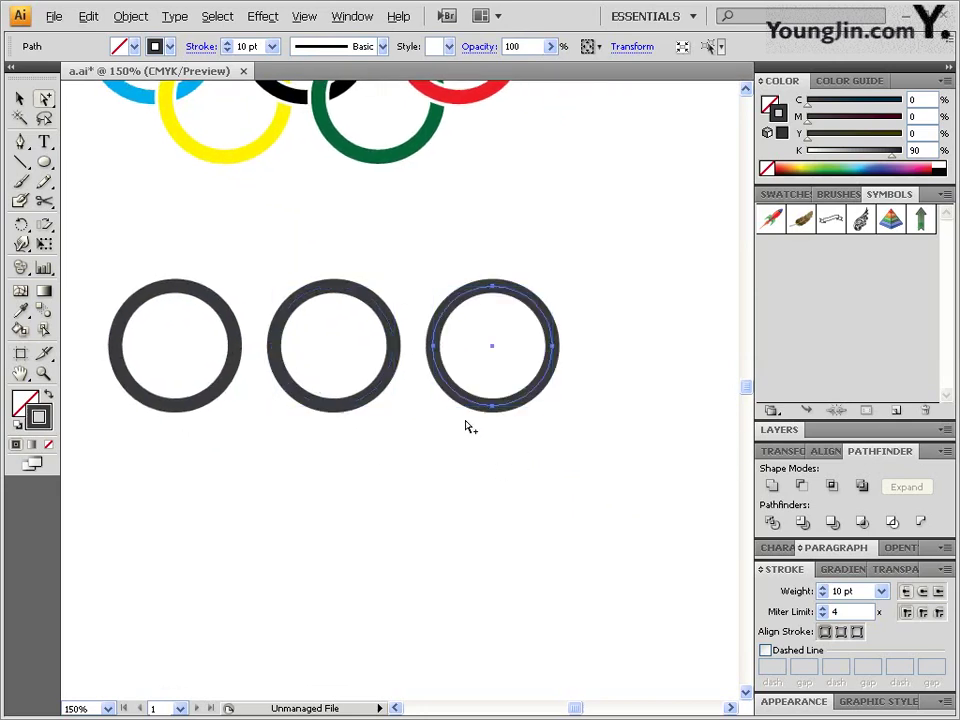
- Copy the first two rings diagonally down to form an overlapping lower pair, and nudge that pair slightly upward
{"action": "left_click_drag", "start_coordinate": [436, 456], "coordinate": [431, 414]}
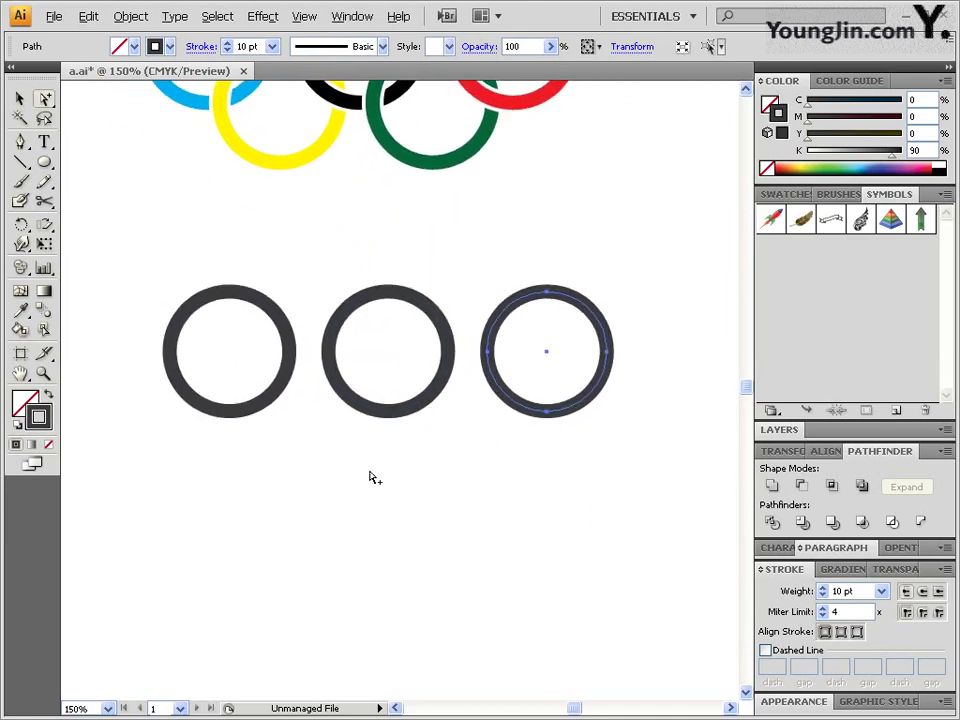
{"action": "left_click_drag", "start_coordinate": [369, 467], "coordinate": [214, 304]}
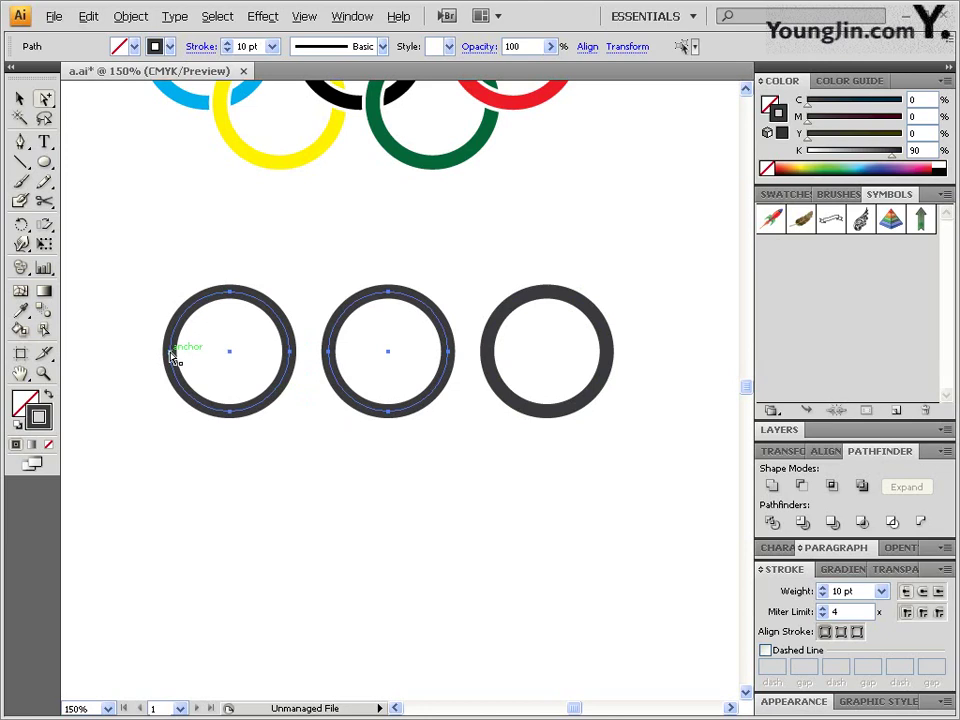
{"action": "left_click_drag", "start_coordinate": [172, 356], "coordinate": [252, 422]}
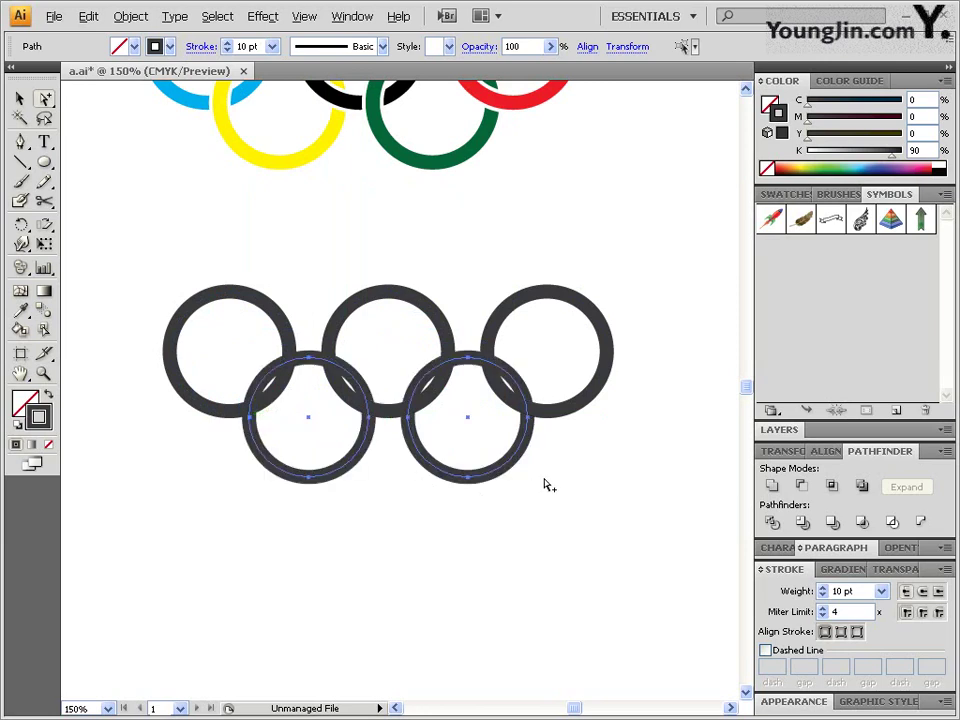
{"action": "key", "text": "Up"}
{"action": "key", "text": "Up"}
{"action": "key", "text": "Up"}
{"action": "key", "text": "Up"}
{"action": "key", "text": "Up"}
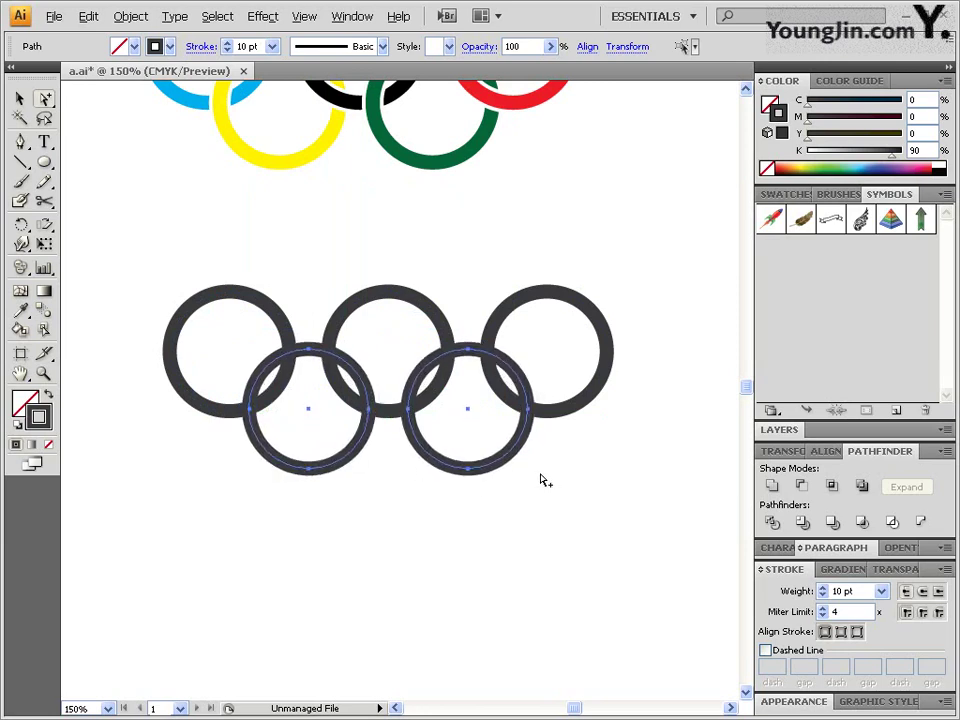
{"action": "key", "text": "Up"}
{"action": "key", "text": "Up"}
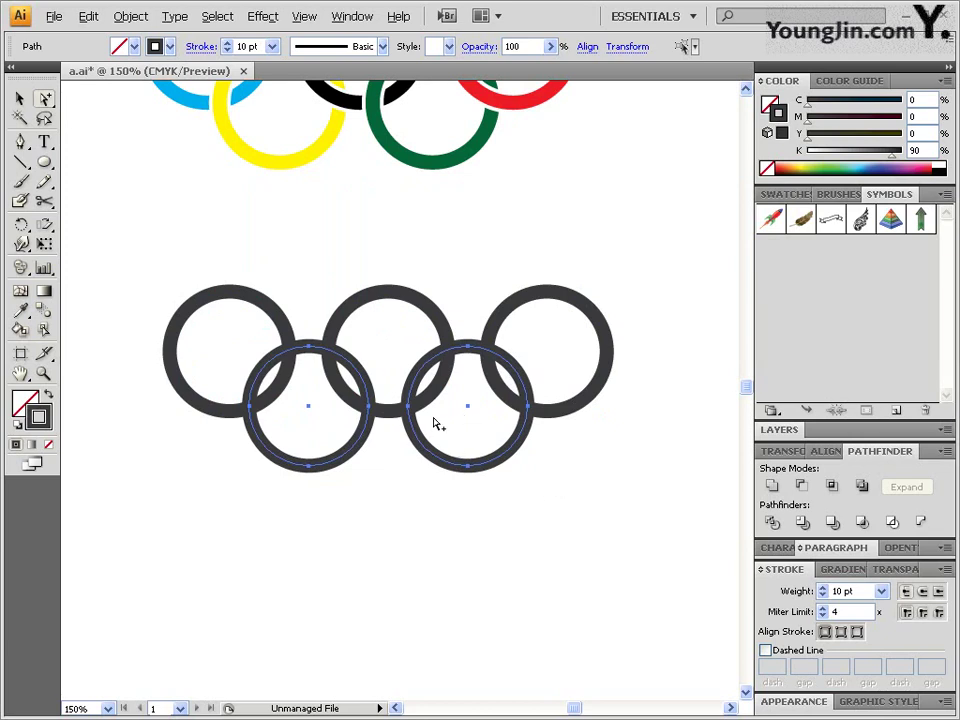
- Colour the first upper ring's stroke blue with CMYK values 100, 0, 0, 0
{"action": "left_click", "coordinate": [279, 322]}
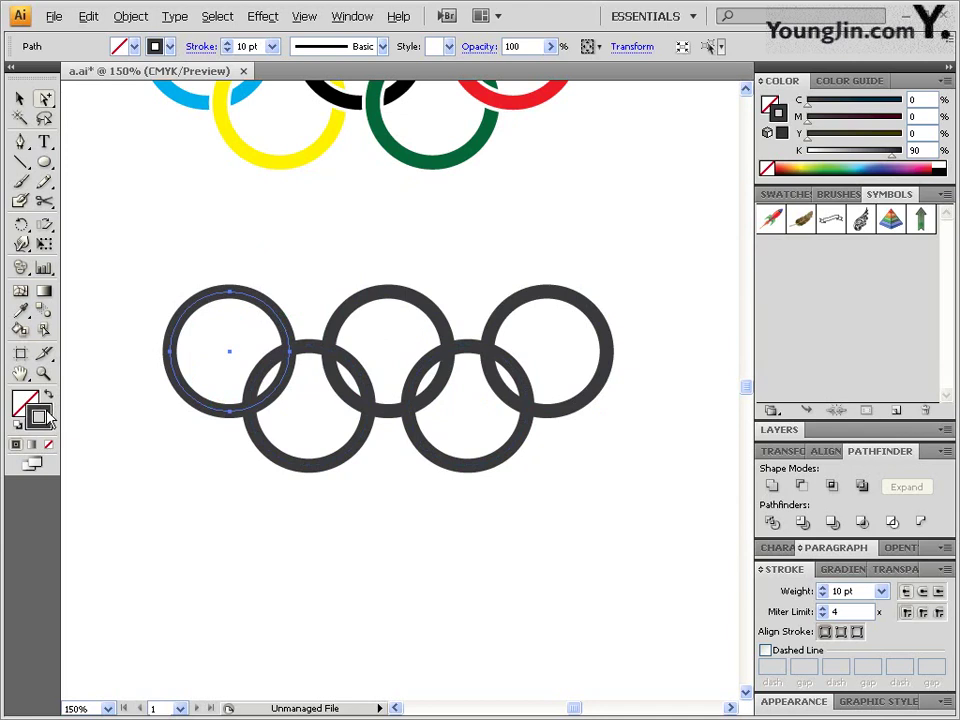
{"action": "left_click", "coordinate": [923, 99]}
{"action": "type", "text": "100"}
{"action": "key", "text": "Tab"}
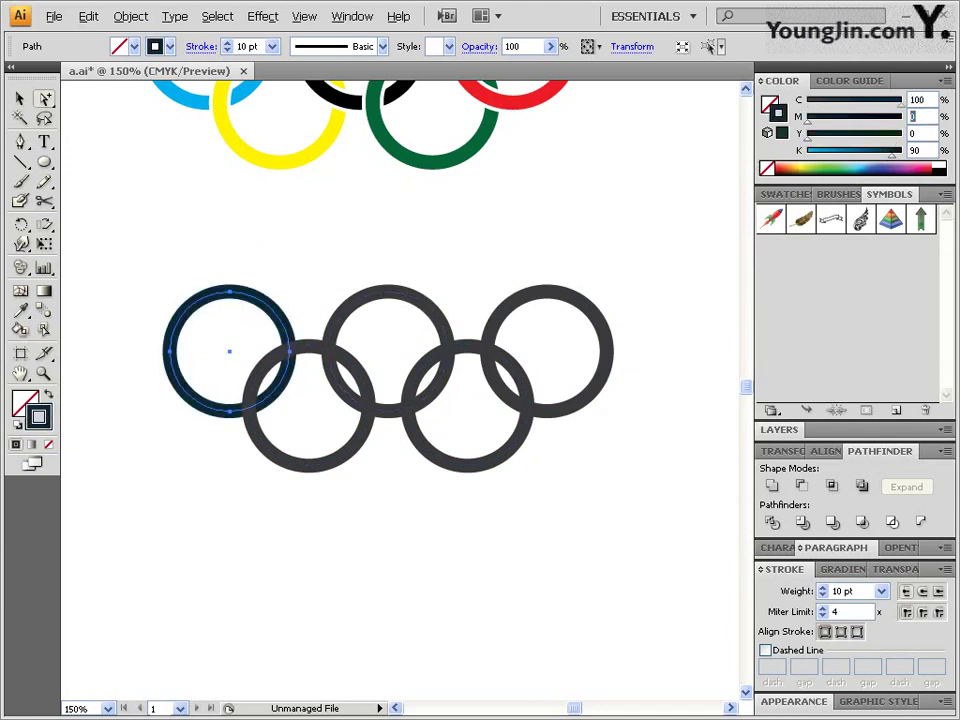
{"action": "key", "text": "Return"}
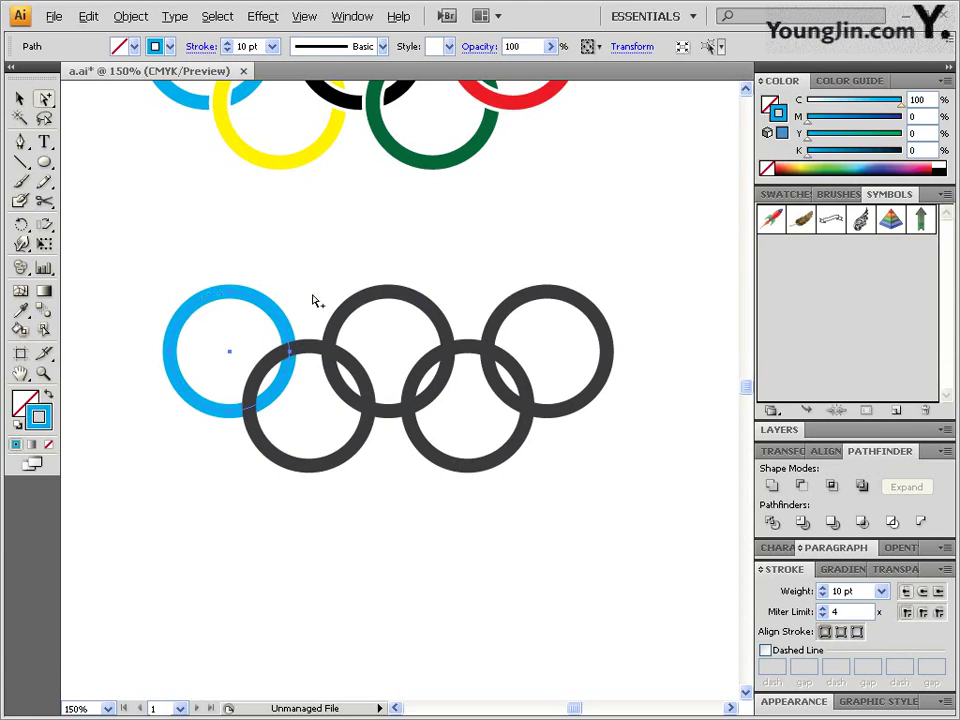
- Colour the middle upper ring's stroke pure black with C, M and Y at 0 and K at 100
{"action": "left_click", "coordinate": [338, 318]}
{"action": "left_click", "coordinate": [917, 99]}
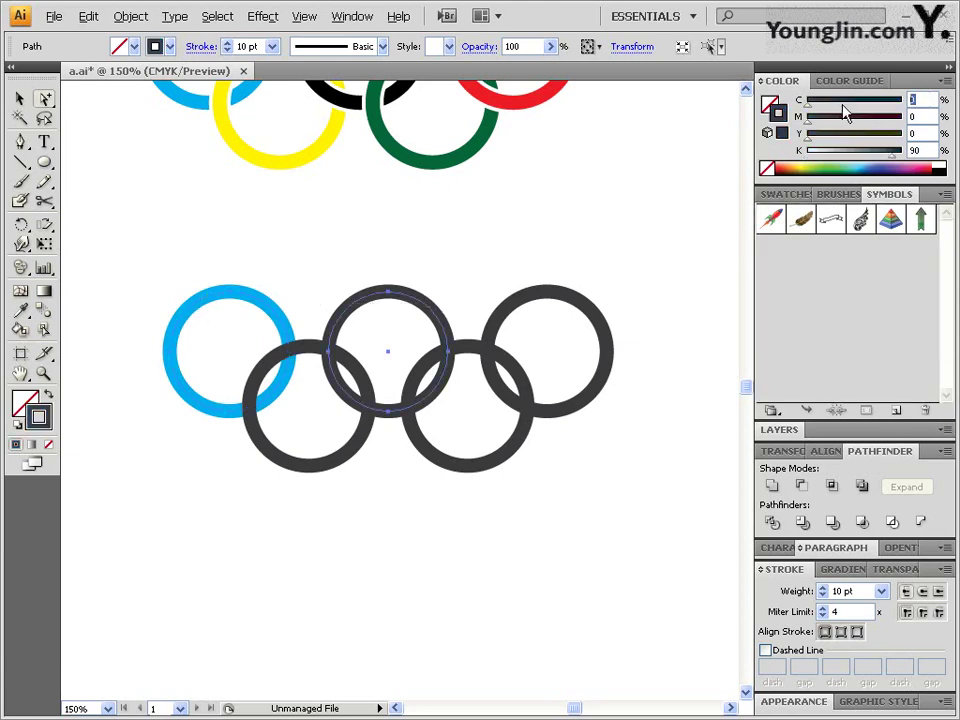
{"action": "key", "text": "Tab"}
{"action": "key", "text": "Tab"}
{"action": "key", "text": "Tab"}
{"action": "type", "text": "100"}
{"action": "key", "text": "Return"}
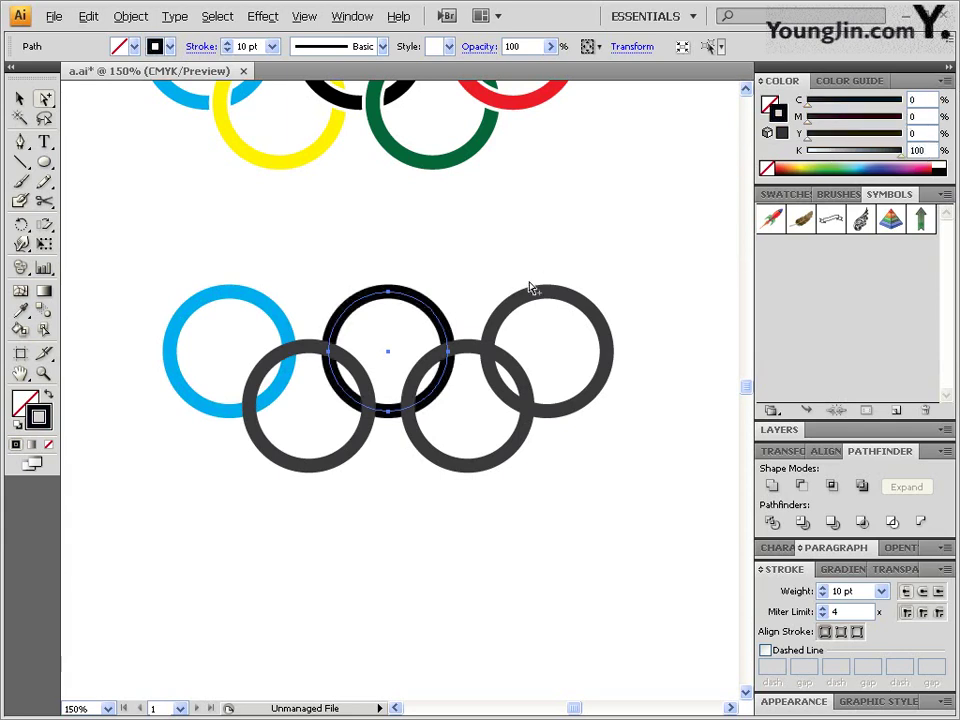
- Colour the third upper ring's stroke red with C 0, M 100, Y 100 and K 0
{"action": "left_click_drag", "start_coordinate": [536, 264], "coordinate": [655, 319]}
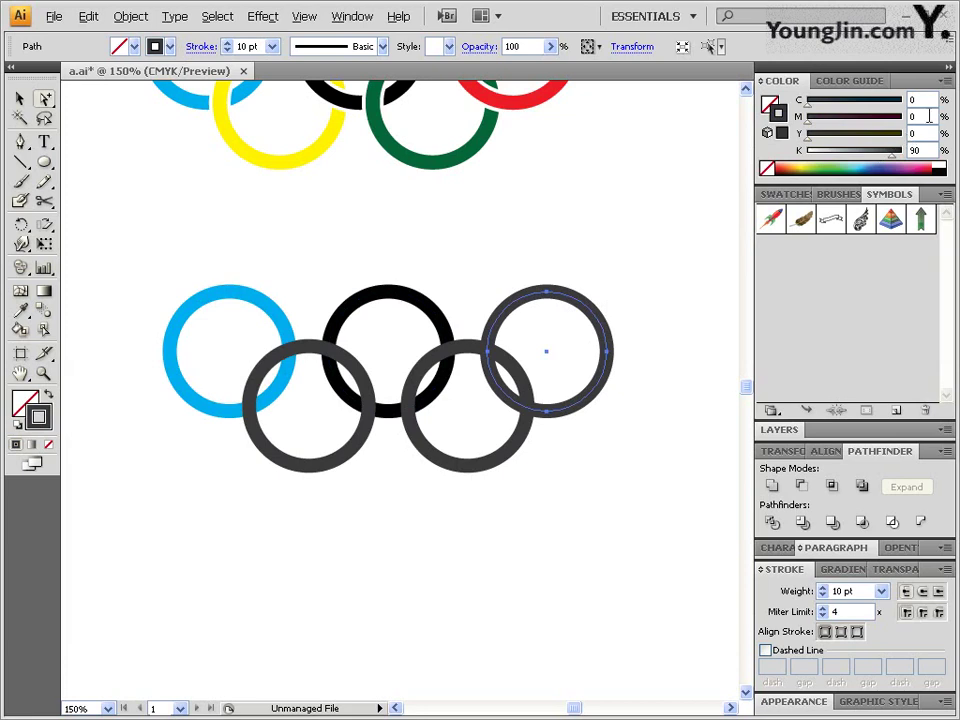
{"action": "left_click", "coordinate": [812, 127]}
{"action": "type", "text": "100"}
{"action": "key", "text": "Tab"}
{"action": "type", "text": "100"}
{"action": "key", "text": "Tab"}
{"action": "type", "text": "0"}
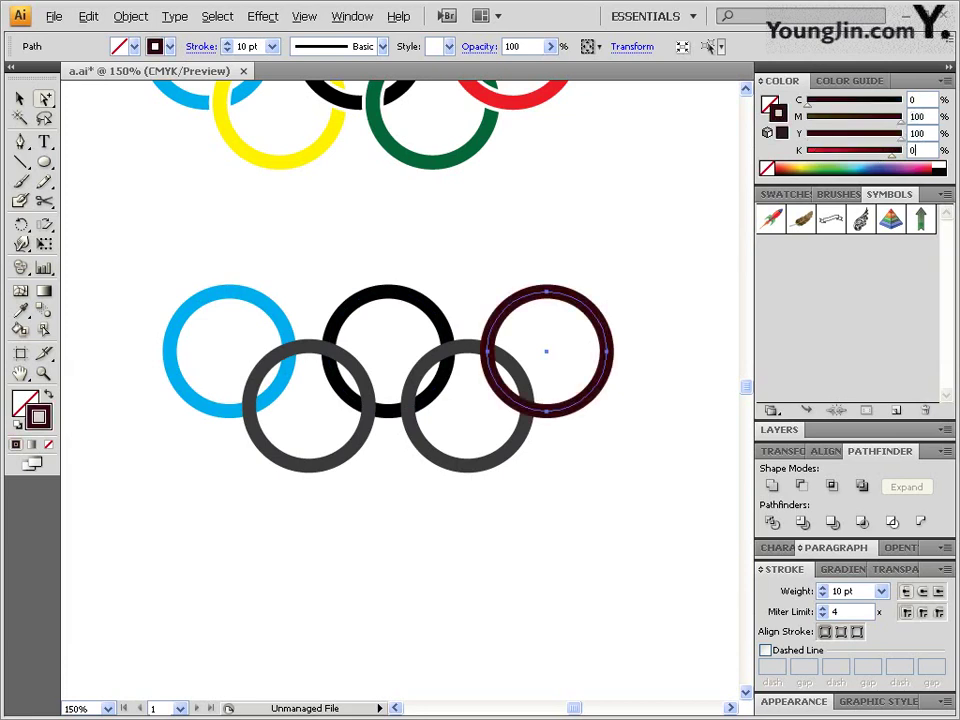
{"action": "key", "text": "Return"}
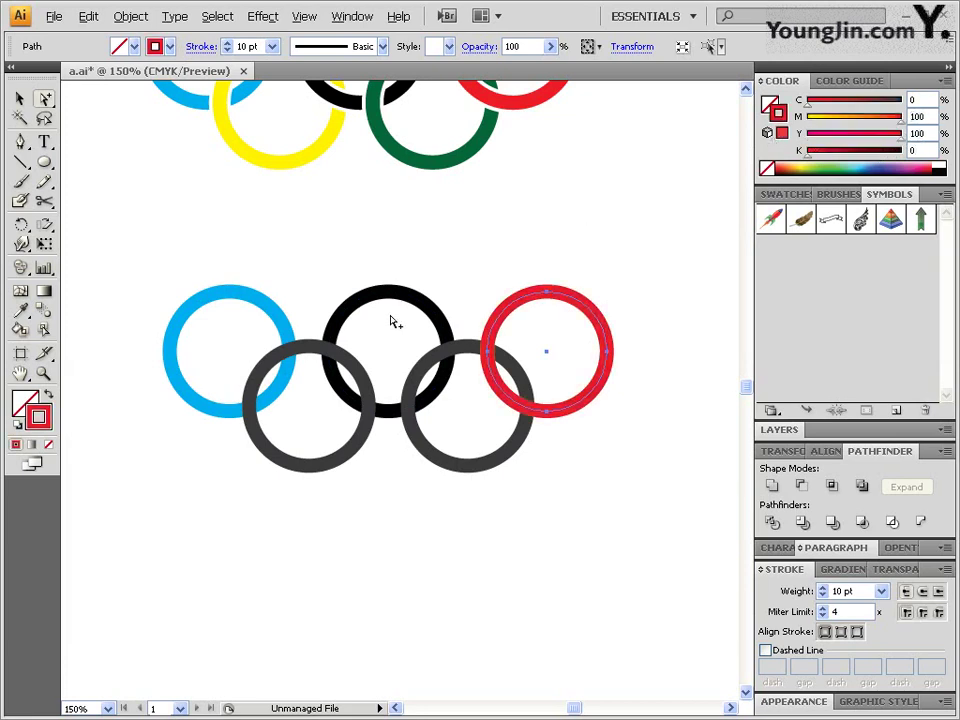
- Colour the first lower ring's stroke yellow with Y set to 100 and K to 0
{"action": "left_click", "coordinate": [258, 378]}
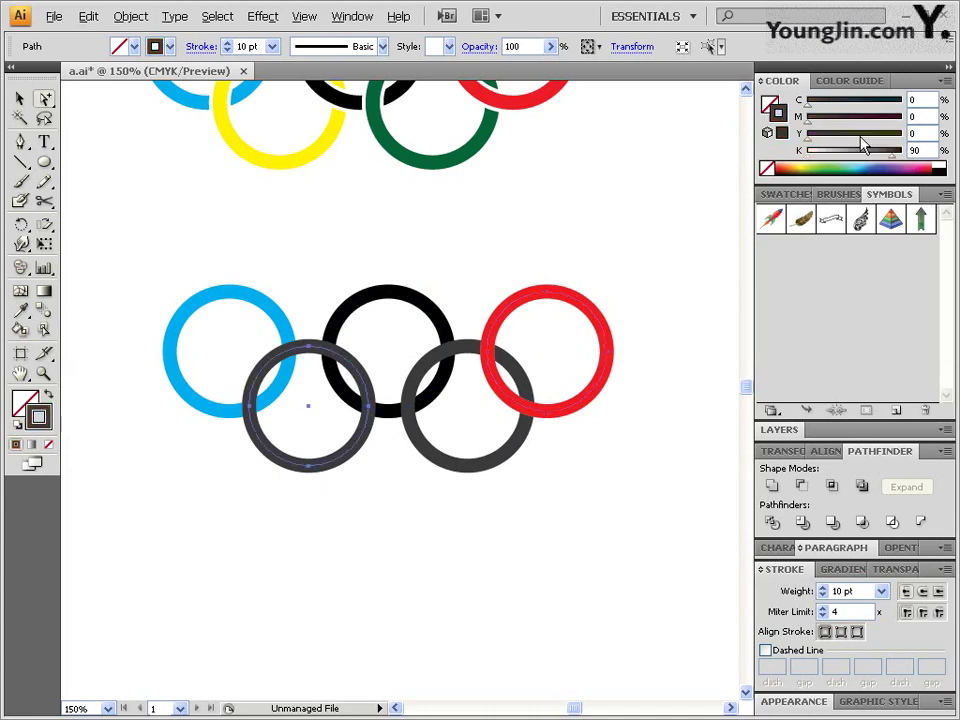
{"action": "left_click", "coordinate": [915, 133]}
{"action": "key", "text": "Tab"}
{"action": "type", "text": "0"}
{"action": "key", "text": "Return"}
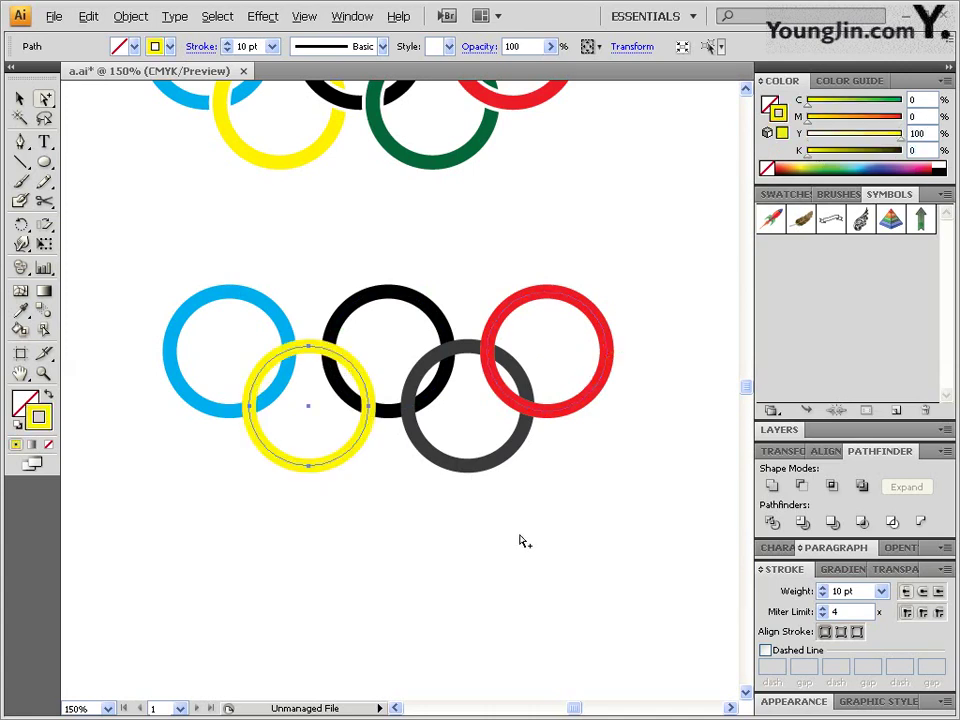
- Colour the second lower ring's stroke green with C 90, M 30, Y 95 and K 30
{"action": "left_click", "coordinate": [511, 451]}
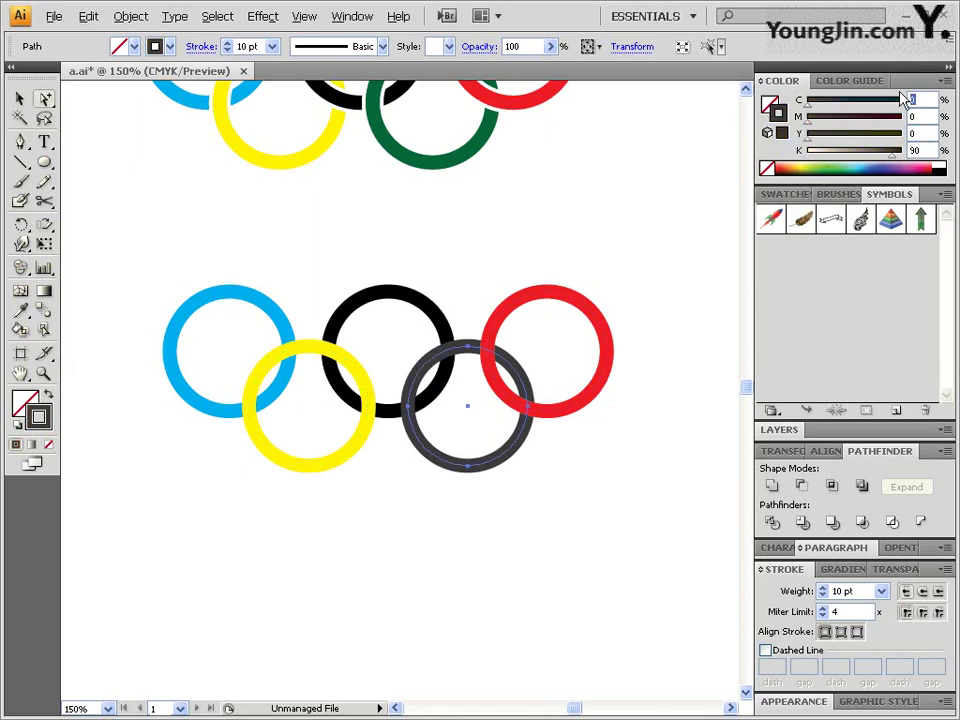
{"action": "type", "text": "90"}
{"action": "key", "text": "Tab"}
{"action": "type", "text": "30"}
{"action": "key", "text": "Tab"}
{"action": "type", "text": "95"}
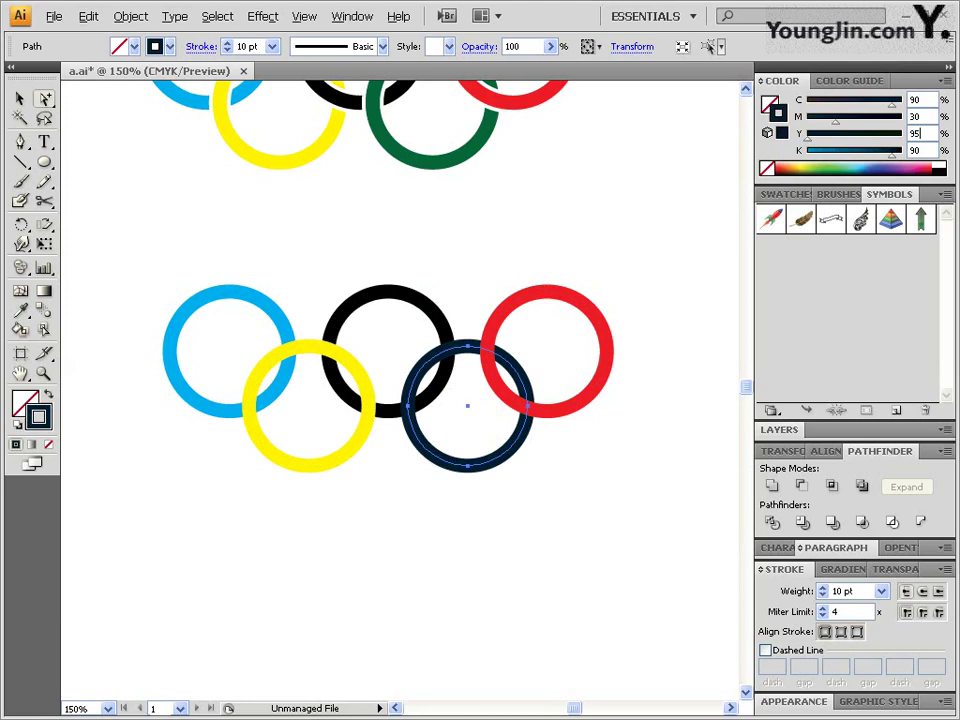
{"action": "key", "text": "Tab"}
{"action": "type", "text": "30"}
{"action": "key", "text": "Tab"}
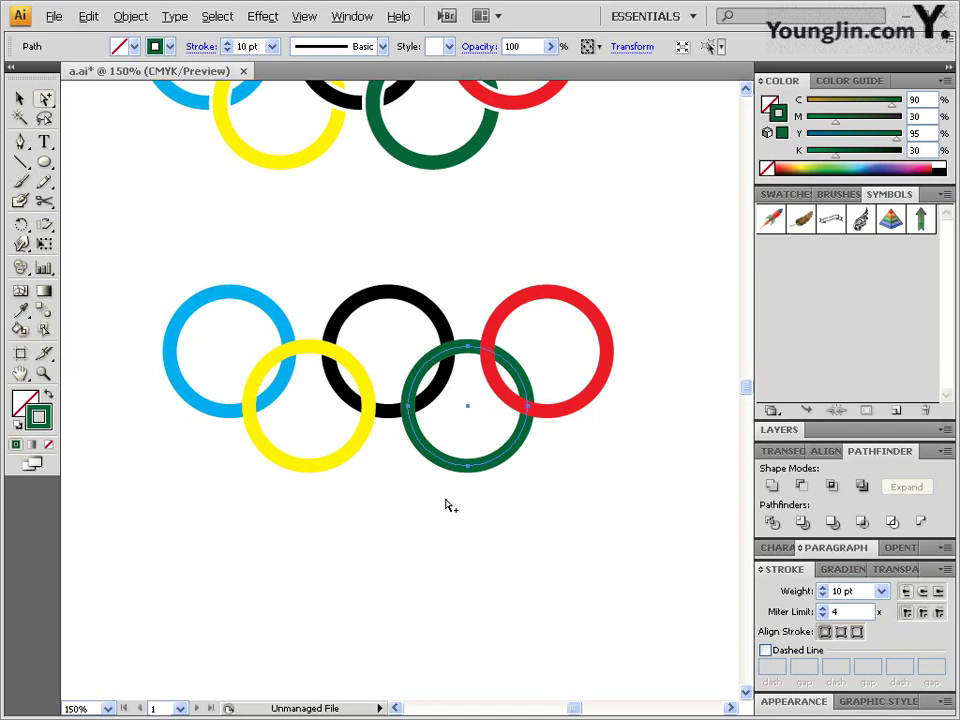
- Select all five rings and convert their strokes to filled shapes with Outline Stroke
{"action": "left_click_drag", "start_coordinate": [565, 484], "coordinate": [224, 329]}
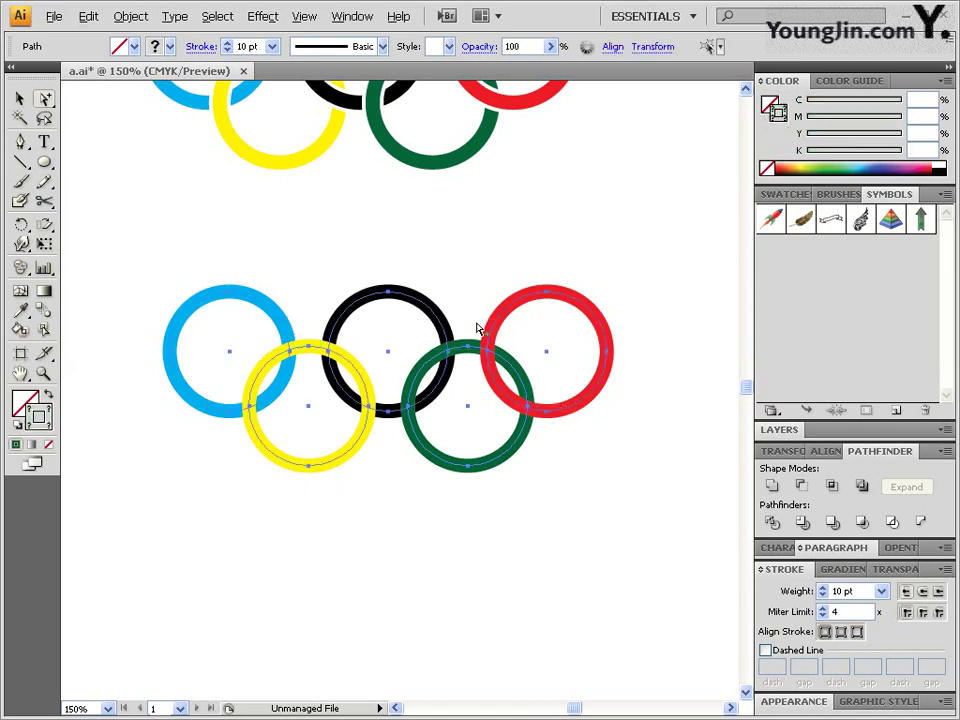
{"action": "left_click", "coordinate": [28, 402]}
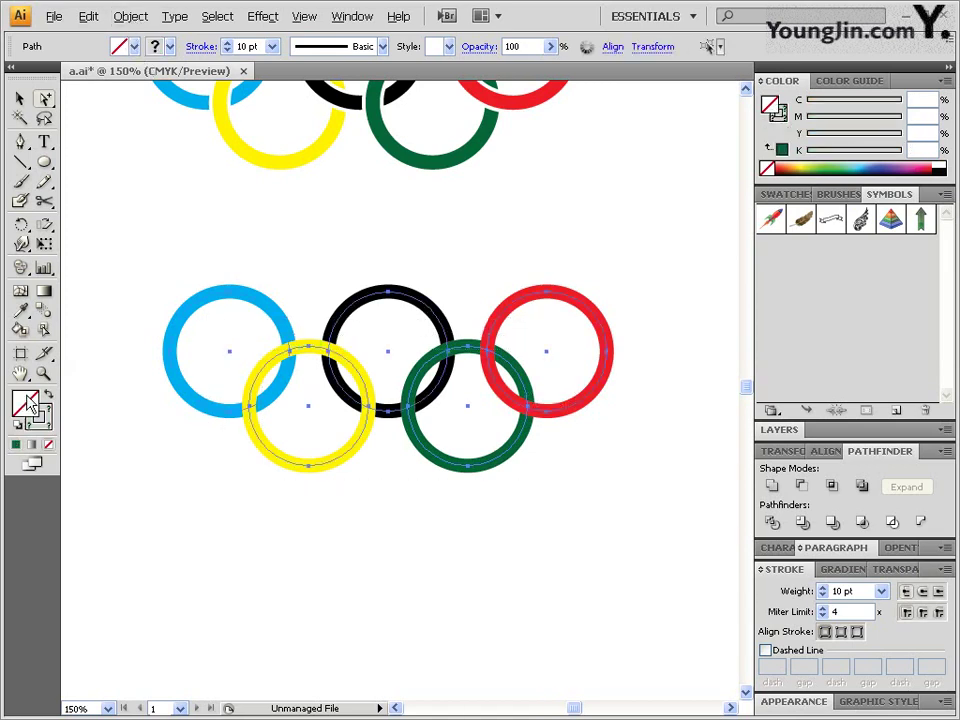
{"action": "left_click", "coordinate": [124, 18]}
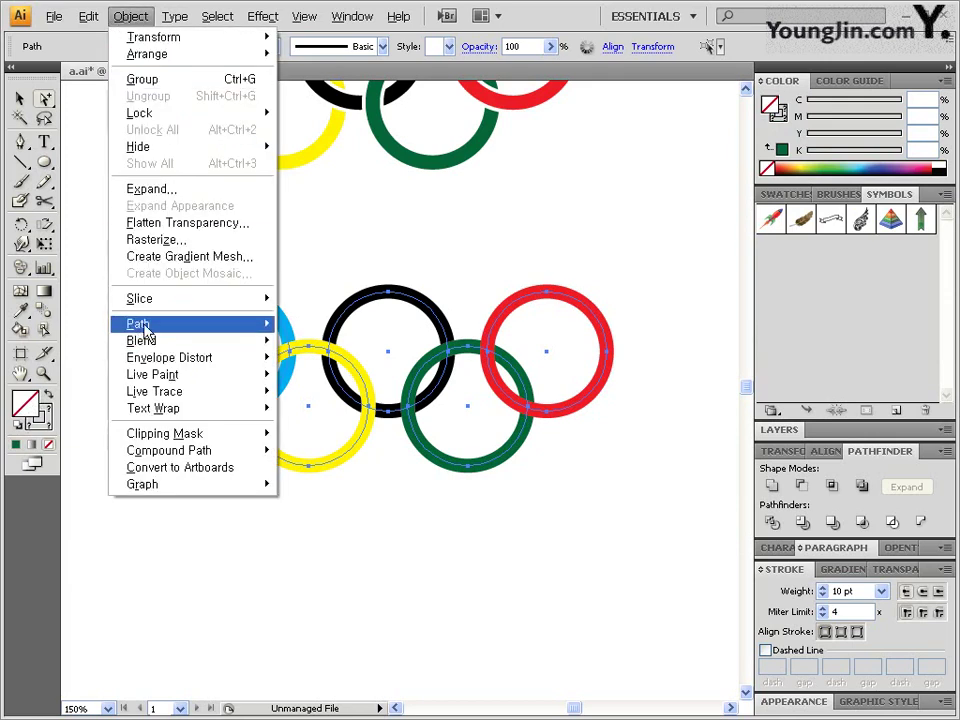
{"action": "mouse_move", "coordinate": [143, 325]}
{"action": "left_click", "coordinate": [368, 371]}
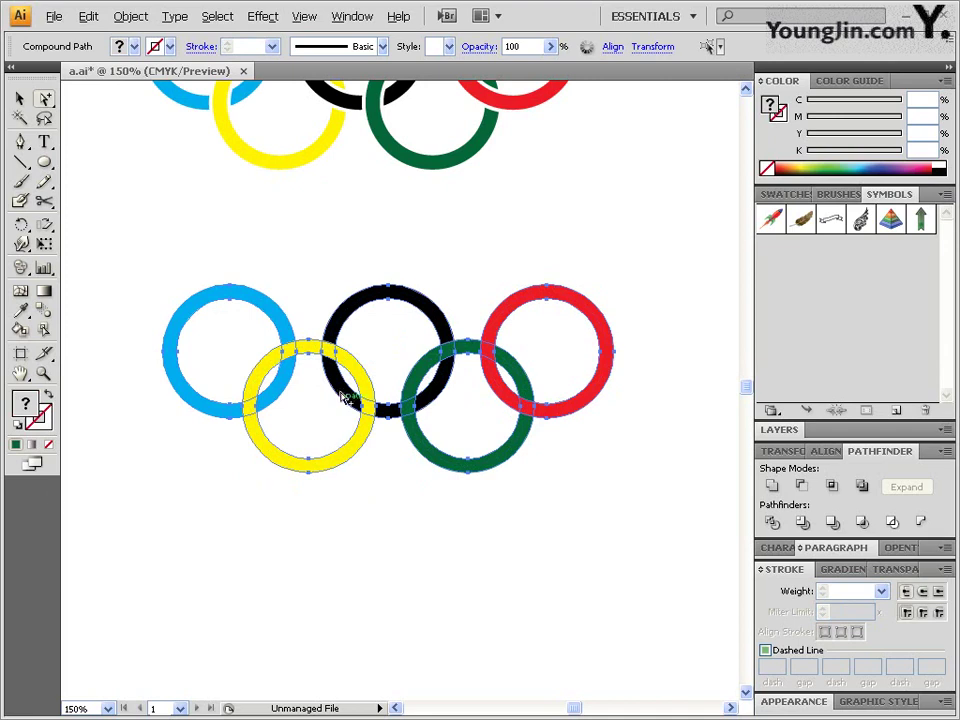
- Apply Offset Path to all five outlined rings with a 1 mm offset, miter joins and a miter limit of 4
{"action": "left_click_drag", "start_coordinate": [371, 227], "coordinate": [367, 326]}
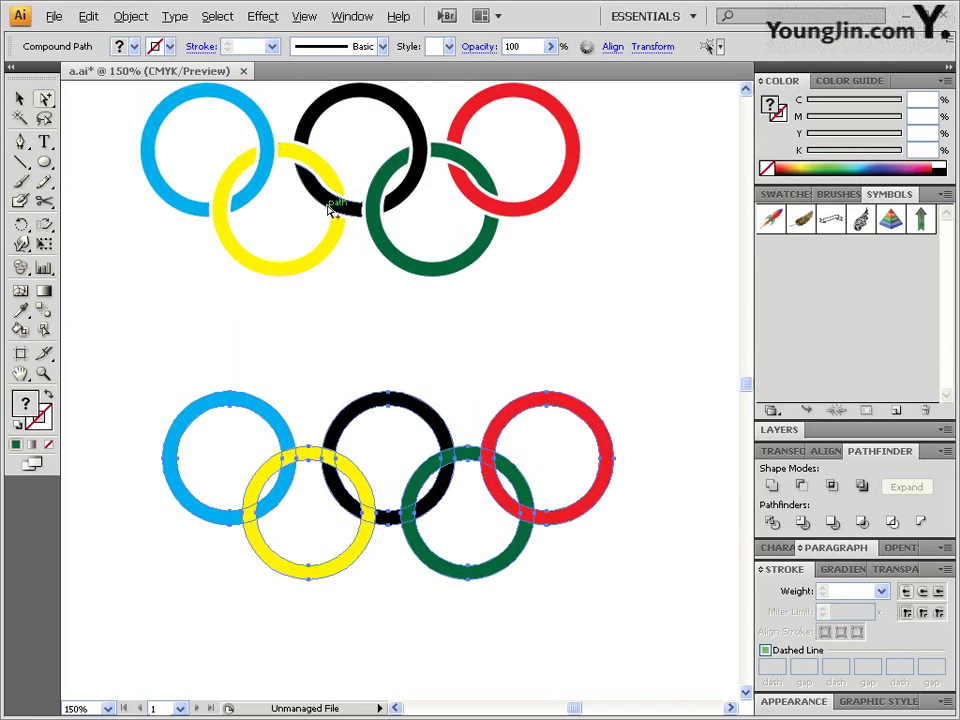
{"action": "mouse_move", "coordinate": [328, 208]}
{"action": "left_mouse_down"}
{"action": "mouse_move", "coordinate": [347, 220]}
{"action": "mouse_move", "coordinate": [343, 195]}
{"action": "left_mouse_up"}
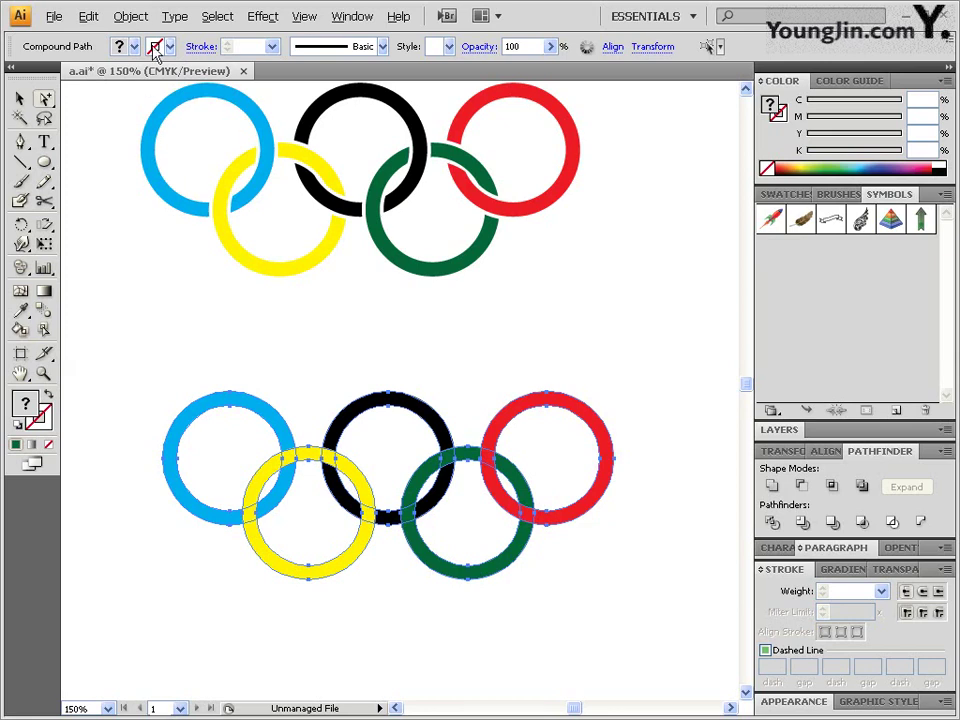
{"action": "left_click", "coordinate": [130, 16]}
{"action": "mouse_move", "coordinate": [176, 333]}
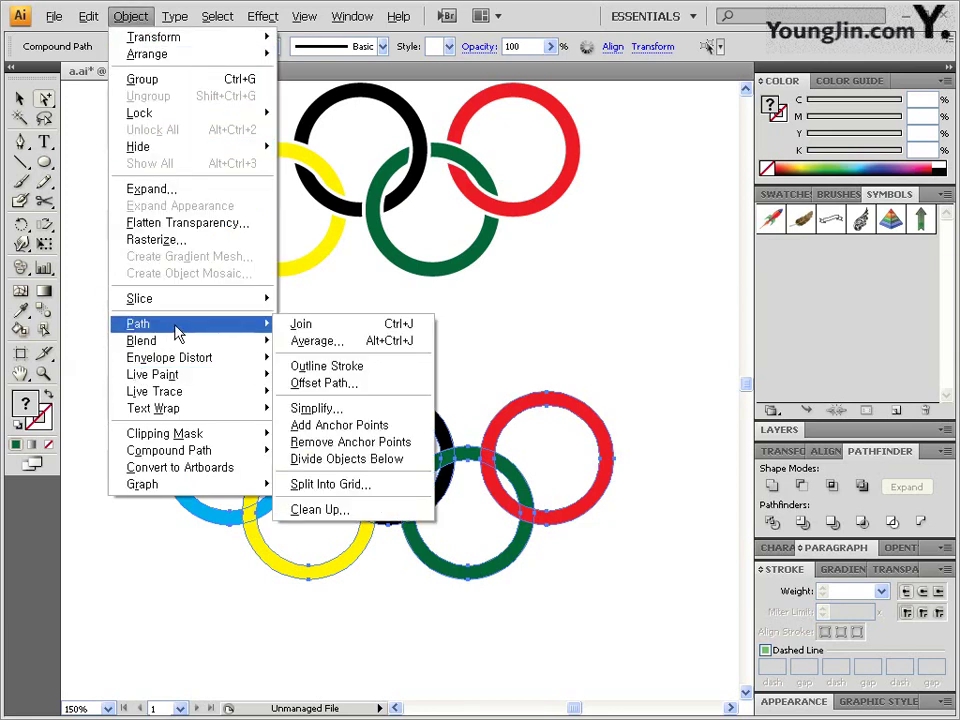
{"action": "left_click", "coordinate": [408, 389]}
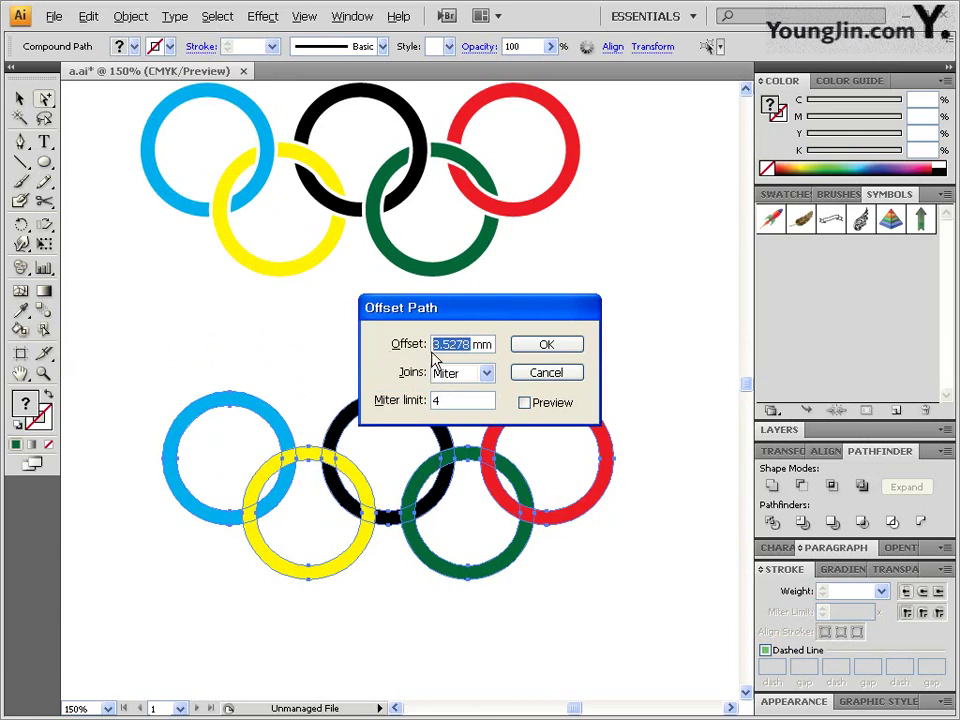
{"action": "type", "text": "1"}
{"action": "left_click", "coordinate": [548, 404]}
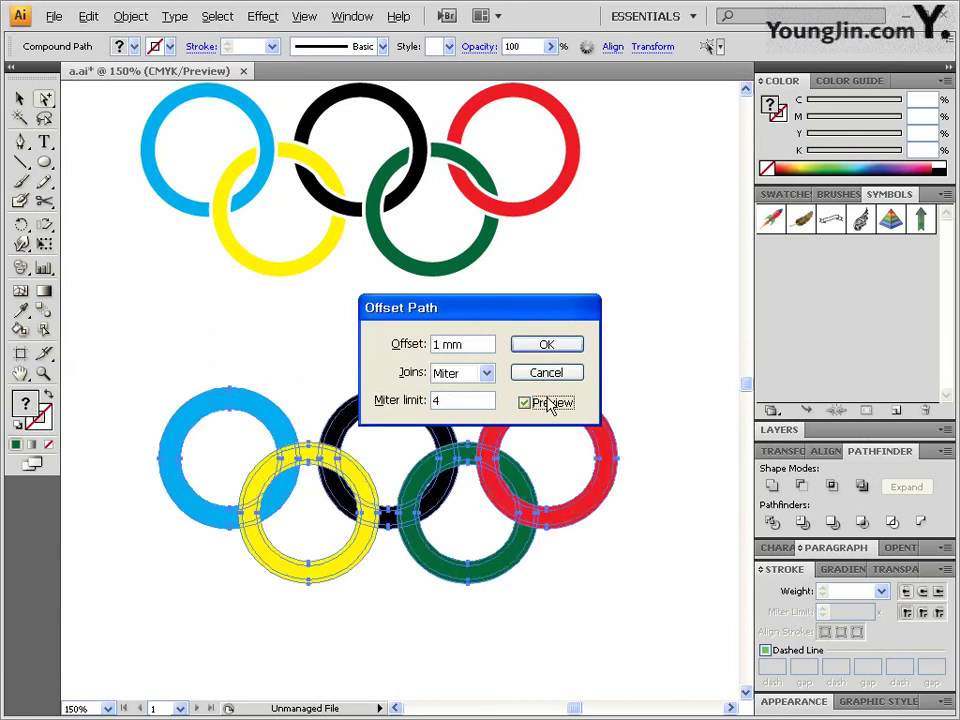
{"action": "left_click", "coordinate": [551, 404]}
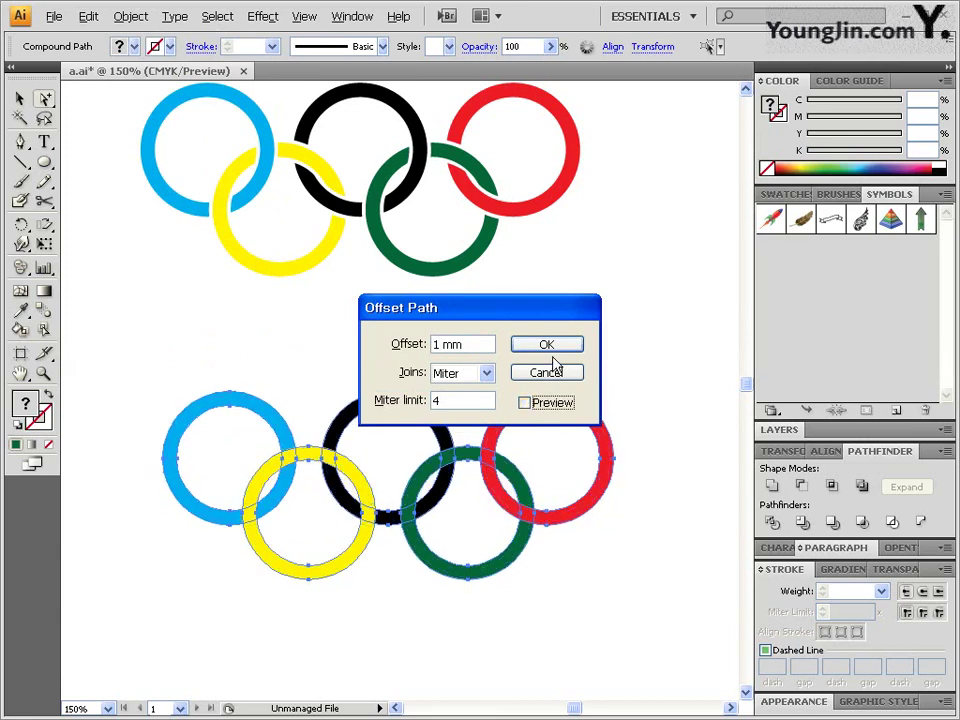
{"action": "left_click", "coordinate": [553, 404]}
{"action": "left_click", "coordinate": [547, 344]}
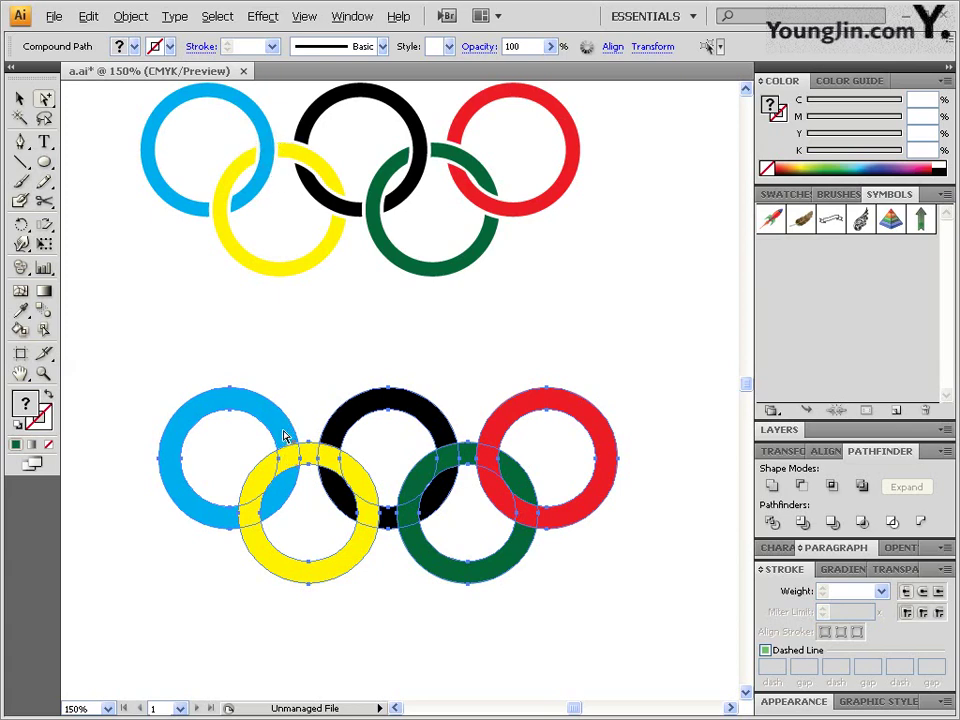
- Slice the blue ring's offset shape with the Knife tool above and below its upper crossing with the yellow ring
{"action": "key", "text": "ctrl+shift+a"}
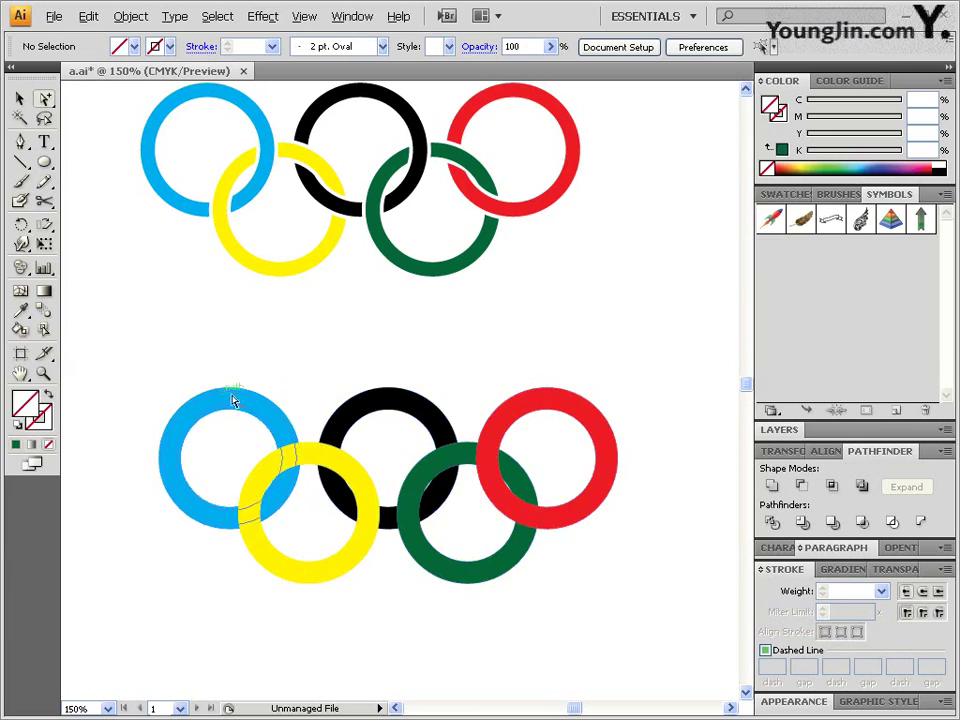
{"action": "left_click", "coordinate": [20, 98]}
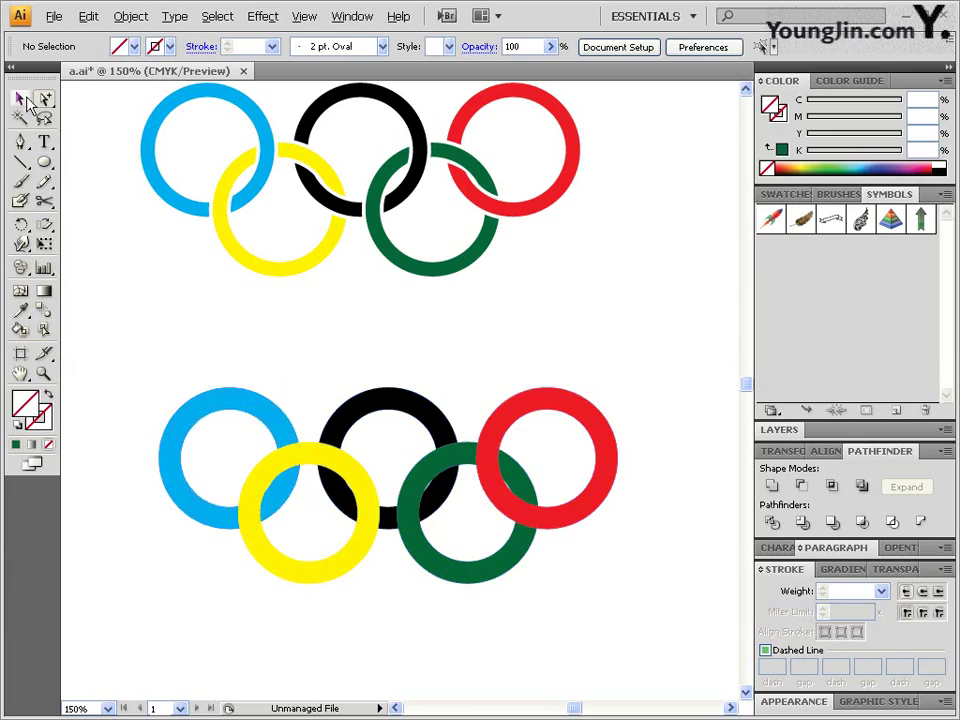
{"action": "left_click", "coordinate": [276, 440]}
{"action": "left_click_drag", "start_coordinate": [44, 201], "coordinate": [100, 250]}
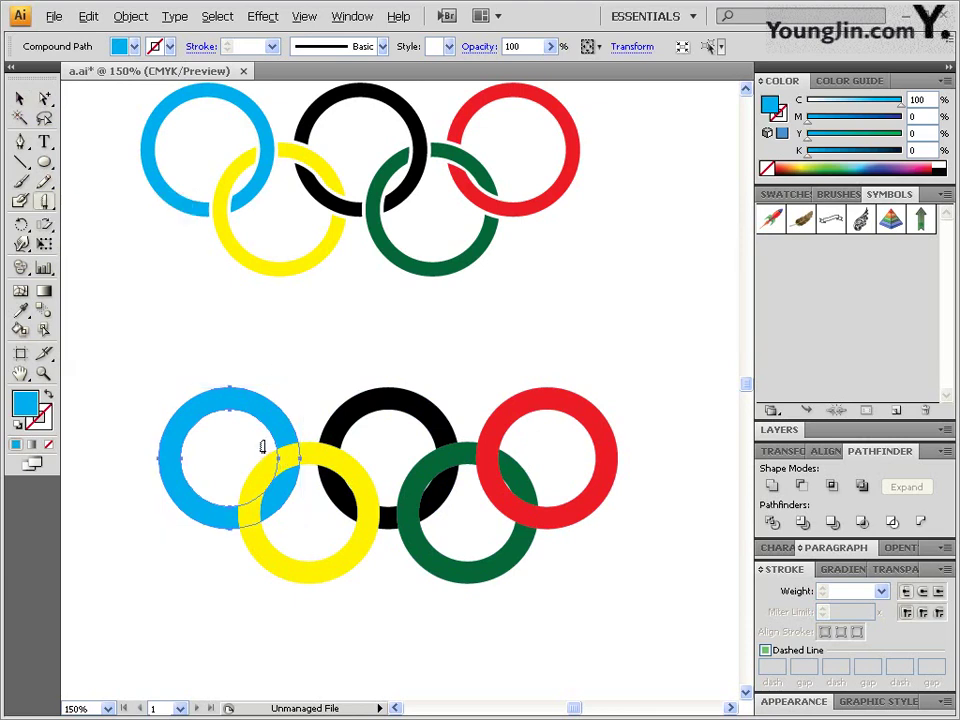
{"action": "mouse_move", "coordinate": [305, 432]}
{"action": "left_mouse_down"}
{"action": "mouse_move", "coordinate": [297, 481]}
{"action": "mouse_move", "coordinate": [265, 483]}
{"action": "left_mouse_up"}
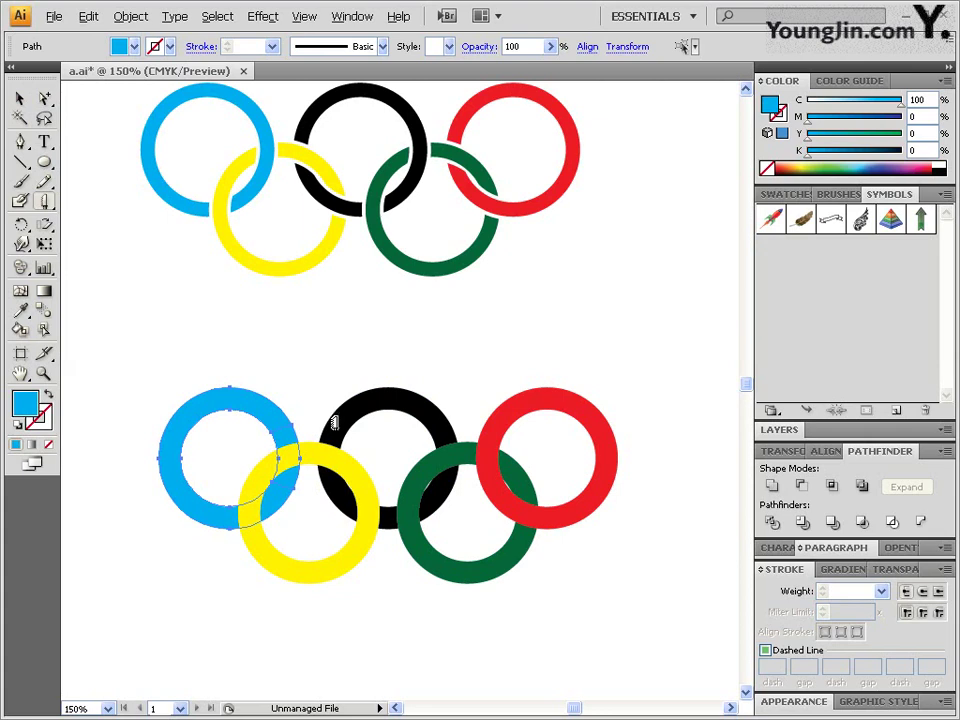
- Delete the larger piece of the cut blue offset shape, keeping only the short segment at the upper yellow crossing
{"action": "left_click", "coordinate": [45, 99]}
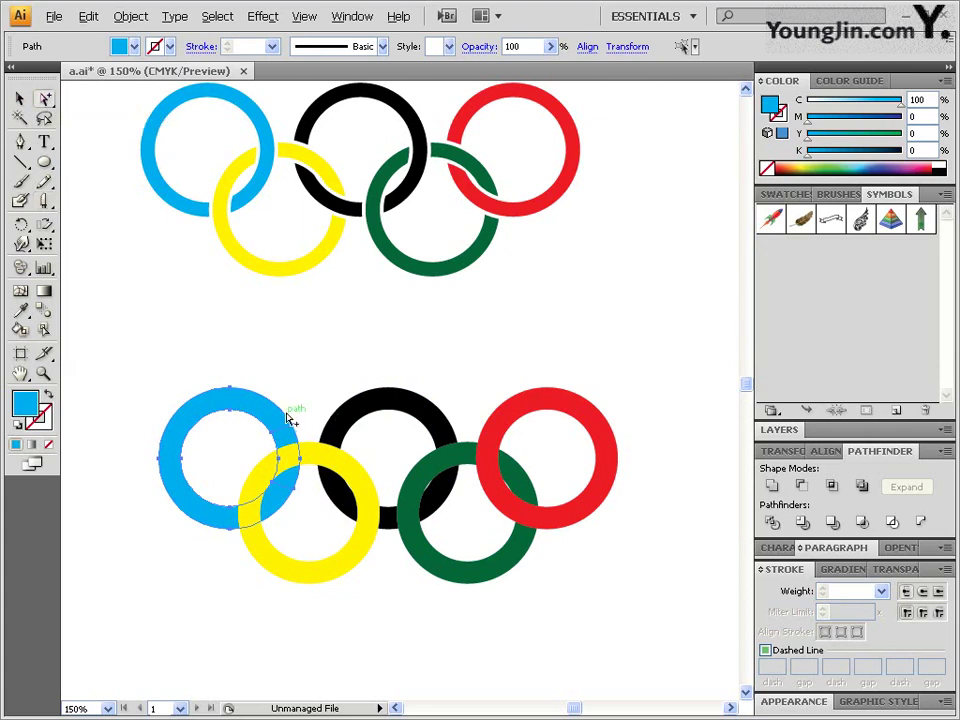
{"action": "left_click", "coordinate": [264, 370]}
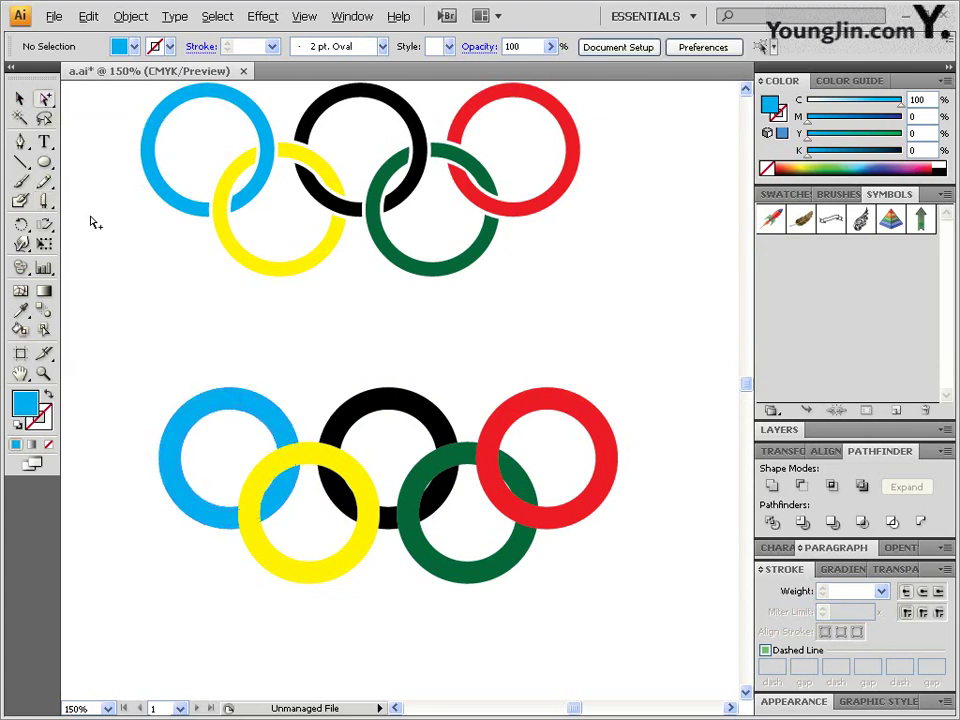
{"action": "left_click", "coordinate": [19, 99]}
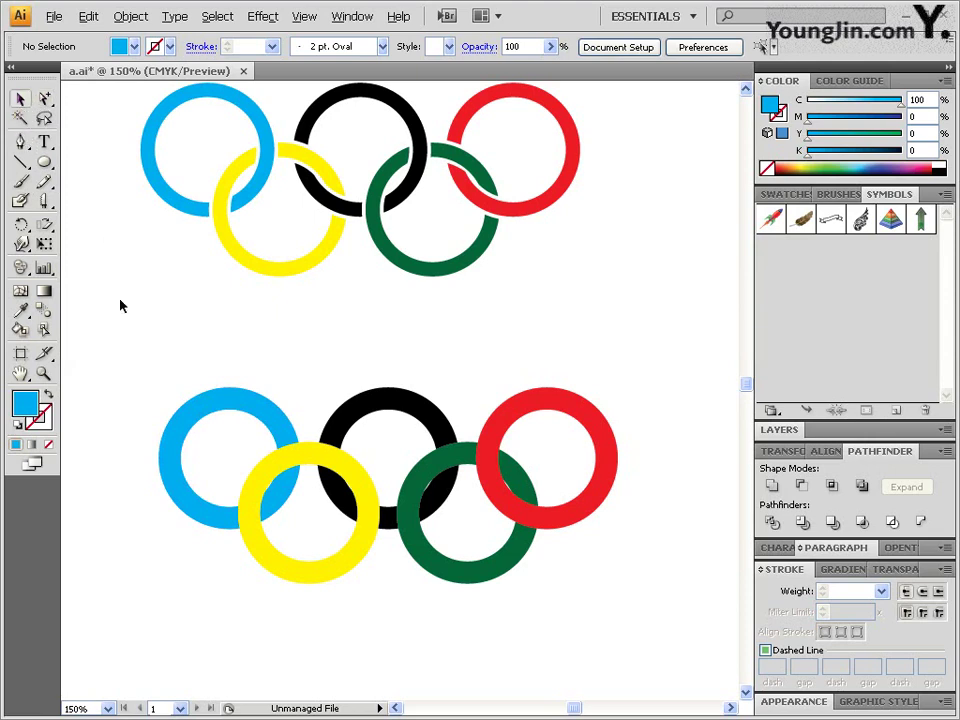
{"action": "left_click", "coordinate": [189, 405]}
{"action": "key", "text": "shift+b"}
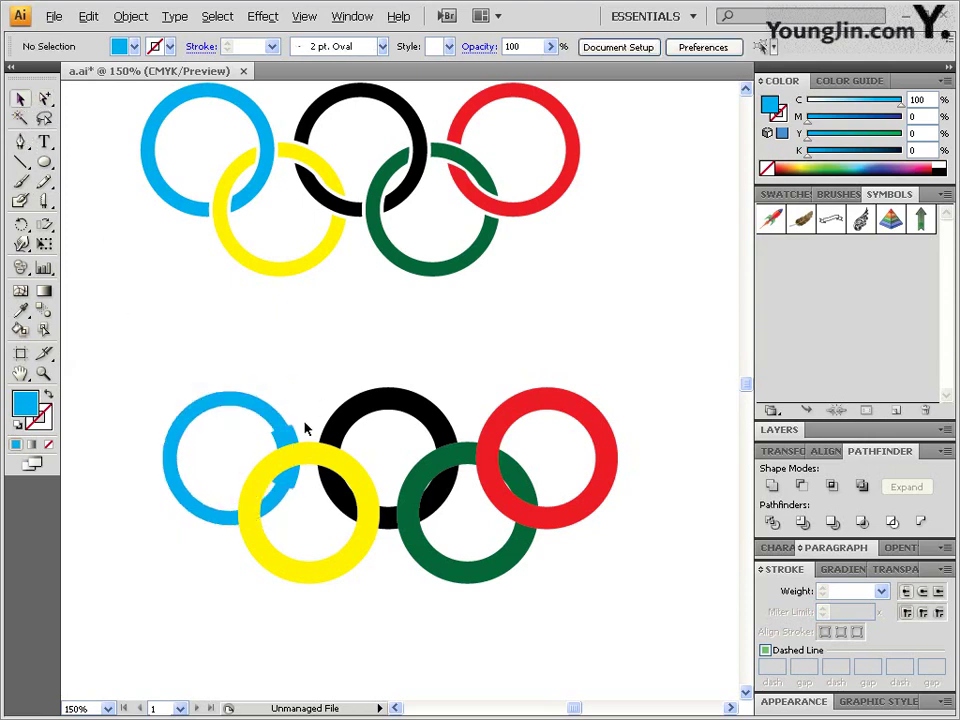
{"action": "left_click_drag", "start_coordinate": [300, 428], "coordinate": [296, 439]}
{"action": "key", "text": "v"}
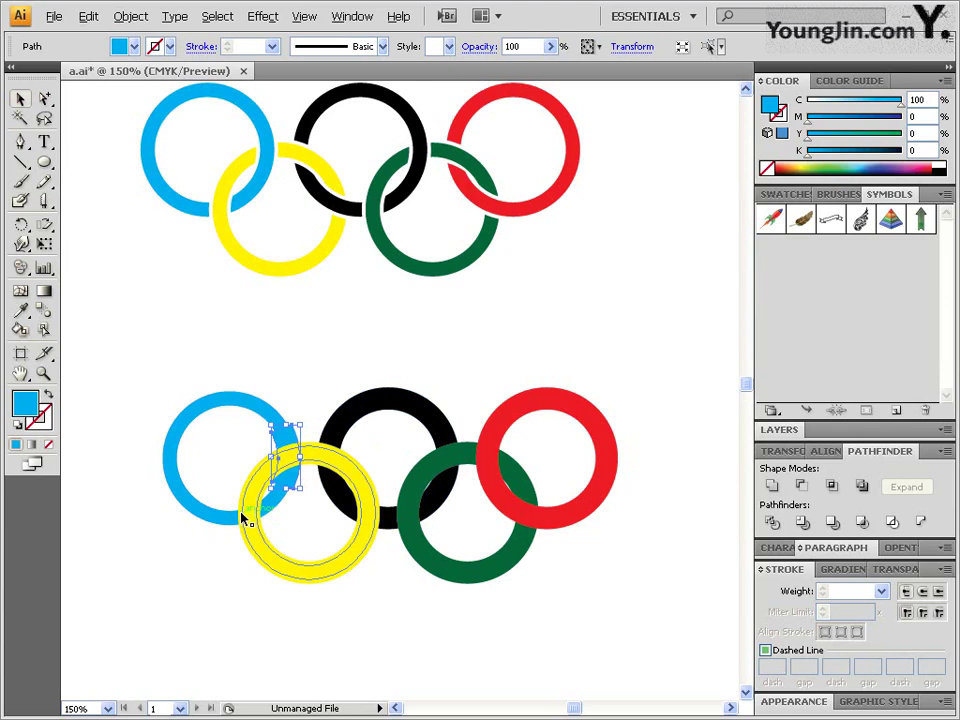
- Select the yellow ring's offset shape and slice it with the Knife tool around its lower blue crossing and its upper black crossing
{"action": "left_click", "coordinate": [206, 203]}
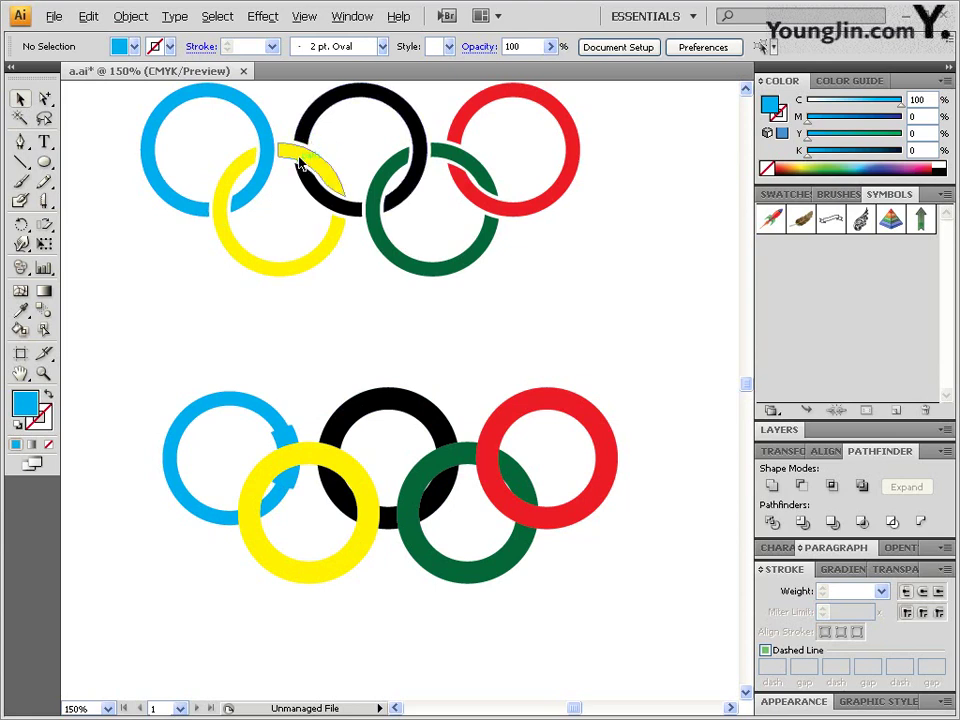
{"action": "left_click", "coordinate": [316, 447]}
{"action": "left_click", "coordinate": [44, 200]}
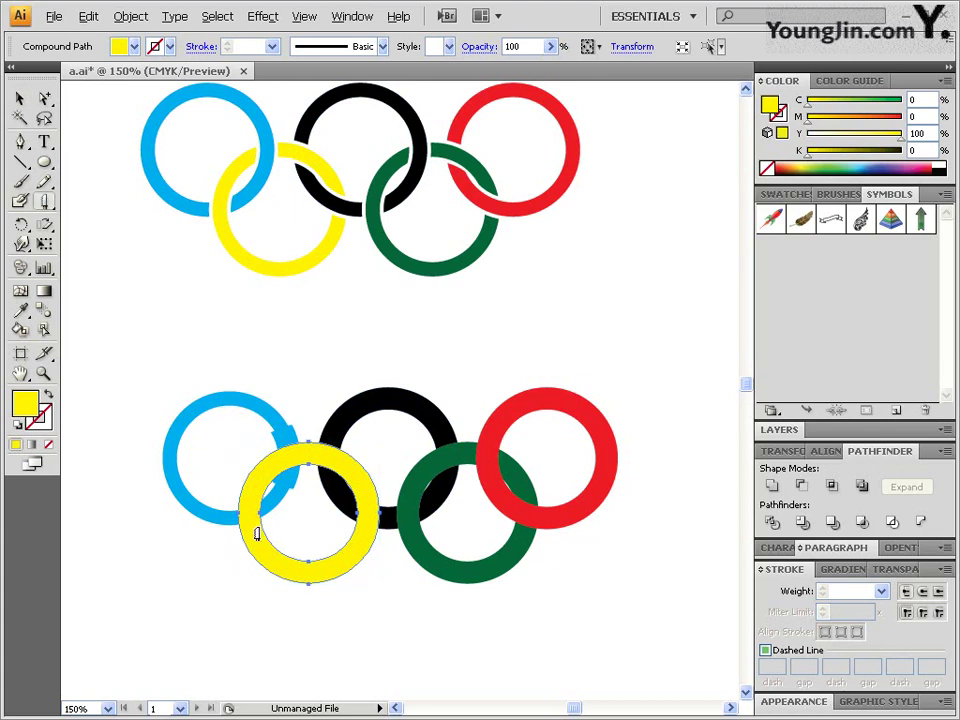
{"action": "mouse_move", "coordinate": [233, 507]}
{"action": "left_mouse_down"}
{"action": "mouse_move", "coordinate": [272, 495]}
{"action": "mouse_move", "coordinate": [235, 558]}
{"action": "left_mouse_up"}
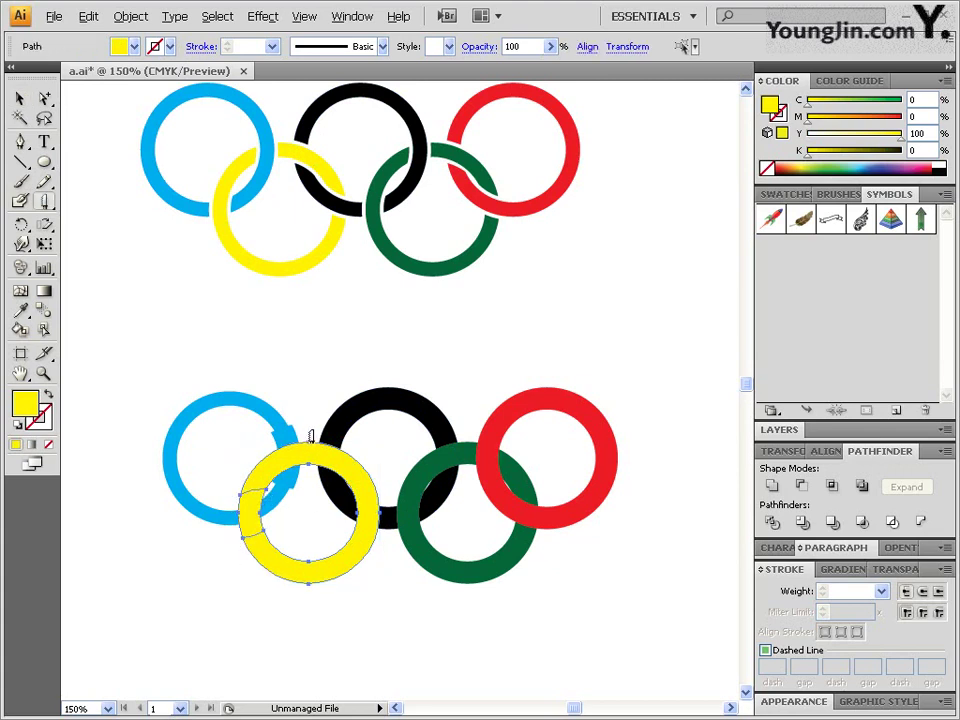
{"action": "mouse_move", "coordinate": [314, 437]}
{"action": "left_mouse_down"}
{"action": "mouse_move", "coordinate": [307, 478]}
{"action": "mouse_move", "coordinate": [358, 464]}
{"action": "mouse_move", "coordinate": [343, 496]}
{"action": "left_mouse_up"}
- Delete the surplus pieces of the cut yellow offset shape, keeping only the short segments at the lower blue and upper black crossings
{"action": "left_click", "coordinate": [22, 100]}
{"action": "left_click", "coordinate": [354, 574]}
{"action": "left_click", "coordinate": [360, 573]}
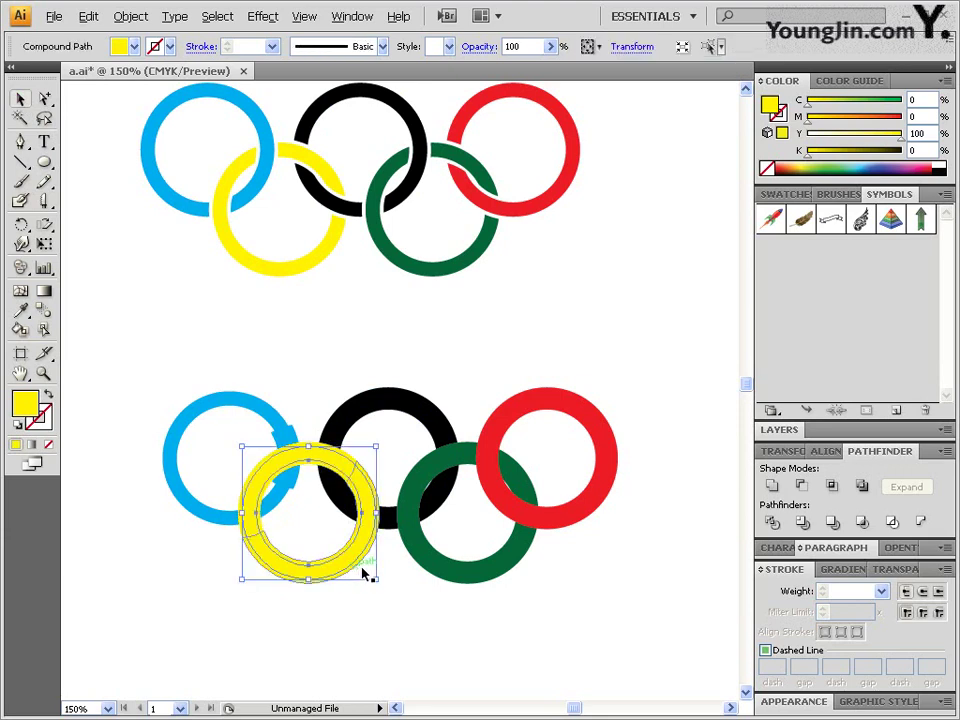
{"action": "left_click", "coordinate": [365, 562]}
{"action": "left_click", "coordinate": [364, 566]}
{"action": "left_click", "coordinate": [368, 562]}
{"action": "left_click", "coordinate": [366, 562]}
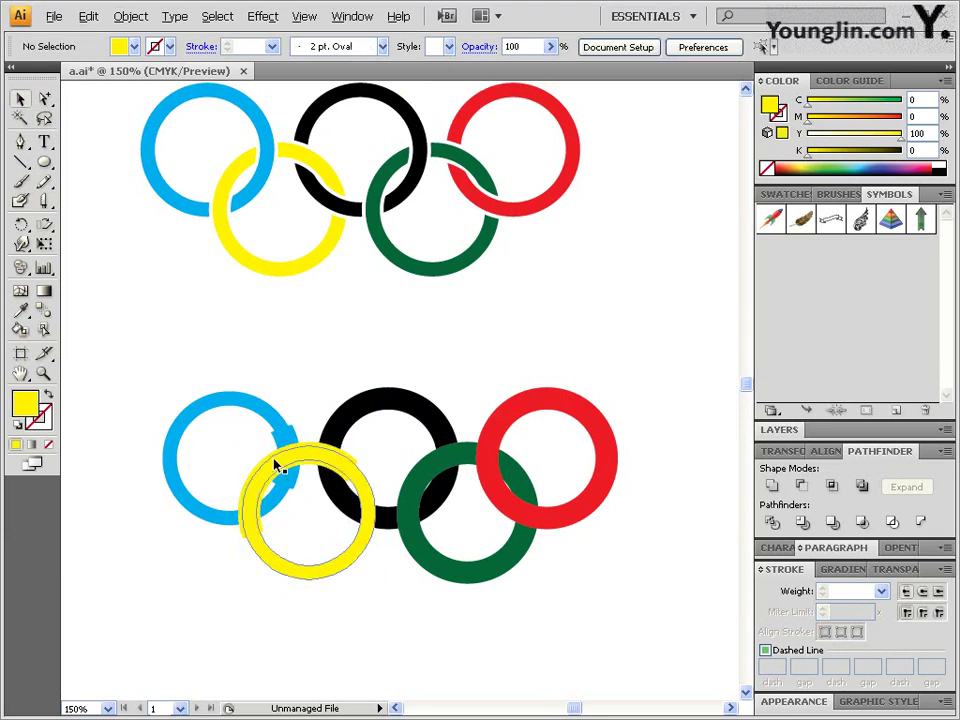
{"action": "left_click", "coordinate": [272, 459]}
{"action": "left_click", "coordinate": [380, 585]}
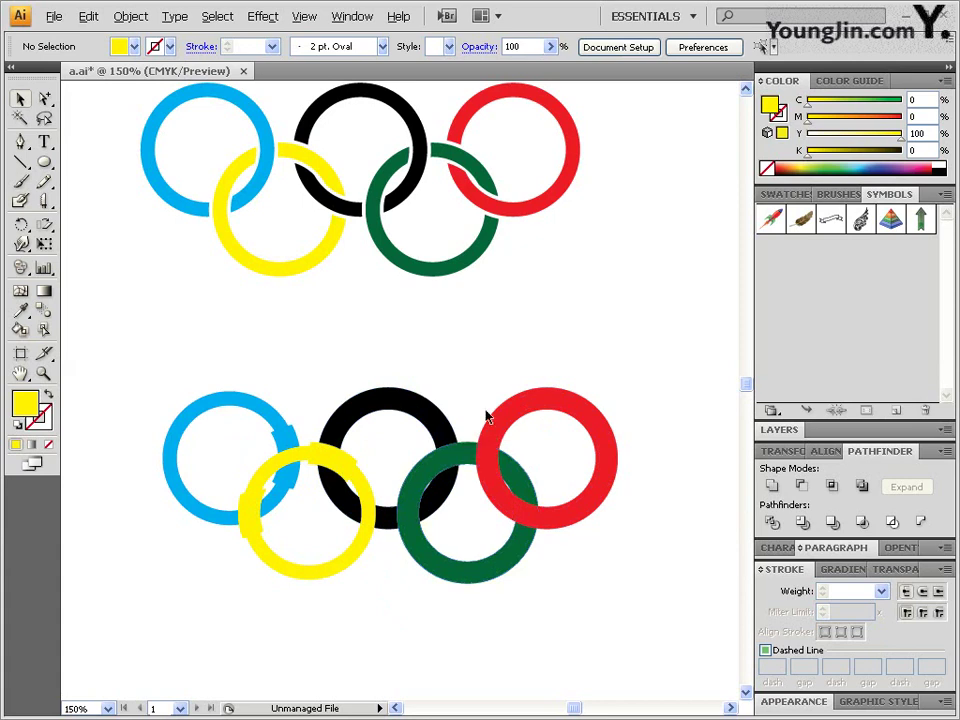
- Reduce the black, green and red offset shapes to short segments at their ring crossings
{"action": "key", "text": "ctrl+z"}
{"action": "key", "text": "ctrl+z"}
{"action": "key", "text": "ctrl+z"}
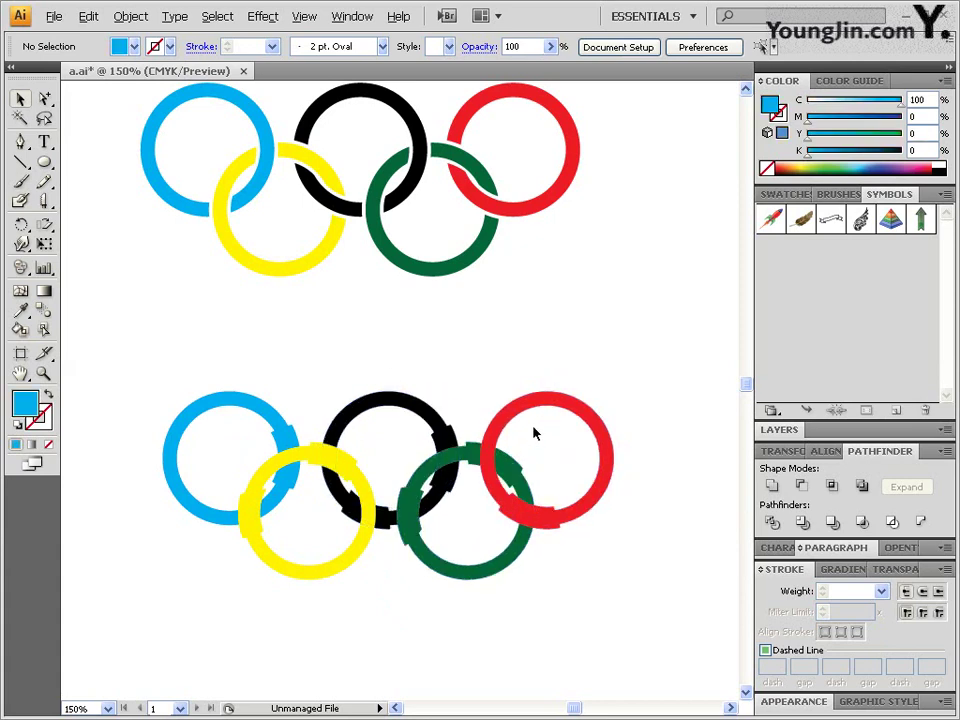
- Subtract the yellow offset segment at the lower crossing from the blue ring with Minus Front
{"action": "left_click", "coordinate": [256, 407]}
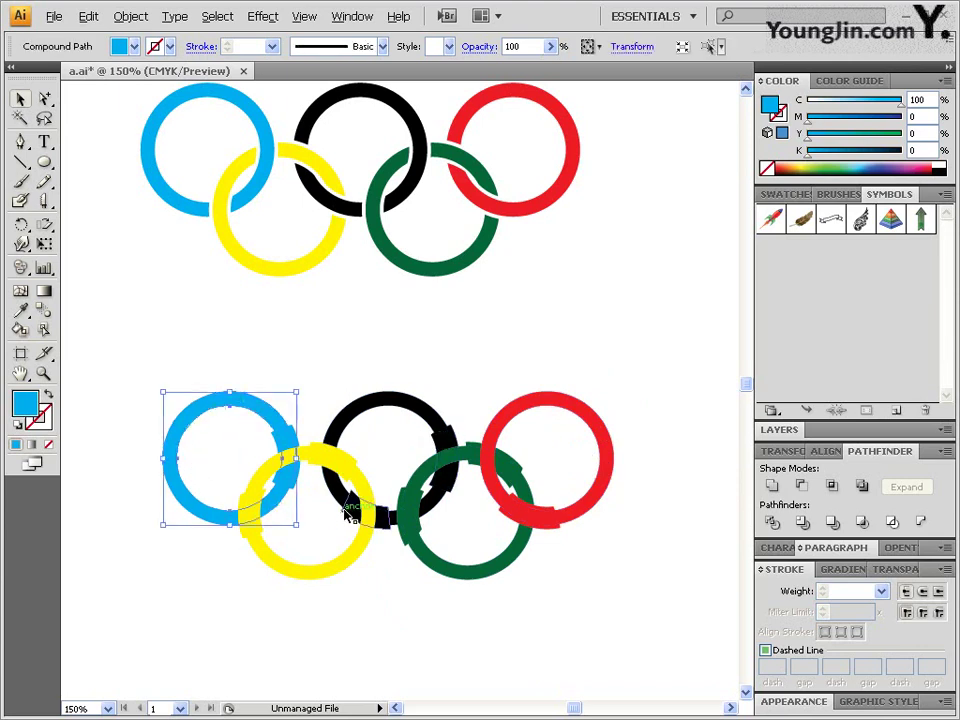
{"action": "left_click", "coordinate": [242, 506], "text": "shift"}
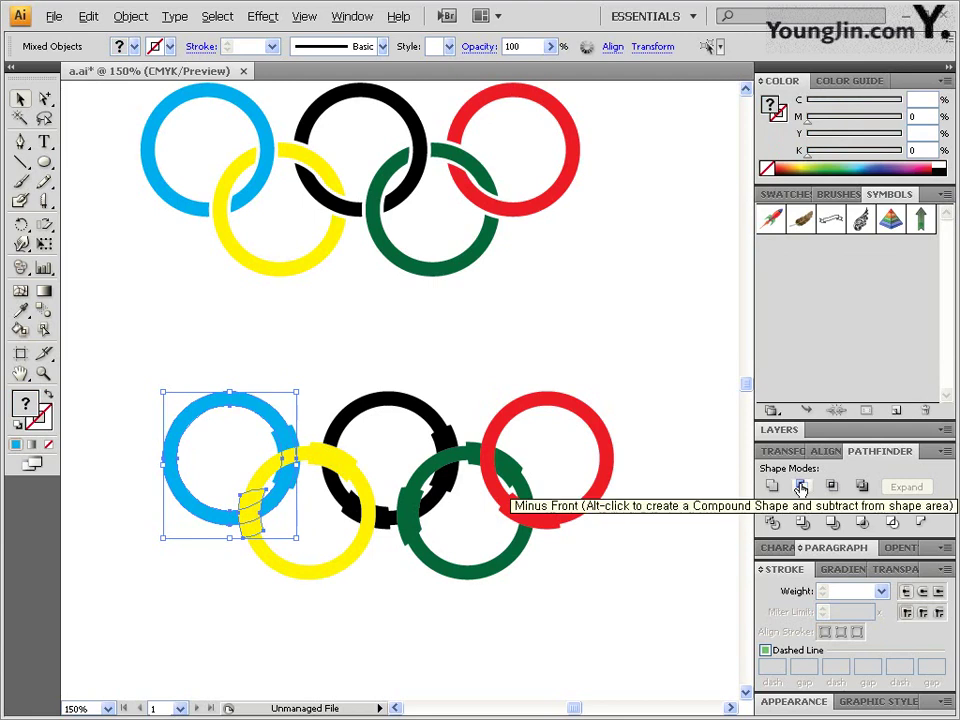
{"action": "left_click", "coordinate": [801, 488]}
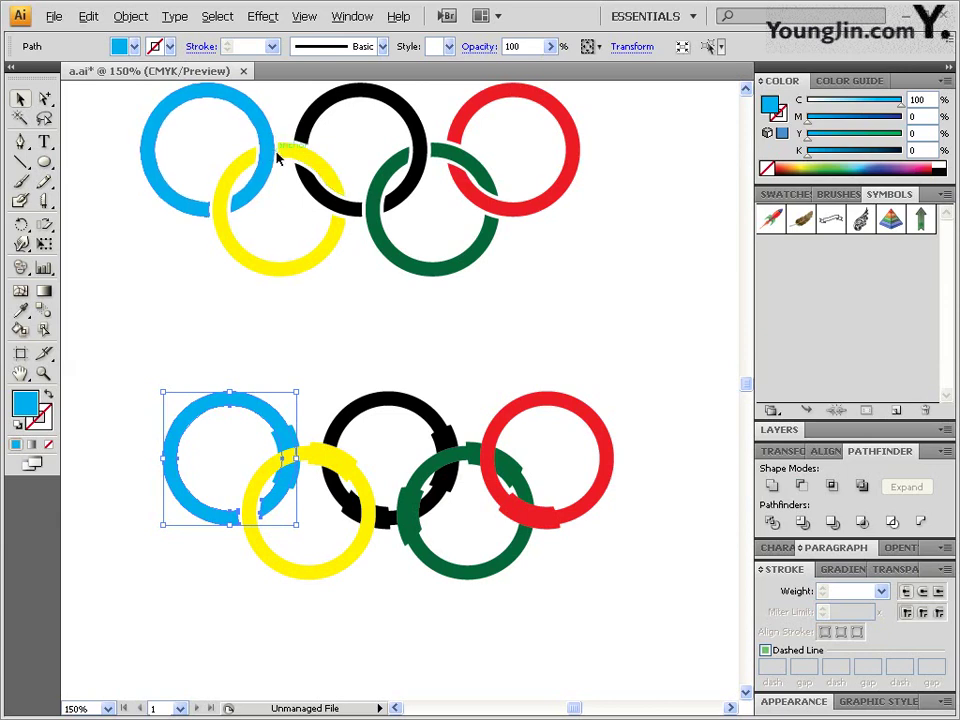
- Cut a gap in the yellow ring at its upper blue crossing by subtracting the blue offset segment with Minus Back
{"action": "left_click", "coordinate": [299, 571]}
{"action": "key", "text": "ctrl+shift+bracketleft"}
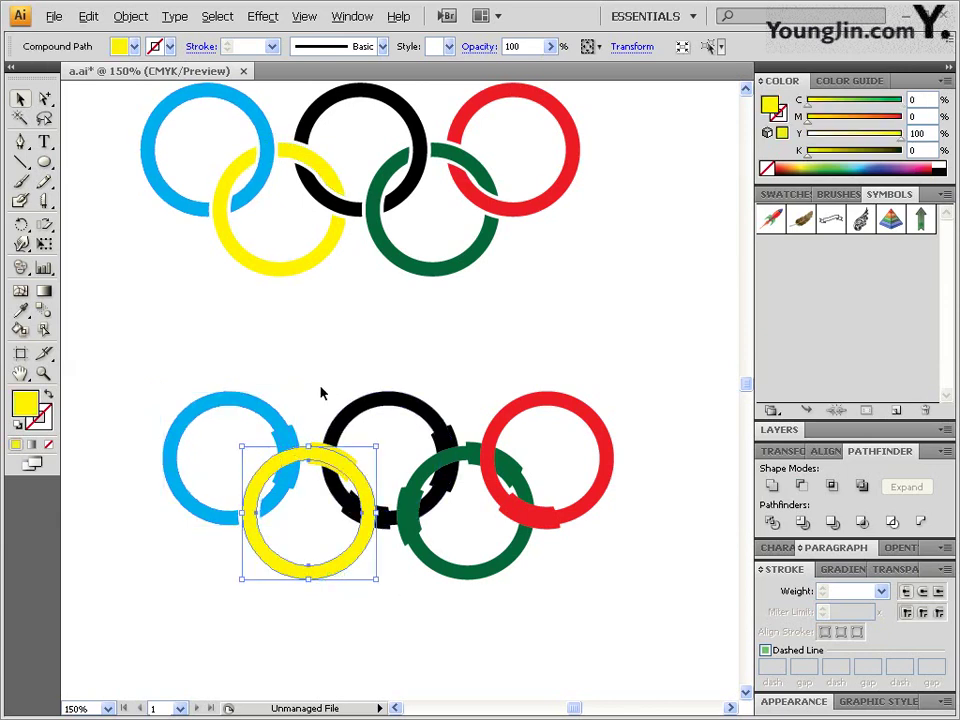
{"action": "left_click", "coordinate": [292, 432], "text": "shift"}
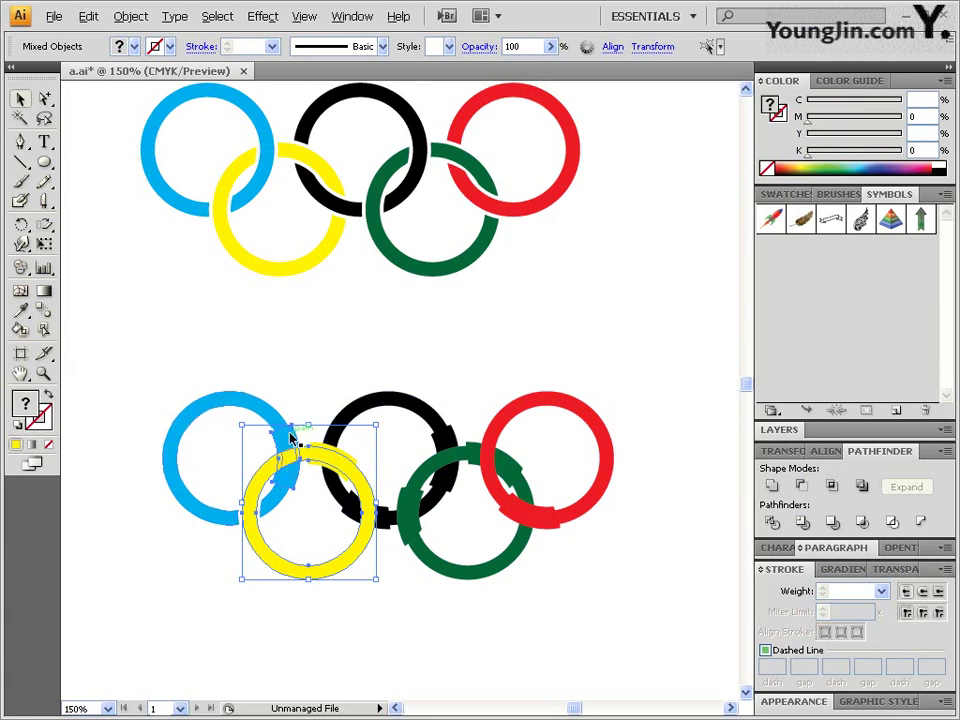
{"action": "left_click", "coordinate": [922, 523]}
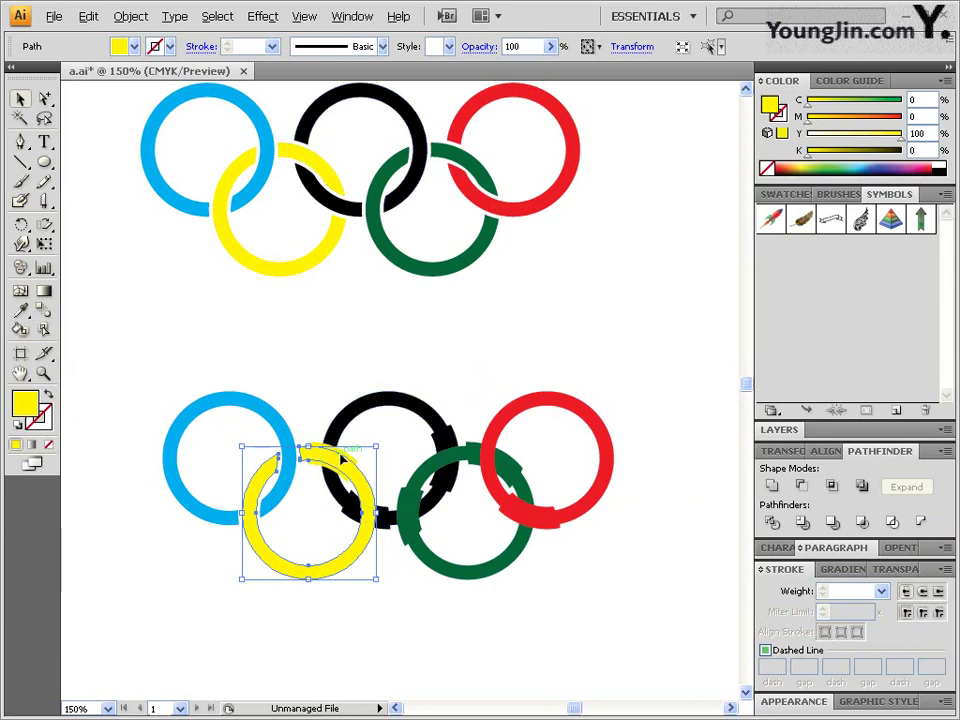
- Subtract the yellow offset segment at the upper crossing from the black ring with Minus Front, and clear the selection
{"action": "left_click", "coordinate": [387, 408]}
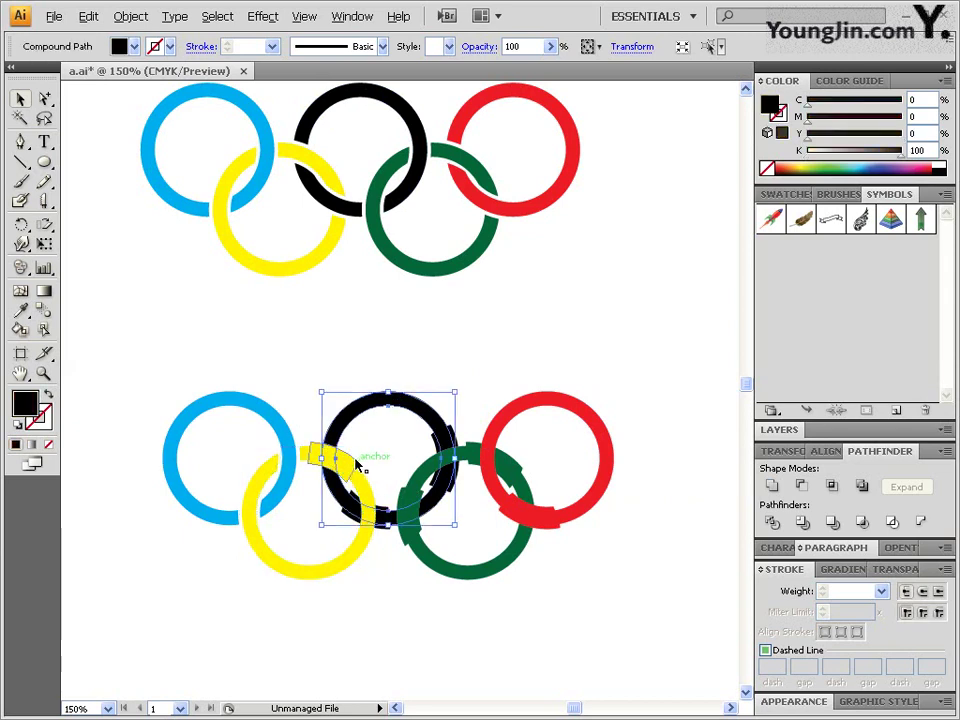
{"action": "left_click", "coordinate": [357, 457], "text": "shift"}
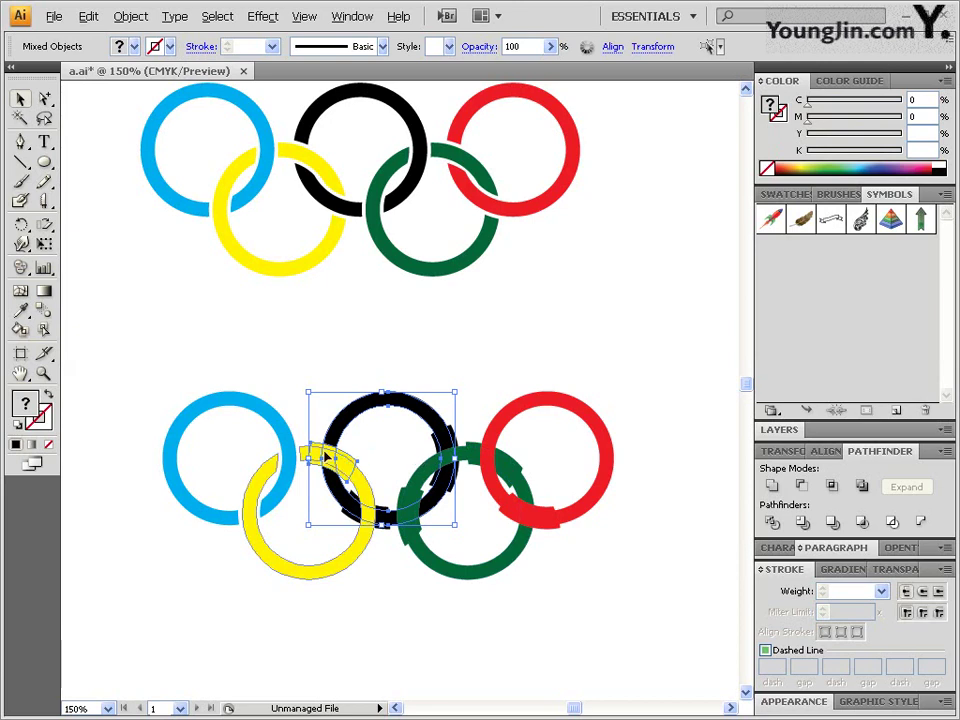
{"action": "left_click", "coordinate": [805, 487]}
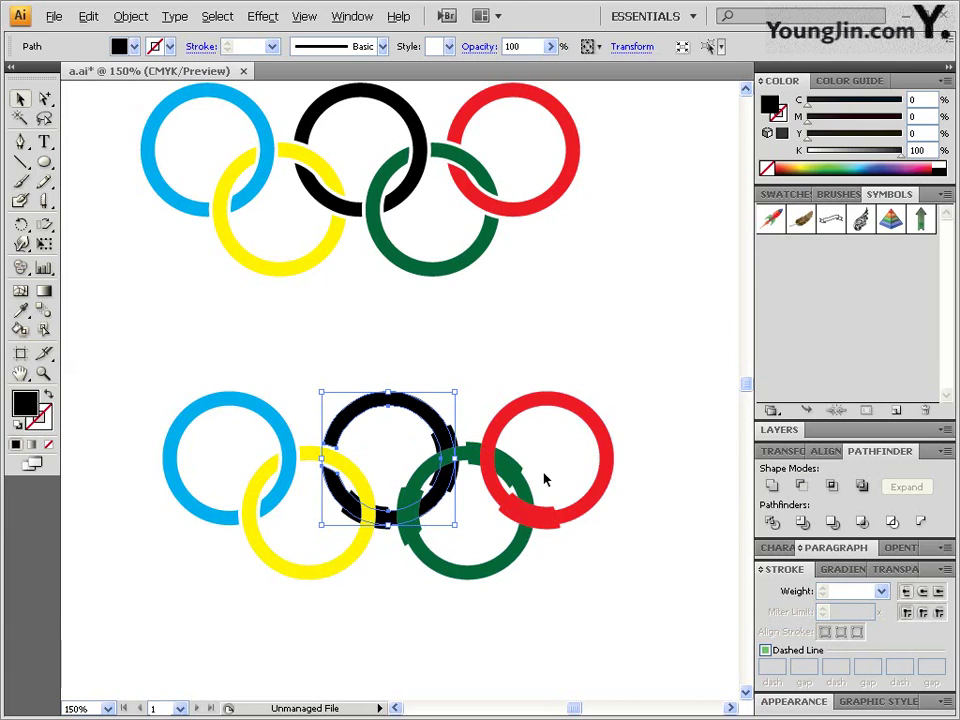
{"action": "left_click", "coordinate": [553, 600]}
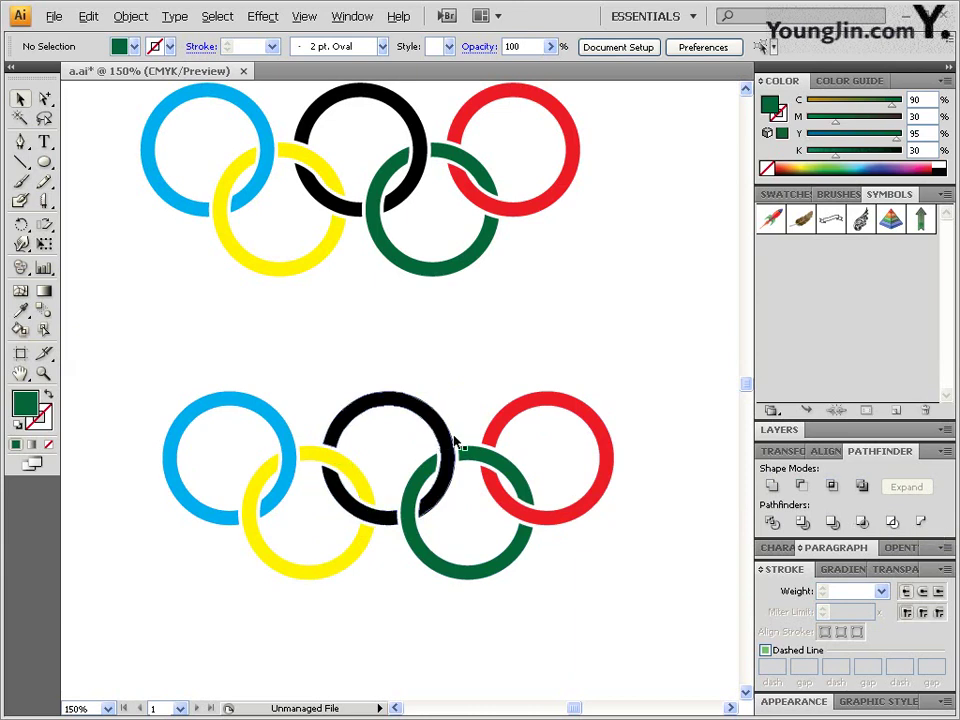
- At the pink flower sample, show the rulers and place a horizontal guide below it and a vertical guide through its centre
{"action": "key", "text": "space"}
{"action": "left_click_drag", "start_coordinate": [454, 446], "coordinate": [410, 437]}
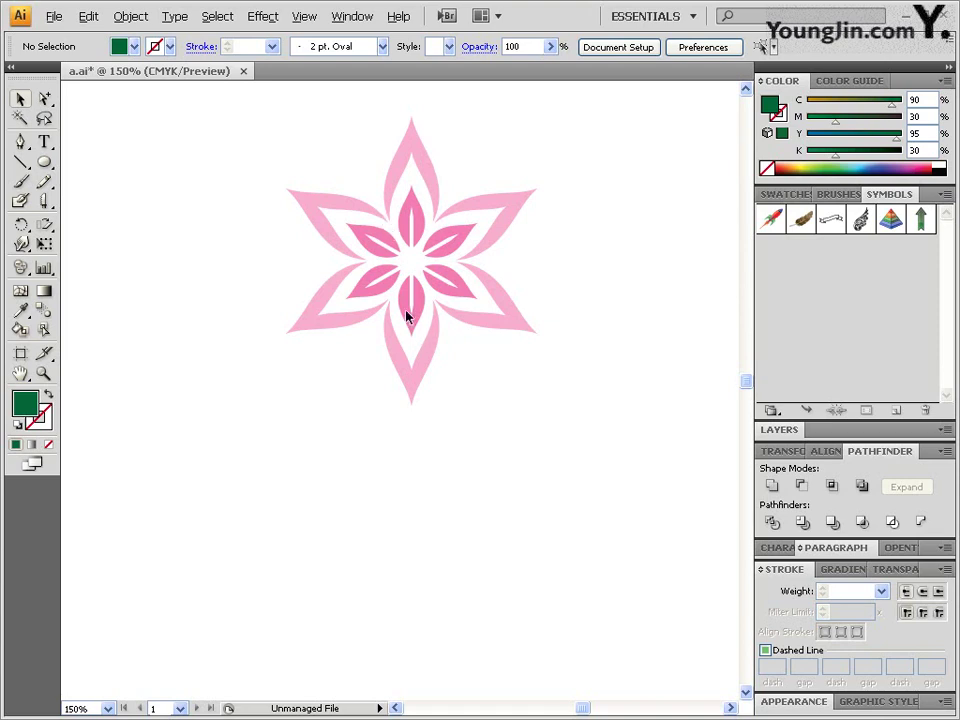
{"action": "left_click_drag", "start_coordinate": [420, 381], "coordinate": [412, 320]}
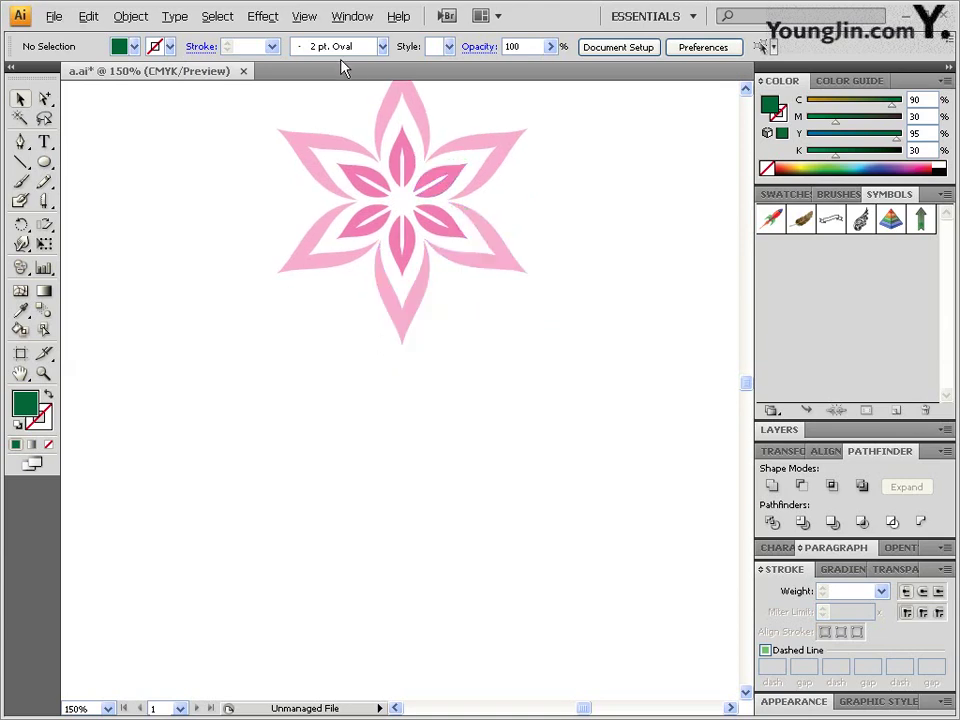
{"action": "left_click", "coordinate": [305, 16]}
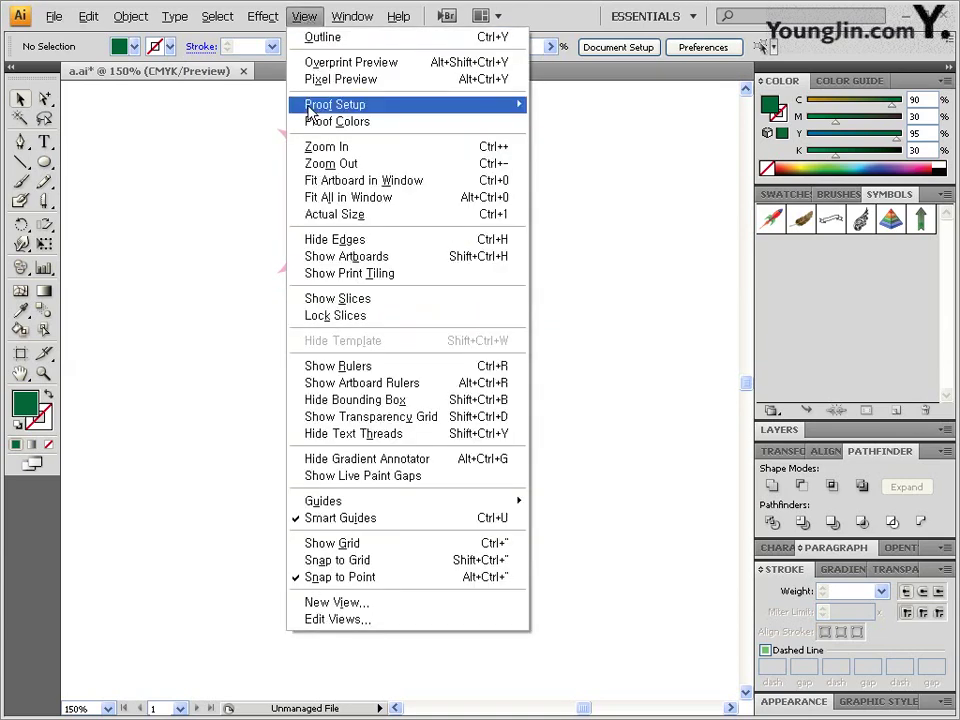
{"action": "left_click", "coordinate": [350, 367]}
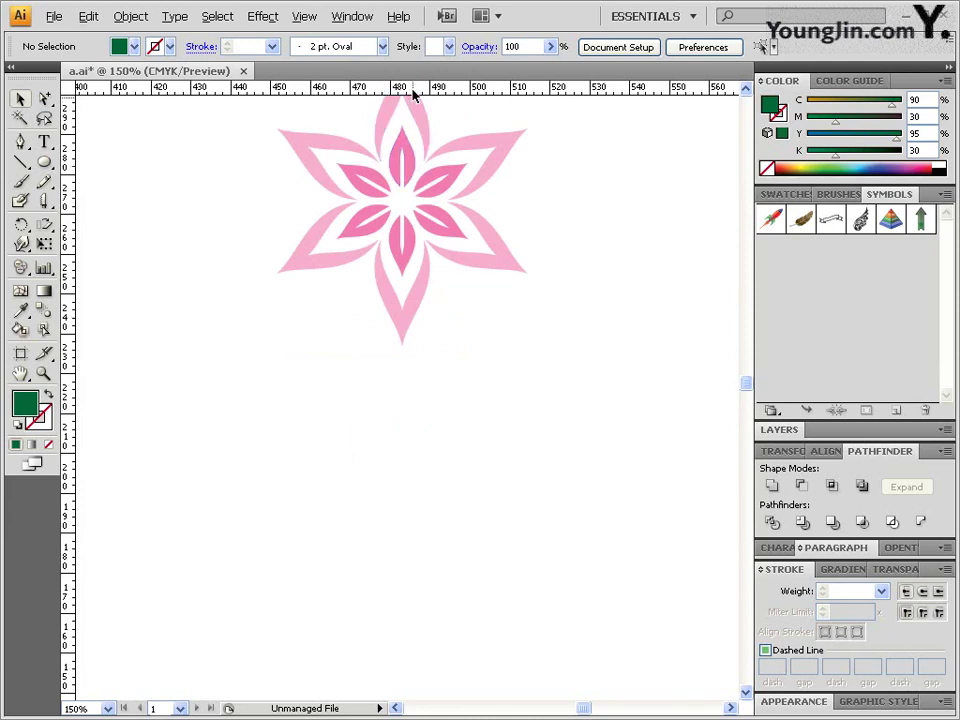
{"action": "left_click_drag", "start_coordinate": [414, 92], "coordinate": [426, 560]}
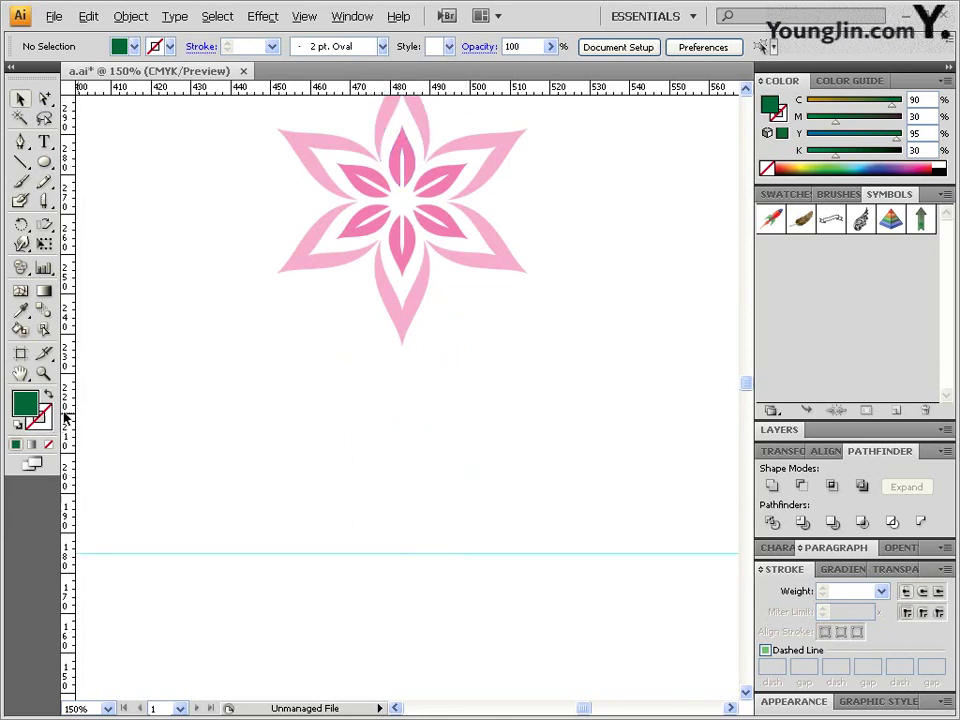
{"action": "left_click_drag", "start_coordinate": [64, 414], "coordinate": [400, 460]}
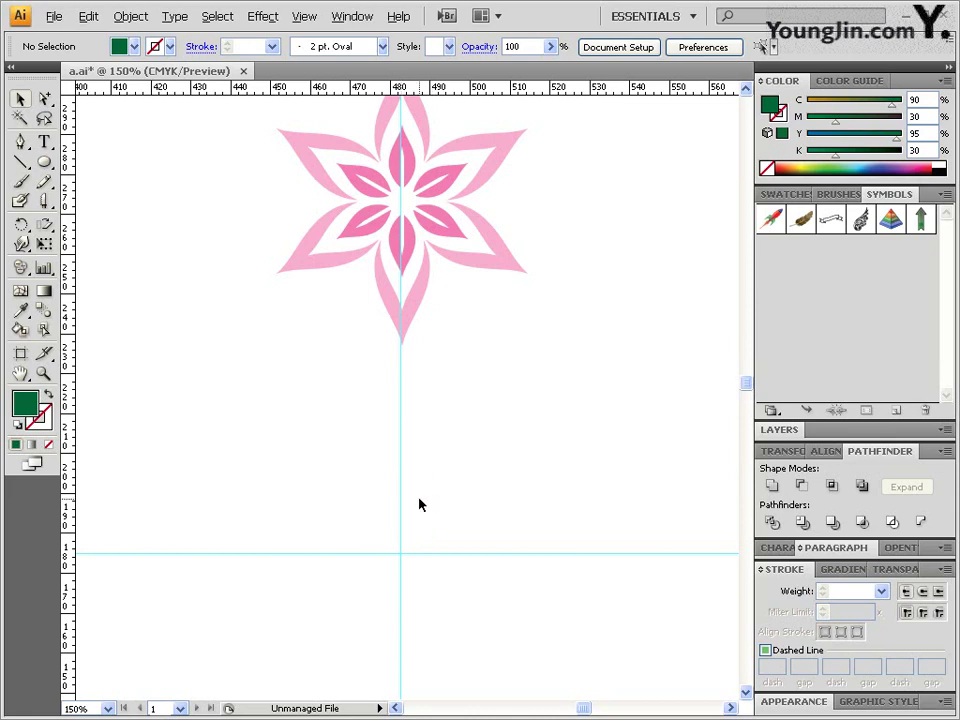
- Unlock the guides
{"action": "left_click", "coordinate": [304, 17]}
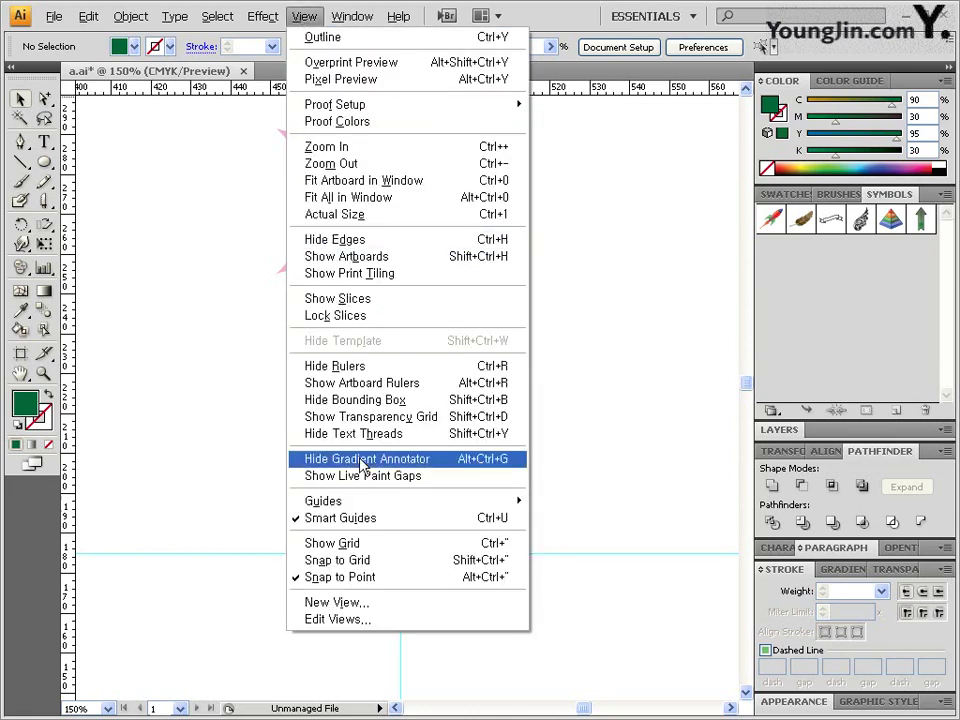
{"action": "mouse_move", "coordinate": [520, 501]}
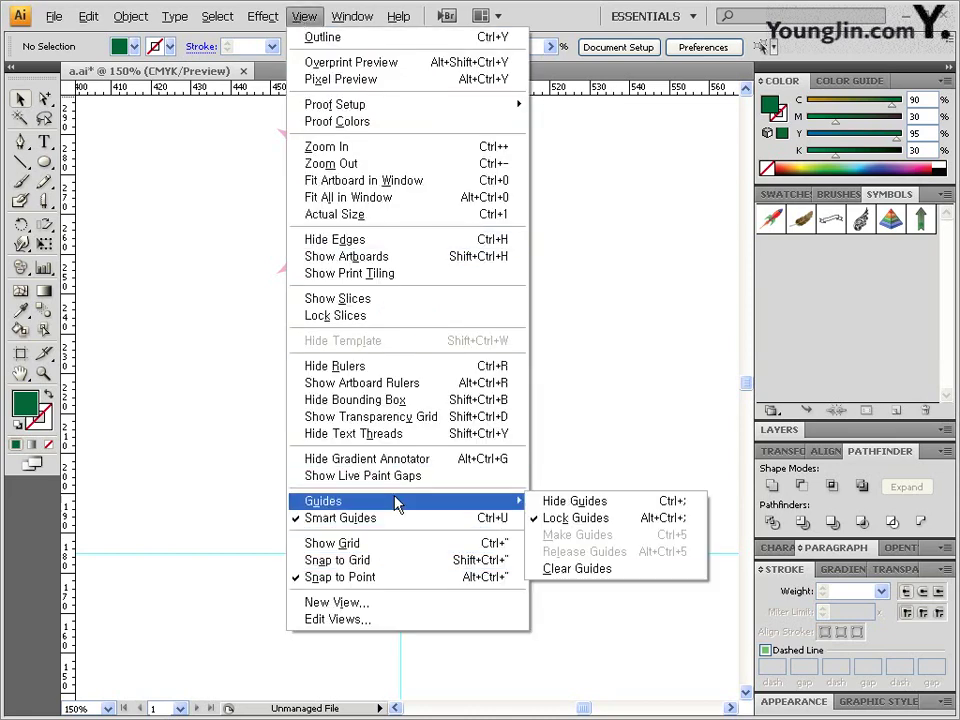
{"action": "left_click", "coordinate": [588, 519]}
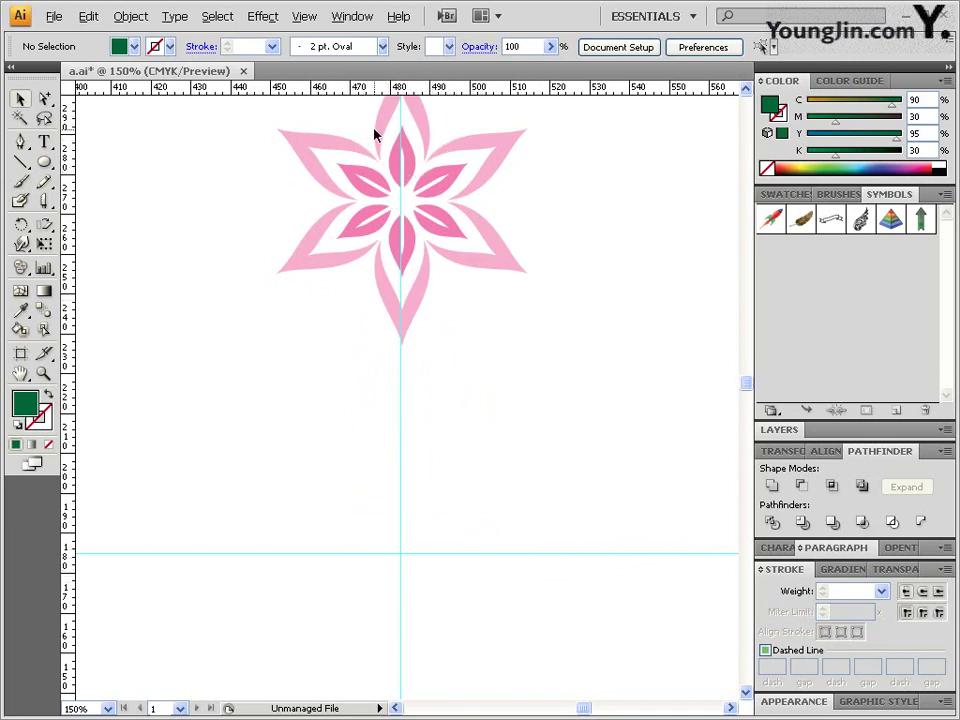
- Create a copy of the vertical guide rotated -30° about the intersection of the two guides
{"action": "left_click", "coordinate": [400, 490]}
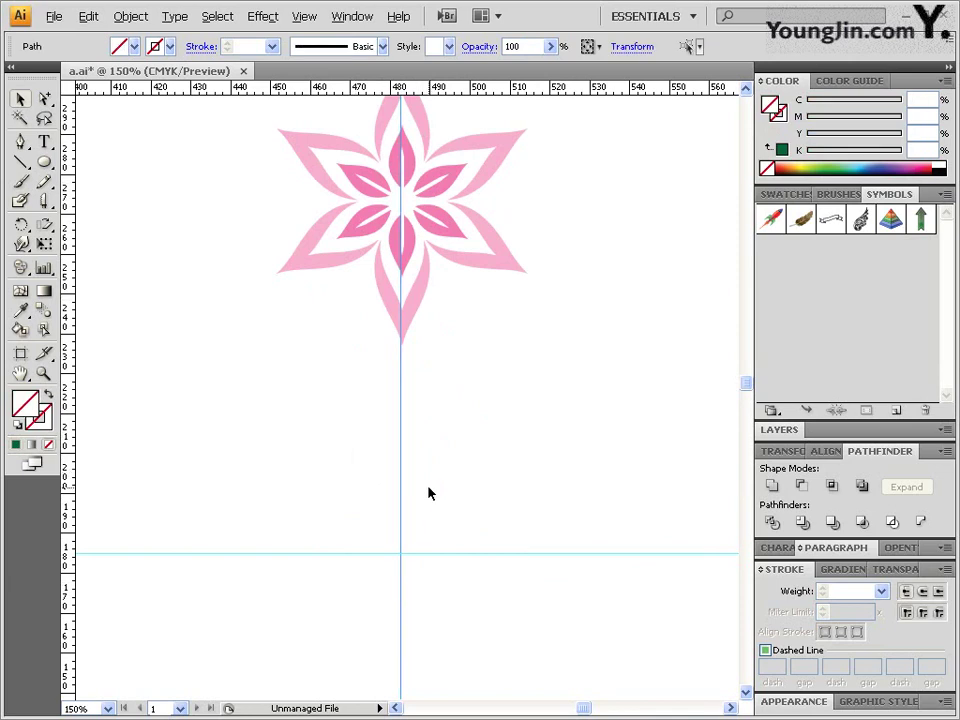
{"action": "left_click", "coordinate": [24, 228]}
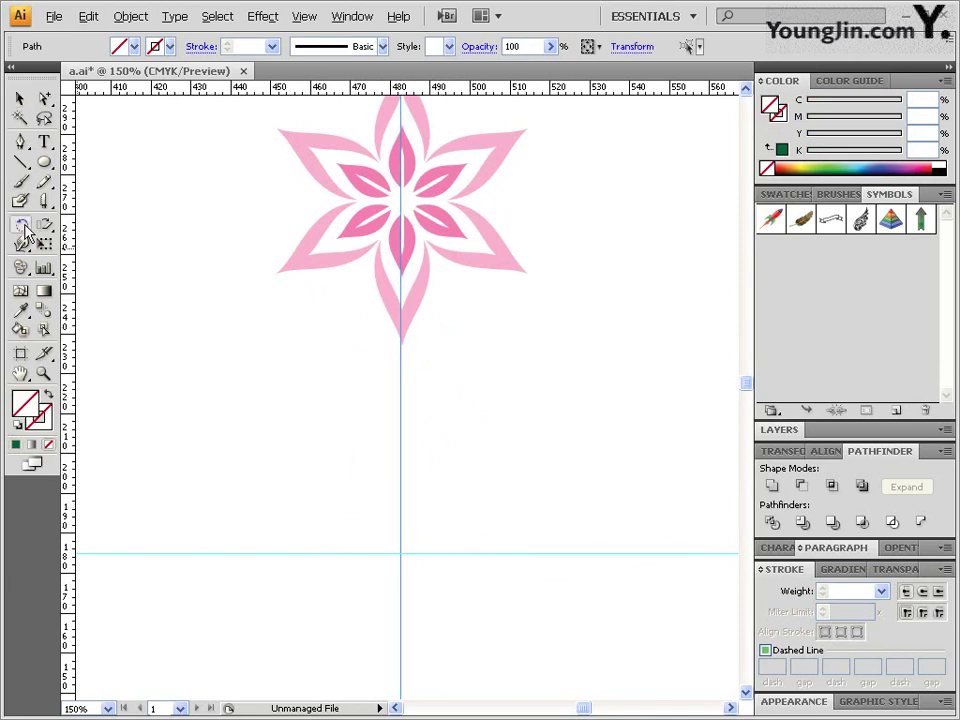
{"action": "left_click", "coordinate": [400, 552], "text": "alt"}
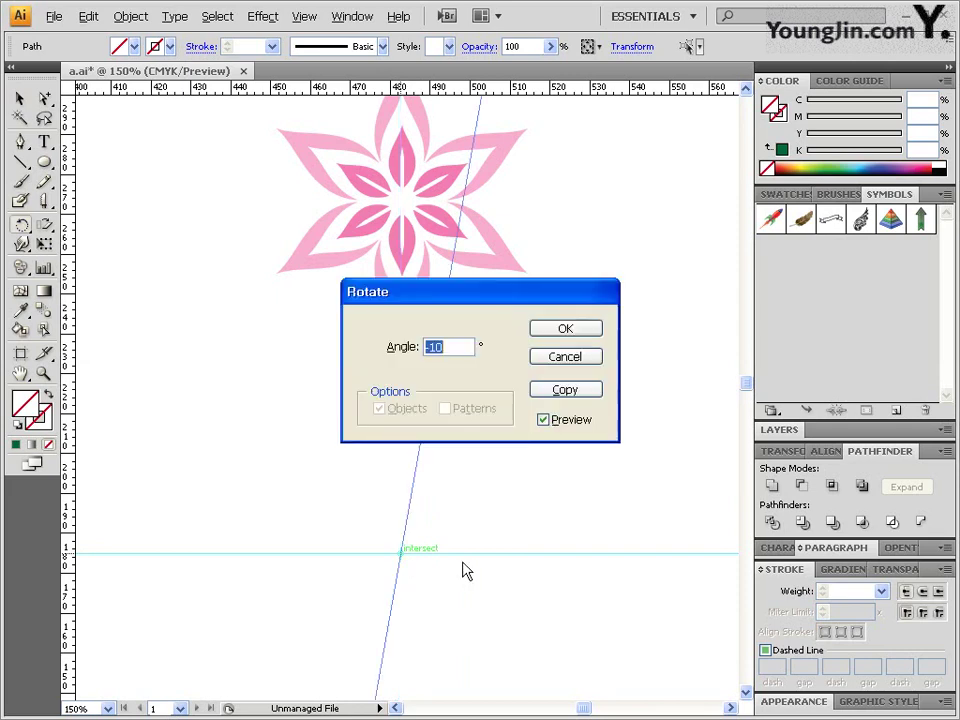
{"action": "type", "text": "-30"}
{"action": "left_click", "coordinate": [566, 390]}
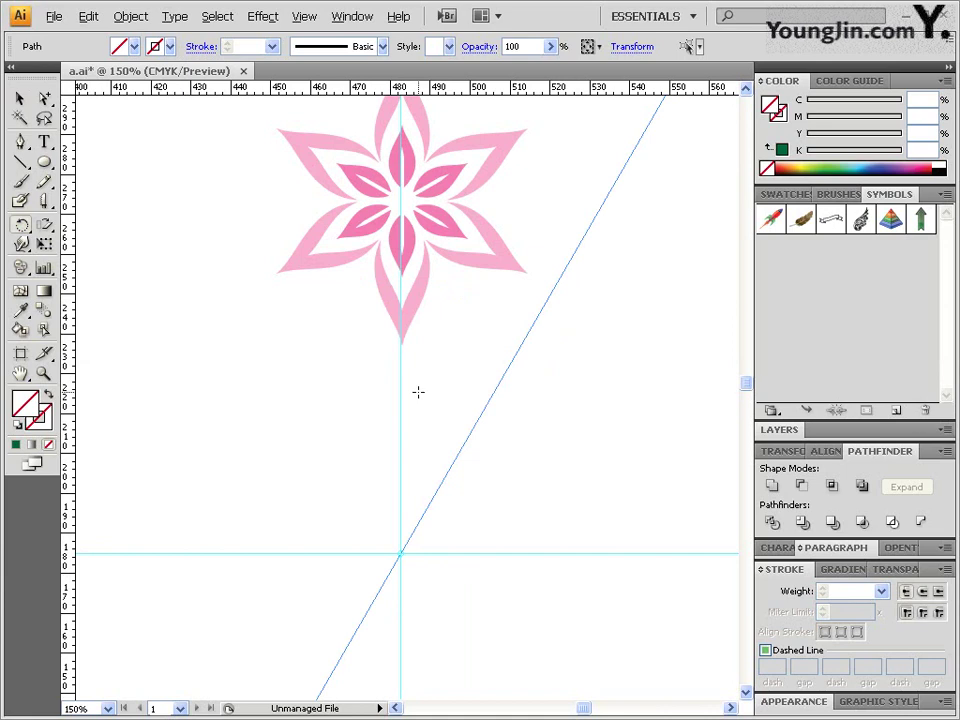
- Create a copy of the vertical guide rotated 30° about the intersection of the guides
{"action": "key", "text": "a"}
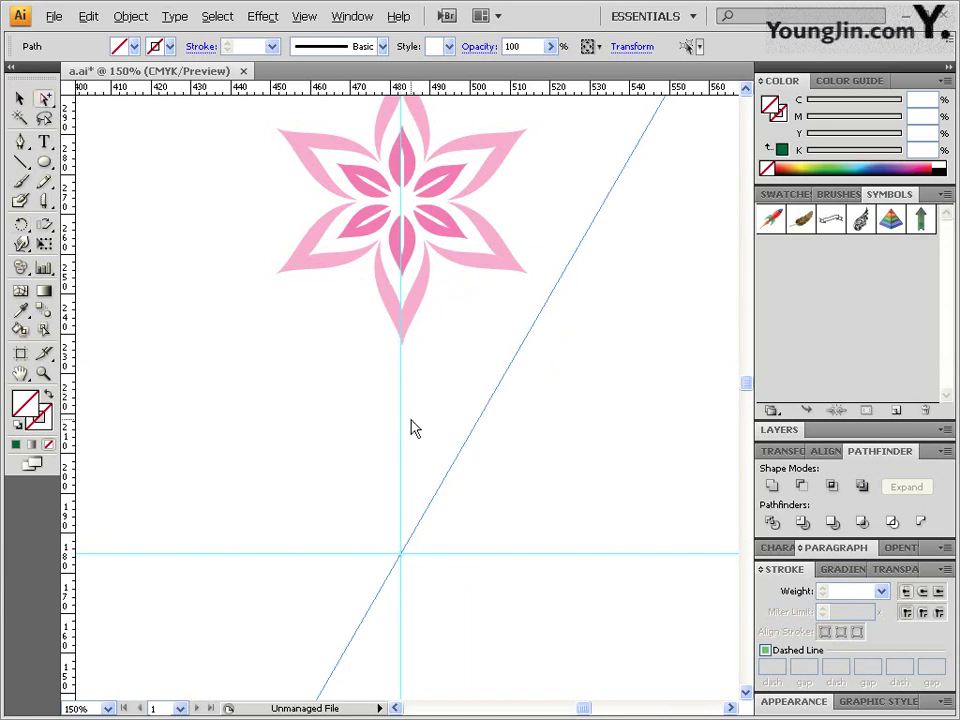
{"action": "left_click", "coordinate": [400, 422]}
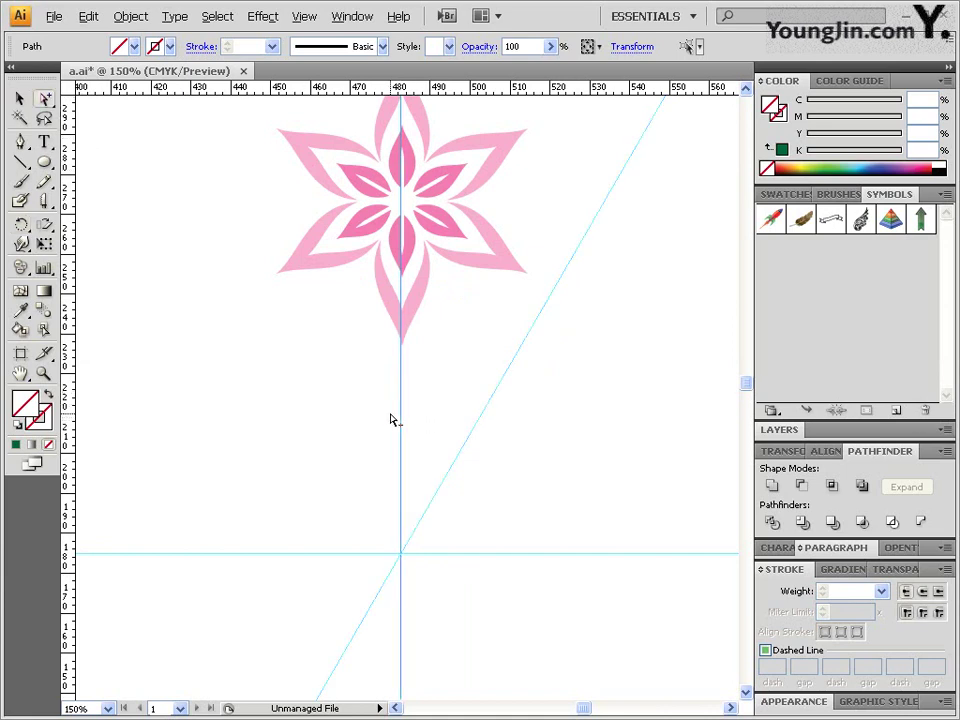
{"action": "left_click", "coordinate": [20, 224]}
{"action": "left_click", "coordinate": [400, 552]}
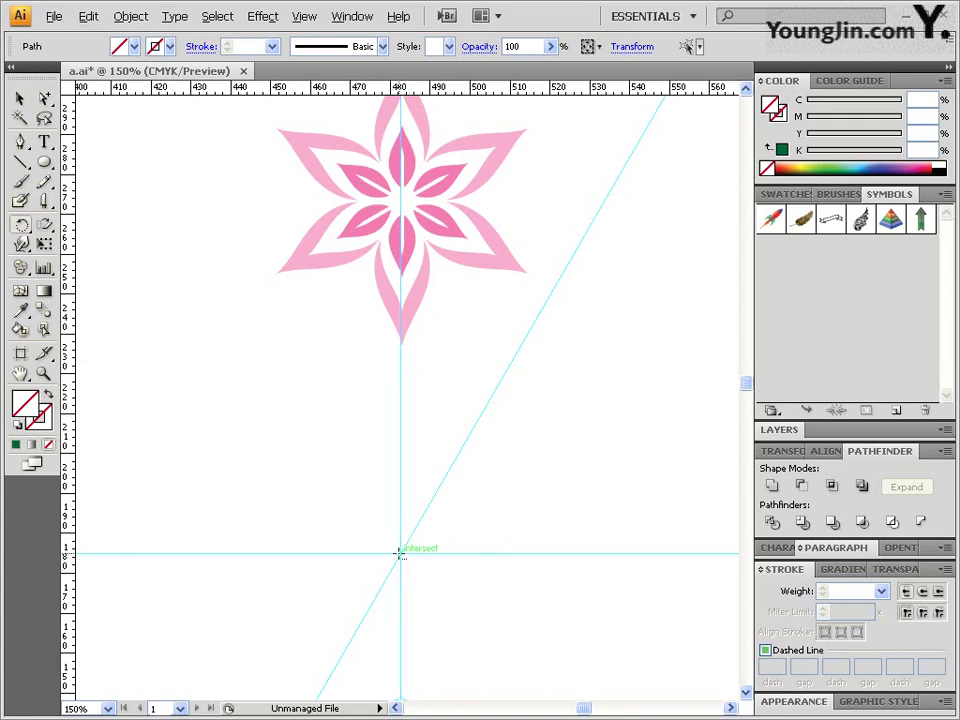
{"action": "left_click", "coordinate": [400, 552], "text": "alt"}
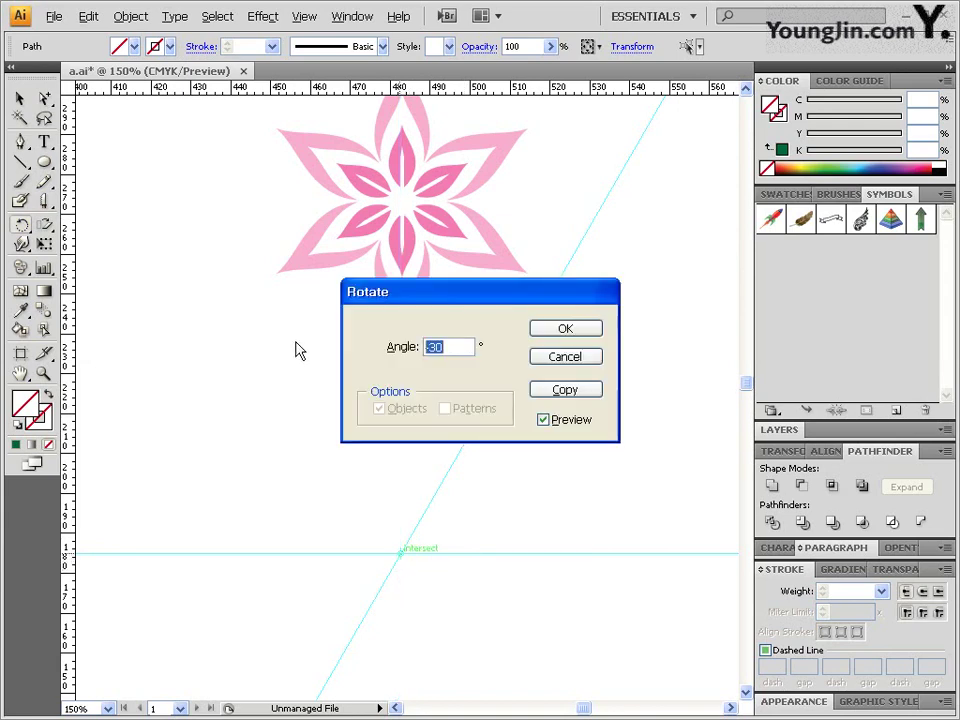
{"action": "type", "text": "3"}
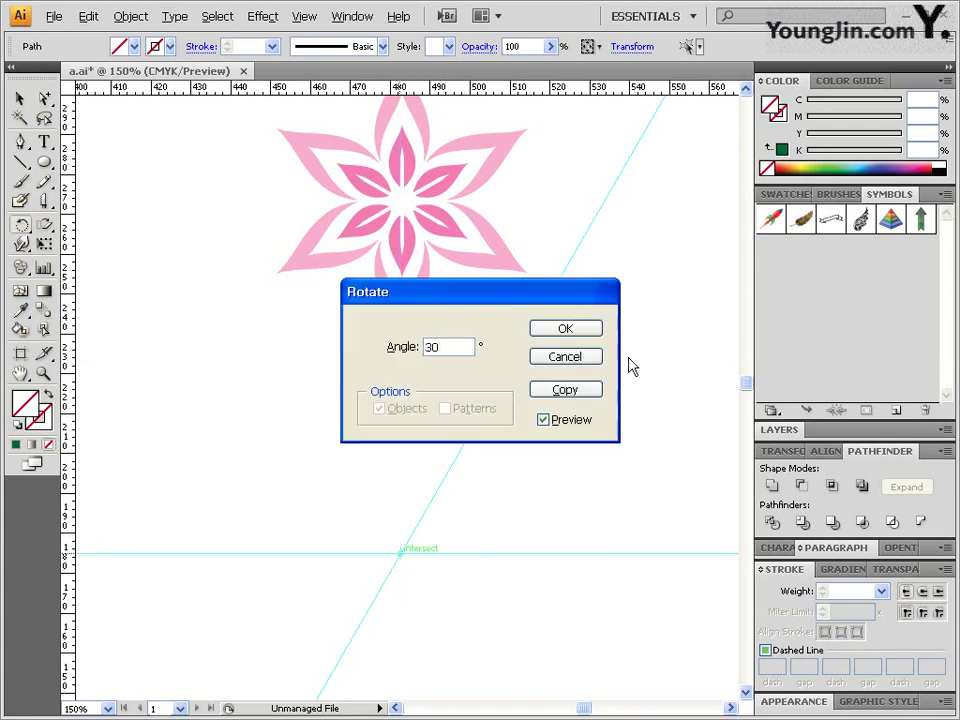
{"action": "left_click", "coordinate": [565, 389]}
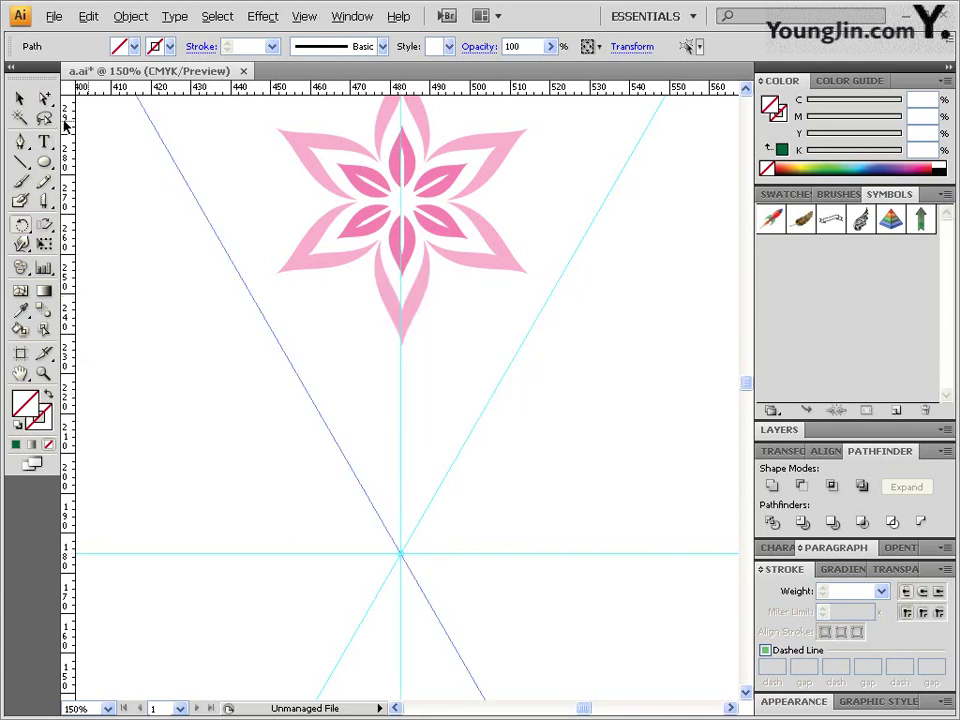
- Lock the guides
{"action": "left_click", "coordinate": [44, 98]}
{"action": "left_click", "coordinate": [304, 16]}
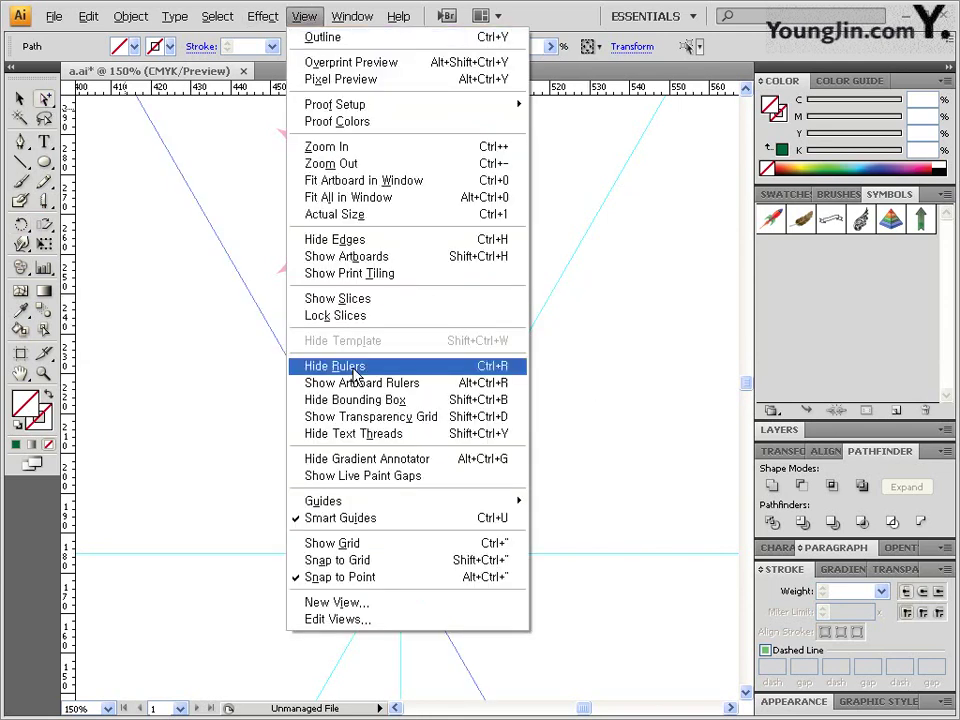
{"action": "mouse_move", "coordinate": [381, 506]}
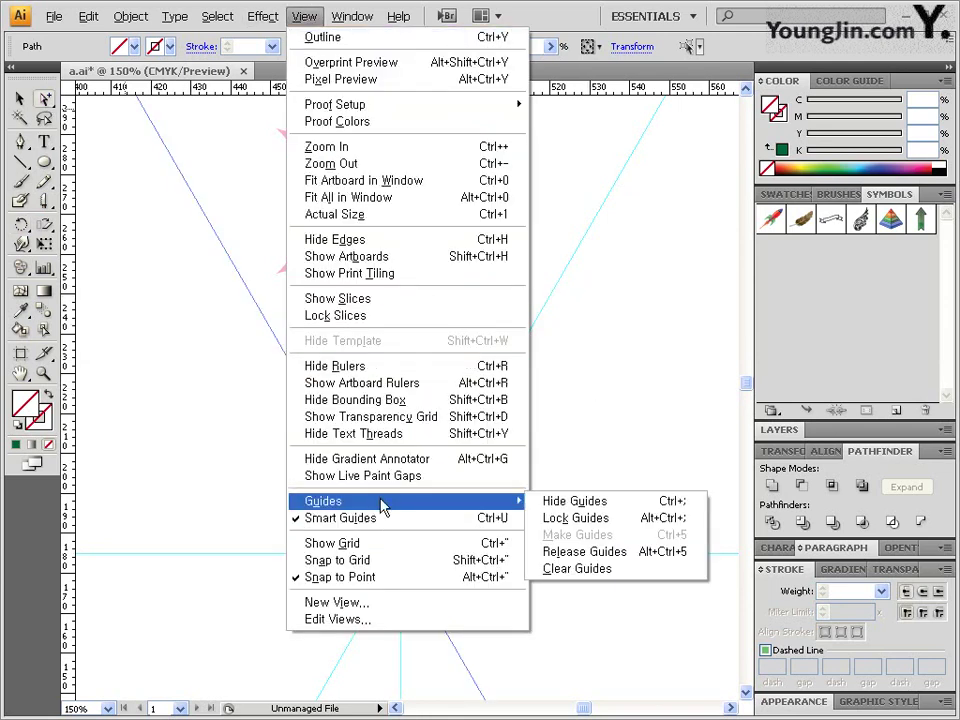
{"action": "left_click", "coordinate": [600, 519]}
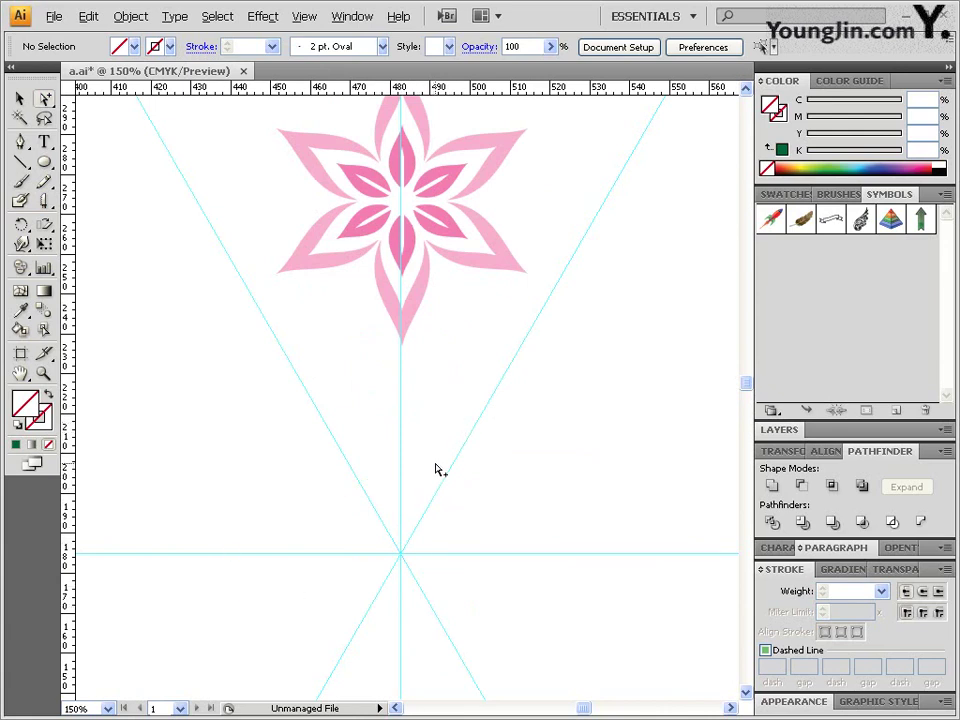
- Draw the curved left half of a petal with the Pen tool, from just above the guide intersection up the vertical guide to about Y 235.4 mm
{"action": "left_click", "coordinate": [20, 141]}
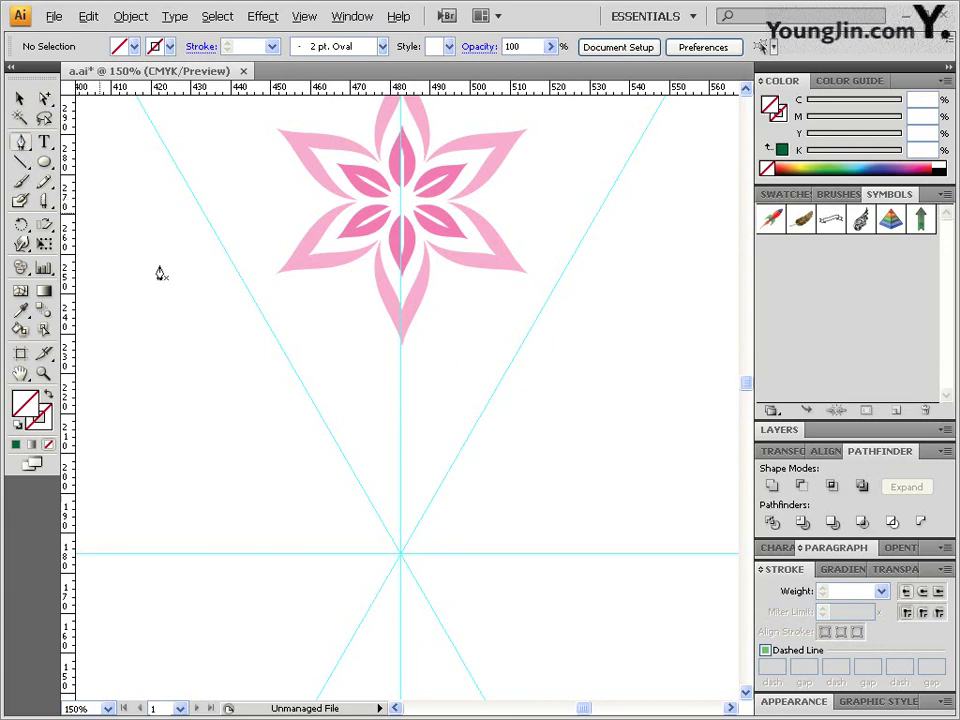
{"action": "left_click", "coordinate": [397, 543]}
{"action": "left_click_drag", "start_coordinate": [356, 455], "coordinate": [355, 401]}
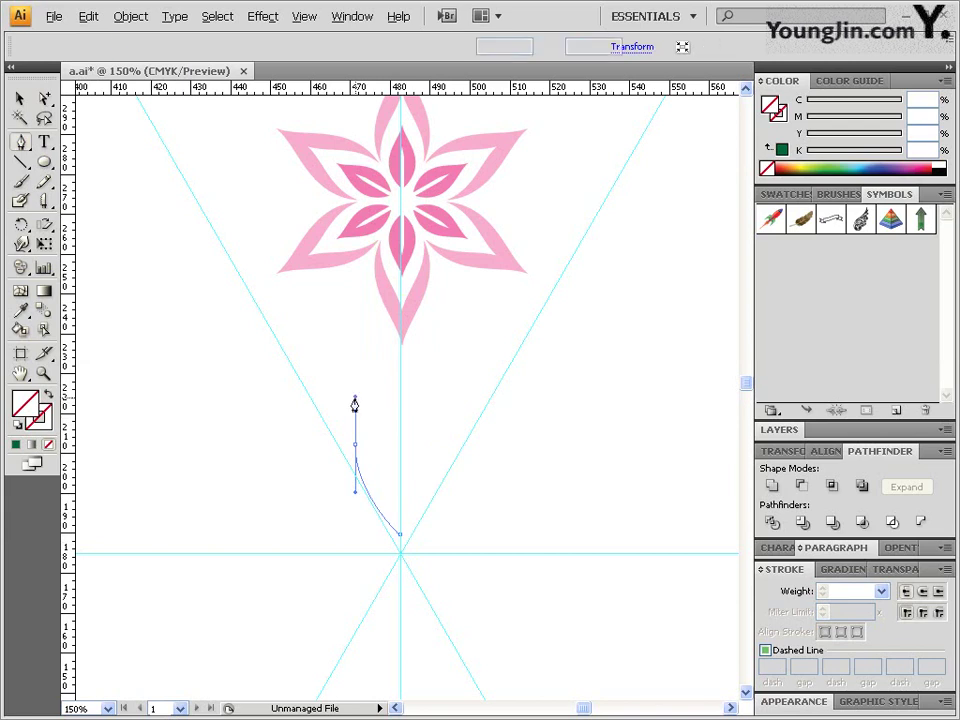
{"action": "left_click_drag", "start_coordinate": [400, 352], "coordinate": [403, 317]}
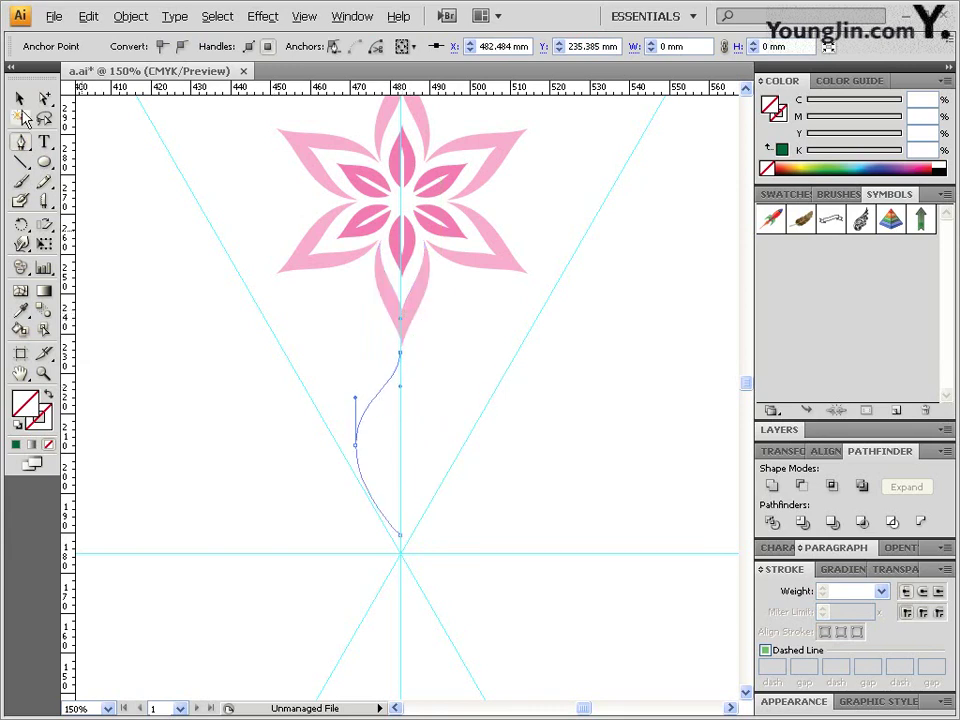
- Move the half petal's middle anchor to about X 473.3 mm, Y 209 mm, and lengthen the tip anchor's lower handle along the vertical guide
{"action": "left_click_drag", "start_coordinate": [44, 98], "coordinate": [66, 103]}
{"action": "left_click_drag", "start_coordinate": [358, 450], "coordinate": [363, 457]}
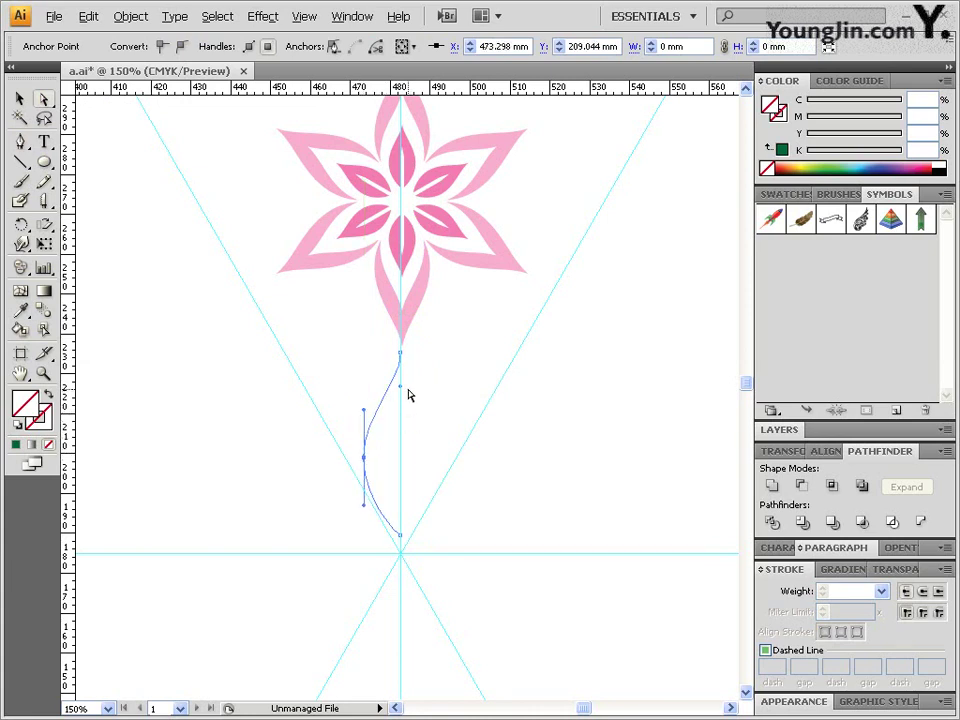
{"action": "left_click_drag", "start_coordinate": [400, 386], "coordinate": [400, 400]}
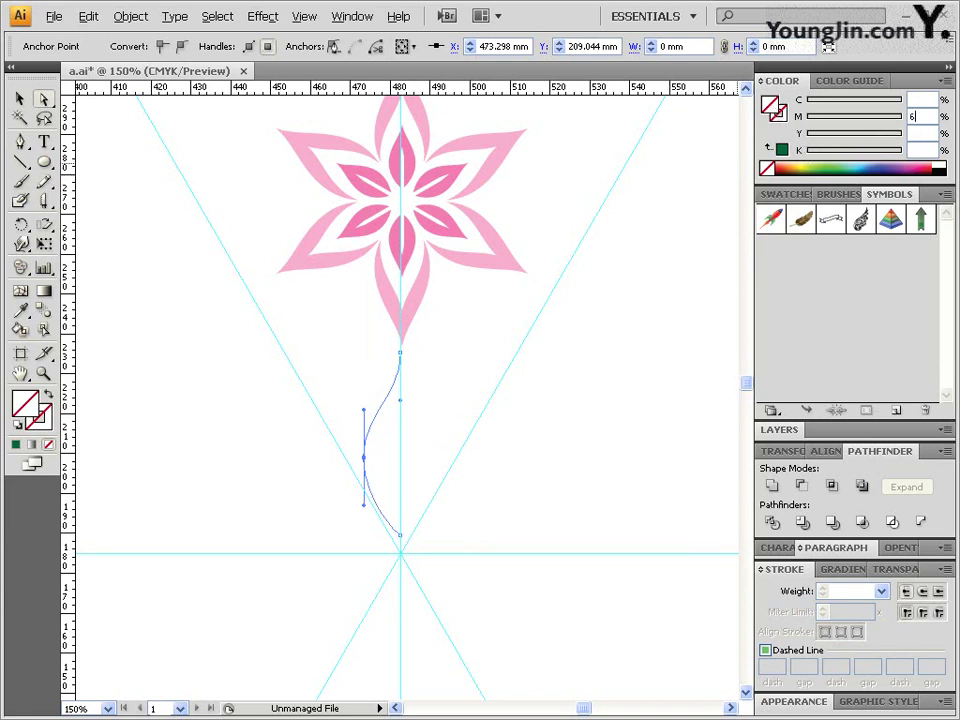
- Fill the half petal with pink: C 0, M 65, Y 0, K 0
{"action": "key", "text": "Return"}
{"action": "double_click", "coordinate": [922, 99]}
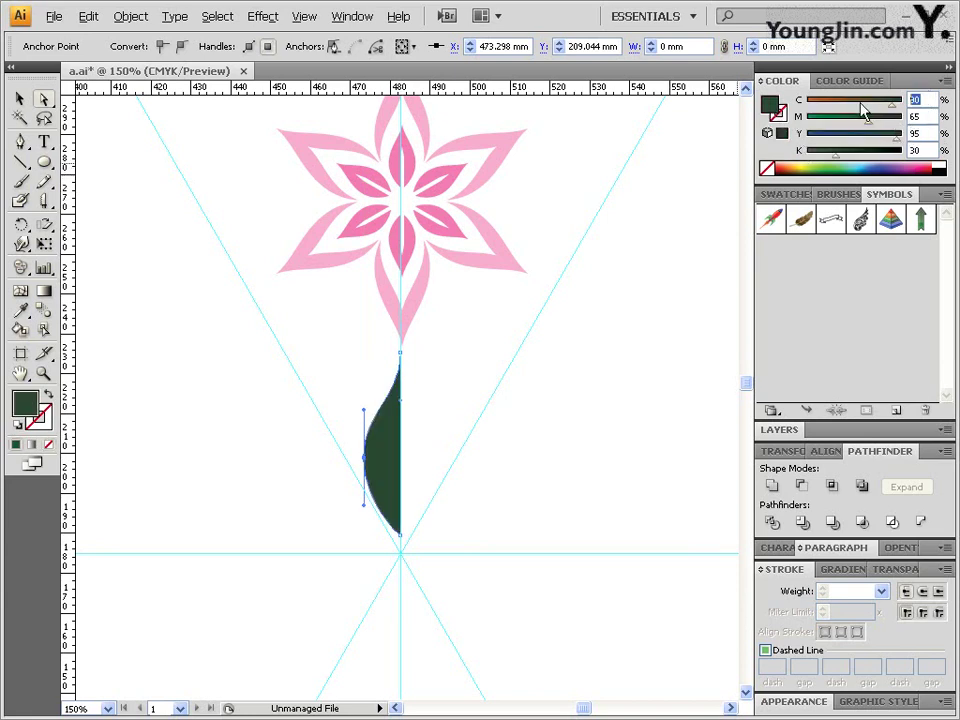
{"action": "type", "text": "0"}
{"action": "left_click", "coordinate": [912, 133]}
{"action": "type", "text": "0"}
{"action": "key", "text": "Tab"}
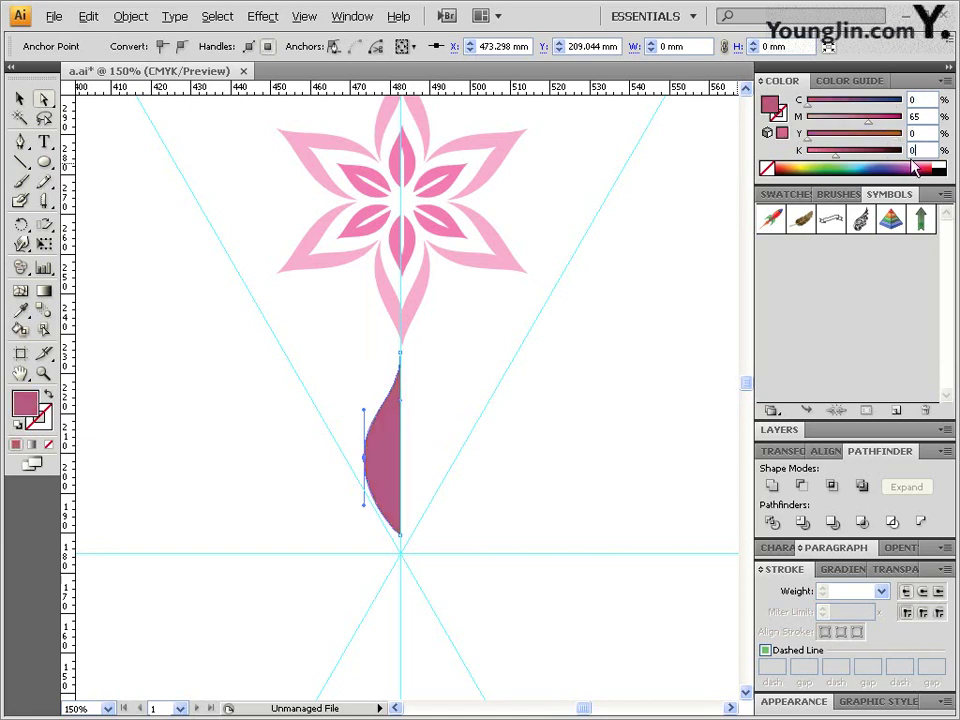
{"action": "type", "text": "0"}
{"action": "key", "text": "Return"}
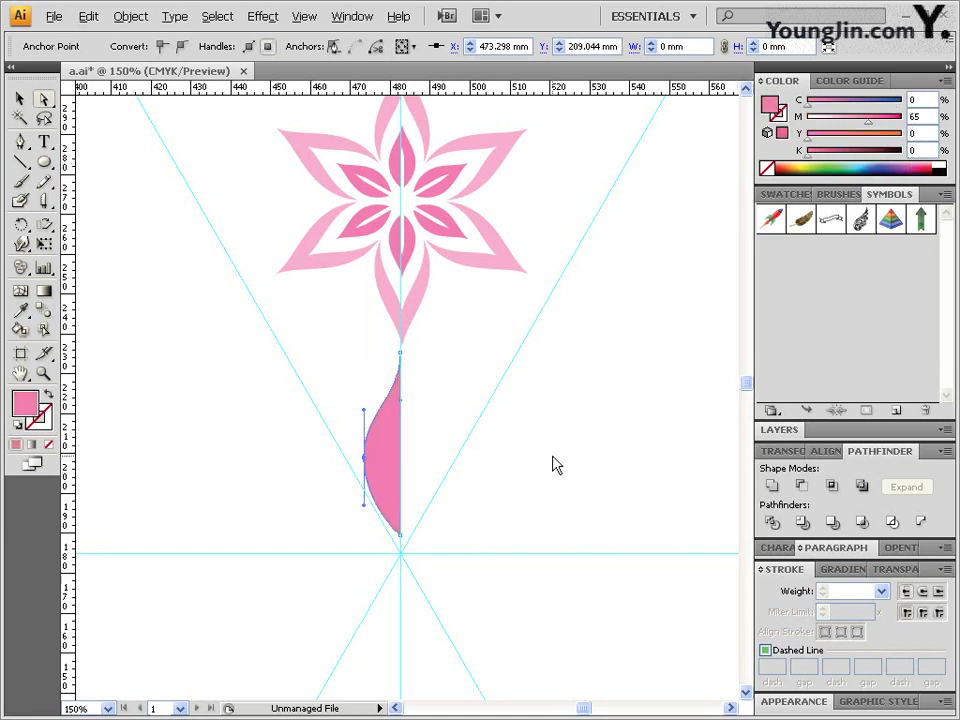
- Reflect a copy of the half petal across the vertical guide to form the petal's right half
{"action": "left_click", "coordinate": [19, 99]}
{"action": "left_click", "coordinate": [390, 447]}
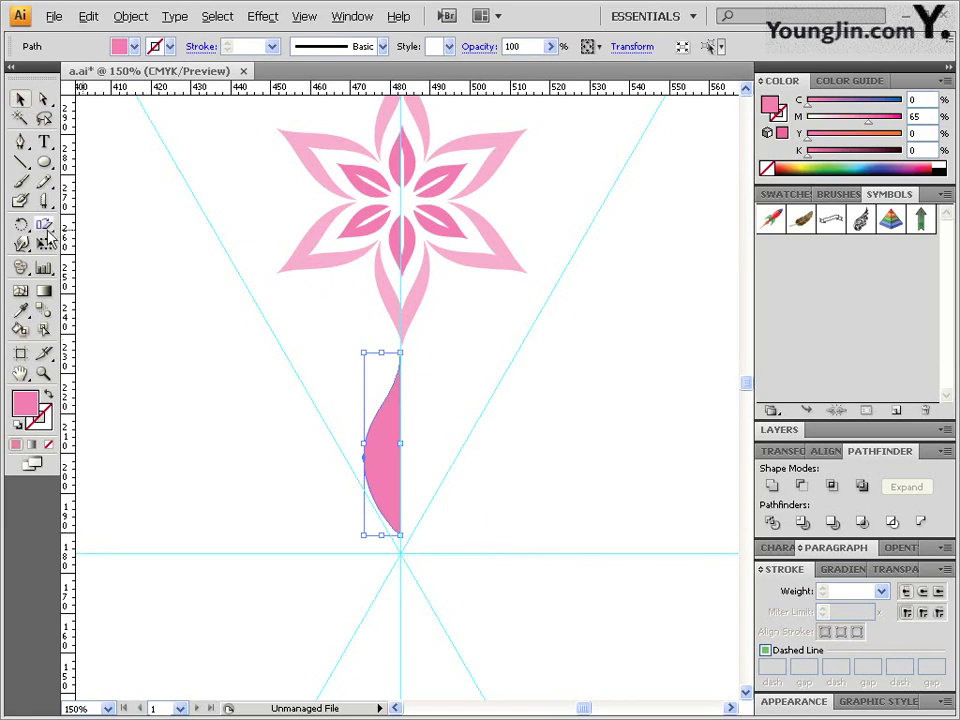
{"action": "left_click_drag", "start_coordinate": [21, 225], "coordinate": [75, 255]}
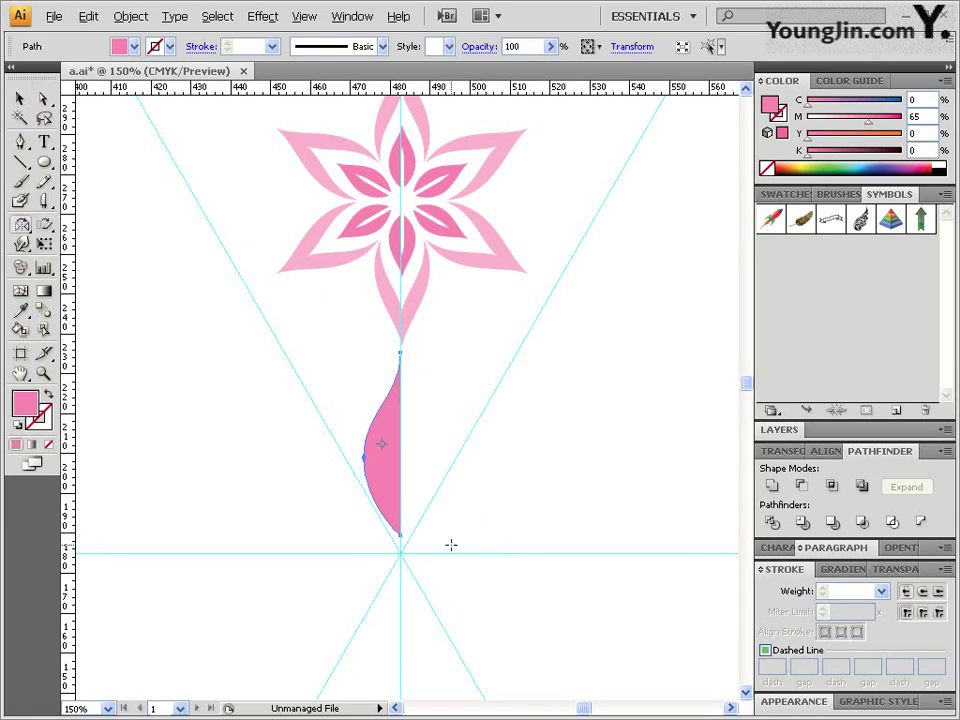
{"action": "left_click", "coordinate": [399, 453], "text": "alt"}
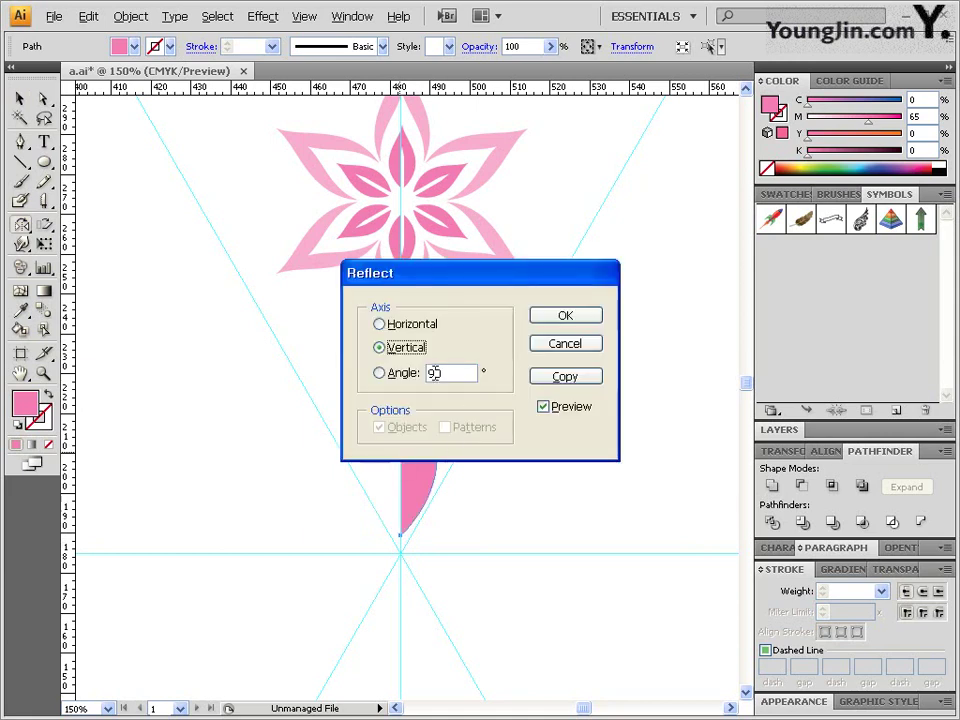
{"action": "left_click", "coordinate": [566, 377]}
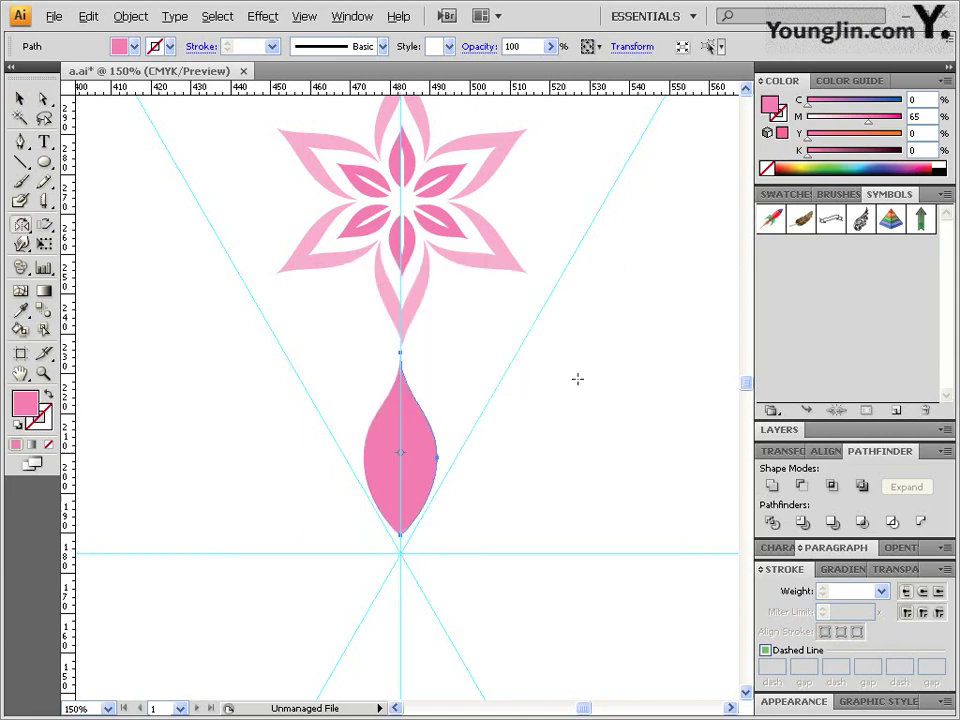
- Average the two halves' endpoints at the petal's upper tip and join them as a corner point
{"action": "left_click", "coordinate": [44, 98]}
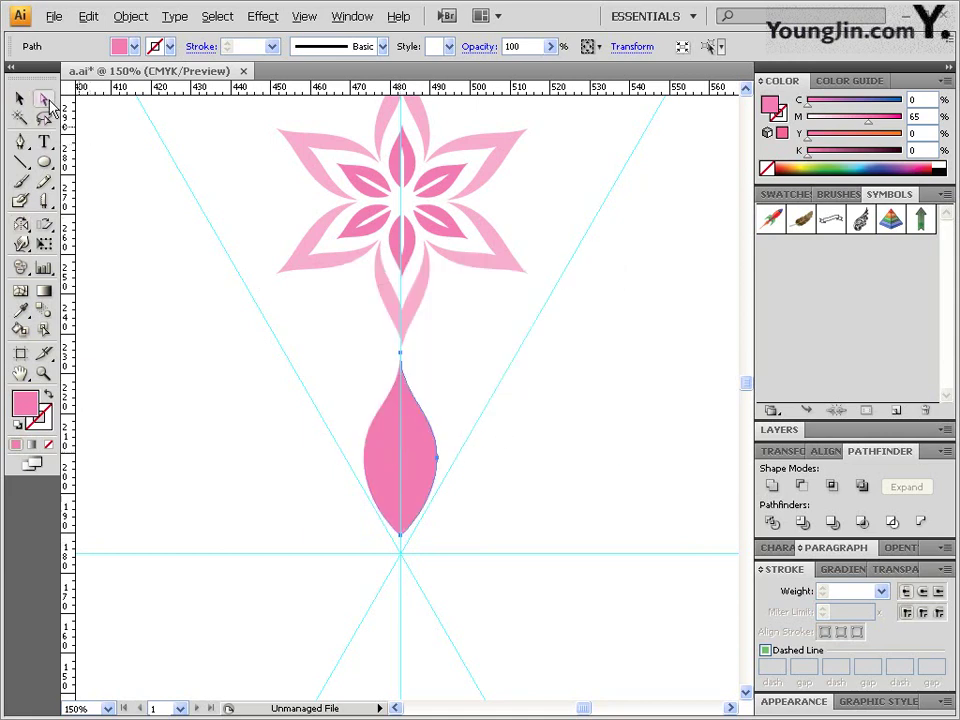
{"action": "left_click", "coordinate": [386, 533]}
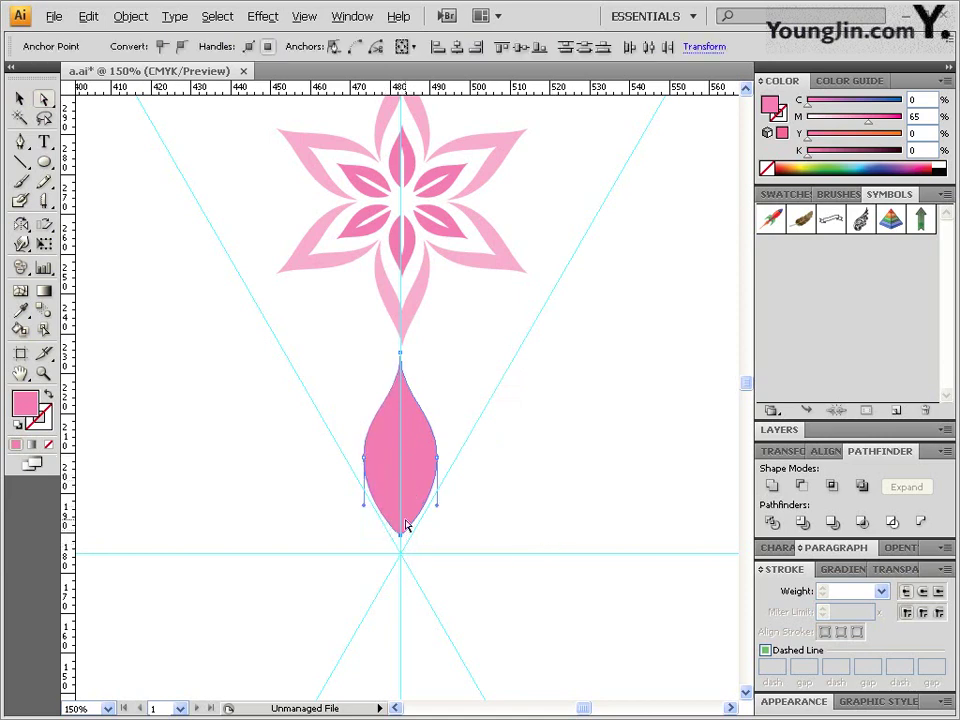
{"action": "left_click", "coordinate": [388, 510]}
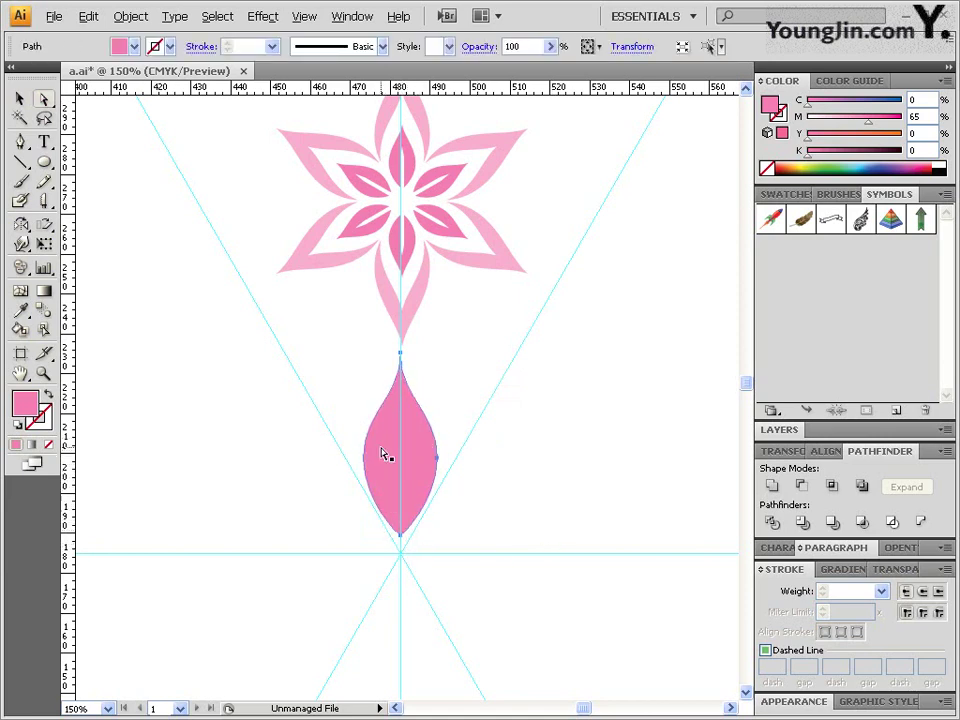
{"action": "left_click", "coordinate": [382, 452]}
{"action": "left_click", "coordinate": [393, 450]}
{"action": "left_click_drag", "start_coordinate": [380, 342], "coordinate": [422, 366]}
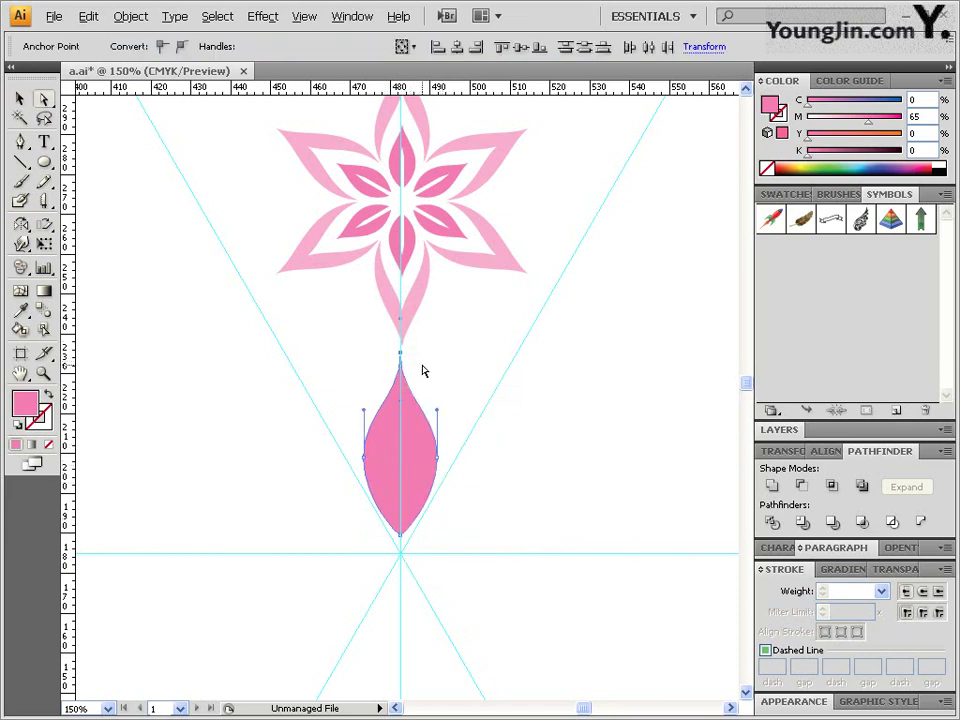
{"action": "left_click", "coordinate": [130, 17]}
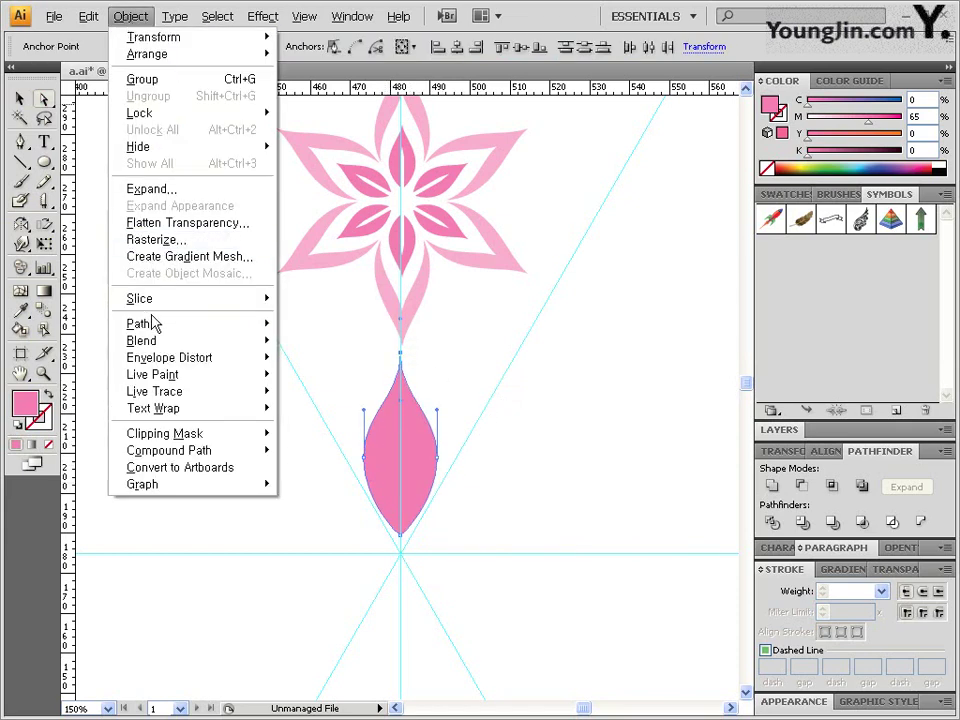
{"action": "mouse_move", "coordinate": [150, 323]}
{"action": "left_click", "coordinate": [330, 339]}
{"action": "left_click", "coordinate": [535, 344]}
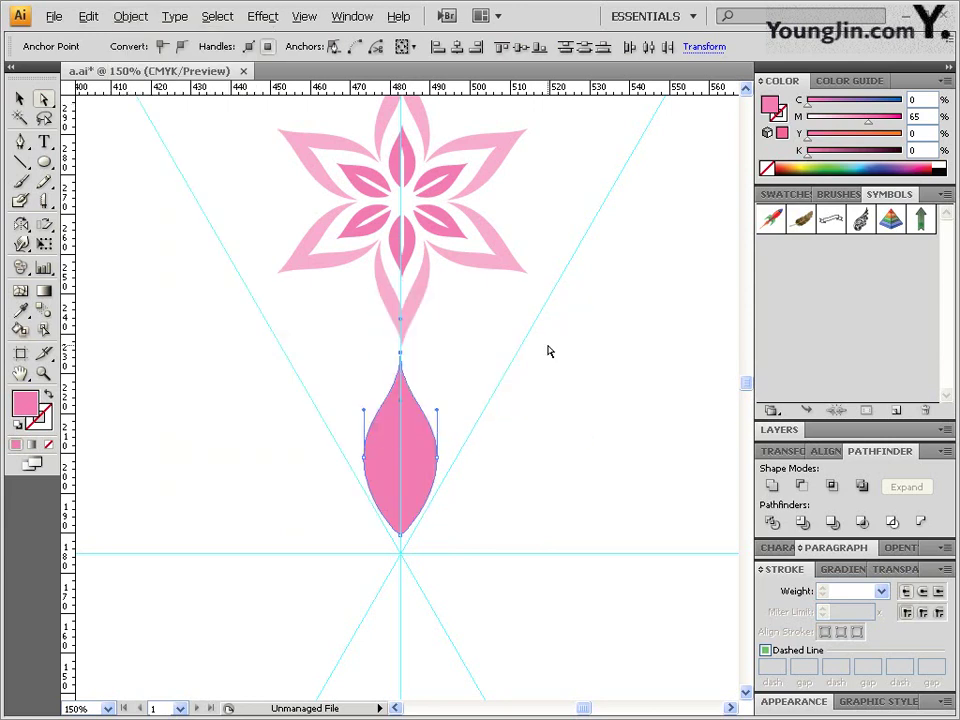
{"action": "left_click", "coordinate": [130, 17]}
{"action": "left_click", "coordinate": [326, 328]}
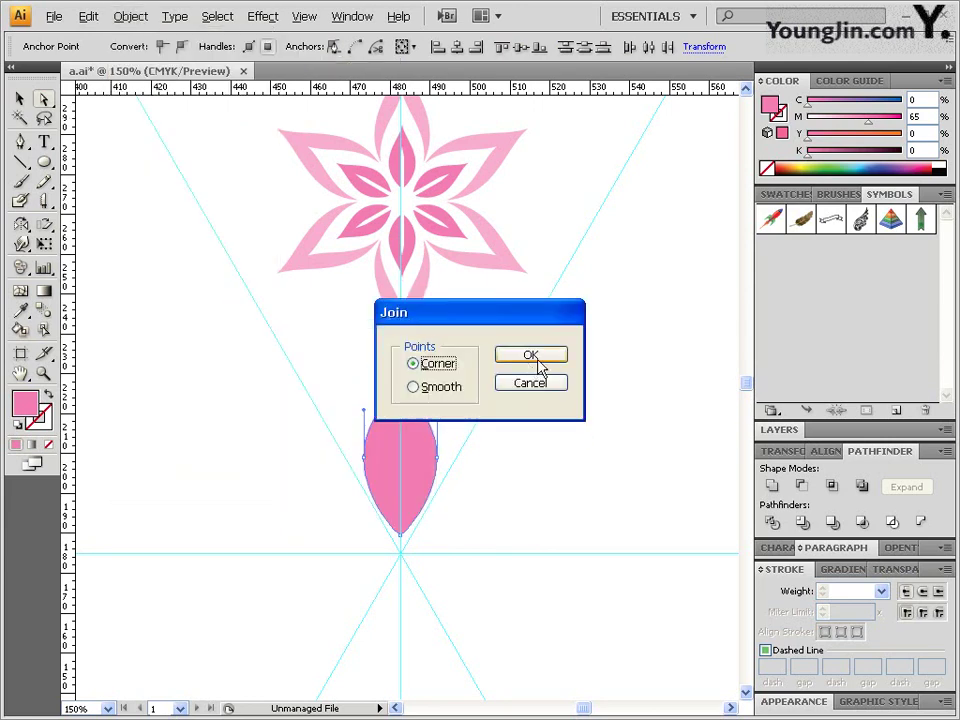
{"action": "left_click", "coordinate": [538, 362]}
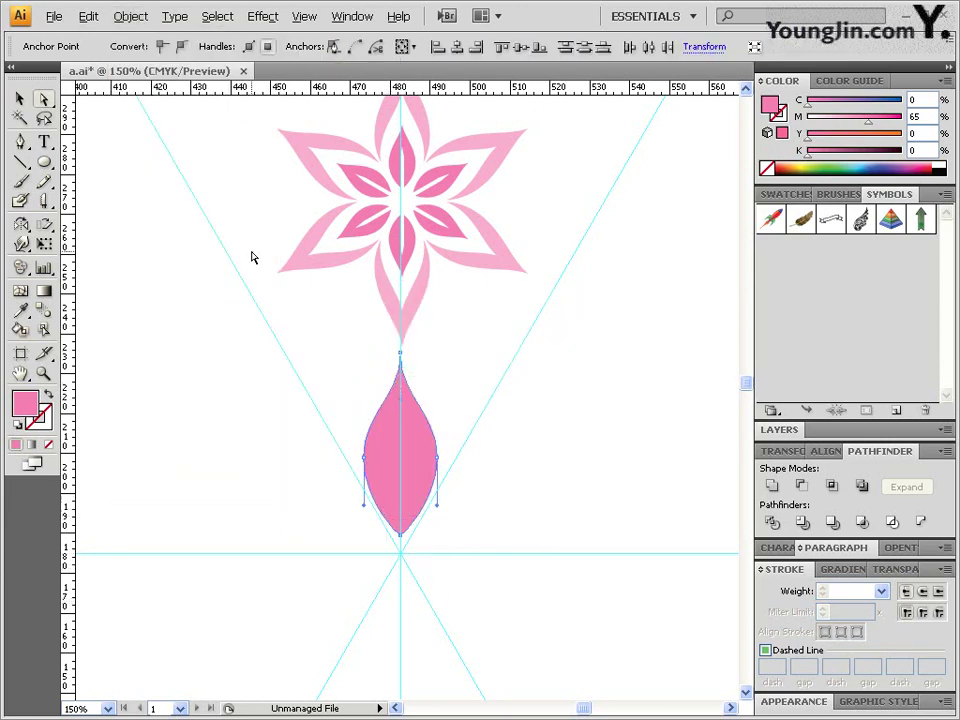
- Average the two halves' endpoints at the petal's lower tip and join them
{"action": "left_click", "coordinate": [130, 17]}
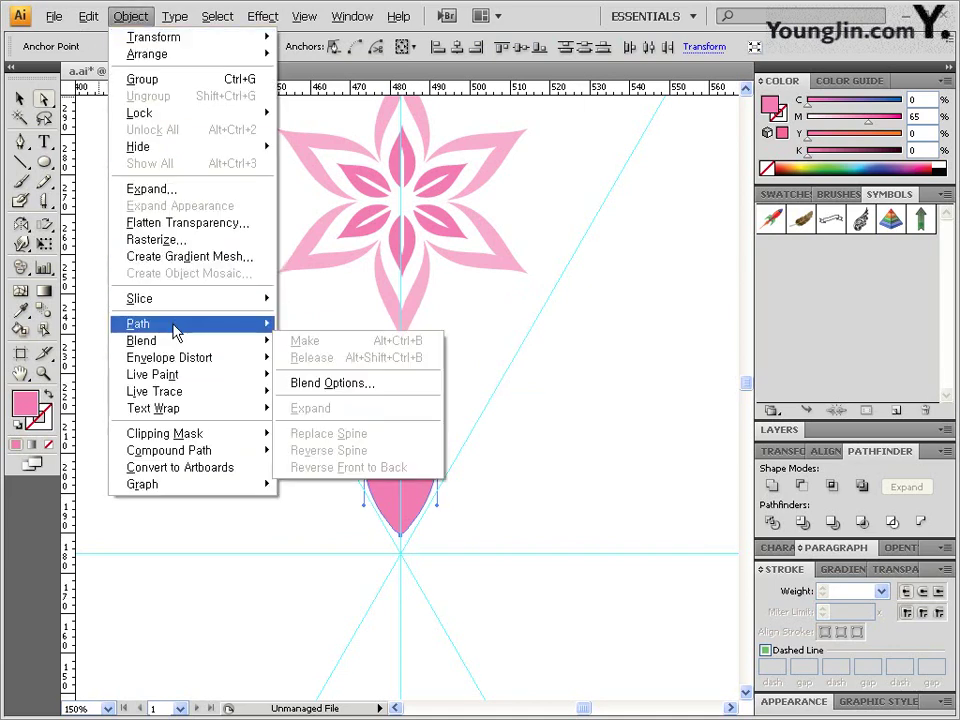
{"action": "mouse_move", "coordinate": [140, 324]}
{"action": "left_click", "coordinate": [305, 340]}
{"action": "left_click", "coordinate": [536, 344]}
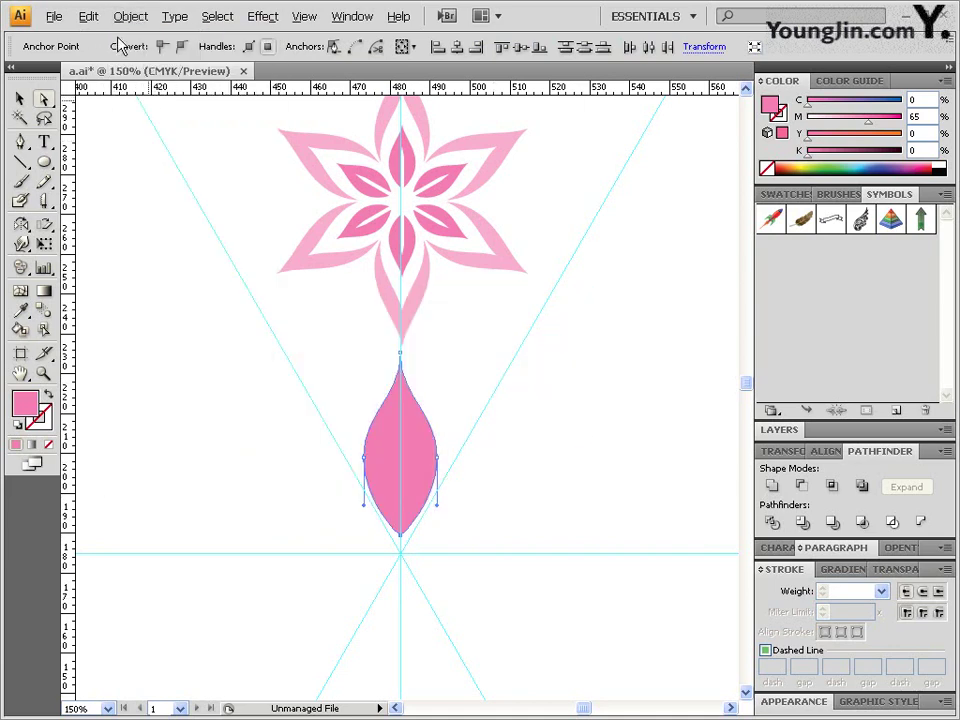
{"action": "left_click", "coordinate": [130, 16]}
{"action": "mouse_move", "coordinate": [138, 324]}
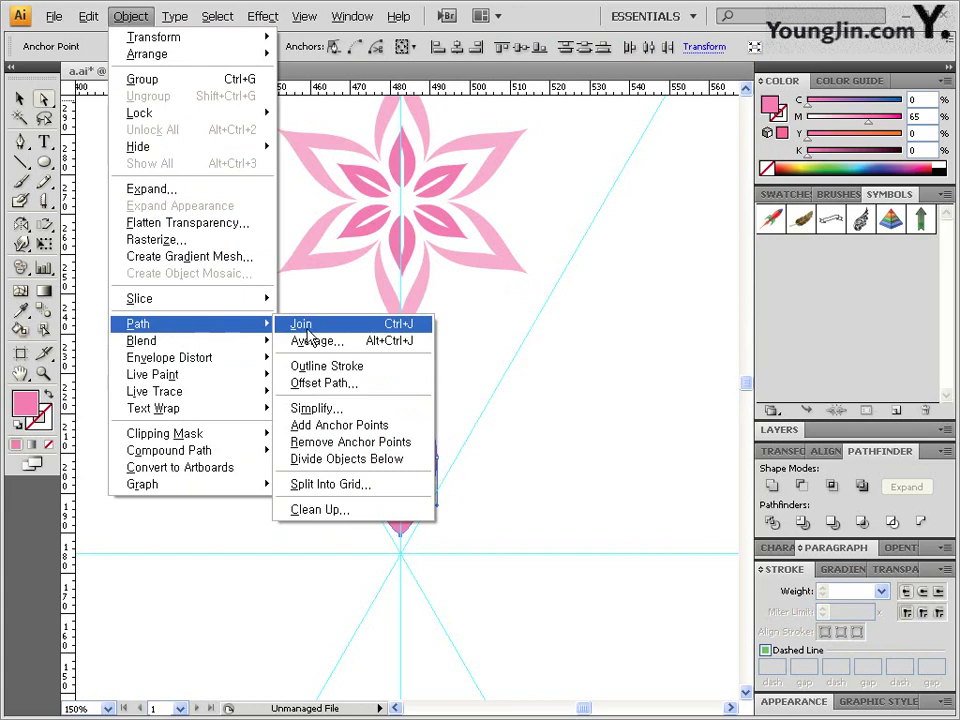
{"action": "left_click", "coordinate": [308, 335]}
{"action": "left_click", "coordinate": [536, 359]}
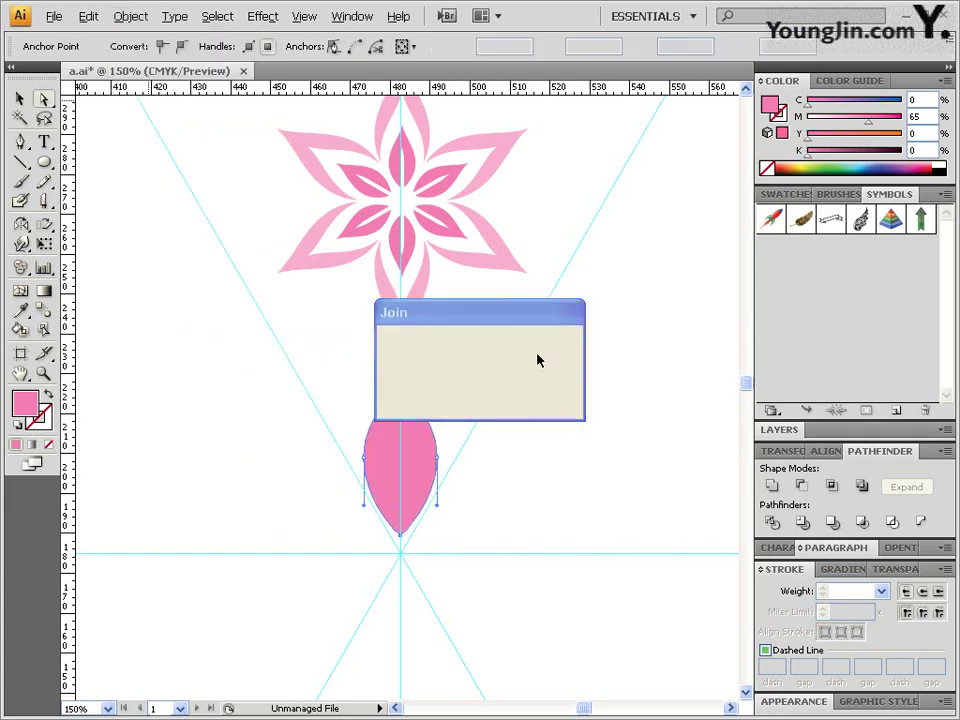
- Create an 80% uniformly scaled copy of the joined petal and fill it with pale pink, M 20
{"action": "left_click", "coordinate": [417, 437]}
{"action": "left_click_drag", "start_coordinate": [44, 224], "coordinate": [45, 226]}
{"action": "double_click", "coordinate": [45, 227]}
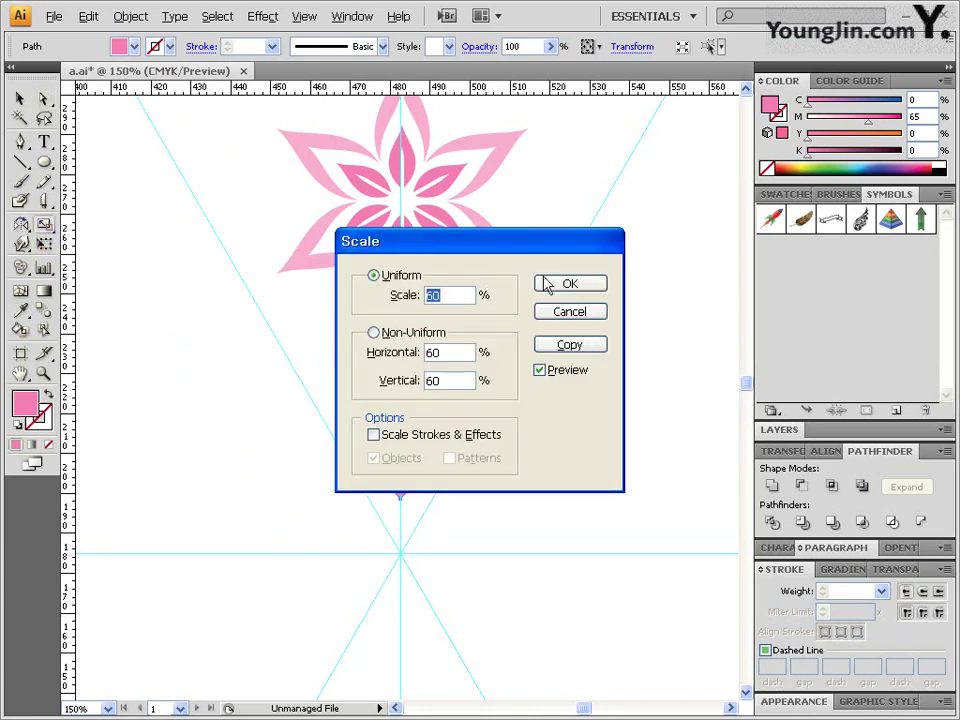
{"action": "type", "text": "80"}
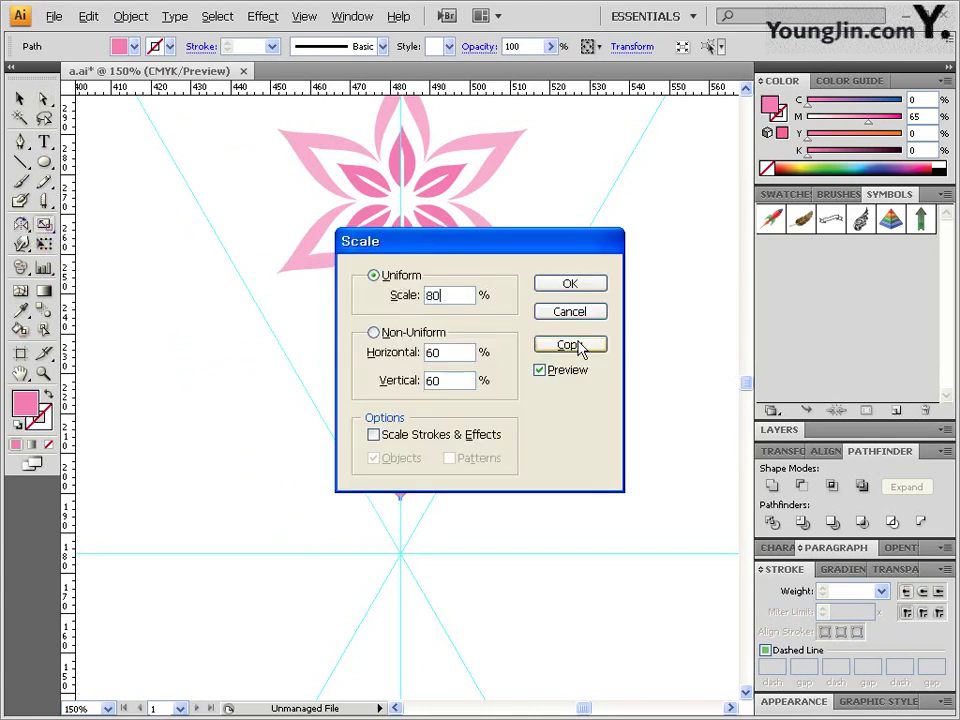
{"action": "left_click", "coordinate": [568, 345]}
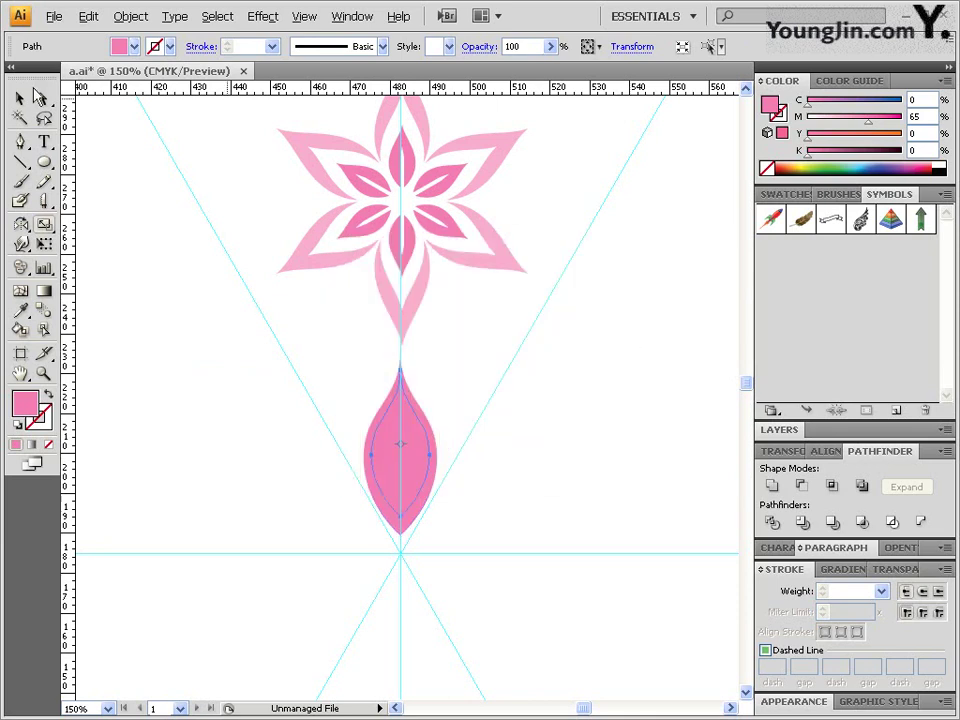
{"action": "left_click", "coordinate": [42, 97]}
{"action": "left_click_drag", "start_coordinate": [868, 121], "coordinate": [827, 121]}
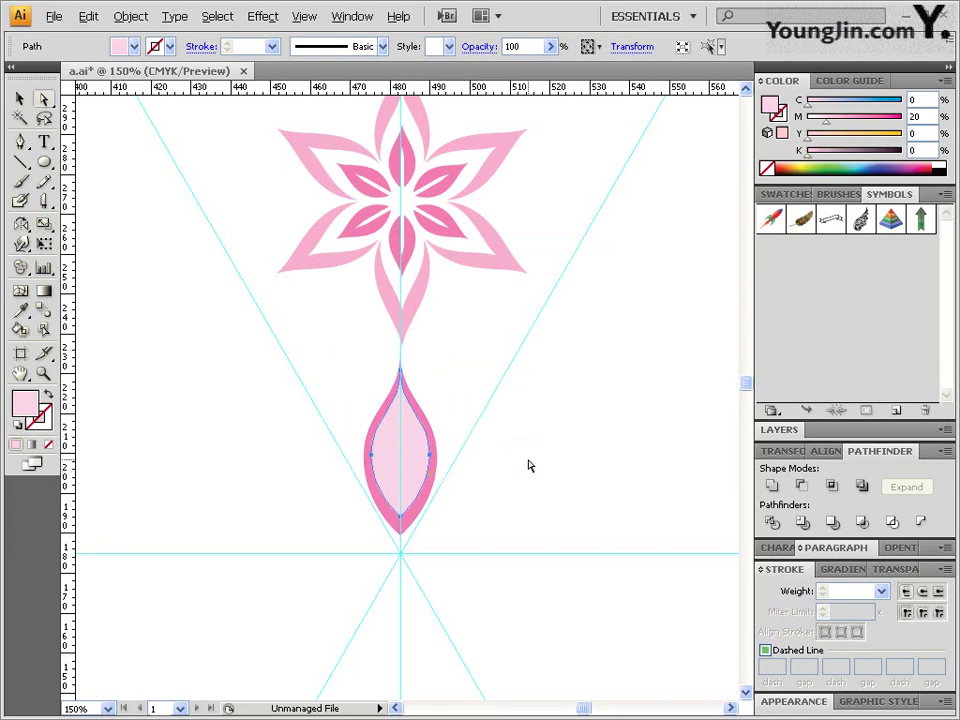
- Nudge the pale pink petal straight down until its lower tip sits slightly below the outer petal's lower tip
{"action": "key", "text": "Down"}
{"action": "key", "text": "Down"}
{"action": "key", "text": "Down"}
{"action": "key", "text": "Down"}
{"action": "key", "text": "Down"}
{"action": "key", "text": "Down"}
{"action": "key", "text": "Down"}
{"action": "key", "text": "Down"}
{"action": "key", "text": "Down"}
{"action": "key", "text": "Down"}
{"action": "key", "text": "Down"}
{"action": "key", "text": "Down"}
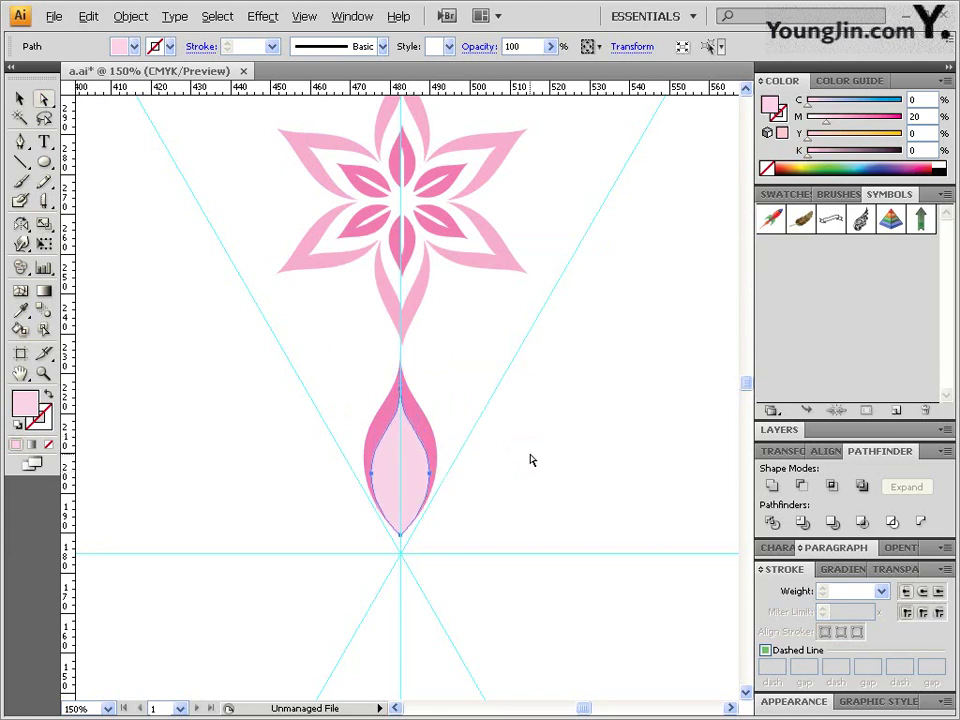
{"action": "key", "text": "Down"}
{"action": "key", "text": "Down"}
{"action": "key", "text": "Down"}
{"action": "key", "text": "Down"}
{"action": "key", "text": "Down"}
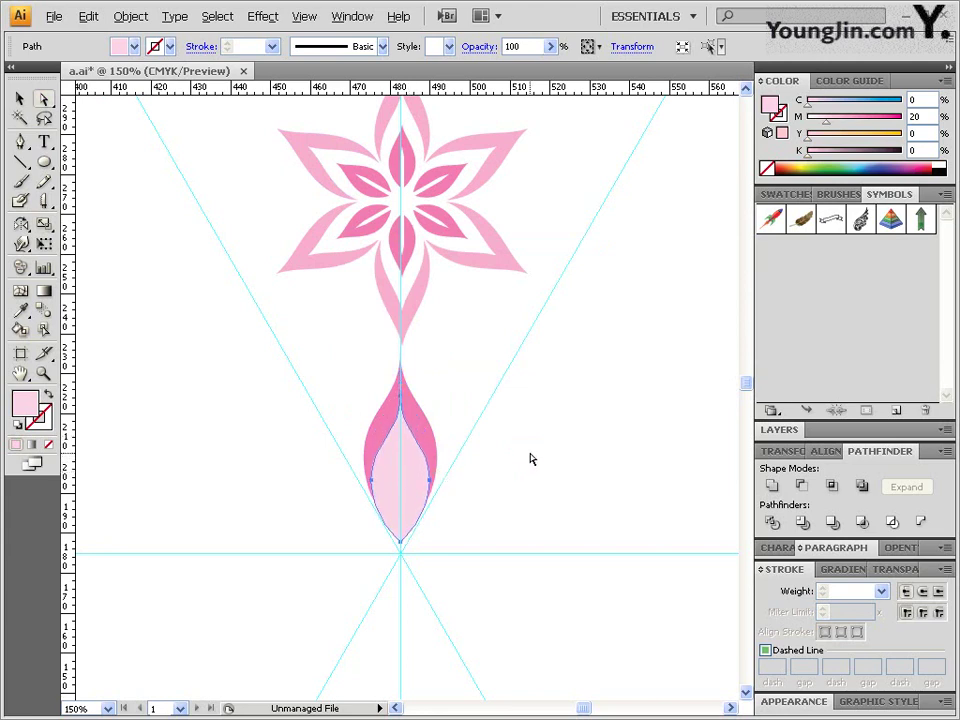
- Create a 60% uniformly scaled copy of the pale petal and set its fill to M 65
{"action": "double_click", "coordinate": [44, 225]}
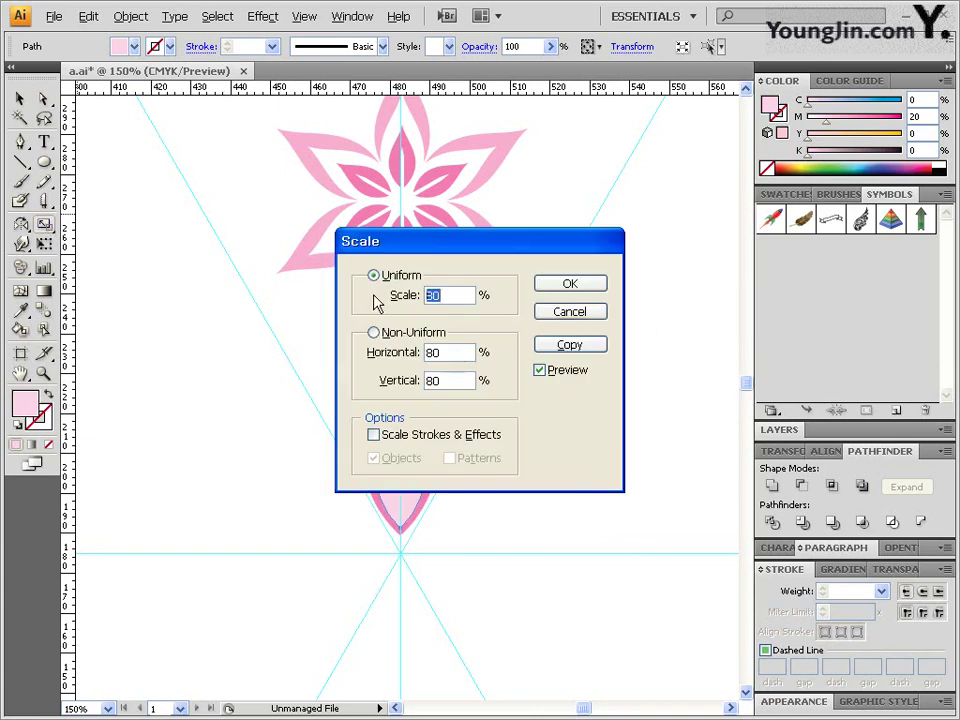
{"action": "type", "text": "60"}
{"action": "left_click", "coordinate": [560, 342]}
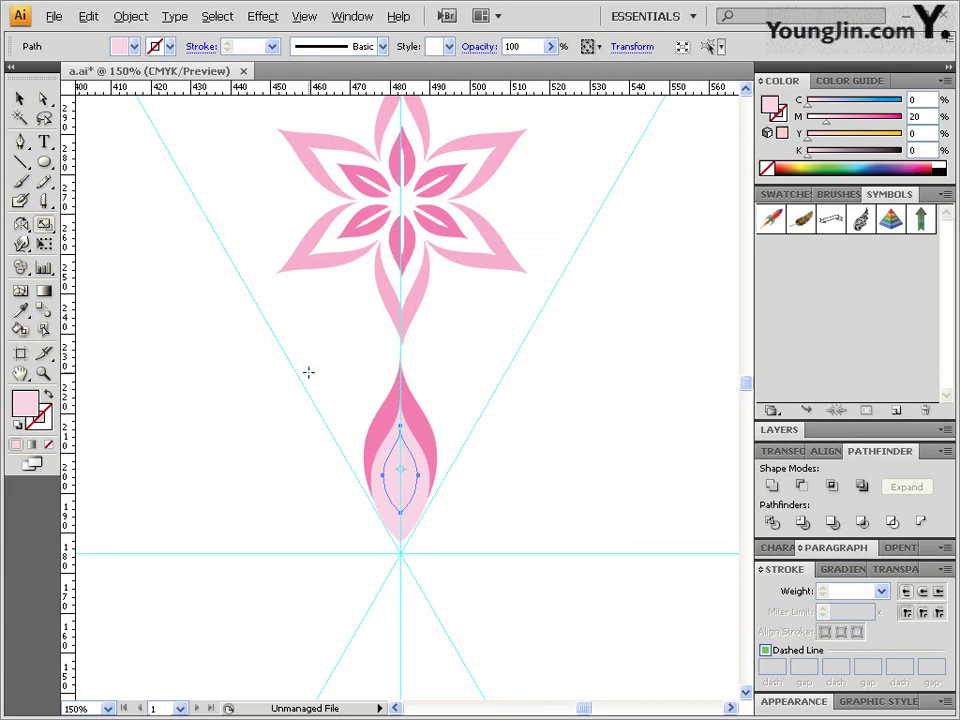
{"action": "double_click", "coordinate": [912, 116]}
{"action": "type", "text": "65"}
{"action": "key", "text": "Return"}
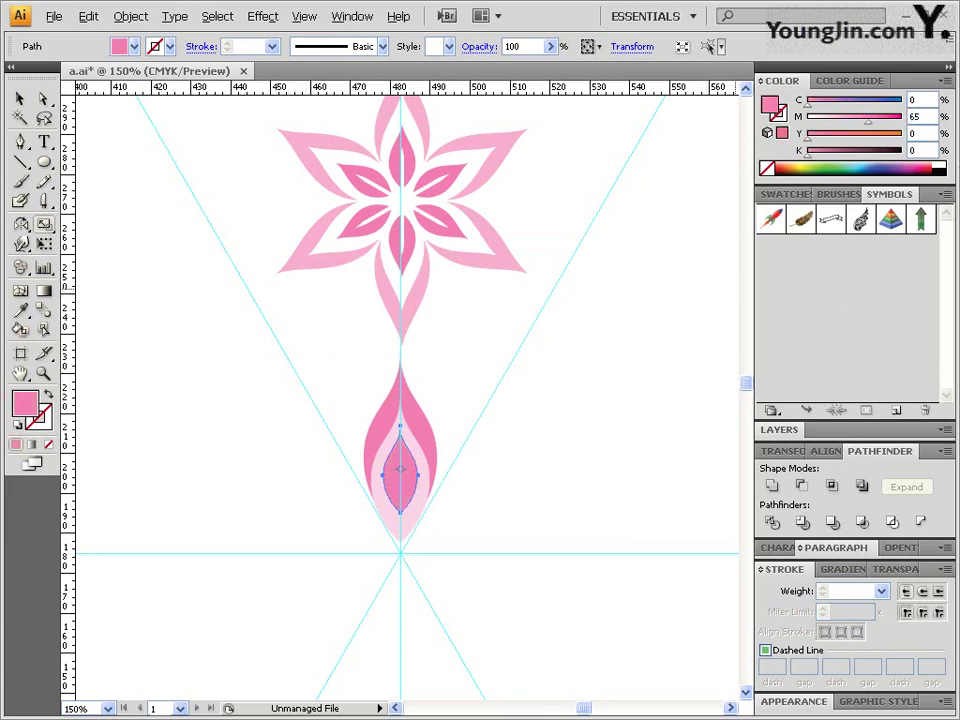
- Nudge the small inner petal down along the vertical guide toward the pale petal's lower tip
{"action": "left_click_drag", "start_coordinate": [43, 98], "coordinate": [76, 125]}
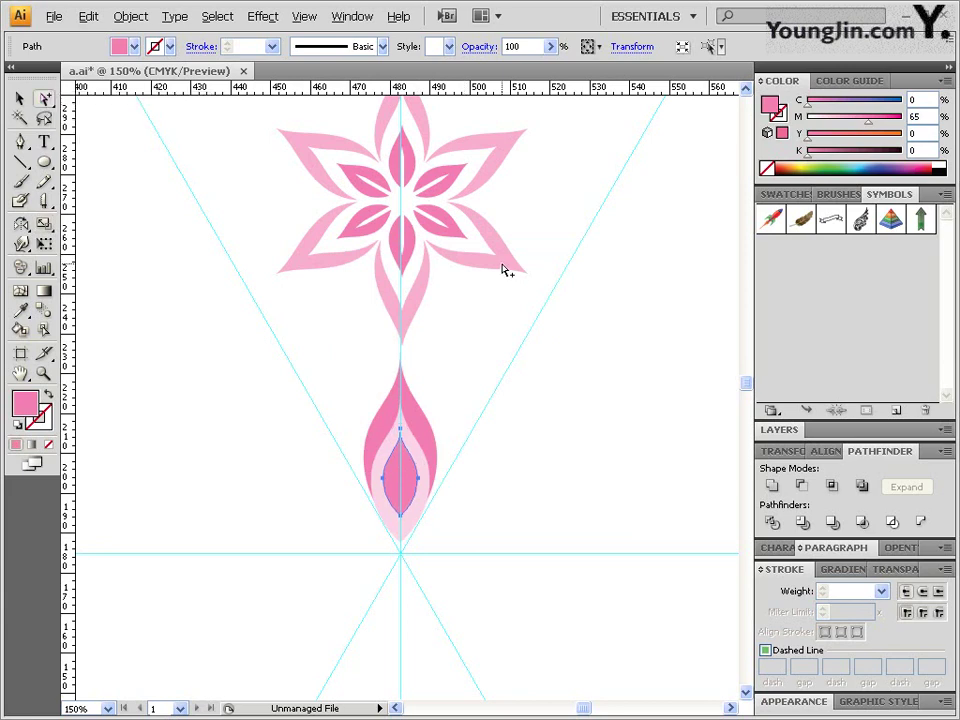
{"action": "key", "text": "Down"}
{"action": "key", "text": "Down"}
{"action": "key", "text": "Down"}
{"action": "key", "text": "Down"}
{"action": "key", "text": "Down"}
{"action": "key", "text": "Down"}
{"action": "key", "text": "Down"}
{"action": "key", "text": "Down"}
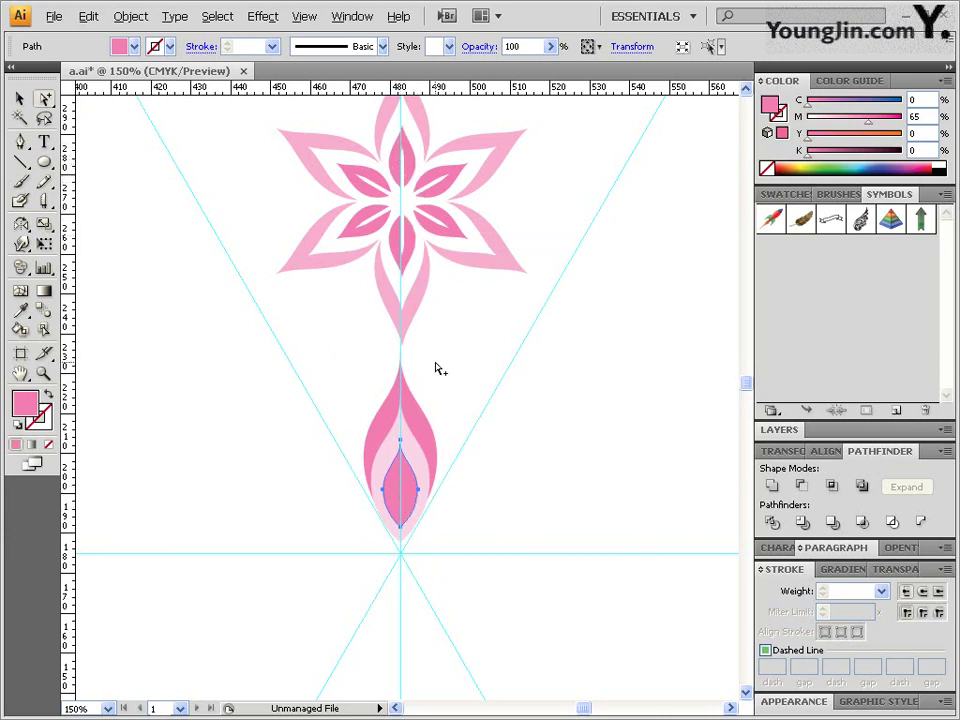
- Draw a narrow vertical rectangle, about 1 mm by 14 mm, from the inner petal's middle to below the petals' lower tips
{"action": "left_click_drag", "start_coordinate": [351, 386], "coordinate": [425, 482]}
{"action": "left_click_drag", "start_coordinate": [553, 614], "coordinate": [529, 395]}
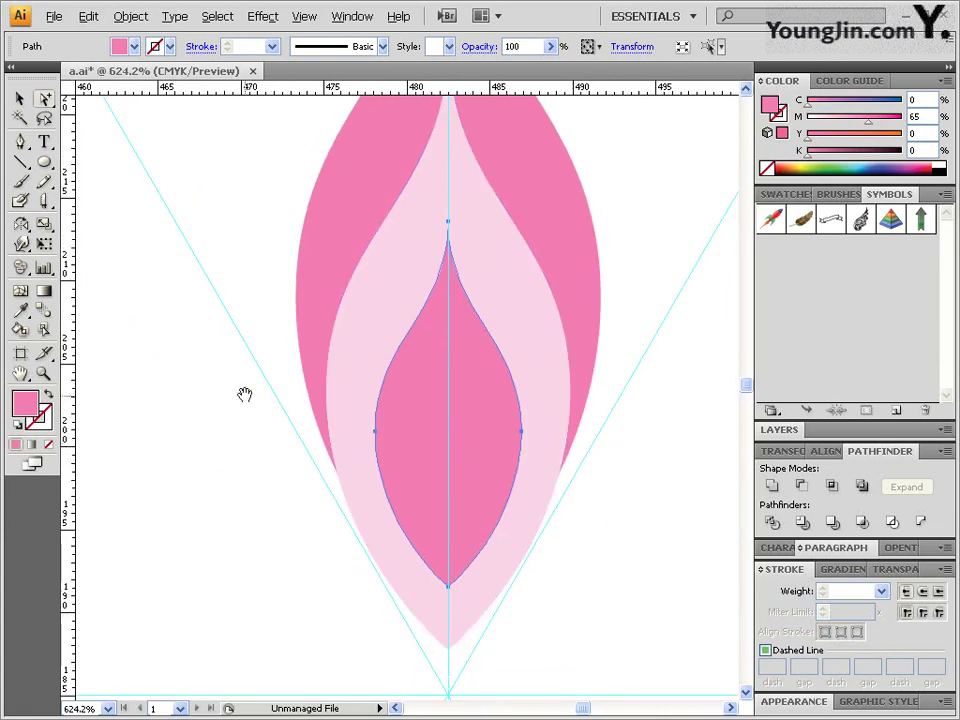
{"action": "left_click_drag", "start_coordinate": [44, 162], "coordinate": [118, 163]}
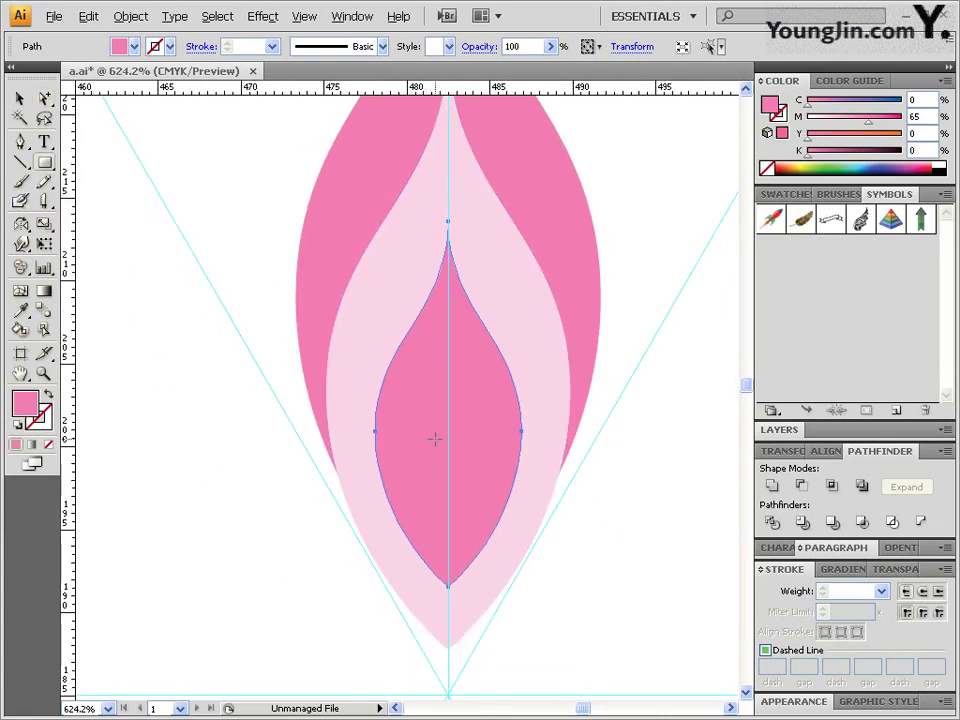
{"action": "left_click_drag", "start_coordinate": [435, 438], "coordinate": [453, 665]}
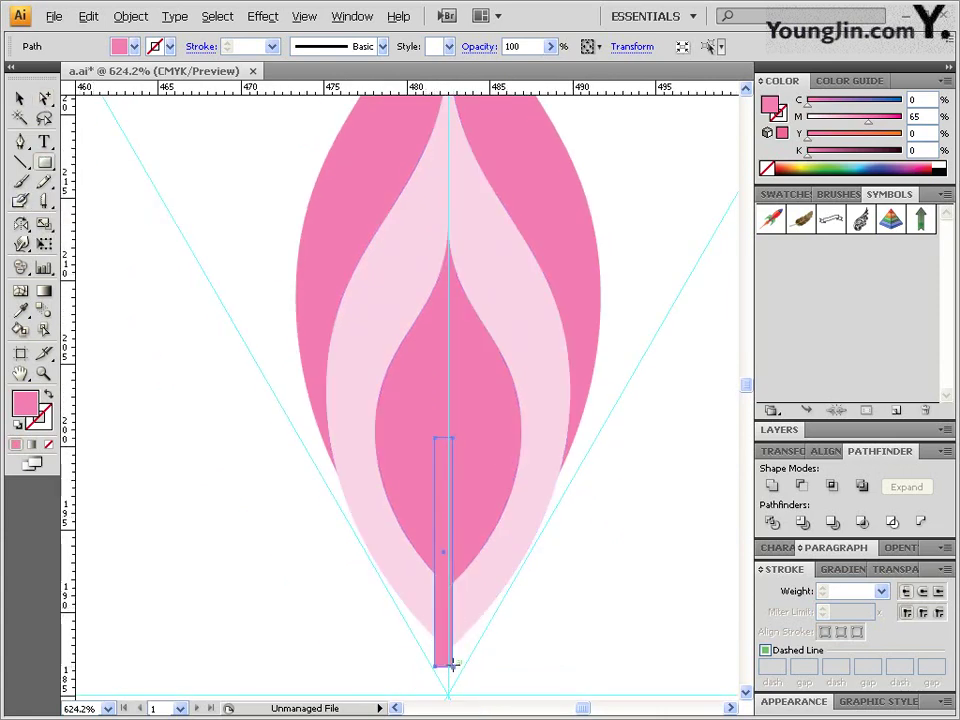
- Fill the narrow rectangle with black and centre it on the vertical guide
{"action": "left_click", "coordinate": [19, 98]}
{"action": "left_click", "coordinate": [945, 165]}
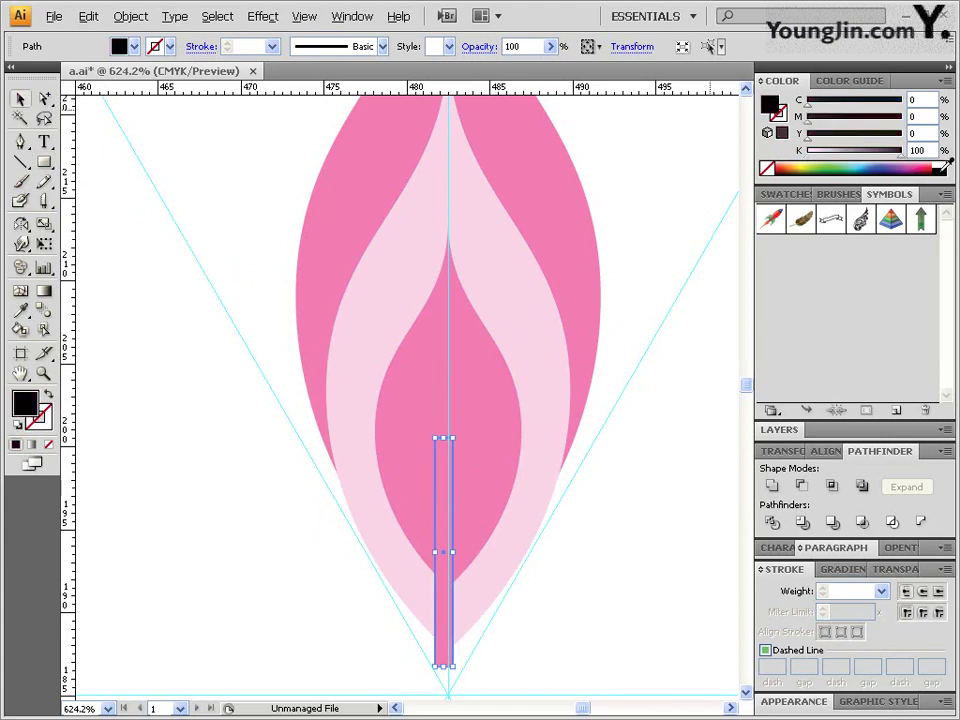
{"action": "key", "text": "Right"}
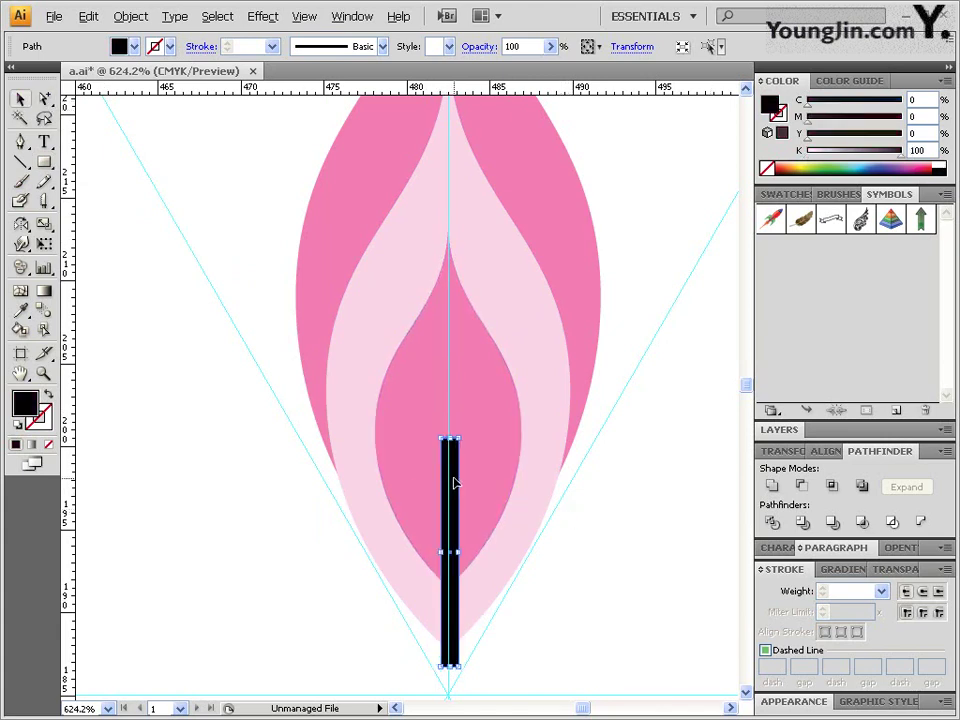
{"action": "left_click_drag", "start_coordinate": [455, 484], "coordinate": [452, 498]}
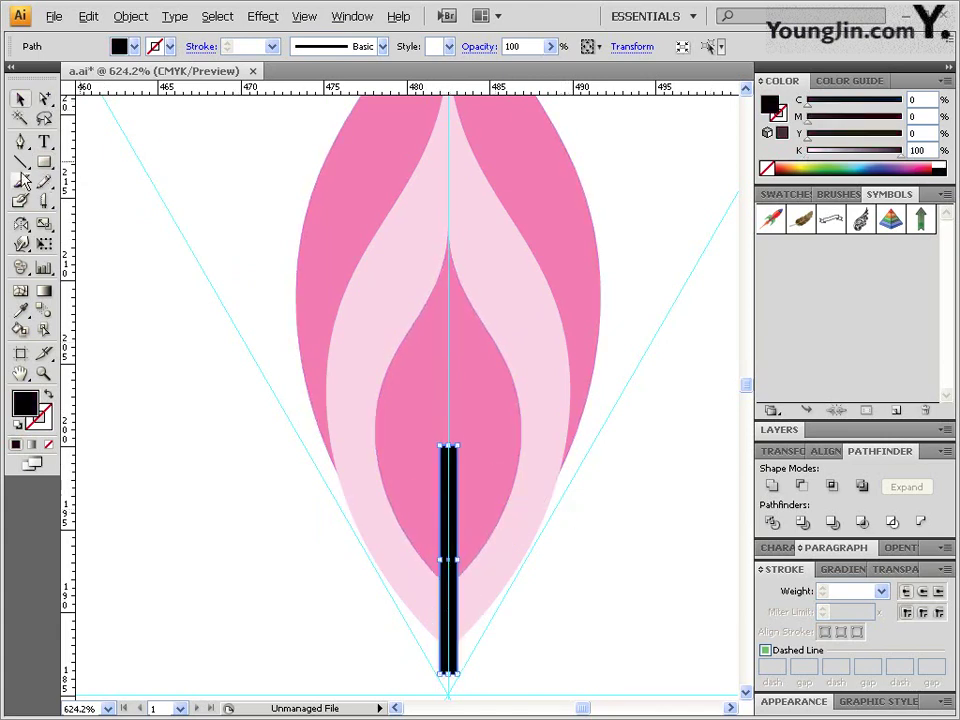
- Add an anchor point at the middle of the black rectangle's top edge and raise it about 3.7 mm into a point
{"action": "left_click_drag", "start_coordinate": [20, 141], "coordinate": [85, 170]}
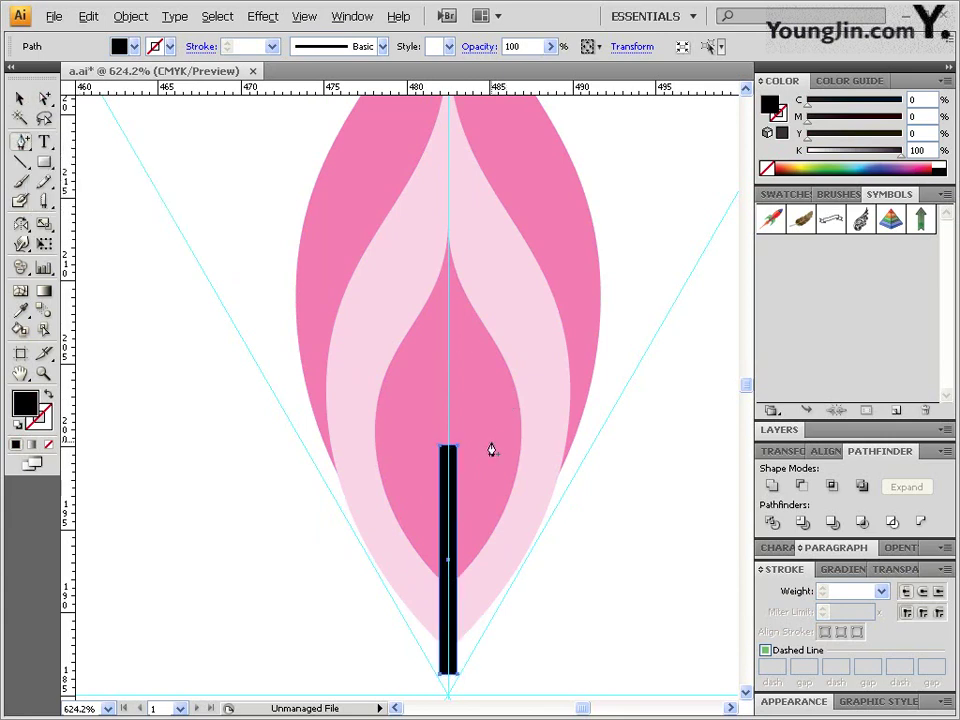
{"action": "left_click", "coordinate": [450, 452]}
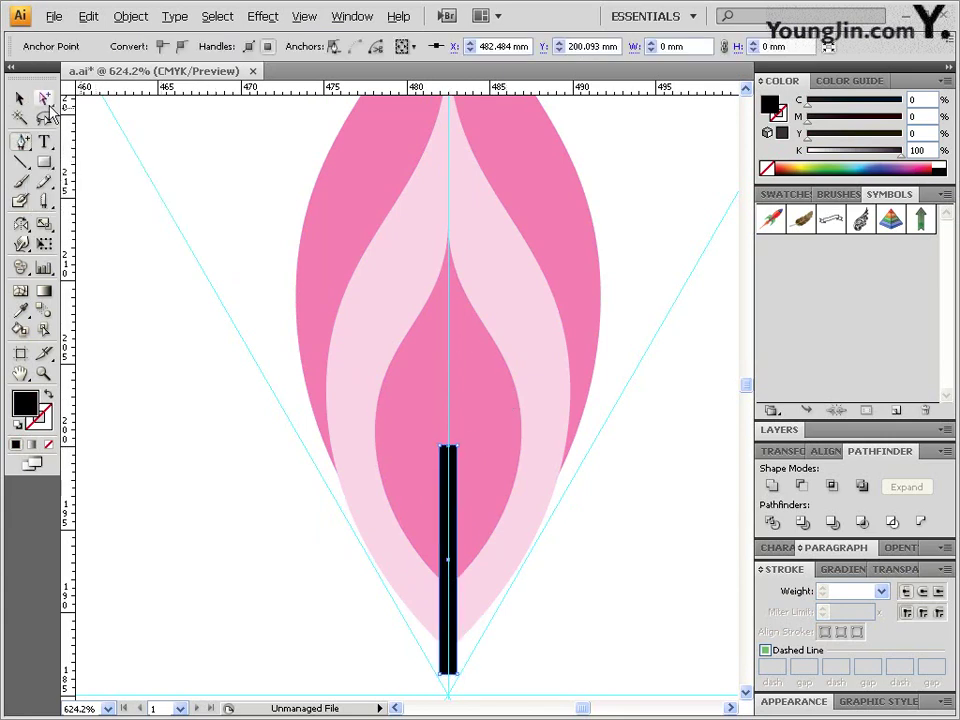
{"action": "left_click_drag", "start_coordinate": [44, 98], "coordinate": [90, 101]}
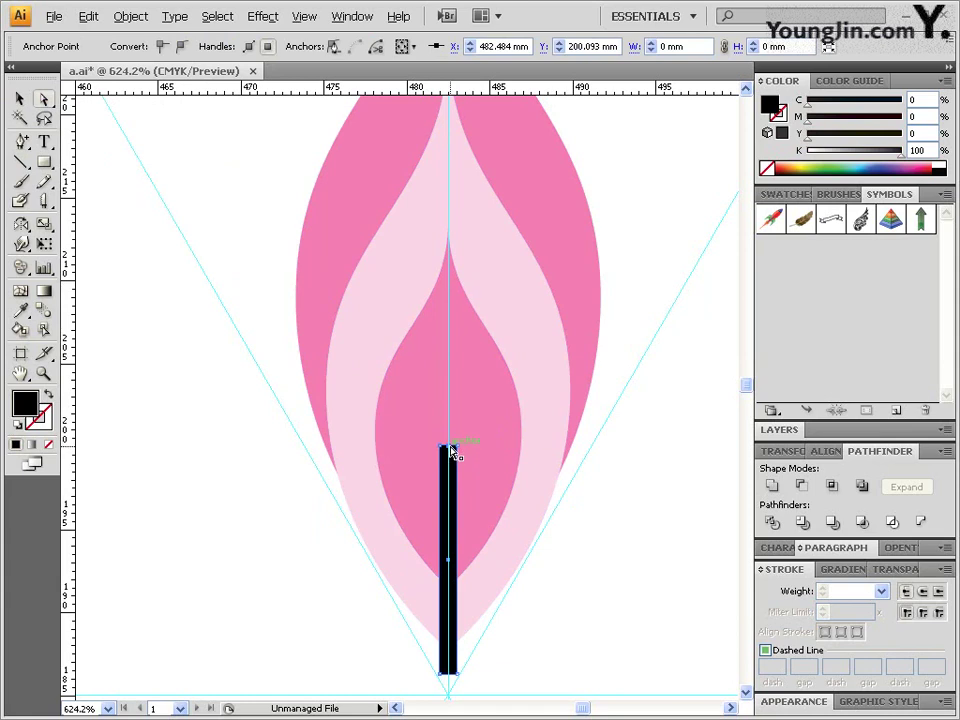
{"action": "left_click_drag", "start_coordinate": [448, 447], "coordinate": [450, 388]}
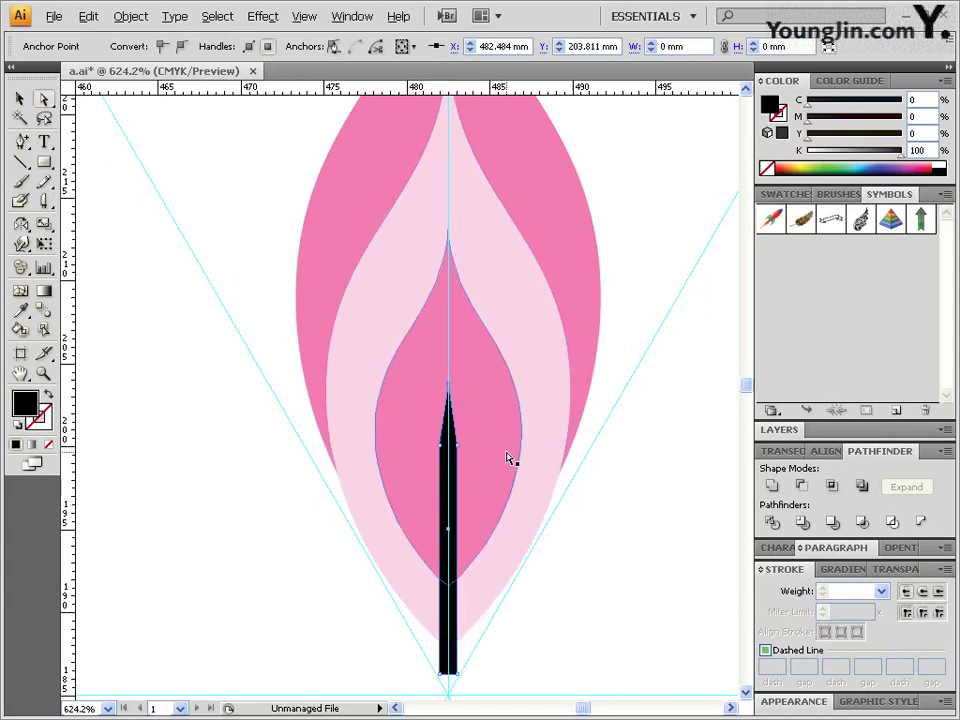
- Subtract the pointed black shape from the small inner petal with Minus Front
{"action": "left_click", "coordinate": [519, 437], "text": "ctrl+alt"}
{"action": "left_click", "coordinate": [391, 418], "text": "ctrl+alt"}
{"action": "left_click", "coordinate": [391, 418], "text": "ctrl+alt"}
{"action": "scroll", "coordinate": [450, 440], "scroll_direction": "up", "scroll_amount": 3}
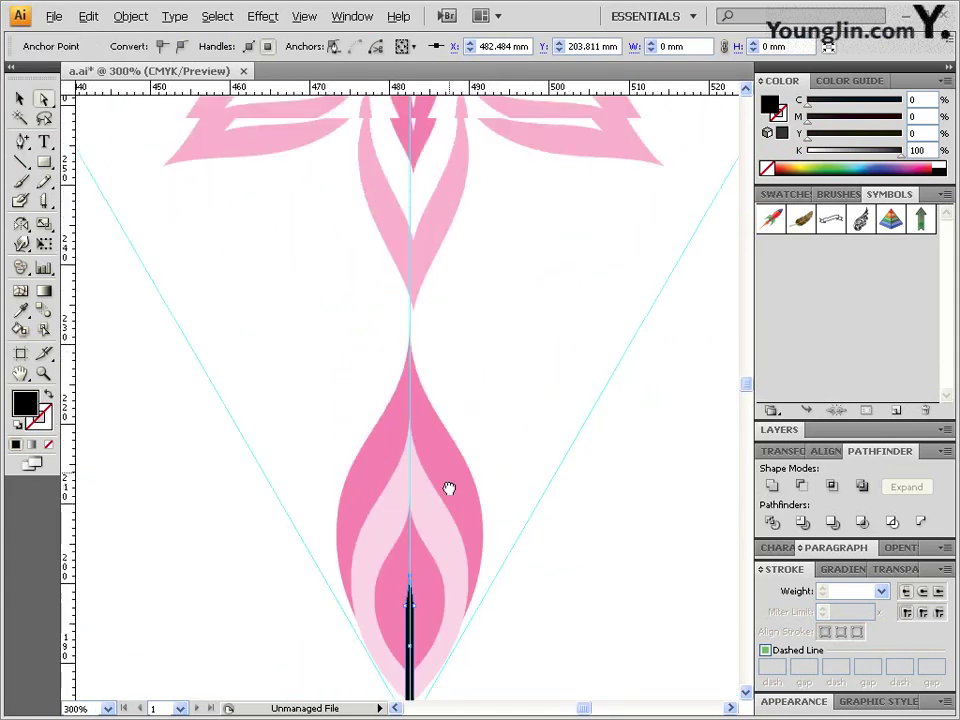
{"action": "left_click", "coordinate": [437, 543], "text": "ctrl+alt"}
{"action": "left_click", "coordinate": [410, 420], "text": "ctrl+alt"}
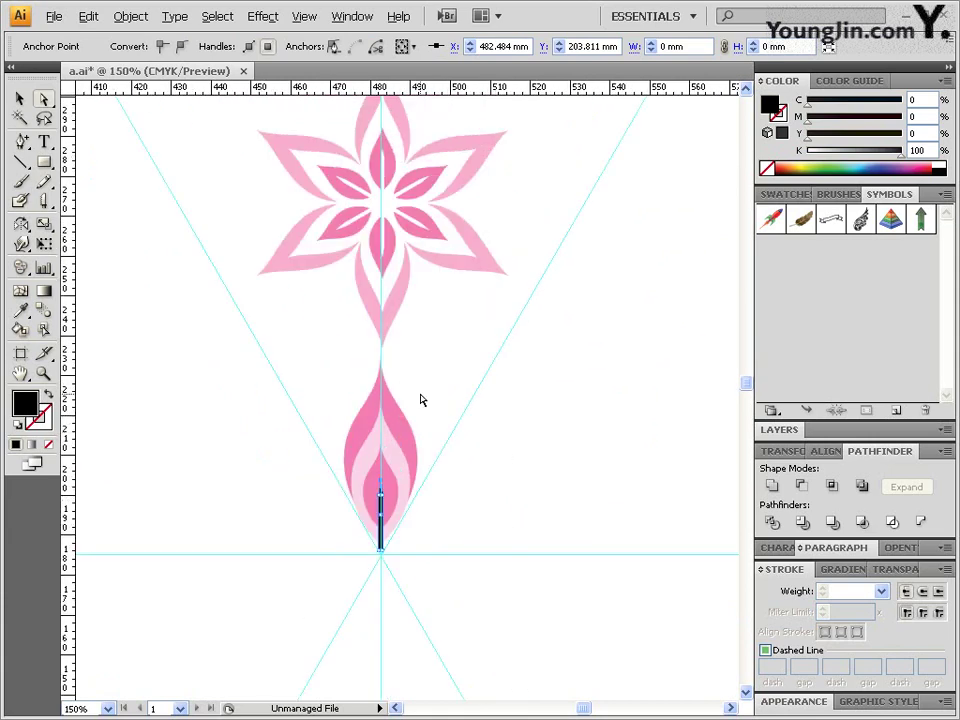
{"action": "left_click", "coordinate": [20, 99]}
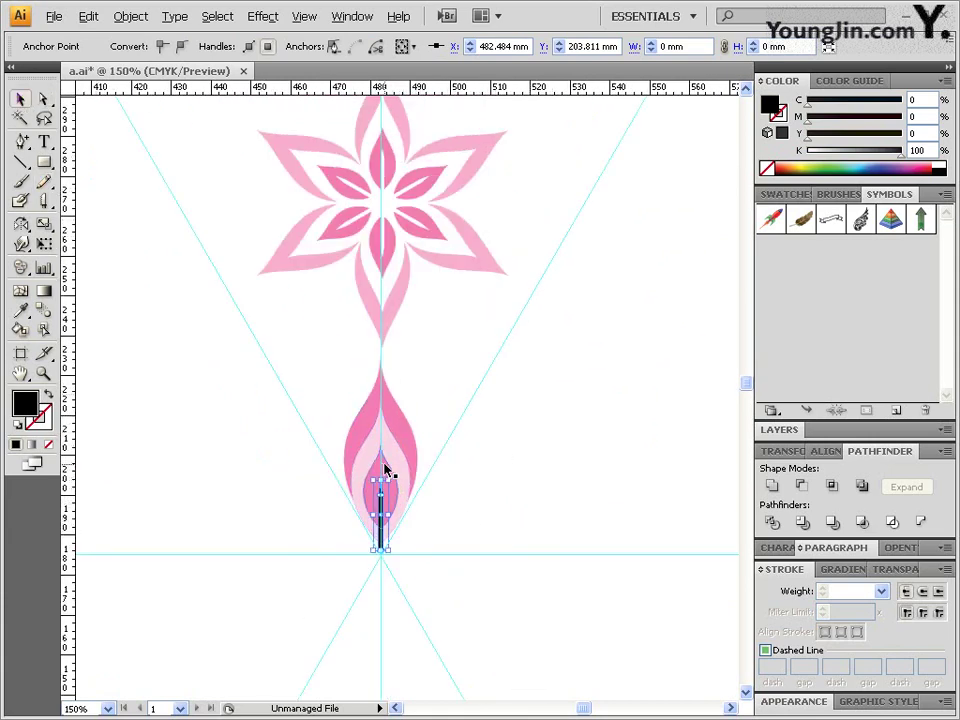
{"action": "left_click", "coordinate": [386, 455], "text": "shift"}
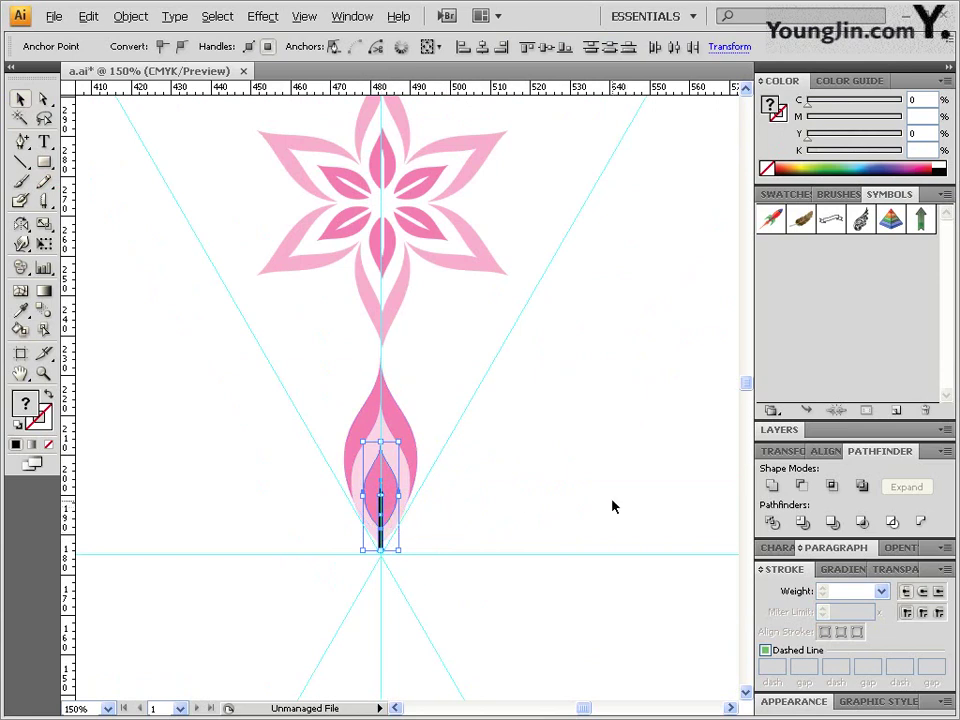
{"action": "left_click", "coordinate": [801, 485]}
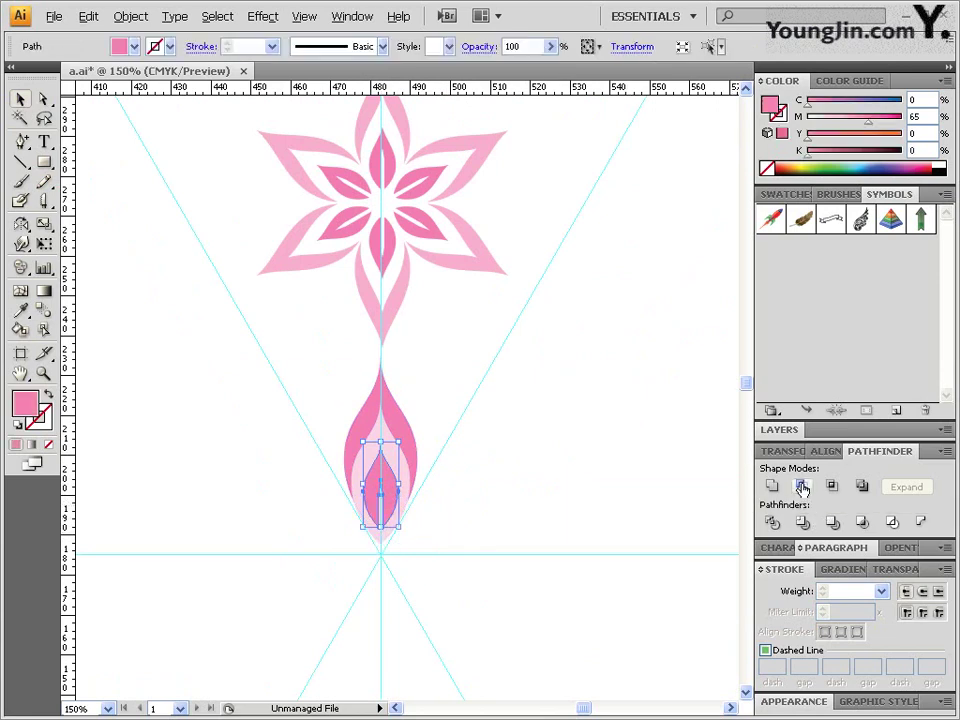
{"action": "left_click", "coordinate": [505, 478]}
- Subtract the pale pink petal from the large outer petal with Minus Front
{"action": "left_click", "coordinate": [406, 452]}
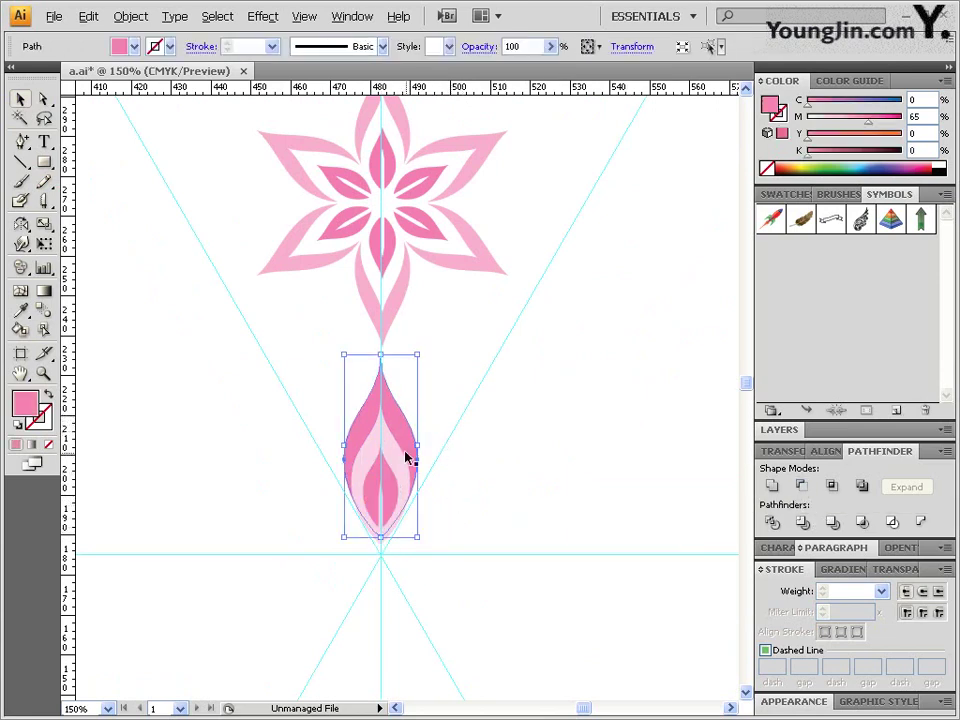
{"action": "left_click", "coordinate": [398, 447], "text": "shift"}
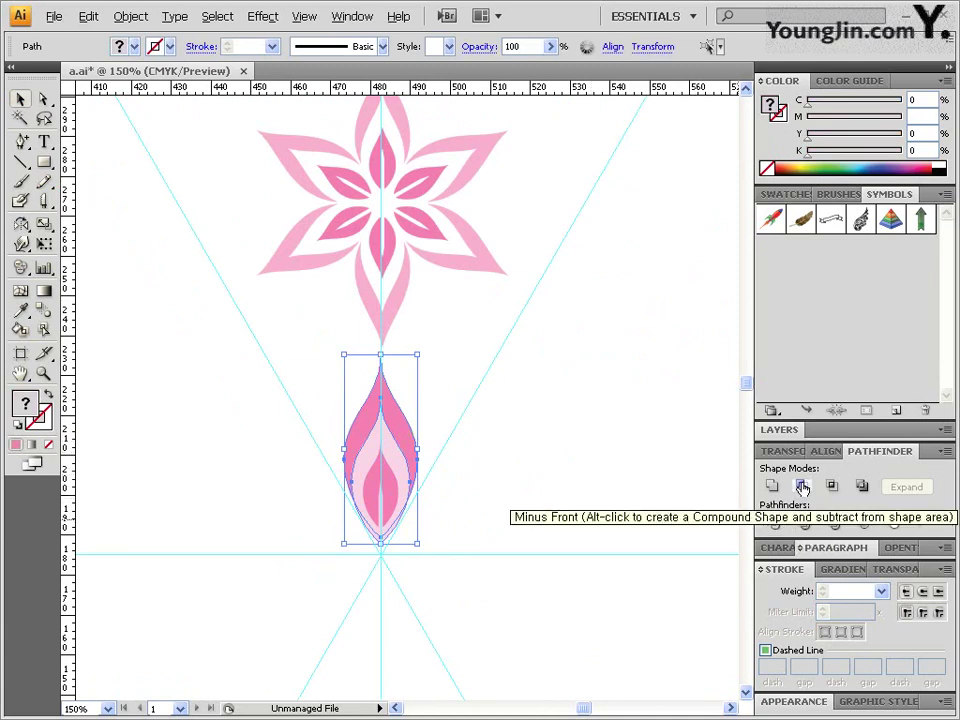
{"action": "left_click", "coordinate": [802, 487]}
{"action": "left_click", "coordinate": [531, 495]}
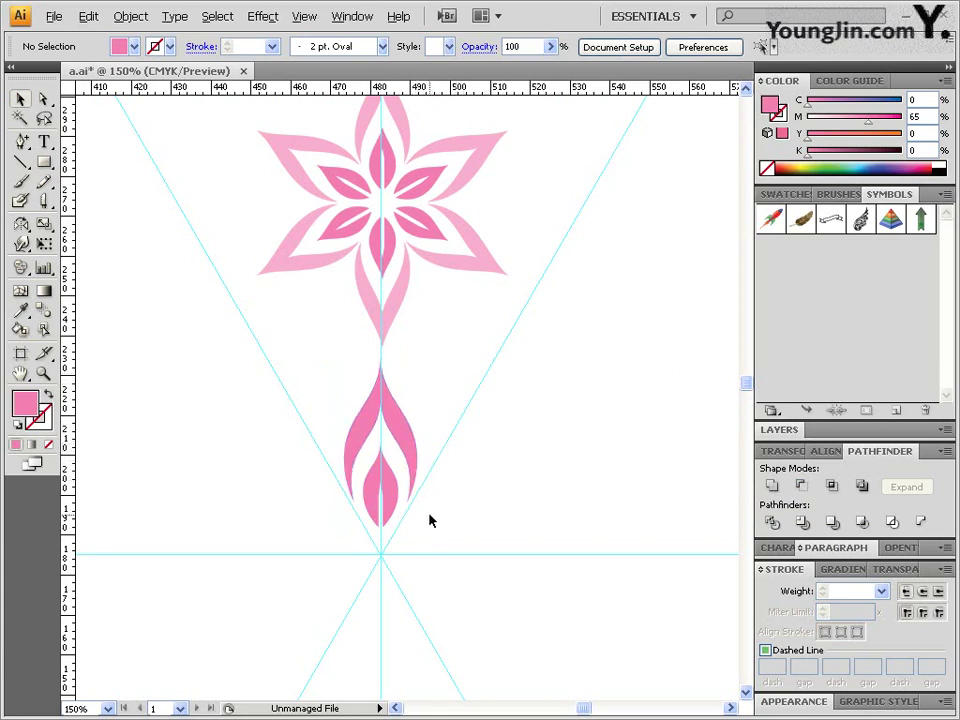
- Rotate a copy of both petal shapes by 60° around the intersection of the guides
{"action": "left_click_drag", "start_coordinate": [390, 480], "coordinate": [321, 435]}
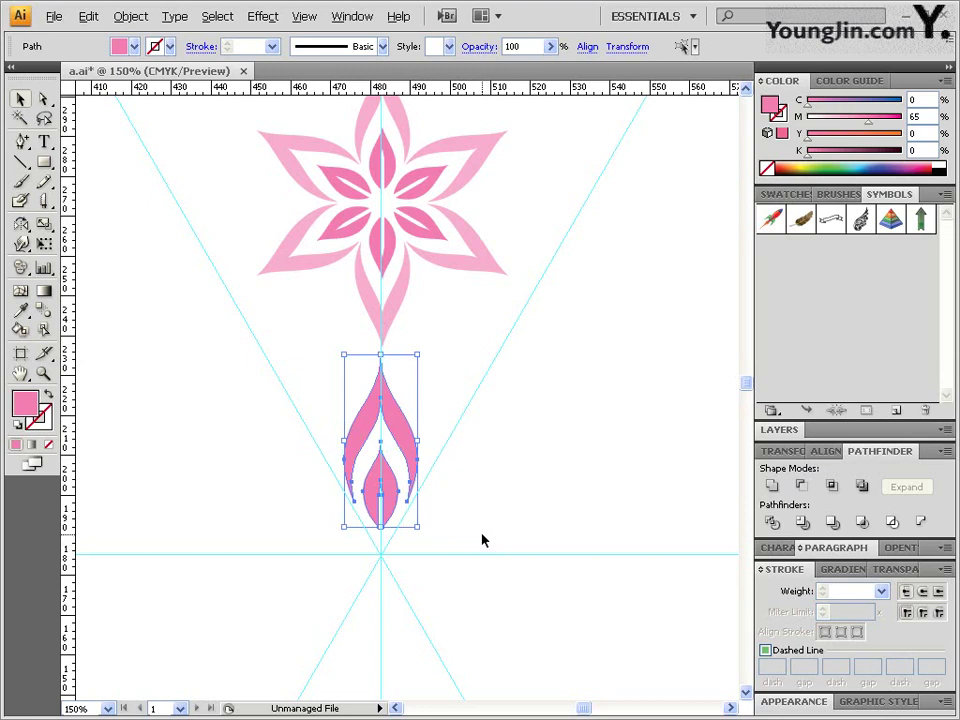
{"action": "left_click_drag", "start_coordinate": [481, 540], "coordinate": [474, 478]}
{"action": "left_click_drag", "start_coordinate": [20, 224], "coordinate": [70, 258]}
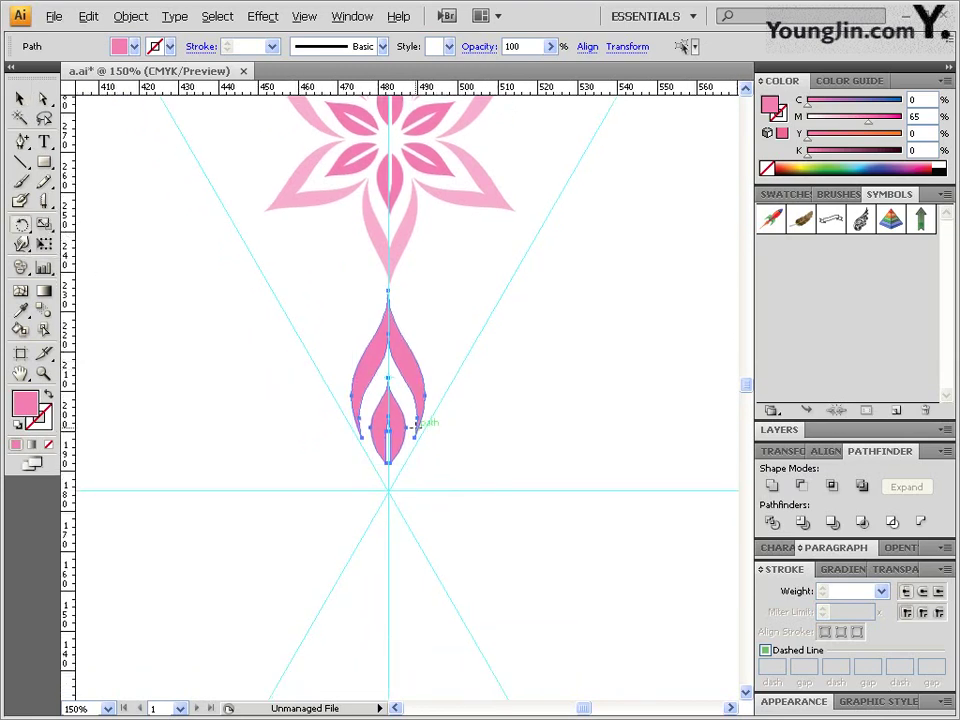
{"action": "left_click", "coordinate": [389, 490], "text": "alt"}
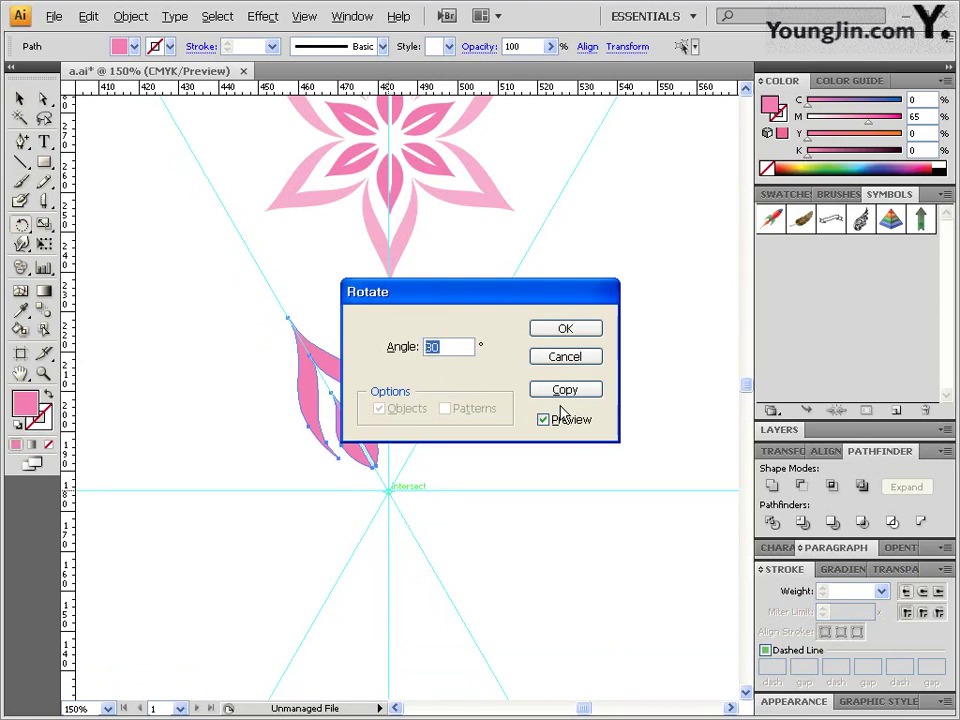
{"action": "type", "text": "60"}
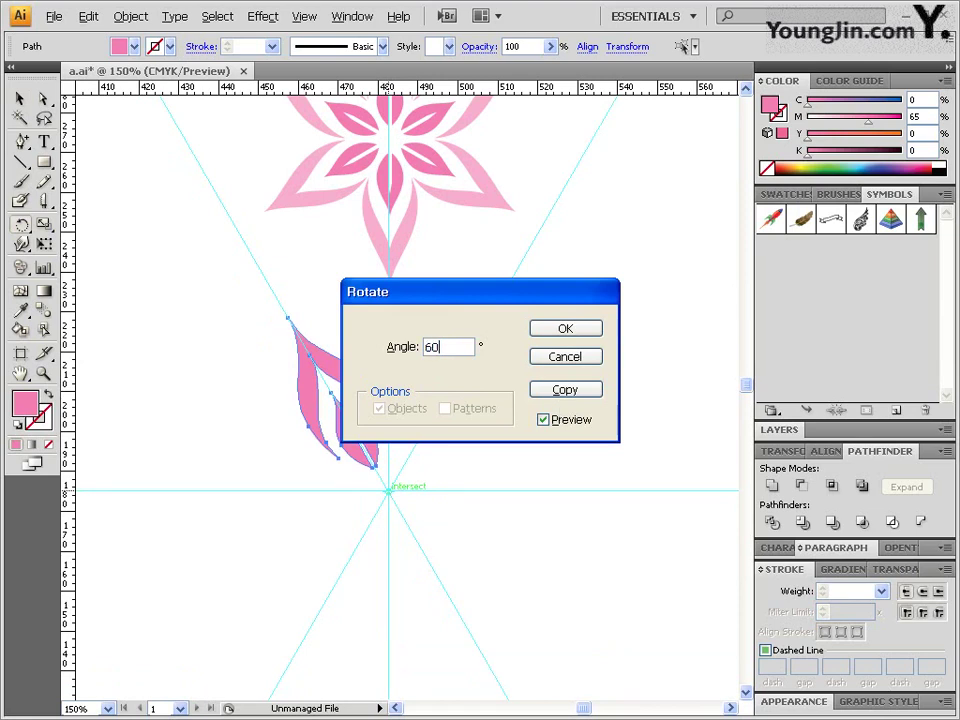
{"action": "left_click", "coordinate": [583, 391]}
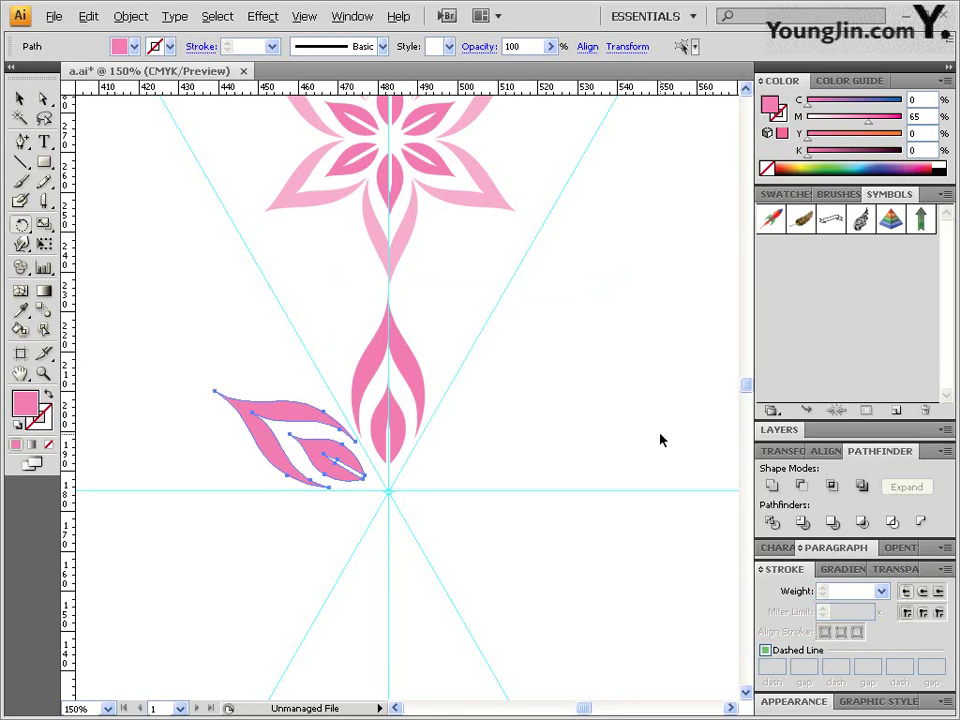
- Repeat the 60° rotated copy of the petal pair four more times to complete the six-petal flower, and deselect it
{"action": "key", "text": "ctrl+d"}
{"action": "key", "text": "ctrl+d"}
{"action": "key", "text": "ctrl+d"}
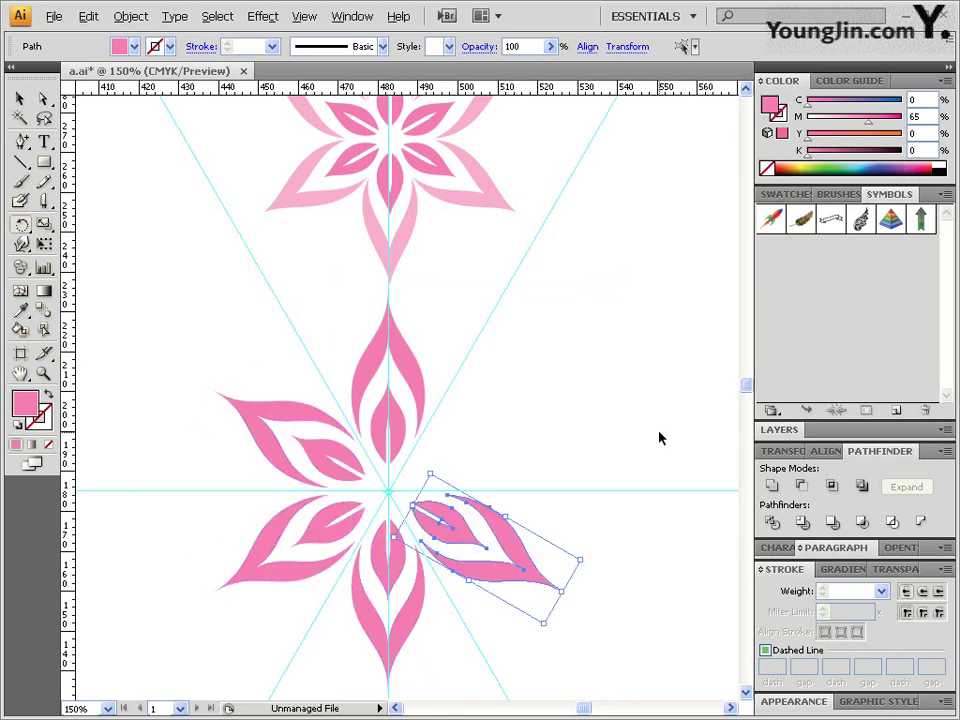
{"action": "key", "text": "ctrl+d"}
{"action": "left_click", "coordinate": [20, 99]}
{"action": "left_click", "coordinate": [609, 489]}
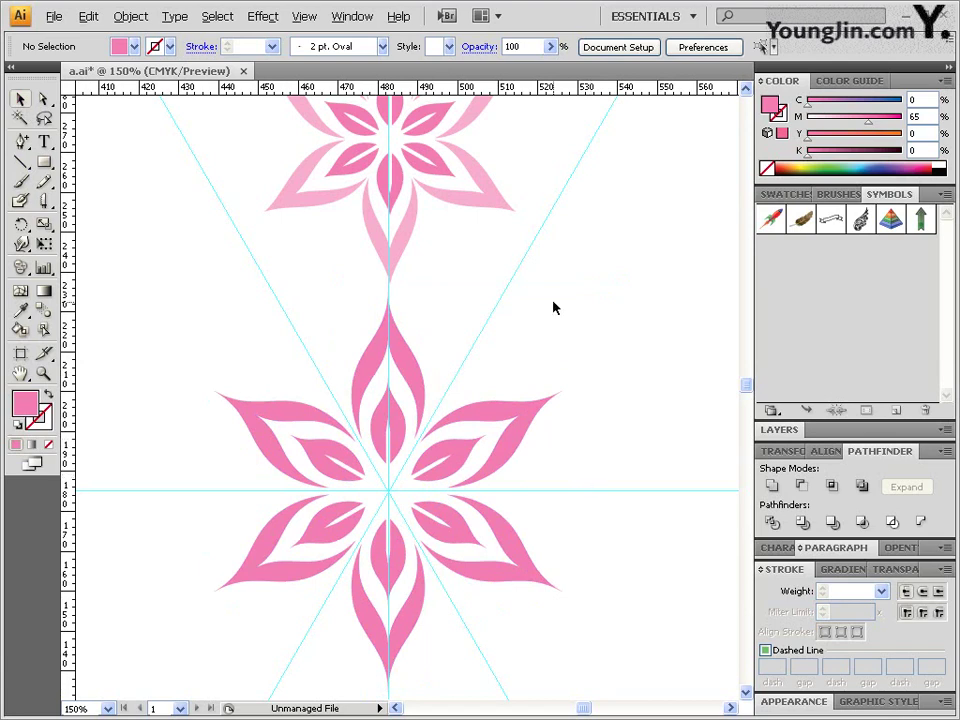
- Clear all guides from the document and bring the striped bee sample artwork into view
{"action": "left_click", "coordinate": [306, 20]}
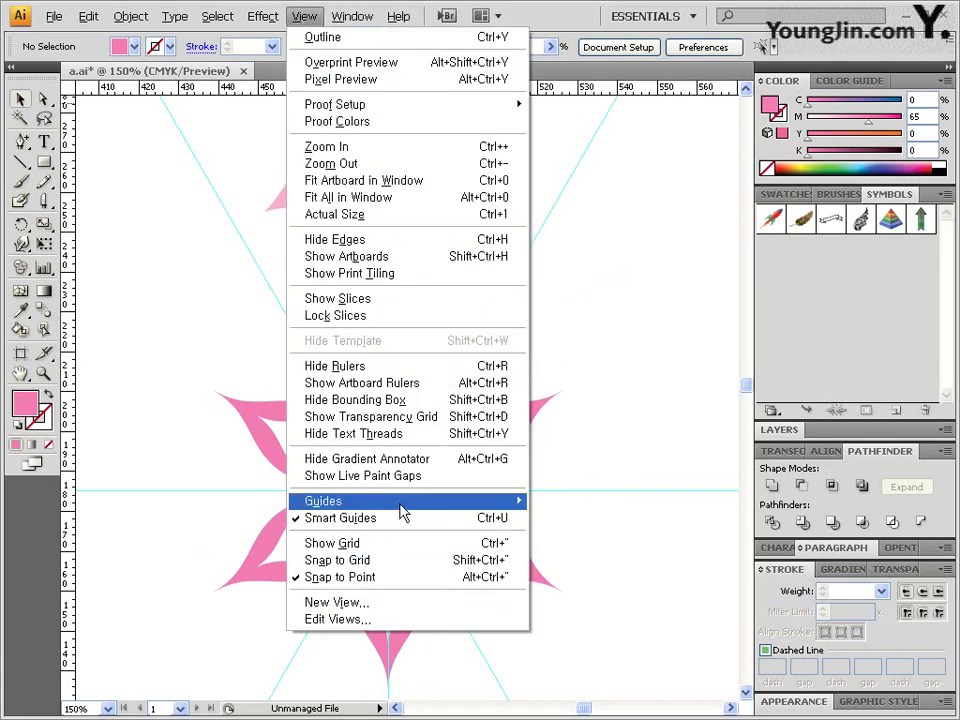
{"action": "mouse_move", "coordinate": [400, 503]}
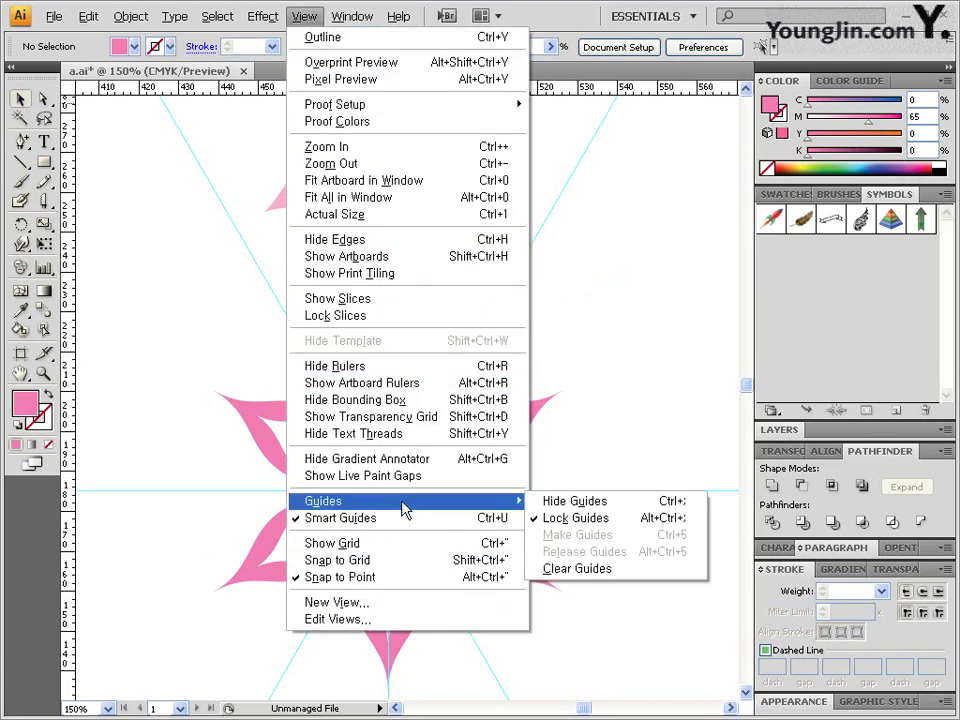
{"action": "left_click", "coordinate": [587, 572]}
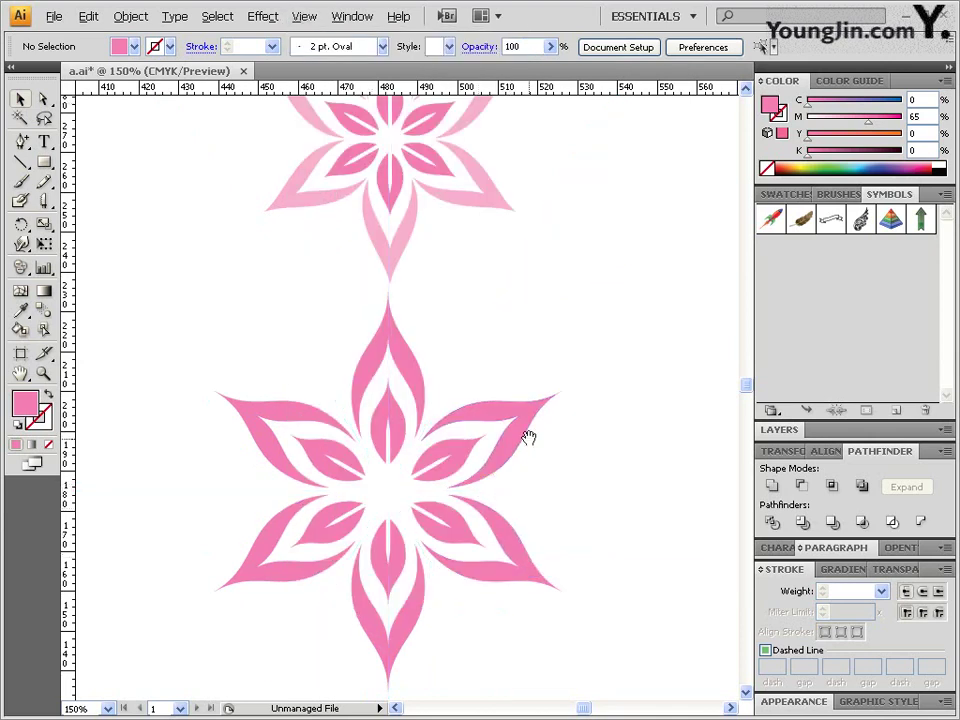
{"action": "left_click_drag", "start_coordinate": [527, 439], "coordinate": [467, 410]}
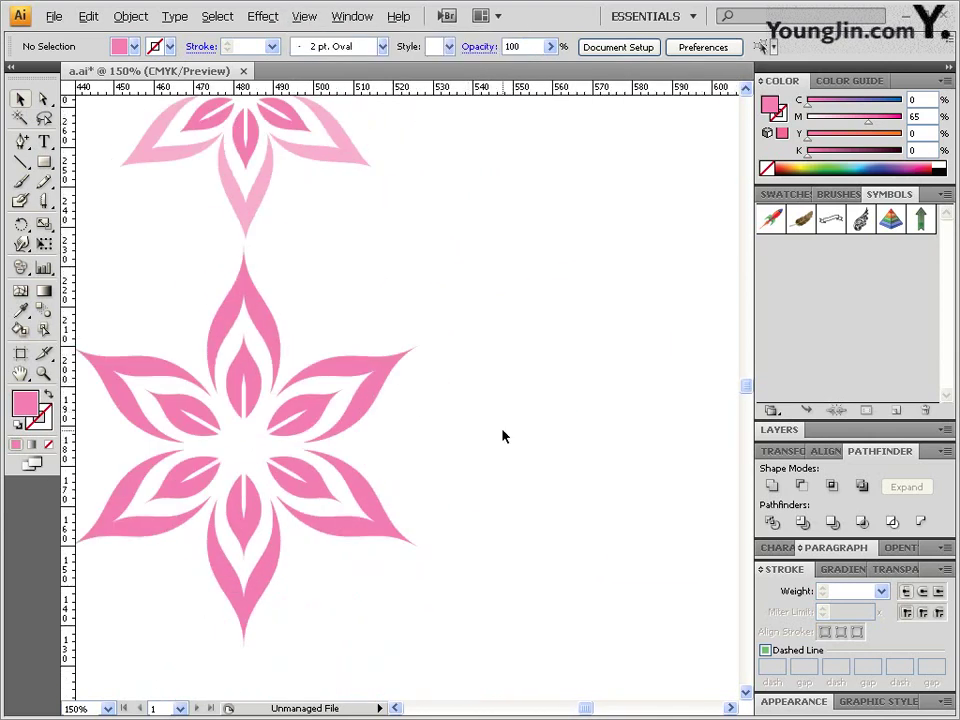
{"action": "left_click_drag", "start_coordinate": [534, 386], "coordinate": [20, 390]}
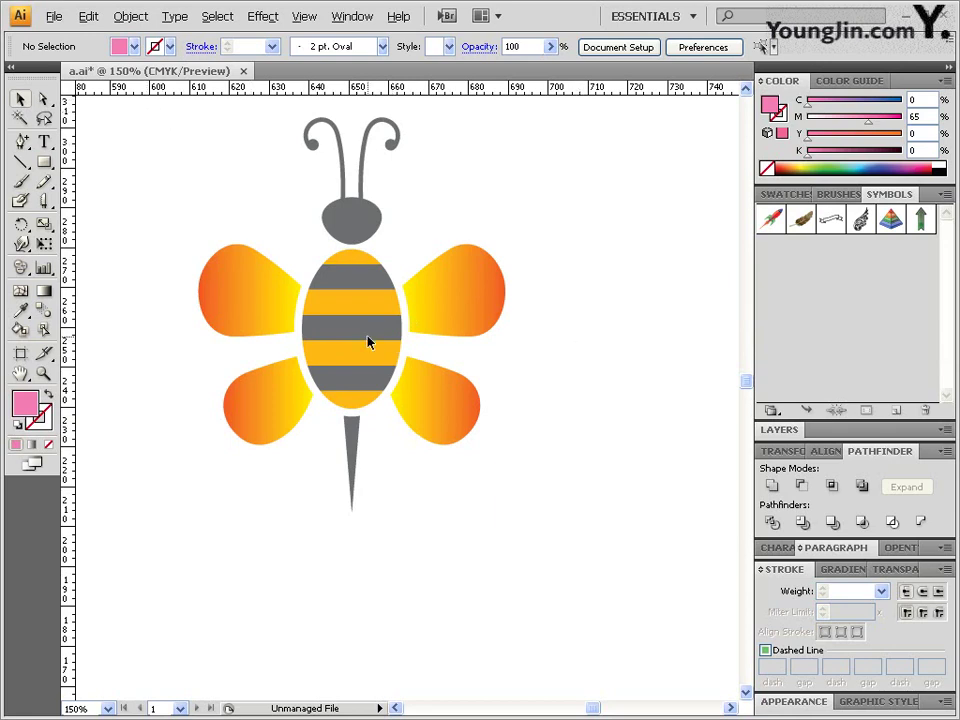
- Place a vertical guide through the centre of the finished bee
{"action": "key", "text": "ctrl+minus"}
{"action": "left_click_drag", "start_coordinate": [420, 386], "coordinate": [409, 336]}
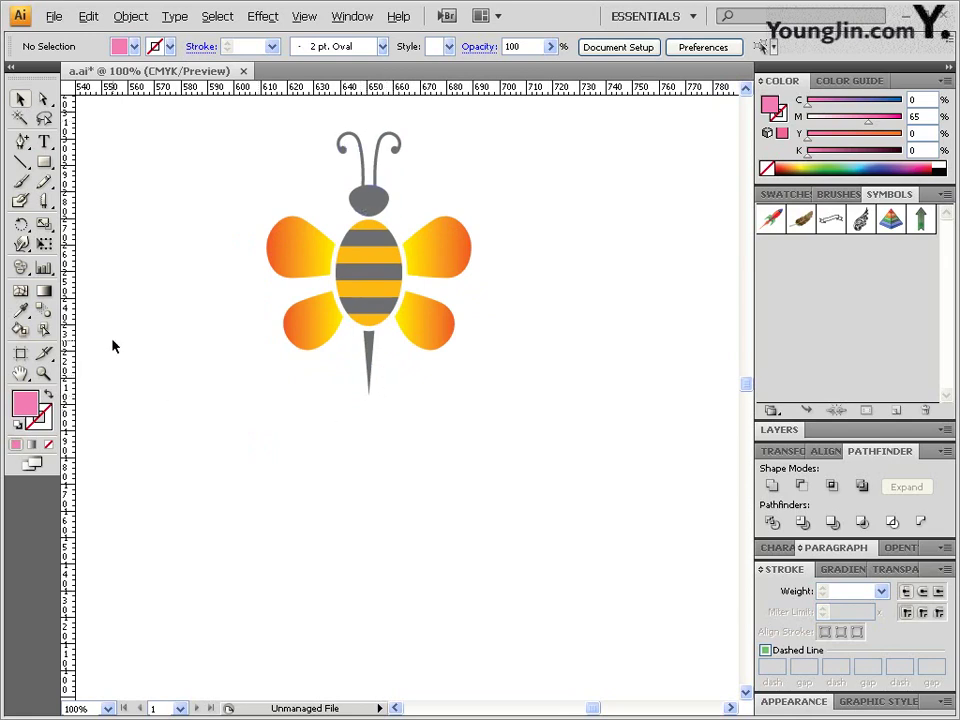
{"action": "left_click_drag", "start_coordinate": [72, 320], "coordinate": [368, 438]}
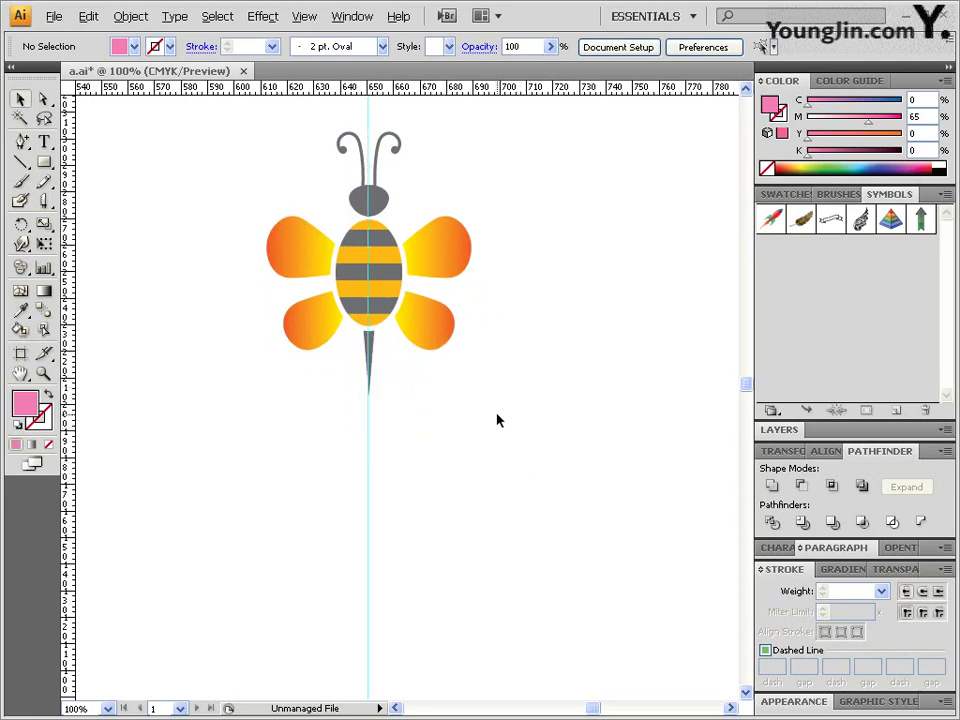
- Create an ellipse 25 mm wide and 40 mm high at the guide below the bee
{"action": "left_click_drag", "start_coordinate": [44, 162], "coordinate": [96, 204]}
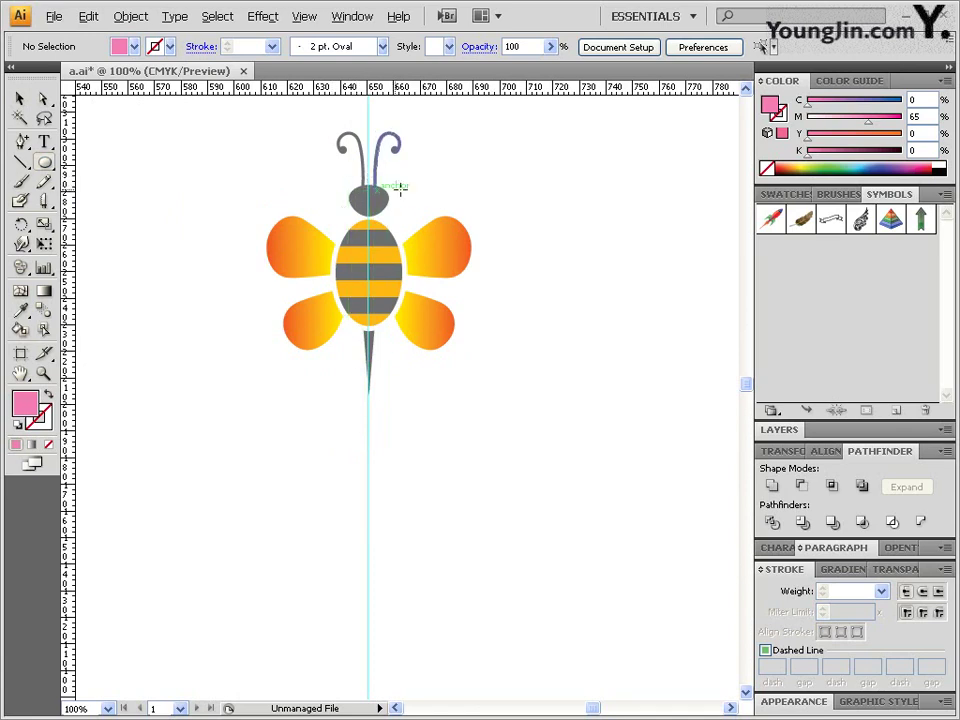
{"action": "left_click", "coordinate": [366, 471]}
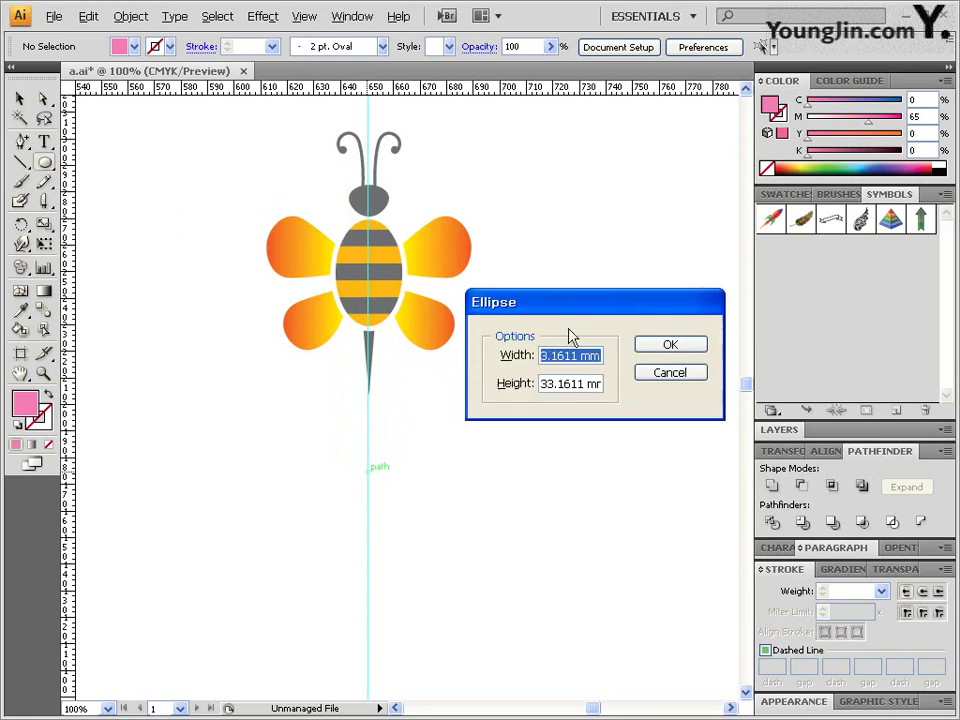
{"action": "left_click_drag", "start_coordinate": [577, 356], "coordinate": [565, 356]}
{"action": "double_click", "coordinate": [565, 356]}
{"action": "type", "text": "25"}
{"action": "key", "text": "Tab"}
{"action": "type", "text": "40"}
{"action": "left_click", "coordinate": [660, 348]}
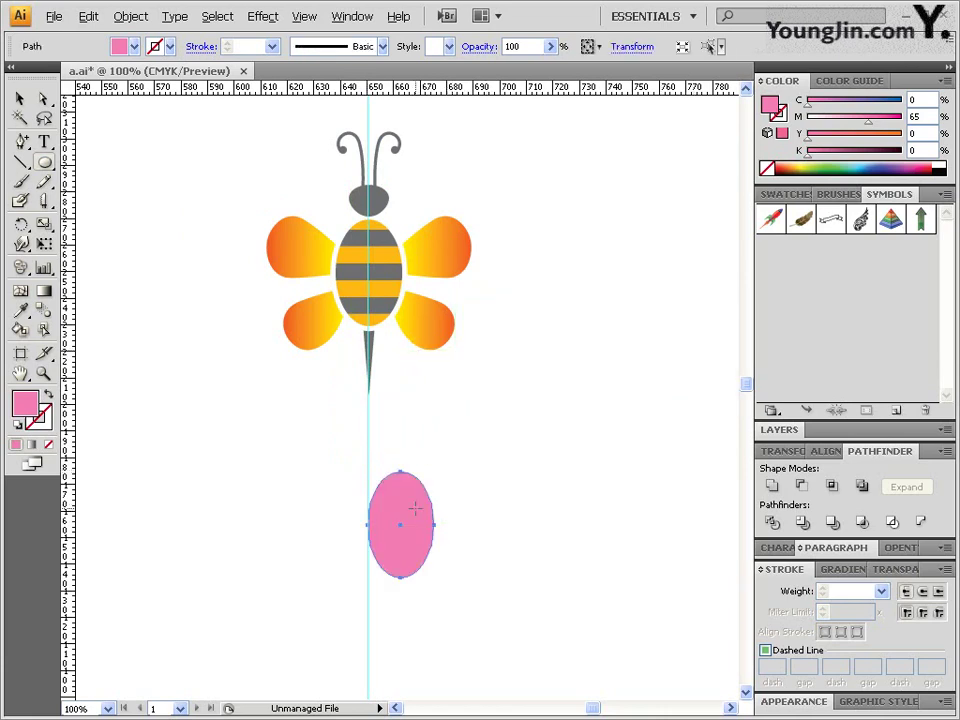
- Centre the new ellipse on the guide and set its fill to C 0, M 0, Y 0, K 70
{"action": "left_click", "coordinate": [43, 98]}
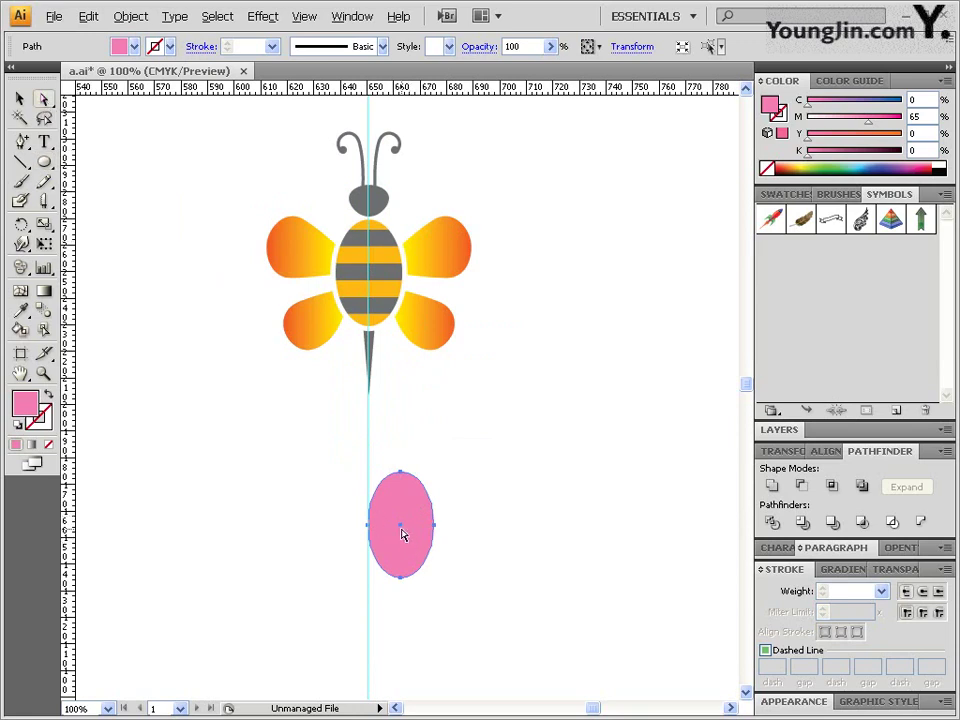
{"action": "left_click_drag", "start_coordinate": [403, 531], "coordinate": [369, 562]}
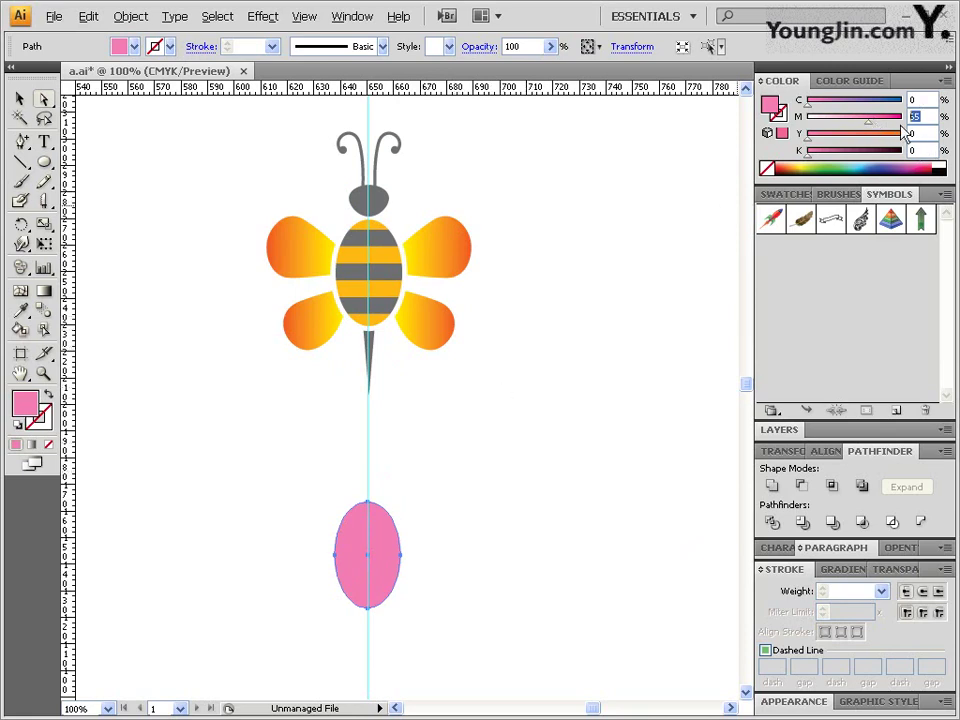
{"action": "type", "text": "0"}
{"action": "key", "text": "Tab"}
{"action": "key", "text": "Tab"}
{"action": "type", "text": "70"}
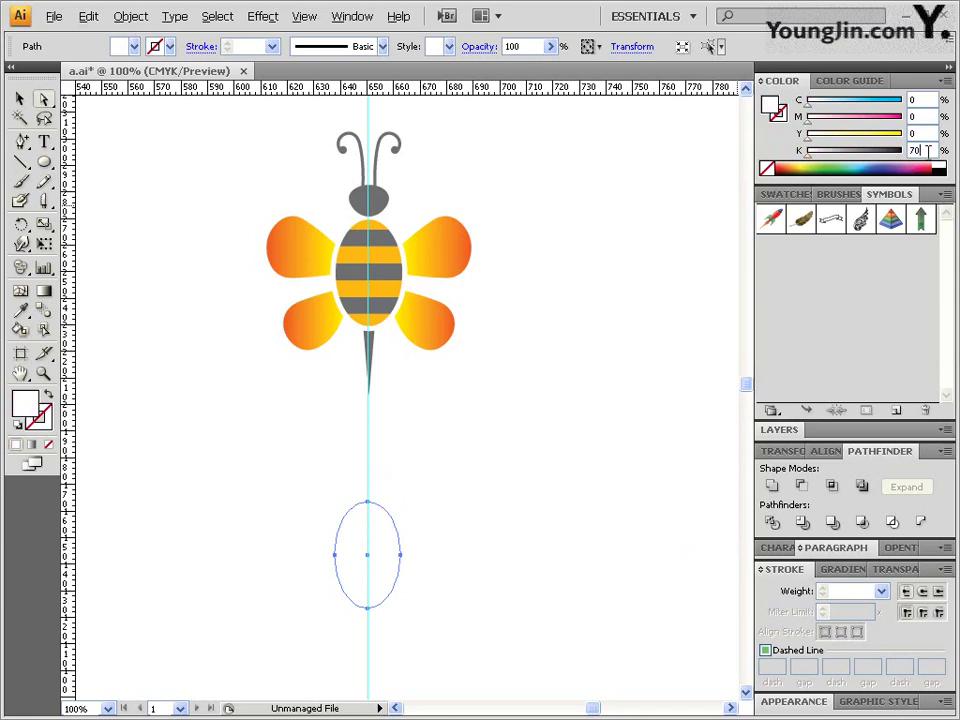
{"action": "key", "text": "Return"}
- Create a smaller ellipse 15 mm wide, centred on the guide above the body ellipse
{"action": "left_click", "coordinate": [44, 162]}
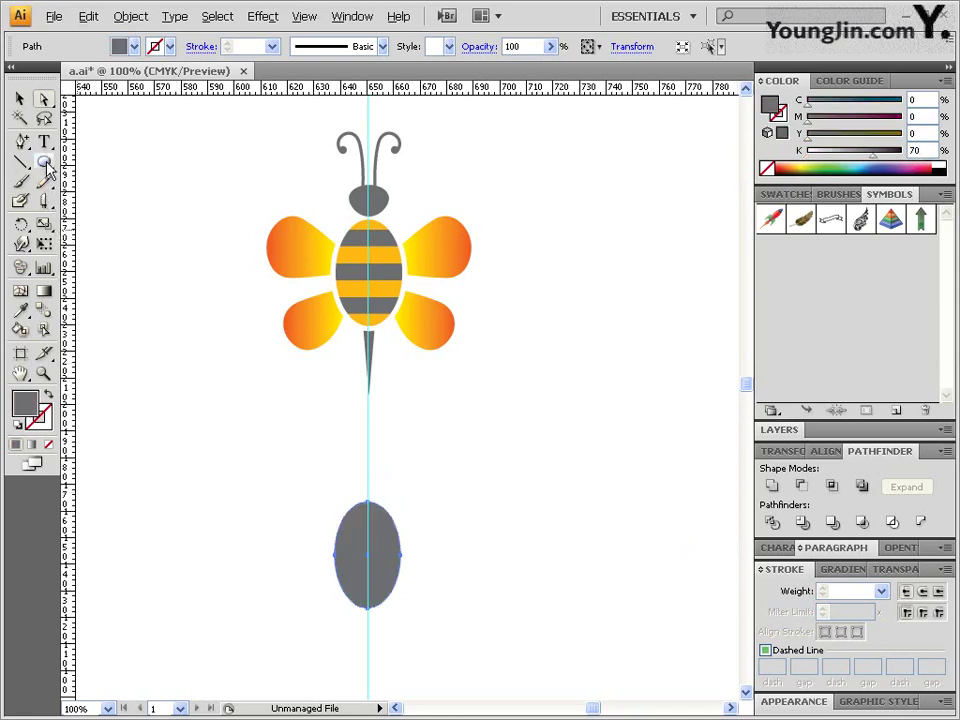
{"action": "left_click", "coordinate": [367, 472]}
{"action": "double_click", "coordinate": [555, 356]}
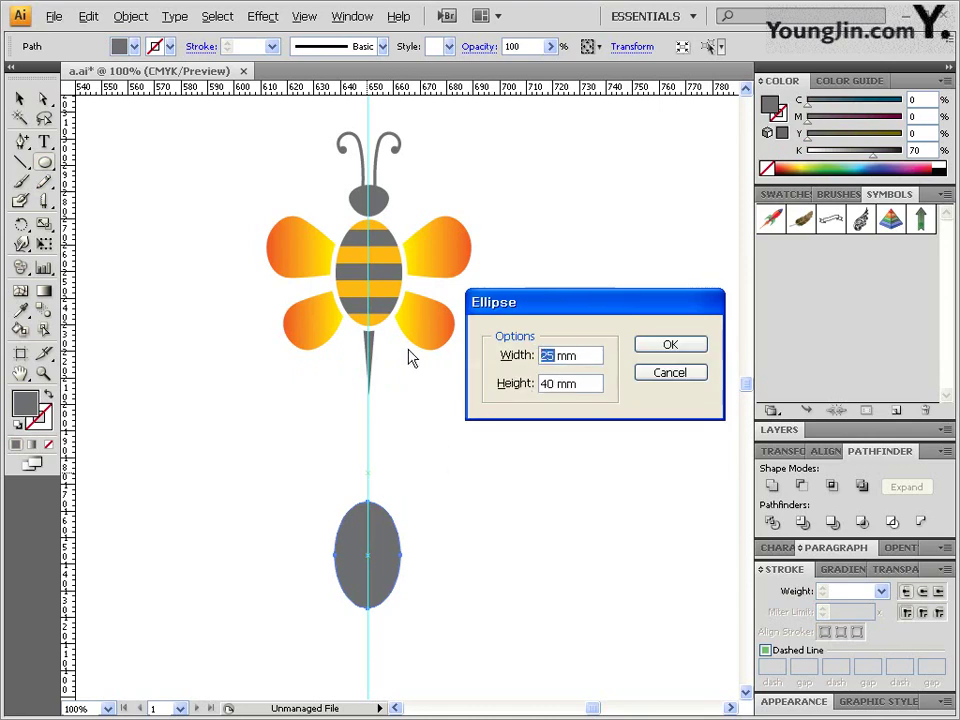
{"action": "type", "text": "15"}
{"action": "key", "text": "Tab"}
{"action": "type", "text": "1"}
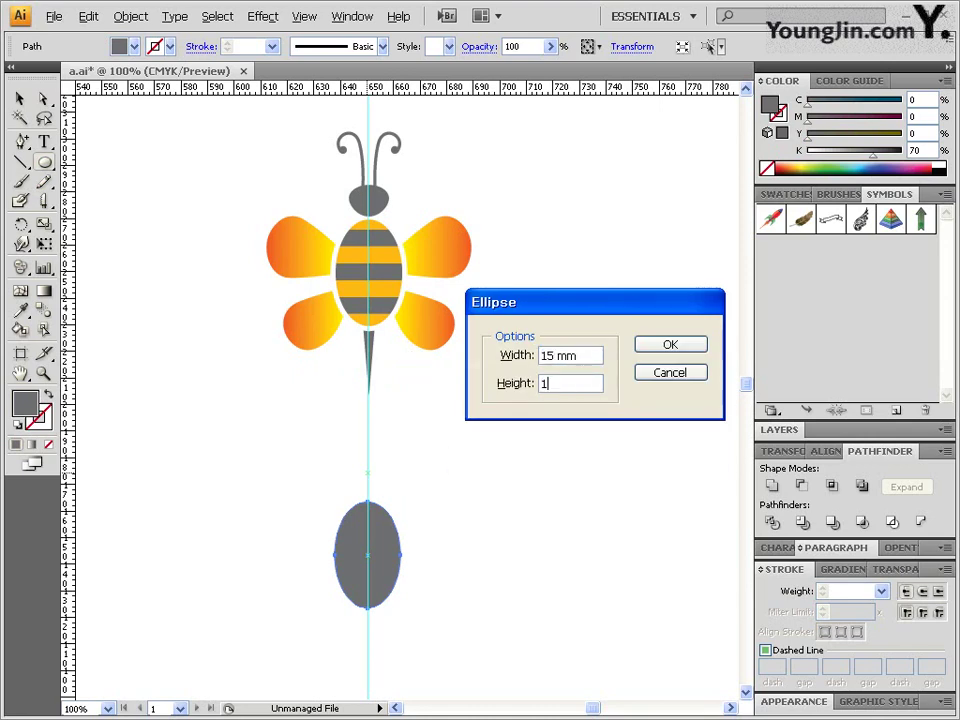
{"action": "left_click", "coordinate": [668, 346]}
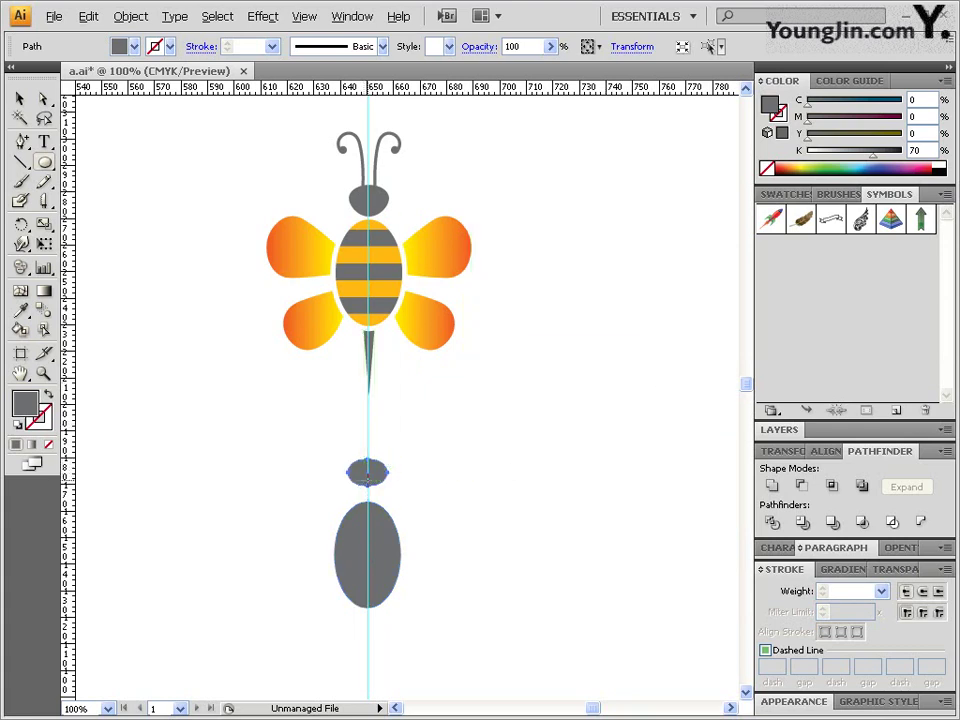
- Pull the small ellipse's lowest anchor point down to form the head, and move the head closer to the body
{"action": "left_click", "coordinate": [44, 98]}
{"action": "left_click", "coordinate": [484, 568]}
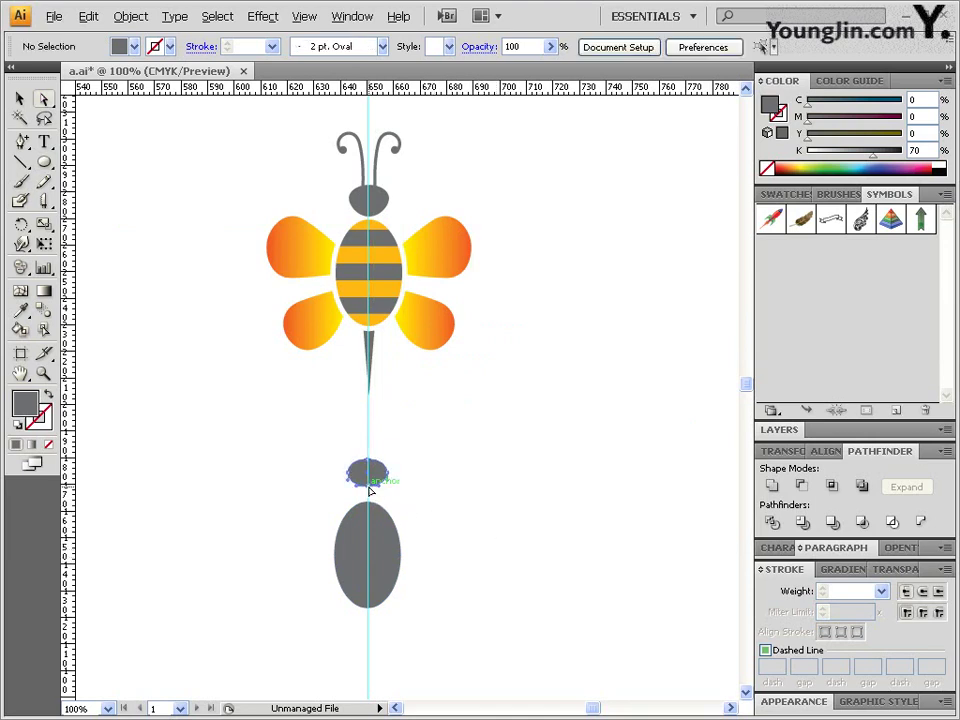
{"action": "left_click", "coordinate": [369, 489]}
{"action": "left_click", "coordinate": [478, 499]}
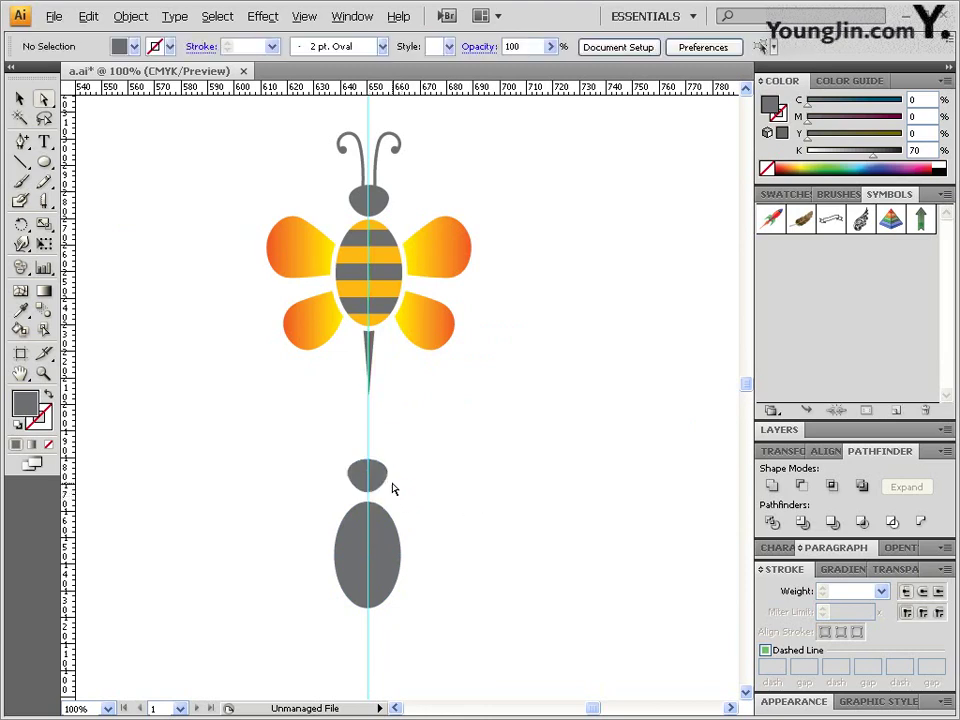
{"action": "left_click", "coordinate": [385, 480]}
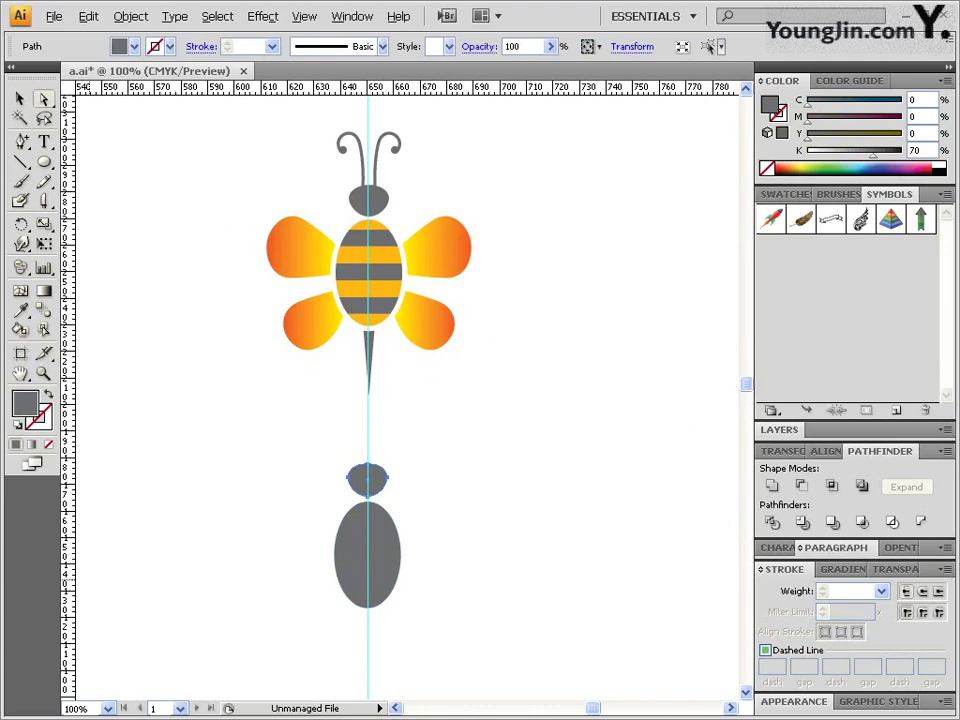
- Switch to the Pen tool and turn off Smart Guides
{"action": "left_click_drag", "start_coordinate": [409, 548], "coordinate": [438, 468]}
{"action": "left_click", "coordinate": [439, 420]}
{"action": "left_click", "coordinate": [415, 427]}
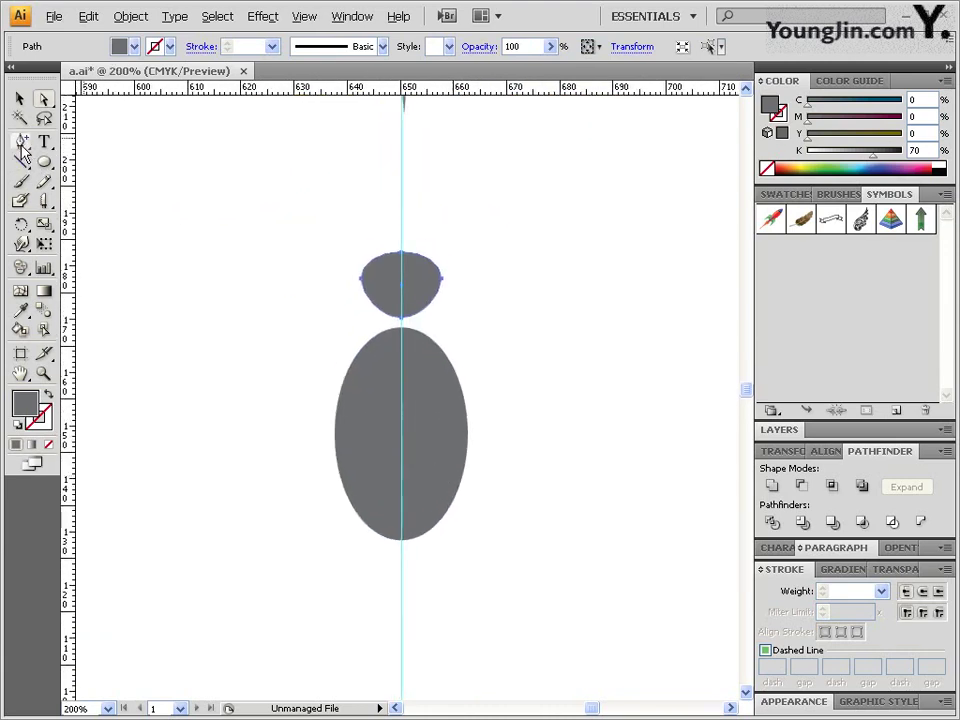
{"action": "left_click_drag", "start_coordinate": [20, 141], "coordinate": [60, 146]}
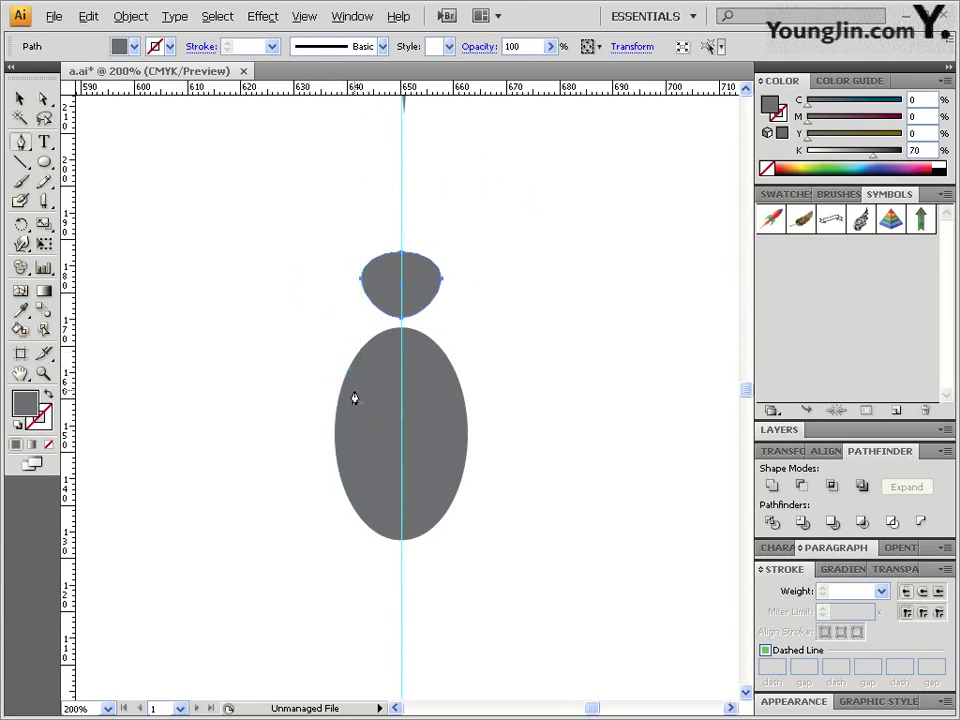
{"action": "left_click", "coordinate": [308, 20]}
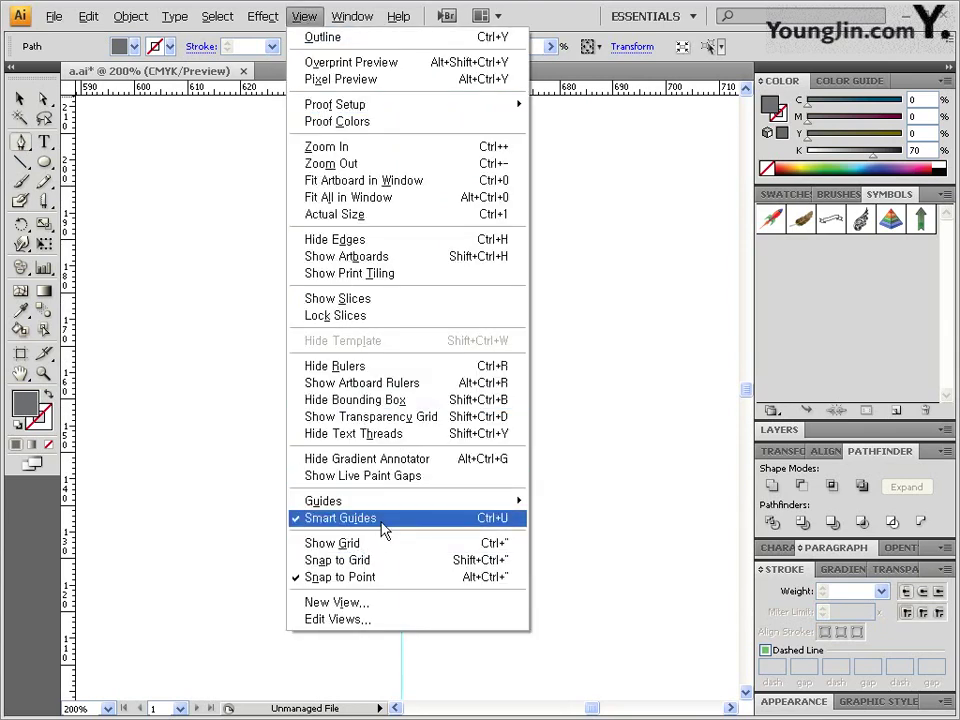
{"action": "left_click", "coordinate": [381, 518]}
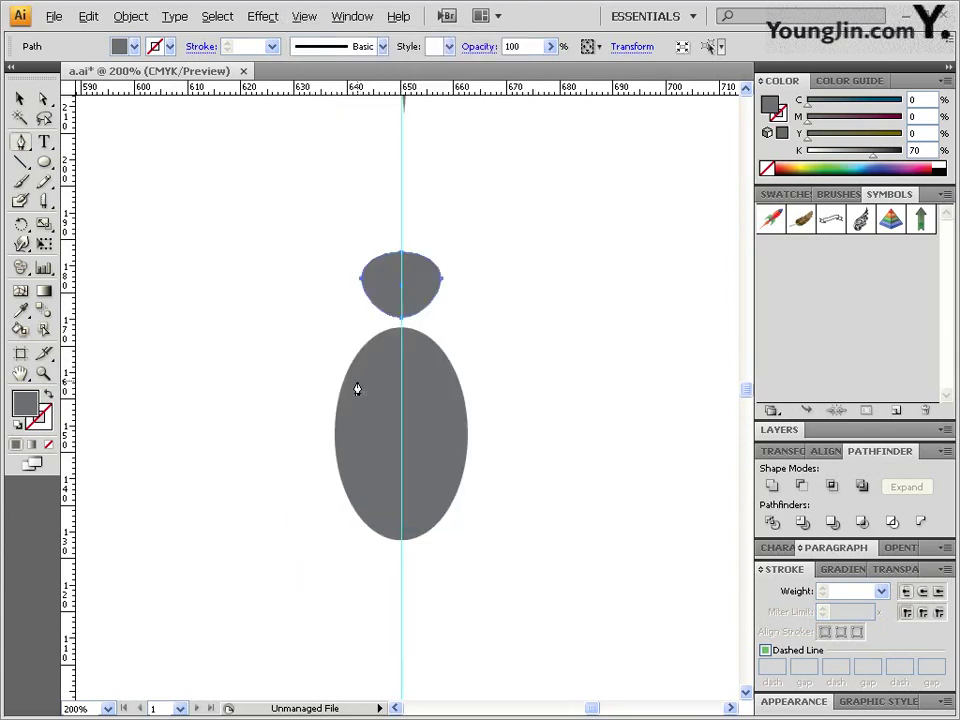
- Draw a closed, rounded upper-left wing that overlaps the body with the Pen tool
{"action": "left_click", "coordinate": [357, 382]}
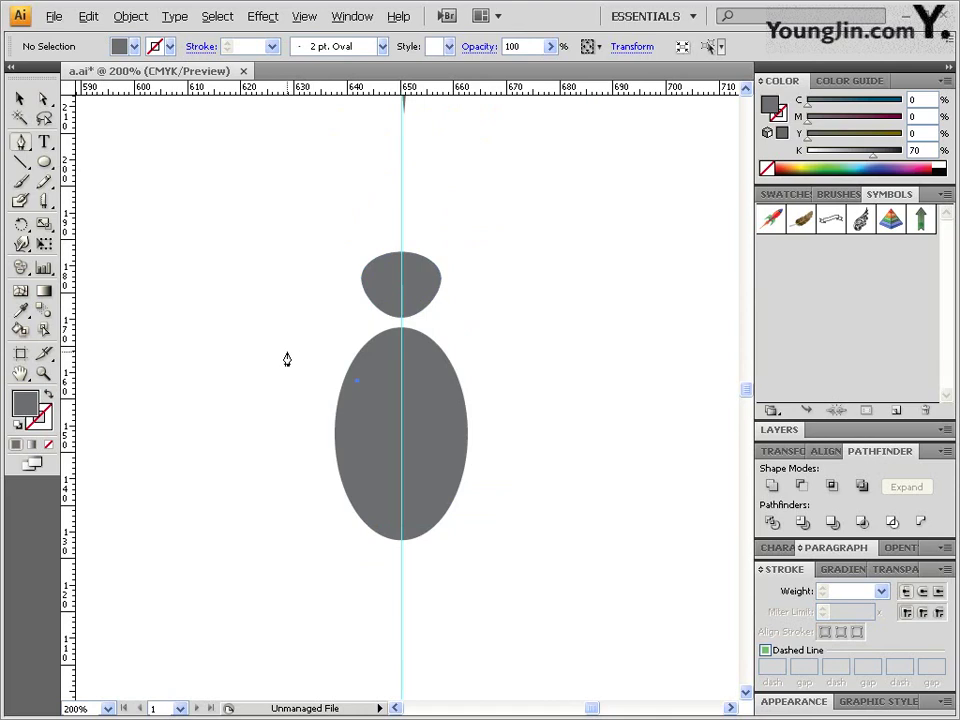
{"action": "left_click", "coordinate": [262, 333]}
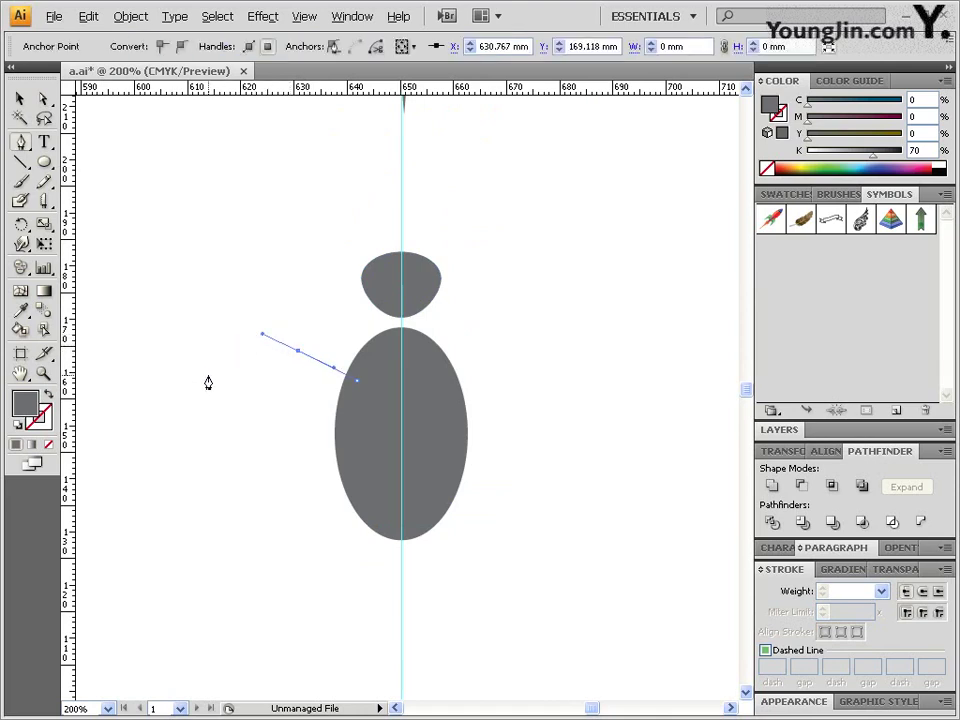
{"action": "left_click_drag", "start_coordinate": [214, 388], "coordinate": [207, 440]}
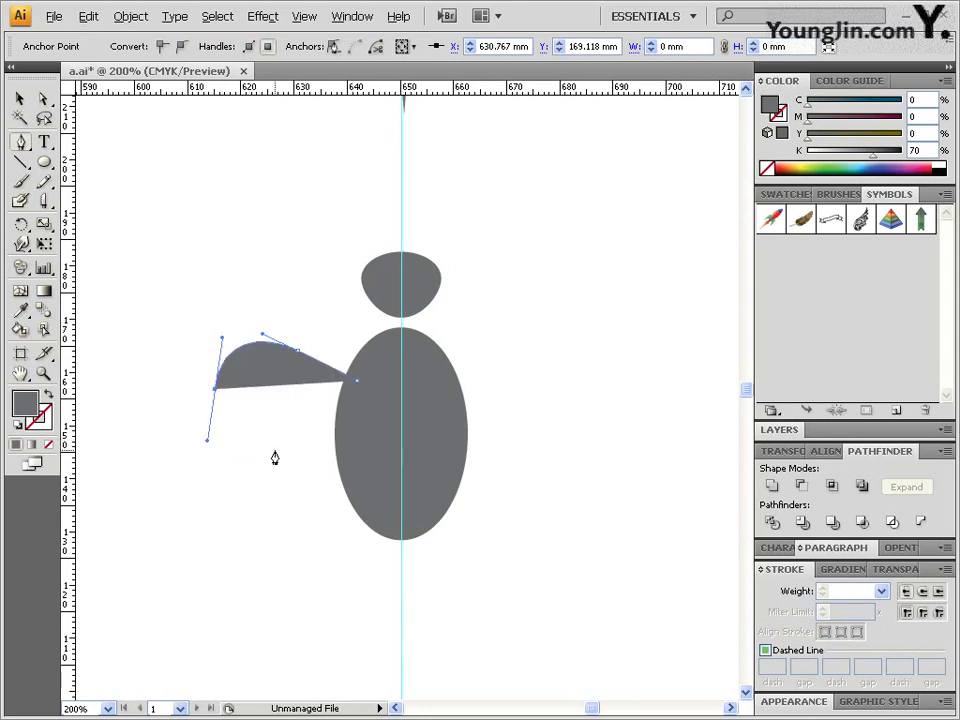
{"action": "left_click", "coordinate": [282, 447]}
{"action": "left_click", "coordinate": [359, 392]}
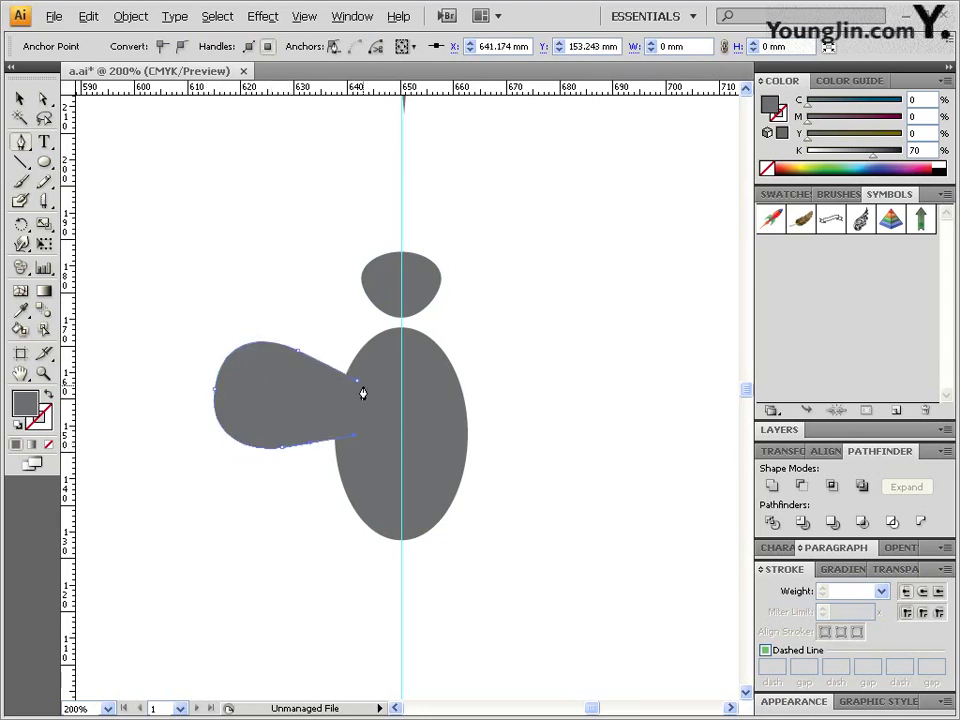
{"action": "left_click", "coordinate": [358, 390]}
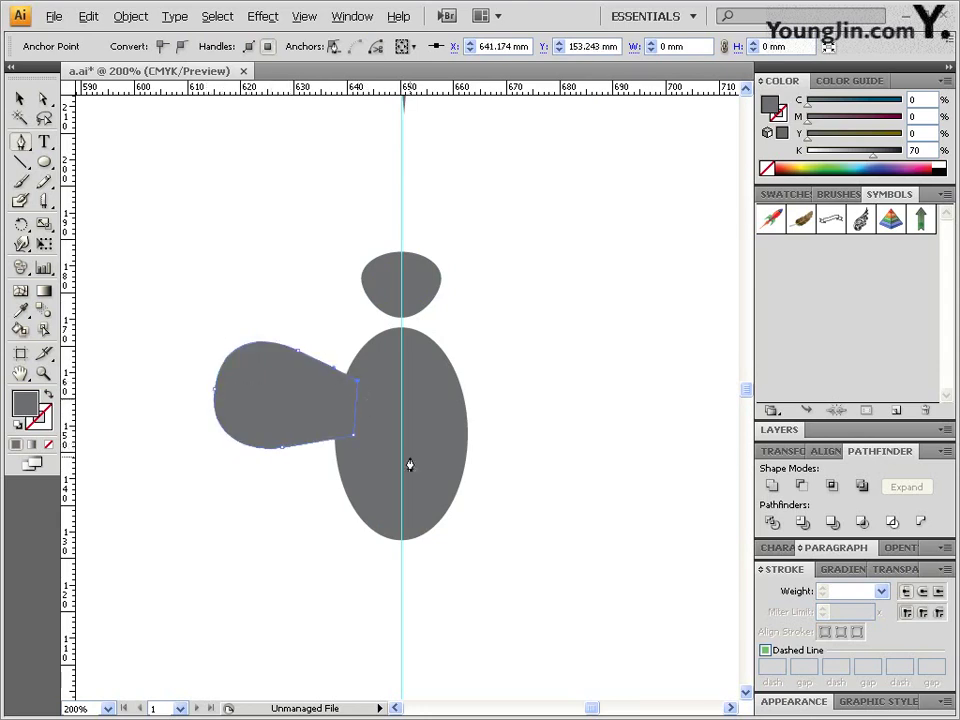
- Draw a smaller closed, rounded lower-left wing that overlaps the body below the first wing
{"action": "left_click", "coordinate": [349, 463], "text": "ctrl"}
{"action": "left_click_drag", "start_coordinate": [281, 489], "coordinate": [255, 499]}
{"action": "left_click_drag", "start_coordinate": [278, 558], "coordinate": [354, 508]}
{"action": "left_click", "coordinate": [349, 465]}
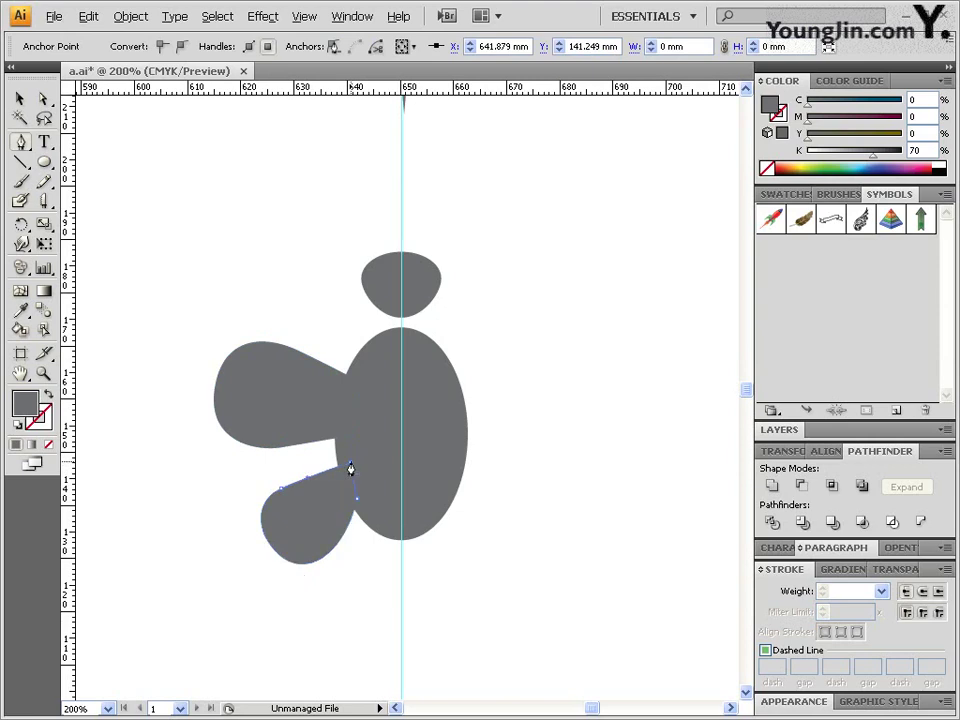
- Select both left wings and fill them with a linear gradient
{"action": "left_click", "coordinate": [279, 398], "text": "ctrl"}
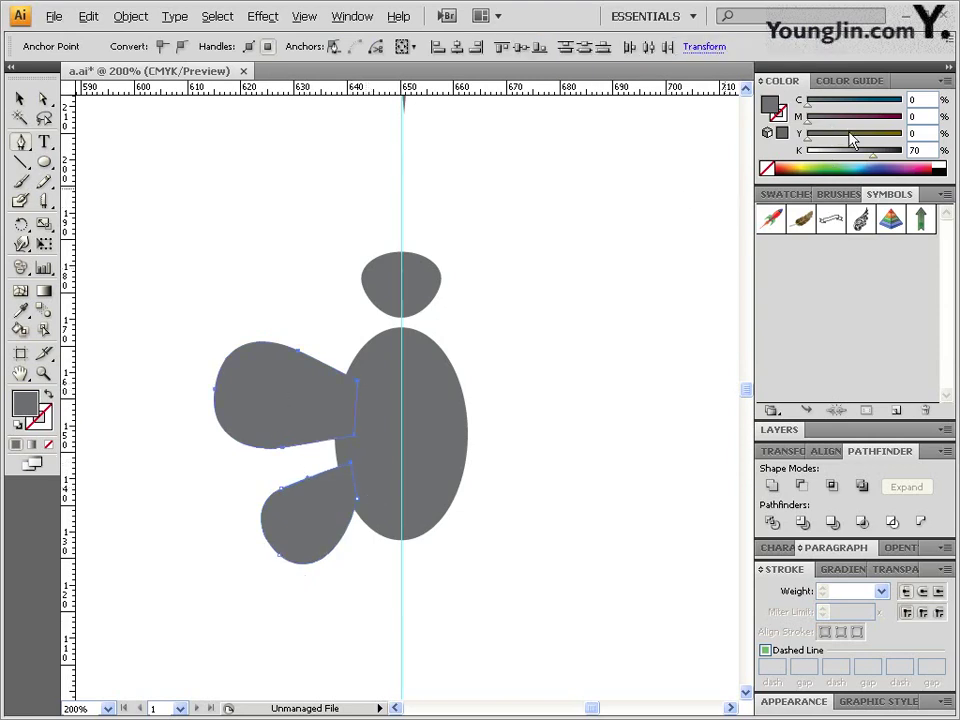
{"action": "left_click", "coordinate": [801, 166]}
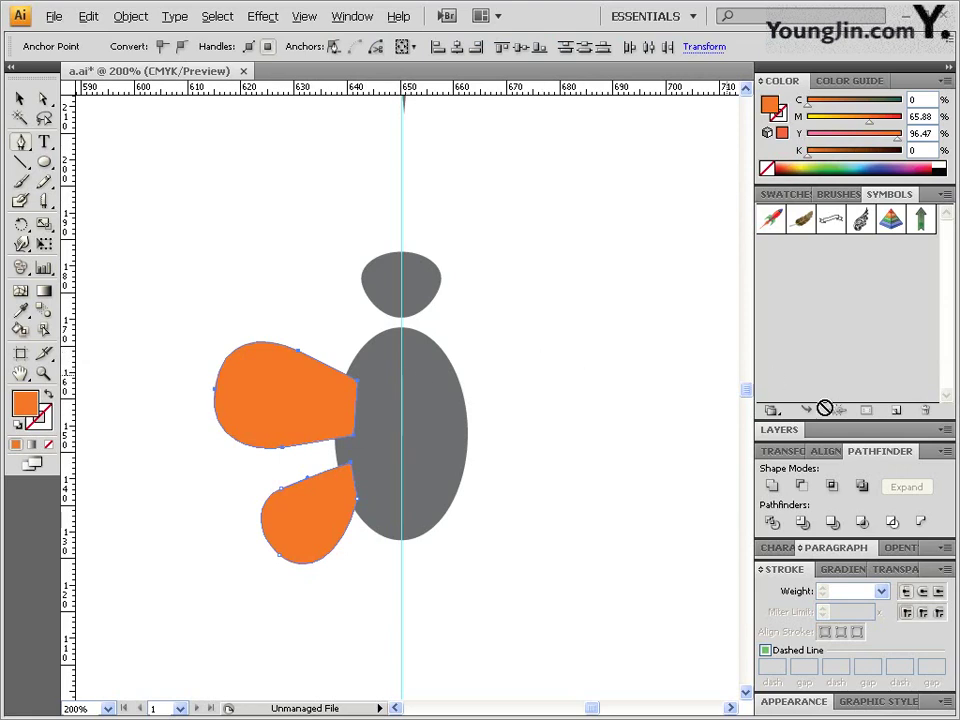
{"action": "left_click", "coordinate": [843, 569]}
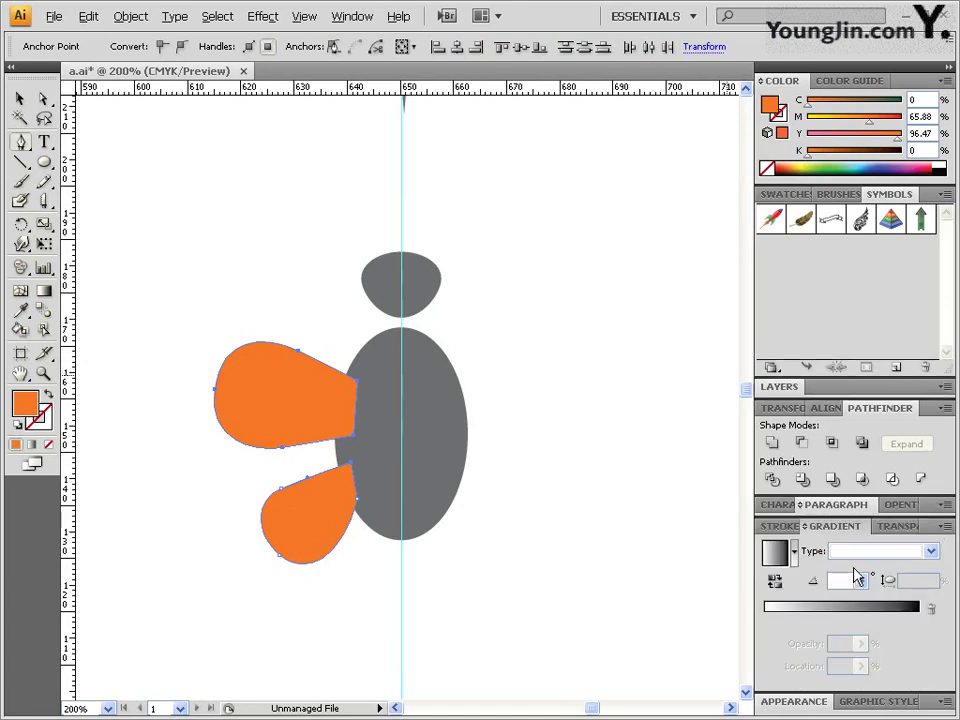
{"action": "left_click", "coordinate": [777, 558]}
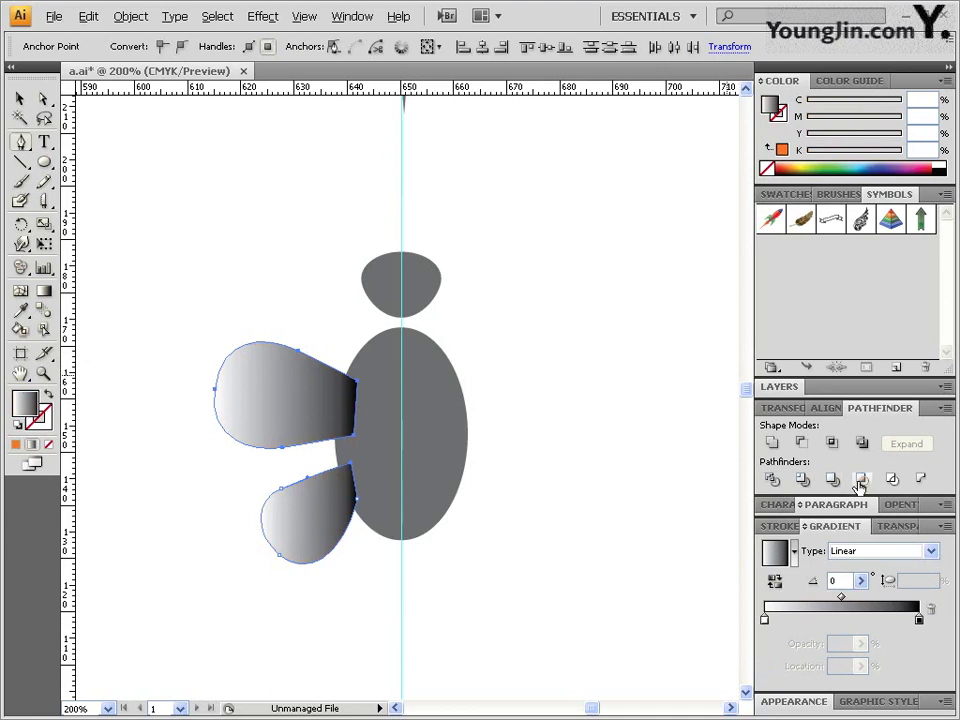
- Switch the gradient's starting stop to CMYK and set it to C 0, M 80, Y 100, K 0
{"action": "left_click", "coordinate": [766, 621]}
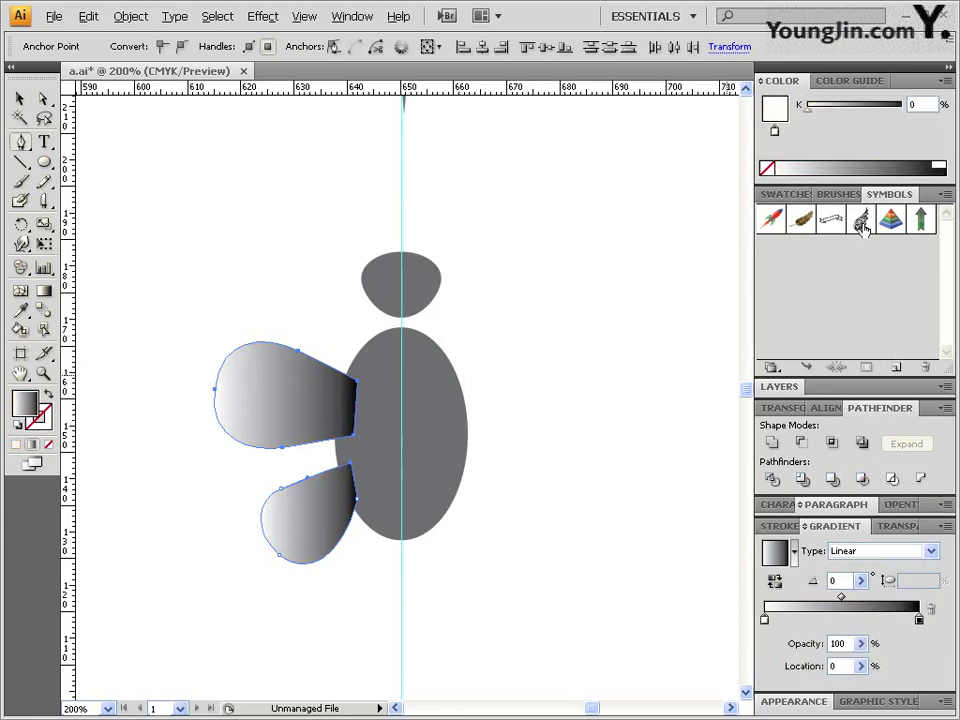
{"action": "left_click", "coordinate": [946, 80]}
{"action": "left_click", "coordinate": [813, 161]}
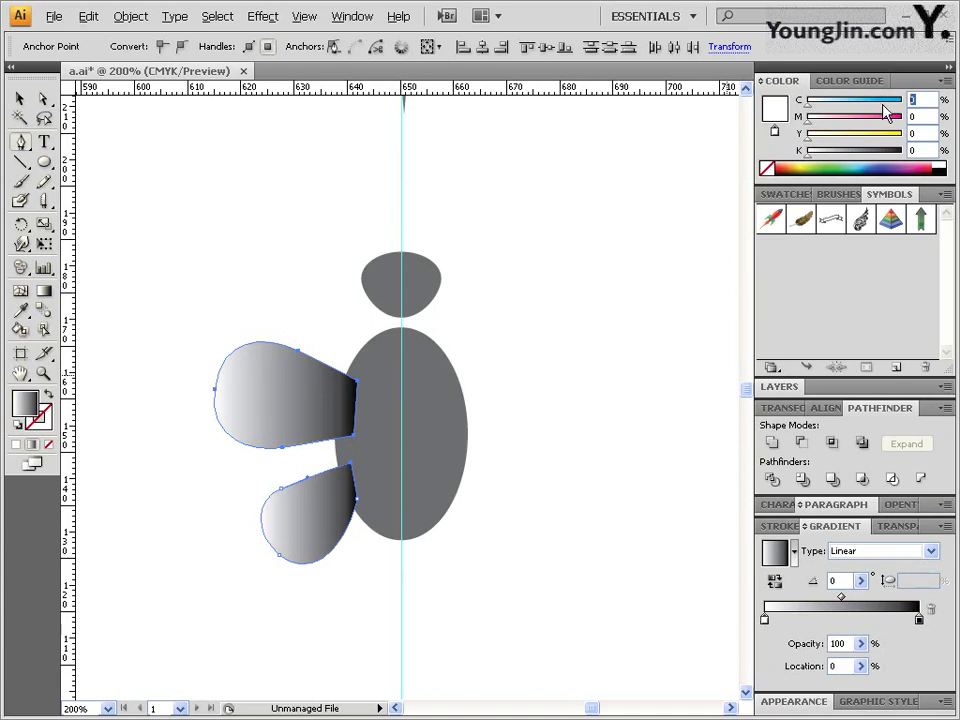
{"action": "key", "text": "Tab"}
{"action": "type", "text": "100"}
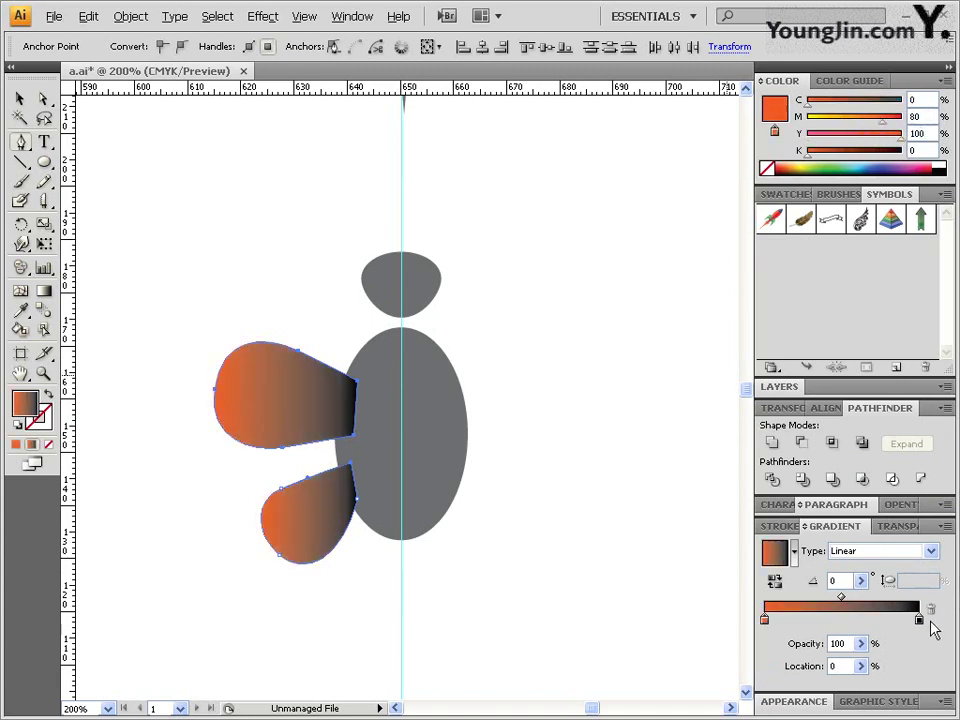
- Switch the gradient's end stop to CMYK and set it to C 0, M 0, Y 100, K 0
{"action": "left_click", "coordinate": [920, 620]}
{"action": "left_click", "coordinate": [945, 81]}
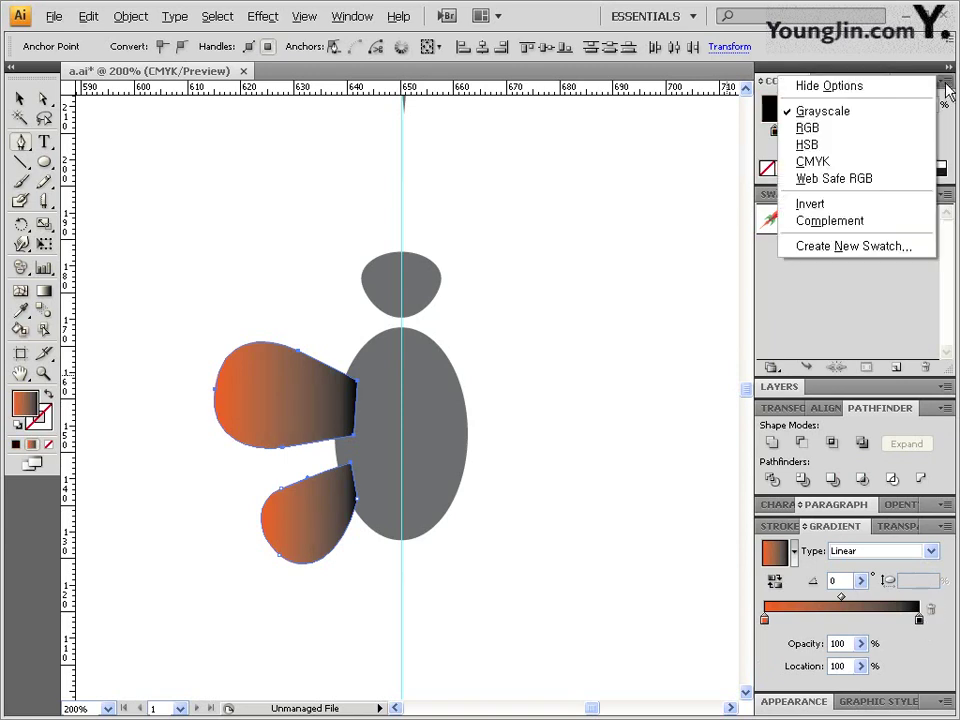
{"action": "left_click", "coordinate": [845, 163]}
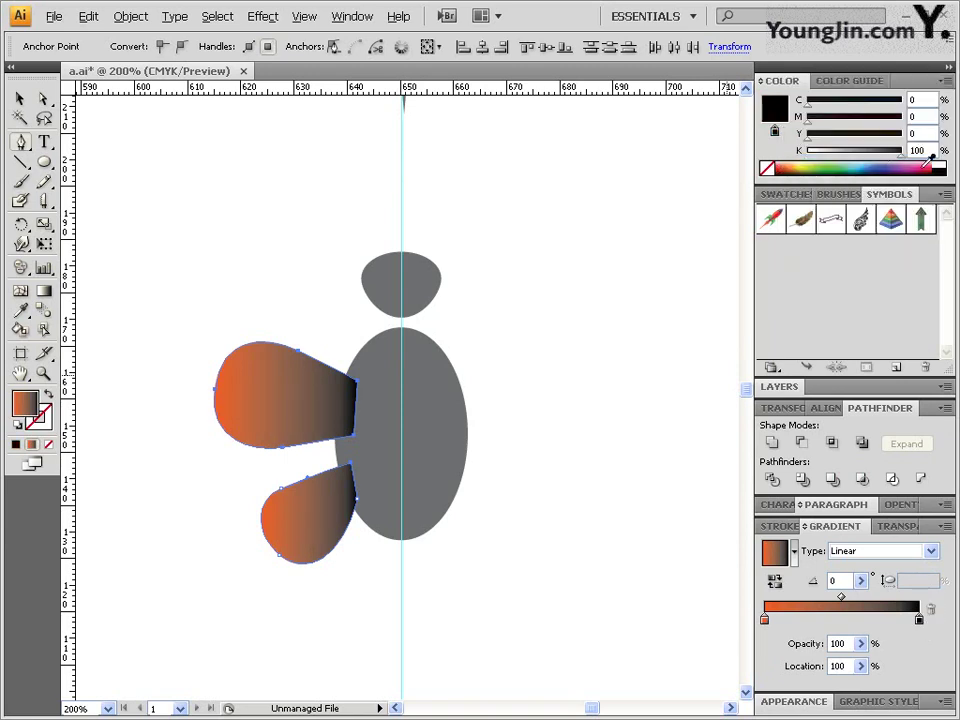
{"action": "type", "text": "100"}
{"action": "key", "text": "Tab"}
{"action": "type", "text": "0"}
{"action": "key", "text": "Return"}
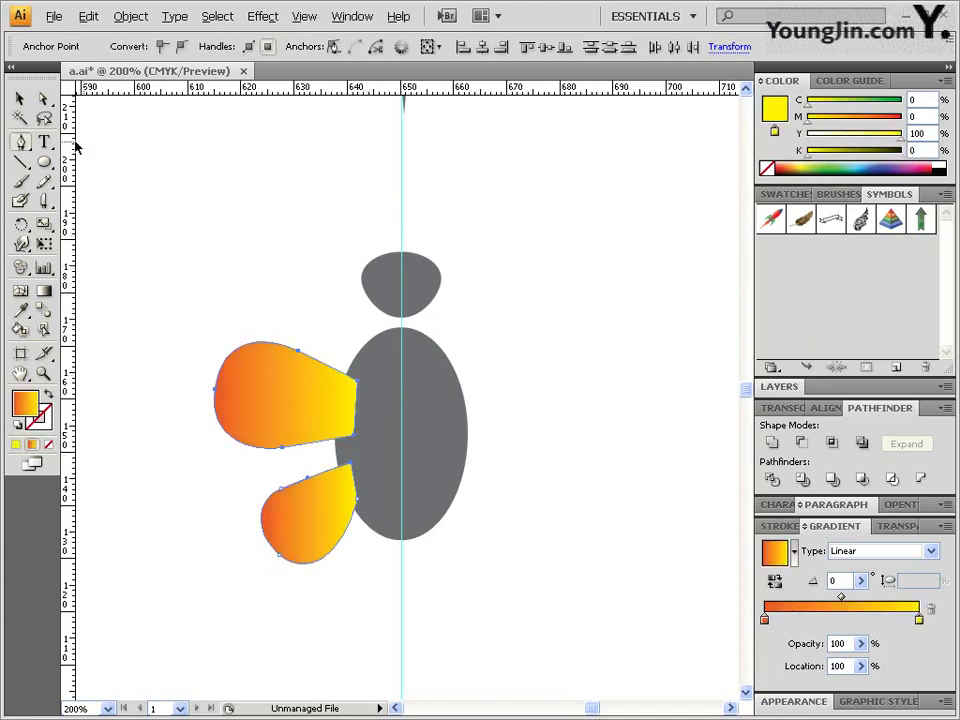
- Draw a curved antenna path rising from the head's upper left and curling outward at its end
{"action": "left_click", "coordinate": [403, 230], "text": "ctrl"}
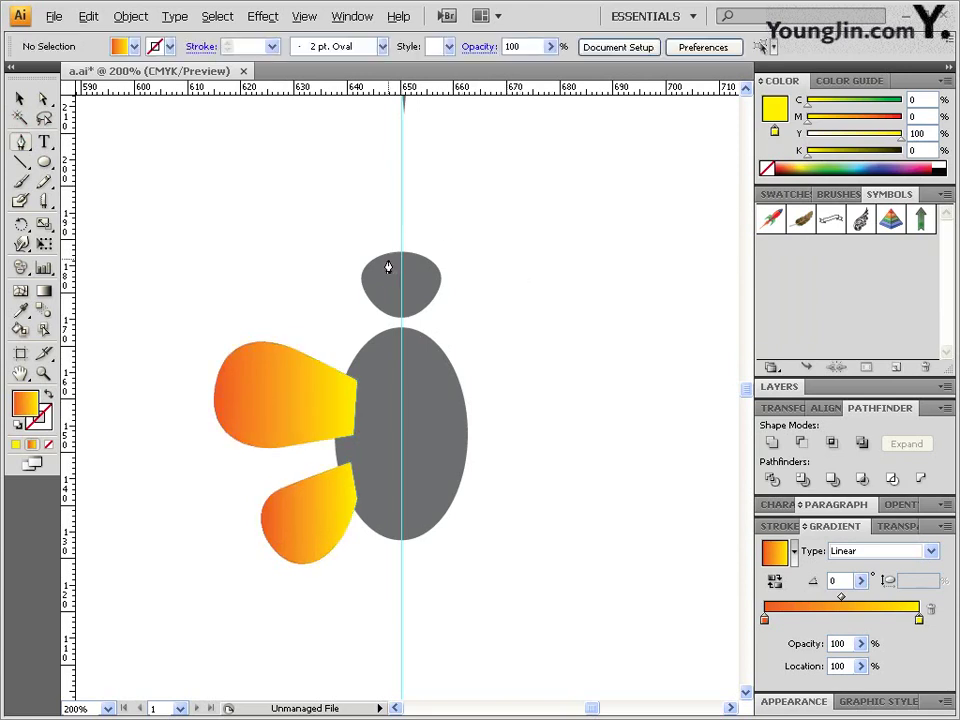
{"action": "left_click_drag", "start_coordinate": [451, 229], "coordinate": [456, 272]}
{"action": "left_click_drag", "start_coordinate": [381, 226], "coordinate": [364, 256]}
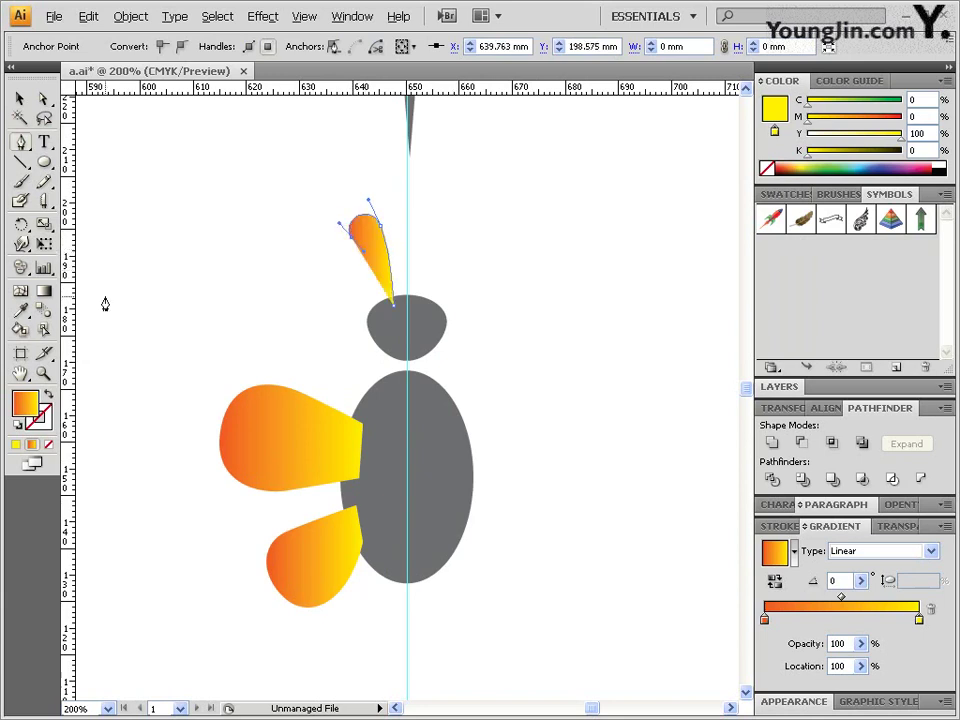
- Remove the antenna's fill and give it a 3 pt stroke in C 0, M 0, Y 0, K 70
{"action": "left_click", "coordinate": [43, 428]}
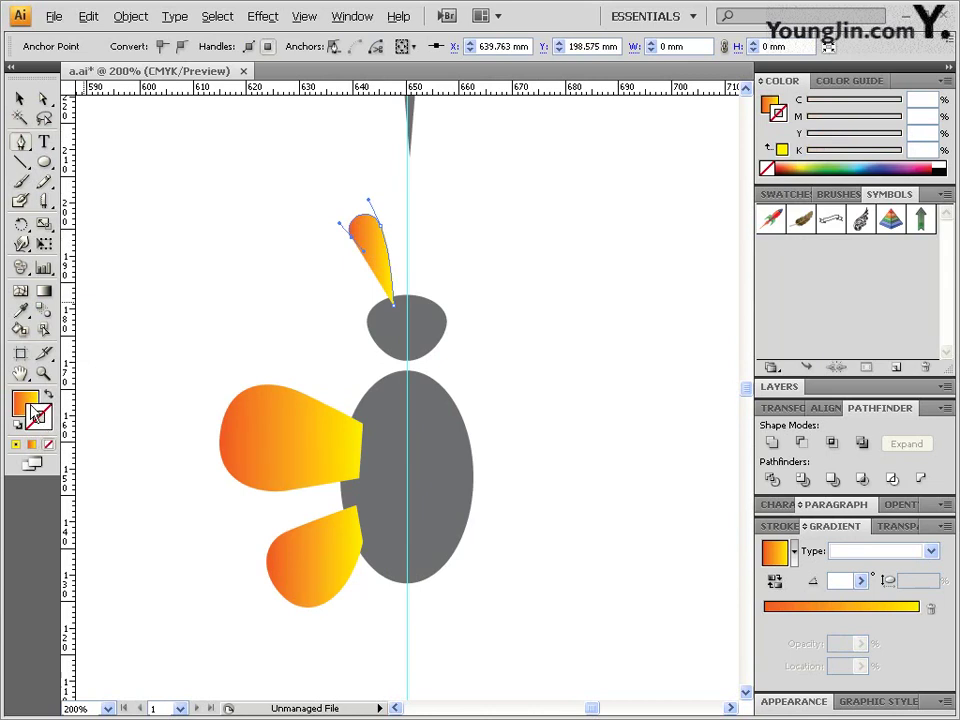
{"action": "left_click", "coordinate": [47, 444]}
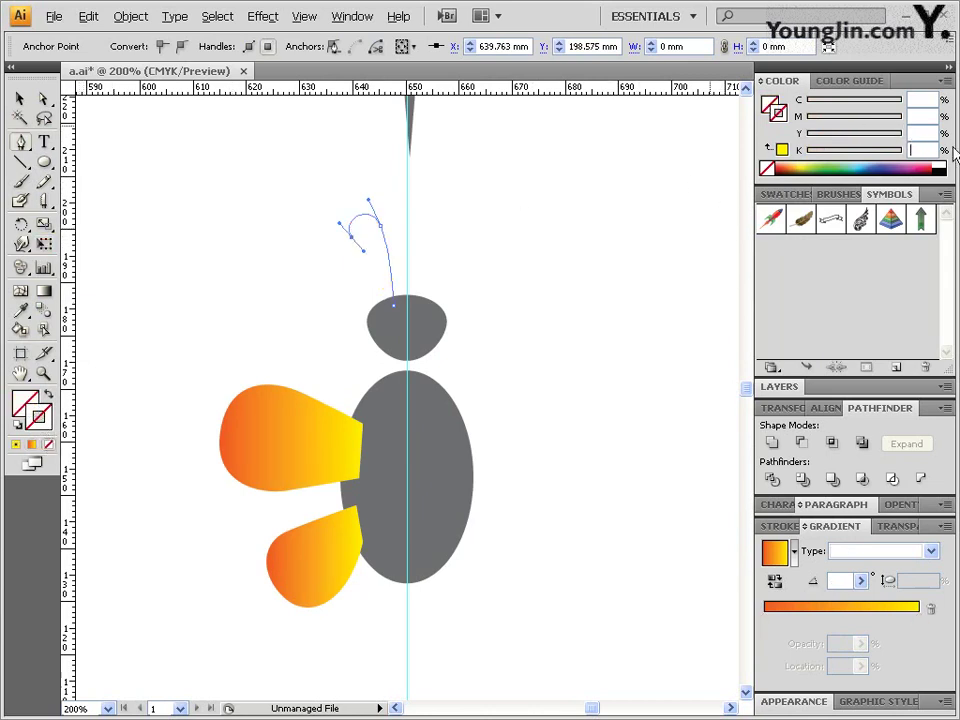
{"action": "type", "text": "70"}
{"action": "key", "text": "Return"}
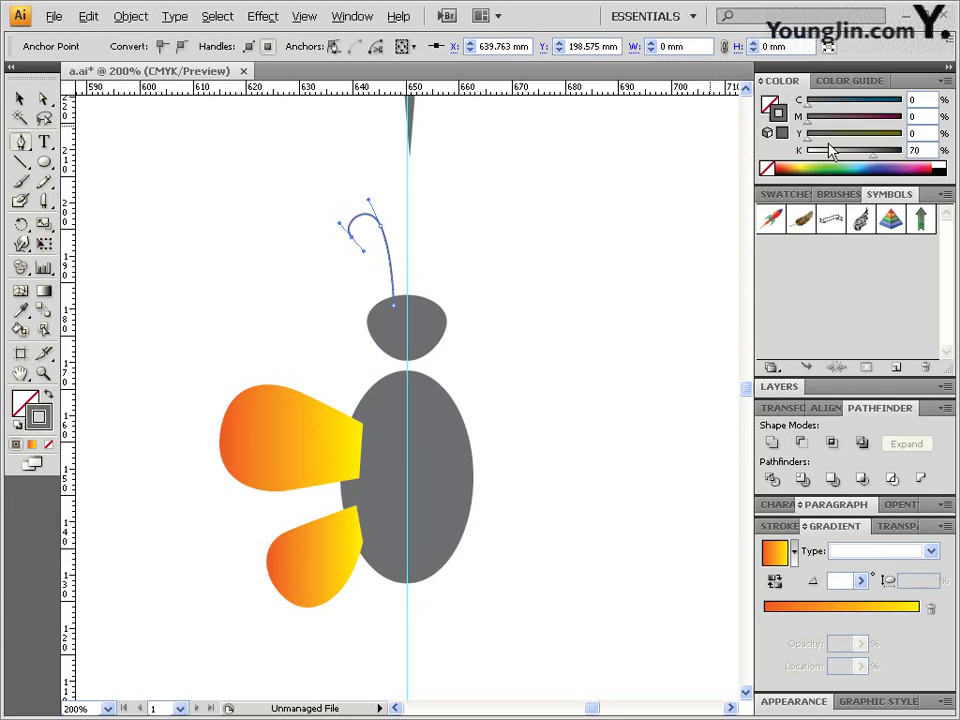
{"action": "left_click", "coordinate": [782, 526]}
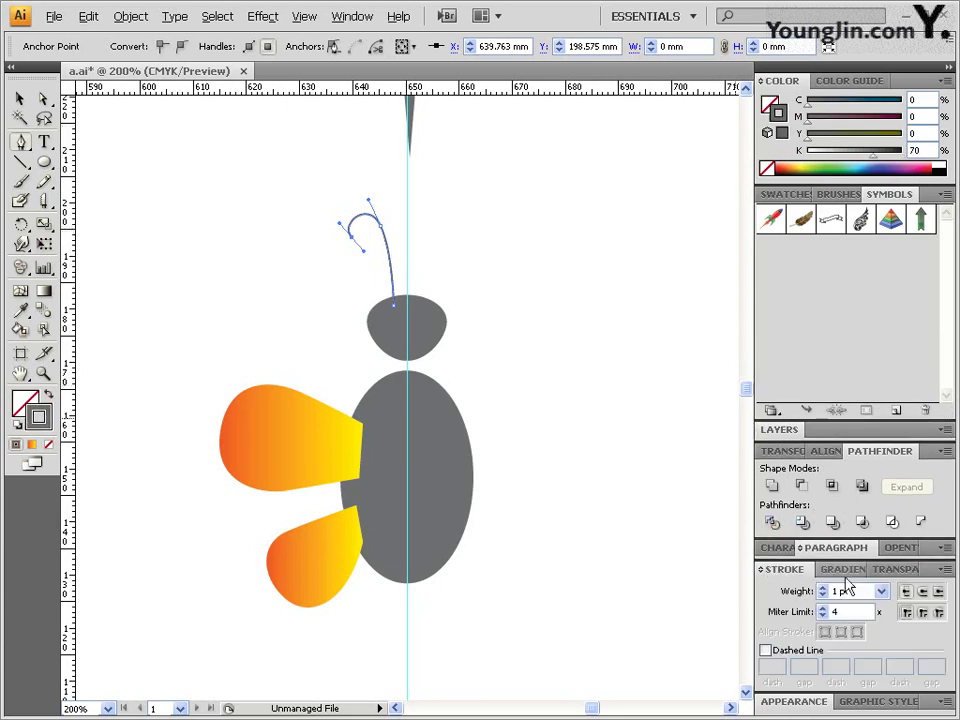
{"action": "left_click", "coordinate": [881, 591]}
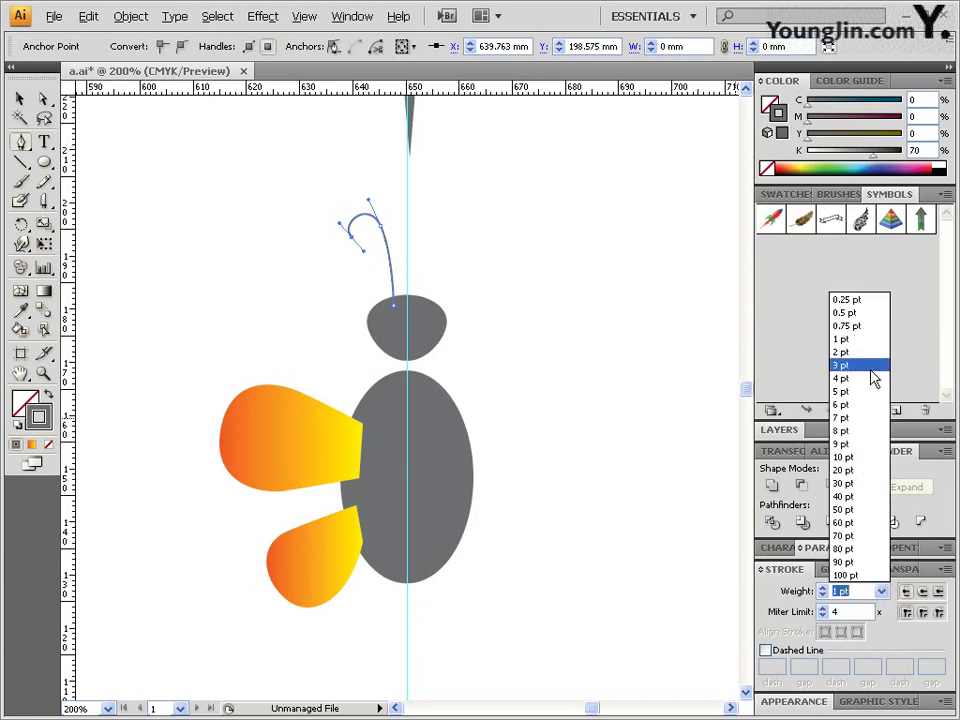
{"action": "left_click", "coordinate": [872, 365]}
- Draw a small circle on the antenna's curled end and swap its colours so it has a grey fill and no stroke
{"action": "left_click", "coordinate": [43, 98]}
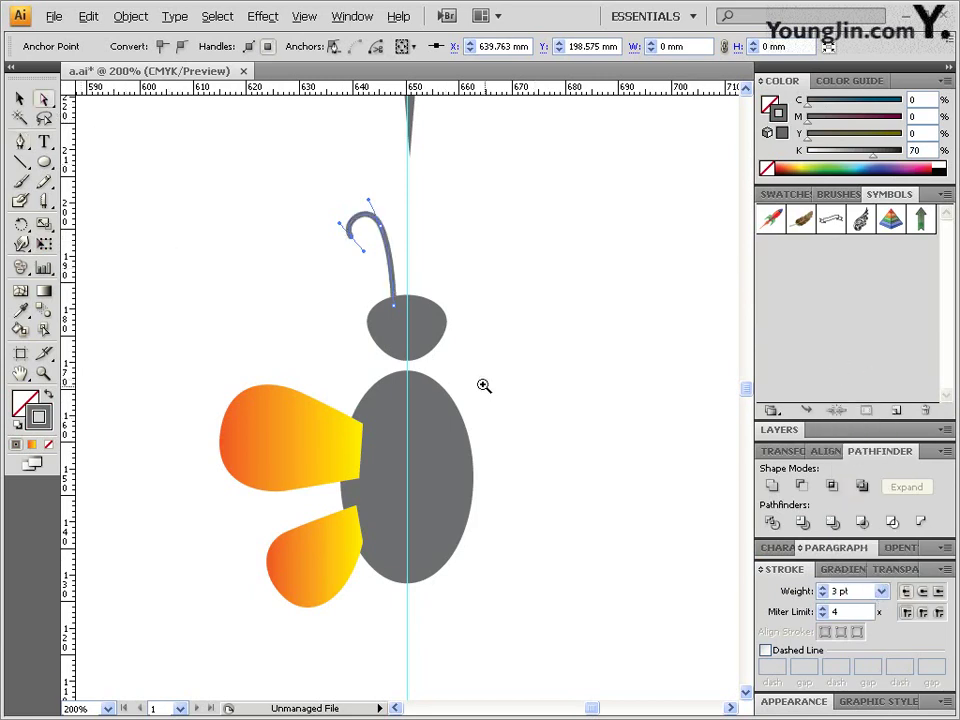
{"action": "left_click_drag", "start_coordinate": [484, 386], "coordinate": [300, 178]}
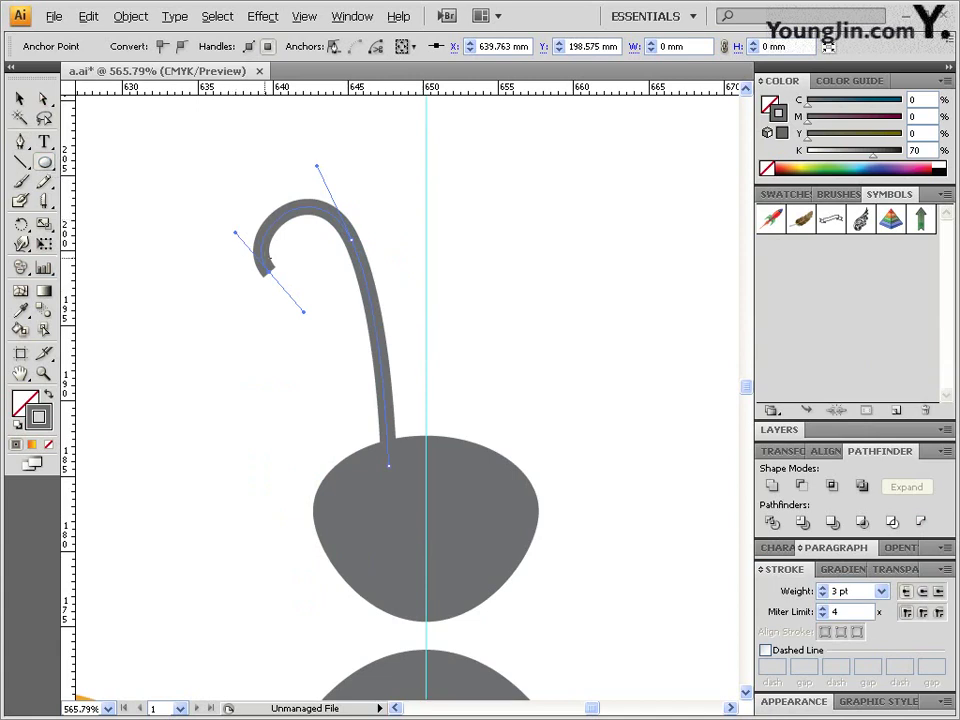
{"action": "left_click", "coordinate": [274, 268]}
{"action": "left_click_drag", "start_coordinate": [286, 258], "coordinate": [288, 257]}
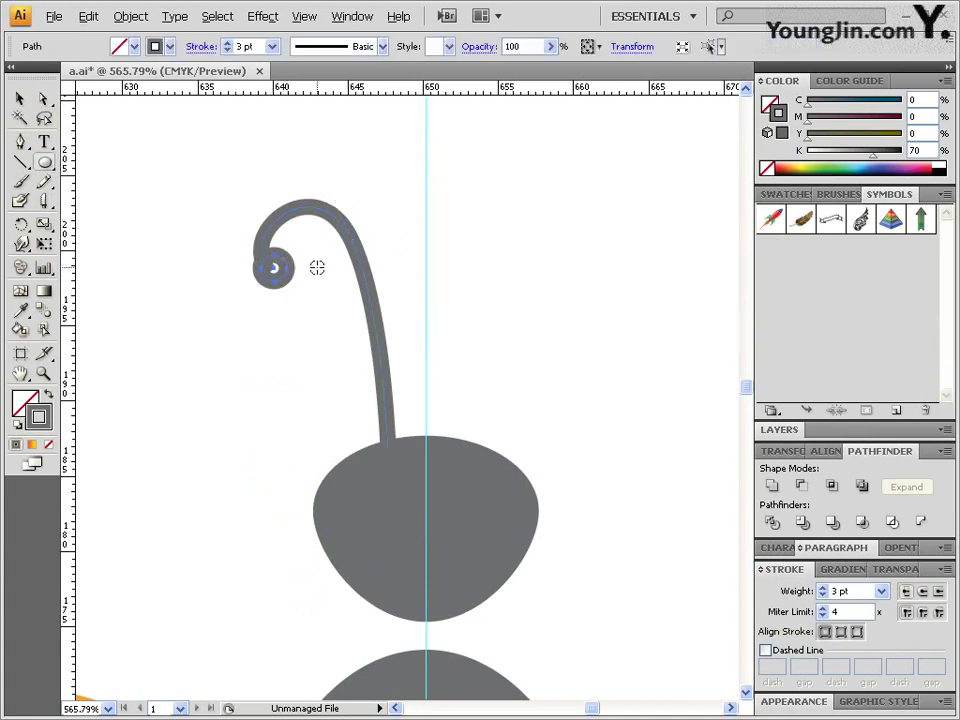
{"action": "left_click", "coordinate": [47, 394]}
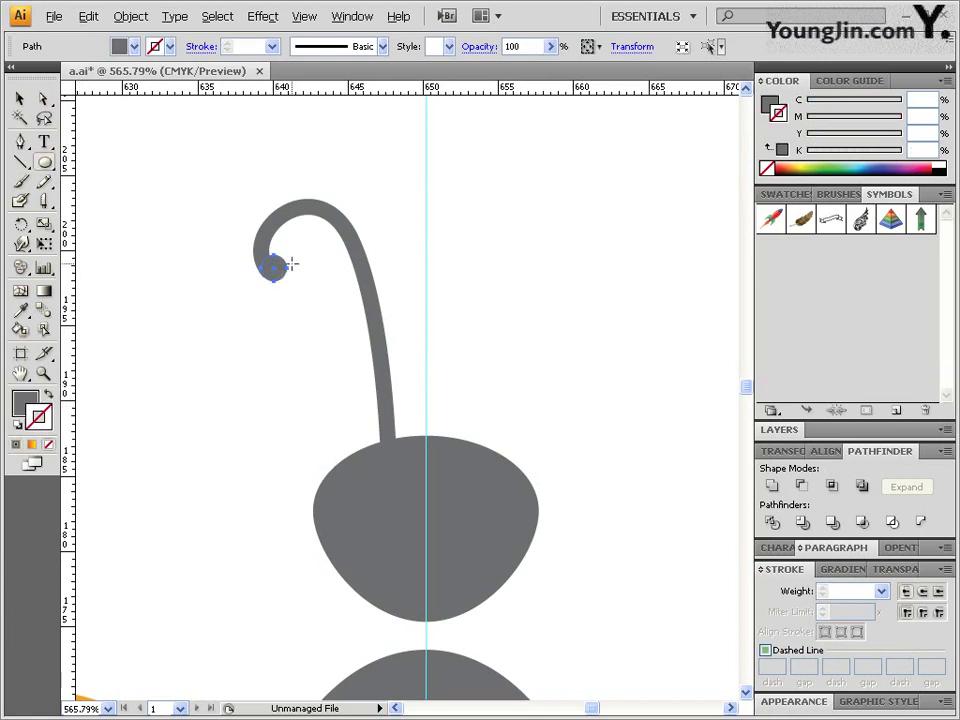
- Enlarge the small circle slightly and fit it against the inside of the antenna's curl
{"action": "key", "text": "v"}
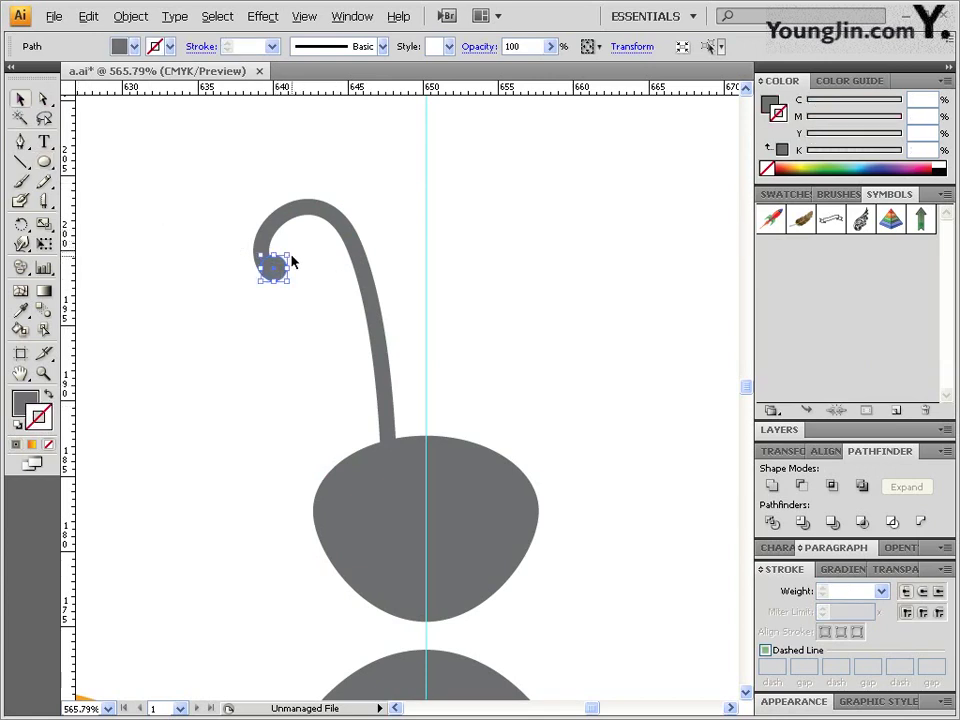
{"action": "key", "text": "Down"}
{"action": "key", "text": "Up"}
{"action": "left_click", "coordinate": [523, 262]}
- Convert the antenna's stroke to an outline and unite it with its end circle
{"action": "left_click_drag", "start_coordinate": [384, 180], "coordinate": [376, 333]}
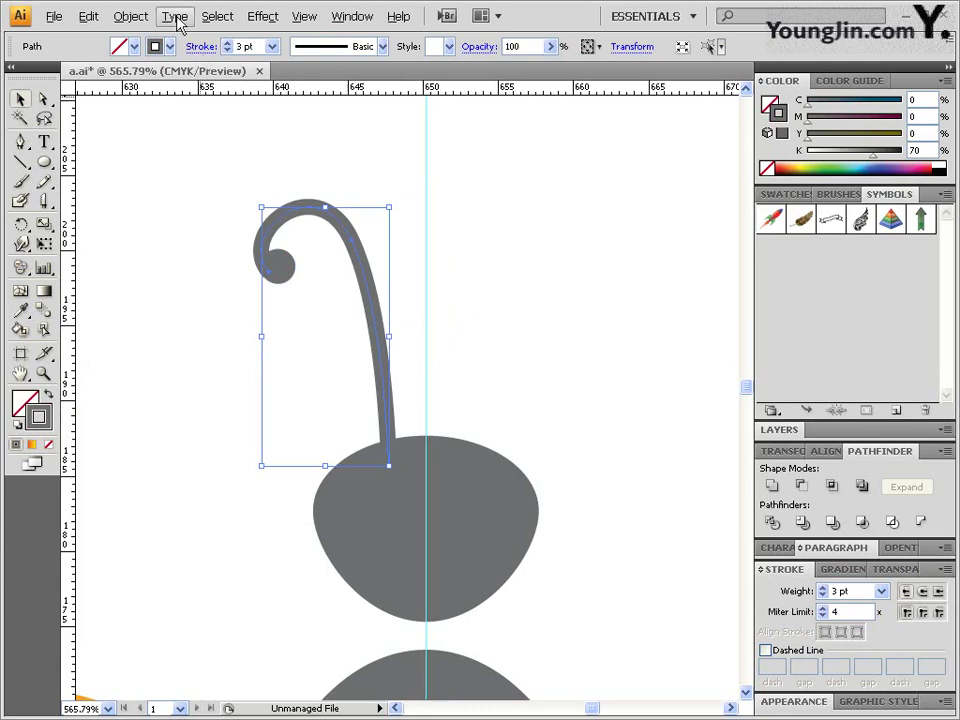
{"action": "left_click", "coordinate": [130, 16]}
{"action": "mouse_move", "coordinate": [150, 325]}
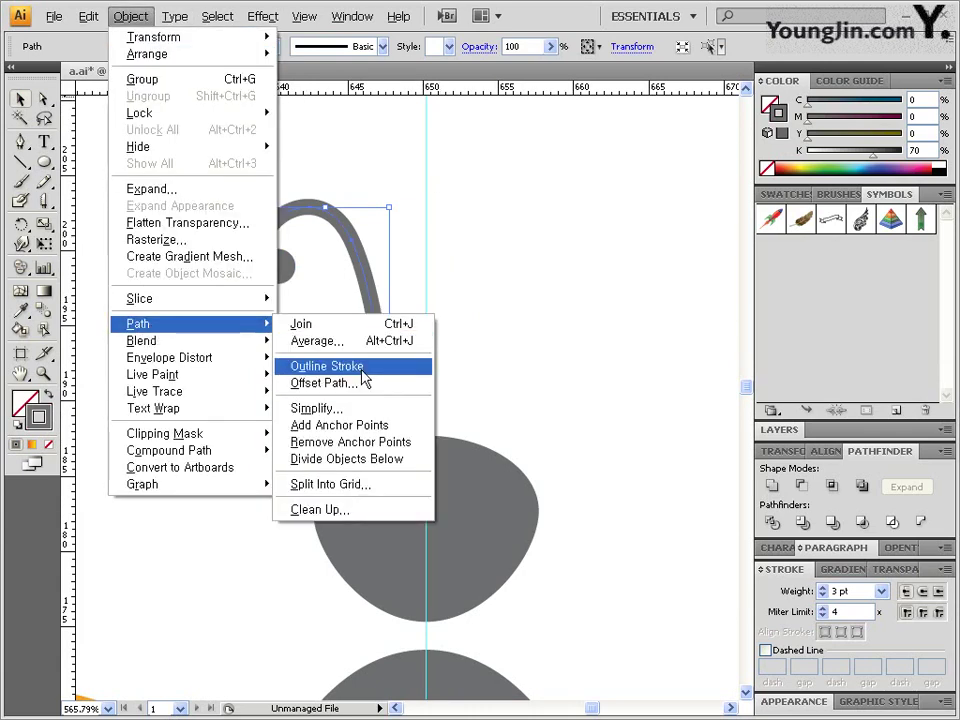
{"action": "left_click", "coordinate": [366, 369]}
{"action": "left_click", "coordinate": [574, 317]}
{"action": "left_click_drag", "start_coordinate": [221, 180], "coordinate": [389, 320]}
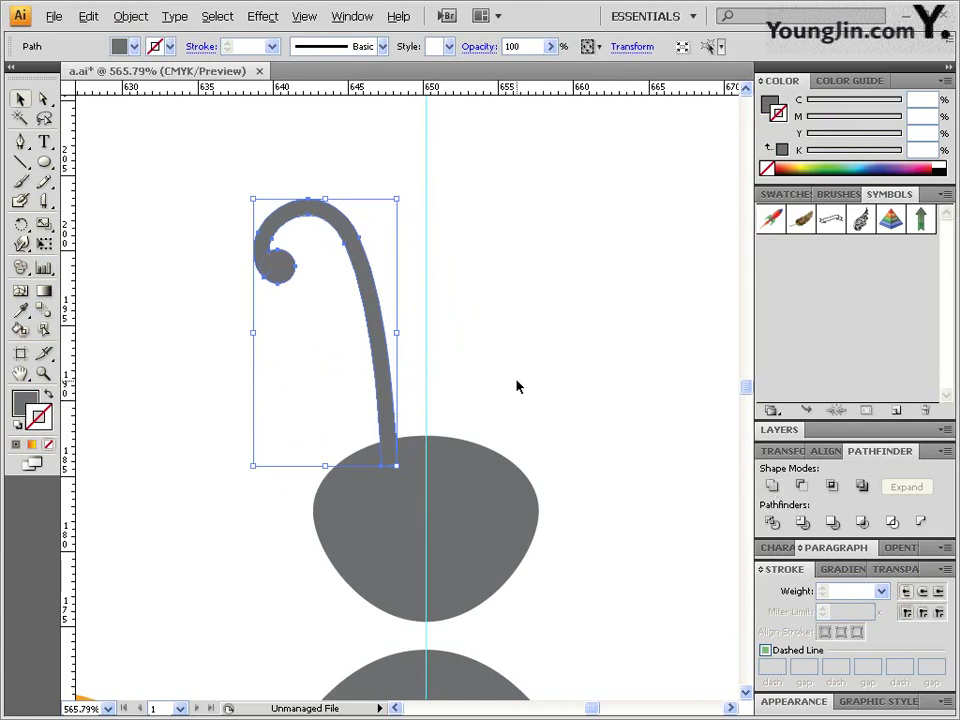
- Draw a small grey triangle centred on the guide just below the body
{"action": "key", "text": "z"}
{"action": "key", "text": "ctrl+1"}
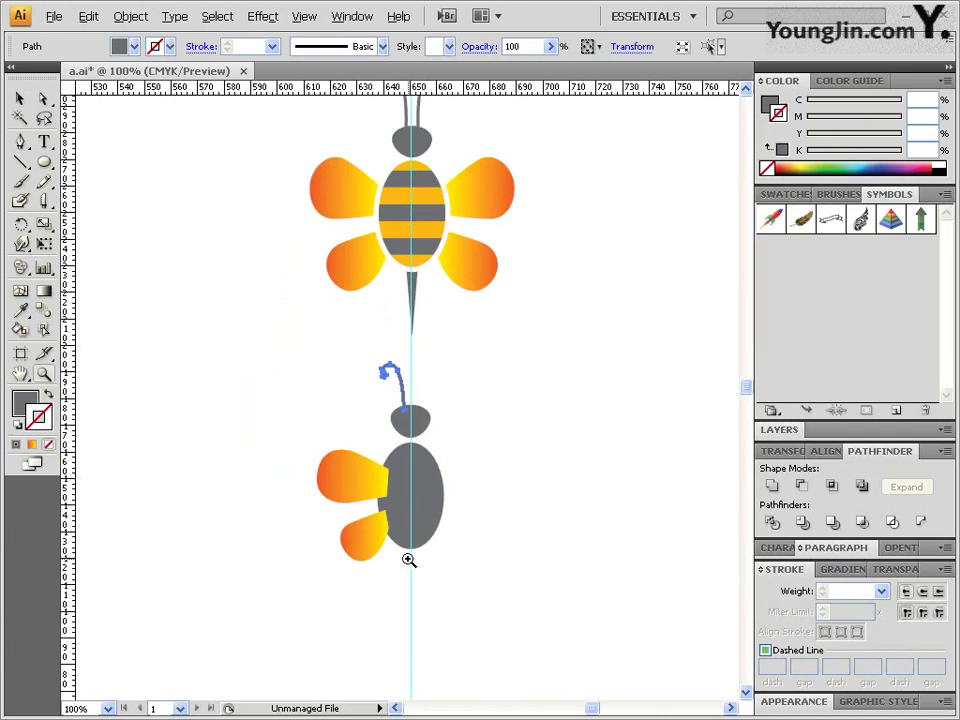
{"action": "left_click", "coordinate": [46, 163]}
{"action": "left_click_drag", "start_coordinate": [50, 168], "coordinate": [102, 229]}
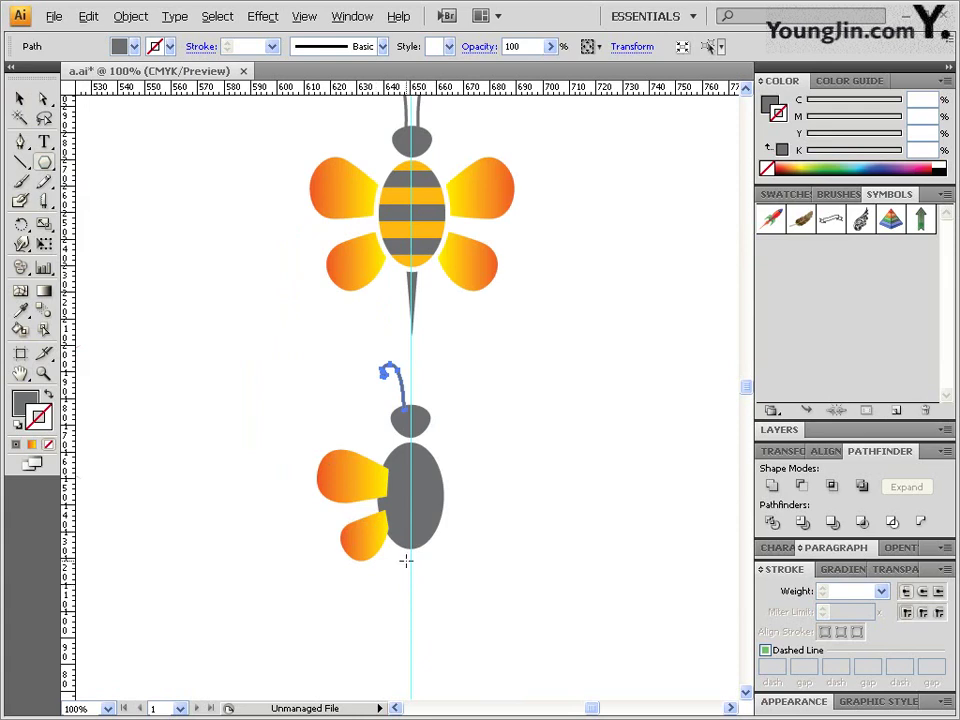
{"action": "mouse_move", "coordinate": [410, 561]}
{"action": "left_mouse_down"}
{"action": "mouse_move", "coordinate": [436, 553]}
{"action": "mouse_move", "coordinate": [434, 590]}
{"action": "mouse_move", "coordinate": [429, 553]}
{"action": "mouse_move", "coordinate": [421, 557]}
{"action": "mouse_move", "coordinate": [450, 546]}
{"action": "mouse_move", "coordinate": [446, 529]}
{"action": "mouse_move", "coordinate": [427, 566]}
{"action": "mouse_move", "coordinate": [445, 565]}
{"action": "mouse_move", "coordinate": [420, 545]}
{"action": "mouse_move", "coordinate": [438, 524]}
{"action": "mouse_move", "coordinate": [437, 555]}
{"action": "mouse_move", "coordinate": [411, 565]}
{"action": "mouse_move", "coordinate": [461, 527]}
{"action": "mouse_move", "coordinate": [452, 561]}
{"action": "mouse_move", "coordinate": [418, 564]}
{"action": "mouse_move", "coordinate": [437, 553]}
{"action": "mouse_move", "coordinate": [433, 568]}
{"action": "mouse_move", "coordinate": [405, 559]}
{"action": "mouse_move", "coordinate": [426, 551]}
{"action": "mouse_move", "coordinate": [413, 558]}
{"action": "left_mouse_up"}
{"action": "key", "text": "Up"}
{"action": "key", "text": "Up"}
{"action": "key", "text": "Up"}
{"action": "key", "text": "Down"}
{"action": "key", "text": "Down"}
{"action": "key", "text": "Down"}
- Move the triangle's apex down along the guide to form a long, downward-pointing stinger
{"action": "left_click", "coordinate": [44, 99]}
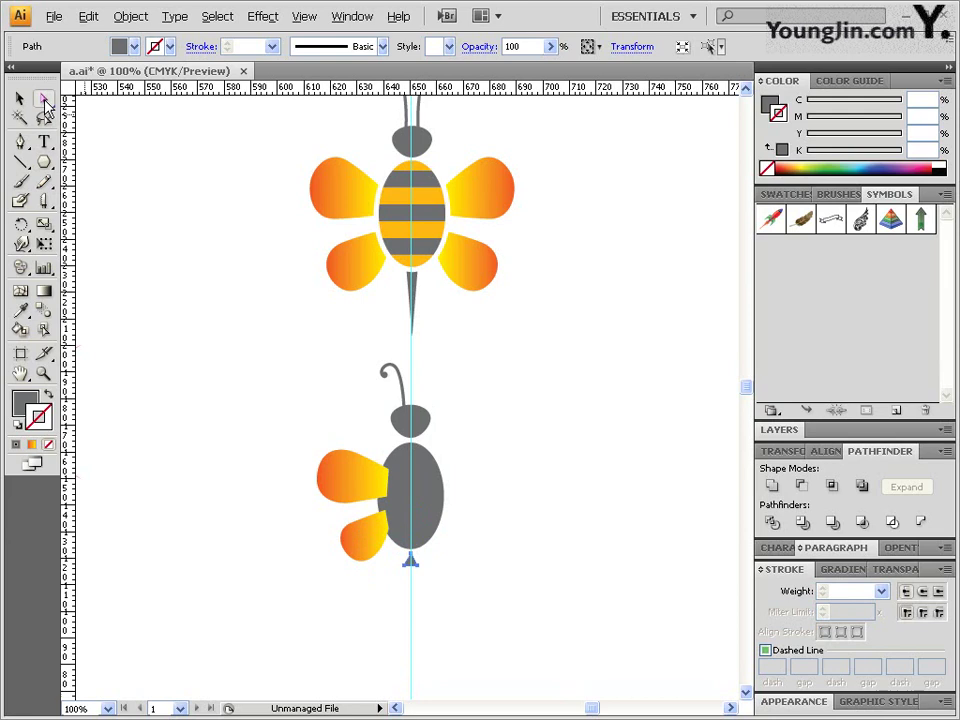
{"action": "left_click", "coordinate": [590, 614]}
{"action": "left_click_drag", "start_coordinate": [410, 558], "coordinate": [412, 660]}
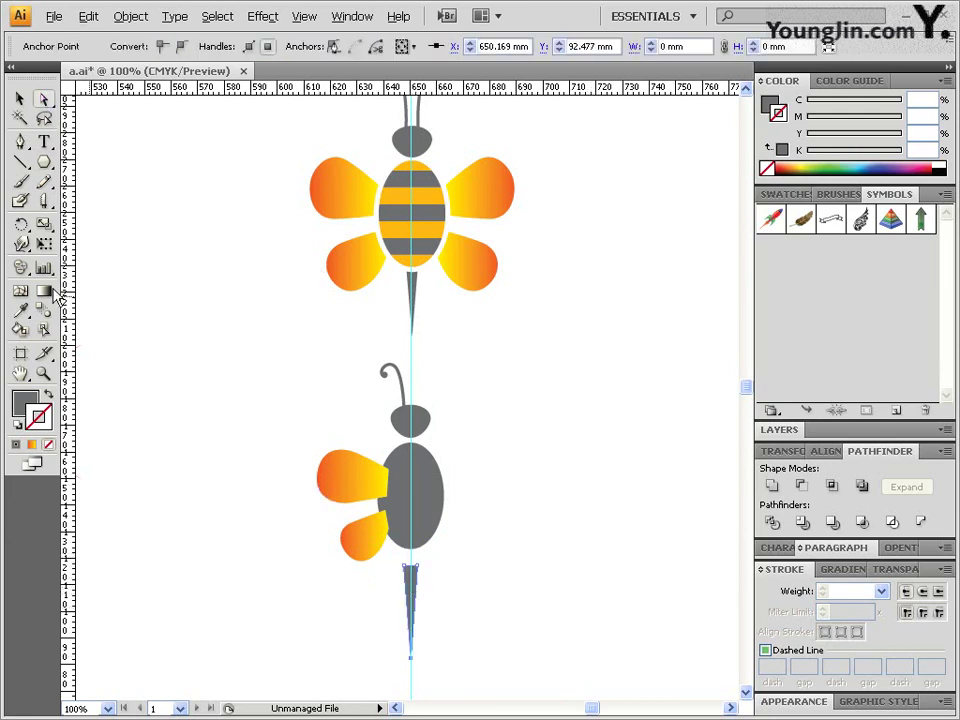
- Nudge the whole stinger straight up until its top edge overlaps the bottom of the body
{"action": "left_click", "coordinate": [20, 99]}
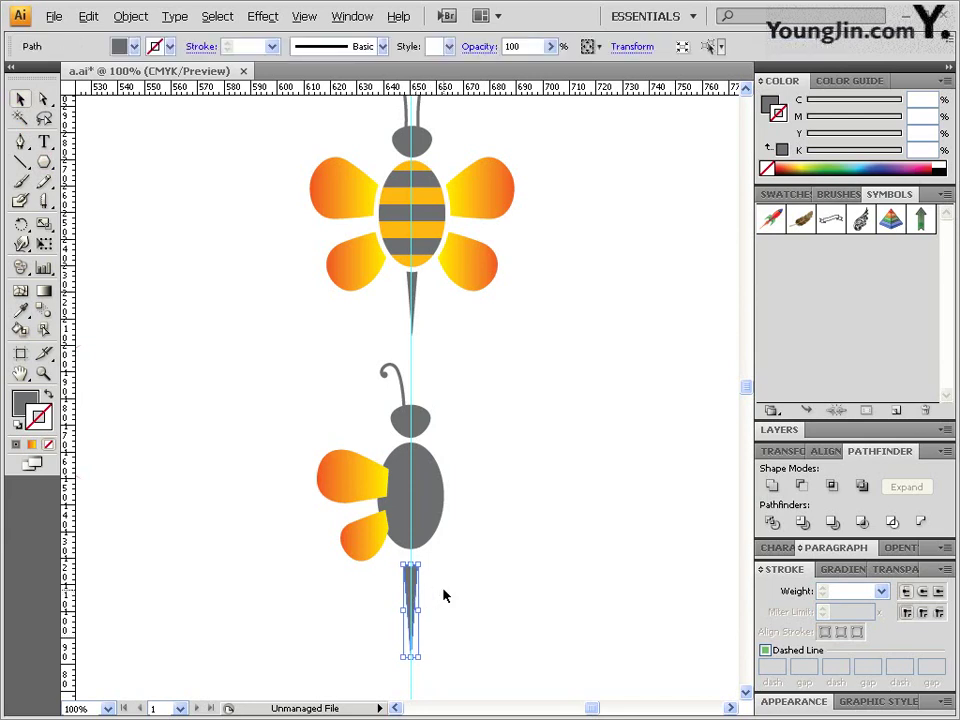
{"action": "key", "text": "Up"}
{"action": "key", "text": "Up"}
{"action": "key", "text": "Up"}
{"action": "key", "text": "Up"}
{"action": "key", "text": "Up"}
{"action": "key", "text": "Up"}
{"action": "key", "text": "Up"}
{"action": "key", "text": "Up"}
{"action": "key", "text": "Up"}
{"action": "key", "text": "Up"}
{"action": "key", "text": "Up"}
{"action": "key", "text": "Up"}
{"action": "key", "text": "Up"}
{"action": "key", "text": "Up"}
{"action": "key", "text": "Up"}
{"action": "key", "text": "Up"}
{"action": "key", "text": "Up"}
{"action": "key", "text": "Up"}
{"action": "key", "text": "Up"}
{"action": "key", "text": "Up"}
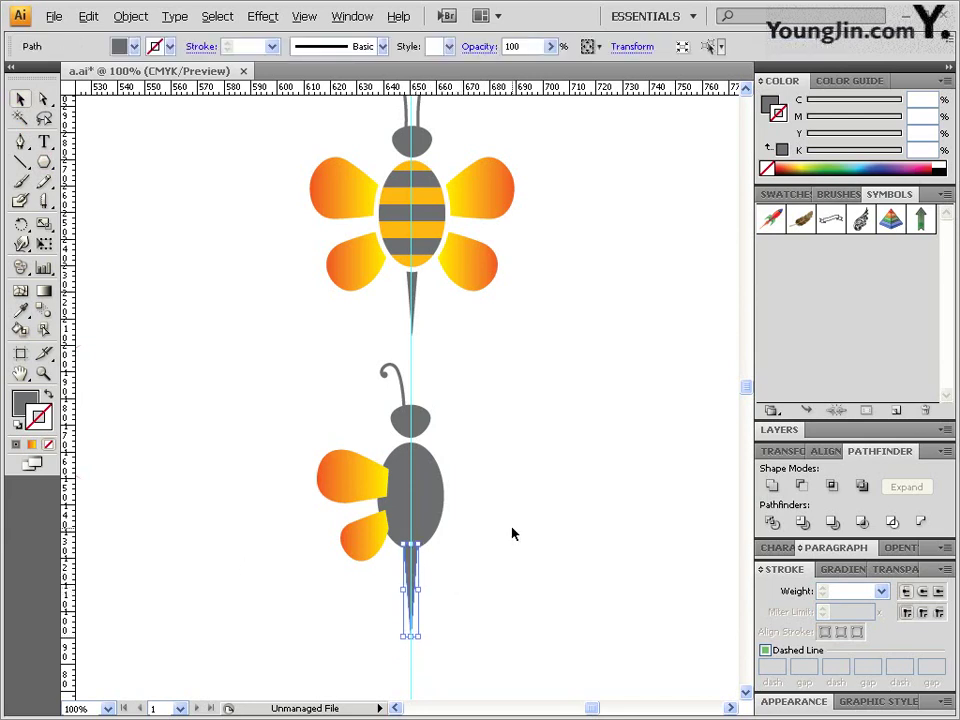
- Select both left wings and the antenna, and reflect a copy of them across the central guide on the vertical axis
{"action": "key", "text": "ctrl+plus"}
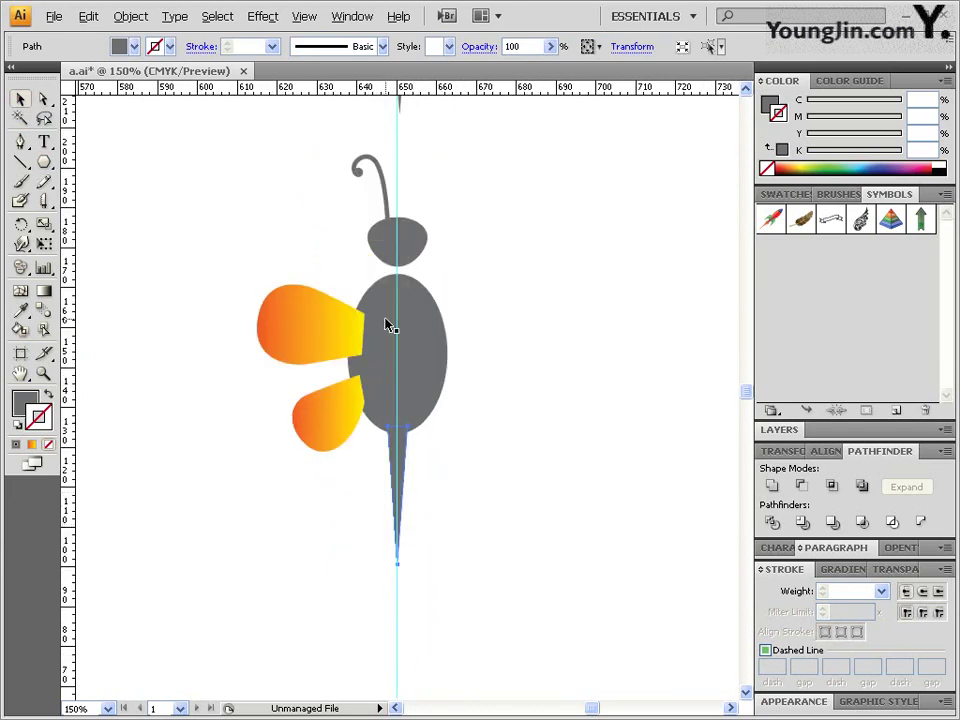
{"action": "key", "text": "ctrl+plus"}
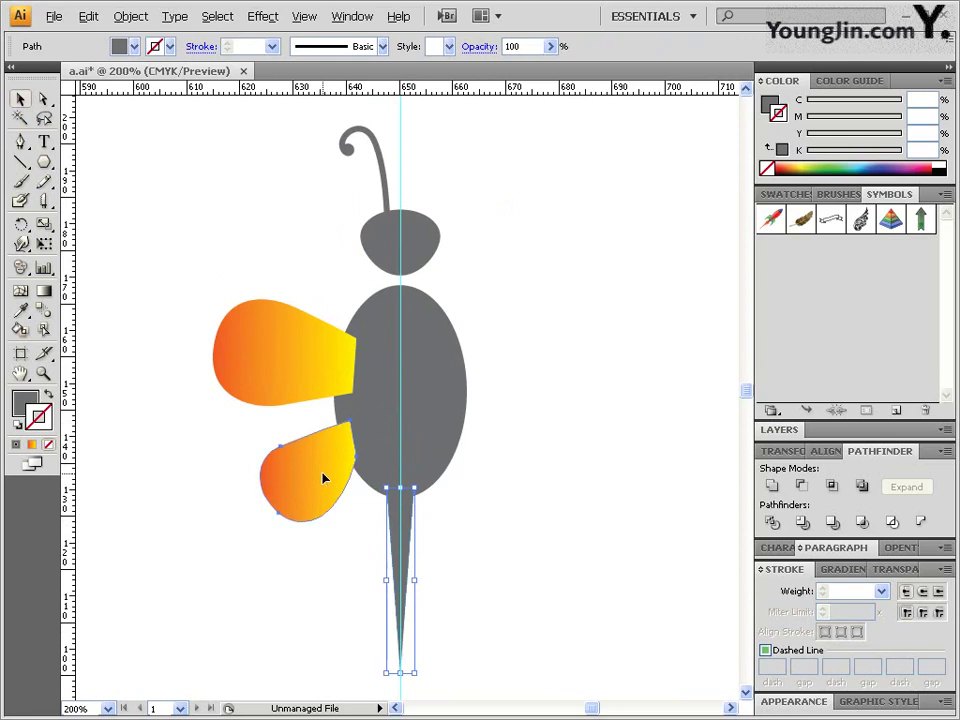
{"action": "left_click", "coordinate": [324, 476]}
{"action": "left_click", "coordinate": [258, 336], "text": "shift"}
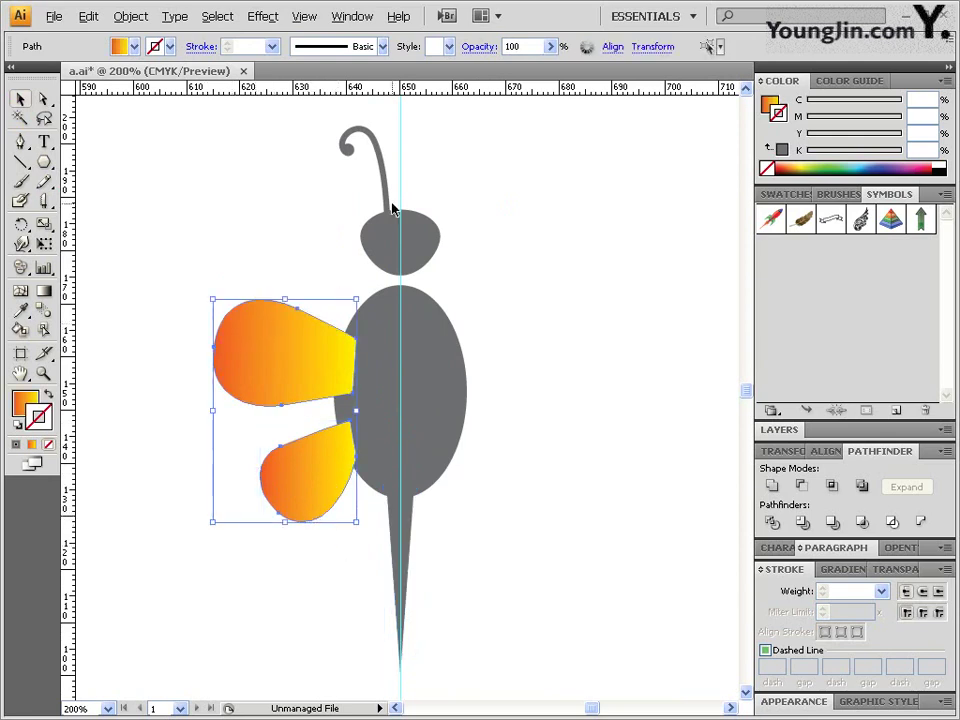
{"action": "left_click", "coordinate": [386, 161], "text": "shift"}
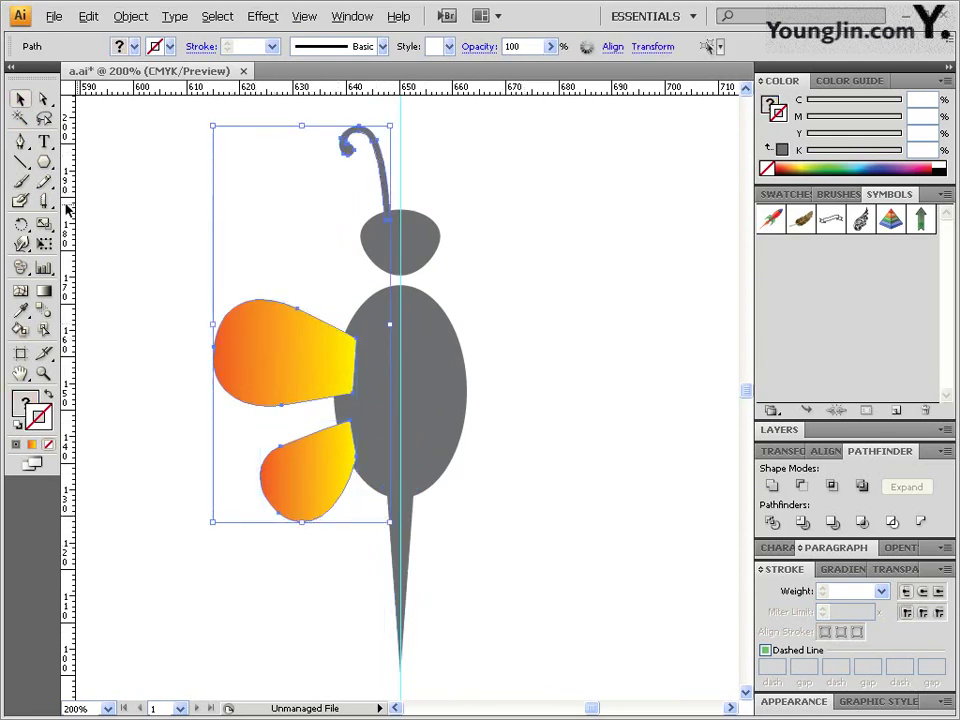
{"action": "left_click_drag", "start_coordinate": [21, 225], "coordinate": [58, 257]}
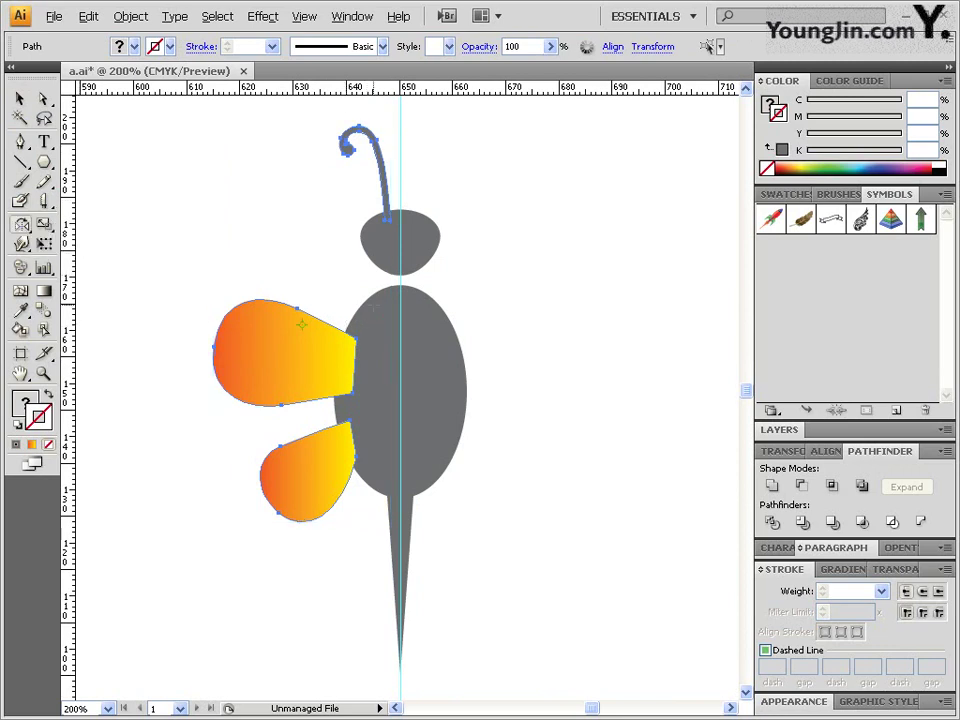
{"action": "left_click", "coordinate": [400, 181], "text": "alt"}
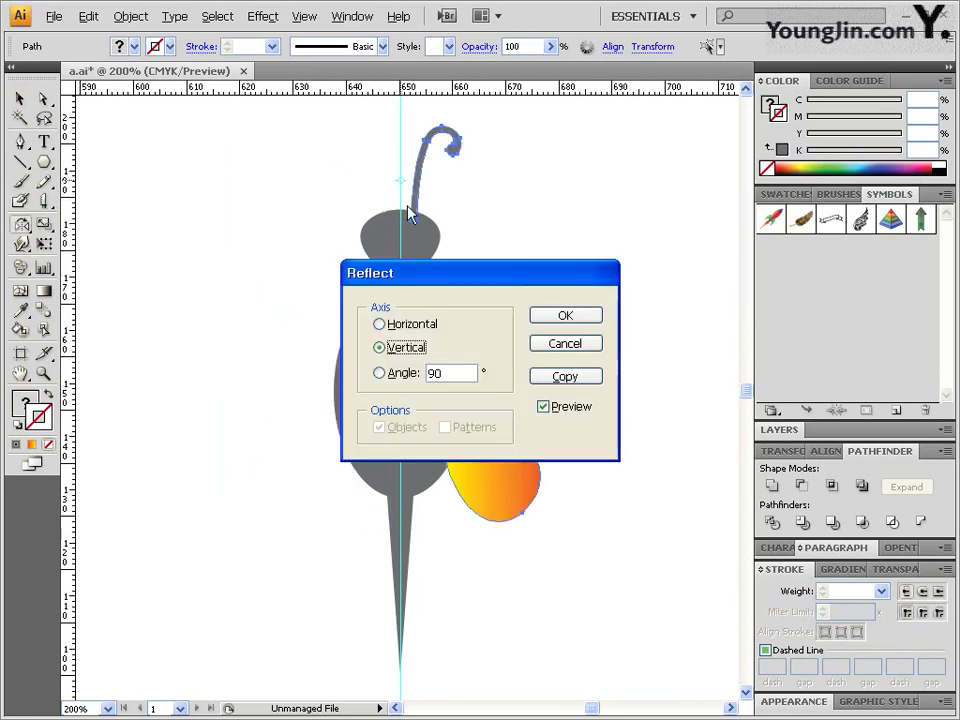
{"action": "left_click", "coordinate": [565, 375]}
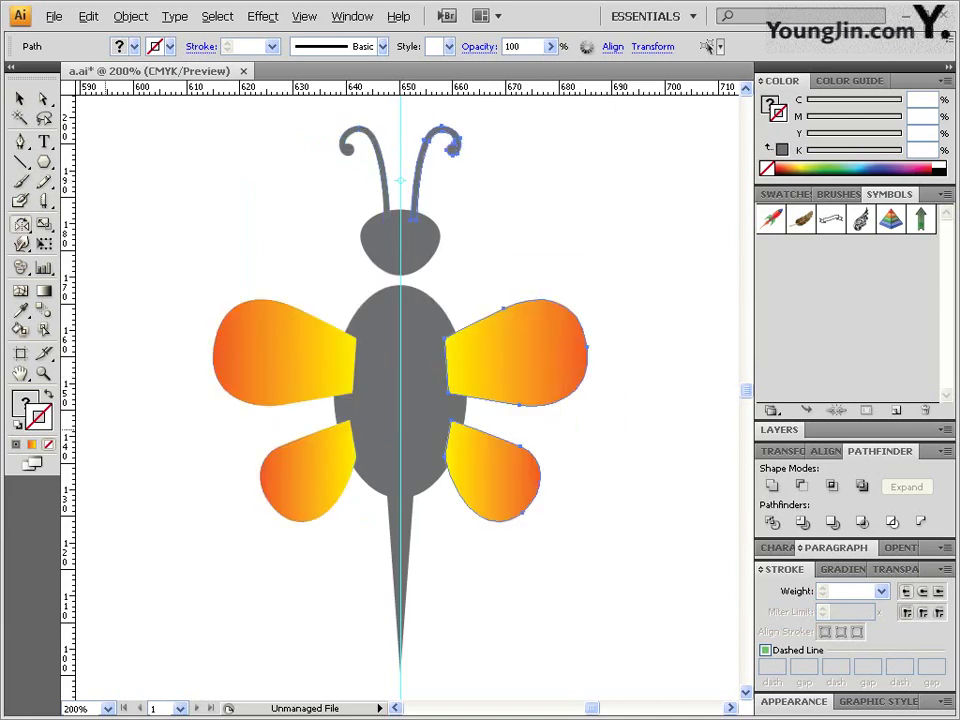
- Create an enlarged copy of the grey body ellipse with Offset Path, using a 2 mm offset
{"action": "scroll", "coordinate": [455, 340], "scroll_direction": "up", "scroll_amount": 6}
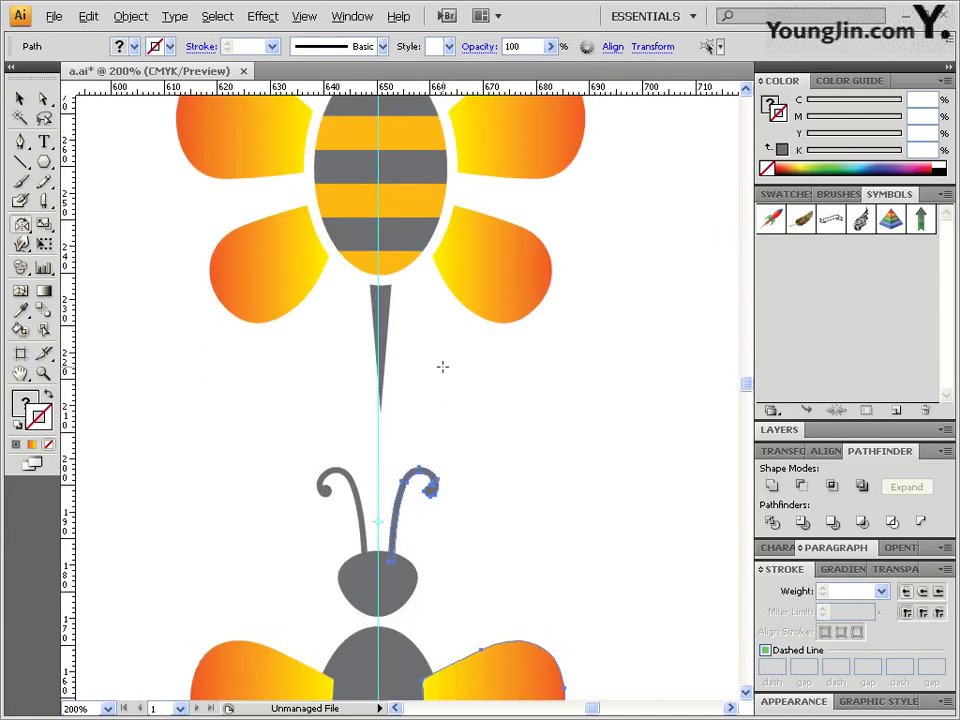
{"action": "scroll", "coordinate": [392, 206], "scroll_direction": "up", "scroll_amount": 2}
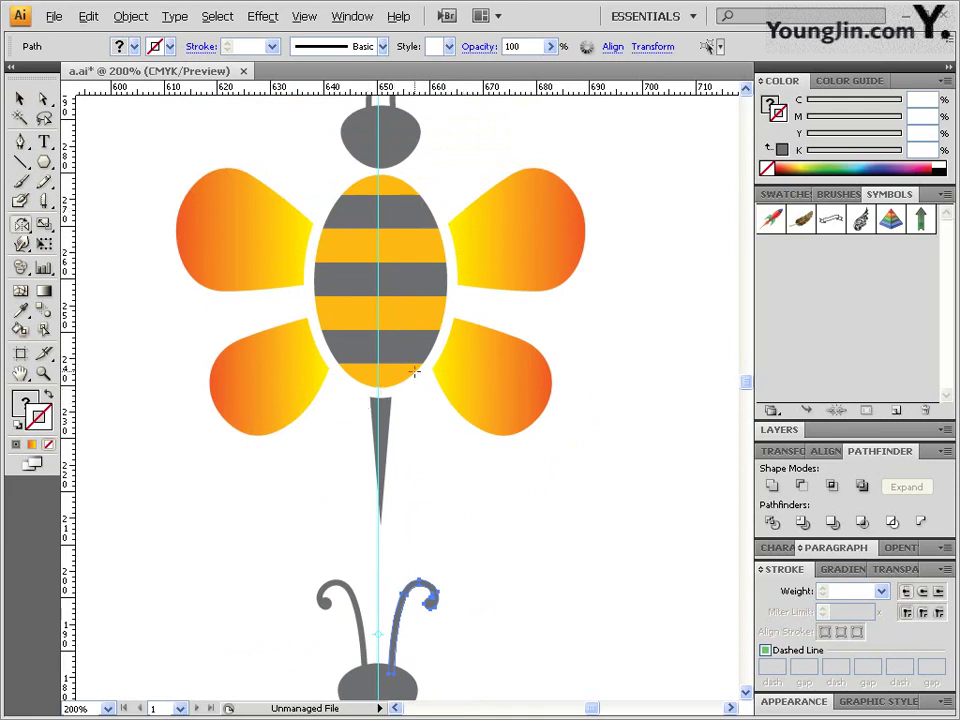
{"action": "left_click_drag", "start_coordinate": [433, 662], "coordinate": [436, 250]}
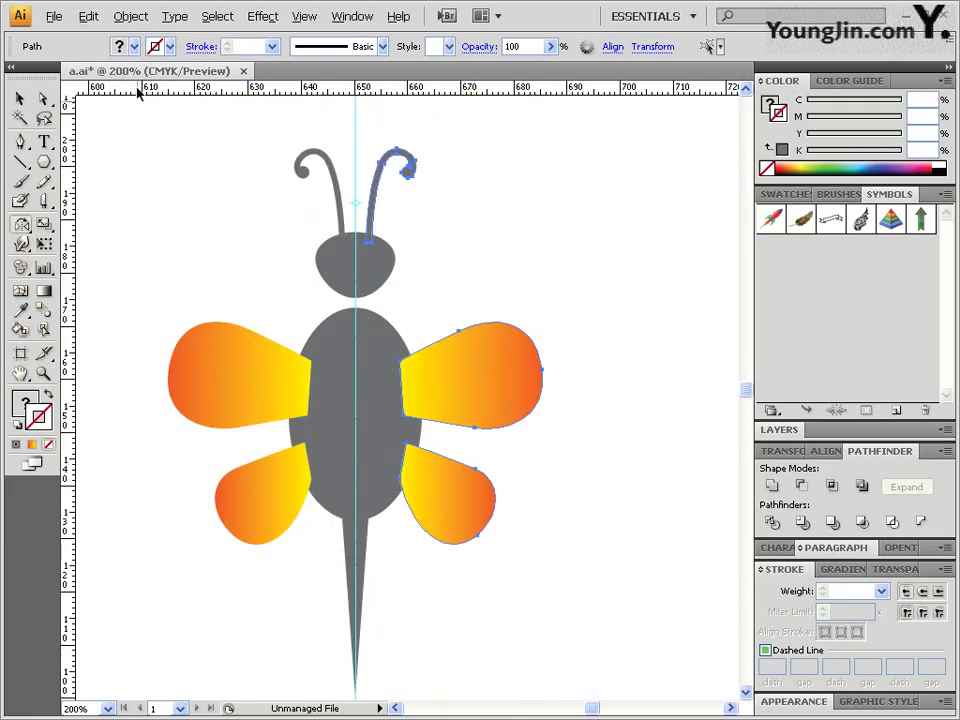
{"action": "left_click_drag", "start_coordinate": [43, 98], "coordinate": [93, 135]}
{"action": "left_click", "coordinate": [583, 315]}
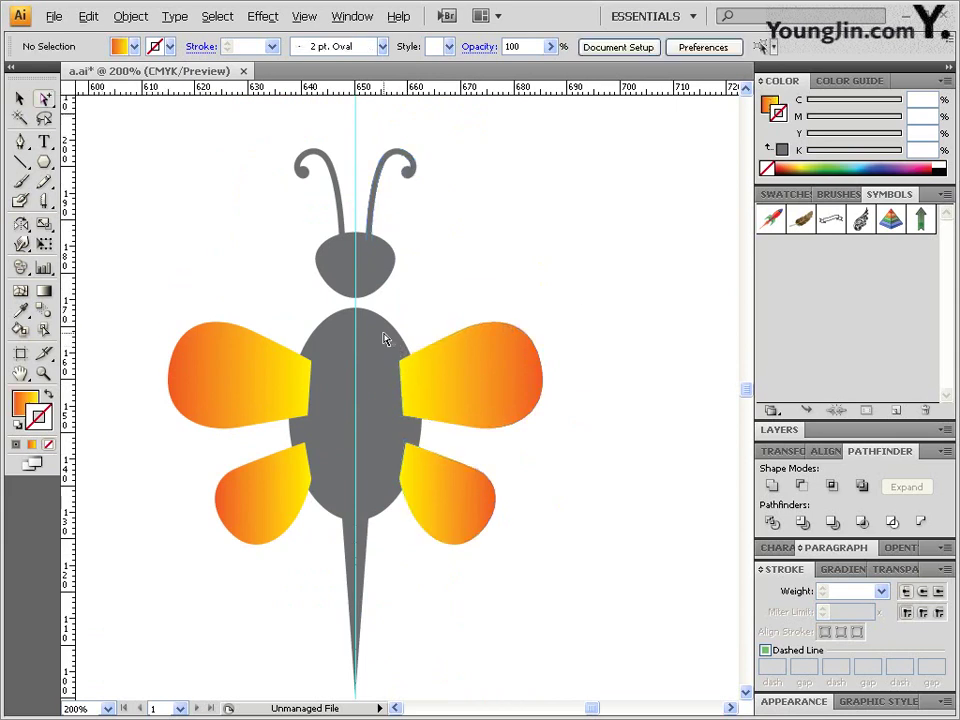
{"action": "left_click", "coordinate": [386, 336]}
{"action": "left_click", "coordinate": [130, 16]}
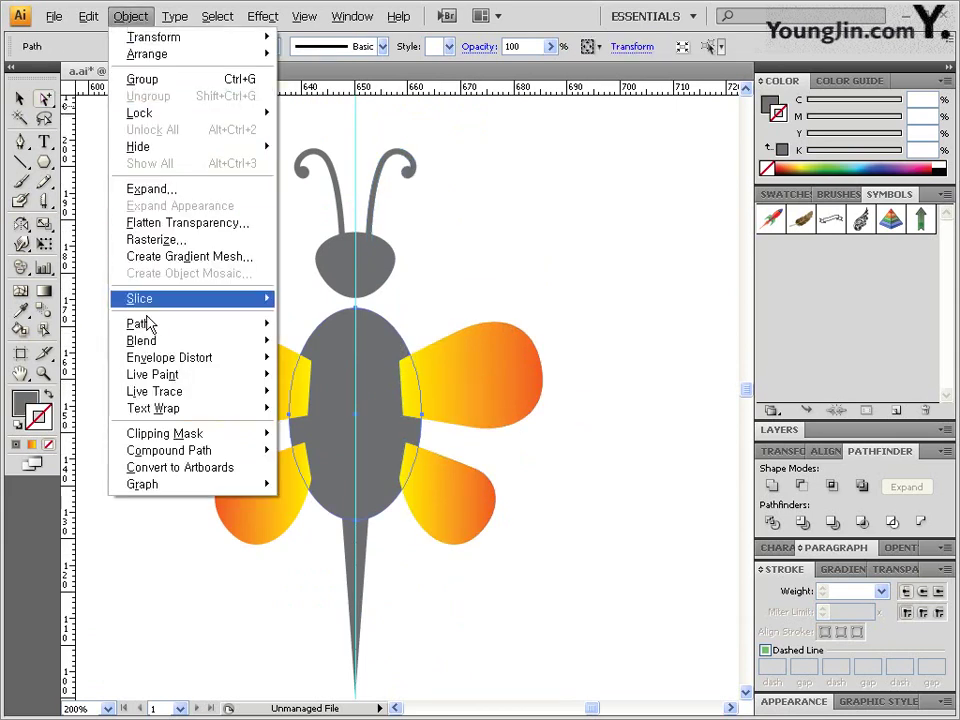
{"action": "mouse_move", "coordinate": [161, 328]}
{"action": "left_click", "coordinate": [356, 384]}
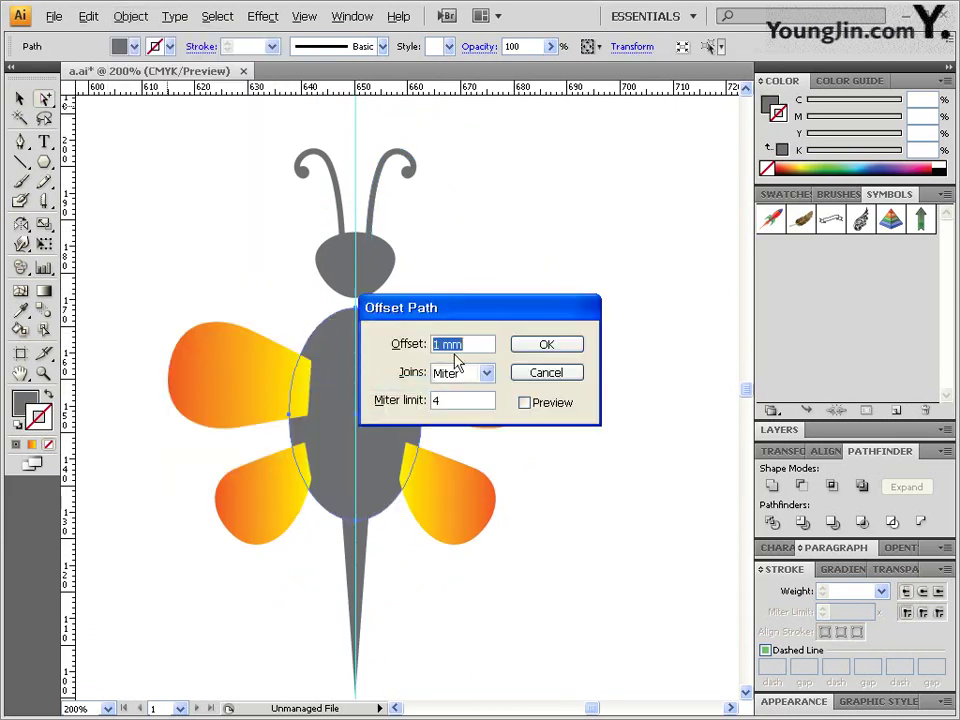
{"action": "type", "text": "2"}
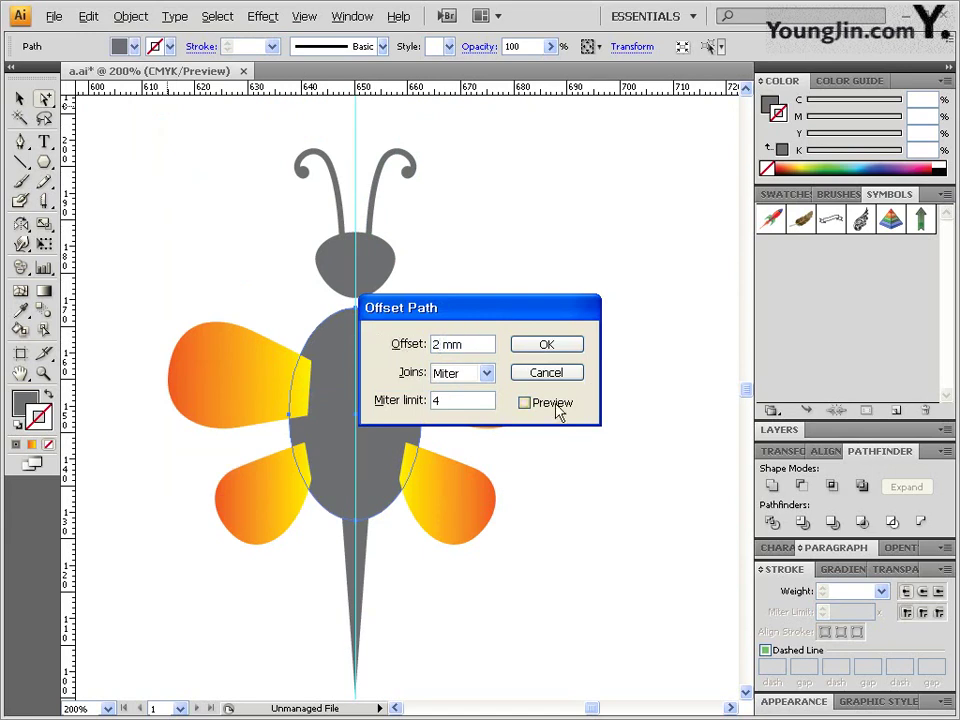
{"action": "left_click", "coordinate": [553, 404]}
{"action": "left_click", "coordinate": [549, 345]}
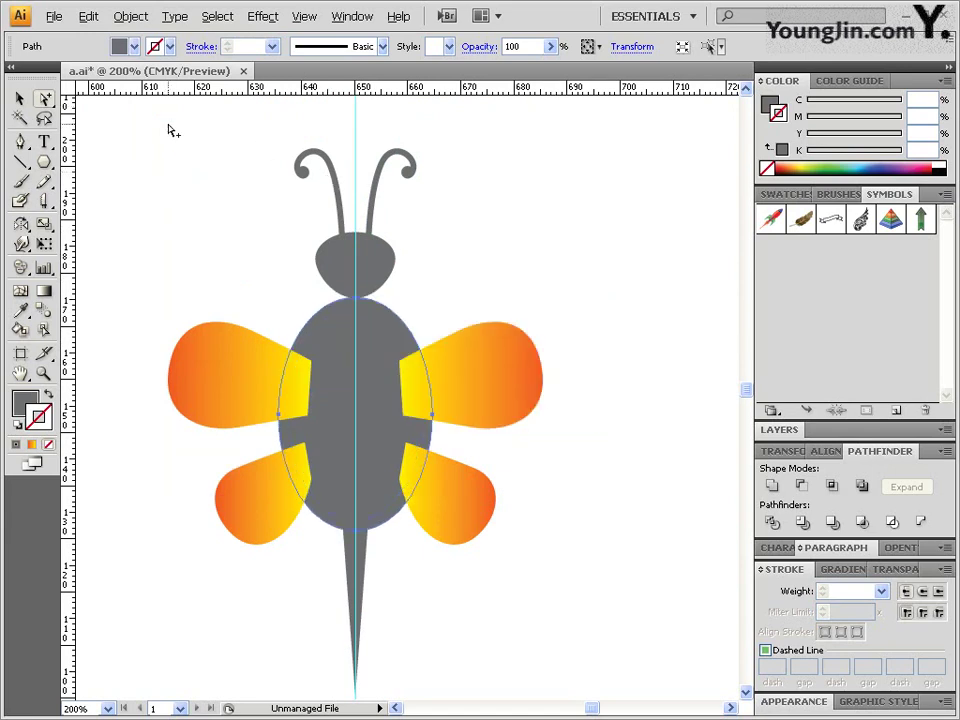
- Bring the enlarged body ellipse to the front, above the wings and stinger
{"action": "left_click", "coordinate": [130, 16]}
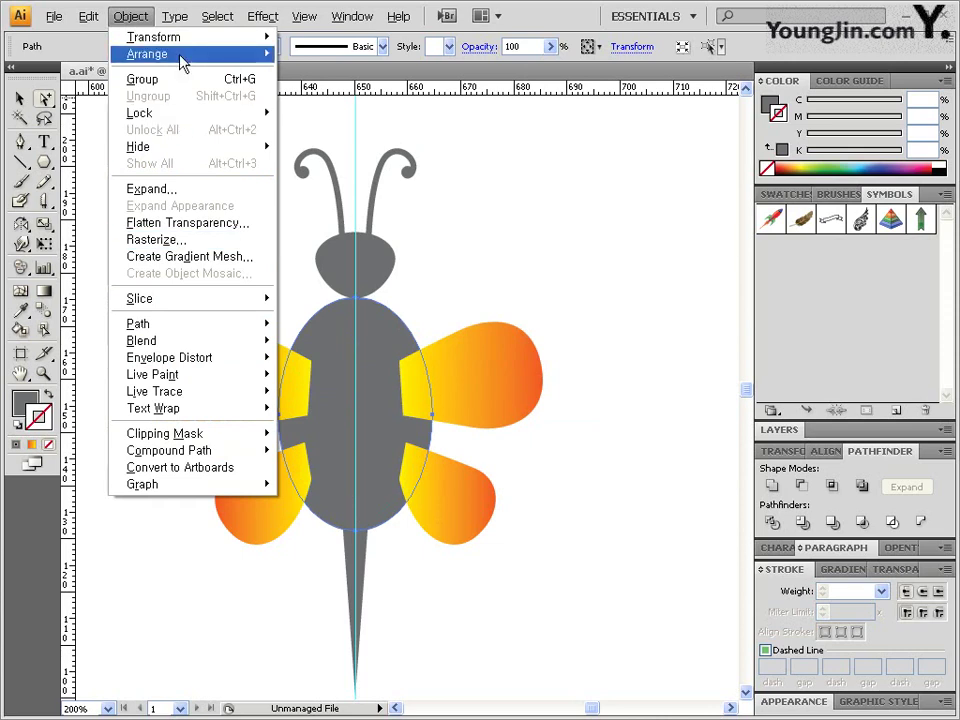
{"action": "mouse_move", "coordinate": [185, 55]}
{"action": "left_click", "coordinate": [364, 57]}
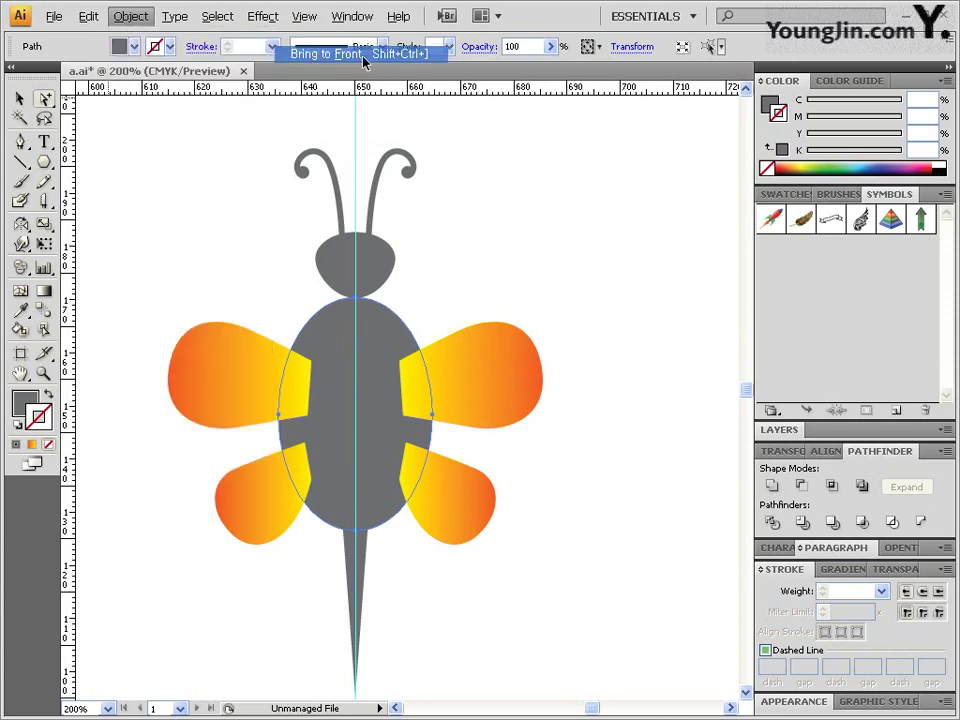
- Add all four wings and the stinger to the enlarged ellipse's selection and apply the Trim pathfinder
{"action": "left_click", "coordinate": [222, 372], "text": "shift"}
{"action": "left_click", "coordinate": [521, 369], "text": "shift"}
{"action": "left_click", "coordinate": [450, 506], "text": "shift"}
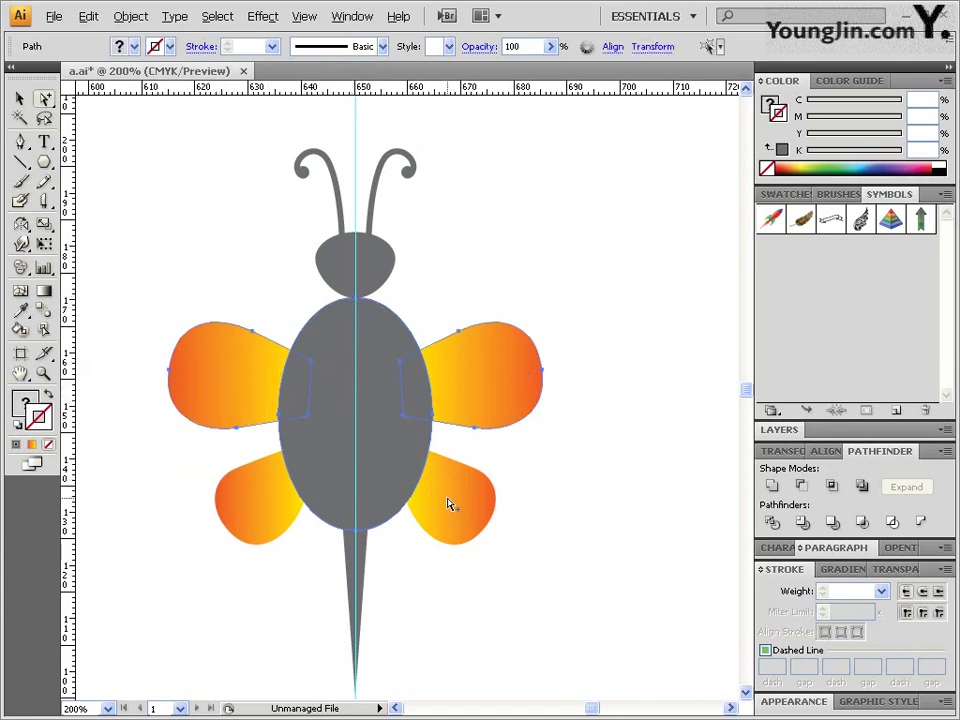
{"action": "left_click", "coordinate": [265, 516], "text": "shift"}
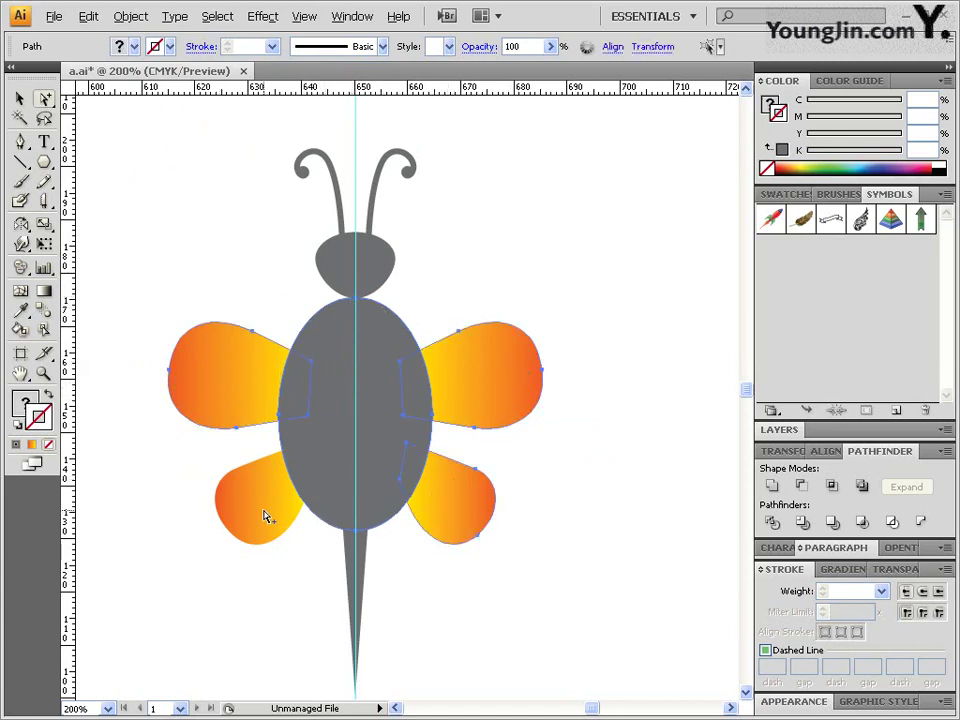
{"action": "left_click", "coordinate": [363, 559], "text": "shift"}
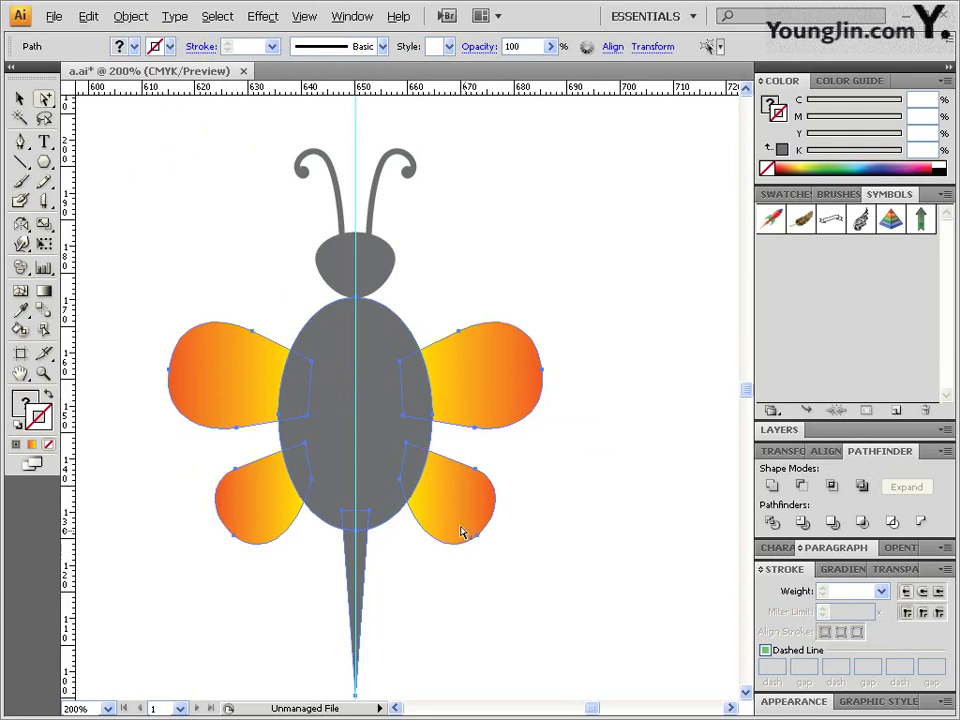
{"action": "left_click", "coordinate": [803, 523]}
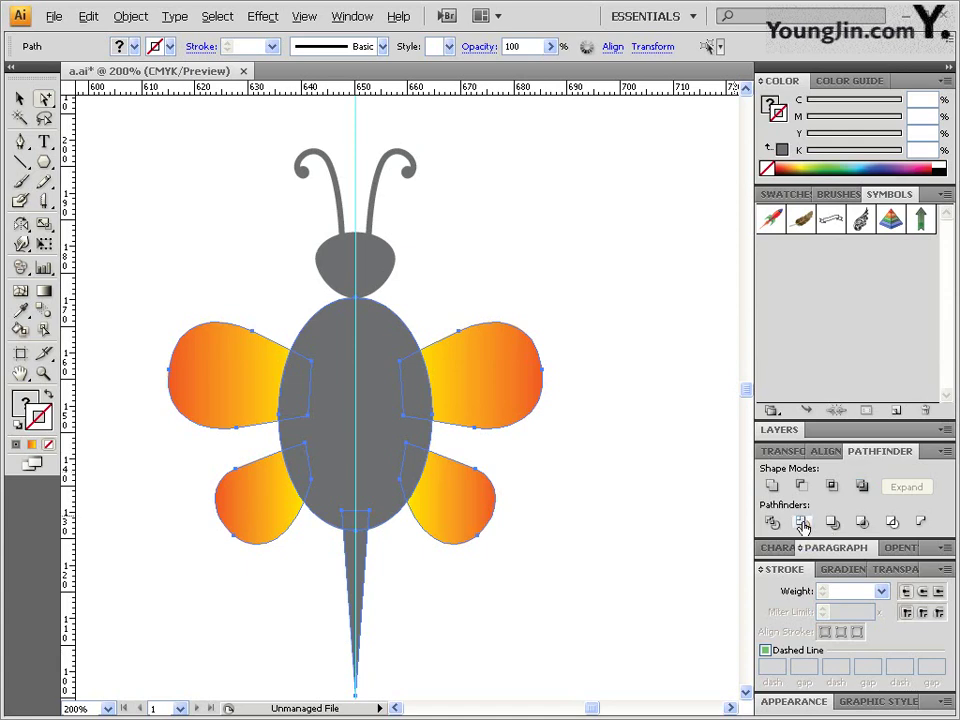
- Delete the enlarged ellipse to leave a gap around the original body
{"action": "left_click", "coordinate": [560, 420]}
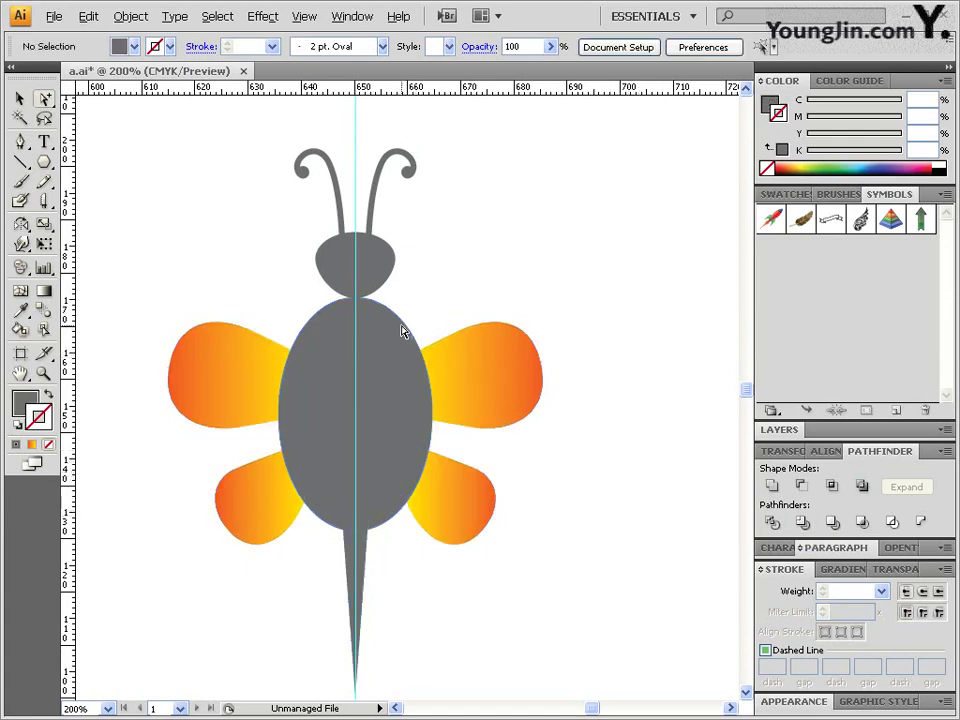
{"action": "left_click", "coordinate": [403, 331]}
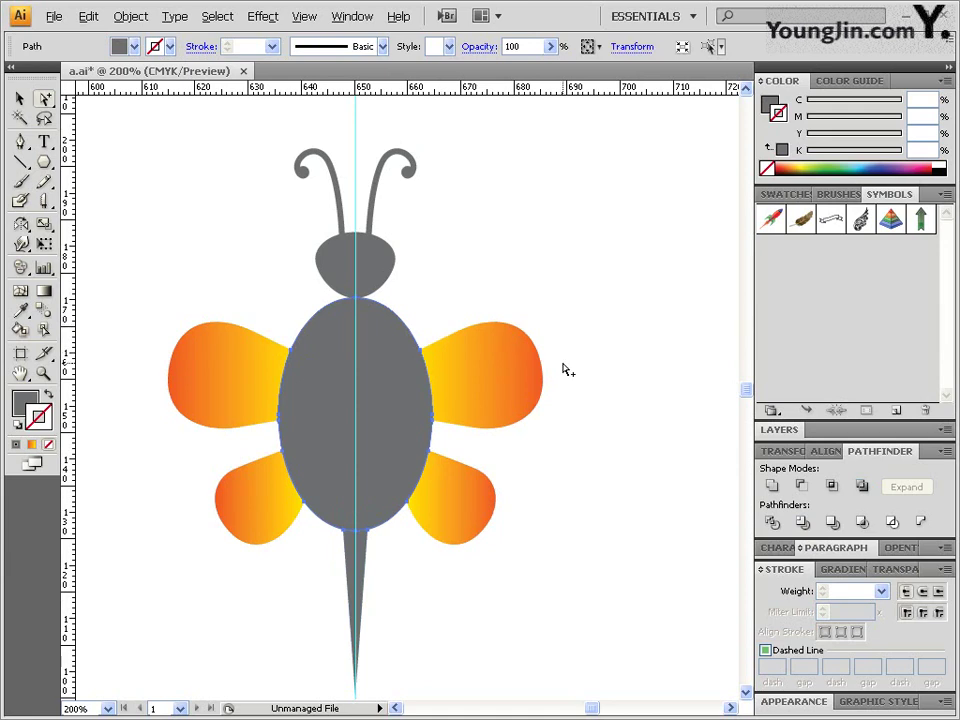
{"action": "key", "text": "Delete"}
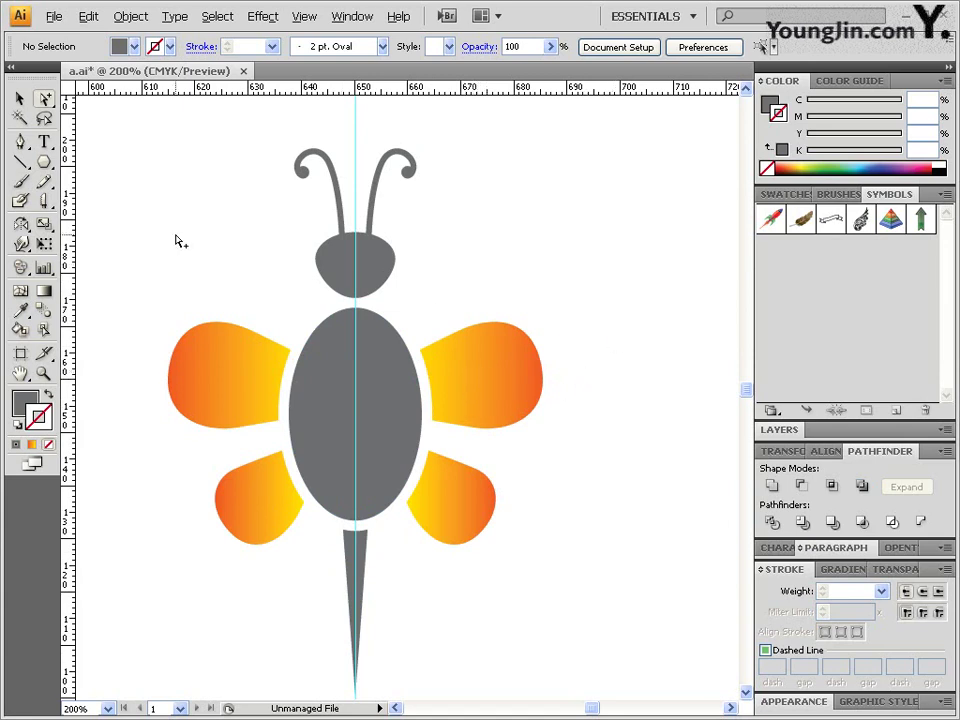
- Draw a horizontal line slightly wider than the body across its upper part, with a black 1 pt stroke
{"action": "left_click", "coordinate": [22, 162]}
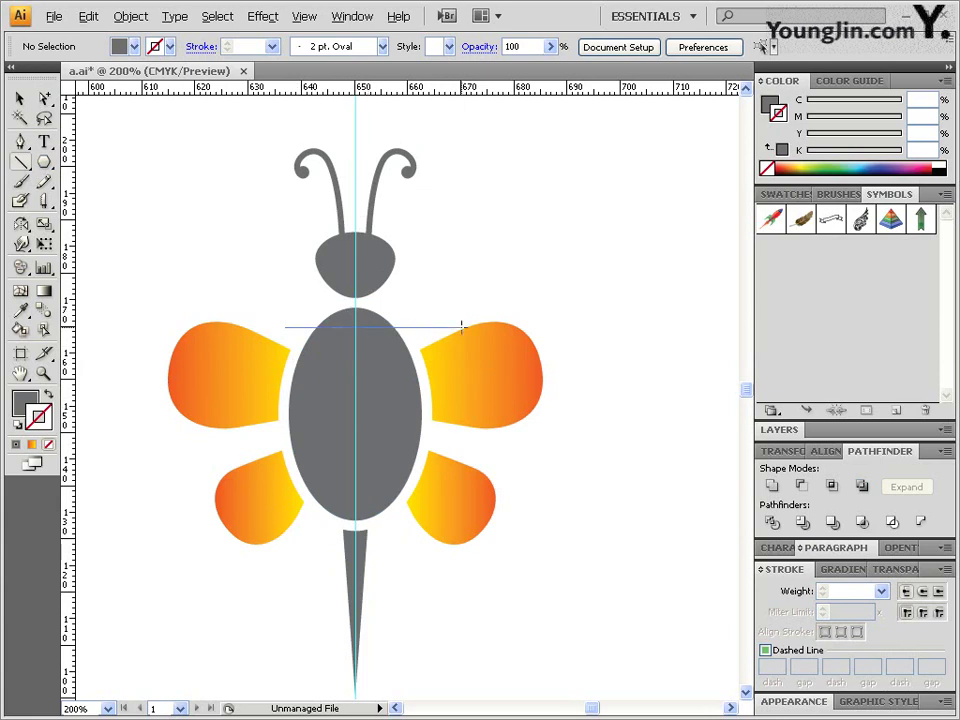
{"action": "left_click_drag", "start_coordinate": [433, 326], "coordinate": [433, 326]}
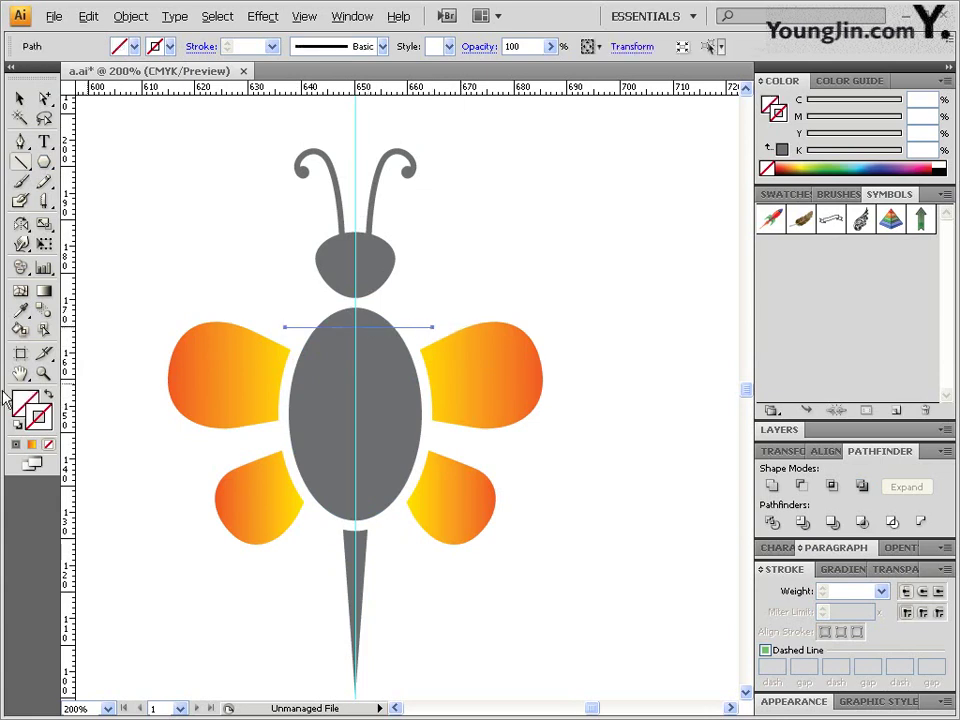
{"action": "left_click", "coordinate": [942, 163]}
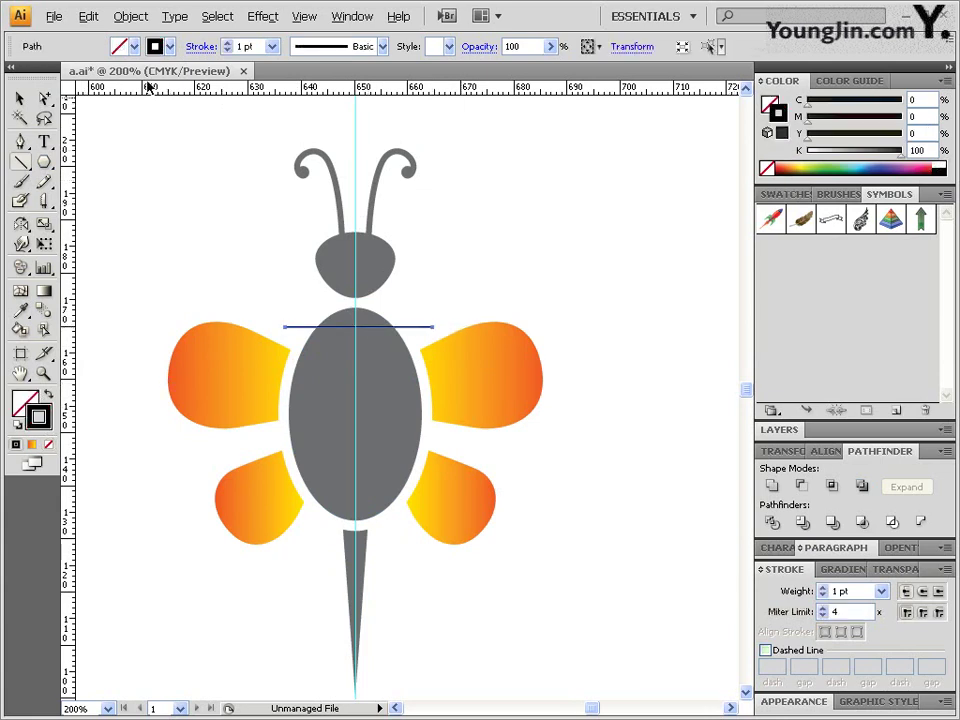
- Copy the line straight down and repeat the copy until seven evenly spaced lines cross the body
{"action": "left_click", "coordinate": [20, 98]}
{"action": "left_click_drag", "start_coordinate": [410, 327], "coordinate": [414, 360]}
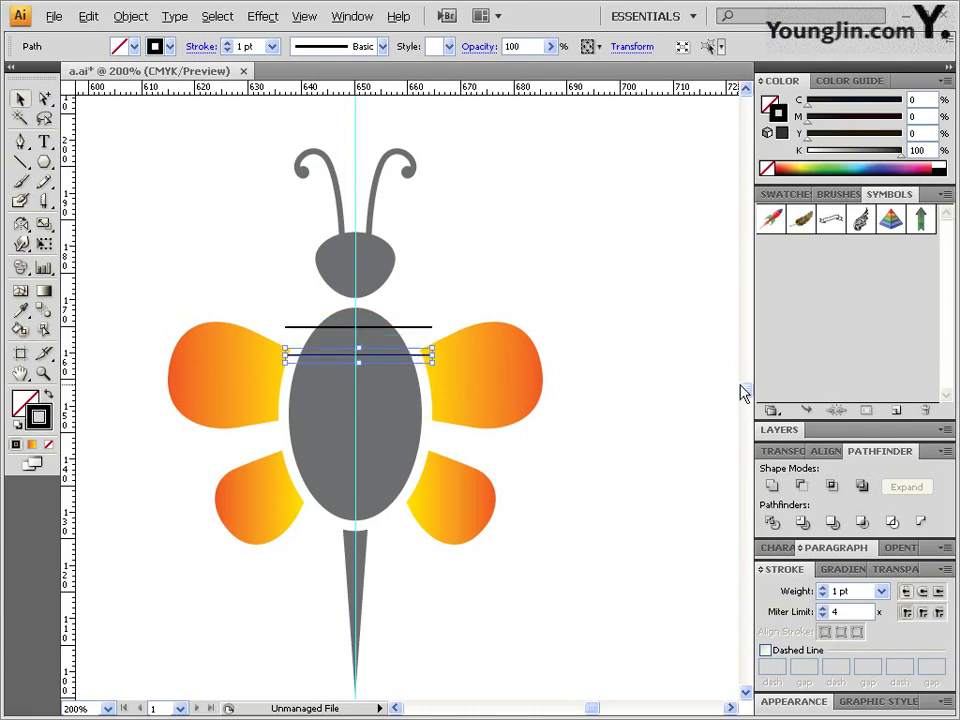
{"action": "key", "text": "ctrl+d"}
{"action": "key", "text": "ctrl+d"}
{"action": "key", "text": "ctrl+d"}
{"action": "key", "text": "ctrl+d"}
{"action": "key", "text": "ctrl+d"}
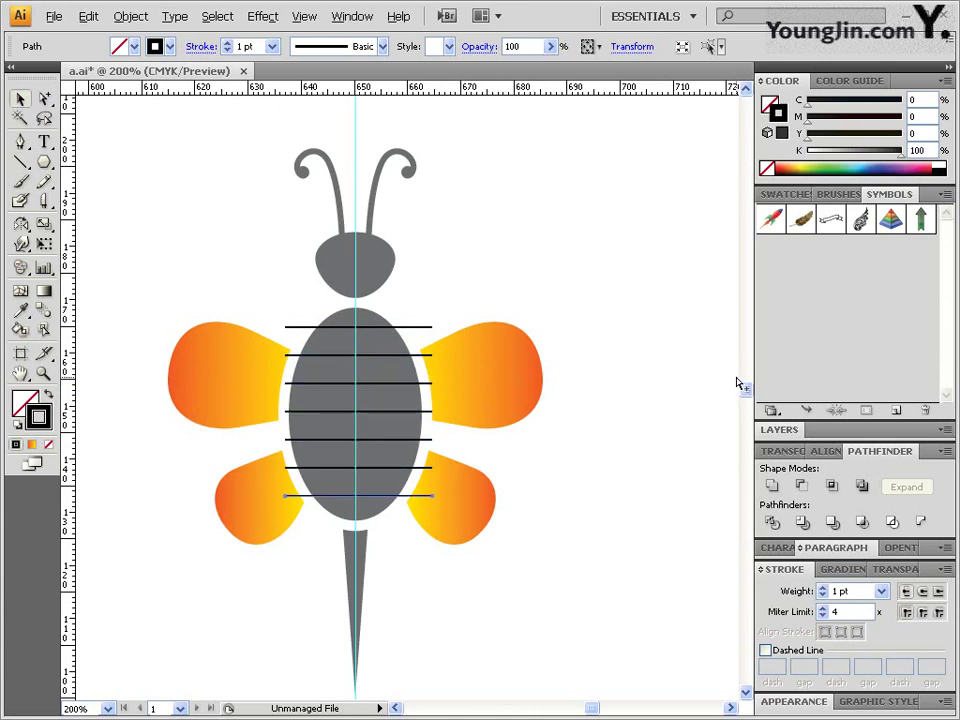
{"action": "key", "text": "ctrl+shift+b"}
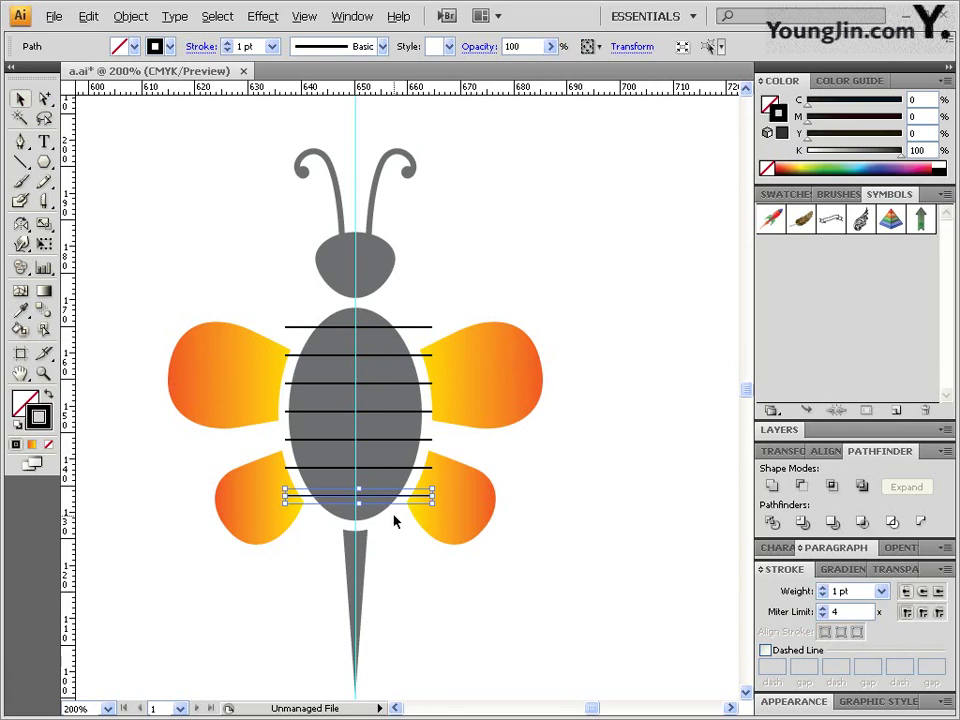
- Select the body together with all seven lines and split it into horizontal bands with the Divide pathfinder
{"action": "left_click_drag", "start_coordinate": [391, 508], "coordinate": [384, 321]}
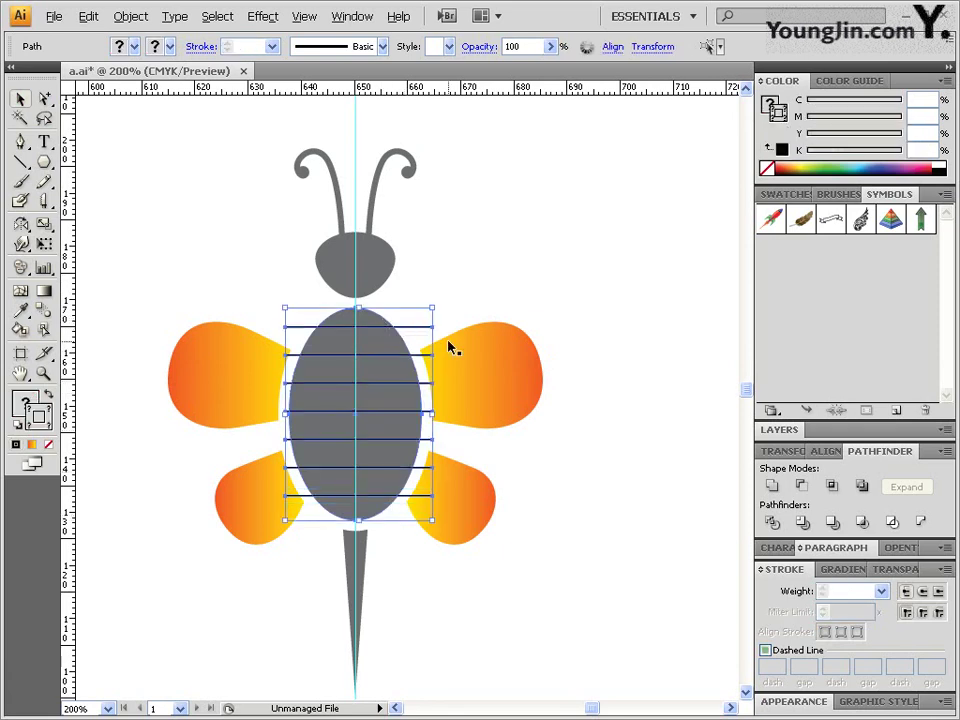
{"action": "left_click", "coordinate": [773, 524]}
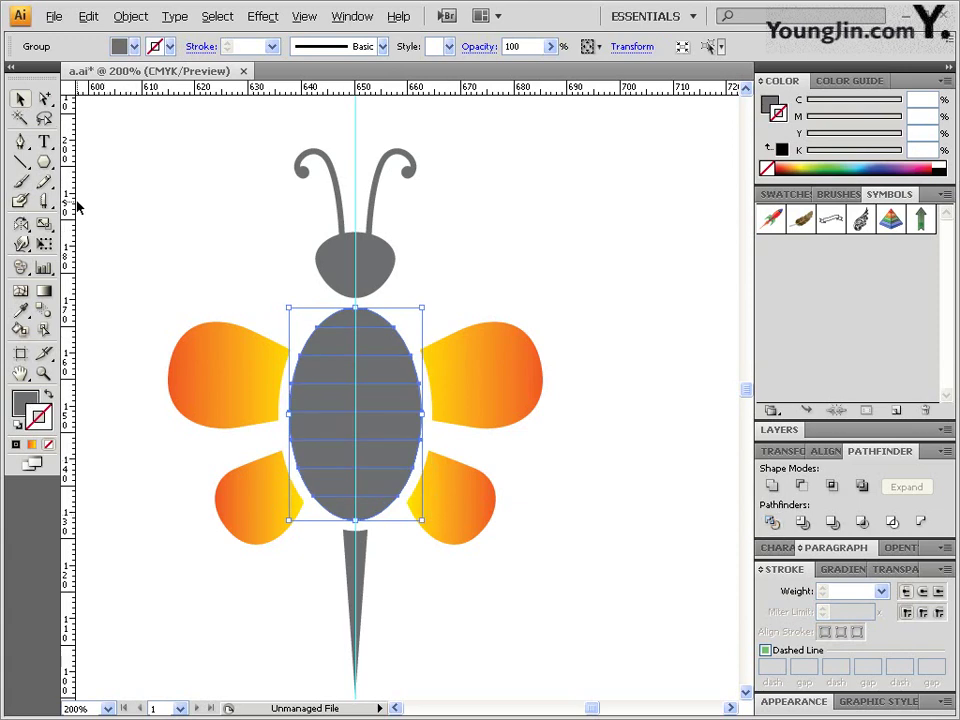
{"action": "left_click", "coordinate": [439, 199]}
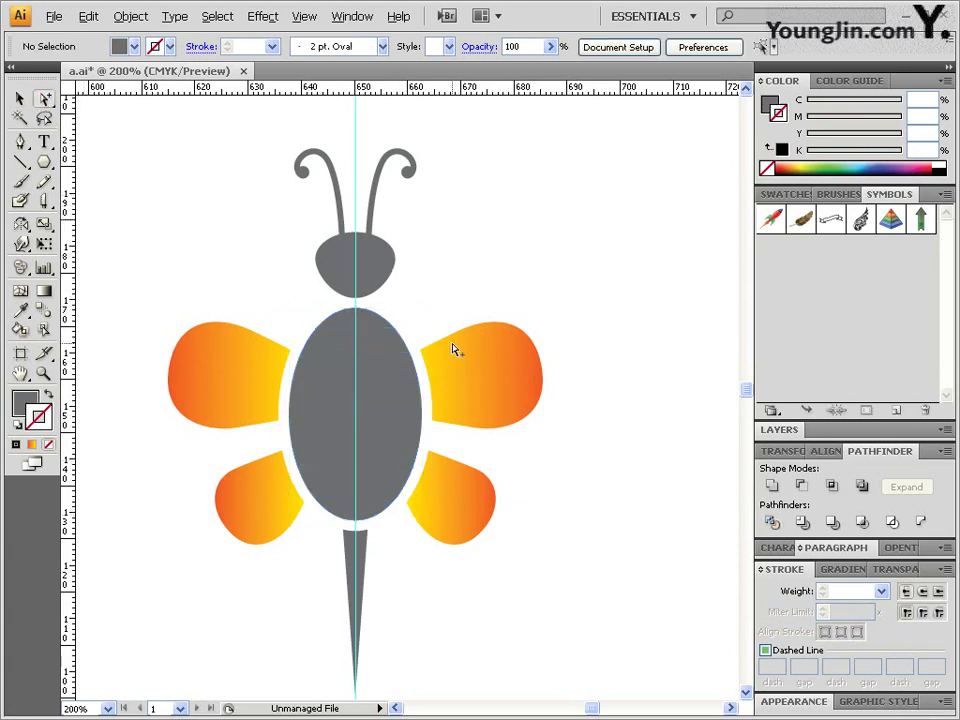
{"action": "left_click", "coordinate": [18, 100]}
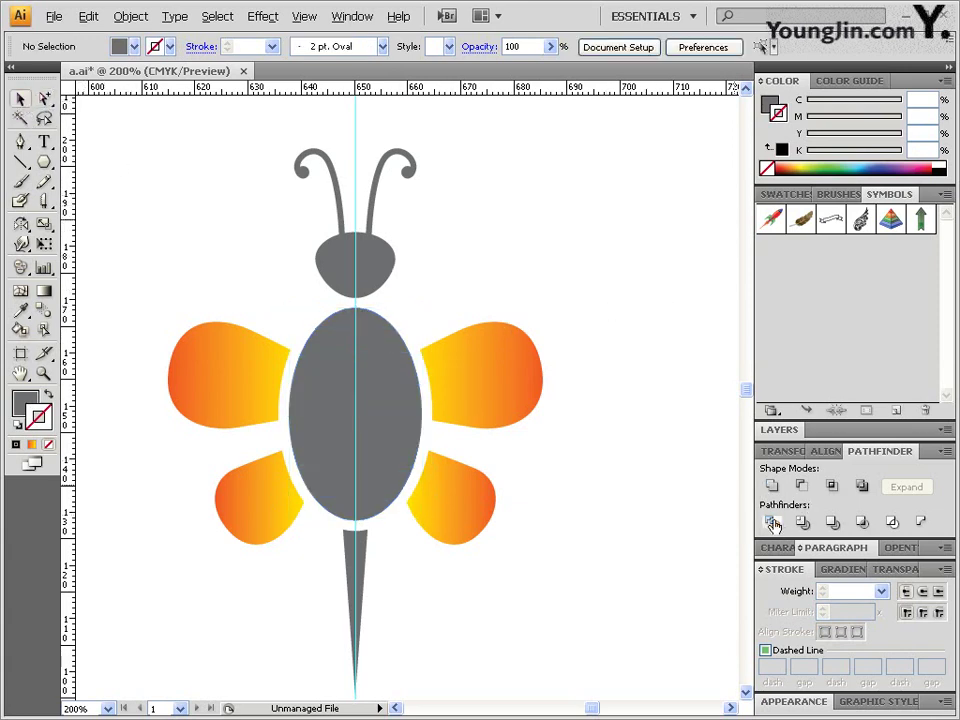
{"action": "left_click", "coordinate": [405, 349]}
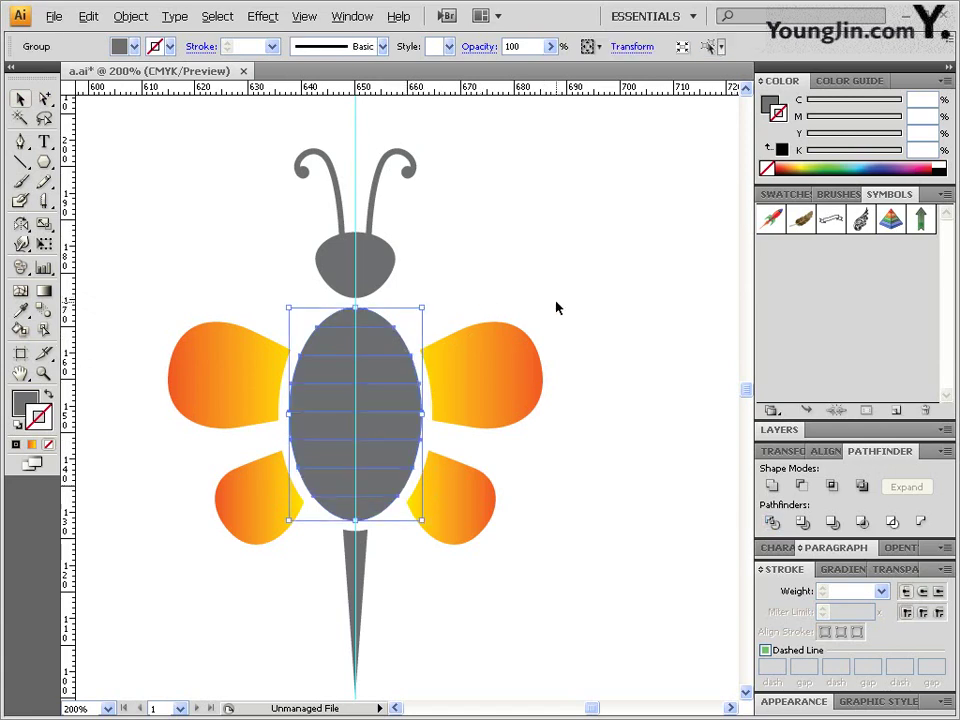
{"action": "left_click", "coordinate": [44, 99]}
{"action": "left_click", "coordinate": [422, 326]}
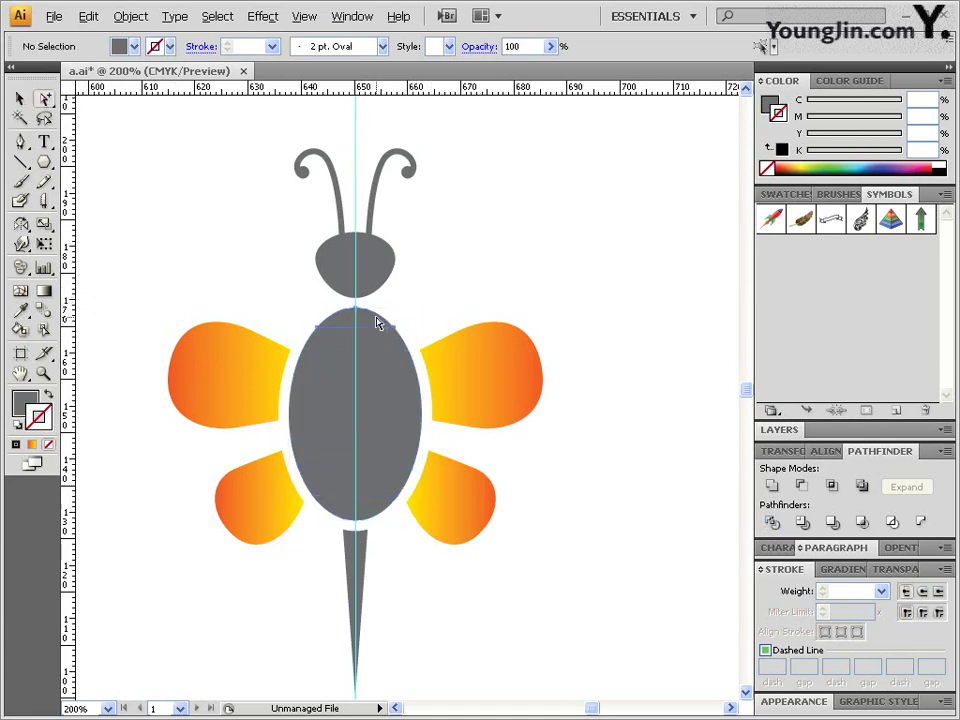
- Fill every other body band, starting with the topmost, with CMYK yellow C 0, M 30, Y 100, K 0
{"action": "left_click", "coordinate": [407, 370]}
{"action": "left_click", "coordinate": [420, 412], "text": "shift"}
{"action": "left_click", "coordinate": [421, 438], "text": "shift"}
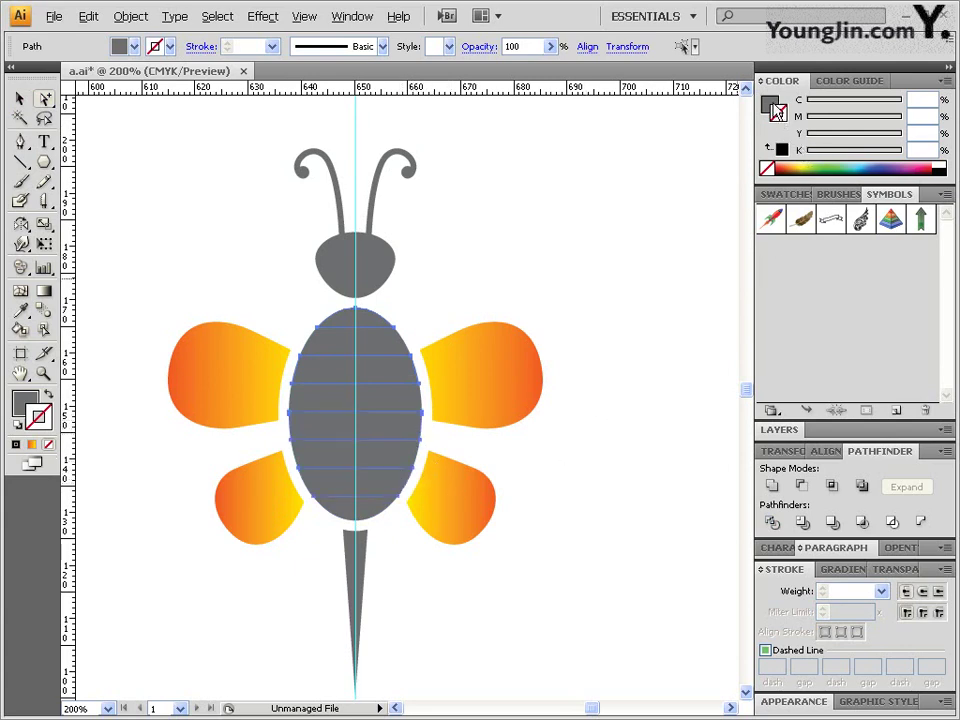
{"action": "left_click", "coordinate": [782, 168], "text": "shift"}
{"action": "left_click", "coordinate": [945, 81]}
{"action": "left_click", "coordinate": [880, 163]}
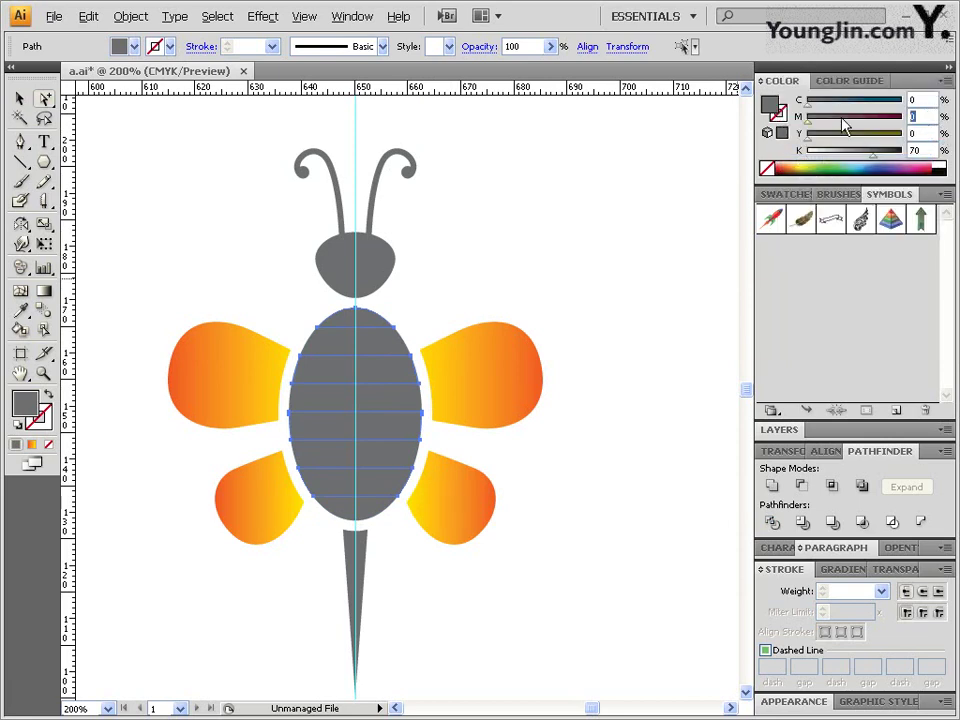
{"action": "type", "text": "30"}
{"action": "key", "text": "Tab"}
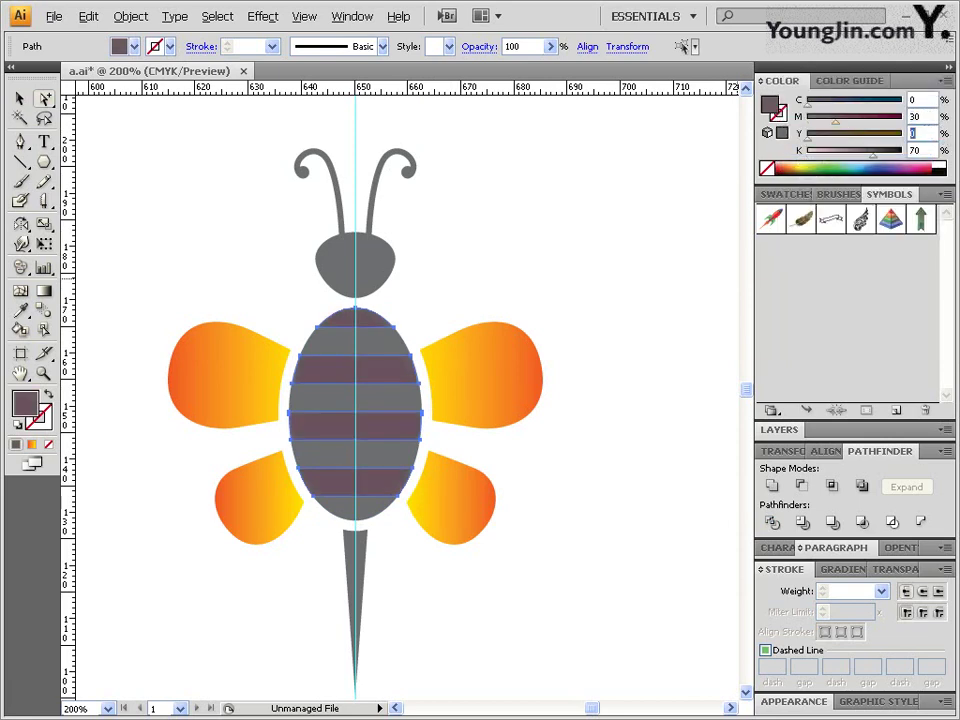
{"action": "type", "text": "100"}
{"action": "key", "text": "Tab"}
{"action": "type", "text": "0"}
{"action": "key", "text": "Return"}
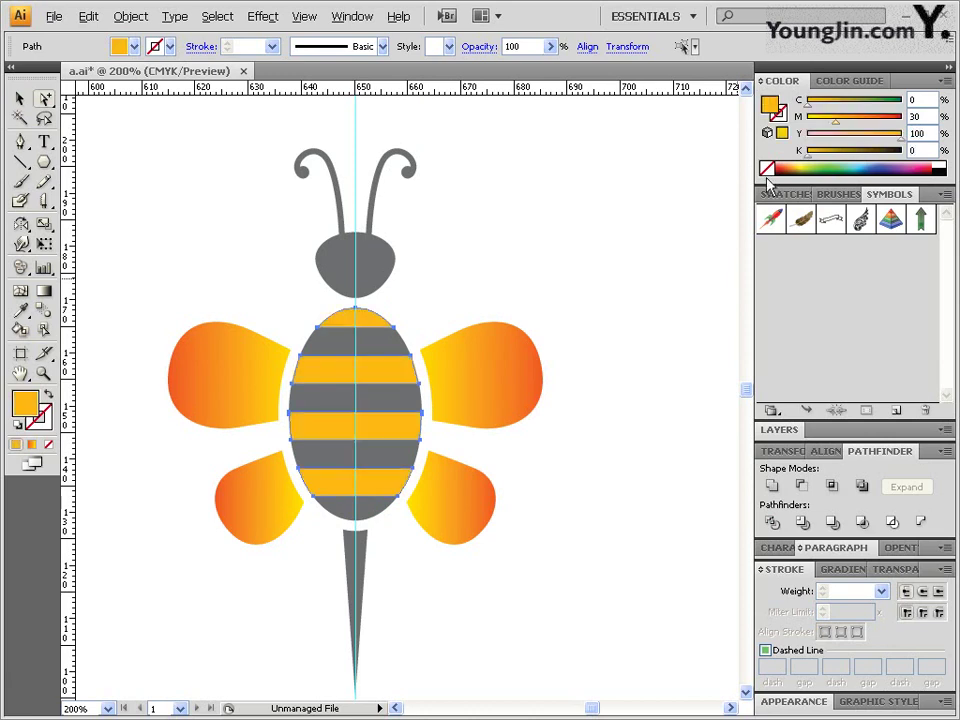
{"action": "left_click", "coordinate": [549, 332]}
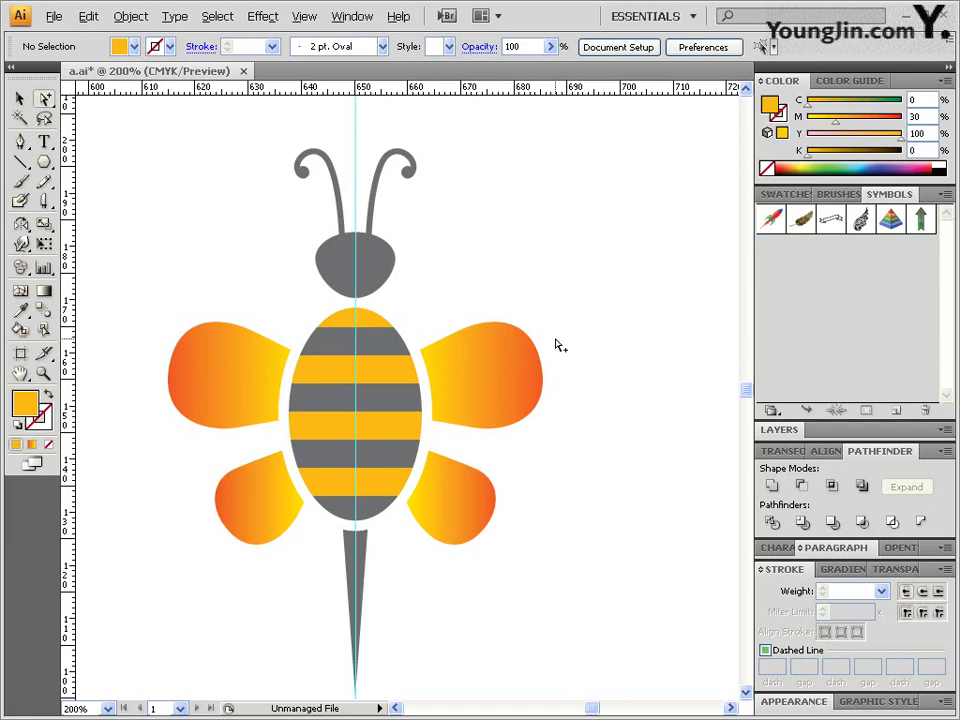
{"action": "key", "text": "z"}
{"action": "left_click", "coordinate": [506, 364], "text": "alt"}
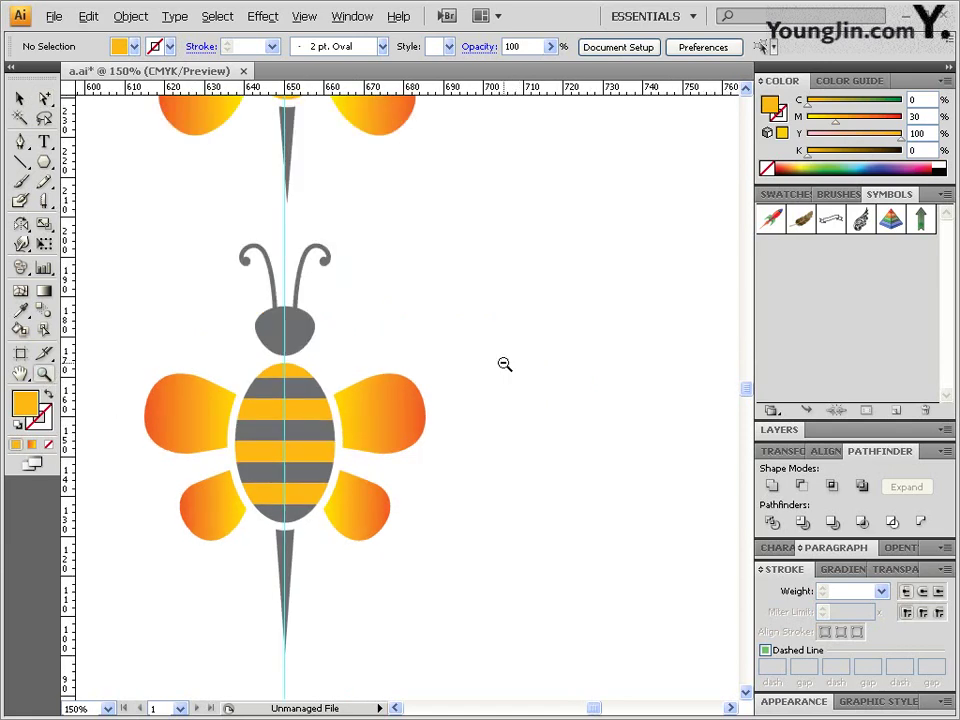
- Draw a 60 mm by 60 mm circle in the empty area below the Republic of Korea emblem
{"action": "left_click", "coordinate": [20, 373]}
{"action": "scroll", "coordinate": [574, 315], "scroll_direction": "right", "scroll_amount": 10}
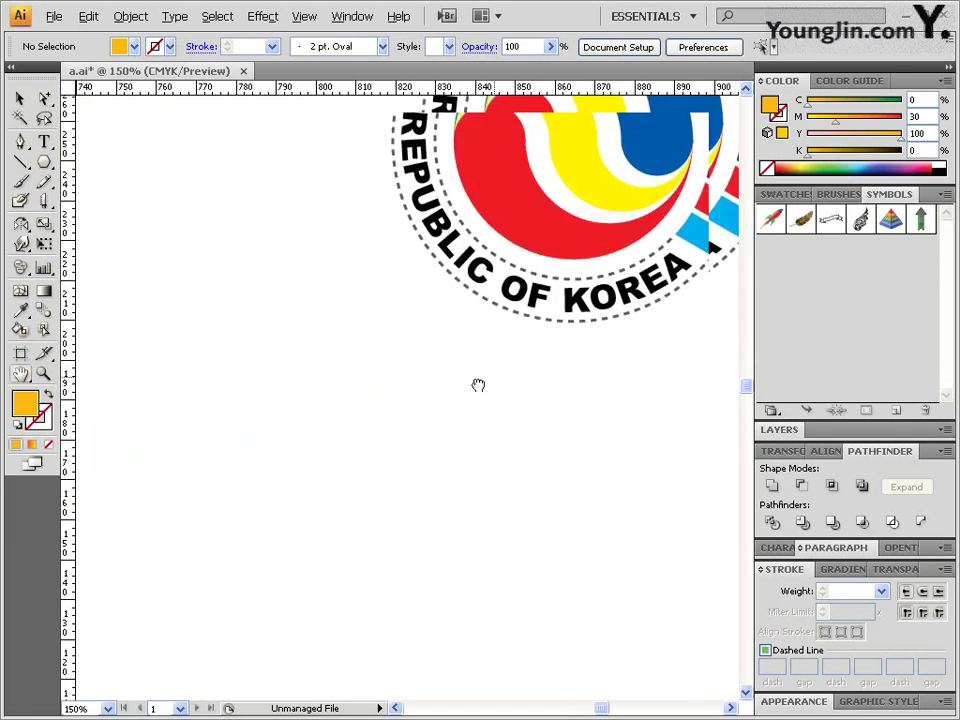
{"action": "scroll", "coordinate": [478, 400], "scroll_direction": "right", "scroll_amount": 5}
{"action": "scroll", "coordinate": [476, 430], "scroll_direction": "up", "scroll_amount": 4}
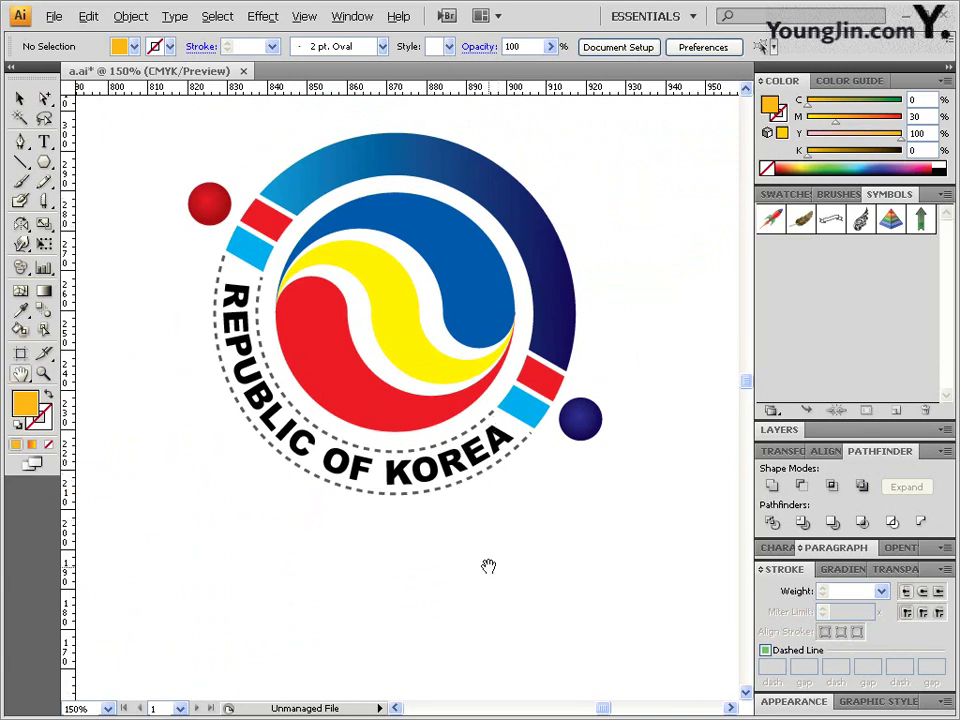
{"action": "key", "text": "ctrl+minus"}
{"action": "scroll", "coordinate": [431, 444], "scroll_direction": "down", "scroll_amount": 2}
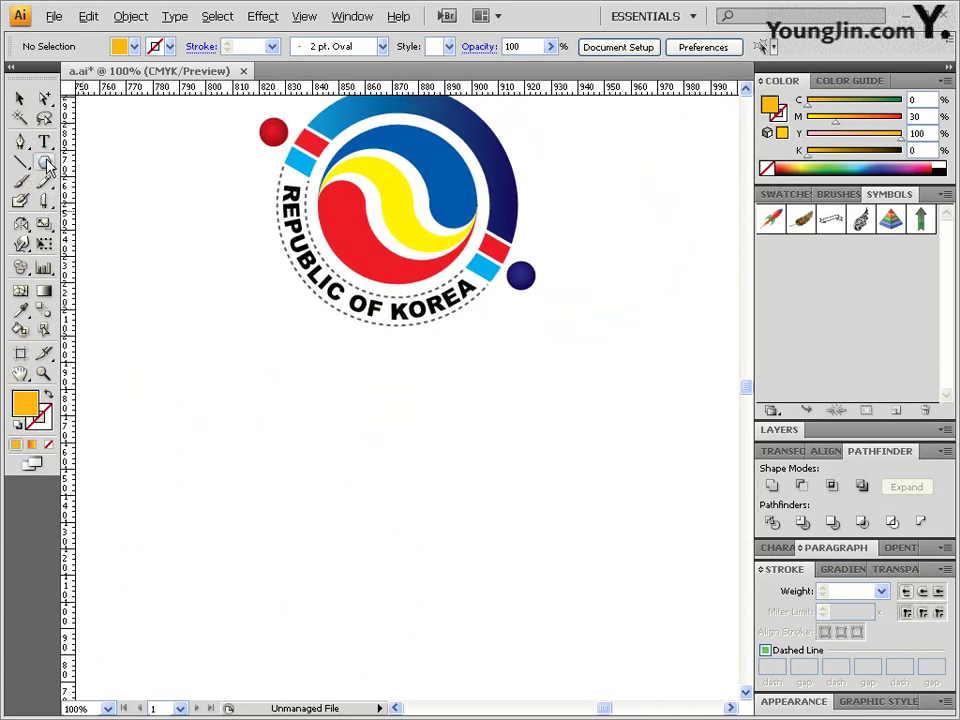
{"action": "left_click_drag", "start_coordinate": [44, 162], "coordinate": [102, 210]}
{"action": "left_click", "coordinate": [243, 440]}
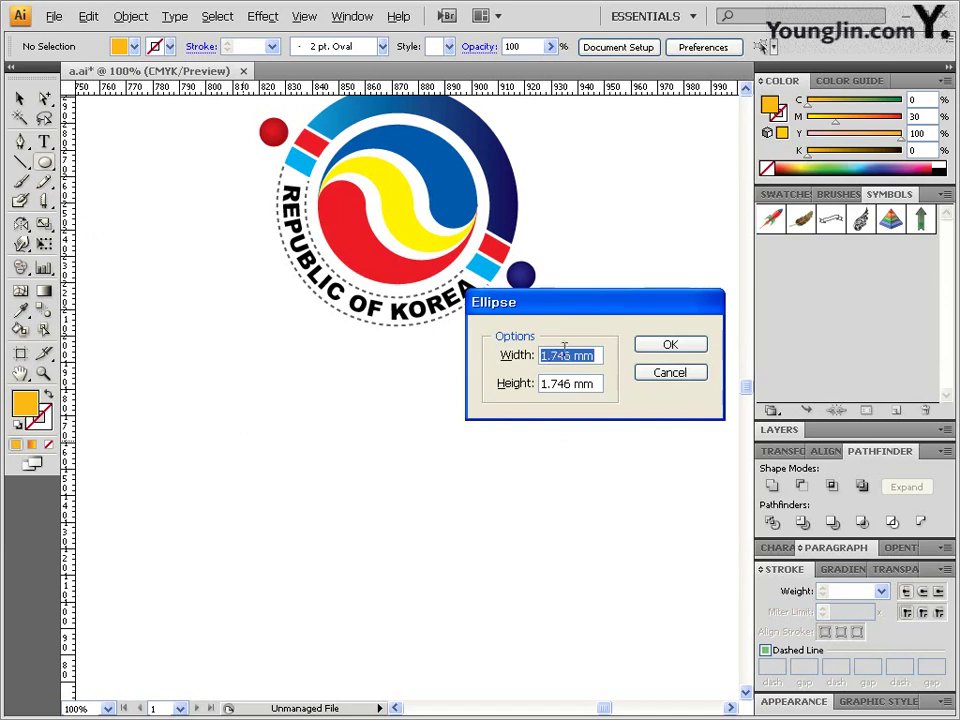
{"action": "type", "text": "60"}
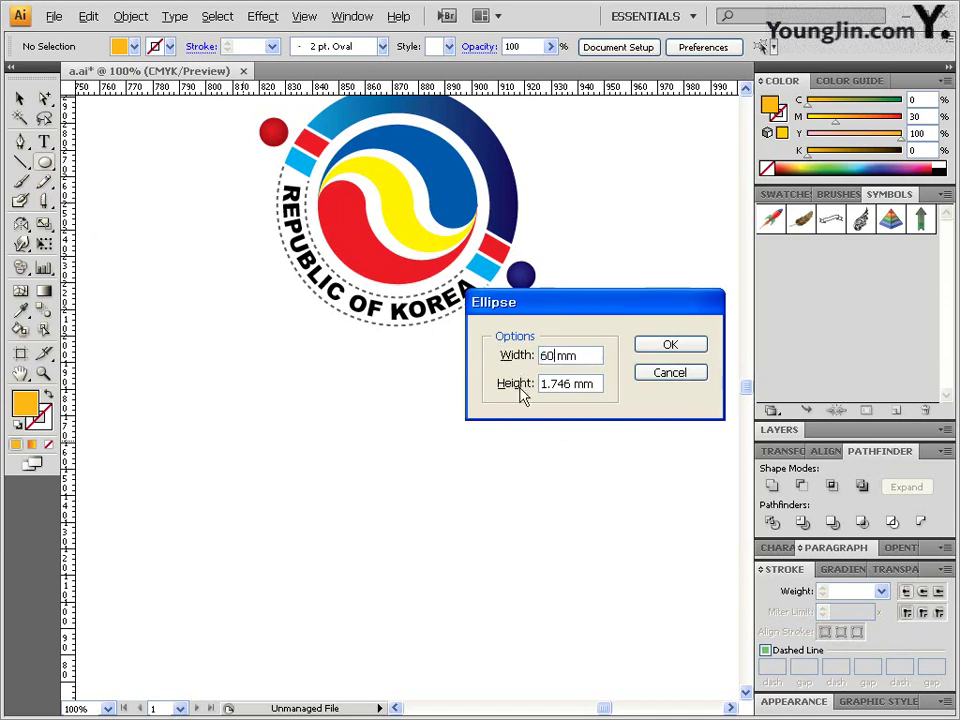
{"action": "double_click", "coordinate": [573, 383]}
{"action": "type", "text": "60"}
{"action": "left_click", "coordinate": [670, 344]}
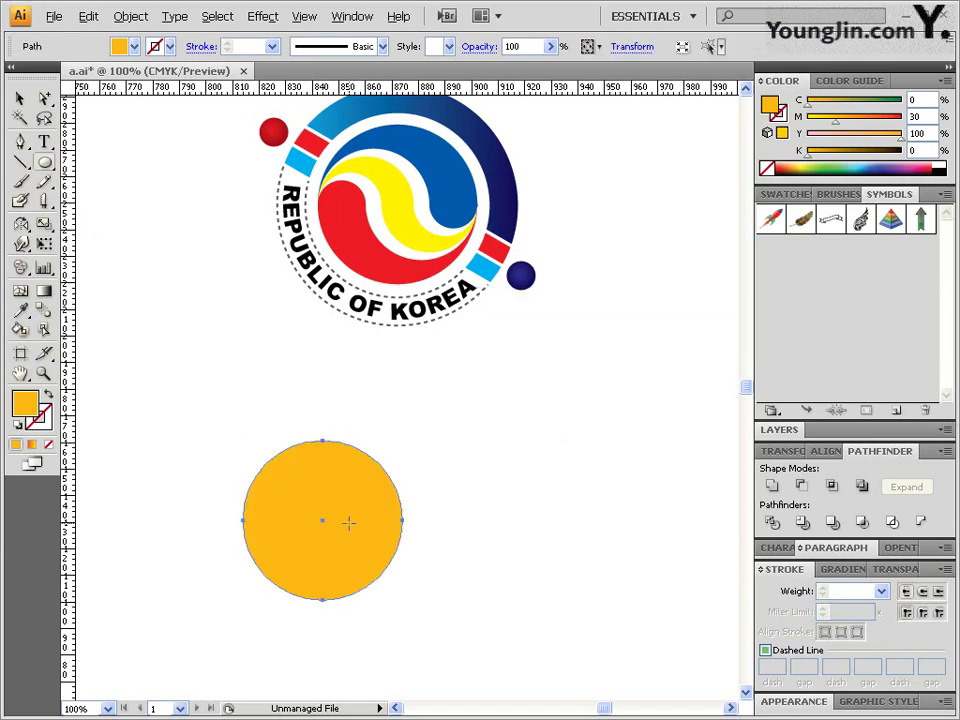
- Centre the circle beneath the emblem and give it a black 1 pt stroke with no fill
{"action": "left_click_drag", "start_coordinate": [348, 522], "coordinate": [409, 542]}
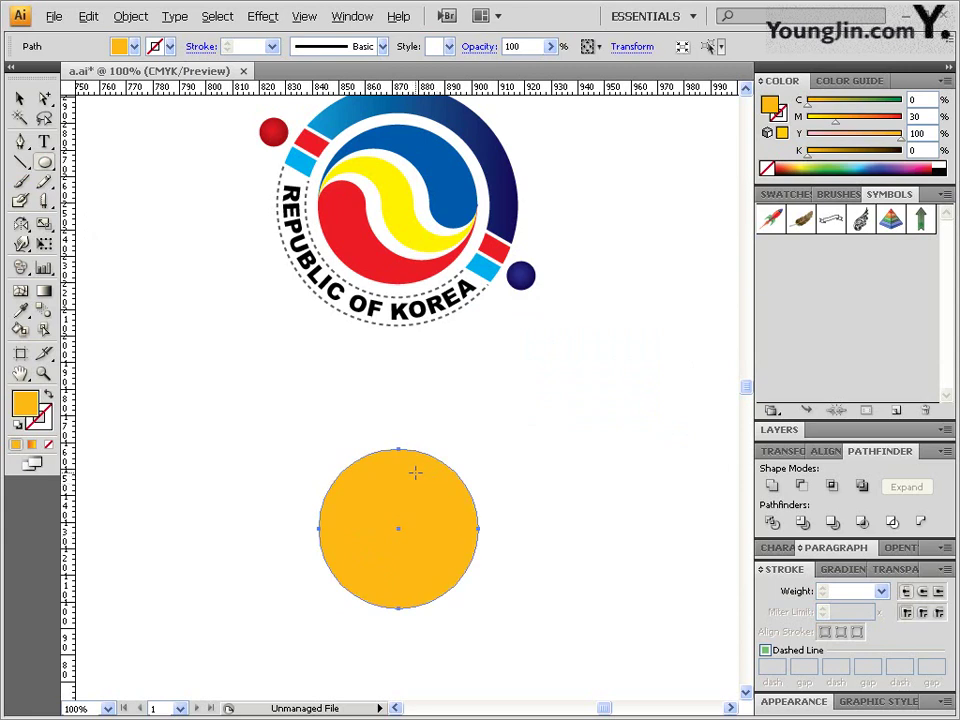
{"action": "left_click", "coordinate": [47, 395]}
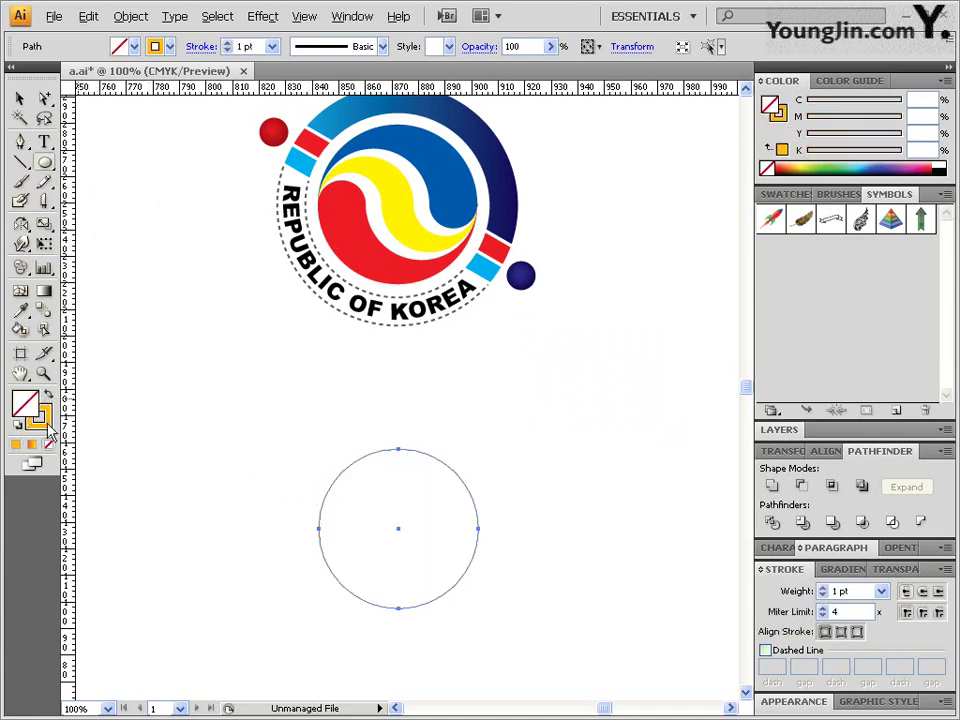
{"action": "left_click", "coordinate": [942, 171]}
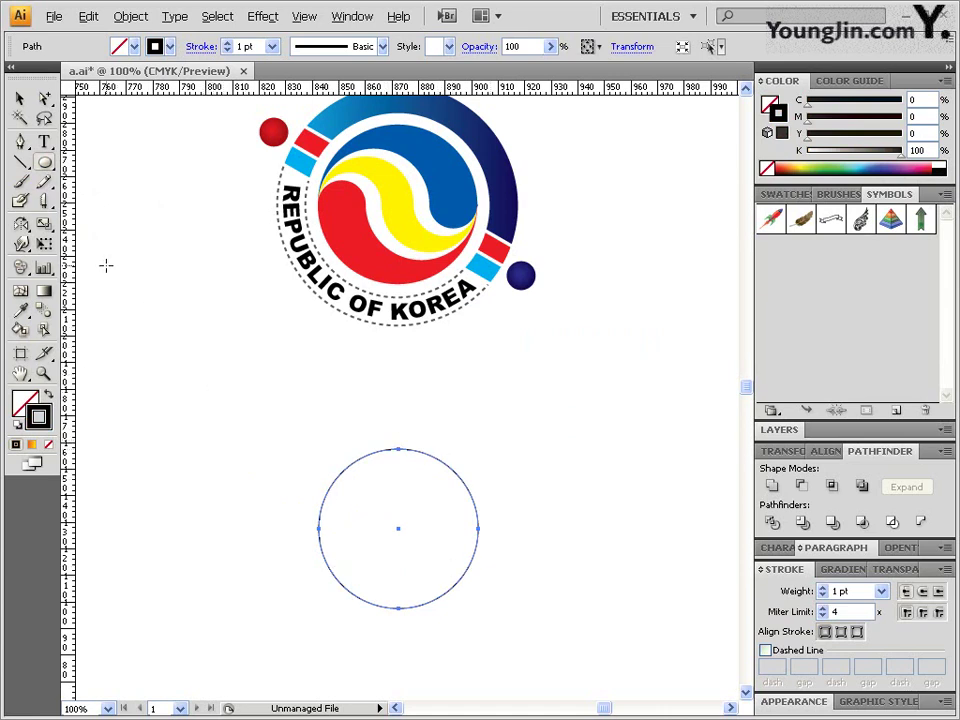
- Make a 30% uniformly scaled copy of the circle and align it to the large circle's right edge
{"action": "double_click", "coordinate": [44, 223]}
{"action": "left_click_drag", "start_coordinate": [493, 262], "coordinate": [581, 345]}
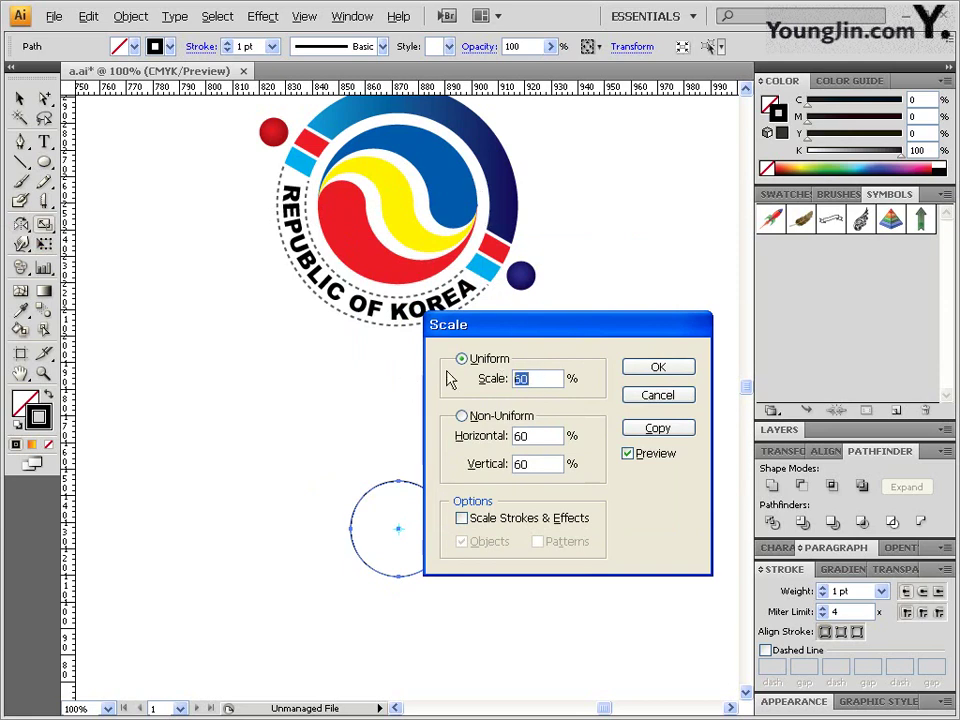
{"action": "type", "text": "30"}
{"action": "left_click", "coordinate": [665, 433]}
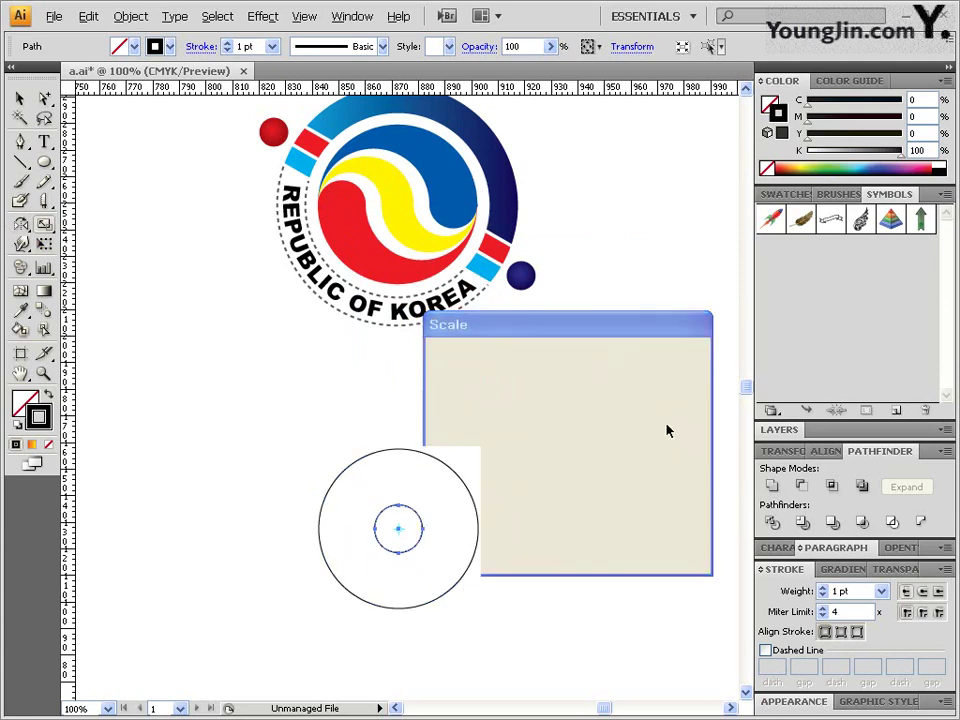
{"action": "left_click", "coordinate": [44, 98]}
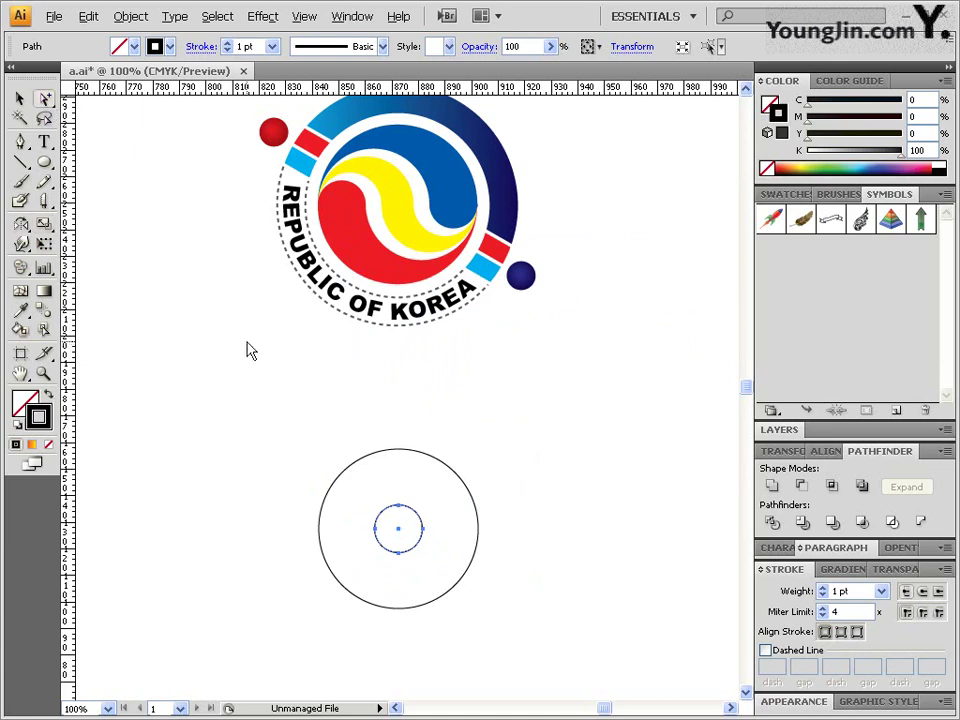
{"action": "left_click_drag", "start_coordinate": [550, 467], "coordinate": [289, 596]}
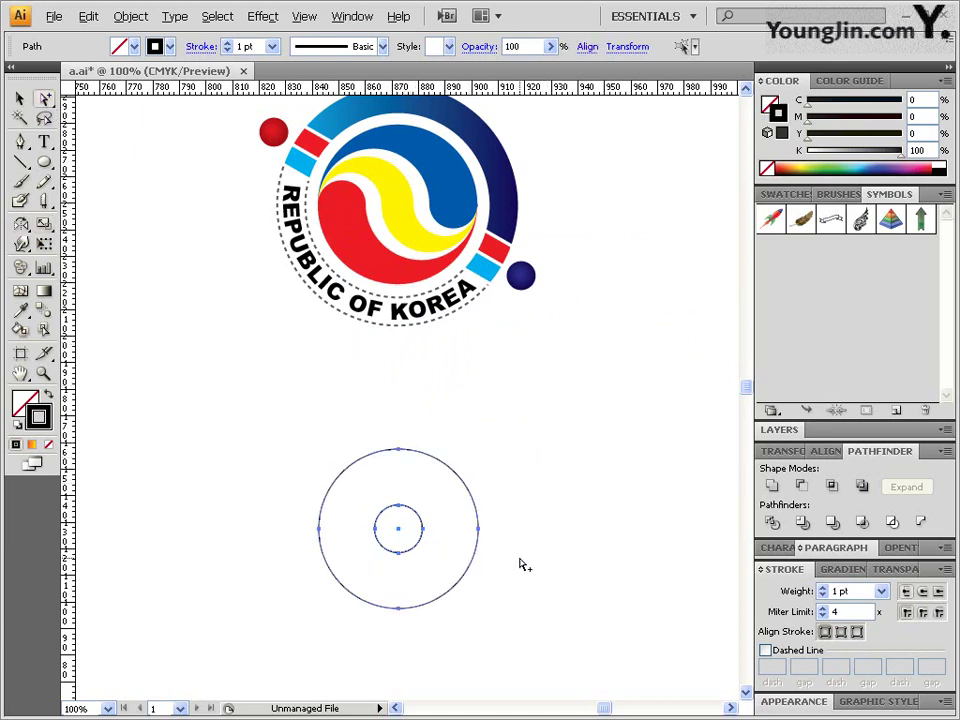
{"action": "left_click", "coordinate": [797, 451]}
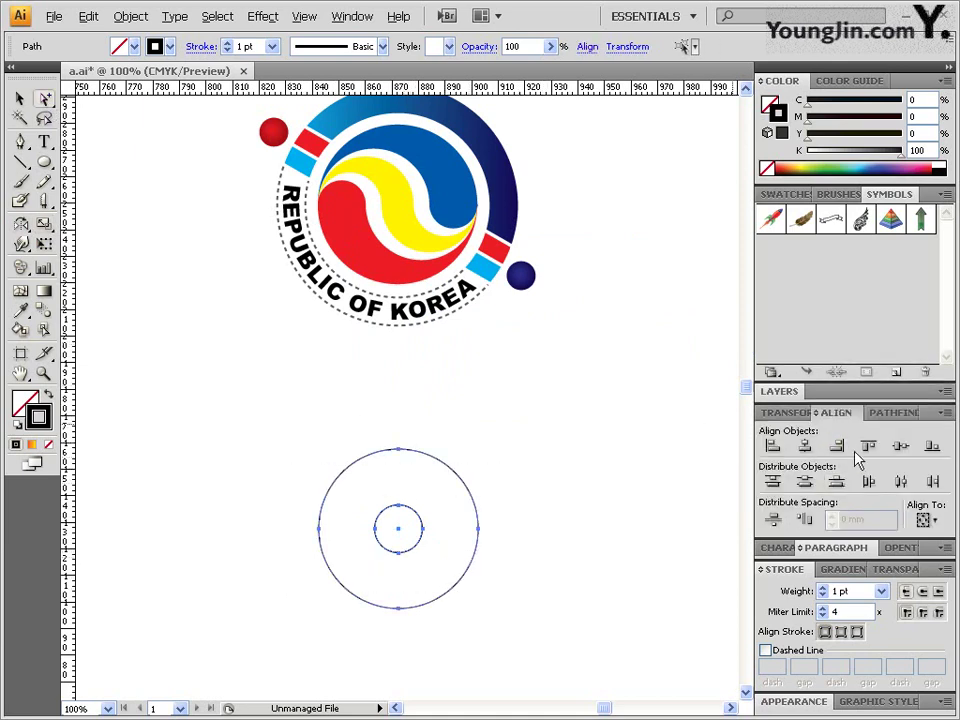
{"action": "left_click", "coordinate": [838, 447]}
{"action": "left_click", "coordinate": [454, 435]}
- Make a 70% uniformly scaled copy of the large circle and align it to the large circle's left edge
{"action": "left_click_drag", "start_coordinate": [467, 429], "coordinate": [419, 480]}
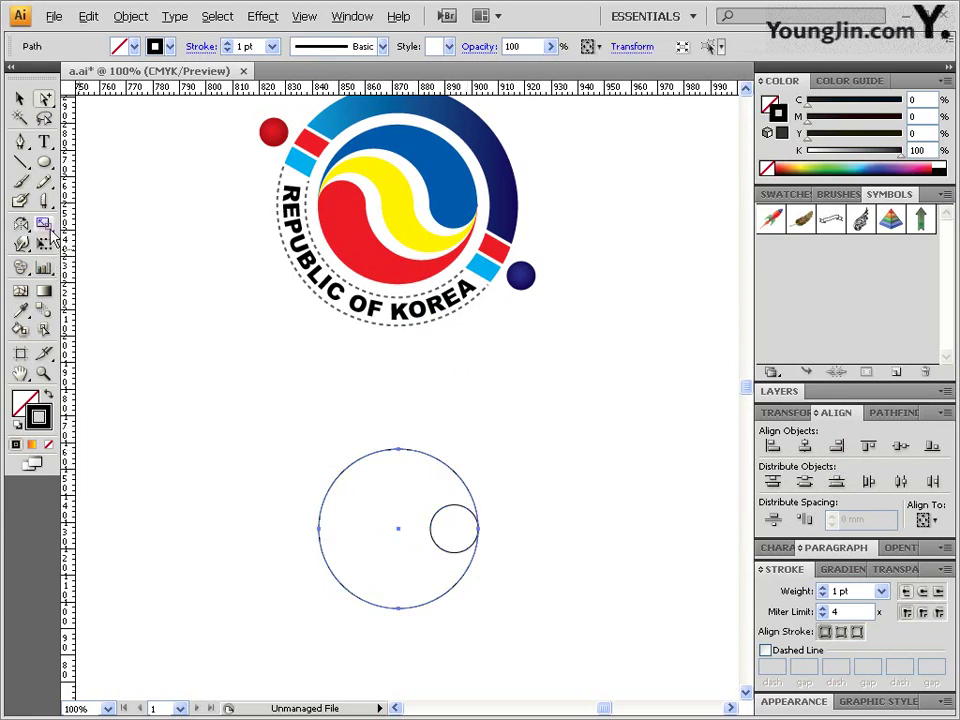
{"action": "left_click", "coordinate": [45, 226]}
{"action": "double_click", "coordinate": [46, 227]}
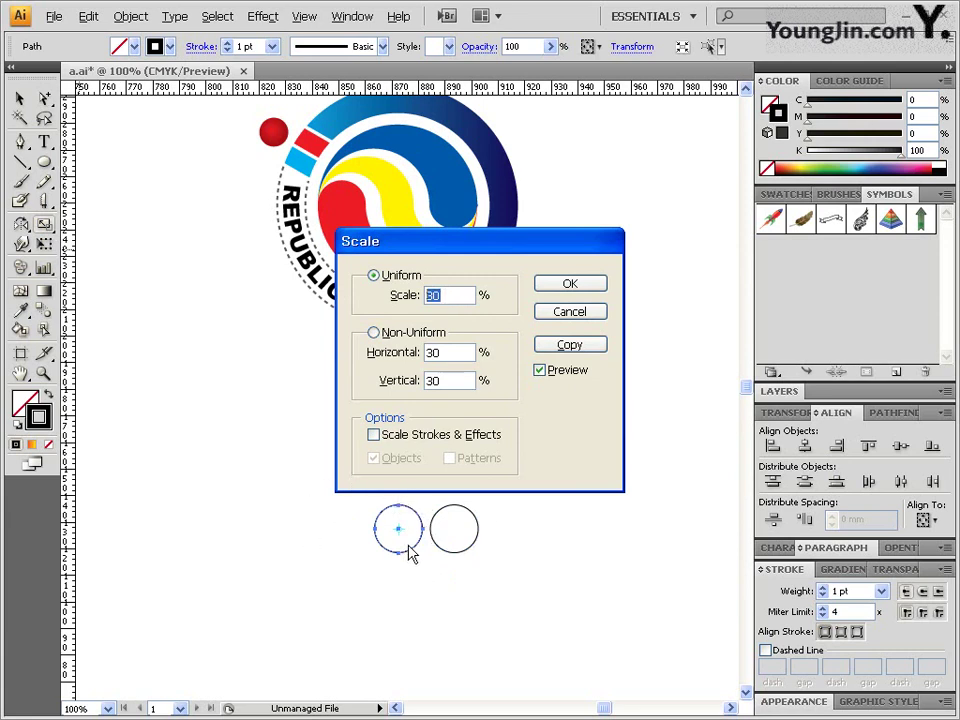
{"action": "type", "text": "70"}
{"action": "left_click", "coordinate": [578, 343]}
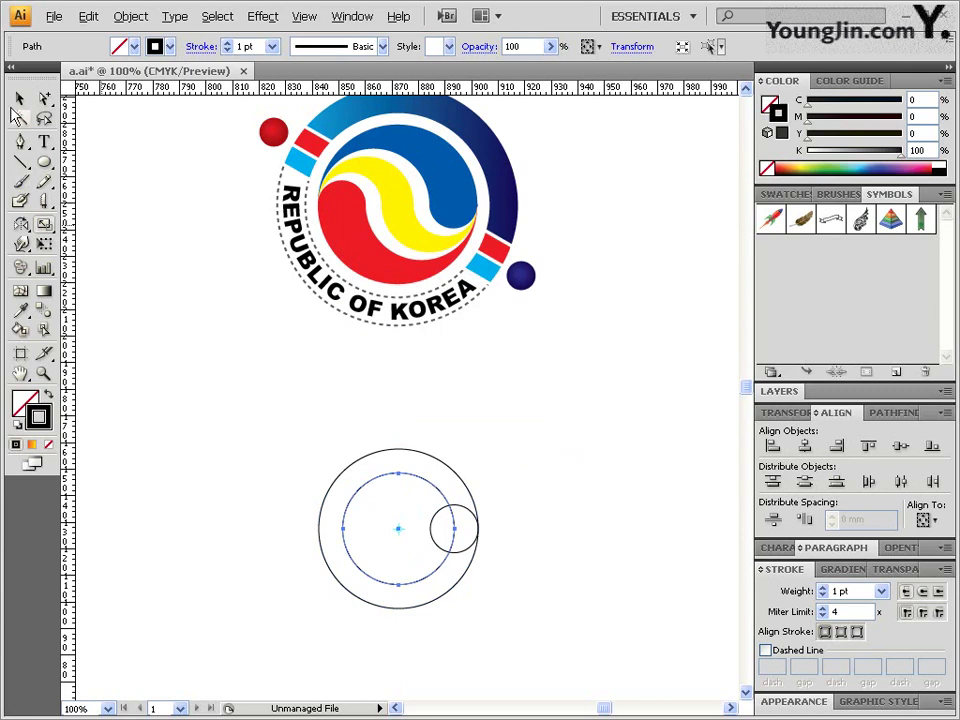
{"action": "left_click", "coordinate": [44, 98]}
{"action": "left_click_drag", "start_coordinate": [336, 445], "coordinate": [445, 525]}
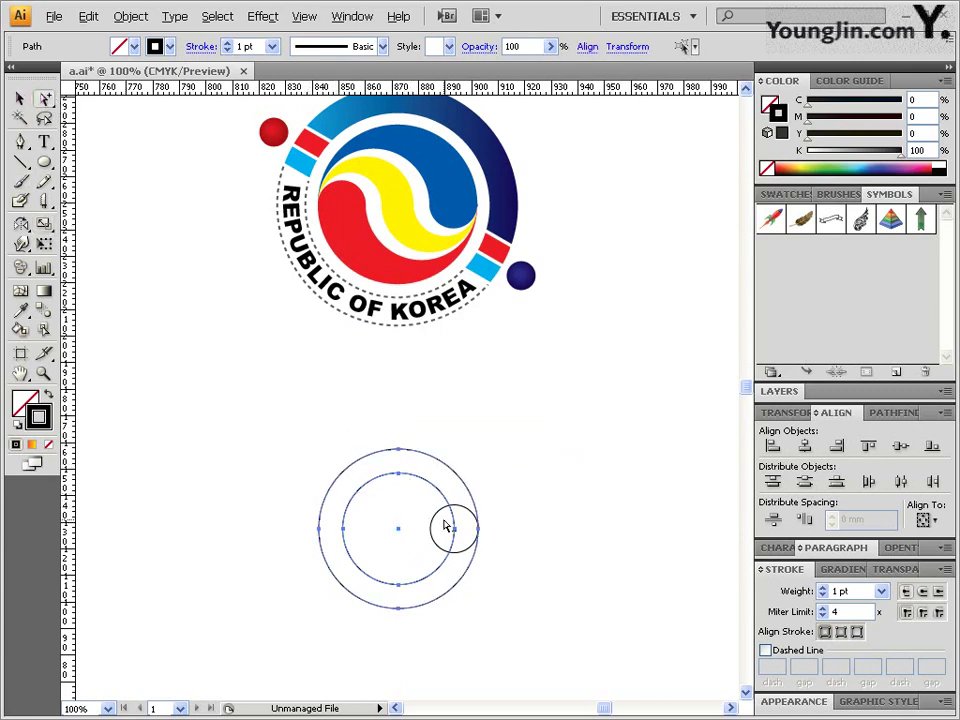
{"action": "left_click", "coordinate": [772, 446]}
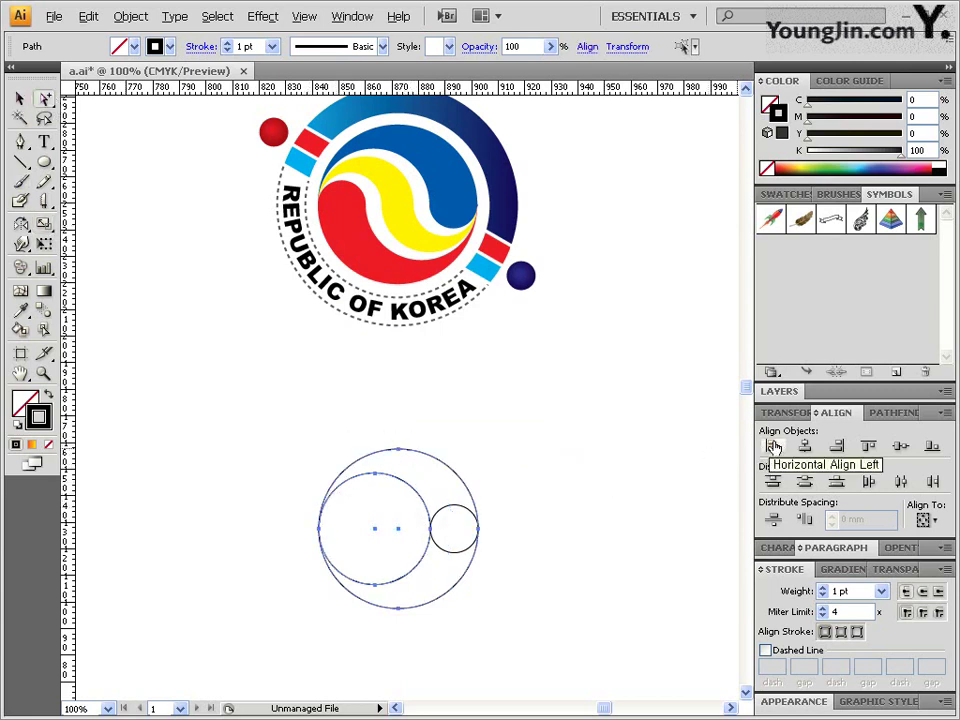
- Delete the upper half of the small right circle and the lower half of the 70% circle
{"action": "left_click_drag", "start_coordinate": [44, 98], "coordinate": [80, 121]}
{"action": "left_click", "coordinate": [456, 506]}
{"action": "left_click_drag", "start_coordinate": [447, 495], "coordinate": [466, 518]}
{"action": "key", "text": "Delete"}
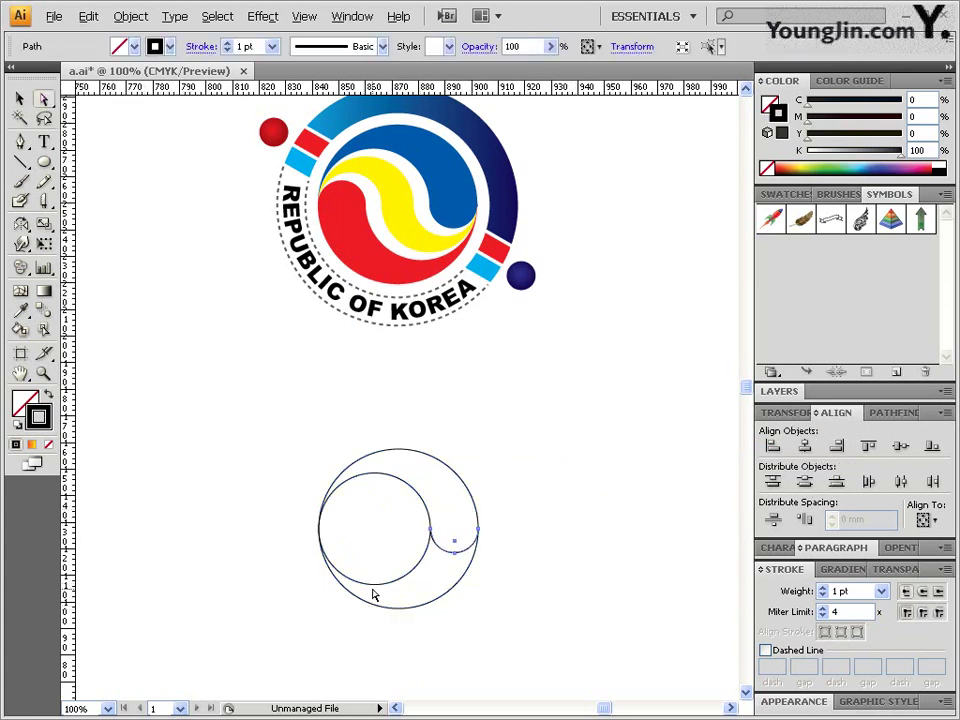
{"action": "left_click_drag", "start_coordinate": [389, 594], "coordinate": [366, 576]}
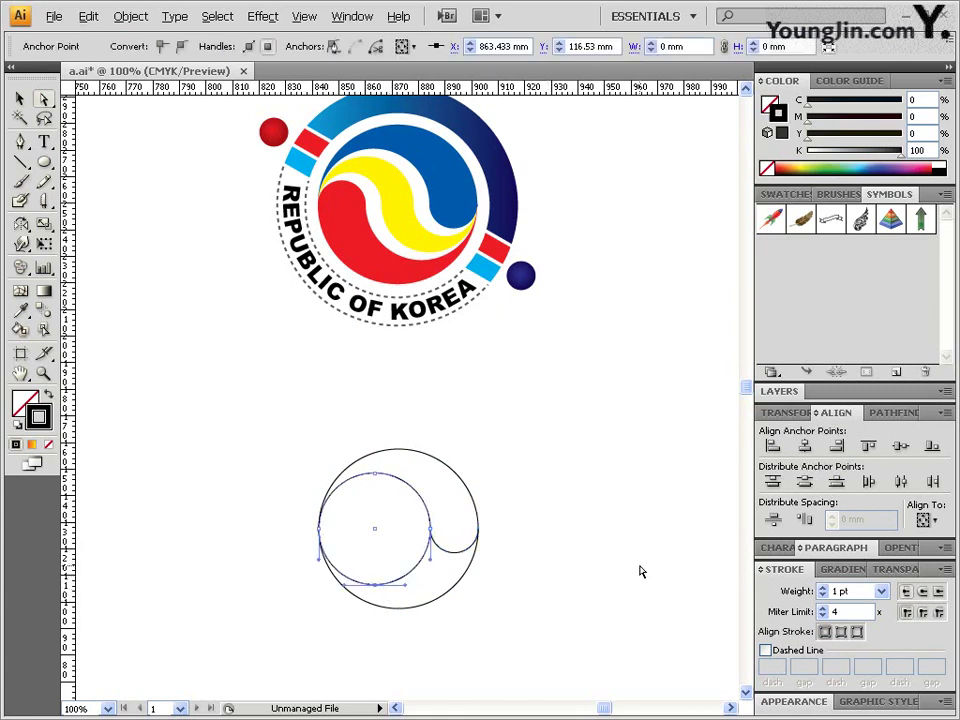
{"action": "key", "text": "Delete"}
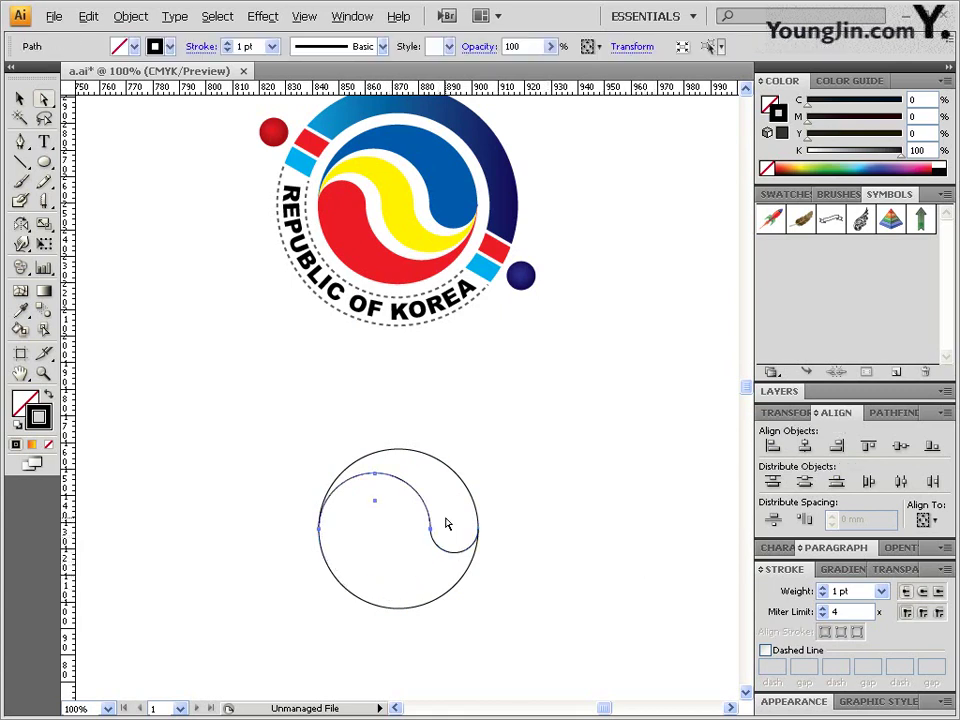
- Join the two half-circle arcs into one S-shaped path where their endpoints meet
{"action": "left_click_drag", "start_coordinate": [441, 521], "coordinate": [423, 539]}
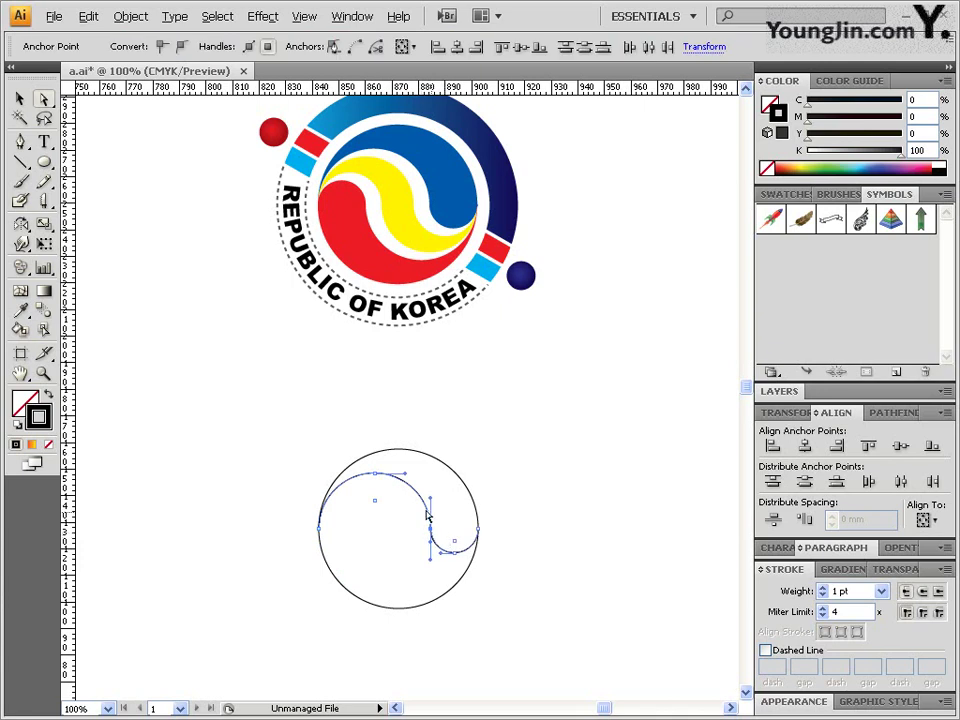
{"action": "left_click", "coordinate": [130, 16]}
{"action": "mouse_move", "coordinate": [161, 329]}
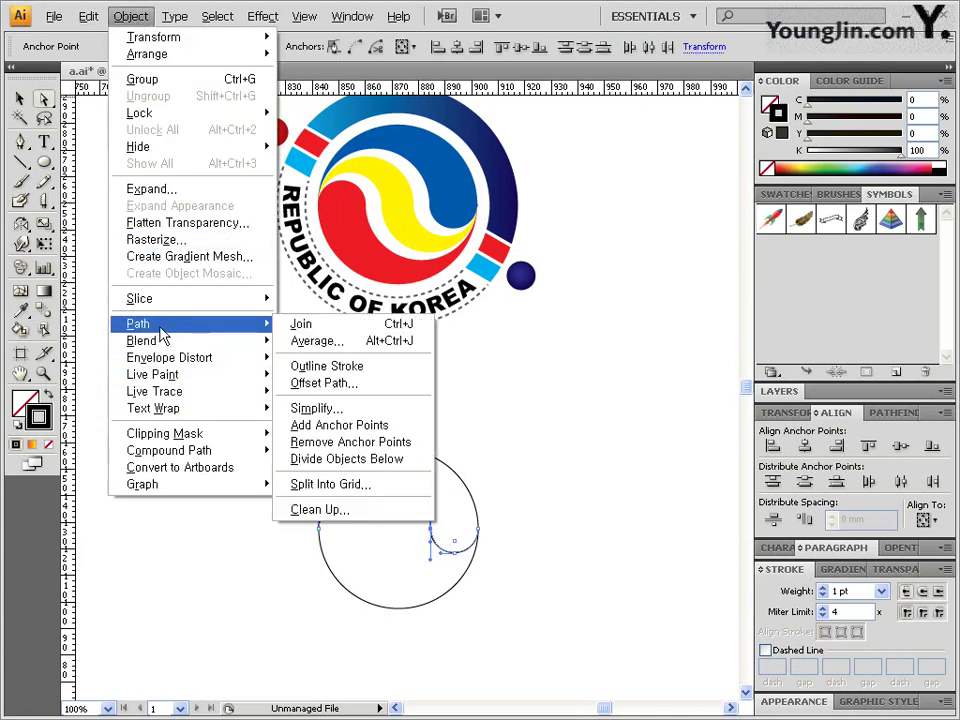
{"action": "left_click", "coordinate": [304, 326]}
{"action": "left_click", "coordinate": [531, 356]}
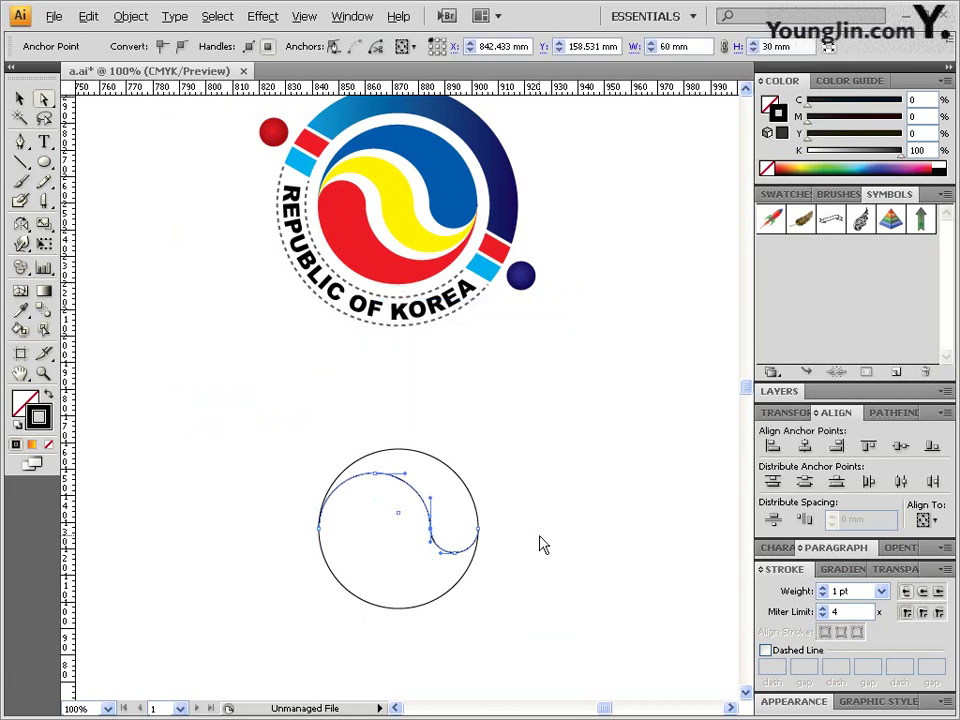
{"action": "left_click", "coordinate": [540, 541]}
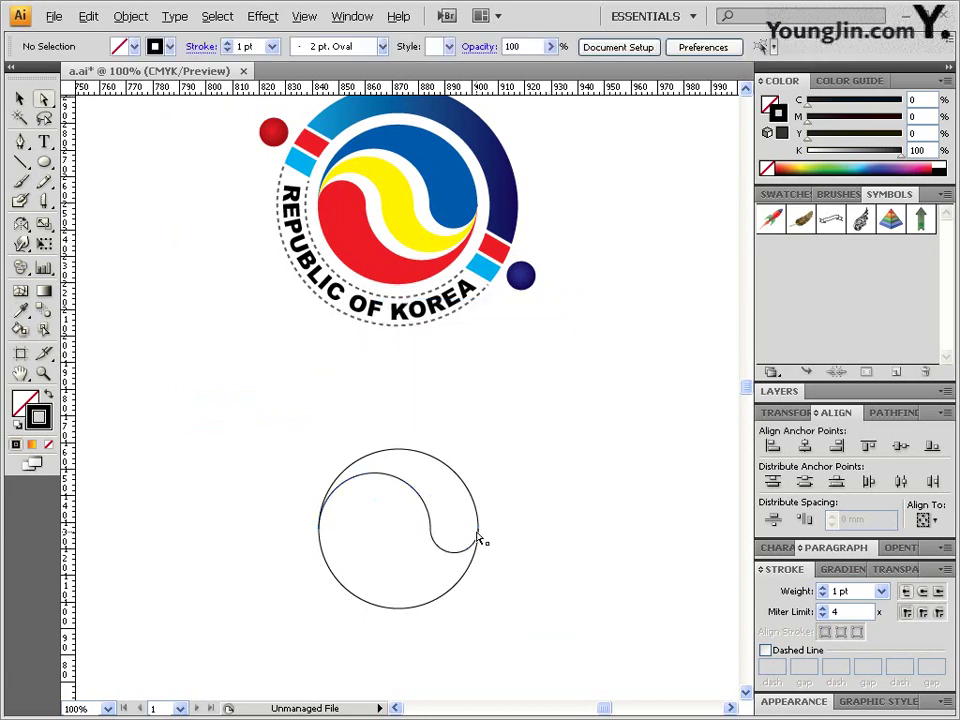
{"action": "left_click", "coordinate": [455, 474]}
{"action": "mouse_move", "coordinate": [452, 514]}
{"action": "left_mouse_down"}
{"action": "mouse_move", "coordinate": [425, 530]}
{"action": "mouse_move", "coordinate": [454, 514]}
{"action": "left_mouse_up"}
{"action": "left_click", "coordinate": [460, 484]}
{"action": "left_click", "coordinate": [478, 486]}
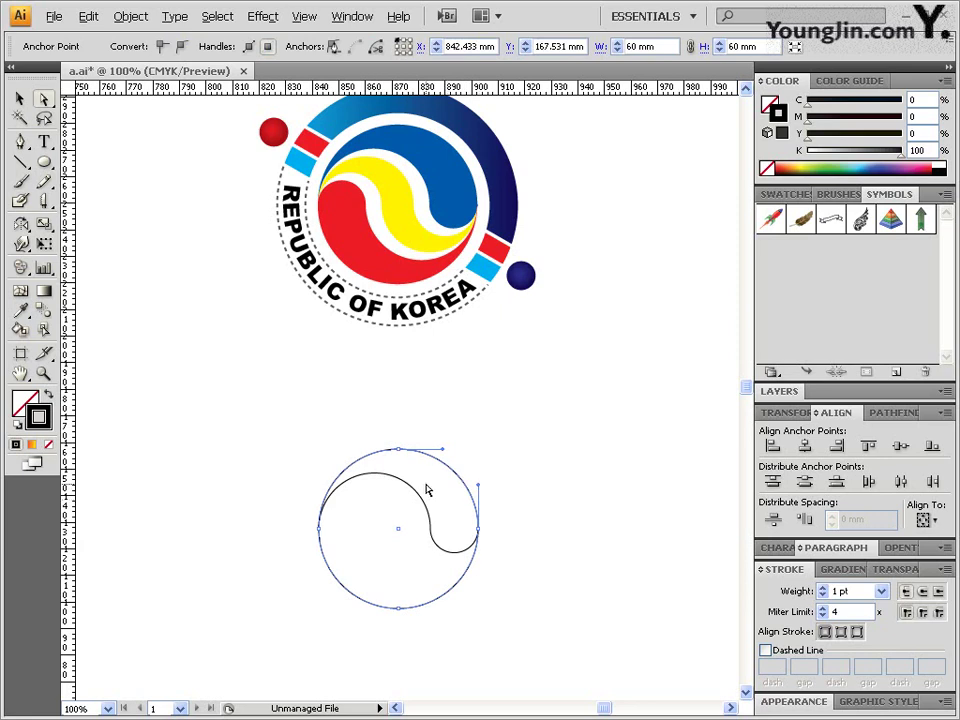
- Make a 40% uniformly scaled copy of the outer circle and align it to the outer circle's right edge
{"action": "left_click", "coordinate": [20, 98]}
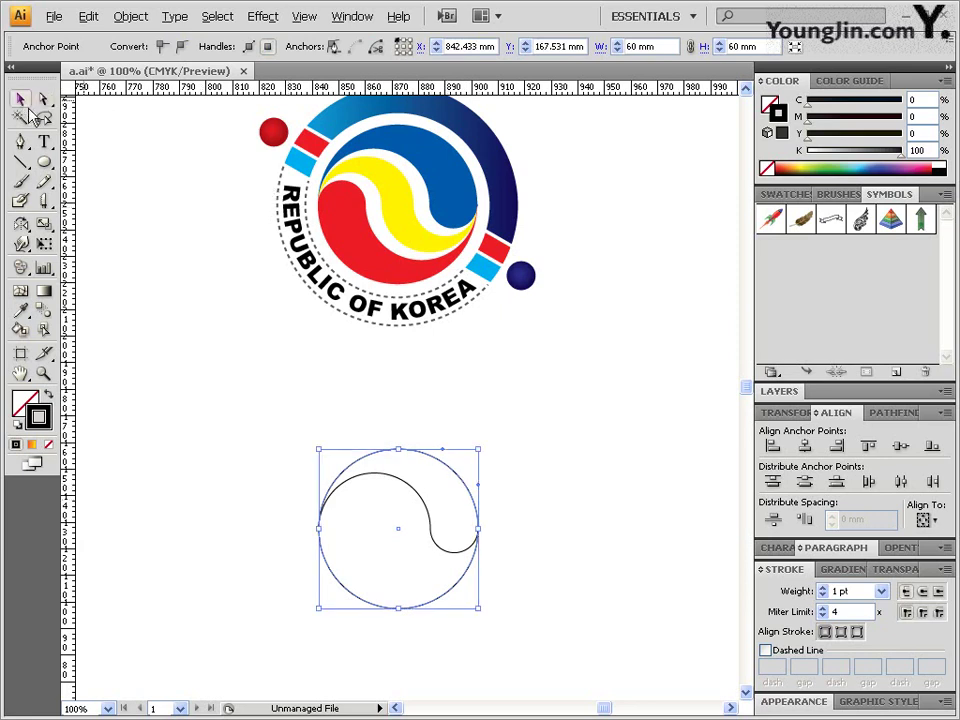
{"action": "left_click", "coordinate": [514, 523]}
{"action": "left_click", "coordinate": [455, 482]}
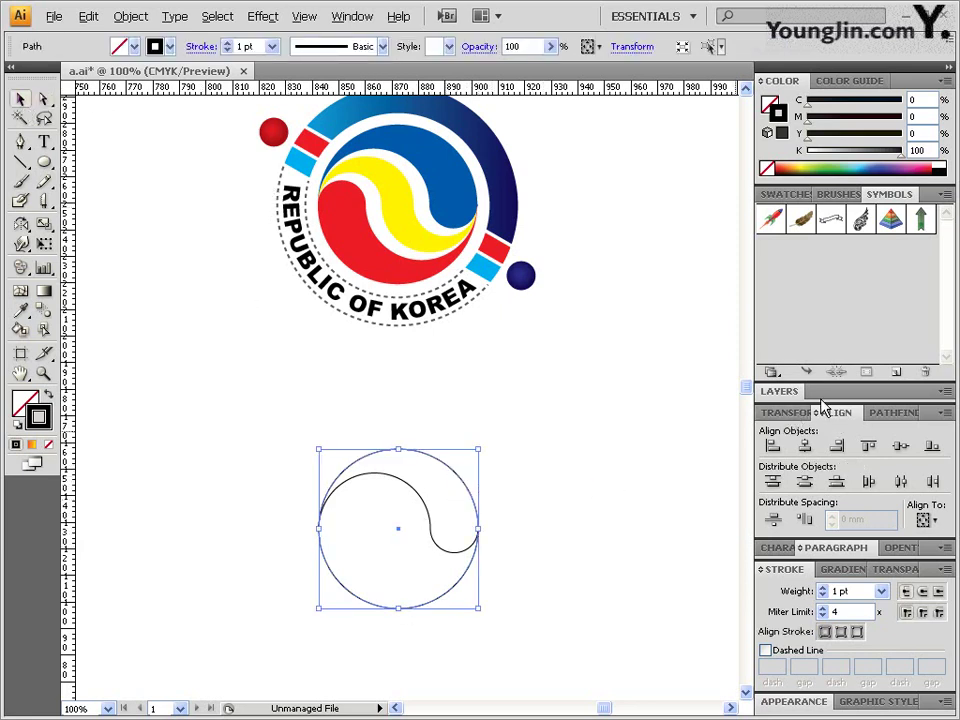
{"action": "double_click", "coordinate": [43, 222]}
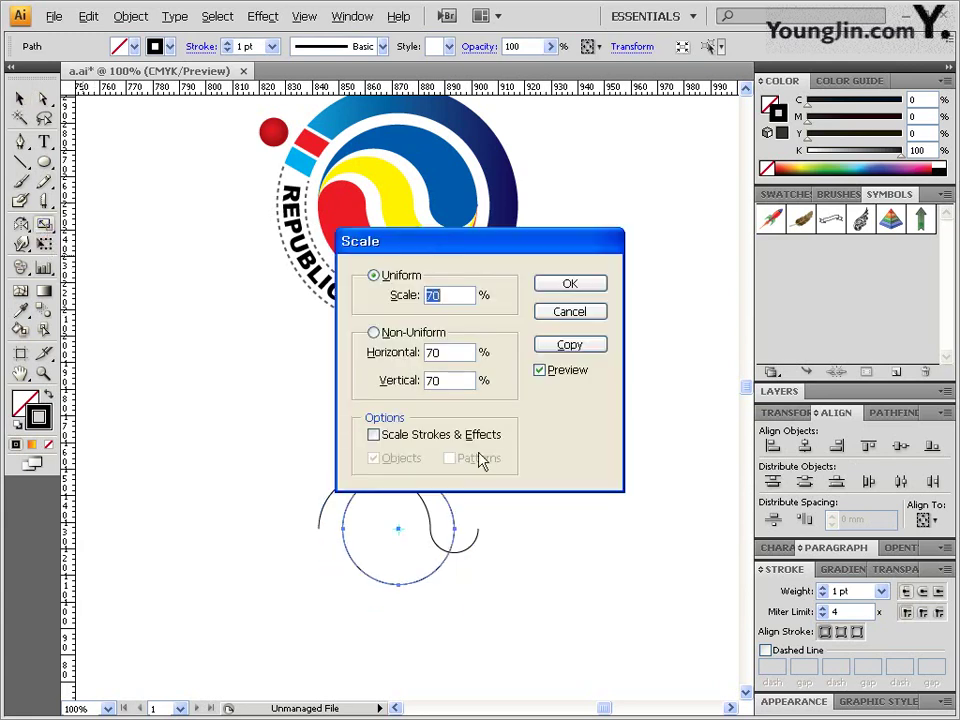
{"action": "type", "text": "40"}
{"action": "left_click", "coordinate": [594, 345]}
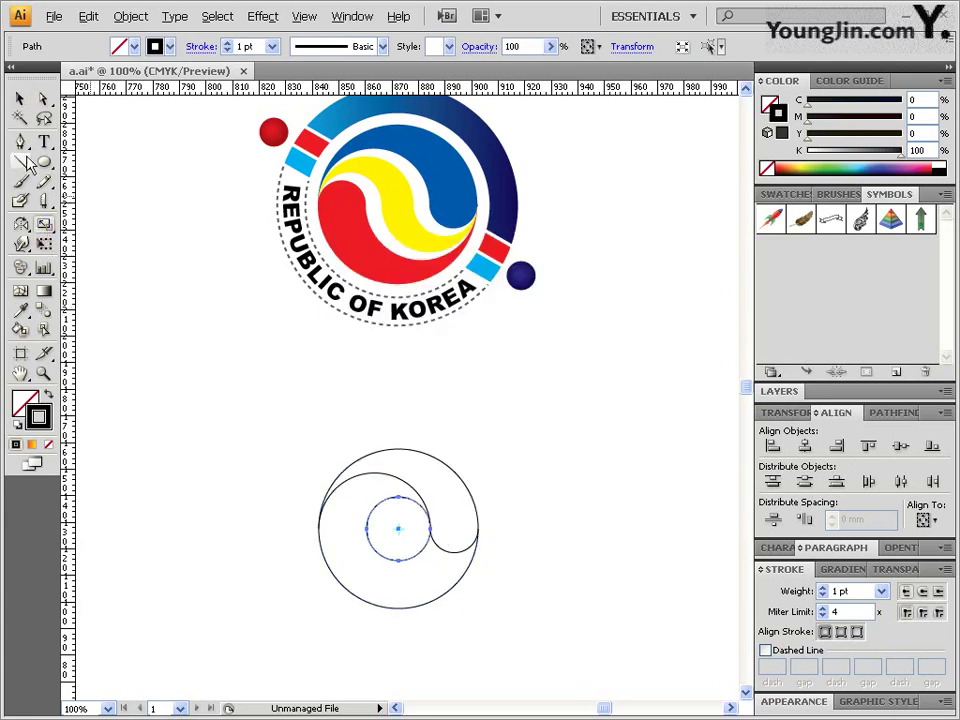
{"action": "left_click", "coordinate": [20, 98]}
{"action": "left_click_drag", "start_coordinate": [452, 623], "coordinate": [404, 560]}
{"action": "left_click", "coordinate": [836, 445]}
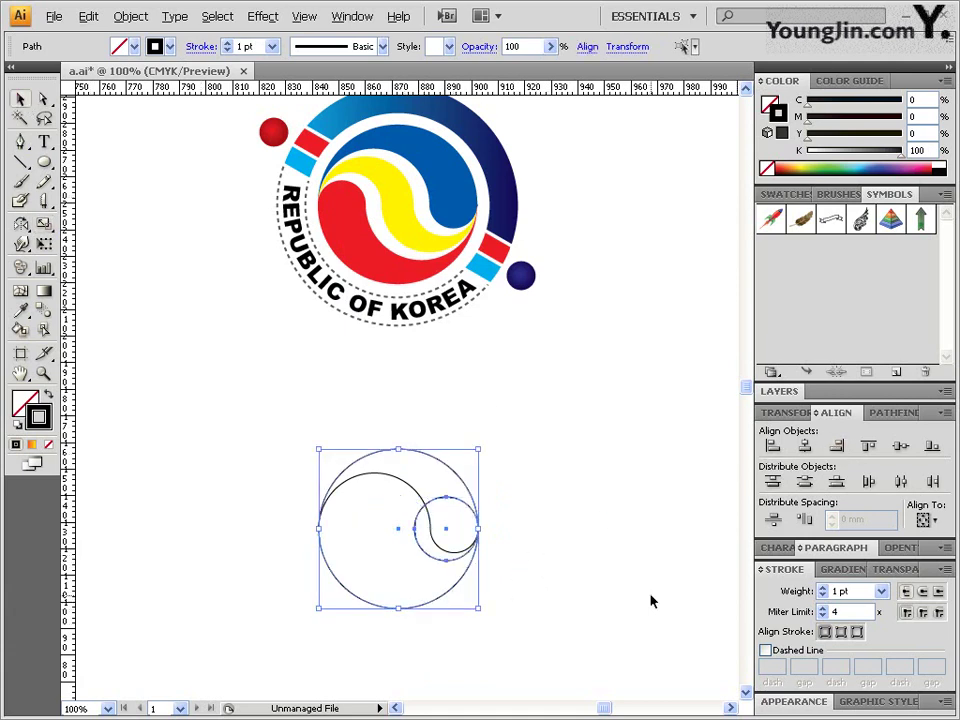
- Make a 60% uniformly scaled copy of the outer circle
{"action": "left_click_drag", "start_coordinate": [446, 634], "coordinate": [405, 575]}
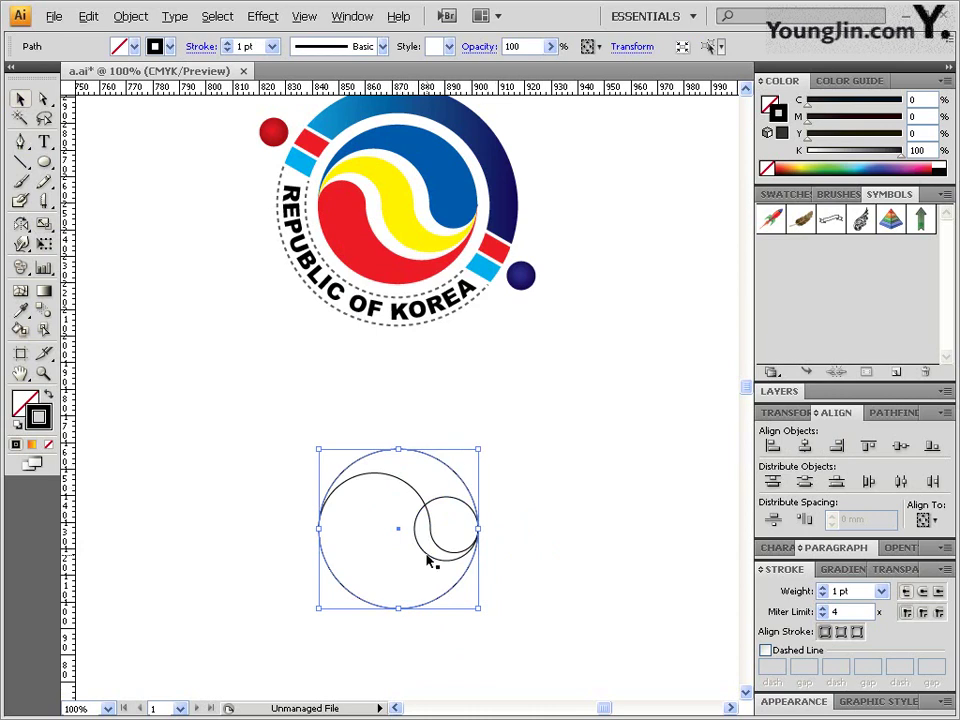
{"action": "key", "text": "s"}
{"action": "key", "text": "Return"}
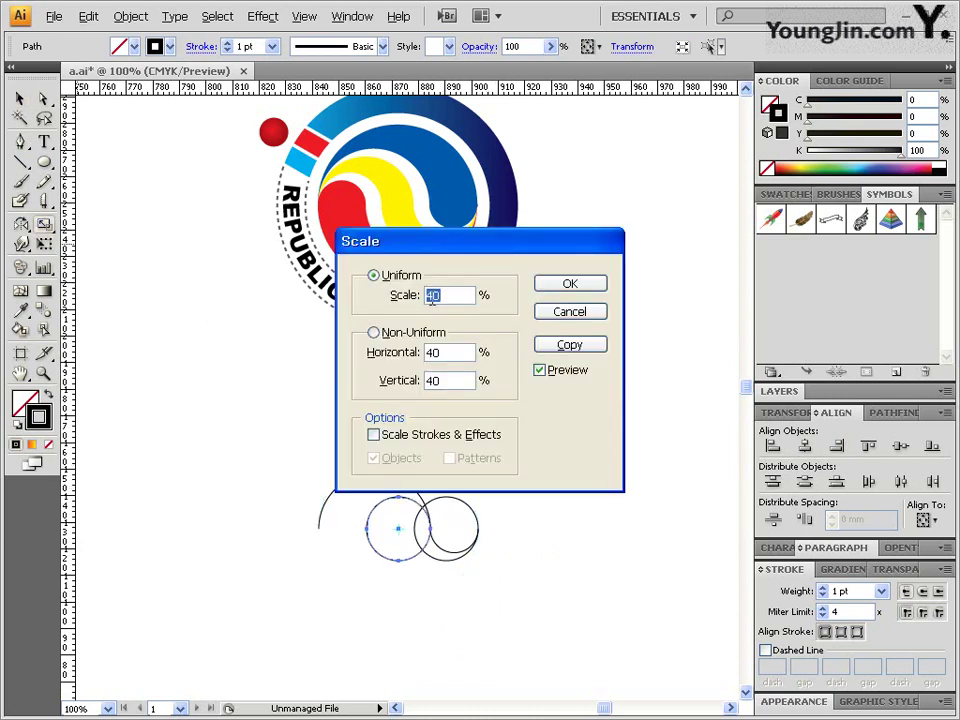
{"action": "type", "text": "60"}
{"action": "left_click", "coordinate": [569, 345]}
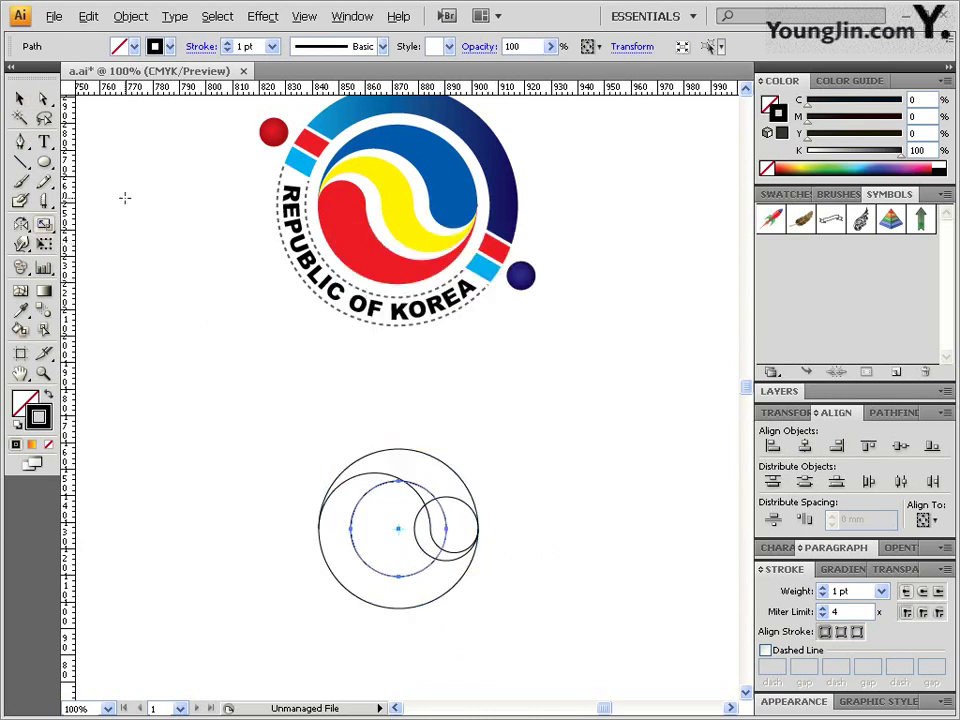
- Align the 60% circle to the outer circle's left edge
{"action": "left_click", "coordinate": [20, 100]}
{"action": "left_click_drag", "start_coordinate": [392, 621], "coordinate": [368, 578]}
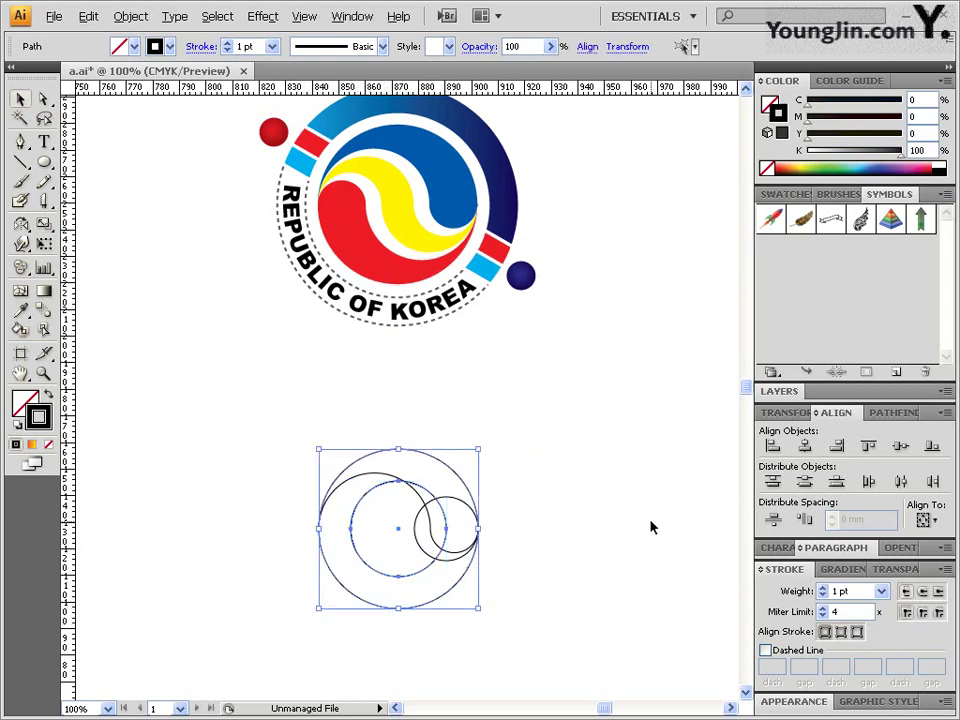
{"action": "left_click", "coordinate": [802, 447]}
- Delete the upper half of the 40% circle and the lower half of the 60% circle
{"action": "left_click", "coordinate": [43, 99]}
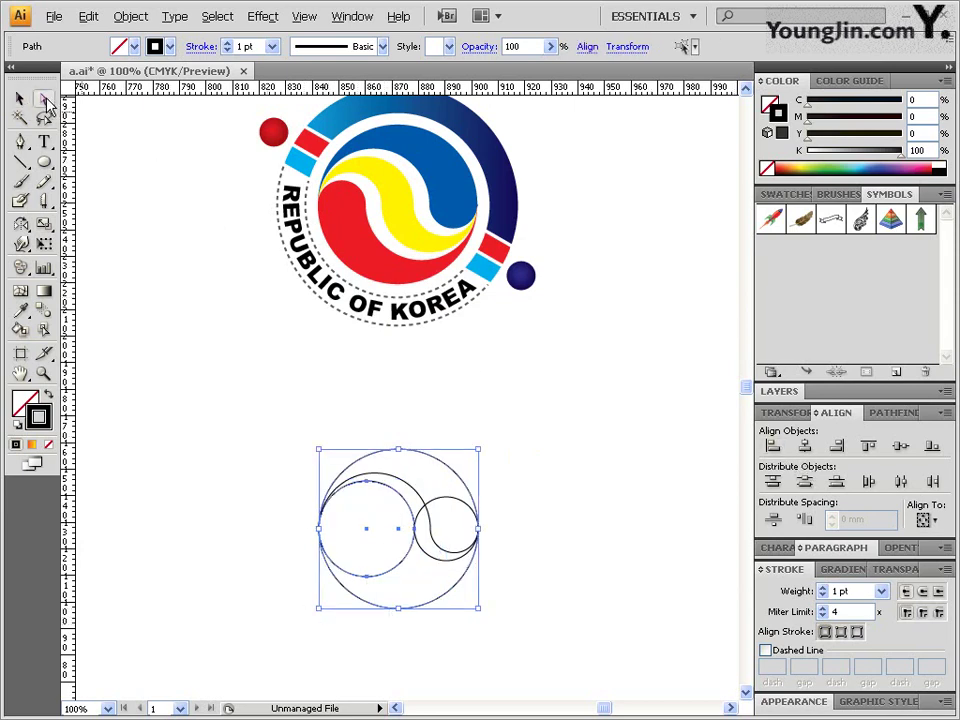
{"action": "left_click", "coordinate": [559, 480]}
{"action": "left_click_drag", "start_coordinate": [455, 511], "coordinate": [457, 513]}
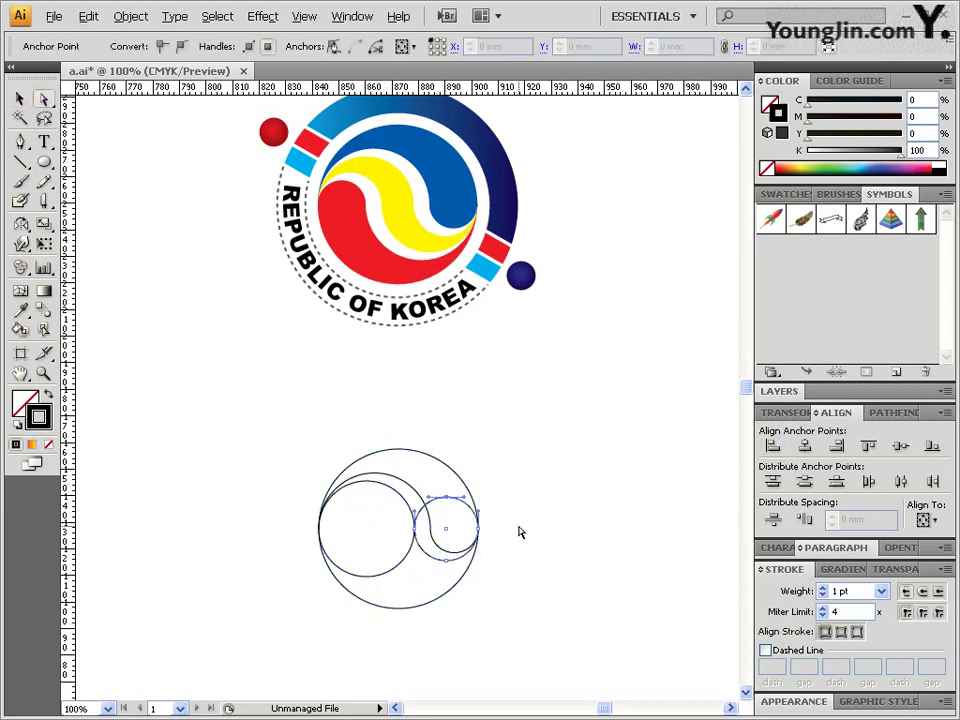
{"action": "key", "text": "Delete"}
{"action": "left_click_drag", "start_coordinate": [374, 584], "coordinate": [355, 572]}
{"action": "key", "text": "Delete"}
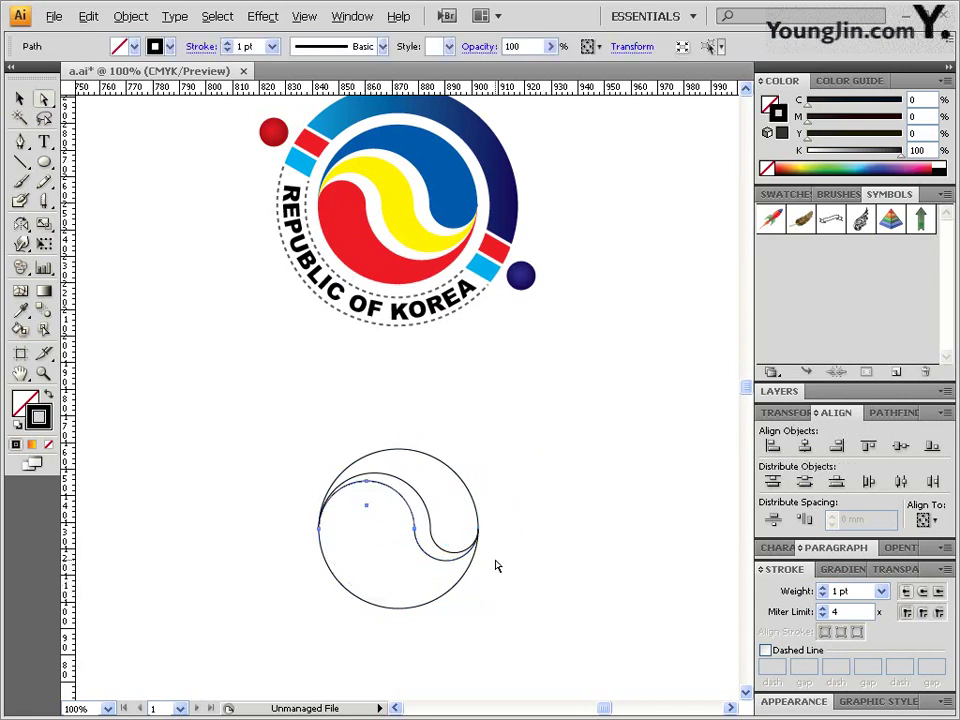
- Join the 60% and 40% half-circle arcs into a second S-shaped path where their endpoints meet
{"action": "left_click_drag", "start_coordinate": [421, 528], "coordinate": [407, 521]}
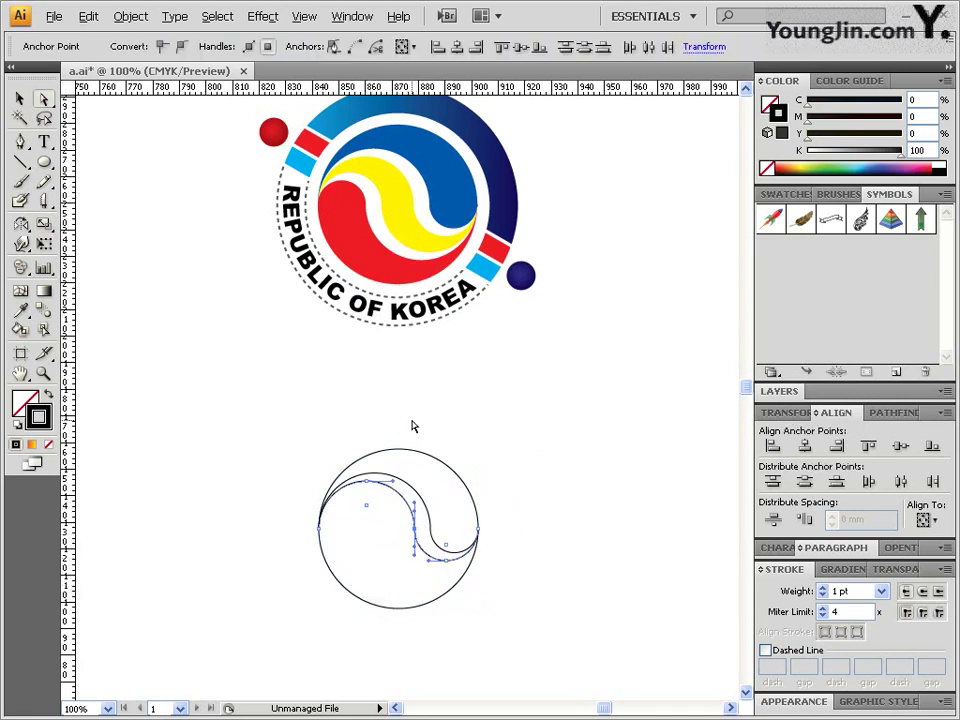
{"action": "left_click", "coordinate": [130, 16]}
{"action": "mouse_move", "coordinate": [236, 325]}
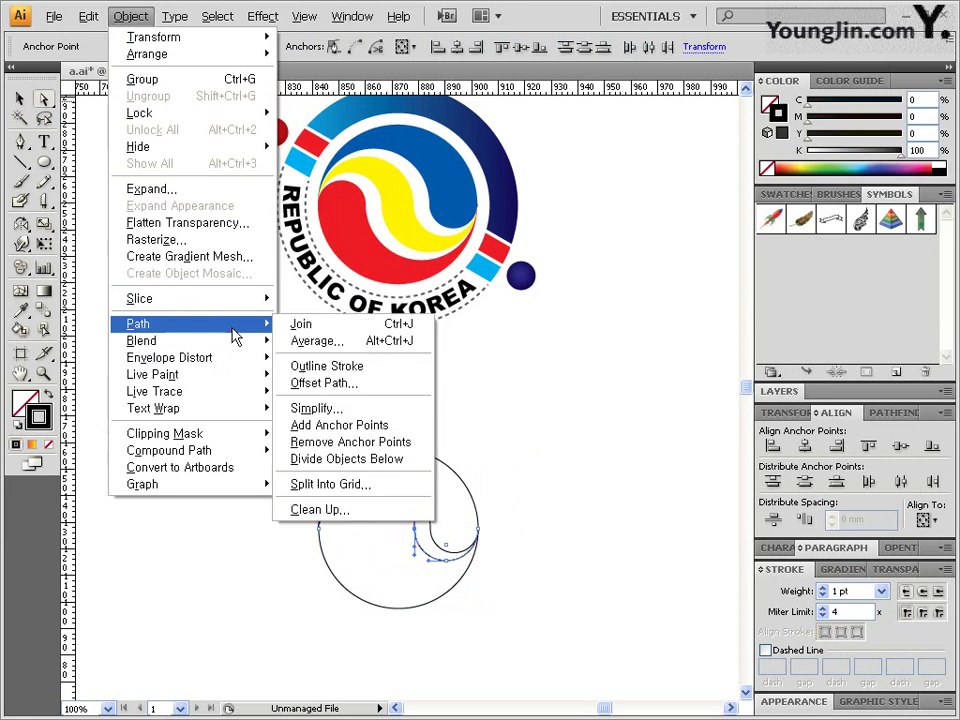
{"action": "left_click", "coordinate": [336, 327]}
{"action": "left_click", "coordinate": [531, 355]}
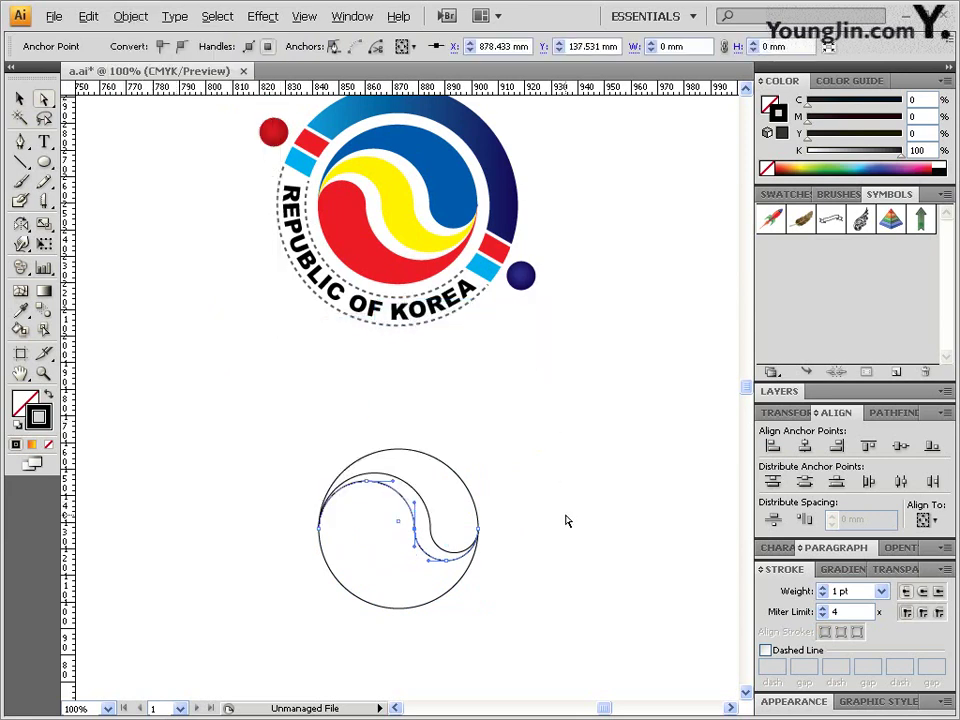
- Make a 60% uniformly scaled copy of the outer circle and align it to the outer circle's right edge
{"action": "key", "text": "v"}
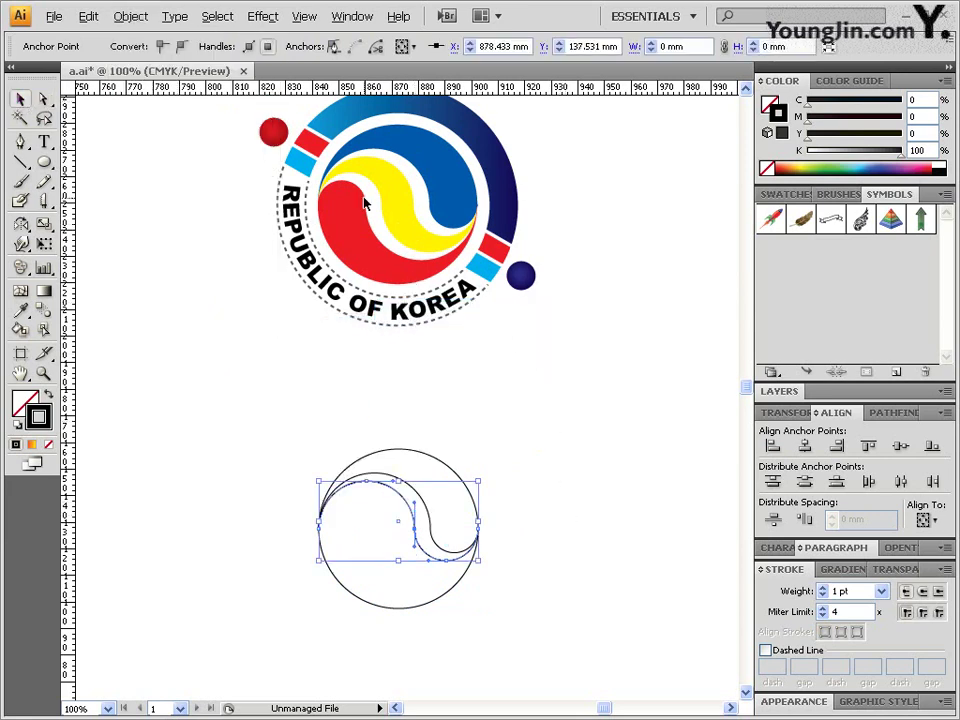
{"action": "left_click", "coordinate": [410, 541]}
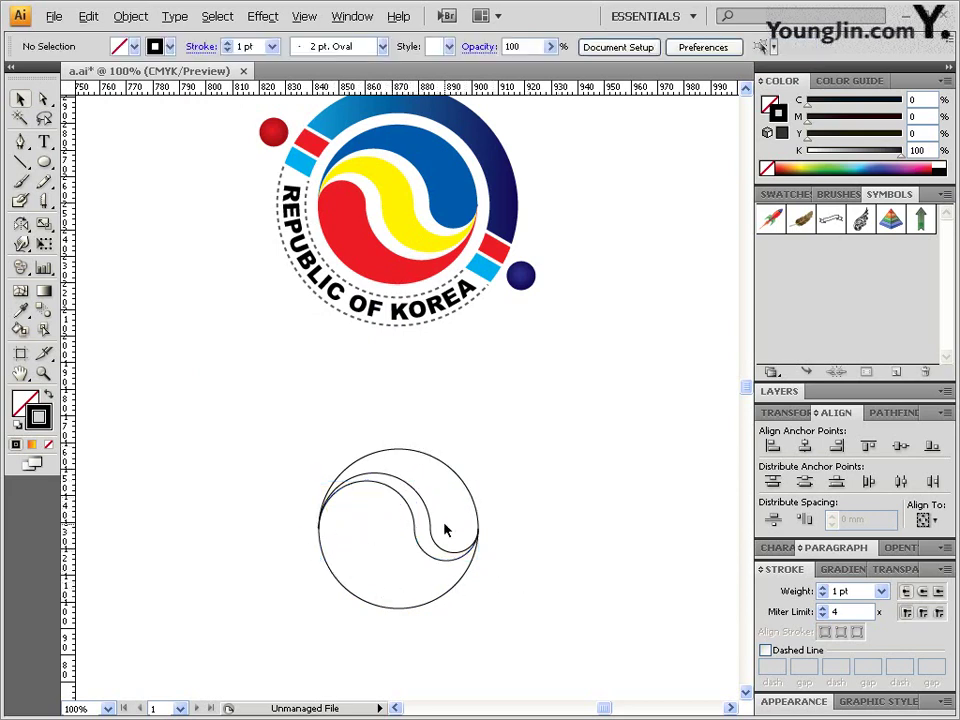
{"action": "mouse_move", "coordinate": [450, 516]}
{"action": "left_mouse_down"}
{"action": "mouse_move", "coordinate": [422, 546]}
{"action": "mouse_move", "coordinate": [439, 513]}
{"action": "left_mouse_up"}
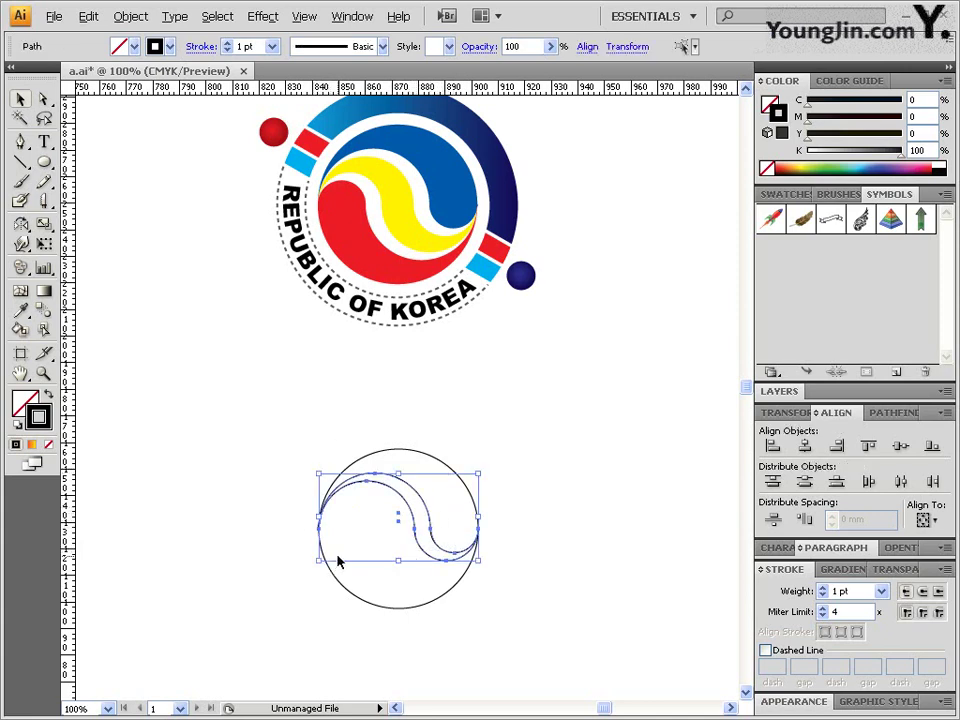
{"action": "left_click", "coordinate": [439, 510], "text": "shift"}
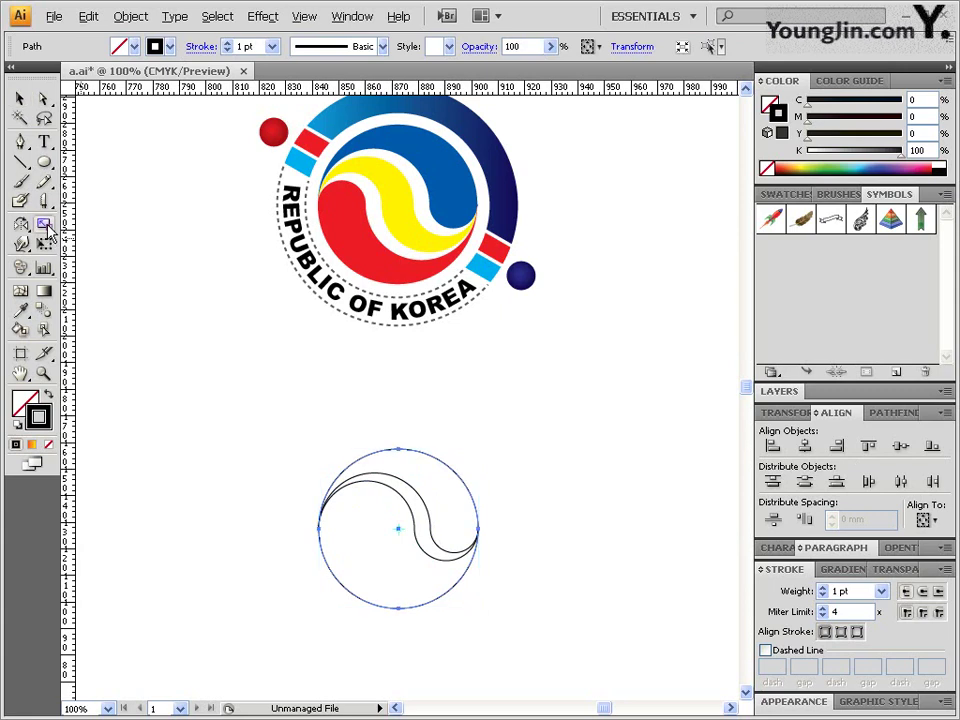
{"action": "double_click", "coordinate": [44, 226]}
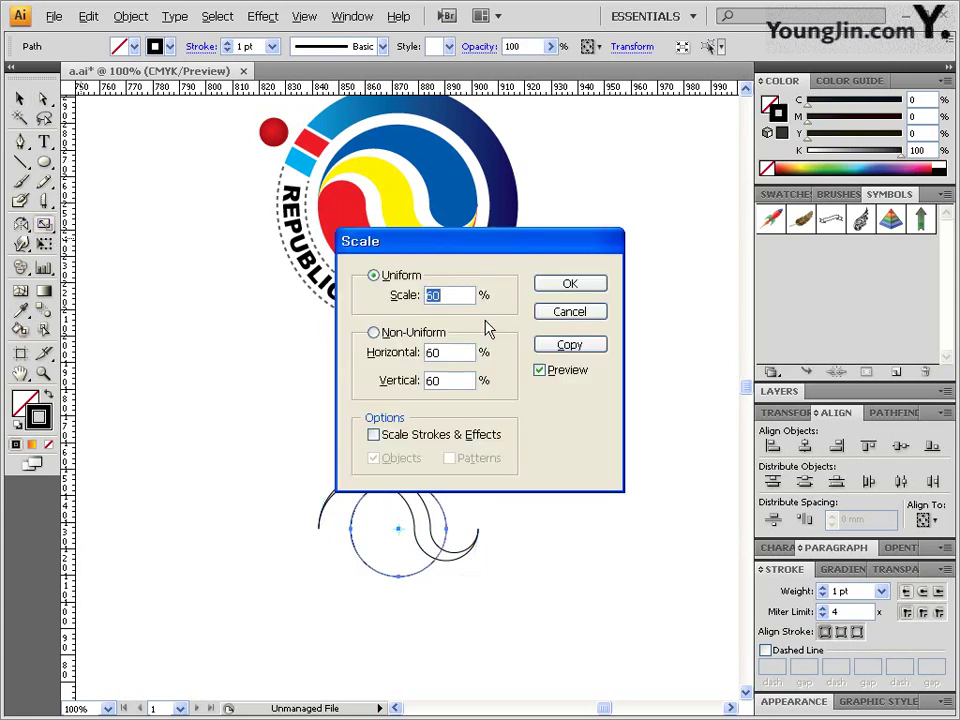
{"action": "left_click", "coordinate": [582, 350]}
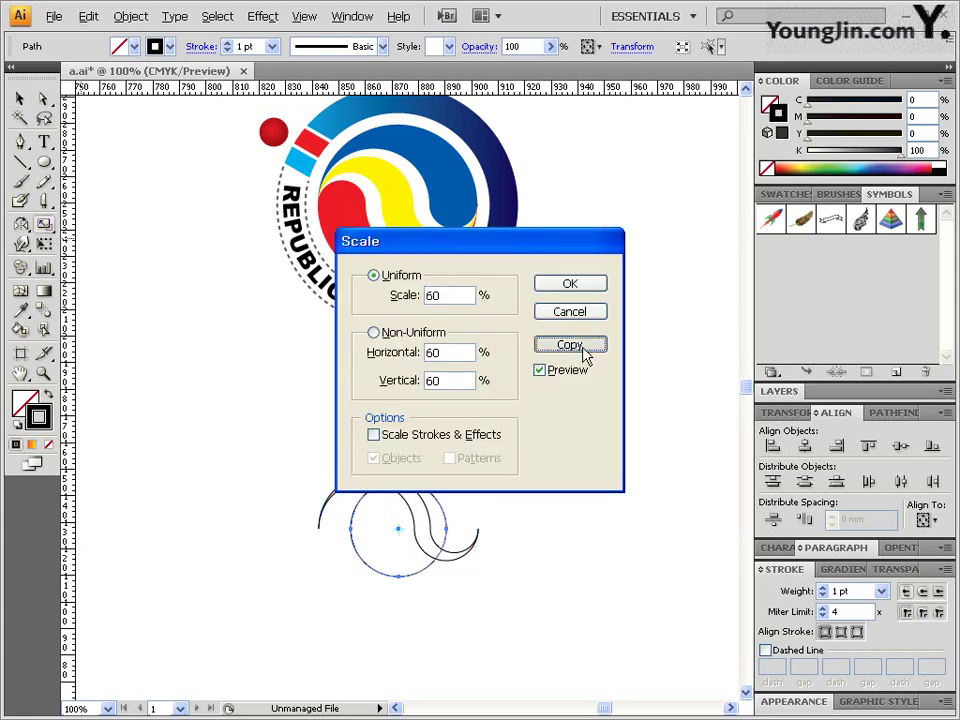
{"action": "left_click", "coordinate": [19, 99]}
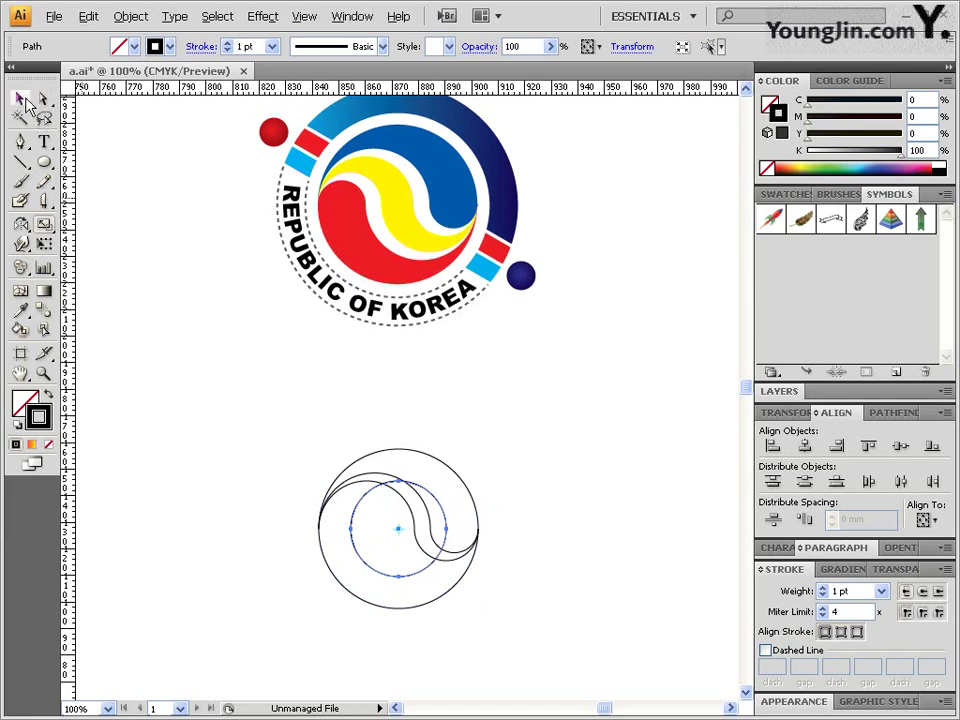
{"action": "left_click_drag", "start_coordinate": [476, 435], "coordinate": [439, 516]}
{"action": "left_click", "coordinate": [837, 445]}
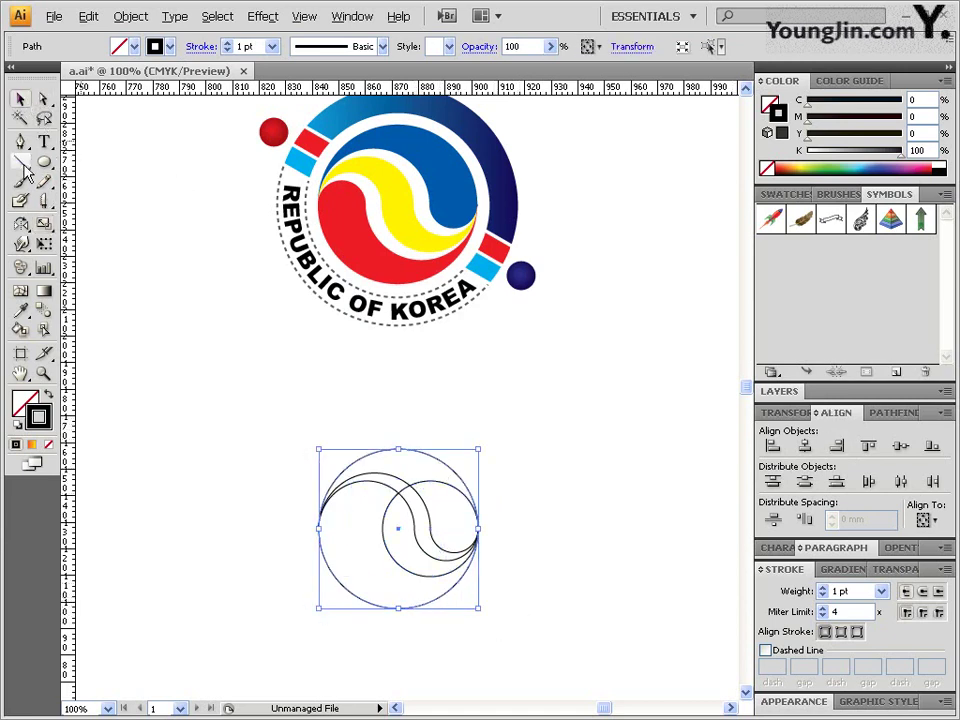
- Make a 40% uniformly scaled copy of the outer circle and align it to the outer circle's left edge
{"action": "double_click", "coordinate": [44, 224]}
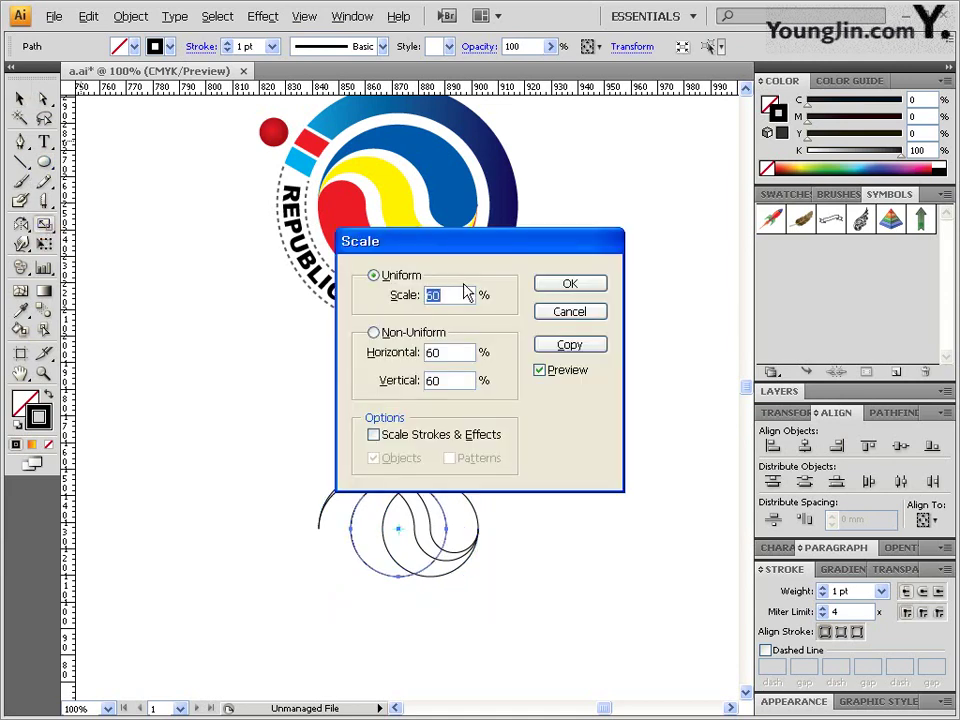
{"action": "type", "text": "40"}
{"action": "left_click", "coordinate": [569, 344]}
{"action": "left_click", "coordinate": [19, 99]}
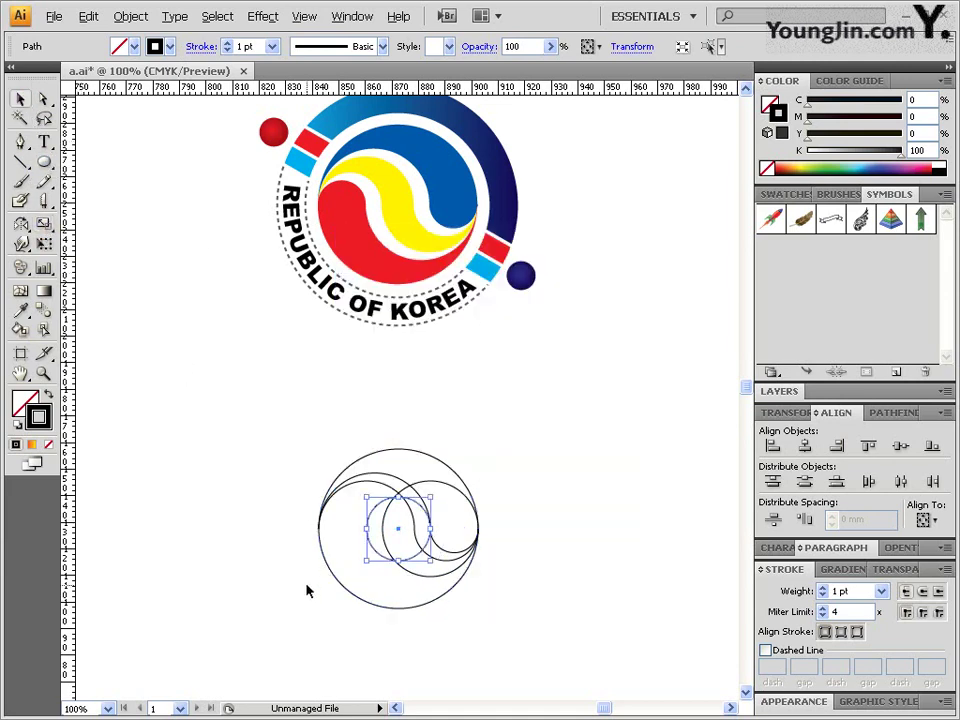
{"action": "left_click_drag", "start_coordinate": [366, 610], "coordinate": [576, 524]}
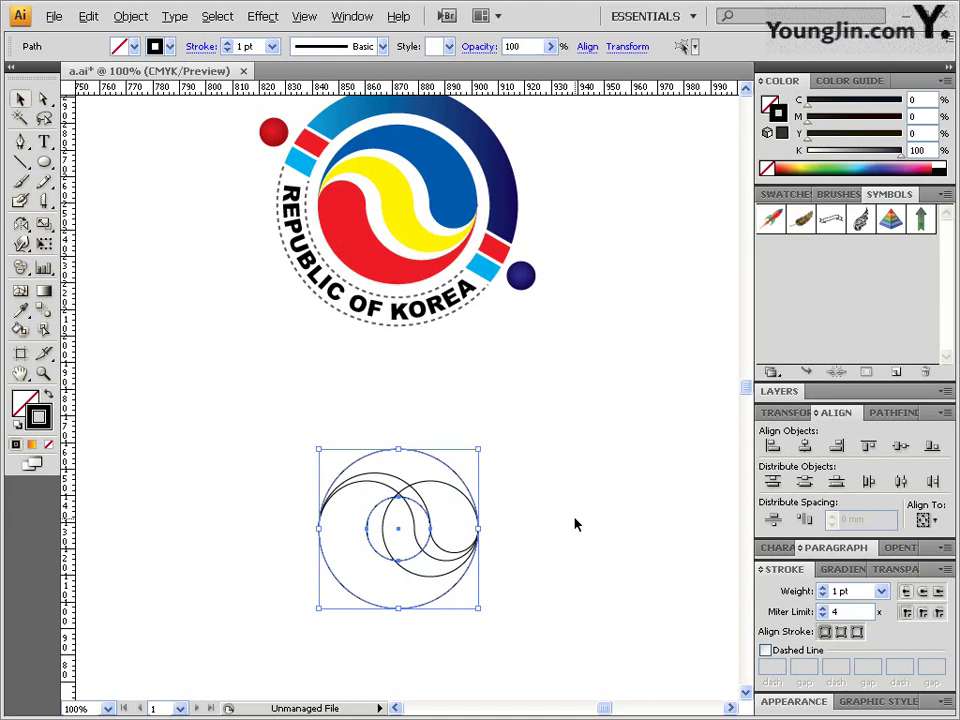
{"action": "left_click", "coordinate": [772, 446]}
- Delete the lower half of the left 40% circle and the upper half of the right 60% circle
{"action": "left_click", "coordinate": [43, 99]}
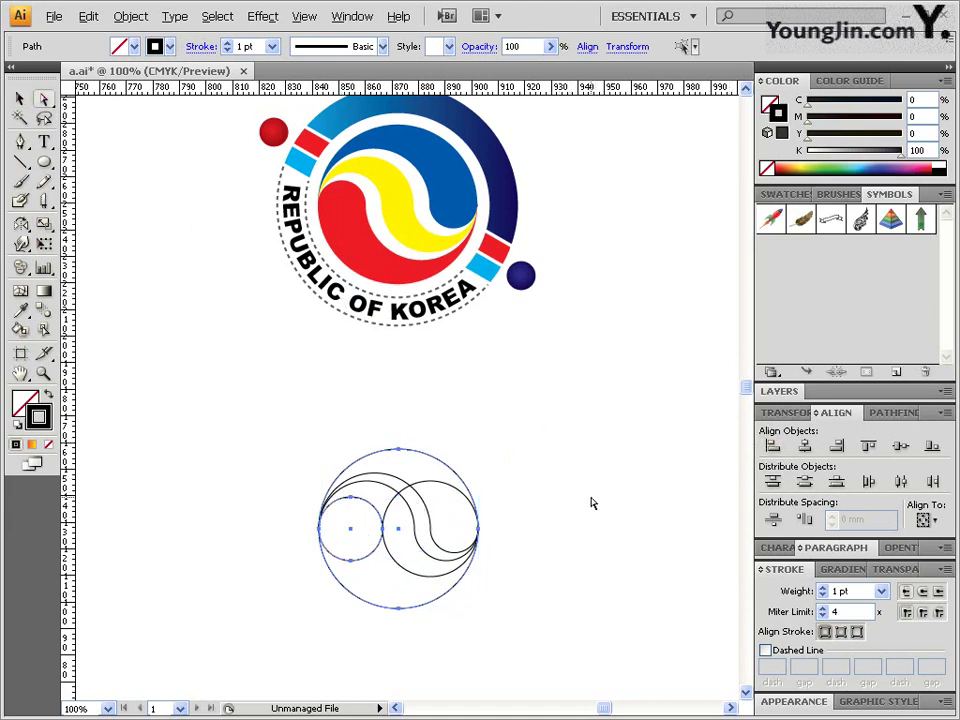
{"action": "left_click", "coordinate": [591, 503]}
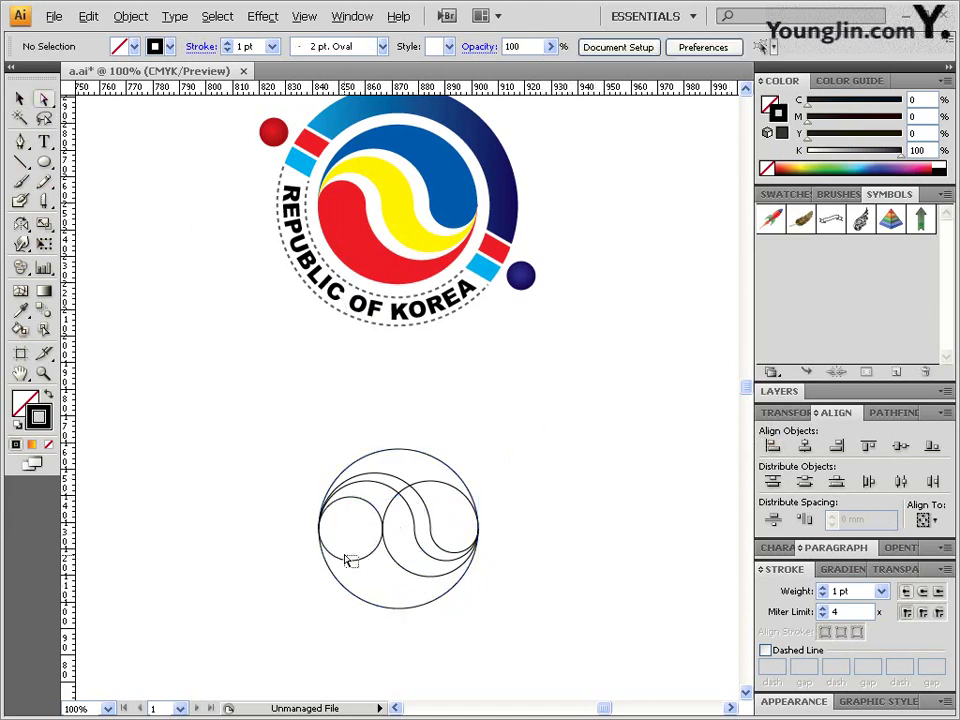
{"action": "left_click", "coordinate": [347, 560]}
{"action": "left_click", "coordinate": [433, 484]}
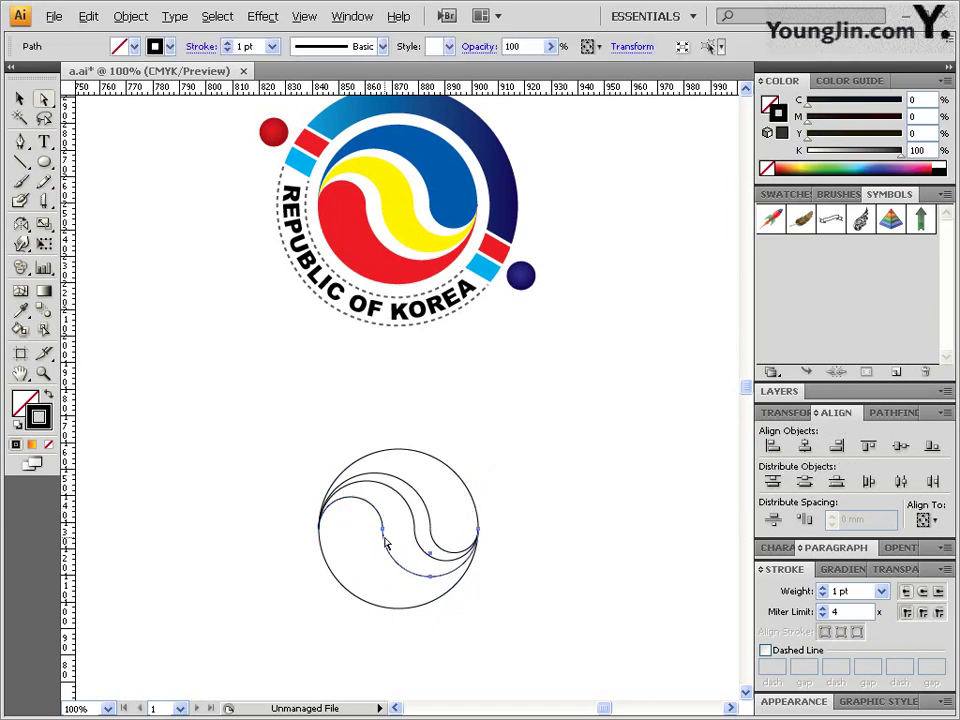
- Join the left 40% and right 60% half-circle arcs into a third S-shaped path where their endpoints meet
{"action": "left_click", "coordinate": [130, 16]}
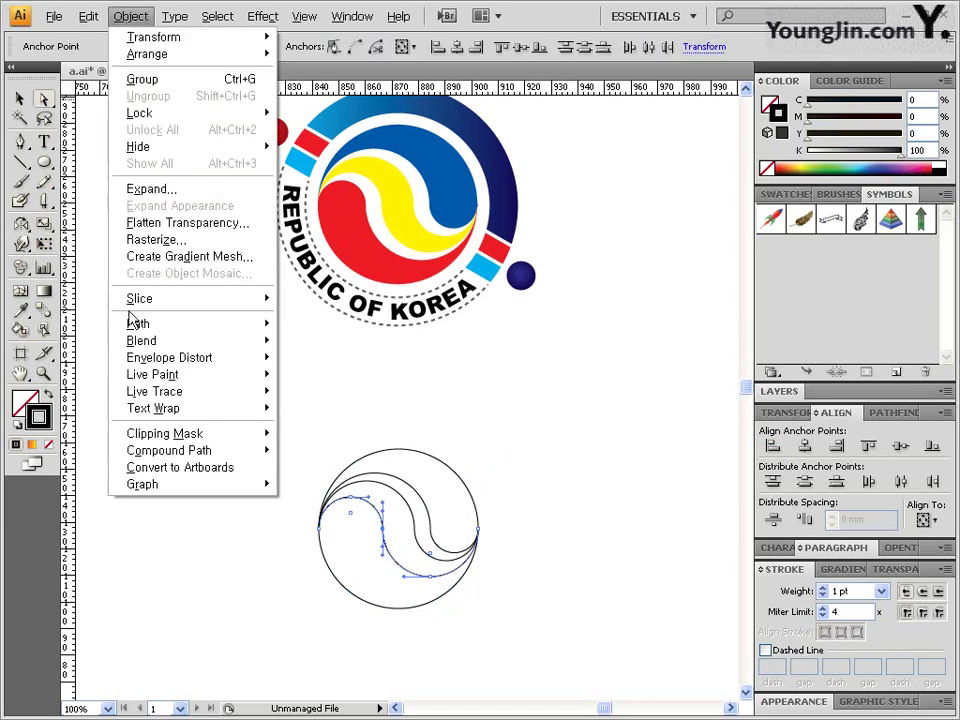
{"action": "mouse_move", "coordinate": [150, 321]}
{"action": "left_click", "coordinate": [300, 323]}
{"action": "left_click", "coordinate": [533, 356]}
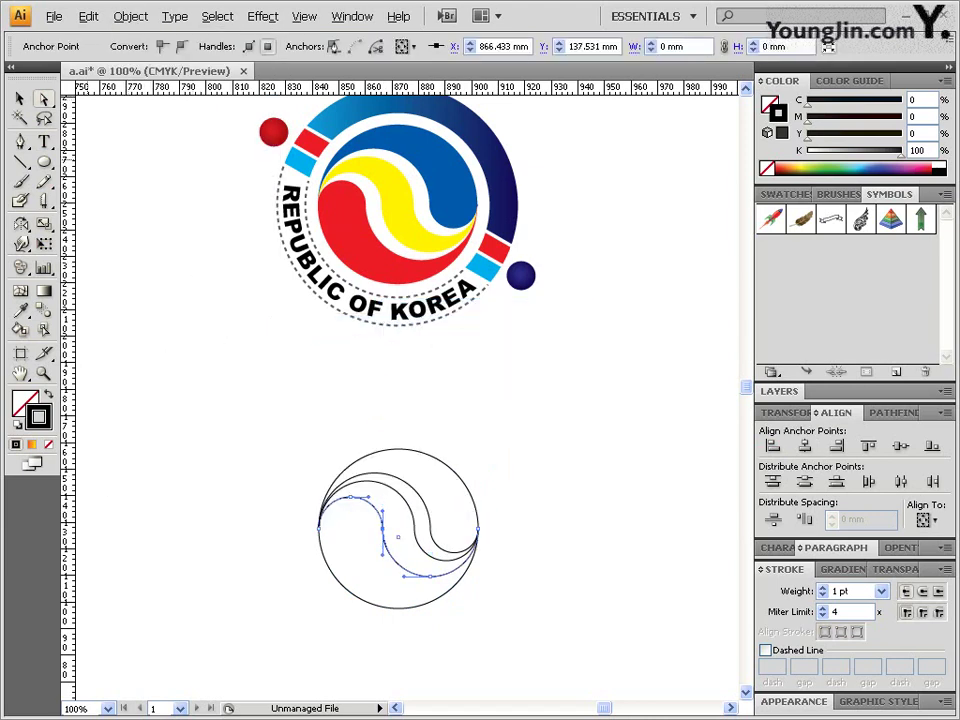
- Make a 30% uniformly scaled copy of the outer circle and align it to the outer circle's left edge
{"action": "left_click", "coordinate": [20, 98]}
{"action": "left_click", "coordinate": [470, 606]}
{"action": "left_click_drag", "start_coordinate": [439, 620], "coordinate": [376, 584]}
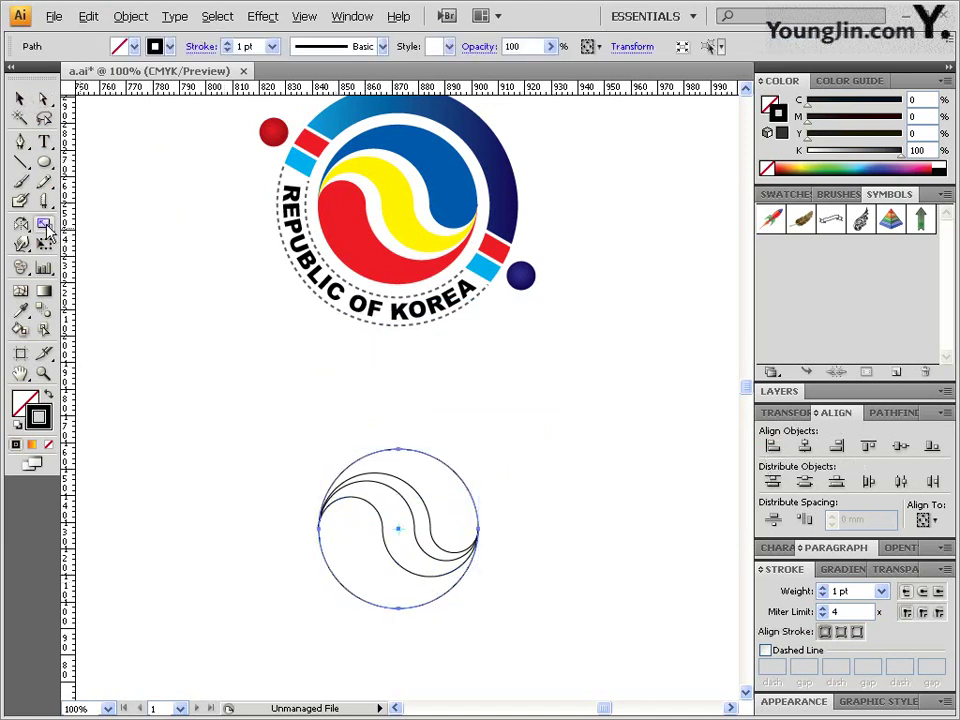
{"action": "double_click", "coordinate": [44, 223]}
{"action": "type", "text": "30"}
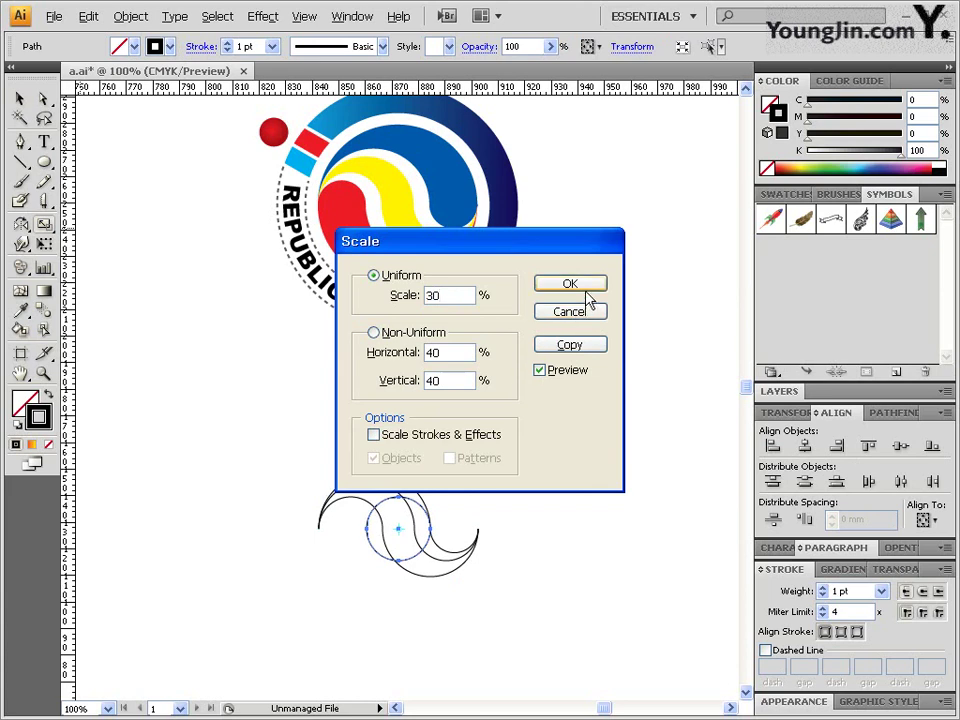
{"action": "left_click", "coordinate": [572, 348]}
{"action": "left_click", "coordinate": [24, 99]}
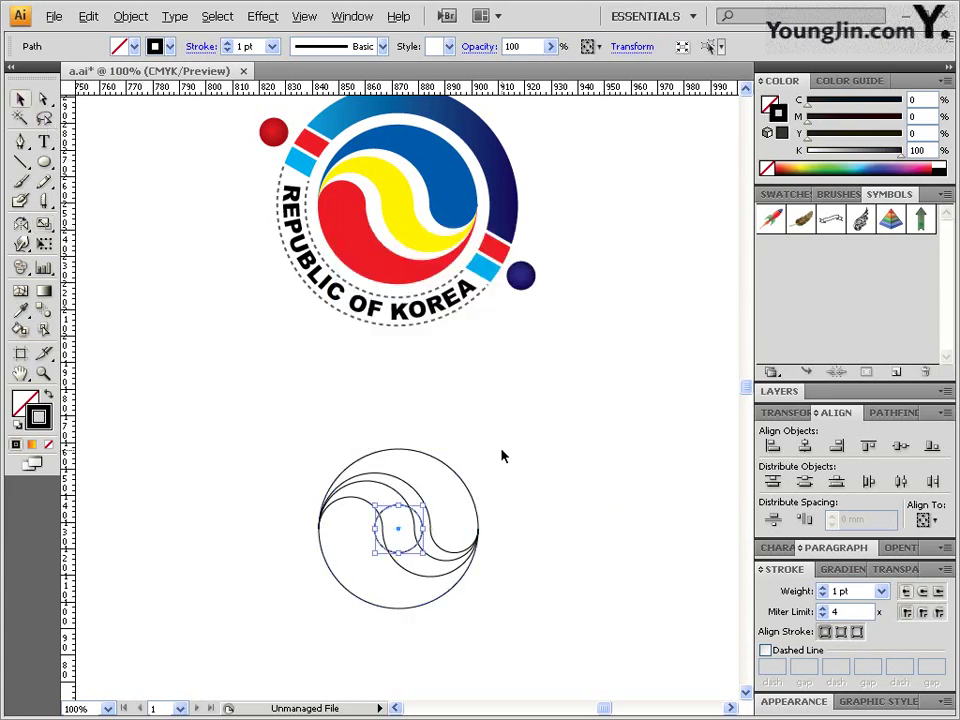
{"action": "left_click", "coordinate": [465, 487], "text": "shift"}
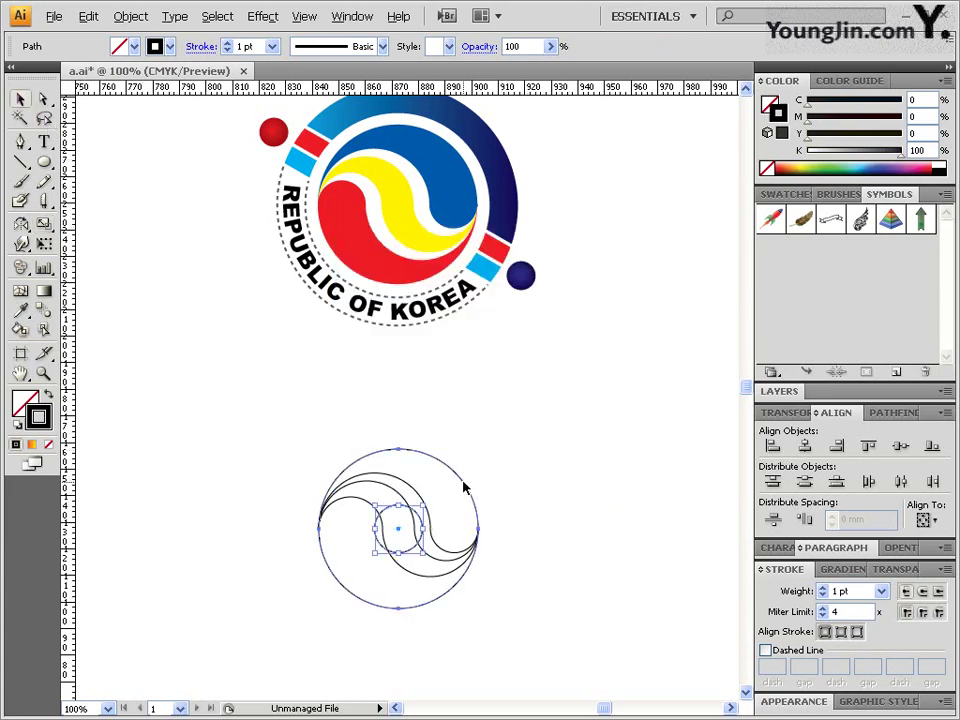
{"action": "left_click", "coordinate": [772, 446]}
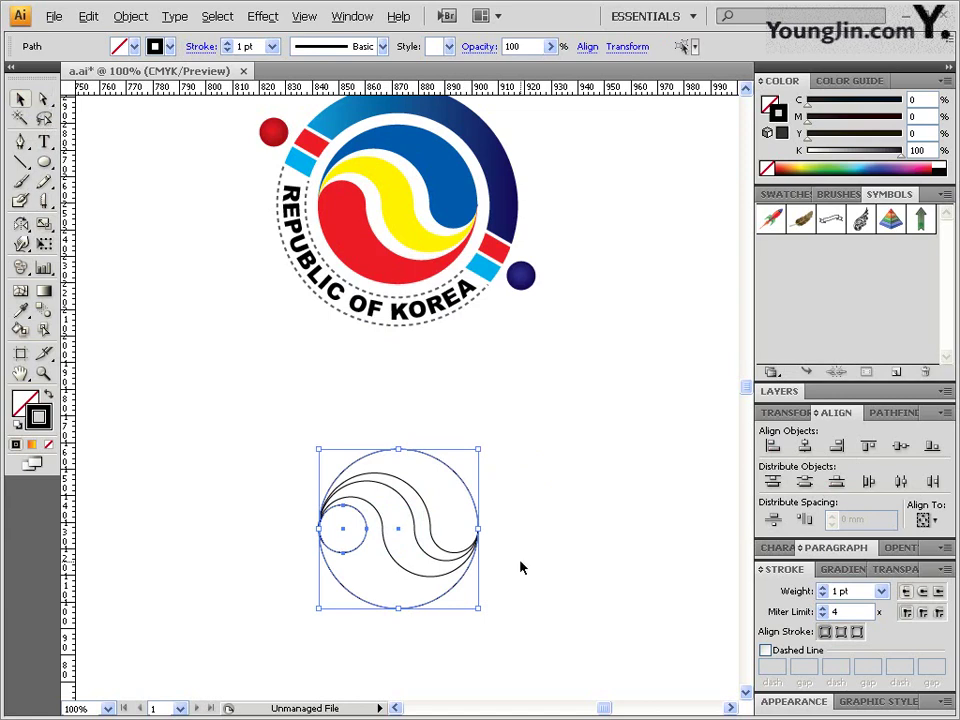
- Make a 70% uniformly scaled copy of the outer circle and align it to the outer circle's right edge
{"action": "left_click", "coordinate": [461, 497]}
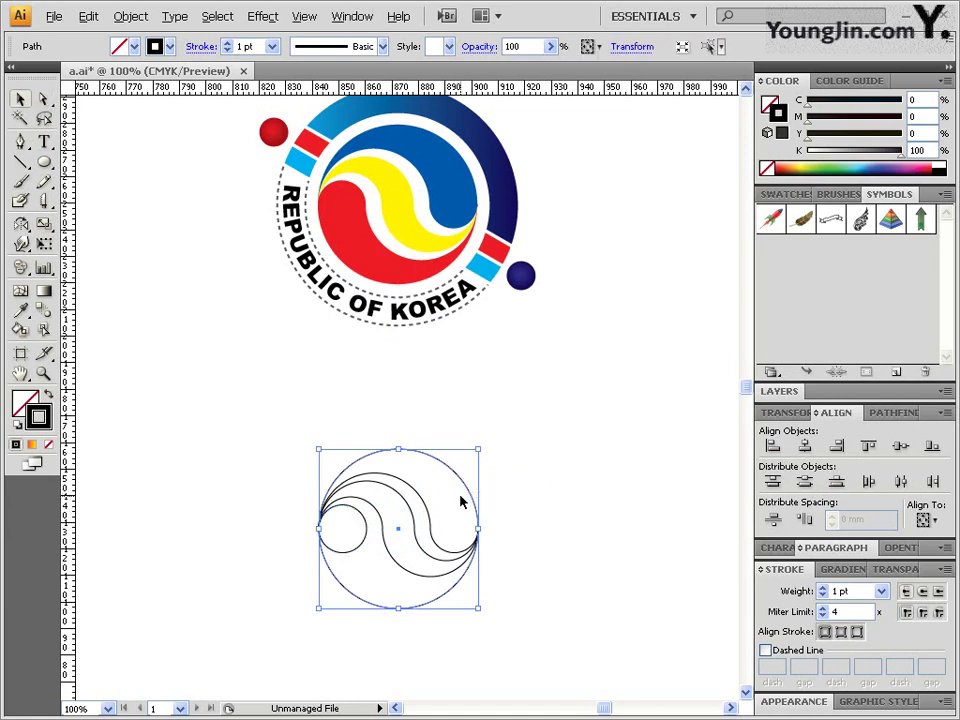
{"action": "double_click", "coordinate": [44, 224]}
{"action": "type", "text": "70"}
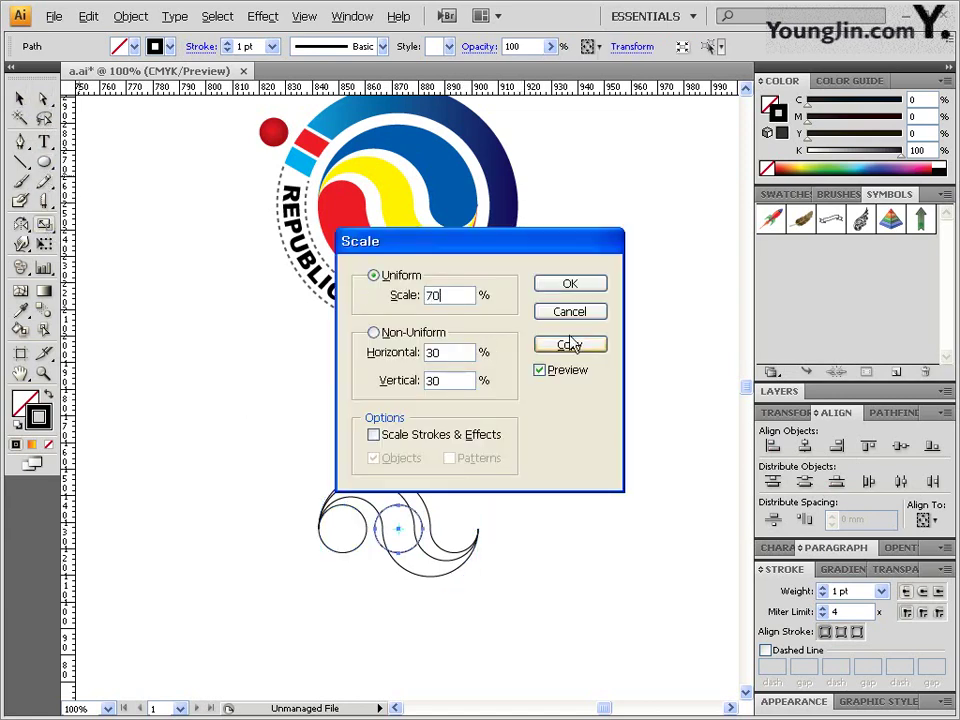
{"action": "left_click", "coordinate": [568, 343]}
{"action": "key", "text": "v"}
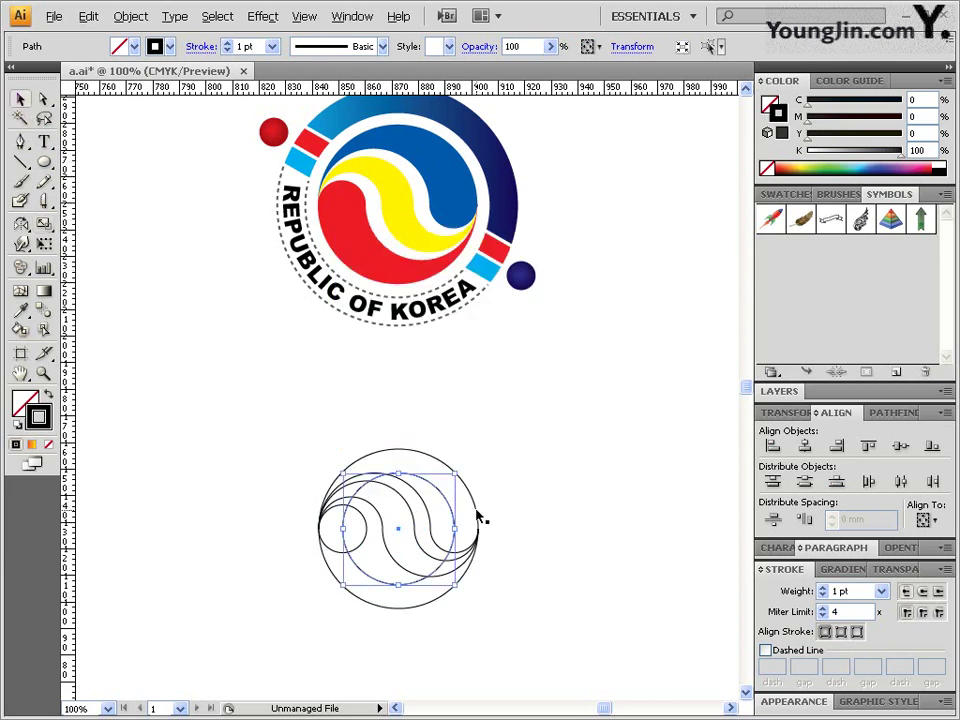
{"action": "left_click", "coordinate": [474, 502], "text": "shift"}
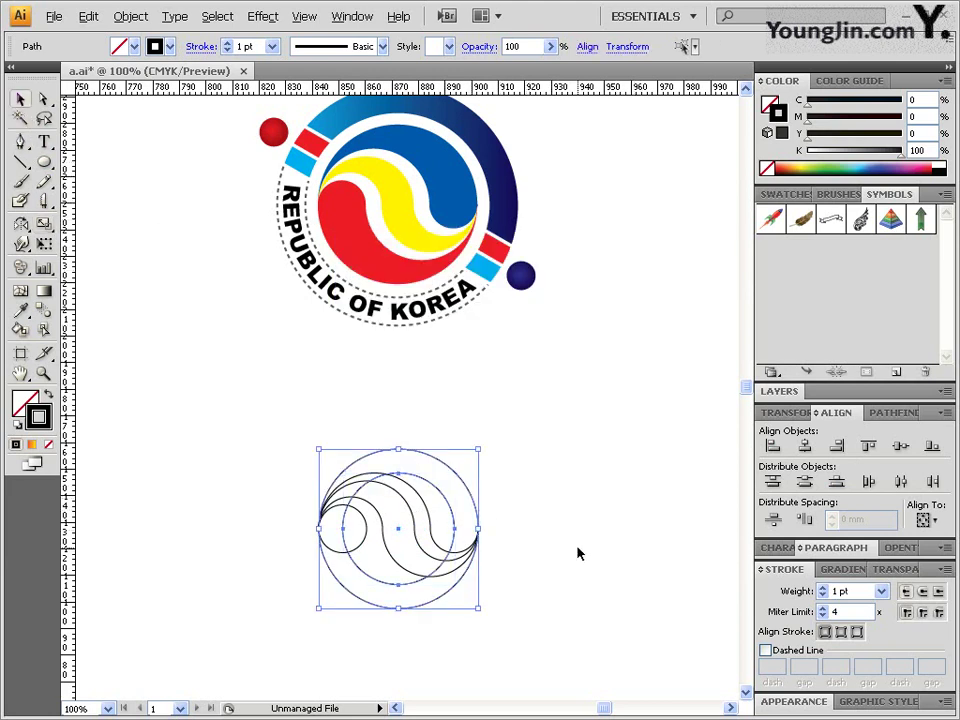
- Delete the lower half of the left 30% circle and the upper half of the right 70% circle
{"action": "left_click", "coordinate": [43, 99]}
{"action": "left_click", "coordinate": [343, 552]}
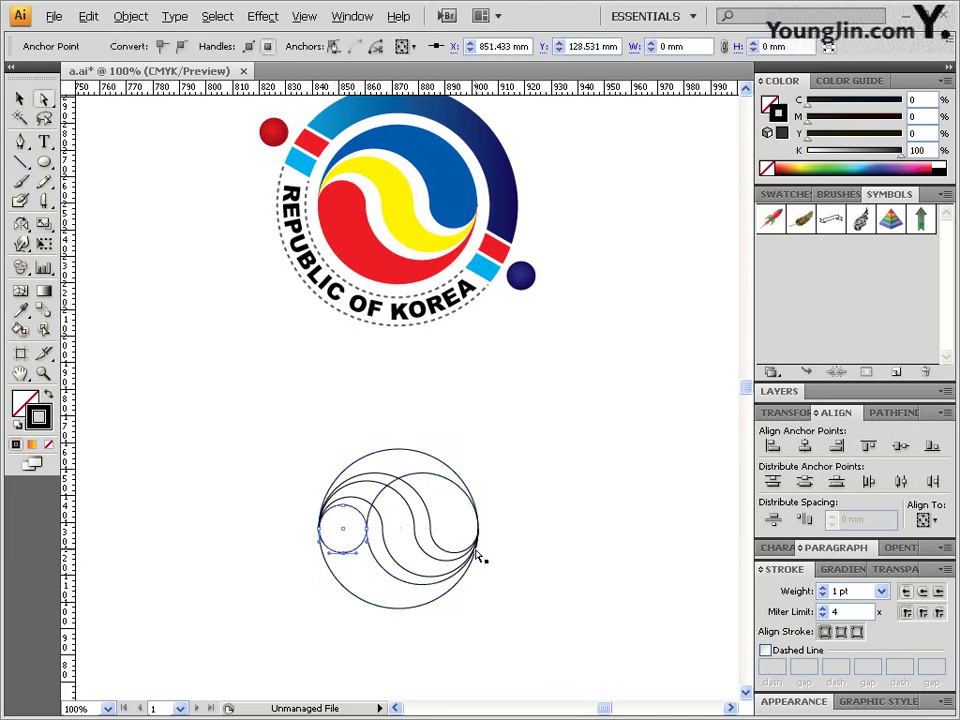
{"action": "left_click_drag", "start_coordinate": [416, 466], "coordinate": [440, 490]}
{"action": "key", "text": "Delete"}
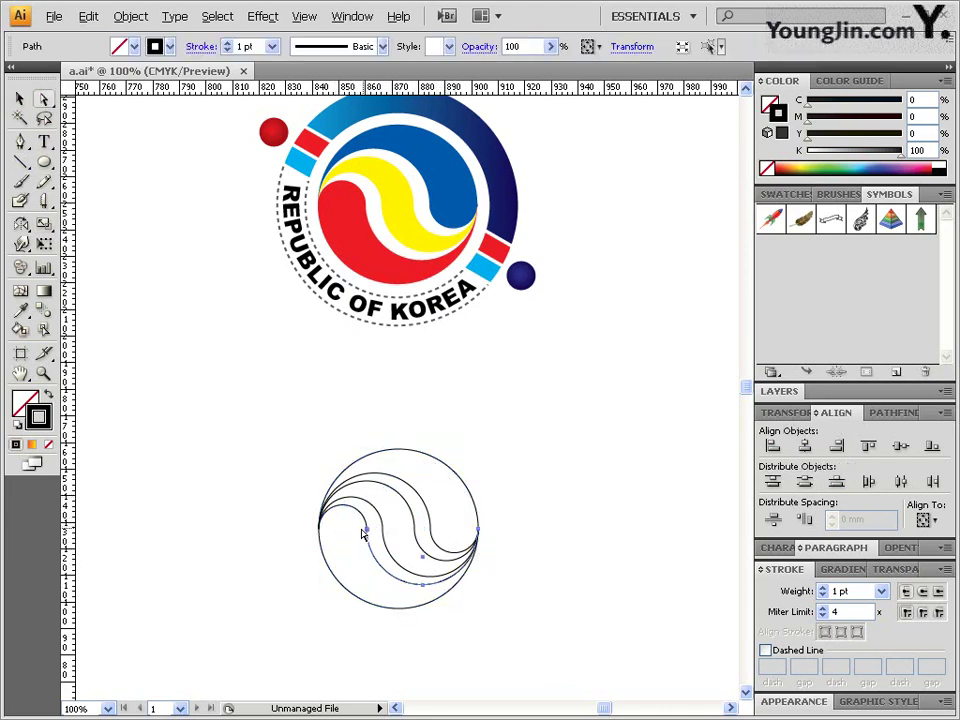
- Join the left 30% and right 70% half-circle arcas with a corner point where their endpoints meet, forming the fourth S-shaped path
{"action": "left_click_drag", "start_coordinate": [357, 523], "coordinate": [372, 543]}
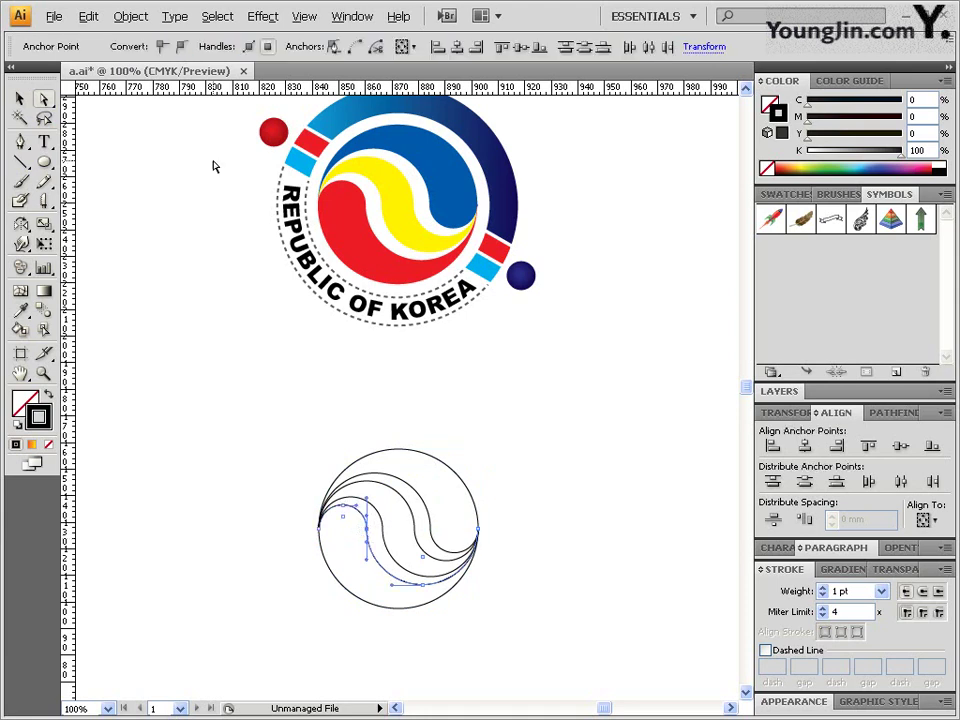
{"action": "left_click", "coordinate": [130, 16]}
{"action": "mouse_move", "coordinate": [190, 333]}
{"action": "left_click", "coordinate": [301, 325]}
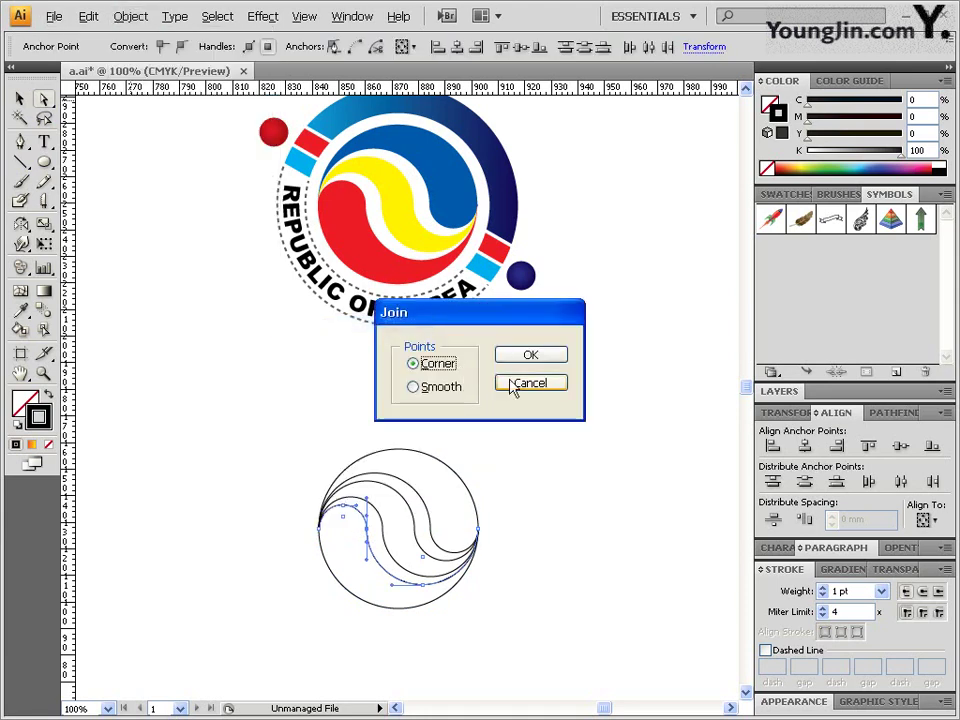
{"action": "left_click", "coordinate": [535, 356]}
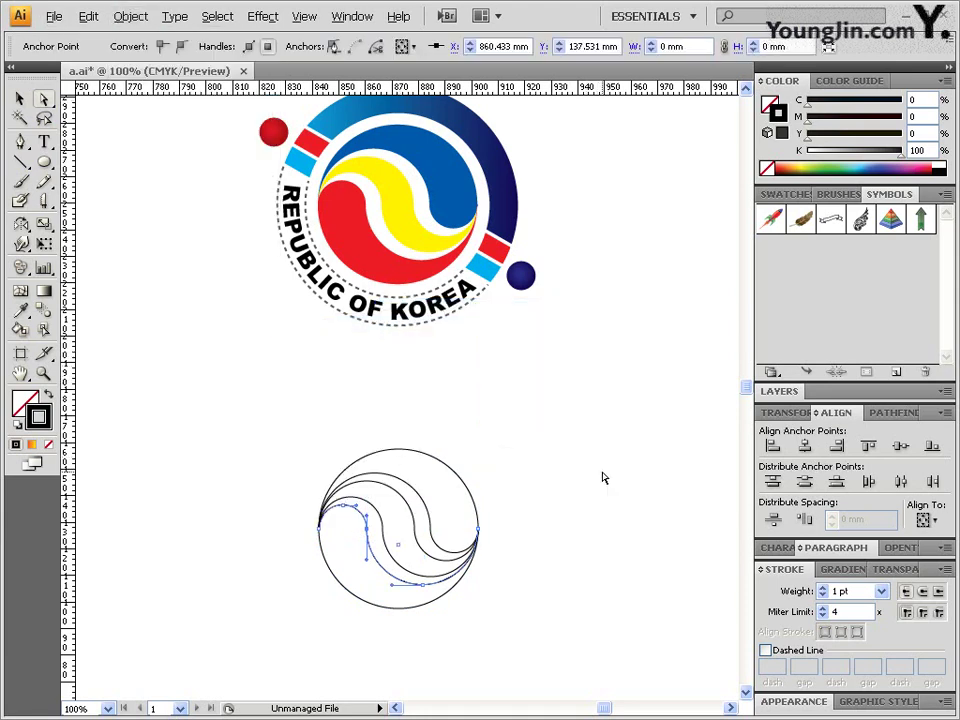
- Fill the outer circle with a blue of about C 82%, M 68%, Y 0%, K 0%
{"action": "left_click_drag", "start_coordinate": [489, 454], "coordinate": [434, 500]}
{"action": "left_click", "coordinate": [24, 403]}
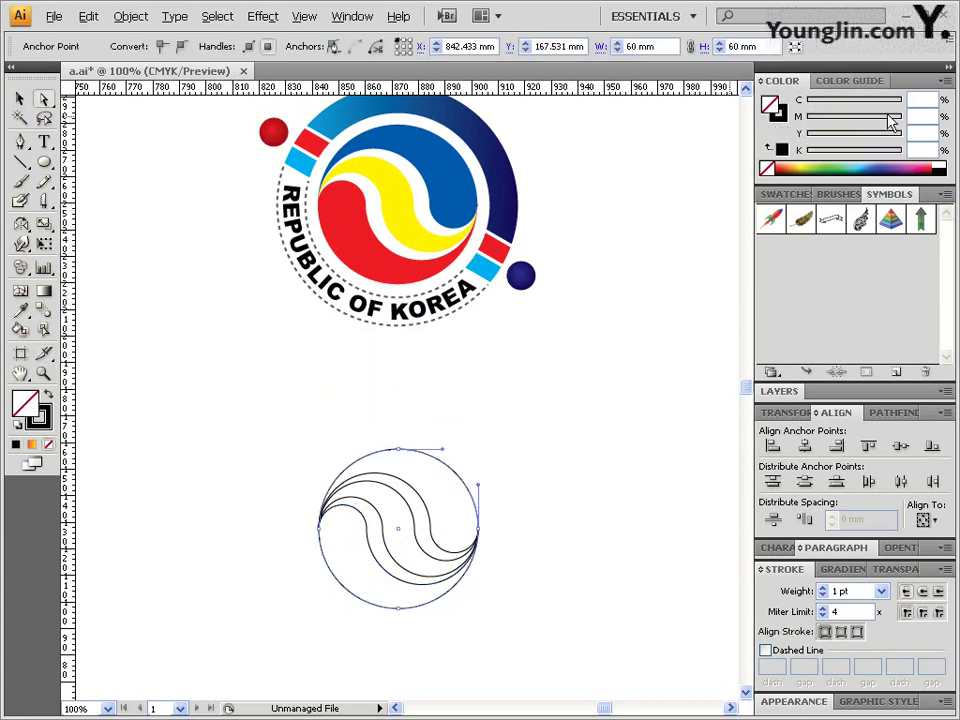
{"action": "left_click", "coordinate": [879, 163]}
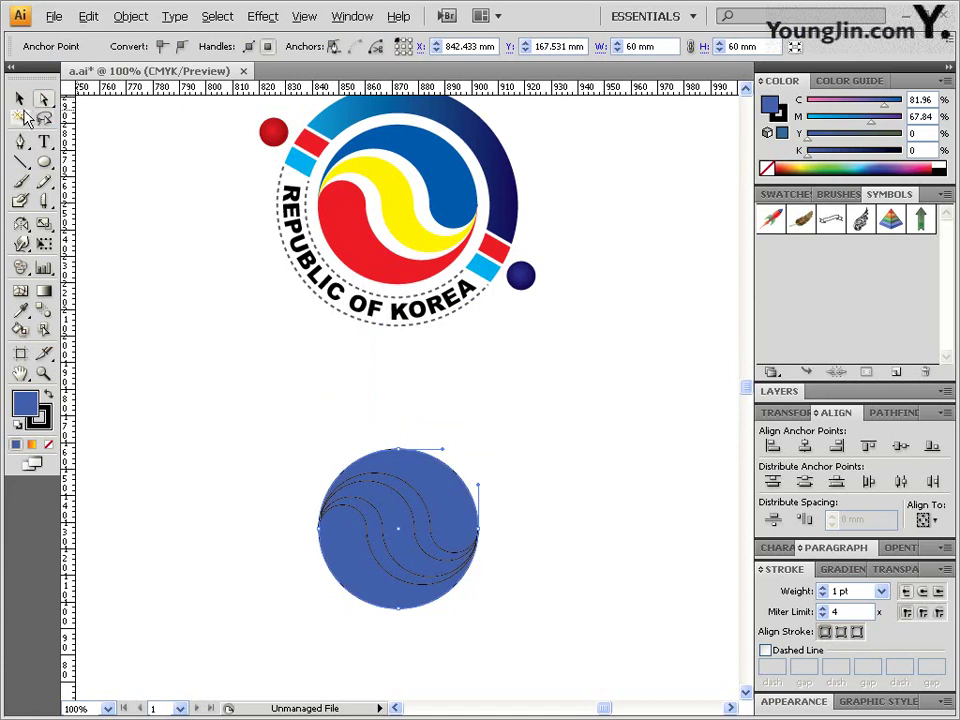
- Divide the filled circle along the four S-shaped paths with Pathfinder Divide and ungroup the resulting pieces
{"action": "left_click", "coordinate": [19, 99]}
{"action": "left_click_drag", "start_coordinate": [516, 426], "coordinate": [335, 608]}
{"action": "left_click", "coordinate": [896, 412]}
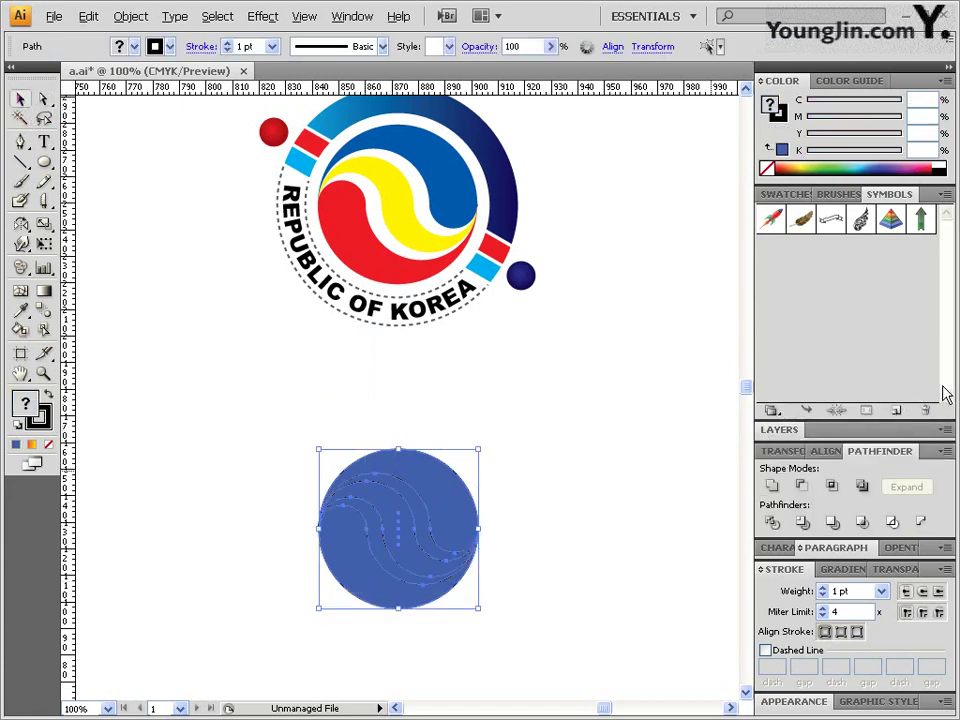
{"action": "left_click", "coordinate": [801, 523]}
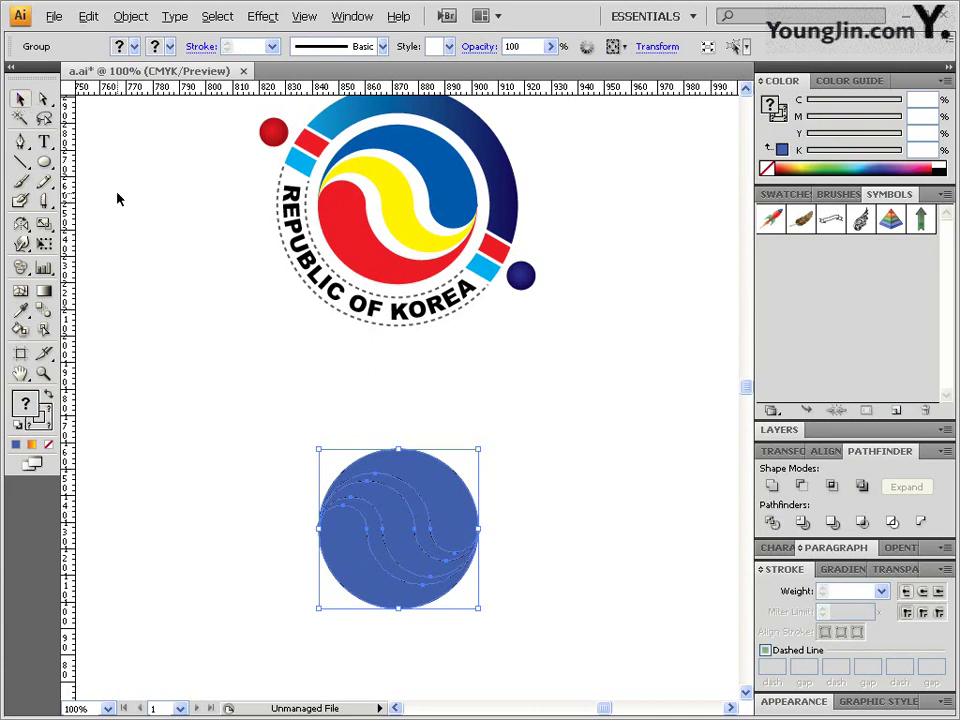
{"action": "left_click", "coordinate": [130, 16]}
{"action": "left_click", "coordinate": [140, 88]}
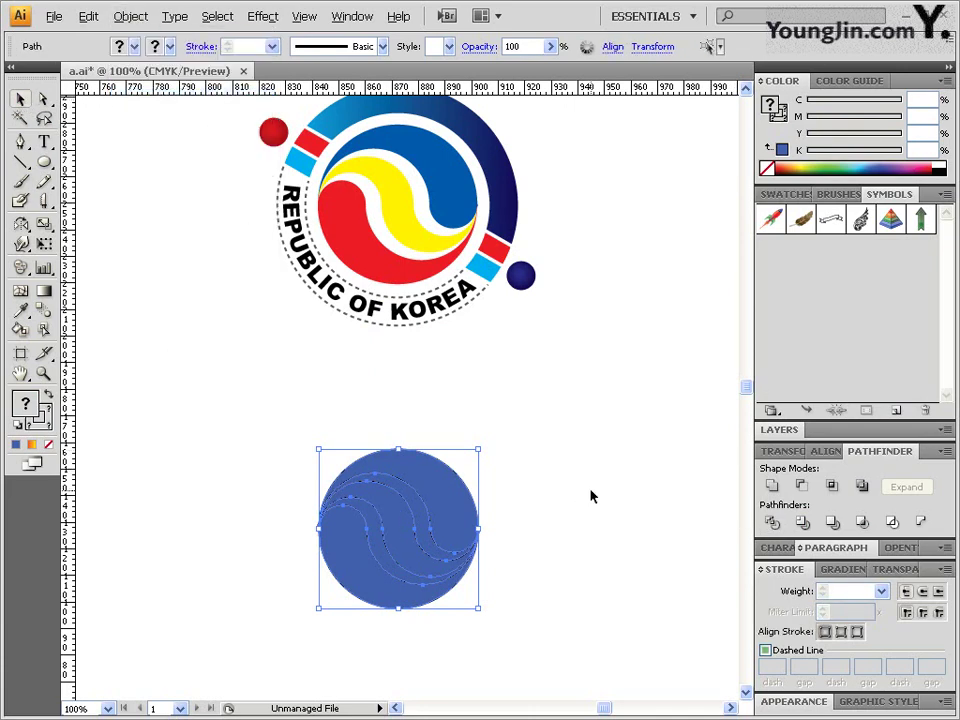
- Delete the two narrow S-shaped bands that separate the upper, middle and lower pieces of the circle
{"action": "left_click", "coordinate": [590, 496]}
{"action": "left_click", "coordinate": [414, 548]}
{"action": "key", "text": "Delete"}
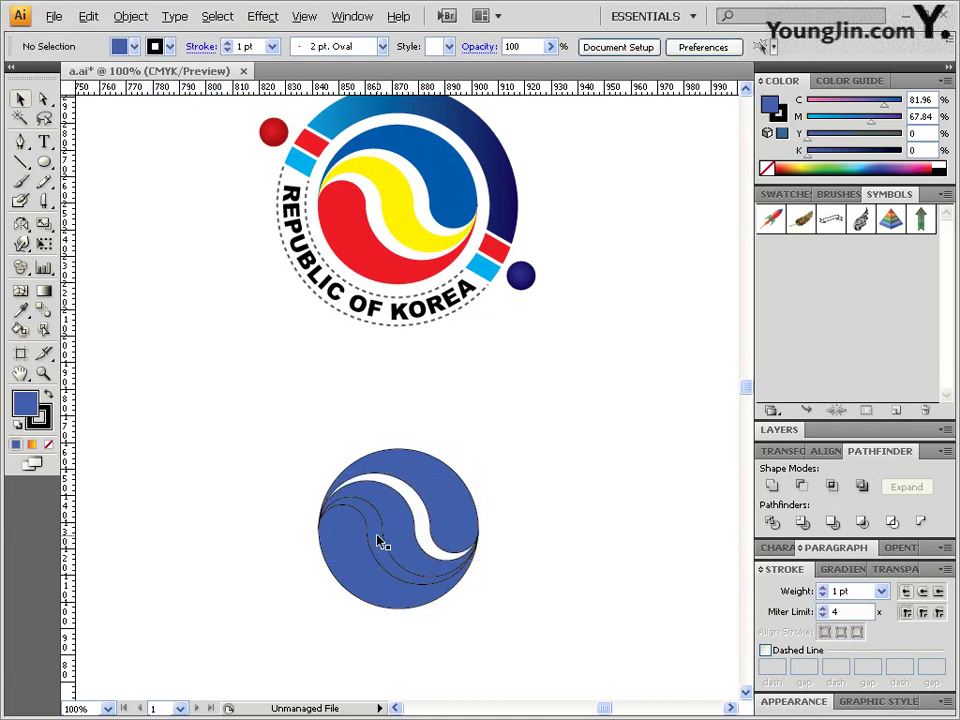
{"action": "left_click", "coordinate": [424, 563]}
{"action": "key", "text": "Delete"}
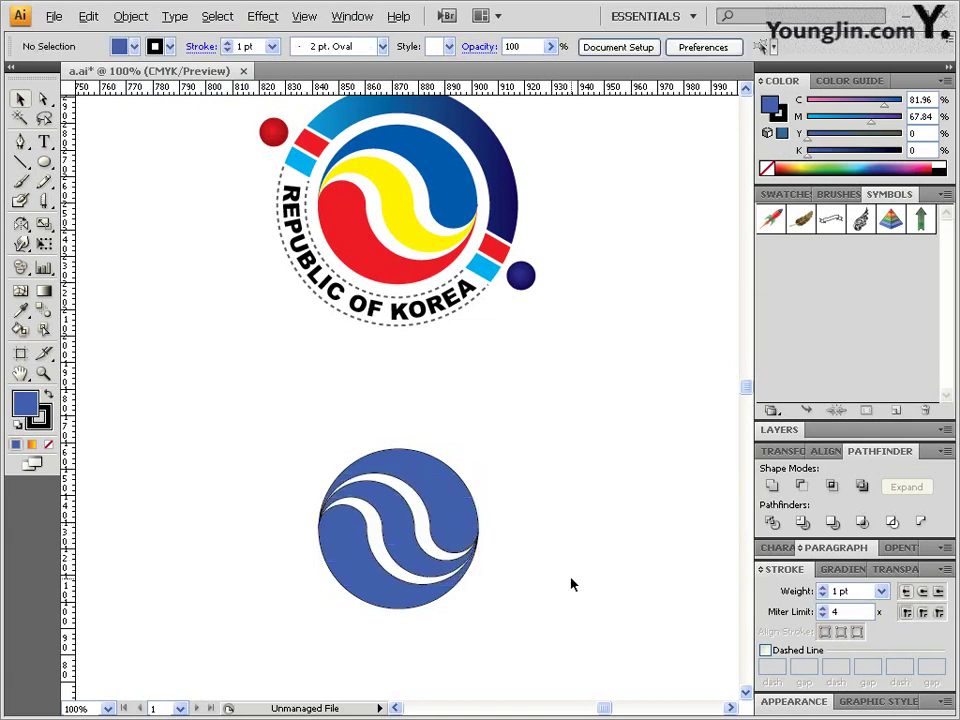
- Recolour the upper taegeuk piece with the sample's blue and no stroke using the Eyedropper
{"action": "left_click", "coordinate": [463, 525]}
{"action": "left_click", "coordinate": [394, 527]}
{"action": "left_click", "coordinate": [354, 556]}
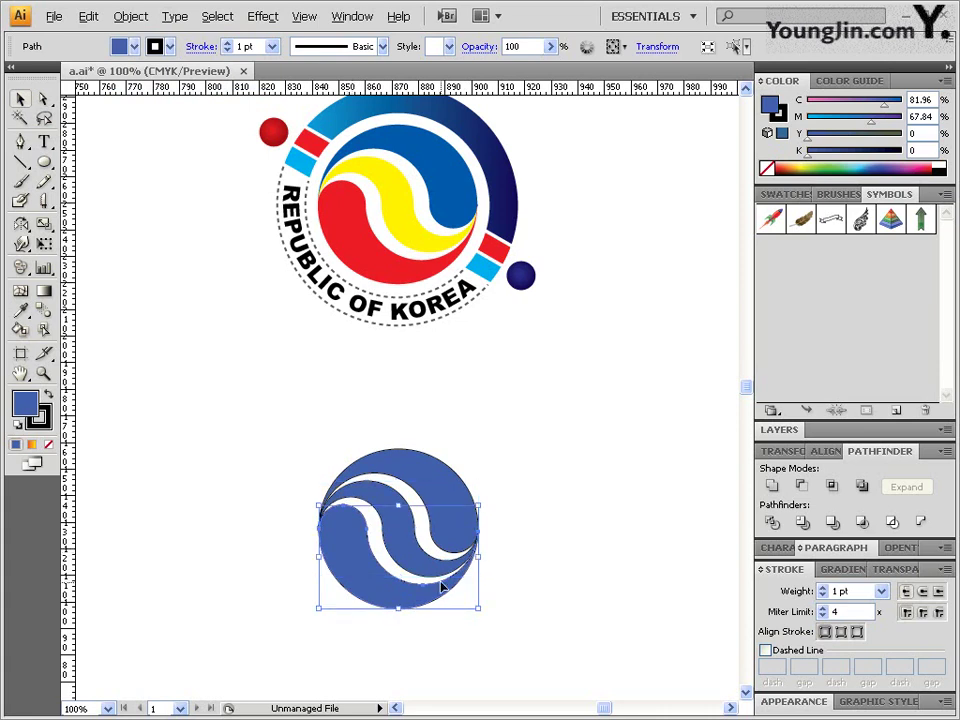
{"action": "left_click", "coordinate": [549, 589]}
{"action": "left_click", "coordinate": [455, 489]}
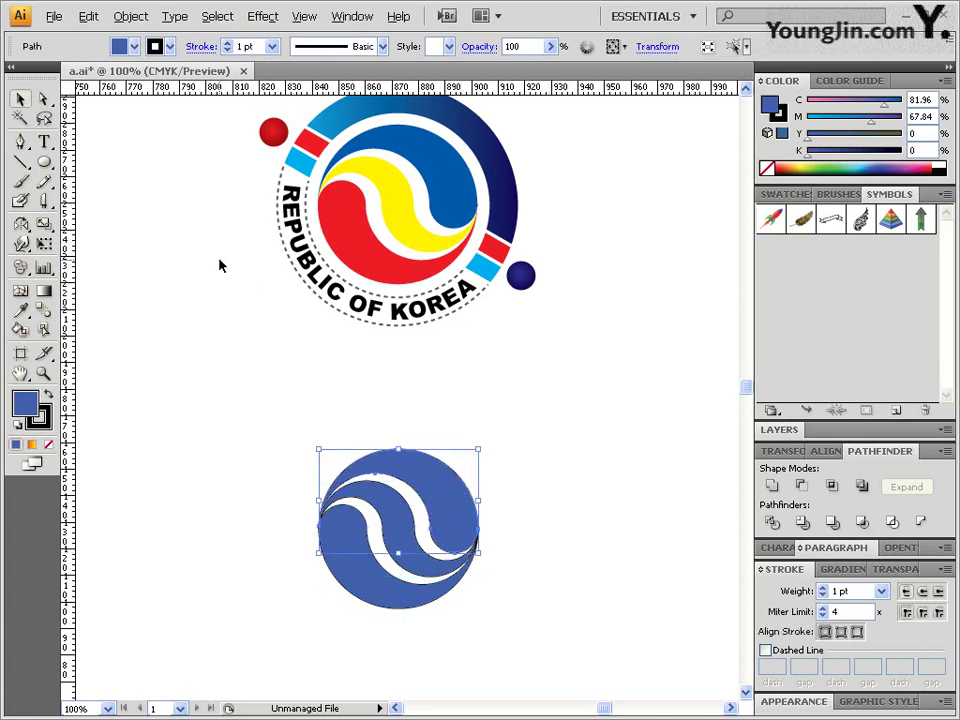
{"action": "left_click", "coordinate": [20, 310]}
{"action": "left_click", "coordinate": [443, 157]}
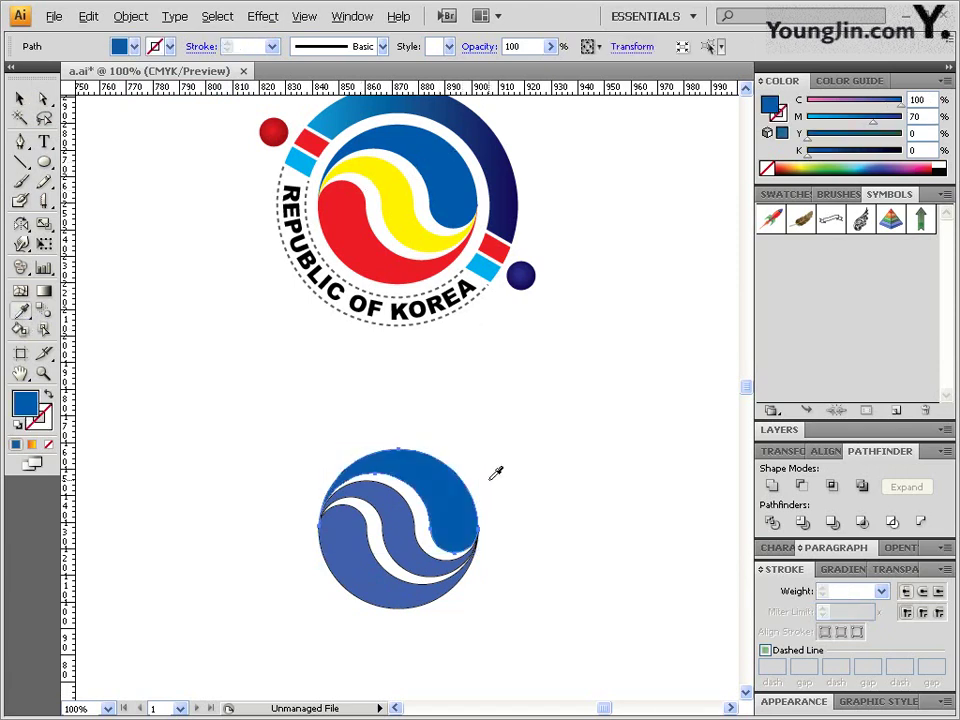
- Copy the sample's yellow appearance onto the middle taegeuk piece and its red appearance onto the lower piece
{"action": "left_click", "coordinate": [405, 529], "text": "ctrl"}
{"action": "left_click", "coordinate": [418, 224]}
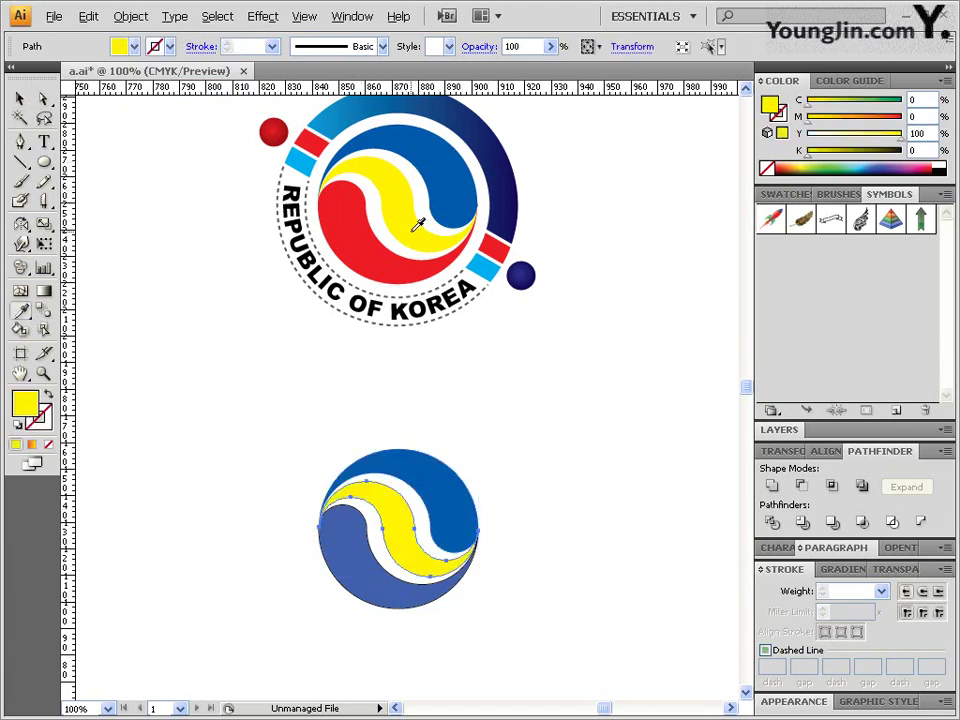
{"action": "left_click", "coordinate": [354, 553], "text": "ctrl"}
{"action": "left_click", "coordinate": [369, 236]}
{"action": "left_click", "coordinate": [508, 404], "text": "ctrl"}
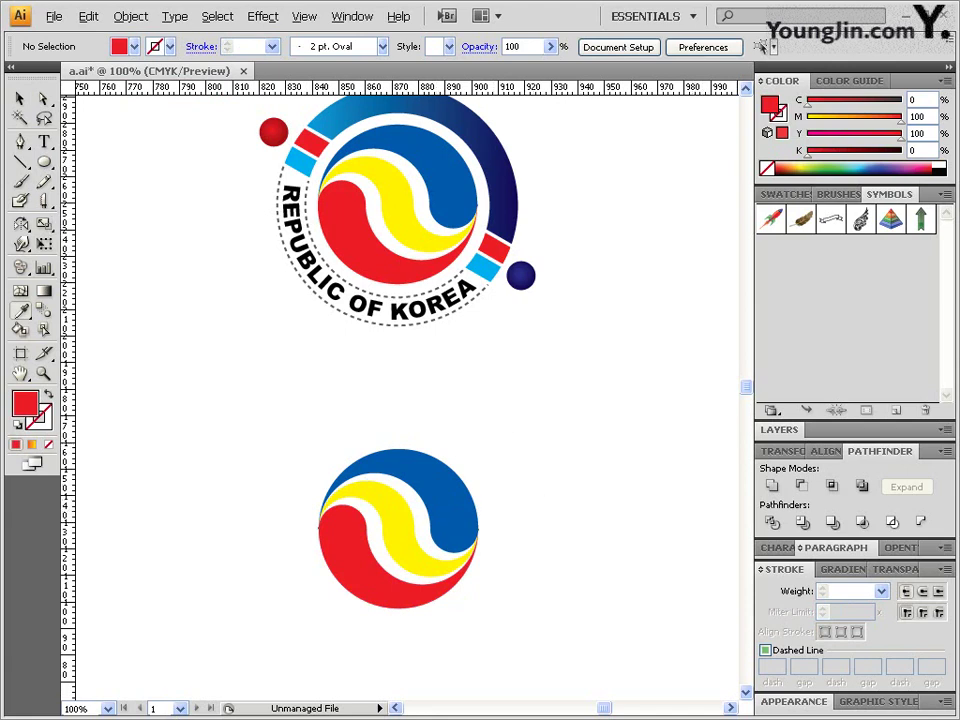
- Turn on Smart Guides and create an 80 mm by 80 mm circle centred on the taegeuk
{"action": "left_click", "coordinate": [46, 160]}
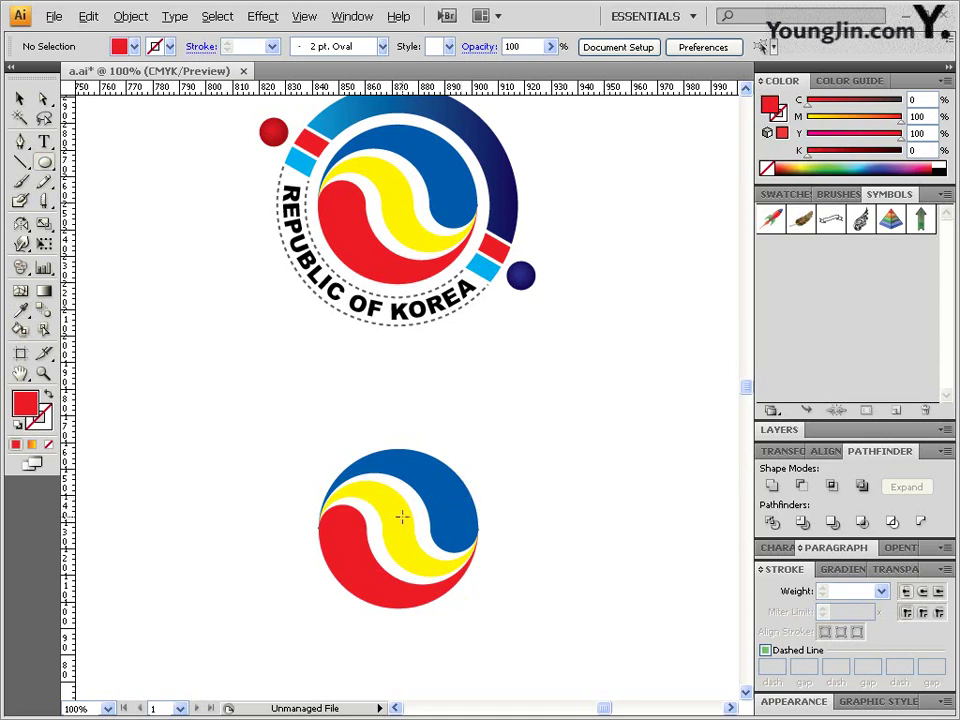
{"action": "left_click", "coordinate": [304, 16]}
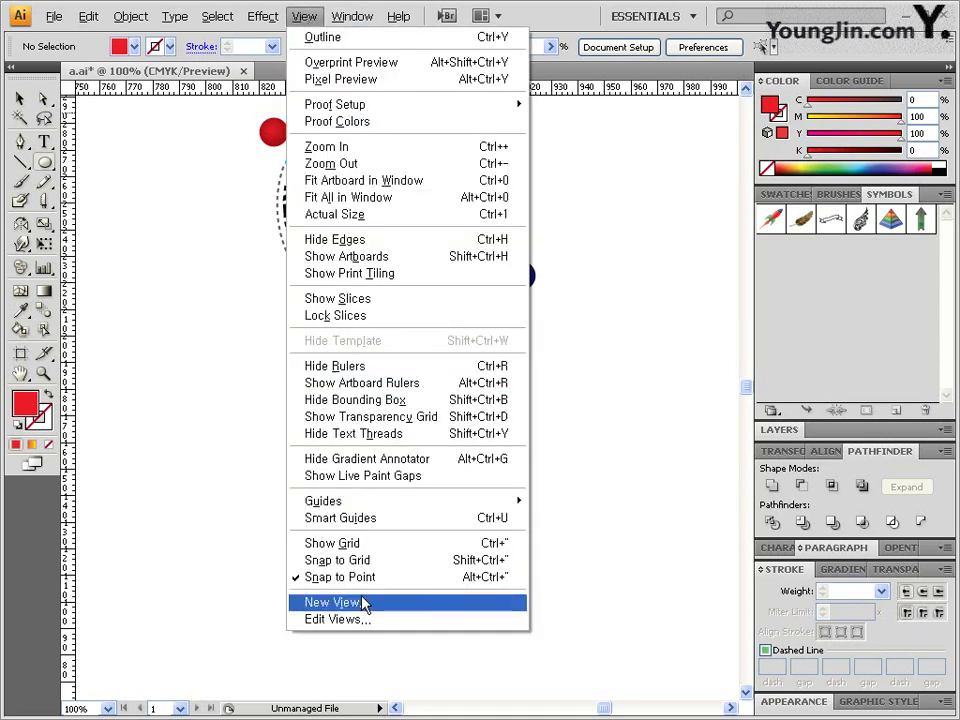
{"action": "left_click", "coordinate": [390, 518]}
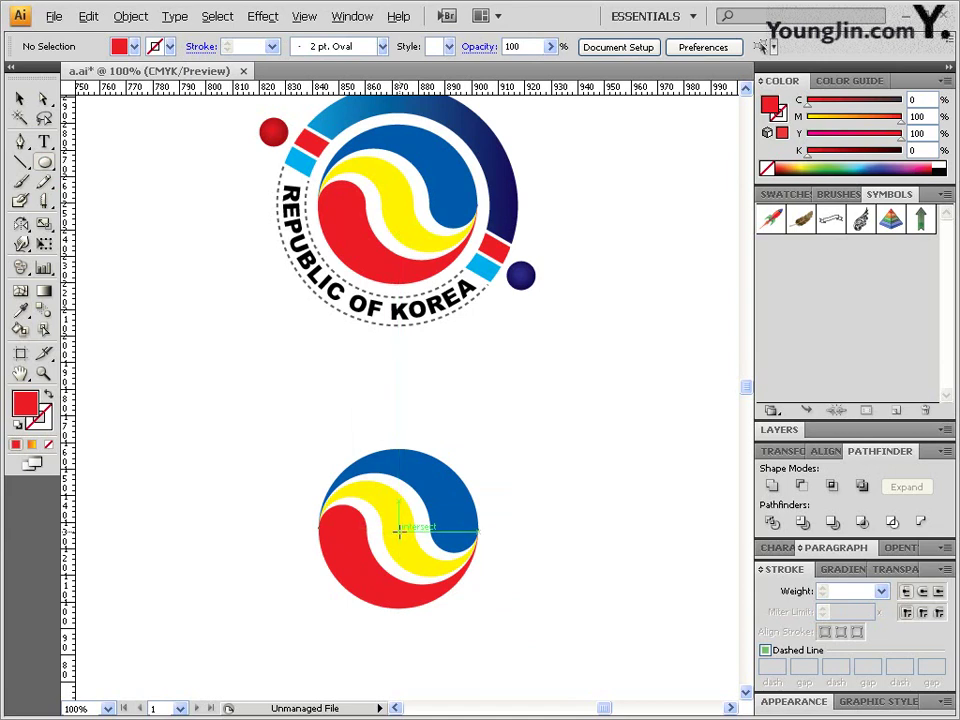
{"action": "left_click", "coordinate": [399, 528]}
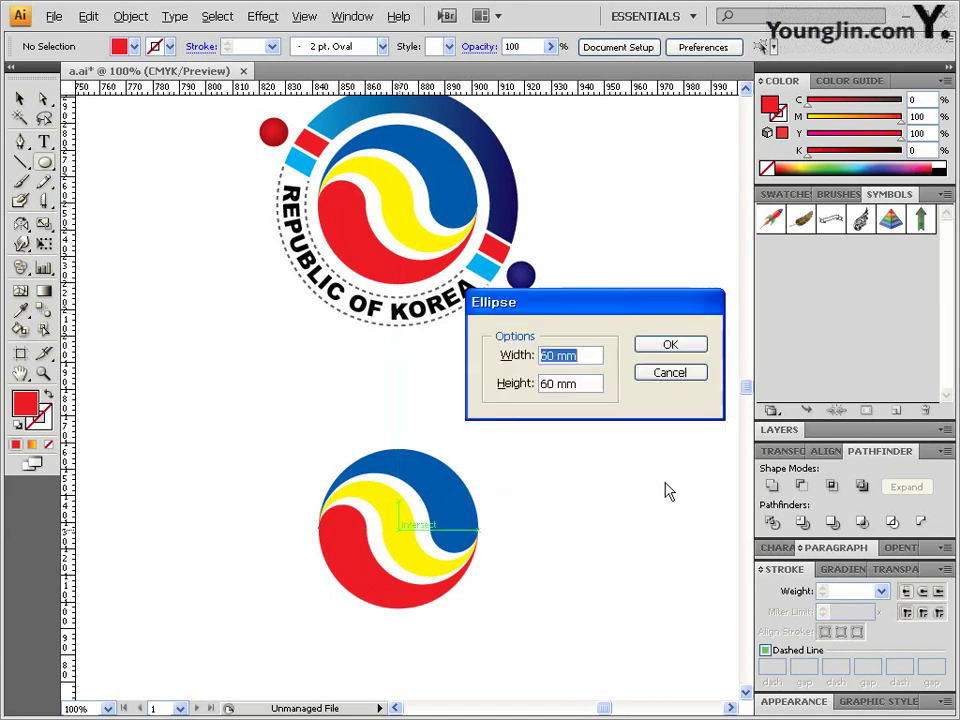
{"action": "key", "text": "shift+Down"}
{"action": "type", "text": "80"}
{"action": "key", "text": "Tab"}
{"action": "type", "text": "80"}
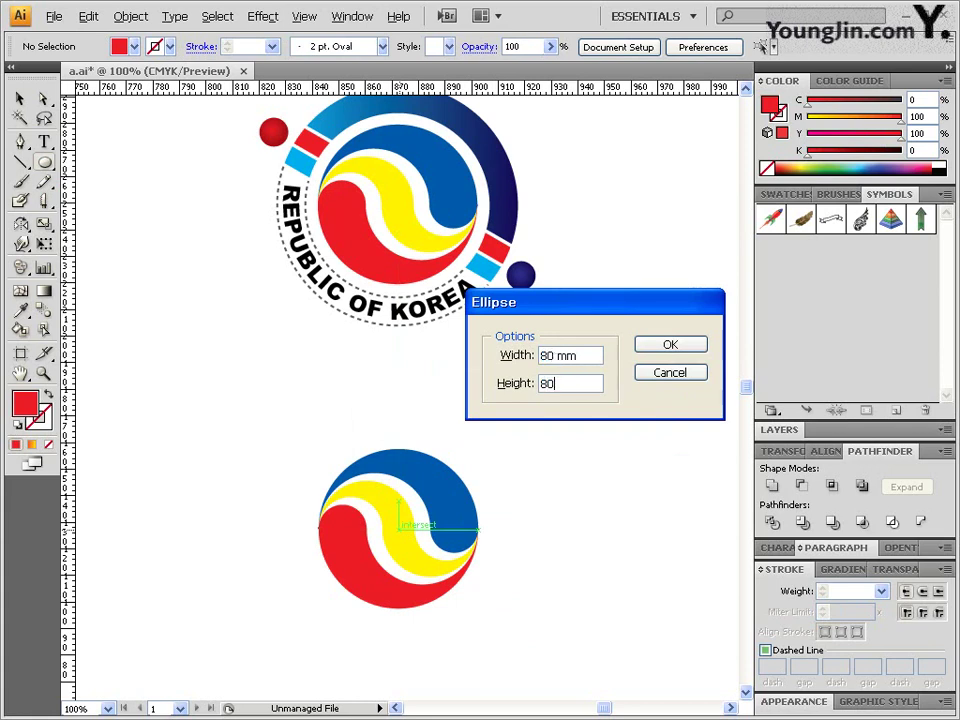
{"action": "left_click", "coordinate": [662, 347]}
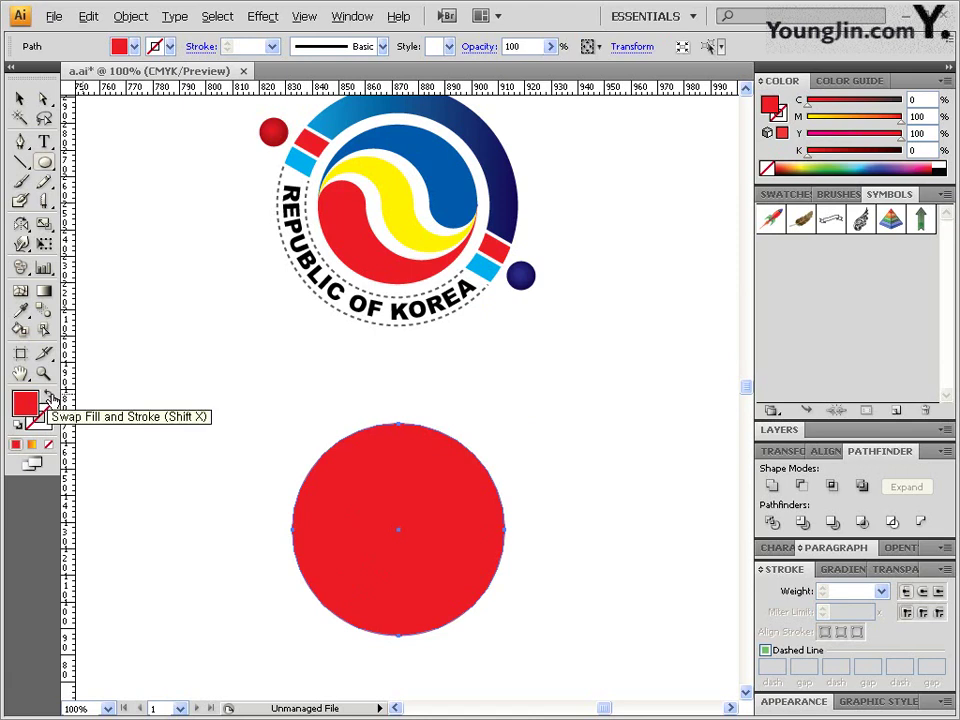
- Swap the 80 mm circle's fill and stroke and set its stroke weight to 30 pt
{"action": "left_click", "coordinate": [49, 396]}
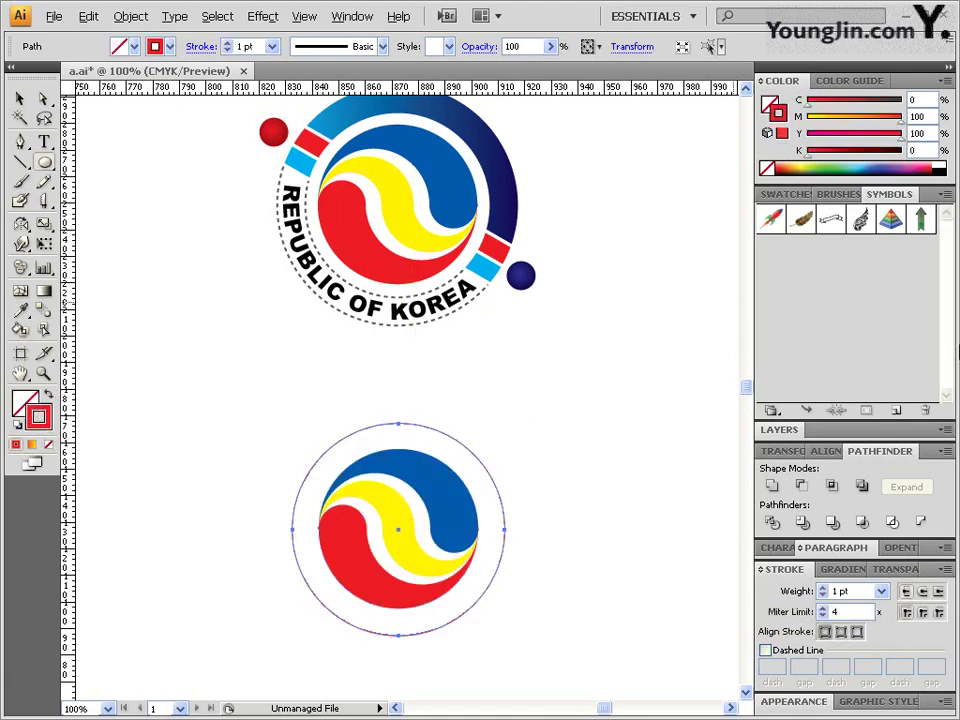
{"action": "left_click", "coordinate": [881, 591]}
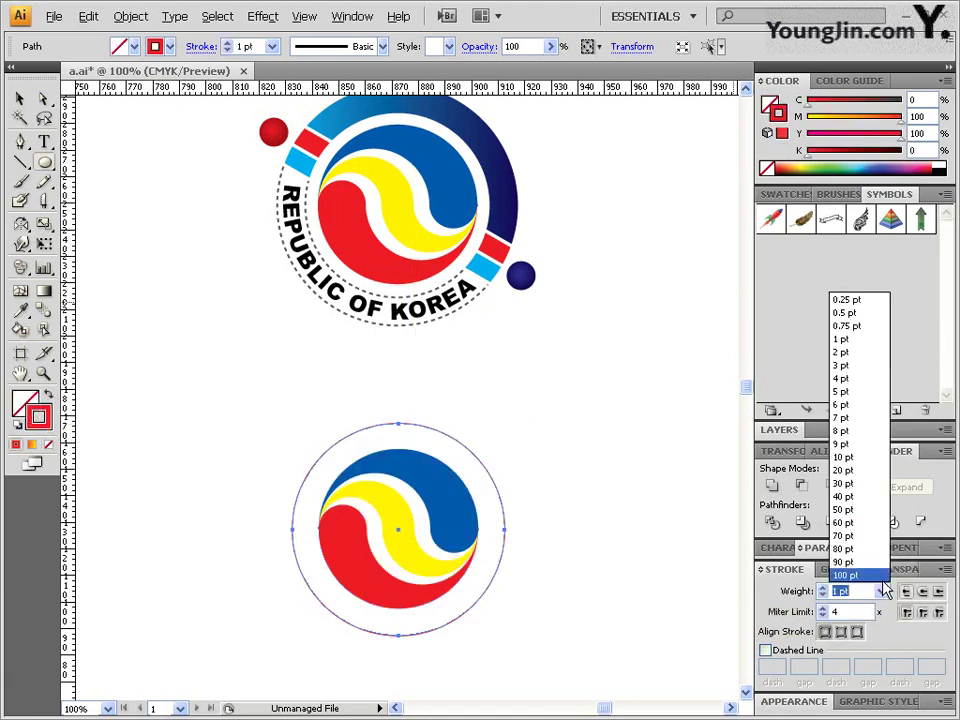
{"action": "left_click", "coordinate": [866, 484]}
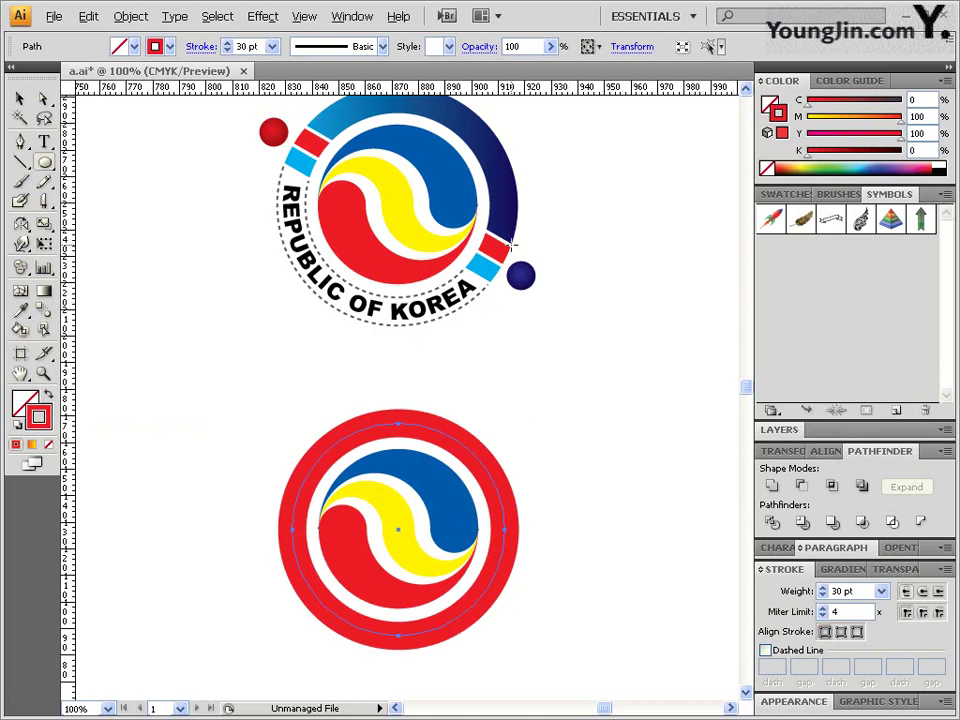
- Draw a rectangular grid about 129 mm wide and 13 mm high from the ring's centre, with one horizontal divider and no vertical dividers
{"action": "left_click", "coordinate": [20, 161]}
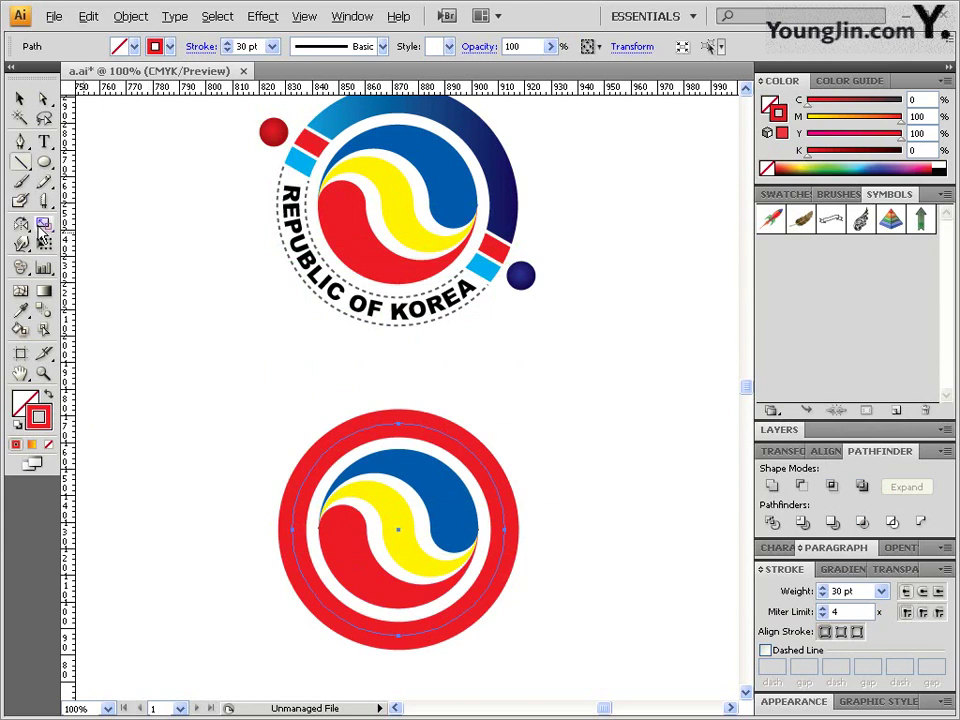
{"action": "left_click_drag", "start_coordinate": [20, 166], "coordinate": [70, 237]}
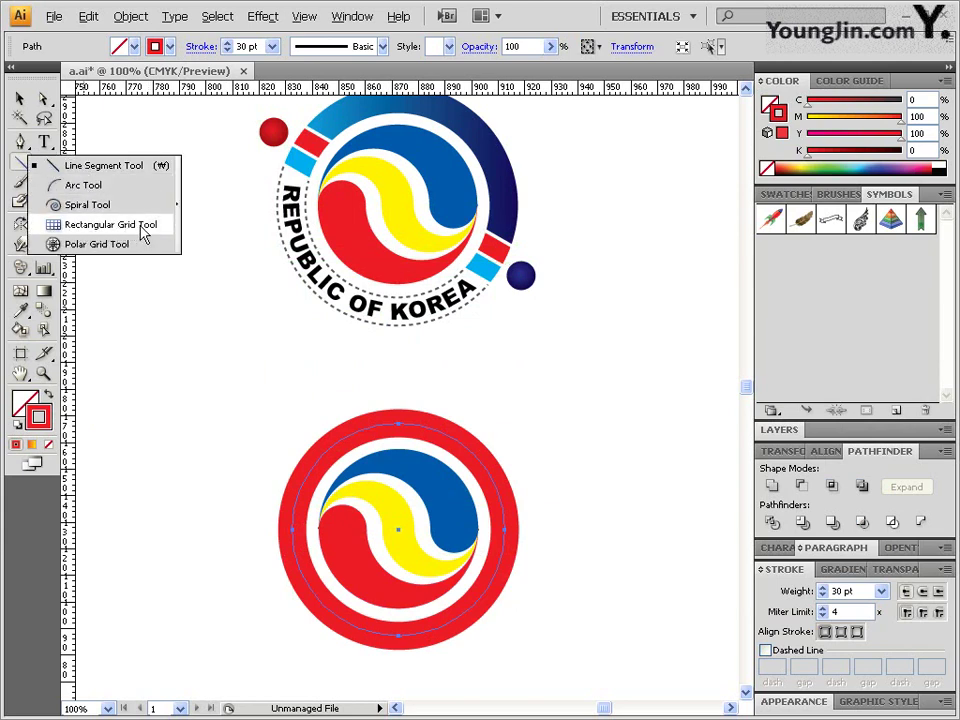
{"action": "left_click_drag", "start_coordinate": [143, 229], "coordinate": [144, 230]}
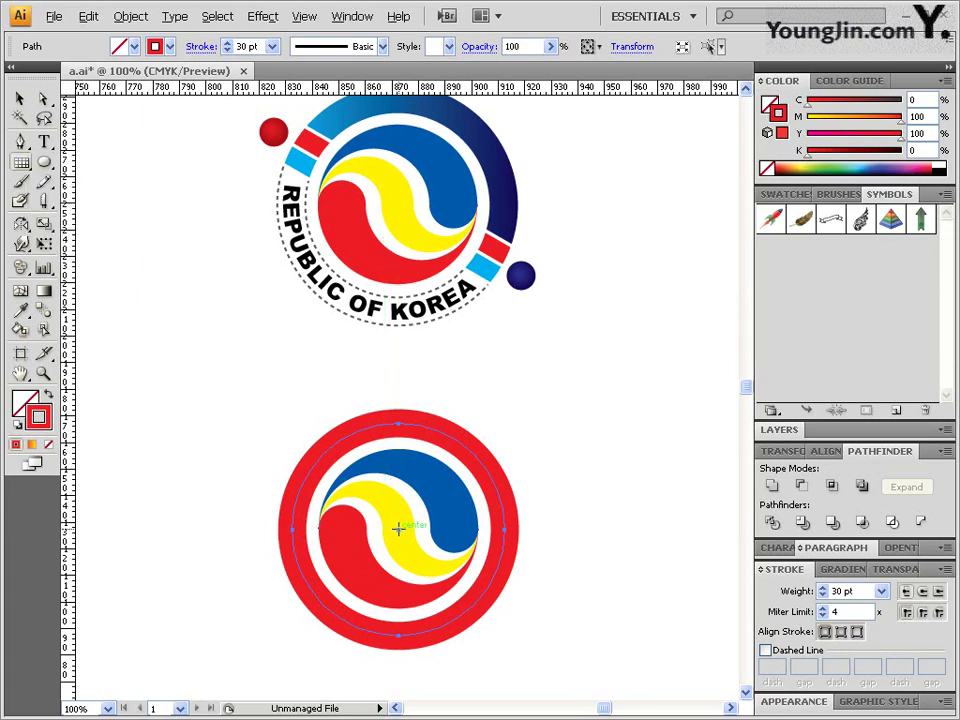
{"action": "left_click_drag", "start_coordinate": [398, 528], "coordinate": [568, 495]}
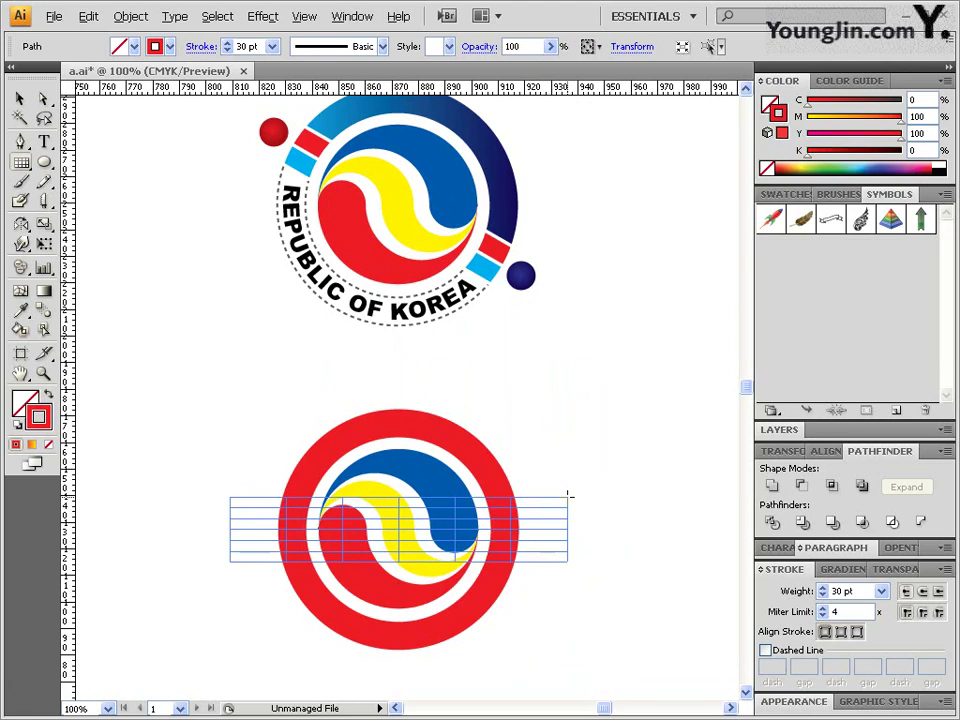
{"action": "left_click_drag", "start_coordinate": [568, 495], "coordinate": [552, 490]}
{"action": "left_click_drag", "start_coordinate": [557, 492], "coordinate": [670, 461]}
{"action": "key", "text": "Down"}
{"action": "key", "text": "Down"}
{"action": "key", "text": "Down"}
{"action": "key", "text": "Down"}
{"action": "key", "text": "Down"}
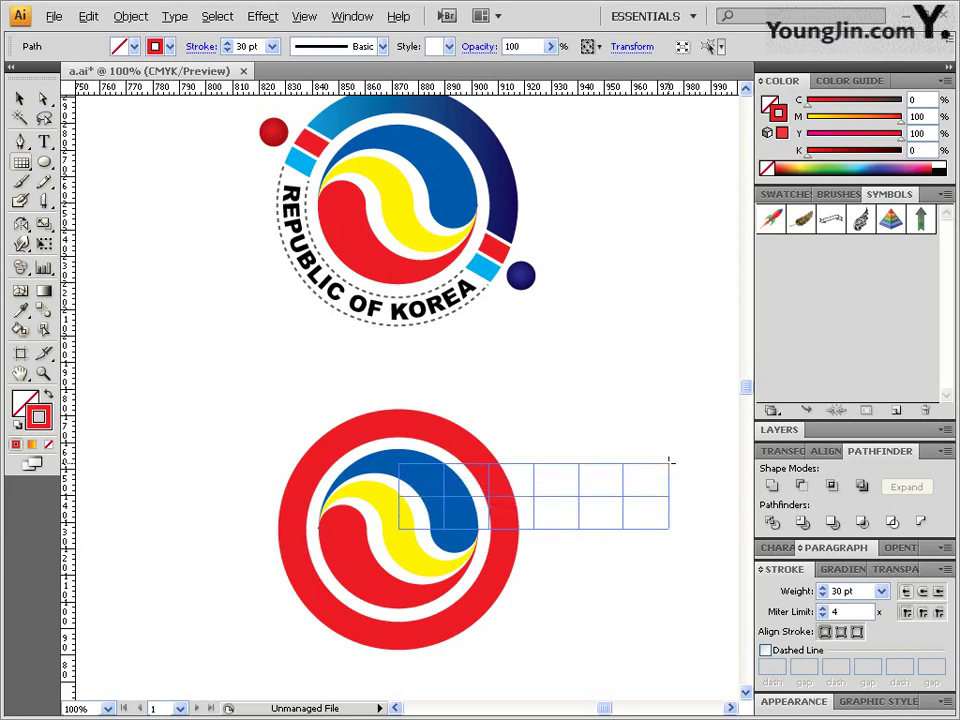
{"action": "key", "text": "Left"}
{"action": "key", "text": "Left"}
{"action": "key", "text": "Left"}
{"action": "key", "text": "Left"}
{"action": "mouse_move", "coordinate": [670, 461]}
{"action": "left_mouse_down"}
{"action": "mouse_move", "coordinate": [628, 480]}
{"action": "mouse_move", "coordinate": [639, 489]}
{"action": "mouse_move", "coordinate": [628, 495]}
{"action": "mouse_move", "coordinate": [588, 498]}
{"action": "mouse_move", "coordinate": [571, 511]}
{"action": "left_mouse_up"}
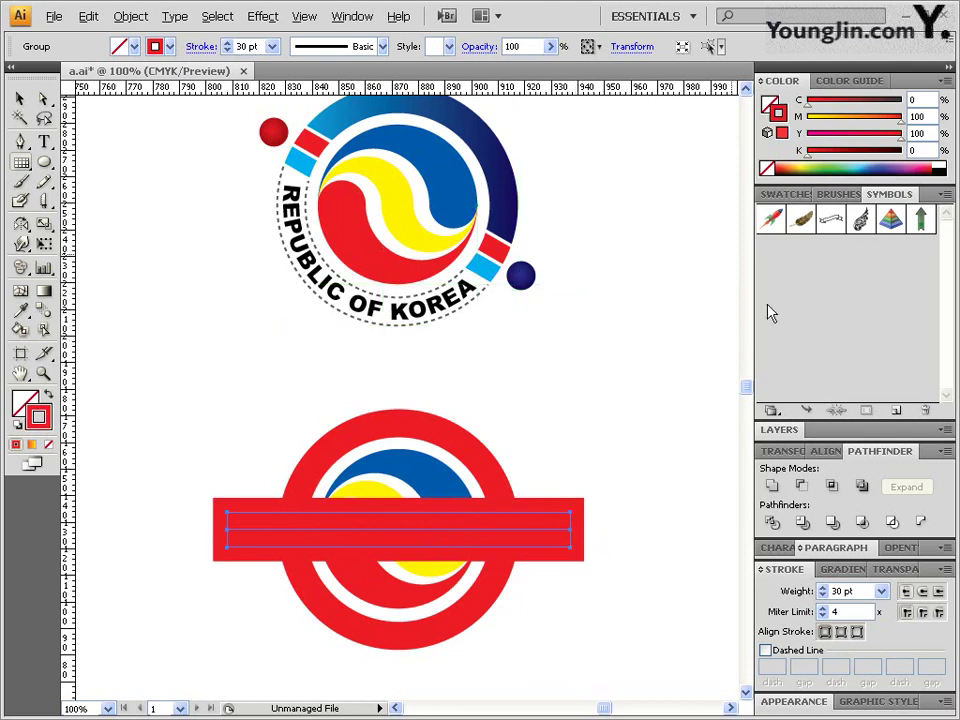
- Set the grid's stroke weight to 3 pt
{"action": "left_click_drag", "start_coordinate": [848, 591], "coordinate": [805, 583]}
{"action": "type", "text": "0"}
{"action": "type", "text": "2"}
{"action": "key", "text": "Return"}
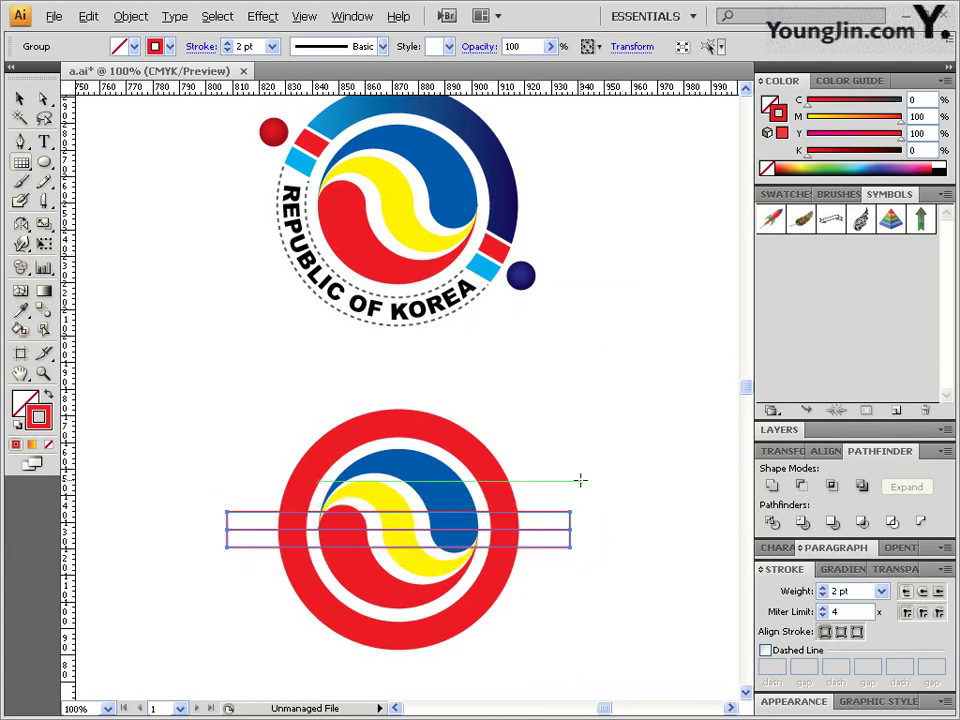
{"action": "left_click", "coordinate": [822, 587]}
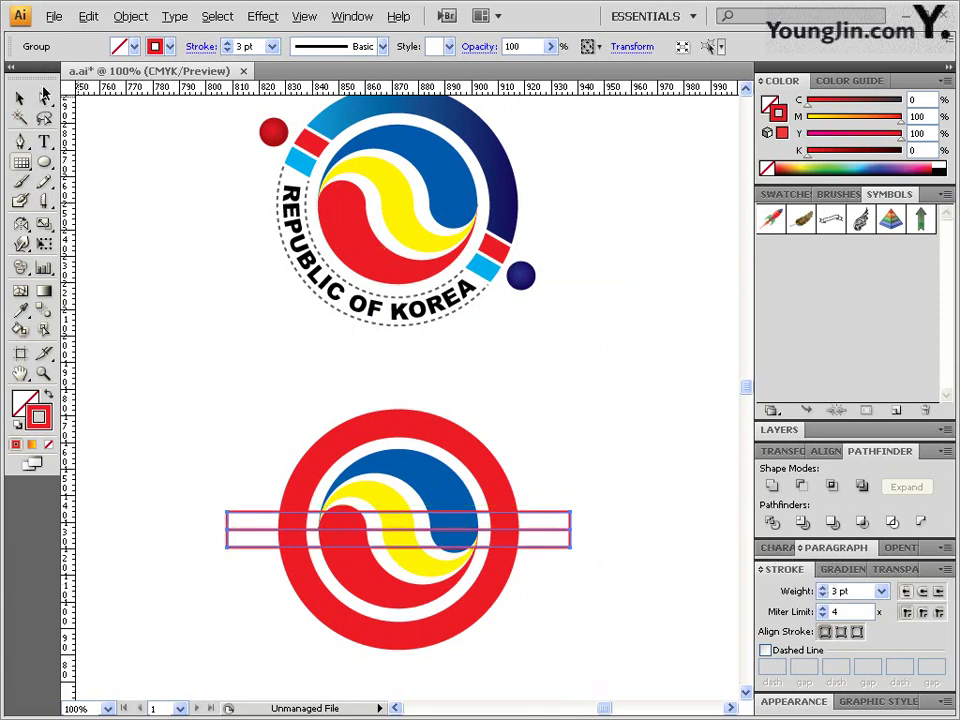
- Delete the vertical segments at both ends of the grid, keeping only its three horizontal lines
{"action": "left_click", "coordinate": [44, 97]}
{"action": "left_click", "coordinate": [600, 519]}
{"action": "left_click_drag", "start_coordinate": [589, 514], "coordinate": [566, 528]}
{"action": "key", "text": "ctrl+j"}
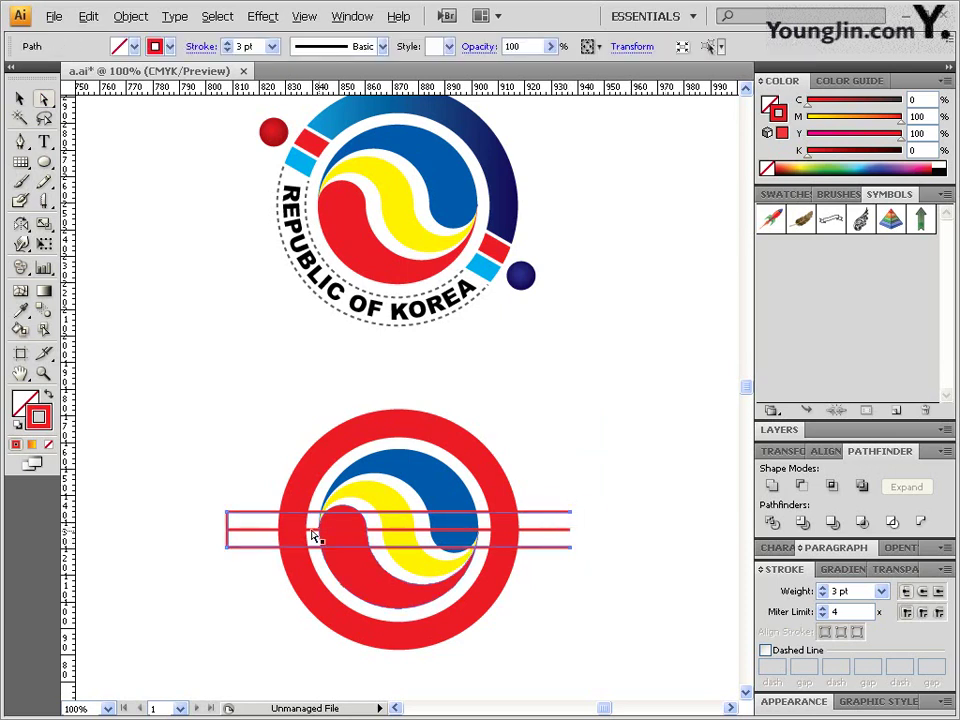
{"action": "left_click_drag", "start_coordinate": [208, 521], "coordinate": [245, 530]}
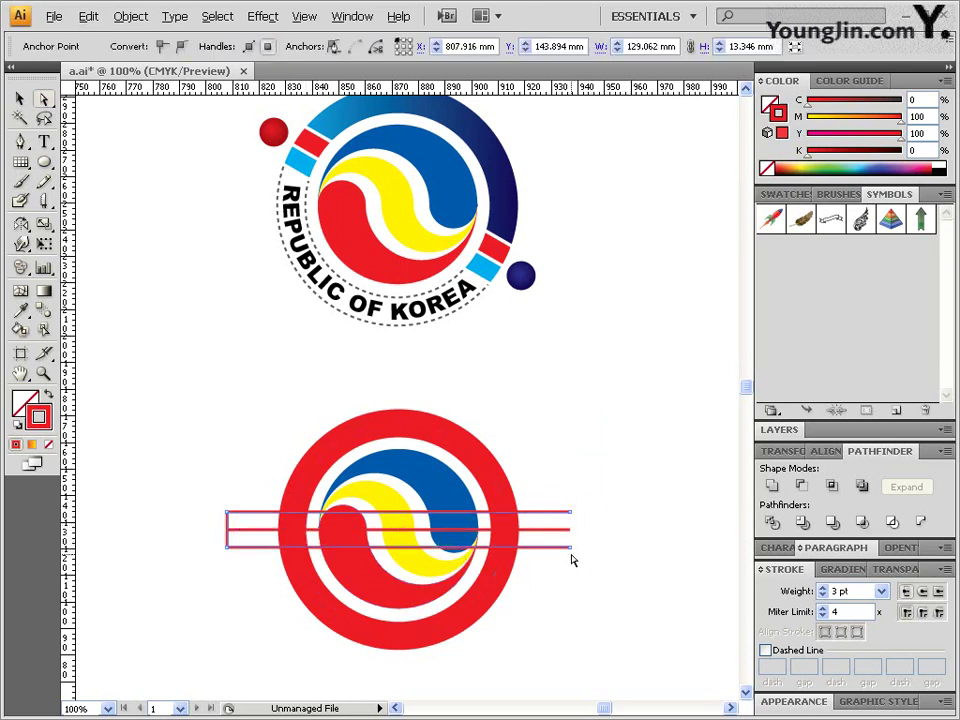
{"action": "key", "text": "ctrl+j"}
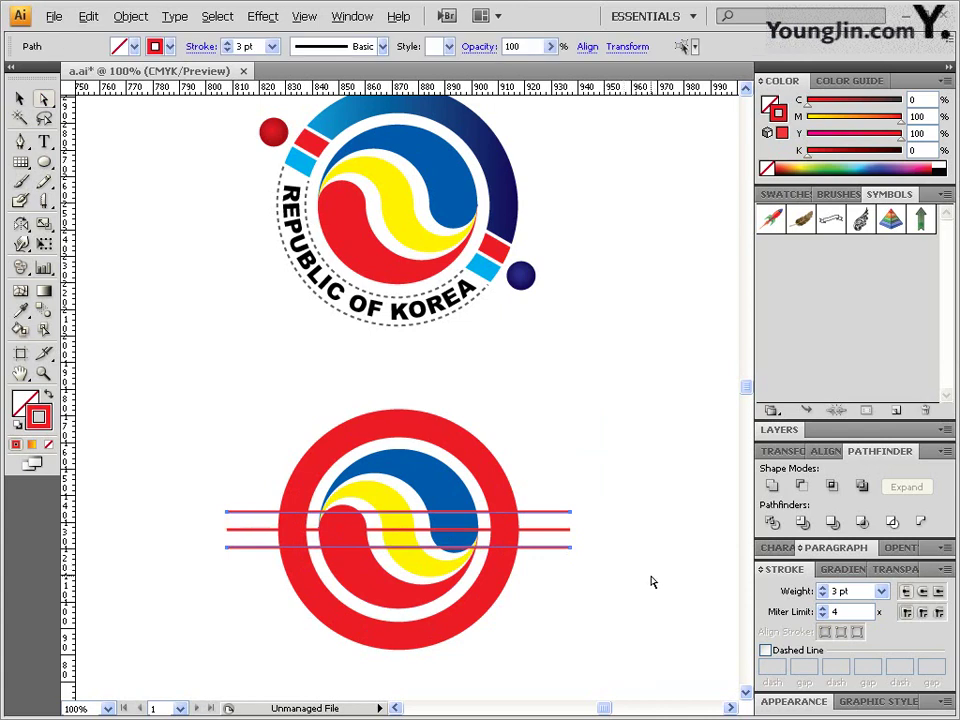
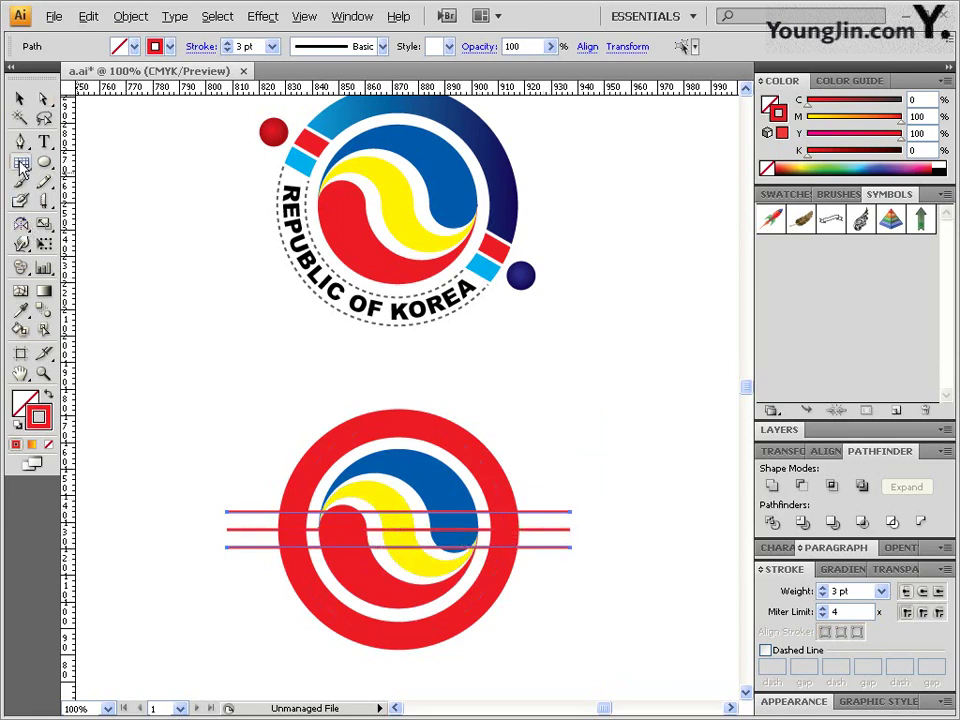
- Draw a horizontal line about 129 mm long above the ring and copy it downward twice at about 8 mm spacing
{"action": "left_click_drag", "start_coordinate": [20, 162], "coordinate": [68, 178]}
{"action": "left_click", "coordinate": [68, 168]}
{"action": "left_click_drag", "start_coordinate": [214, 370], "coordinate": [557, 370]}
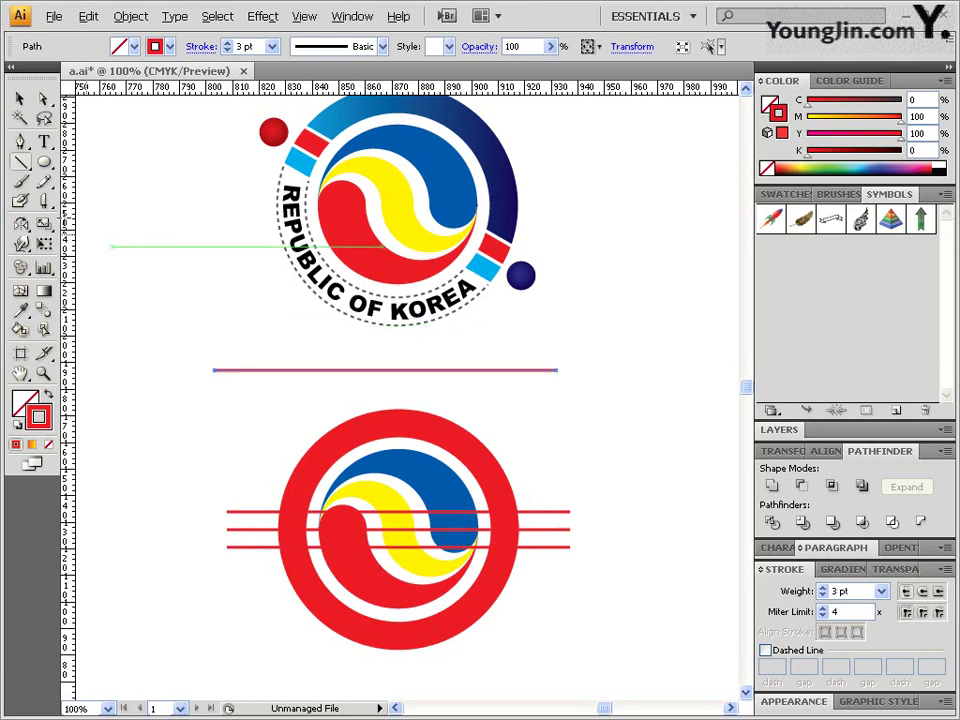
{"action": "left_click", "coordinate": [21, 99]}
{"action": "left_click_drag", "start_coordinate": [249, 373], "coordinate": [251, 396]}
{"action": "key", "text": "ctrl+d"}
- Delete the three practice lines above the ring
{"action": "left_click", "coordinate": [568, 429]}
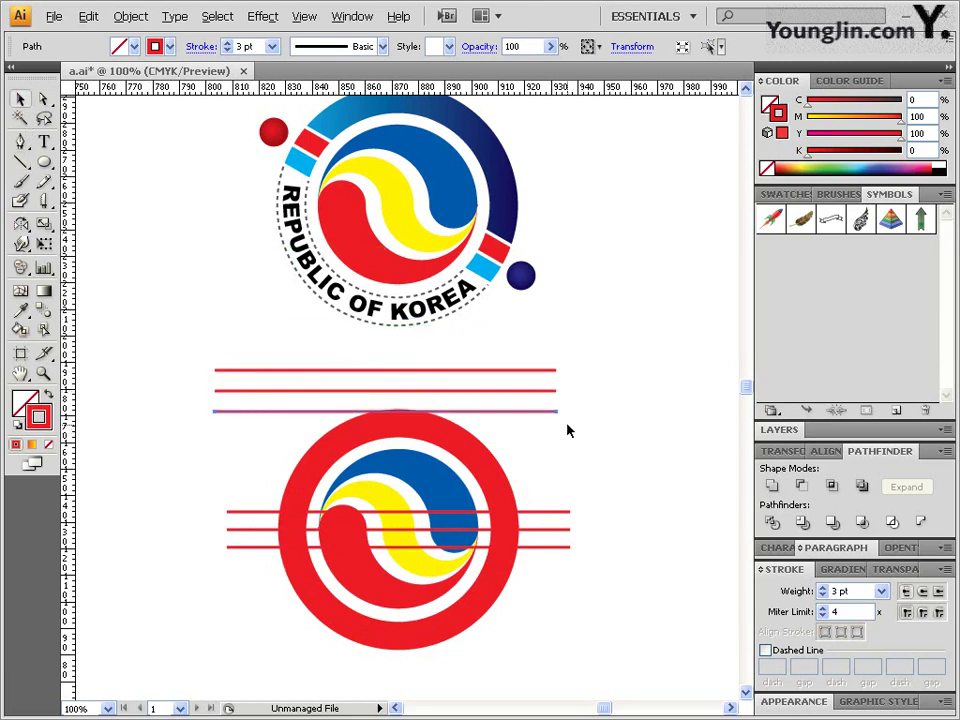
{"action": "left_click_drag", "start_coordinate": [579, 422], "coordinate": [534, 364]}
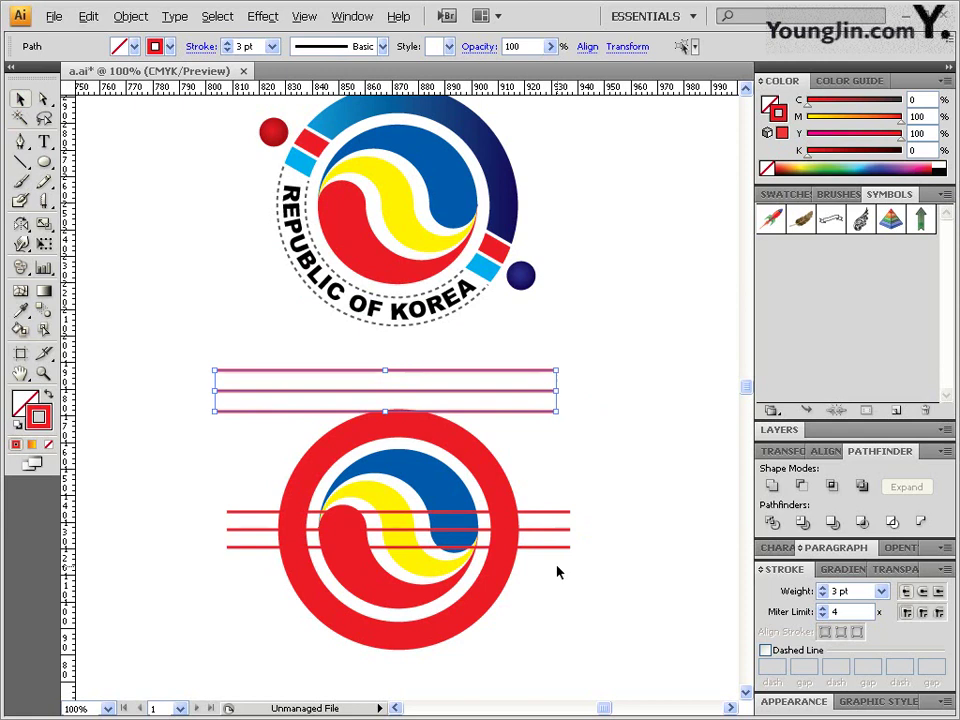
{"action": "key", "text": "Delete"}
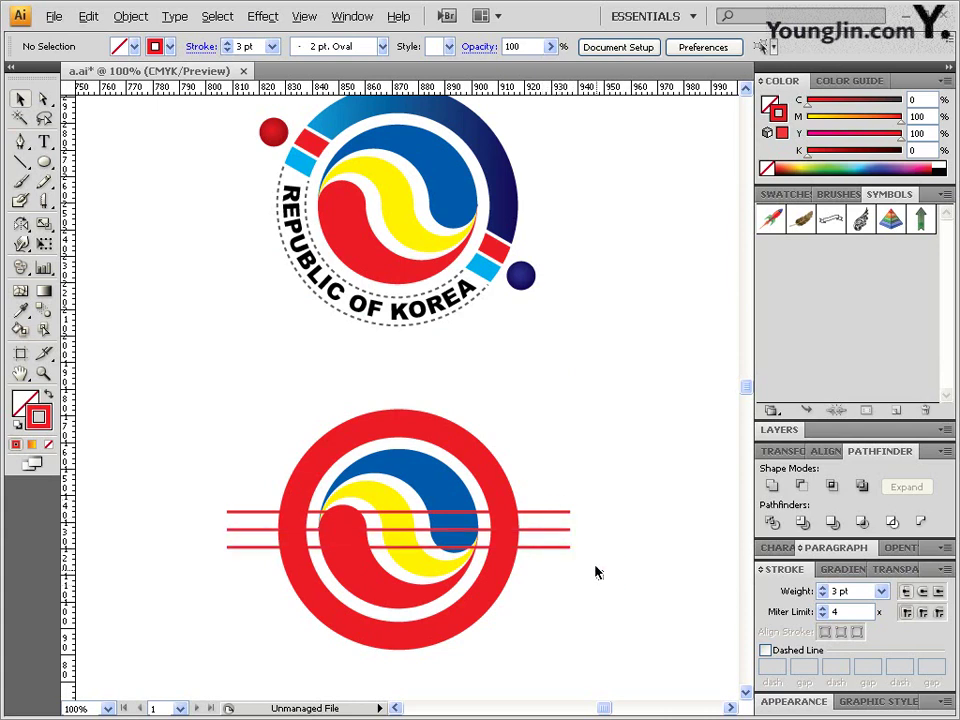
- Convert the three horizontal lines crossing the ring to filled shapes with Outline Stroke
{"action": "left_click", "coordinate": [568, 512]}
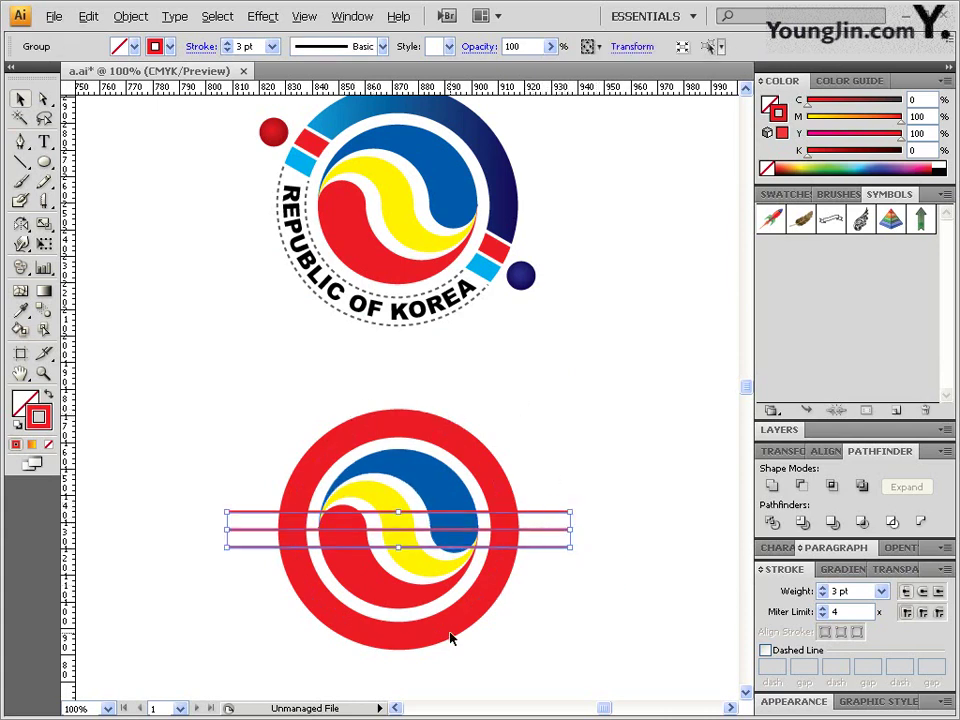
{"action": "left_click", "coordinate": [130, 16]}
{"action": "mouse_move", "coordinate": [186, 326]}
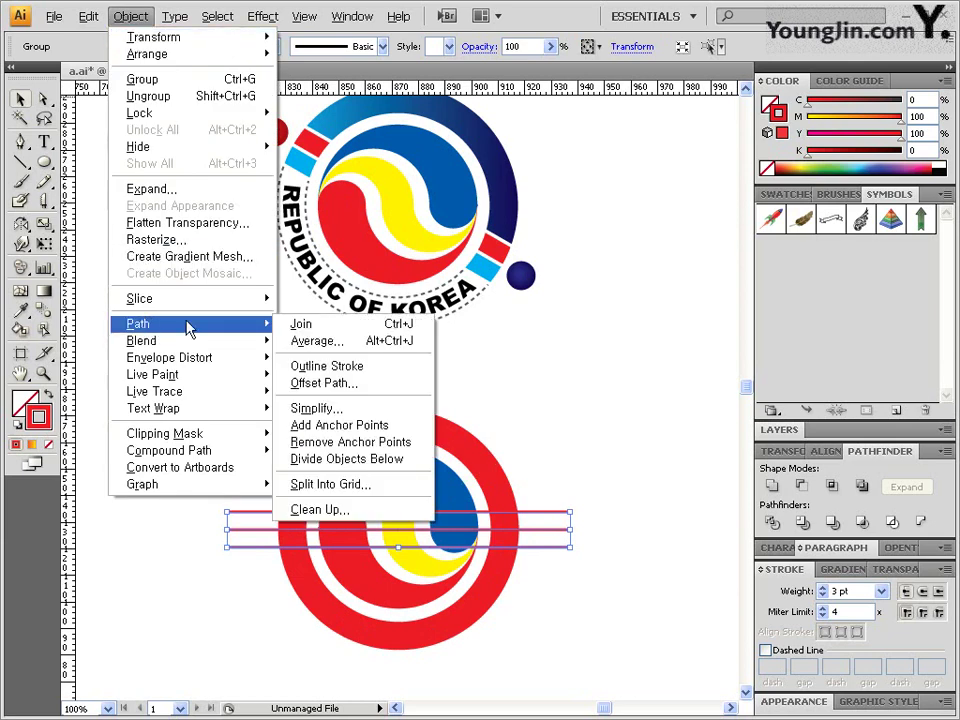
{"action": "left_click", "coordinate": [351, 369]}
{"action": "left_click", "coordinate": [581, 454]}
- Convert the thick outer ring's stroke to a filled shape with Outline Stroke
{"action": "left_click_drag", "start_coordinate": [482, 420], "coordinate": [460, 458]}
{"action": "left_click", "coordinate": [130, 16]}
{"action": "mouse_move", "coordinate": [228, 326]}
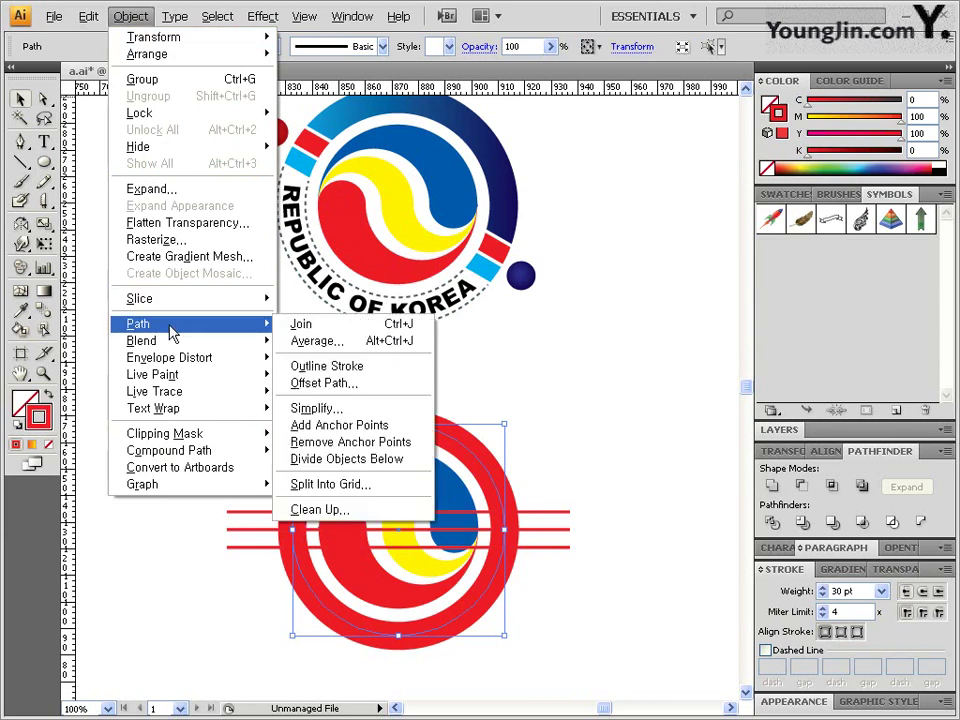
{"action": "left_click", "coordinate": [362, 367]}
- Cut the three outlined lines out of the outer ring with Pathfinder's Subtract shape mode
{"action": "mouse_move", "coordinate": [567, 588]}
{"action": "left_mouse_down"}
{"action": "mouse_move", "coordinate": [495, 491]}
{"action": "mouse_move", "coordinate": [484, 490]}
{"action": "left_mouse_up"}
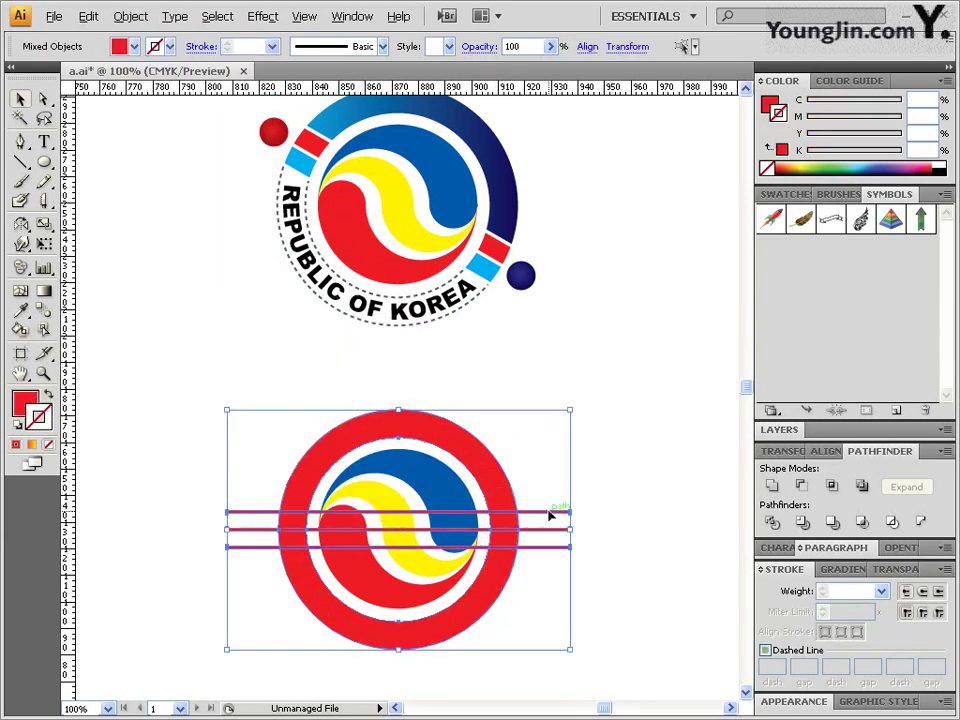
{"action": "left_click", "coordinate": [804, 487]}
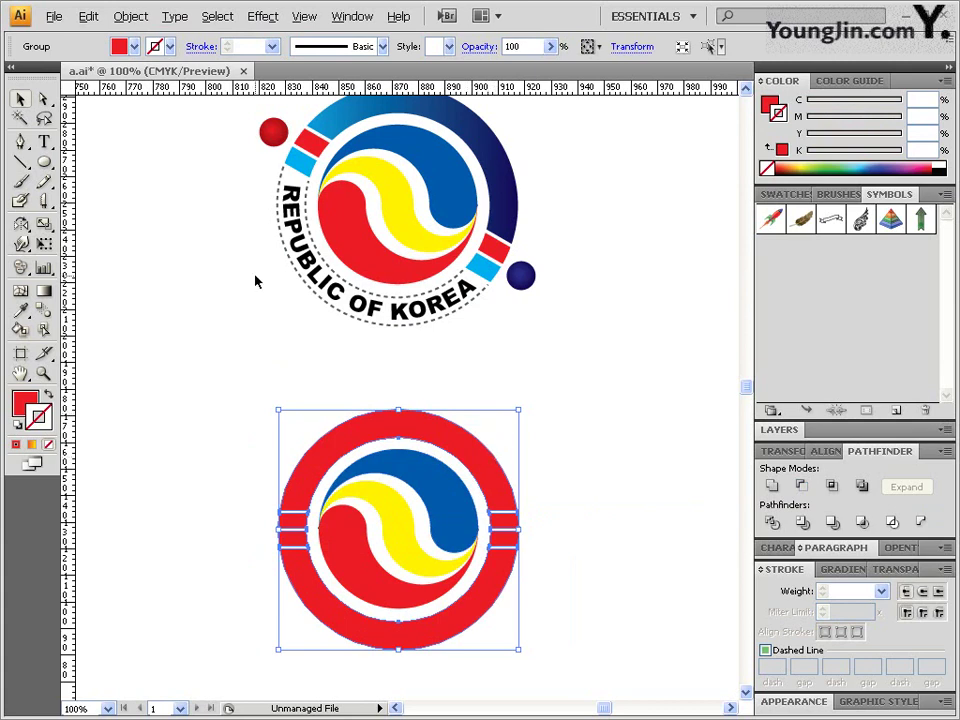
{"action": "left_click", "coordinate": [133, 18]}
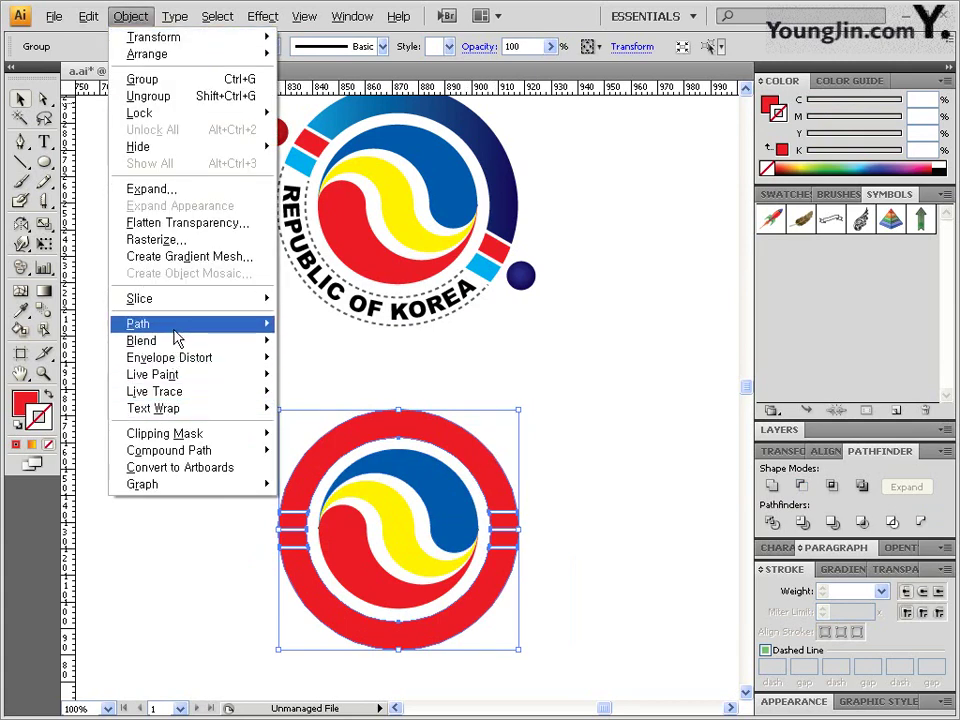
{"action": "mouse_move", "coordinate": [176, 335]}
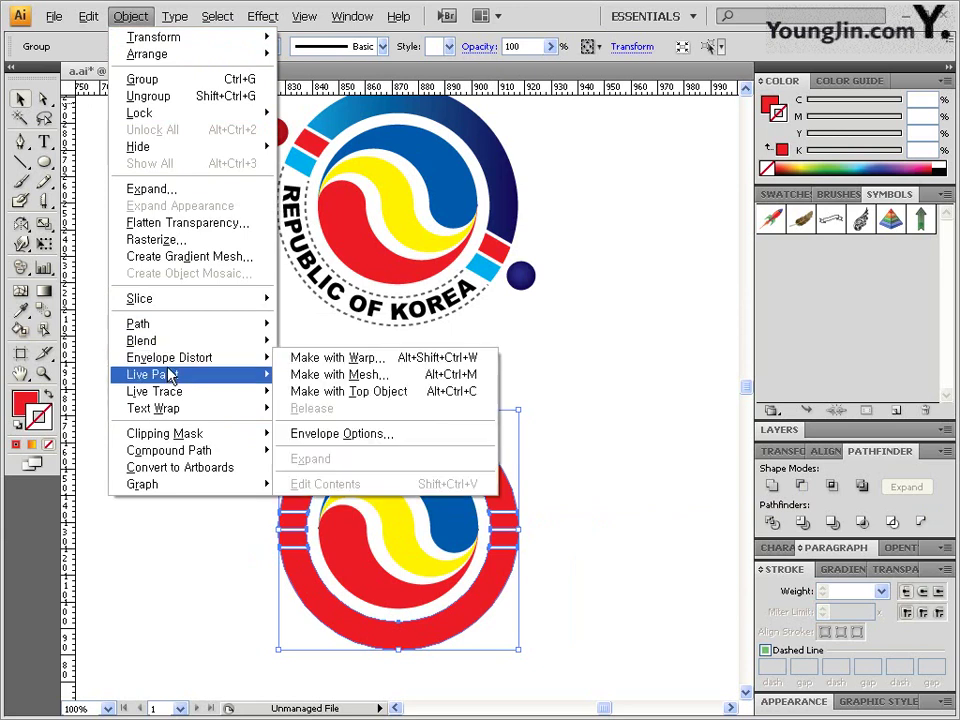
{"action": "left_click", "coordinate": [632, 474]}
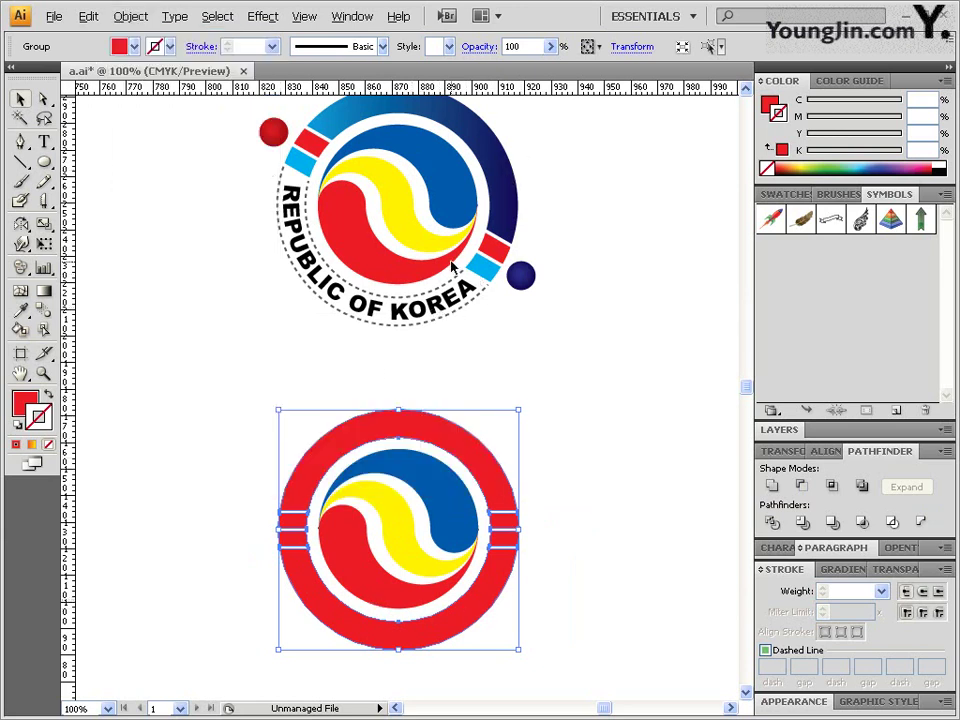
- Rotate the divided ring by -30° about its centre, without making a copy
{"action": "left_click", "coordinate": [21, 223]}
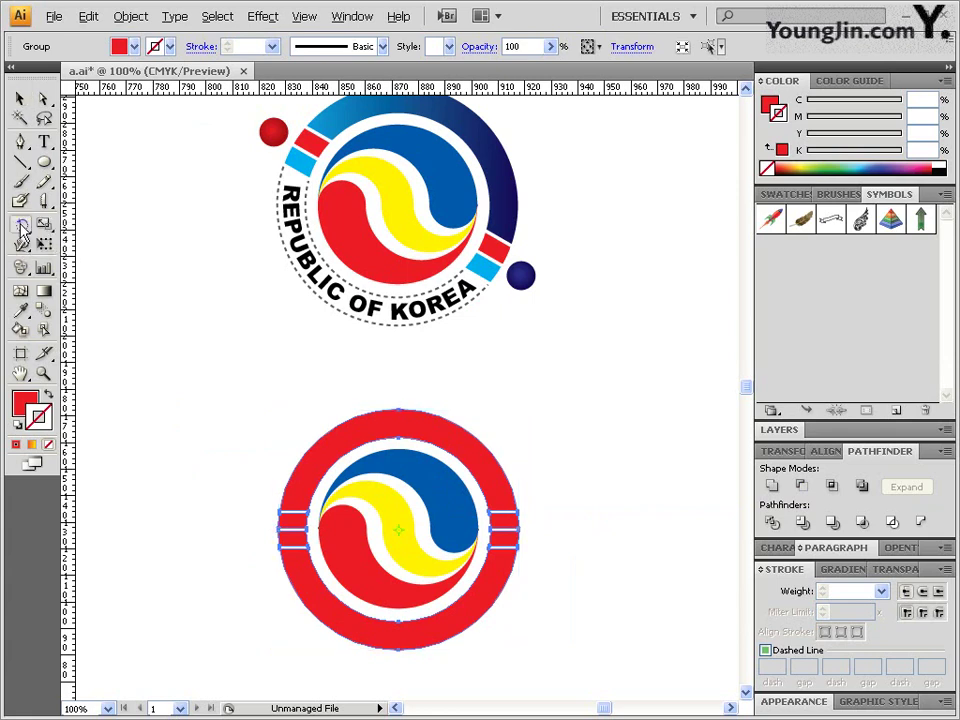
{"action": "double_click", "coordinate": [21, 224]}
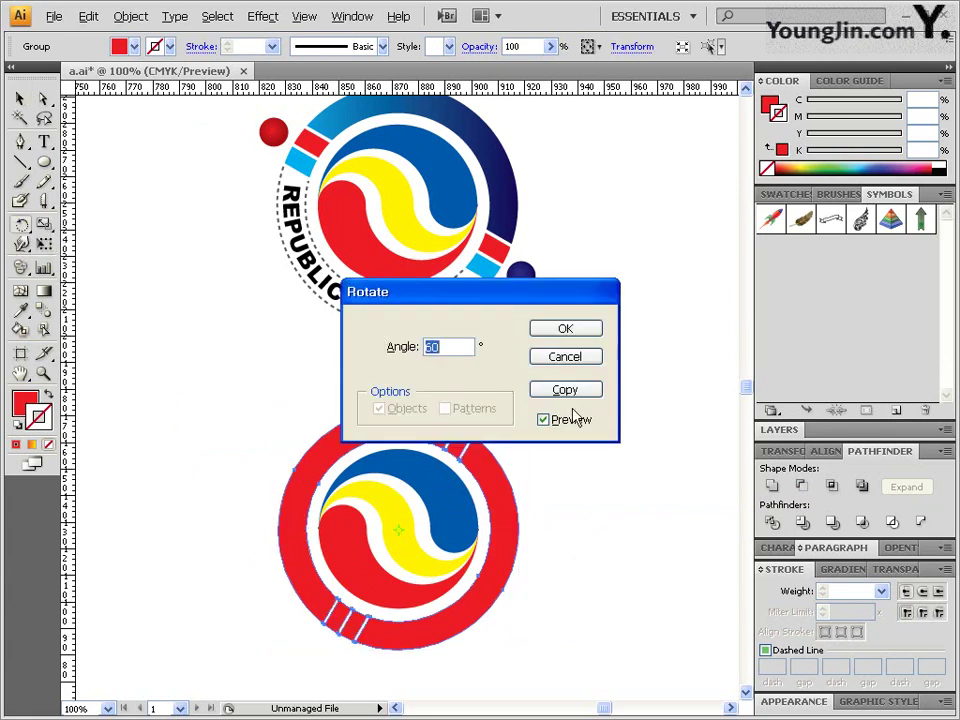
{"action": "type", "text": "-30"}
{"action": "left_click", "coordinate": [566, 421]}
{"action": "left_click", "coordinate": [566, 421]}
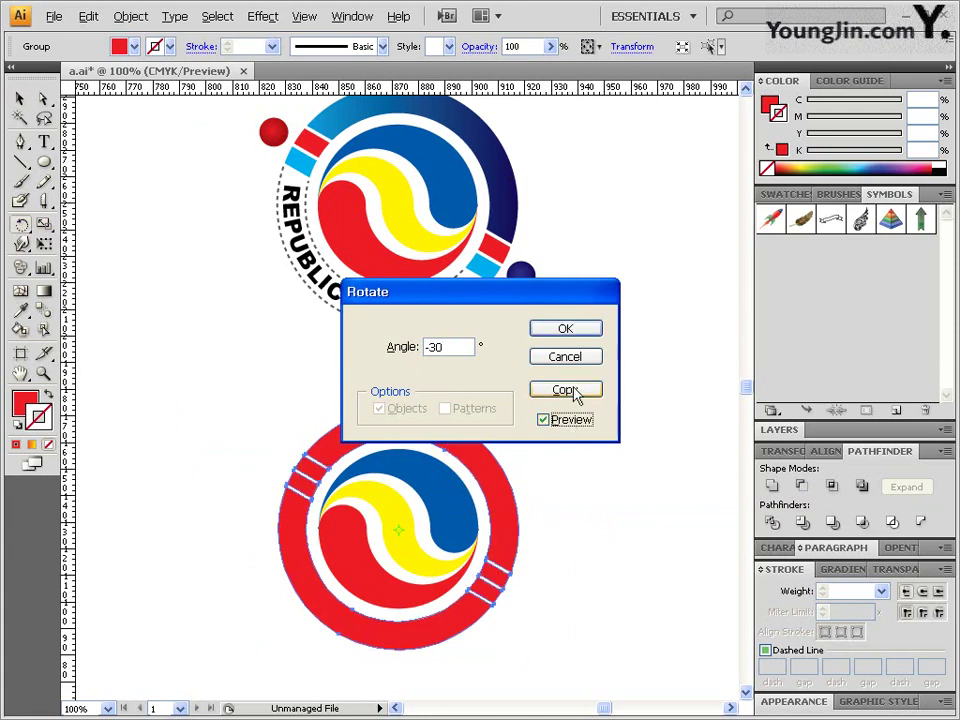
{"action": "left_click", "coordinate": [565, 329]}
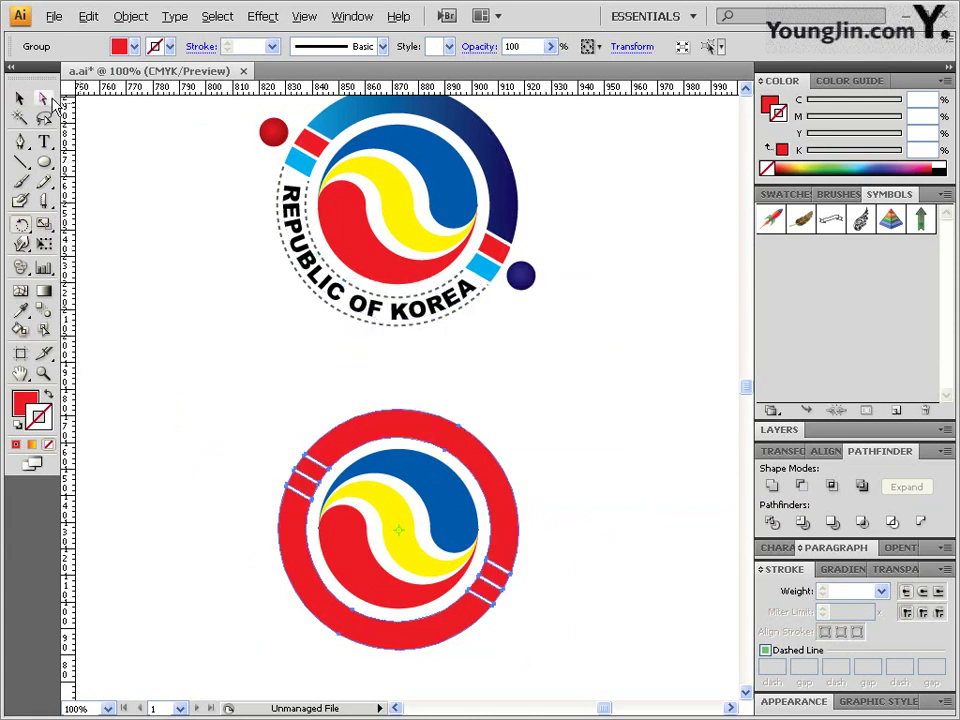
- Select only the ring's large upper arc and apply the sample emblem's blue gradient to it with the Eyedropper
{"action": "left_click_drag", "start_coordinate": [44, 99], "coordinate": [110, 132]}
{"action": "left_click", "coordinate": [566, 491]}
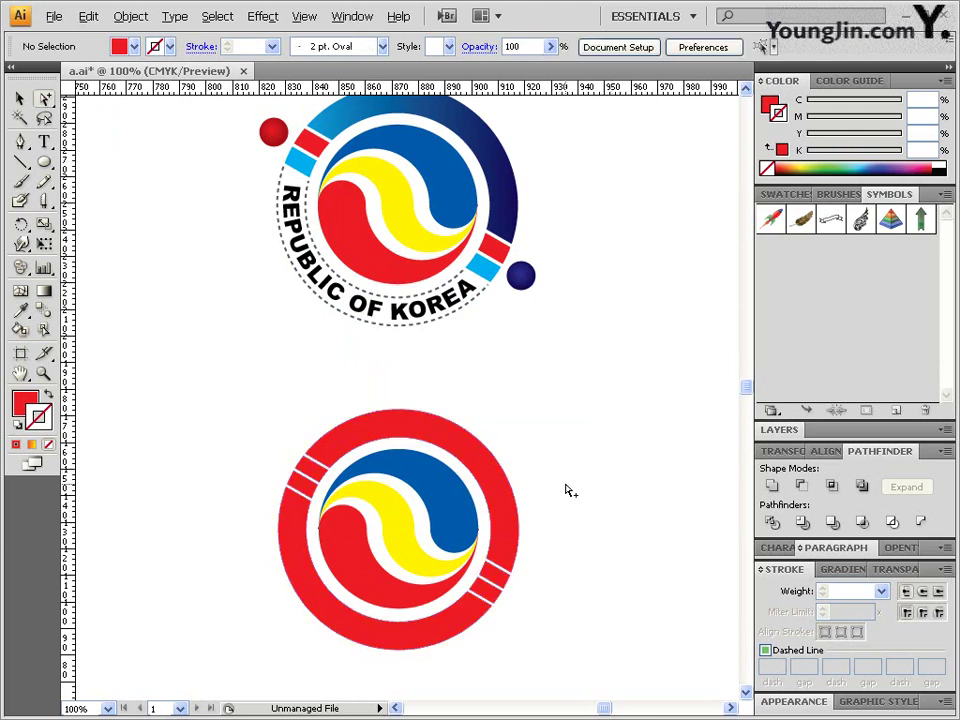
{"action": "left_click", "coordinate": [377, 440]}
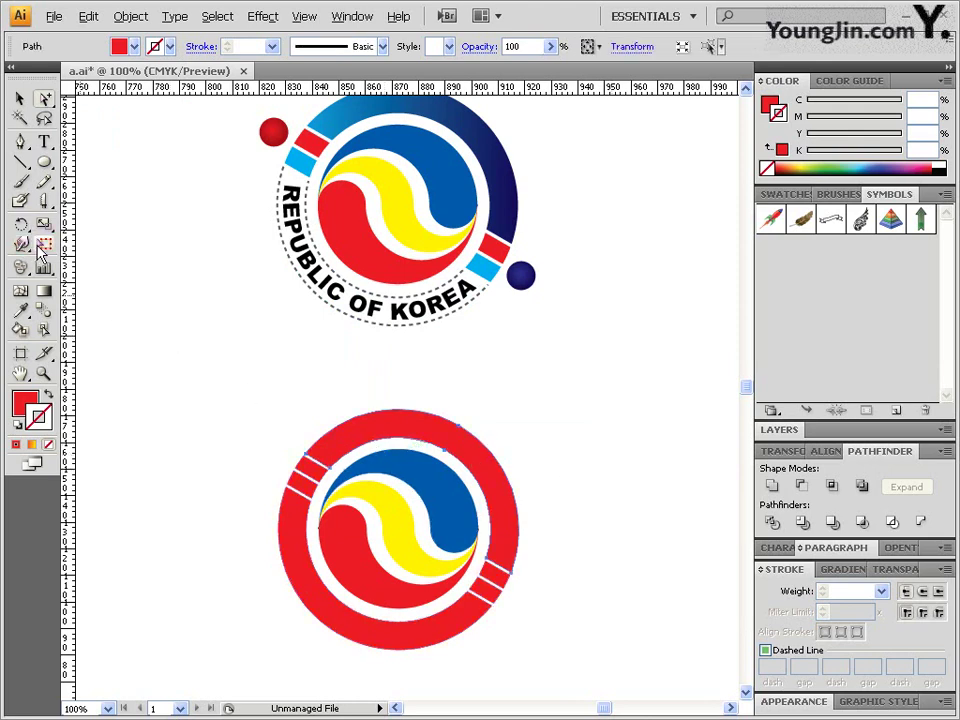
{"action": "left_click", "coordinate": [350, 168], "text": "shift"}
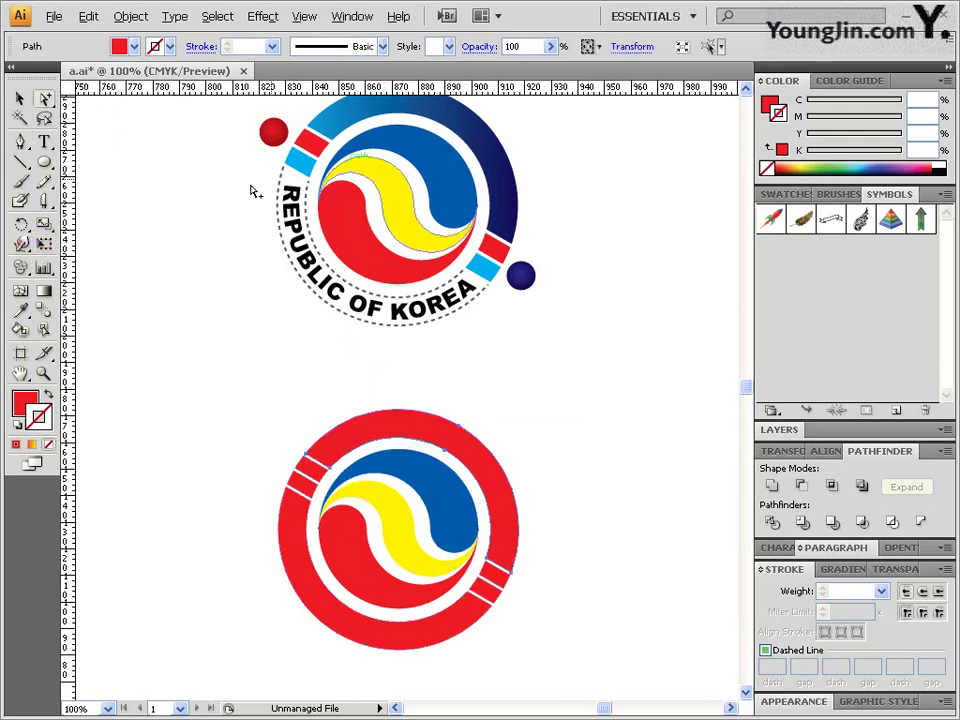
{"action": "left_click", "coordinate": [20, 310]}
{"action": "left_click", "coordinate": [502, 148]}
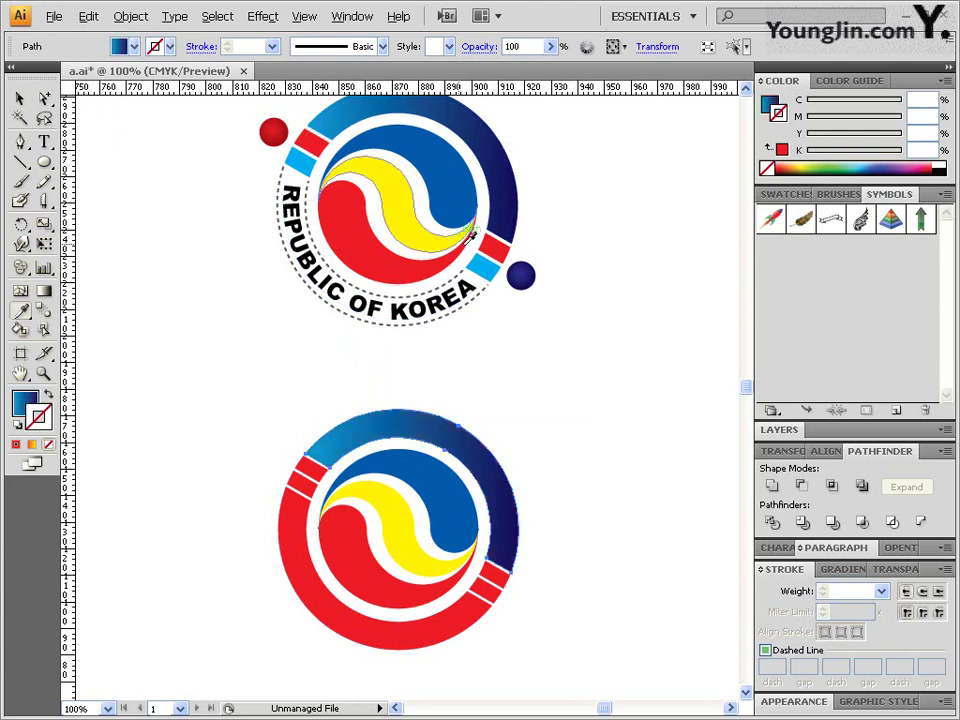
- Examine the CMYK values of the start and end colour stops in the upper arc's linear gradient
{"action": "left_click", "coordinate": [44, 98]}
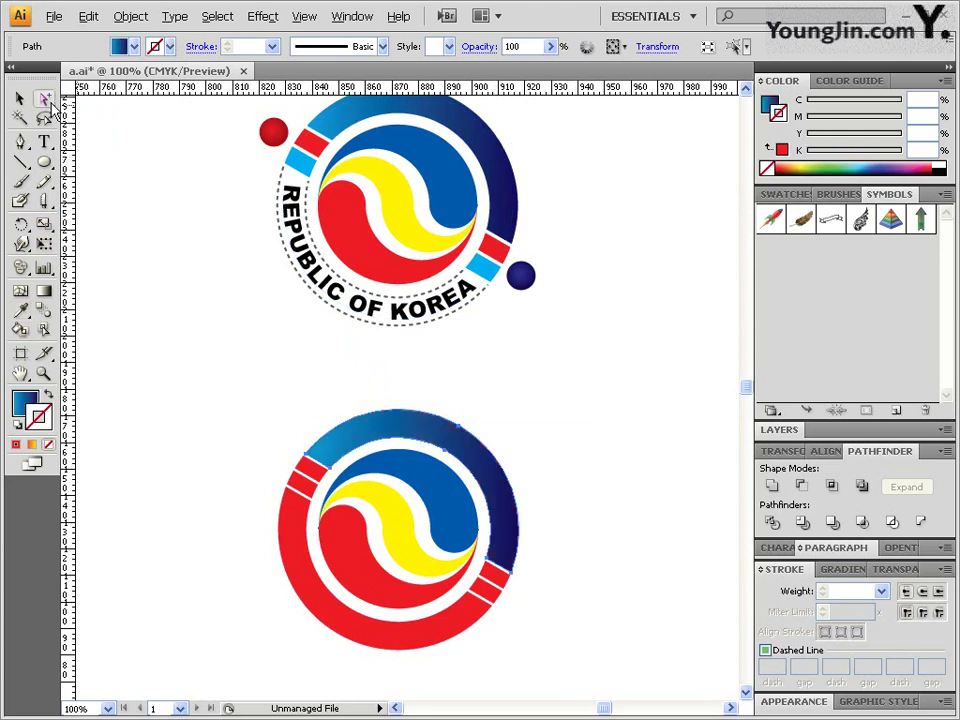
{"action": "left_click", "coordinate": [843, 569]}
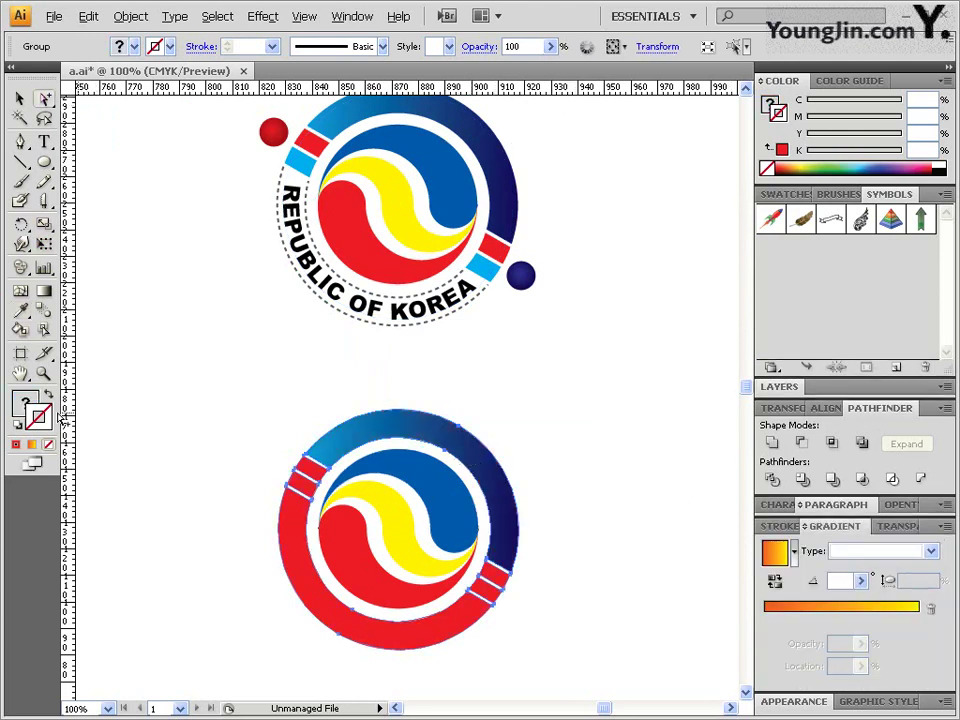
{"action": "left_click", "coordinate": [572, 455]}
{"action": "left_click", "coordinate": [495, 476]}
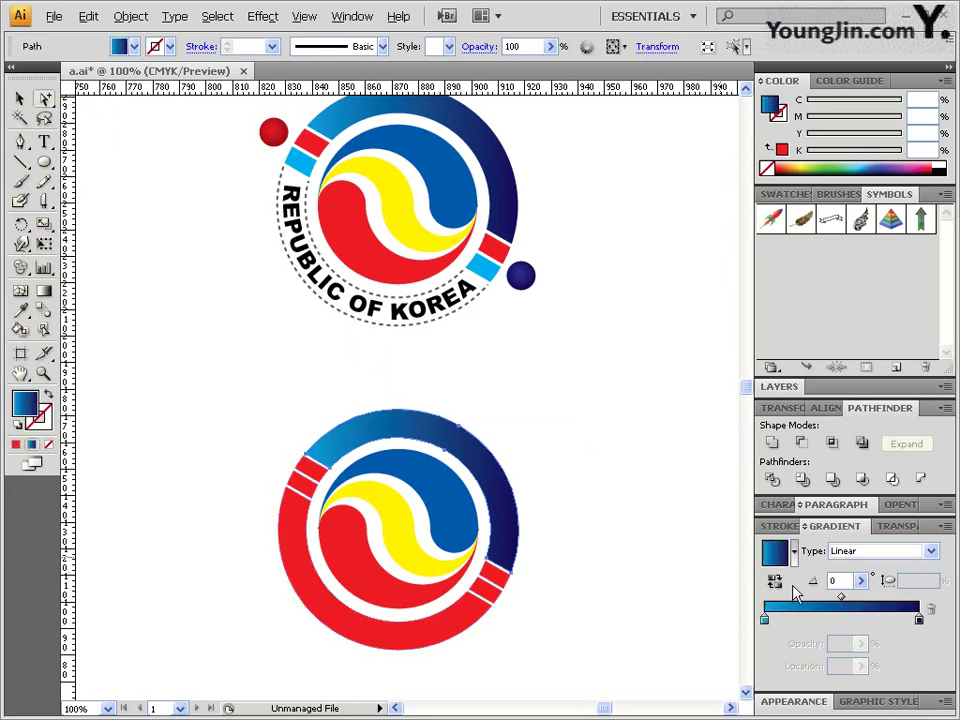
{"action": "left_click", "coordinate": [764, 621]}
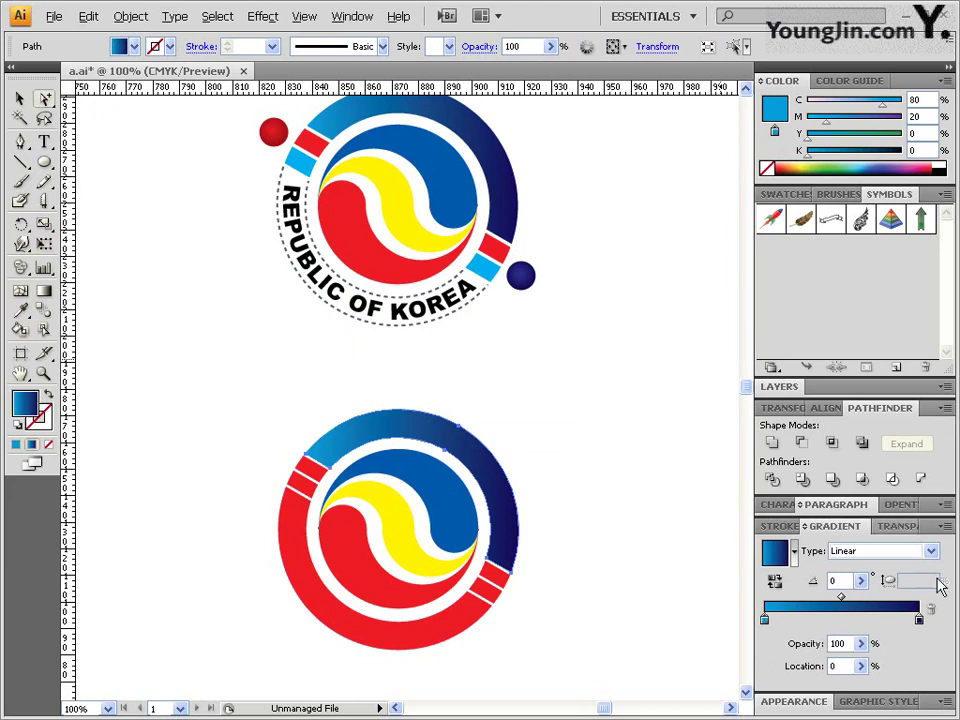
{"action": "left_click", "coordinate": [919, 620]}
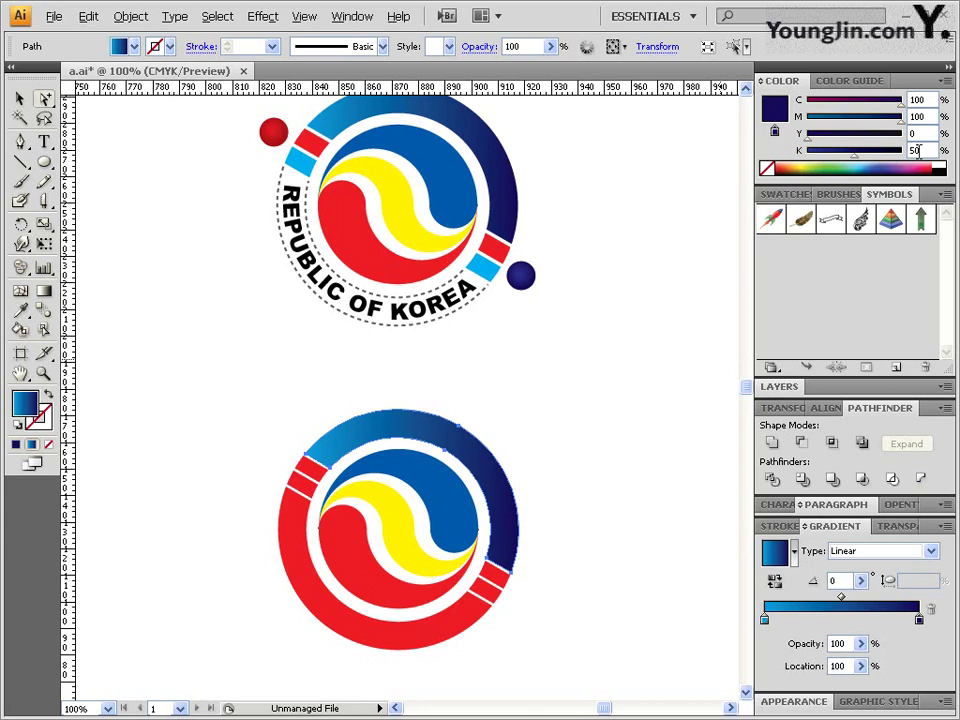
{"action": "left_click", "coordinate": [689, 372]}
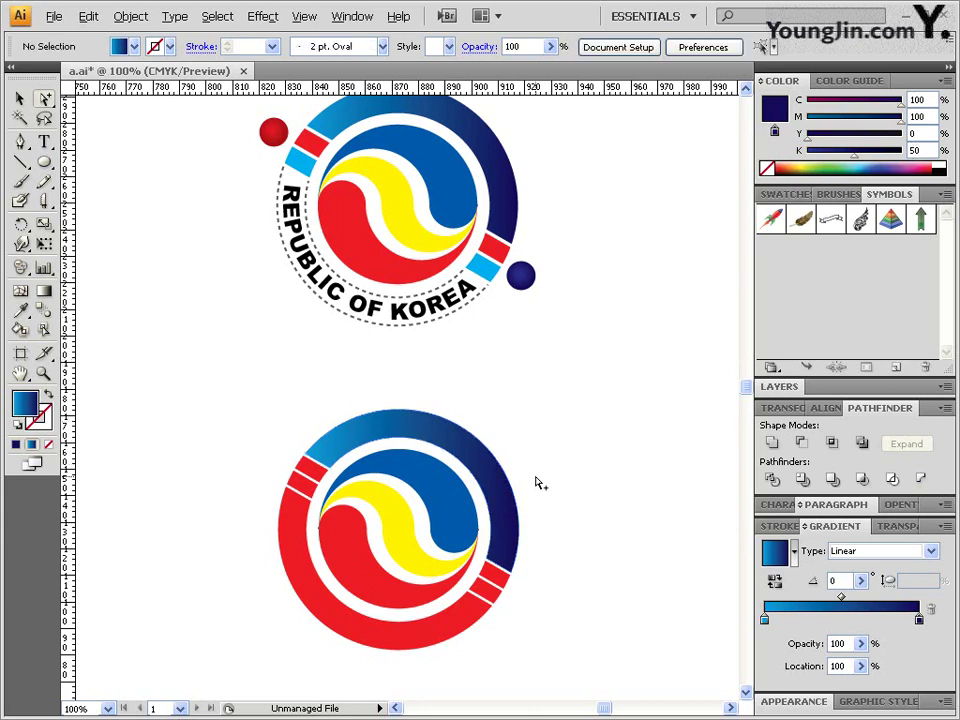
- Colour the lower of the two small segments on each side of the ring with the sample's cyan using the Eyedropper
{"action": "left_click", "coordinate": [427, 519]}
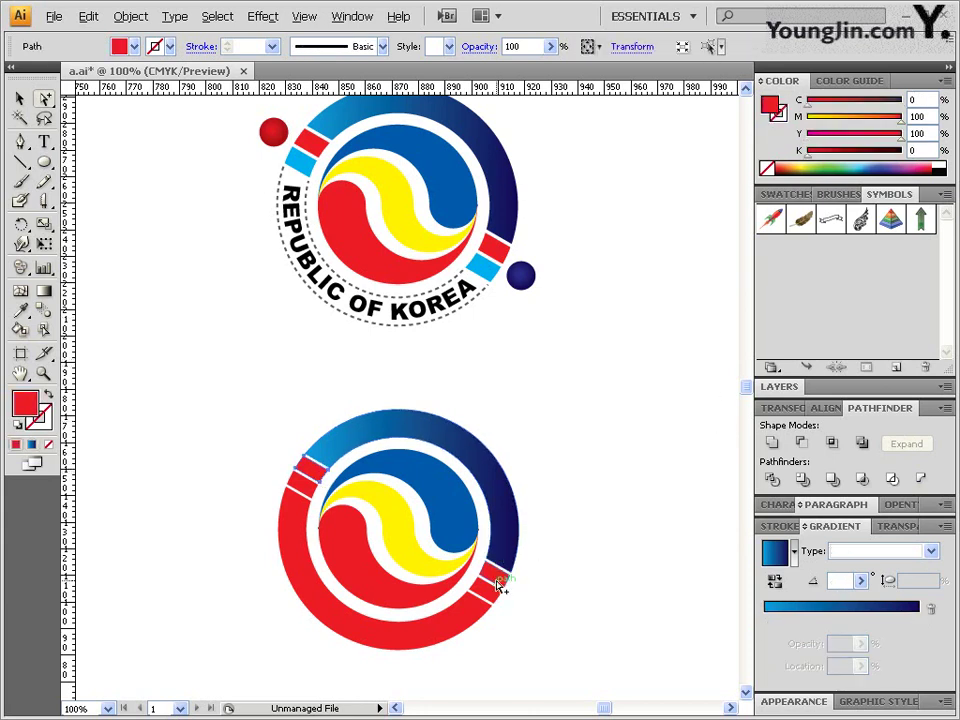
{"action": "left_click", "coordinate": [308, 495]}
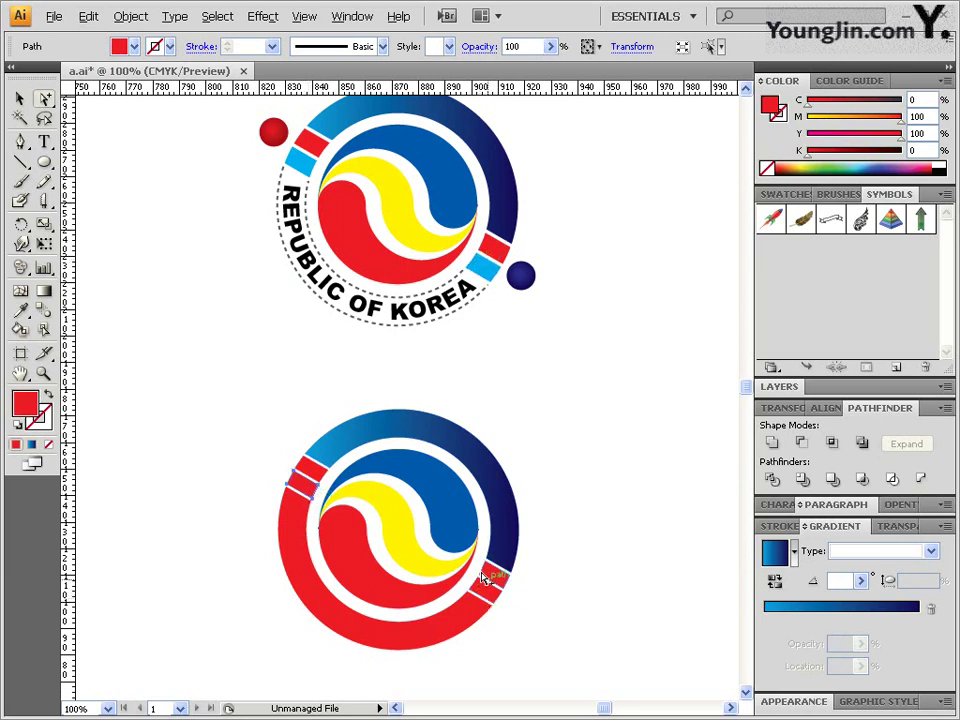
{"action": "left_click", "coordinate": [20, 310]}
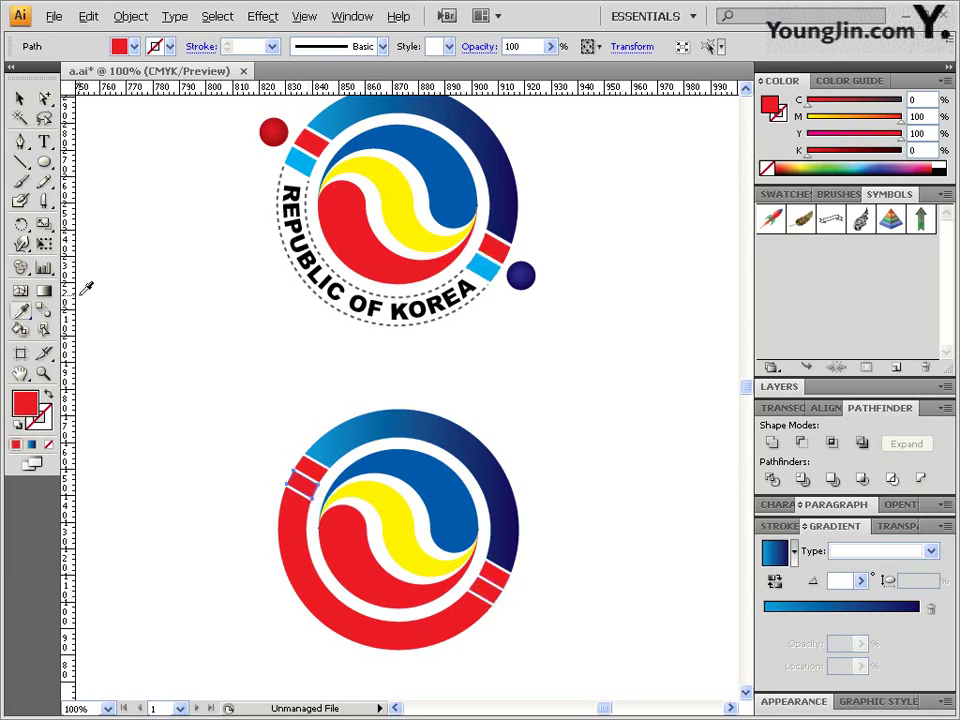
{"action": "left_click", "coordinate": [313, 163]}
{"action": "left_click", "coordinate": [311, 163]}
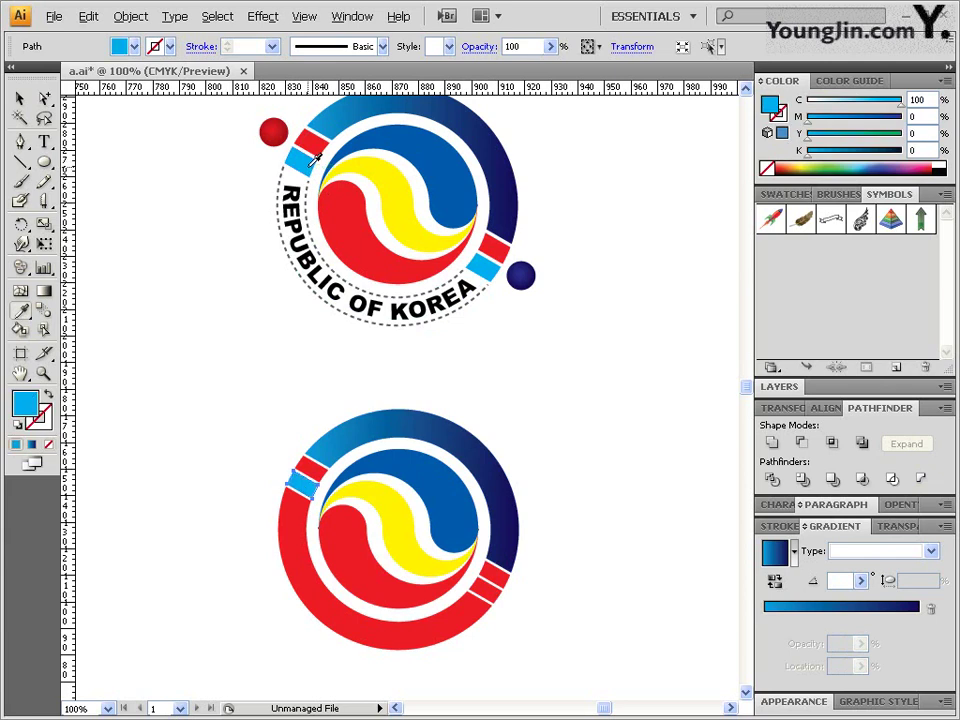
{"action": "left_click", "coordinate": [492, 596], "text": "ctrl"}
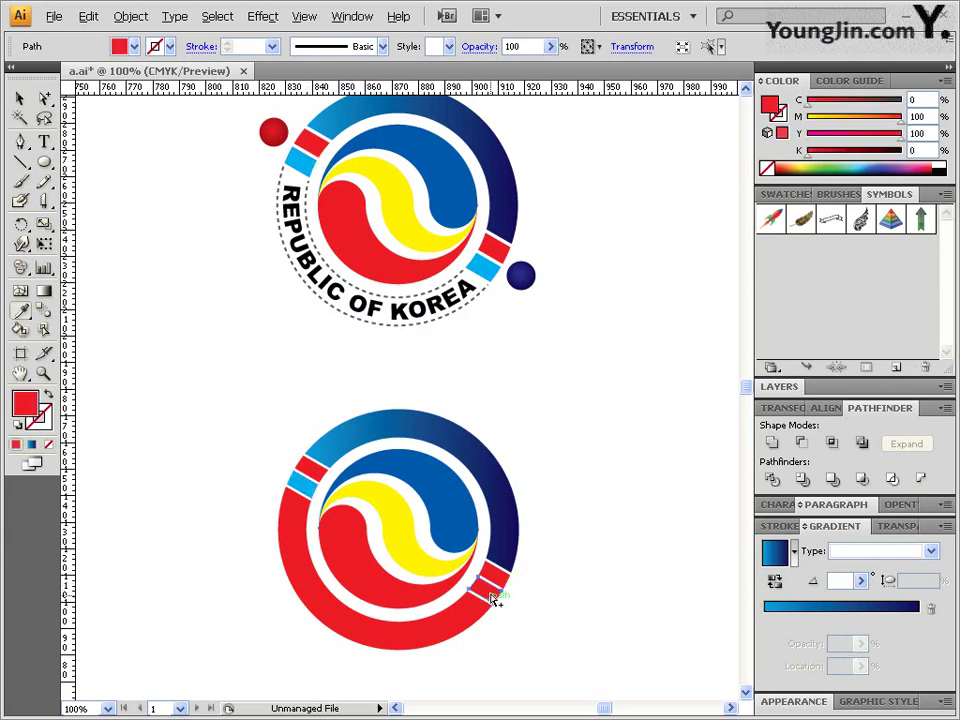
{"action": "left_click", "coordinate": [483, 266]}
- Remove the fill from the ring's large lower arc and give it a black 1 pt stroke
{"action": "left_click", "coordinate": [296, 527], "text": "ctrl"}
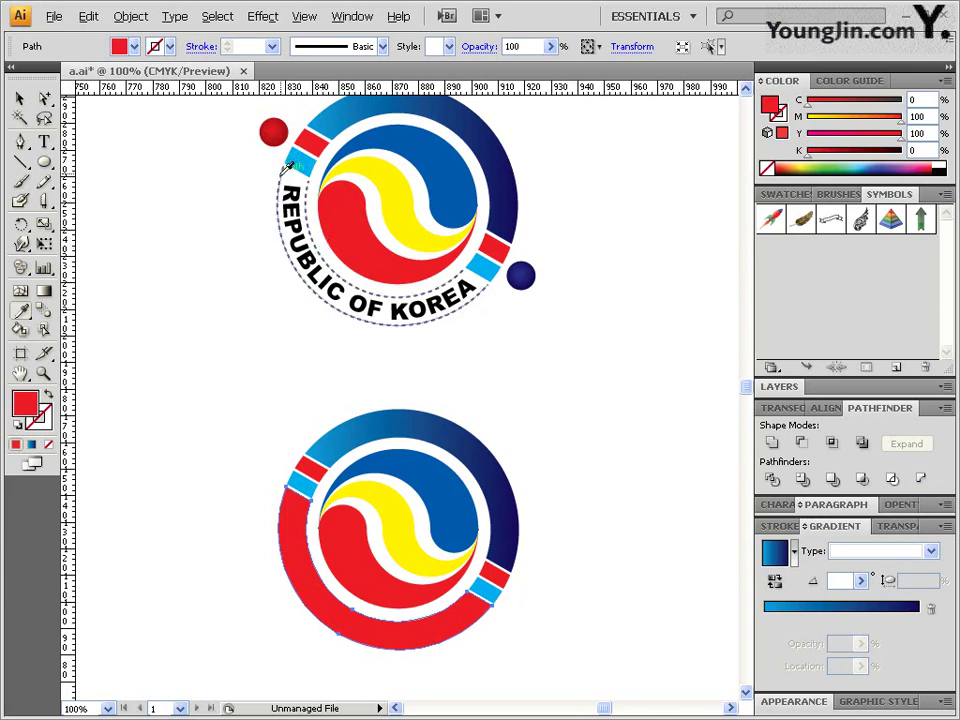
{"action": "left_click", "coordinate": [48, 442]}
{"action": "left_click", "coordinate": [47, 423]}
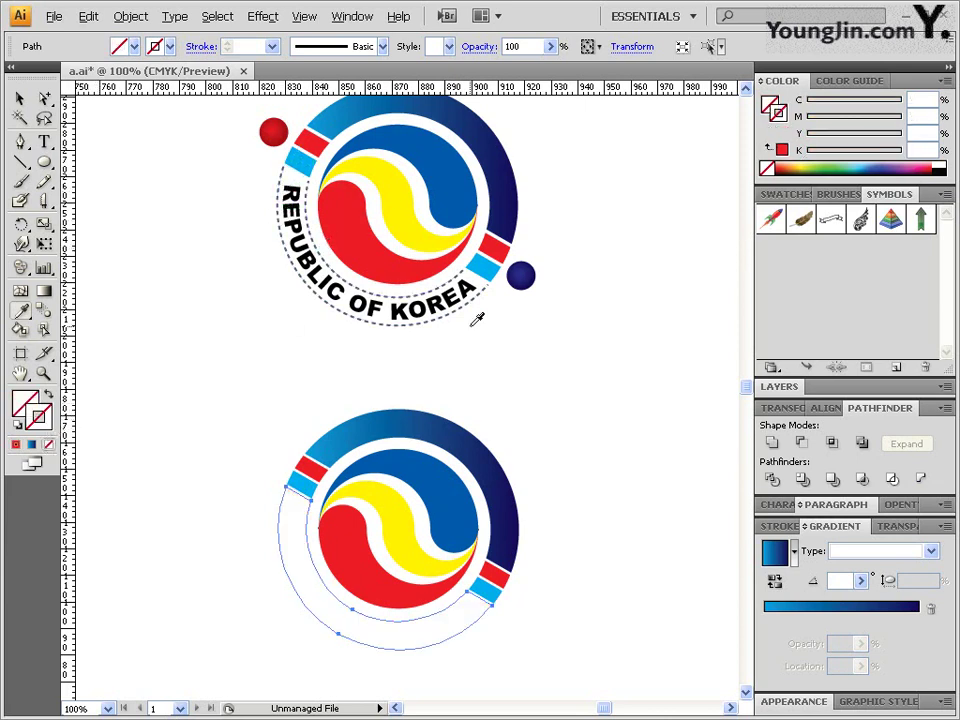
{"action": "left_click", "coordinate": [946, 159]}
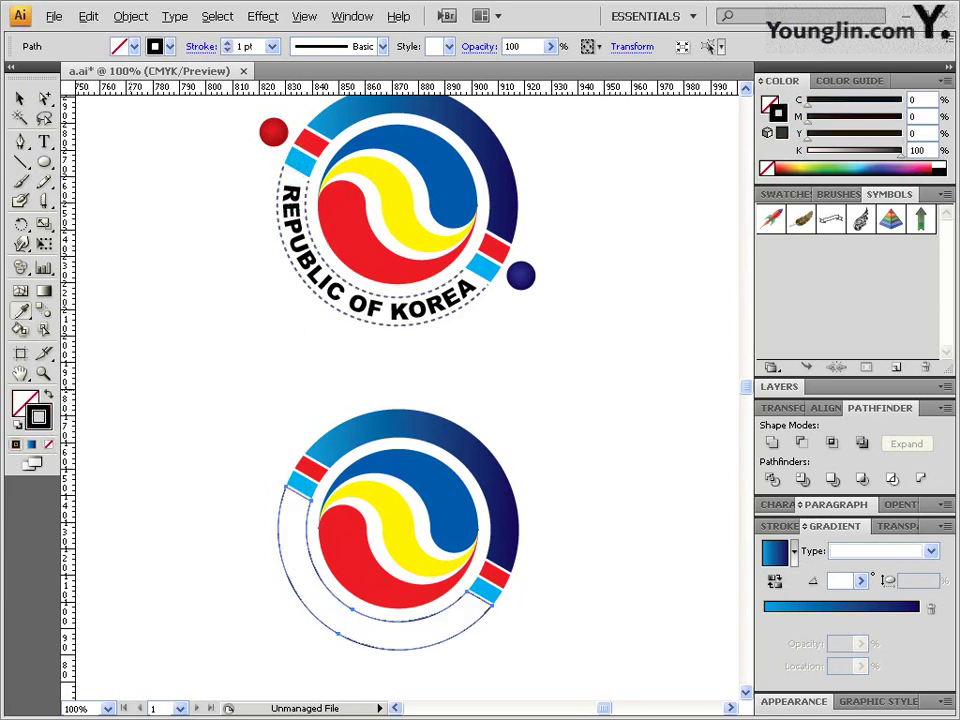
- Give the ring's lower arc an 80% black, 2 pt stroke with a 4 pt dashed line
{"action": "left_click", "coordinate": [932, 149]}
{"action": "key", "text": "Return"}
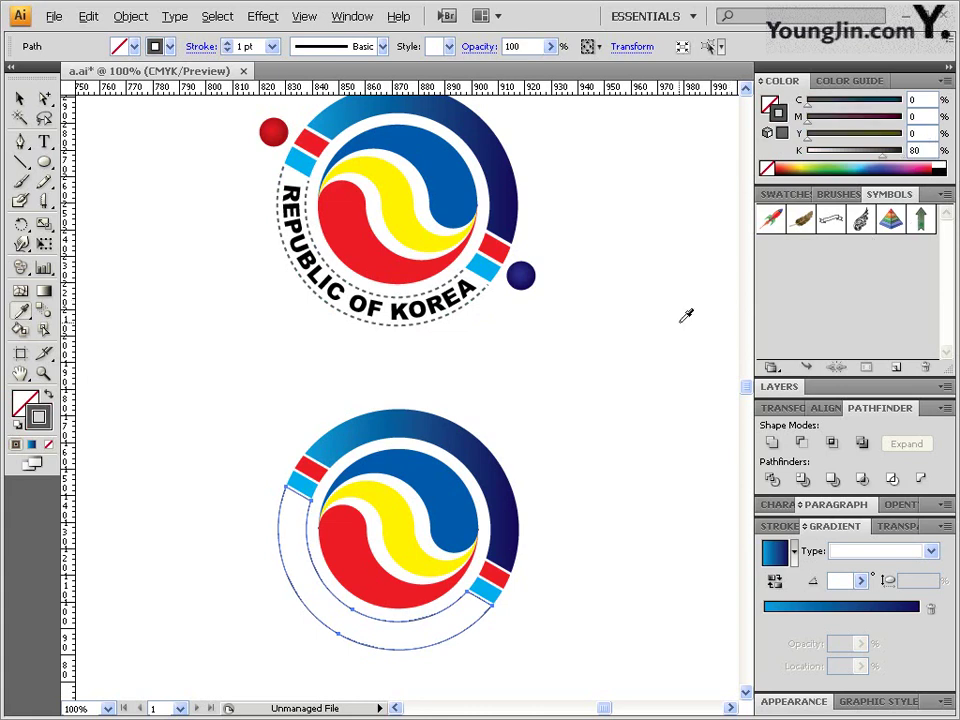
{"action": "left_click", "coordinate": [781, 527]}
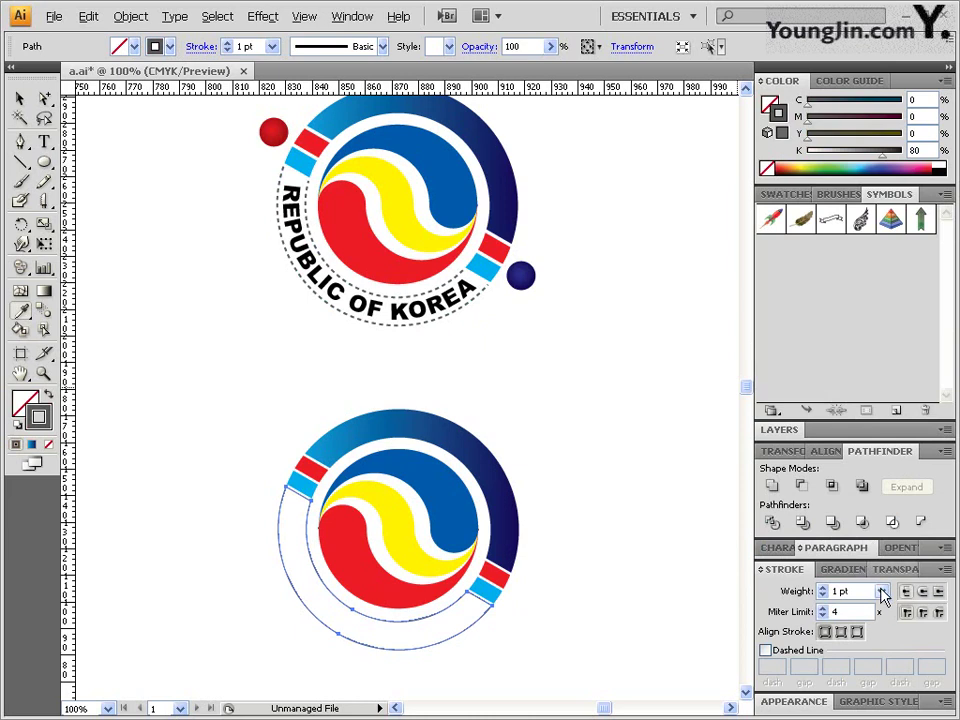
{"action": "left_click", "coordinate": [881, 591]}
{"action": "left_click", "coordinate": [864, 357]}
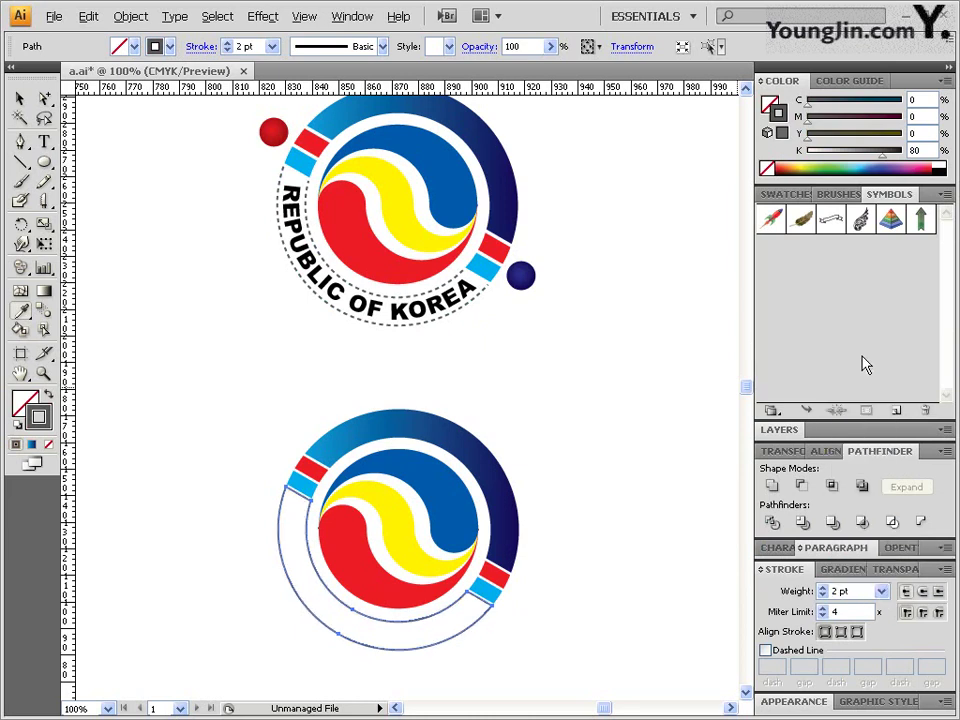
{"action": "left_click", "coordinate": [765, 650]}
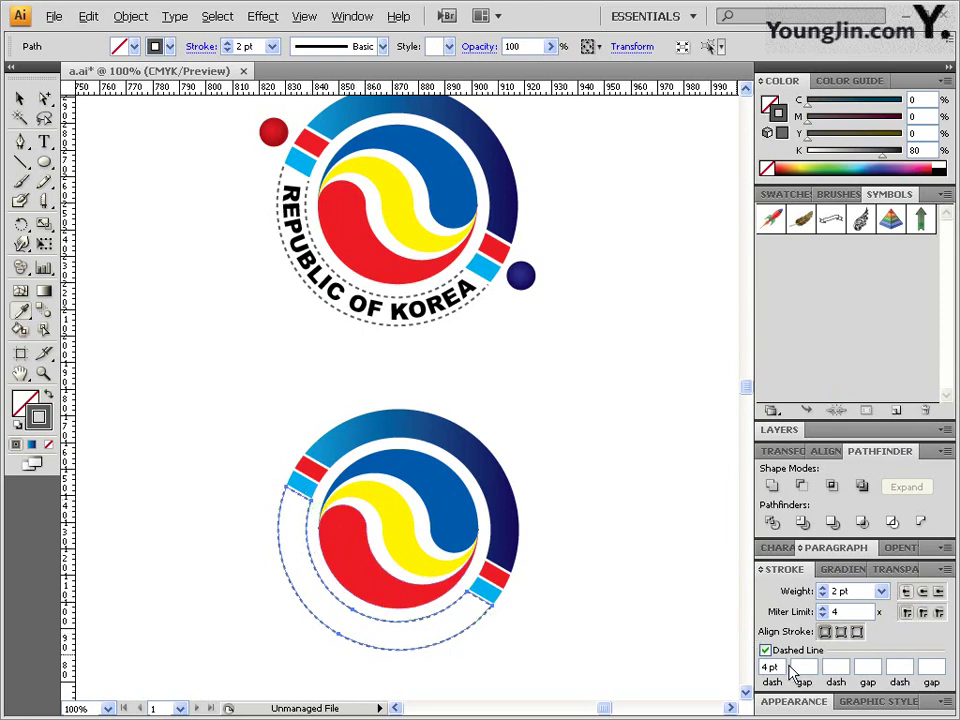
{"action": "left_click_drag", "start_coordinate": [44, 98], "coordinate": [78, 103]}
{"action": "left_click", "coordinate": [590, 610]}
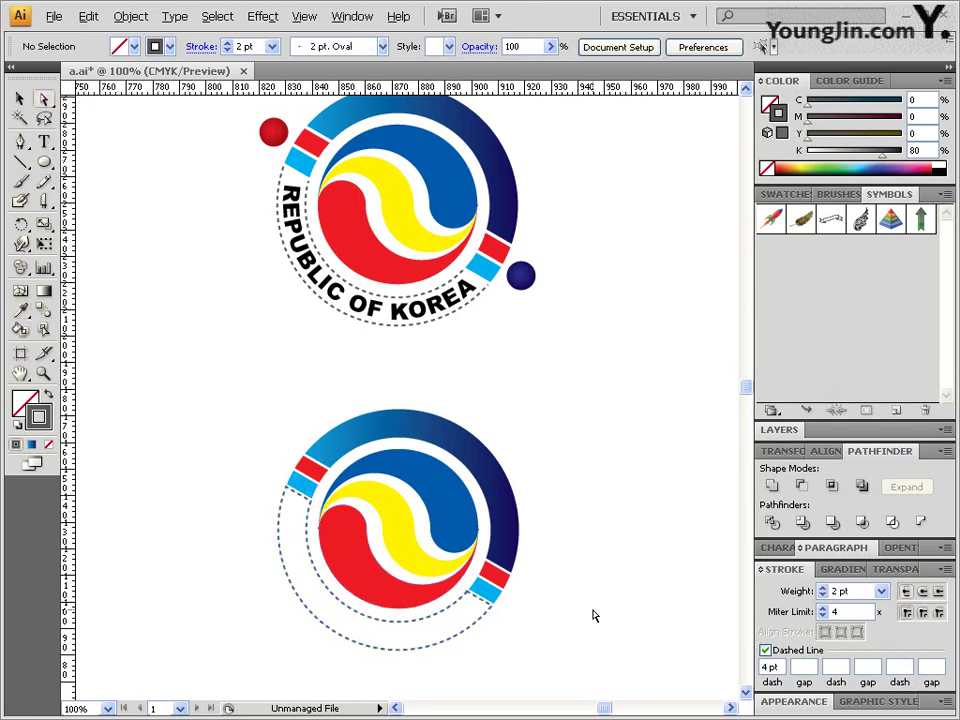
- Remove the short straight edges at both ends of the dashed lower arc, keeping its inner and outer curves
{"action": "left_click", "coordinate": [480, 604]}
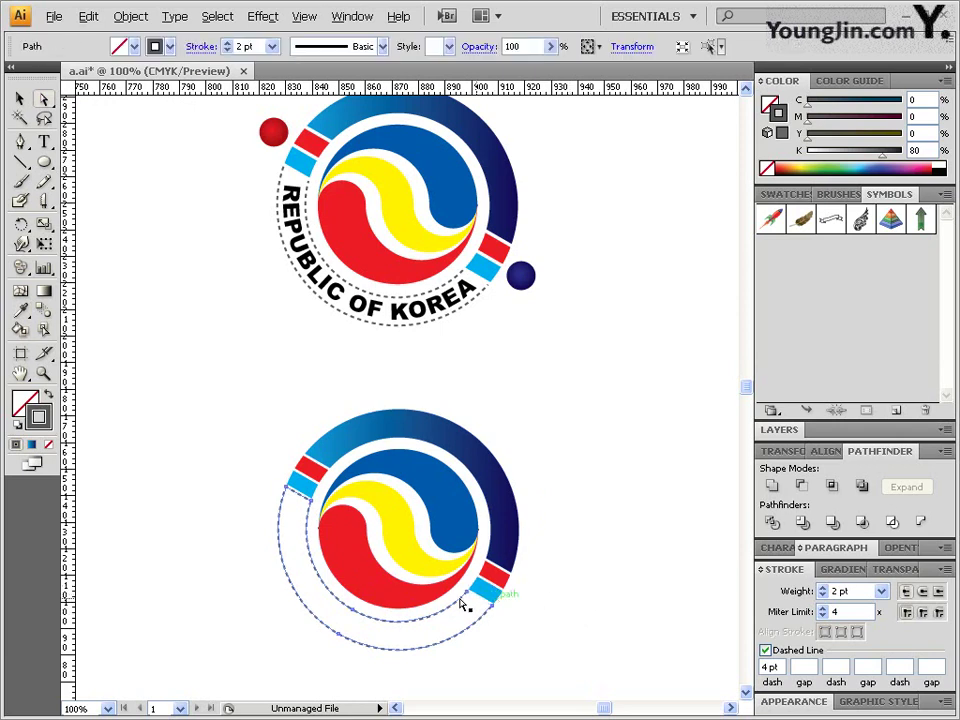
{"action": "key", "text": "ctrl+shift+a"}
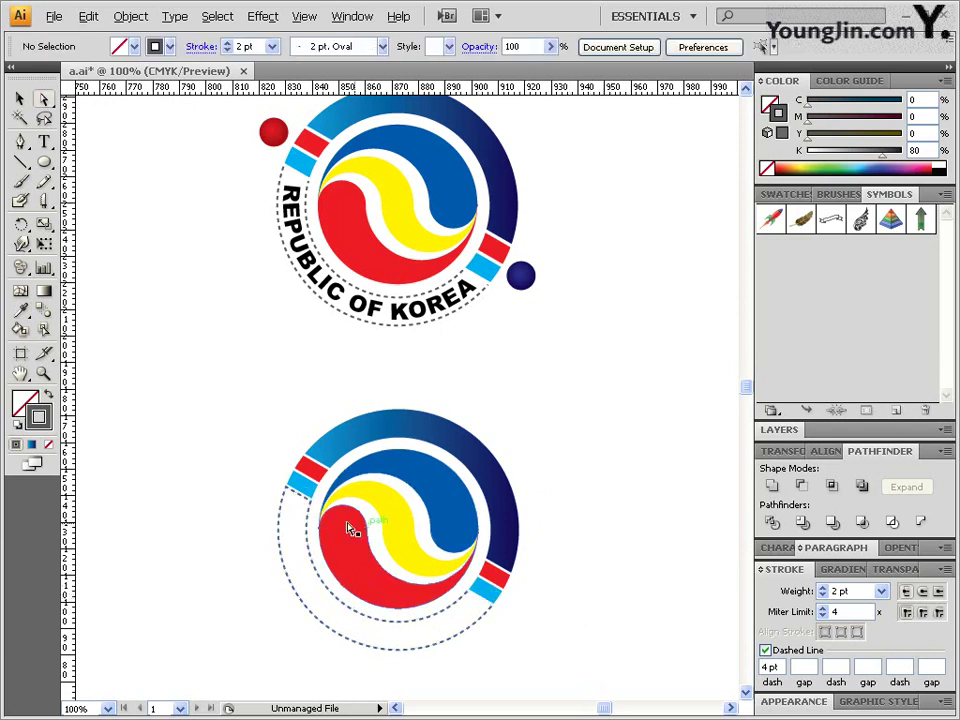
{"action": "left_click", "coordinate": [304, 497]}
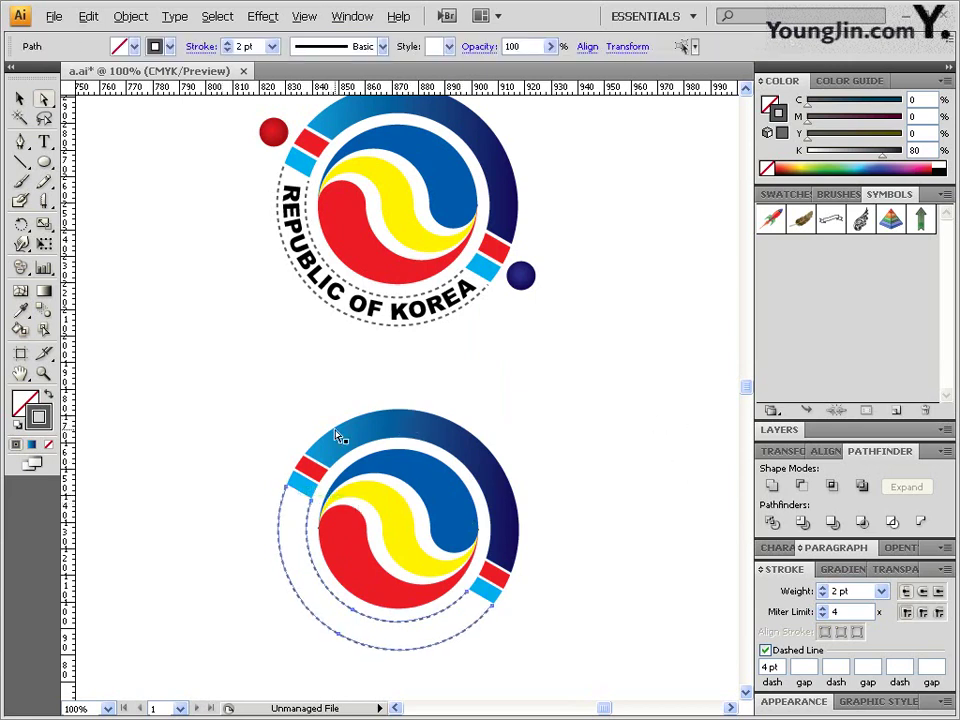
- Draw a circle centred on the emblem, slightly inside the outer dashed curve, and turn off its dashed line
{"action": "left_click", "coordinate": [44, 161]}
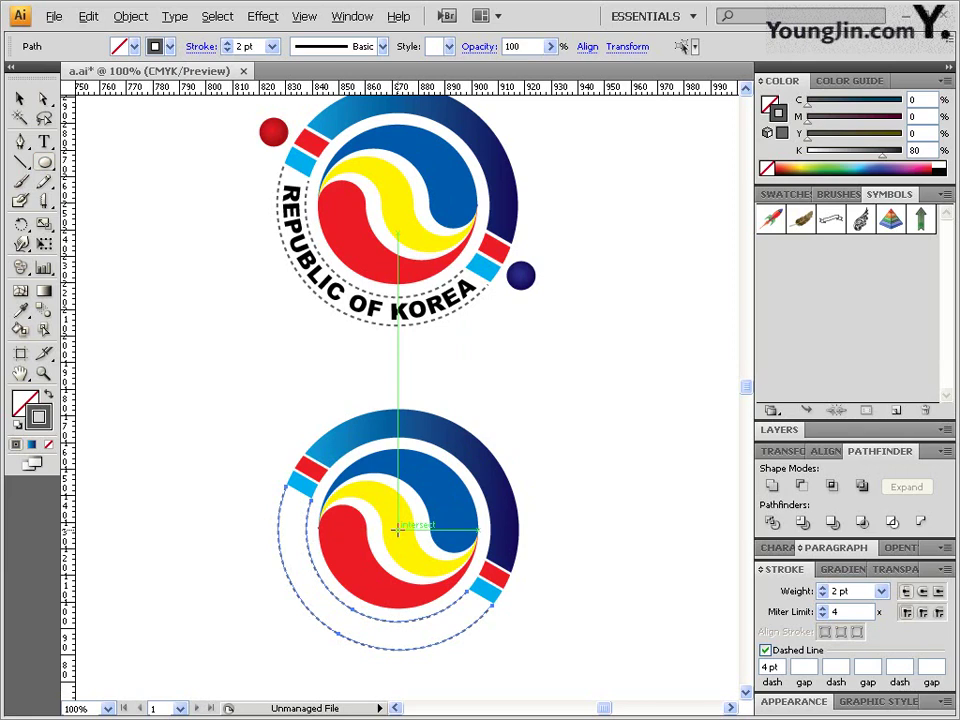
{"action": "left_click_drag", "start_coordinate": [398, 530], "coordinate": [513, 455]}
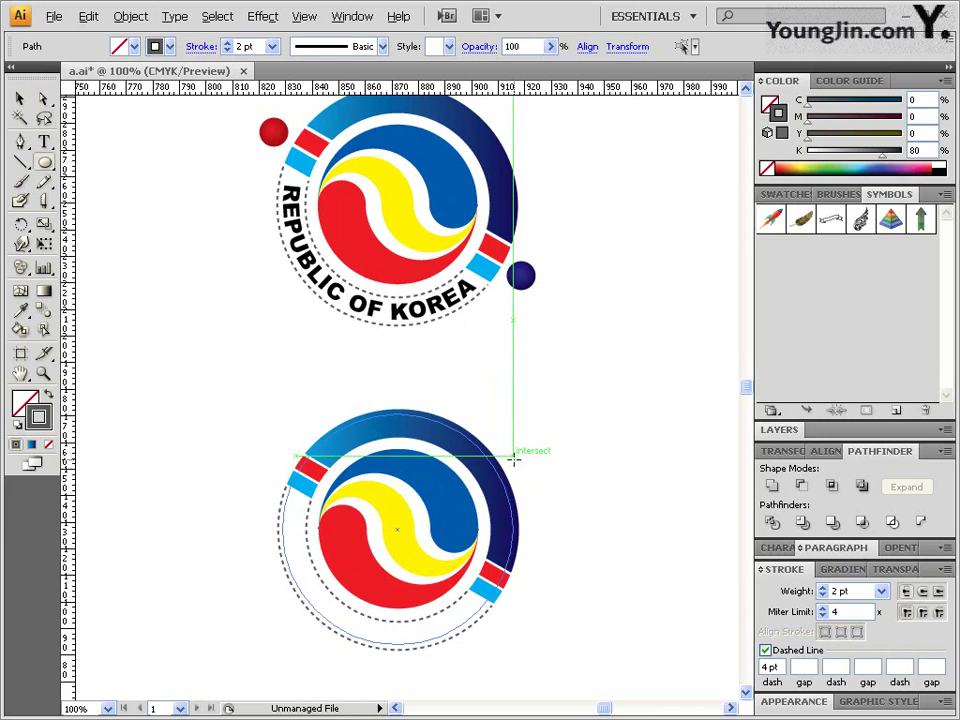
{"action": "left_click_drag", "start_coordinate": [513, 455], "coordinate": [513, 460]}
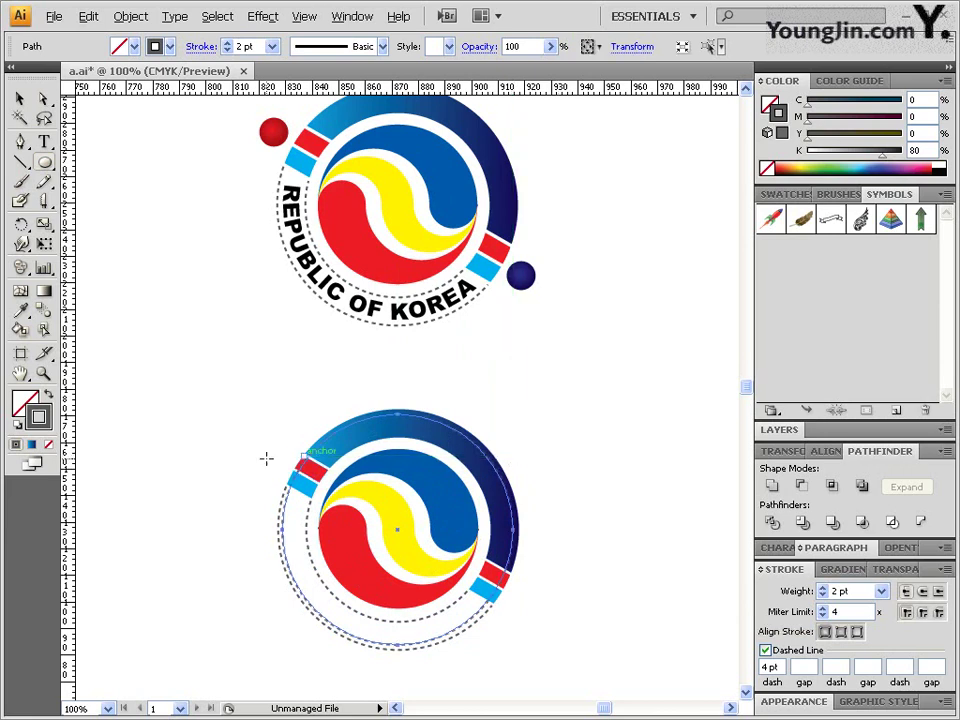
{"action": "left_click", "coordinate": [765, 650]}
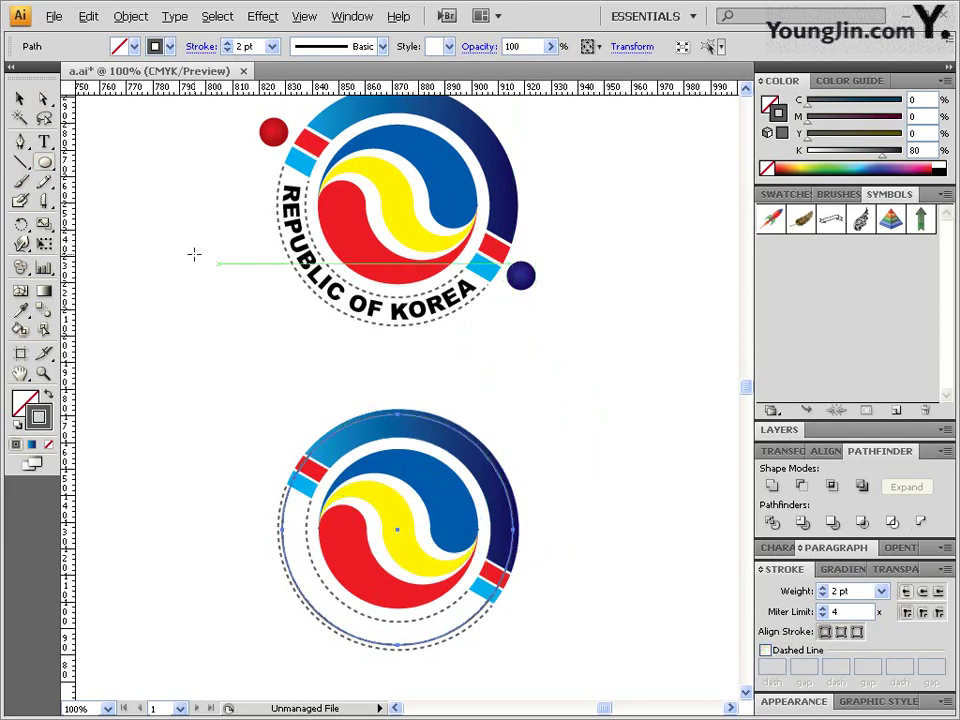
- Add the path text "REPUBLIC OF KOREA" to the new circle, starting near the lower cyan segment at the ring's western end
{"action": "left_click_drag", "start_coordinate": [46, 146], "coordinate": [157, 193]}
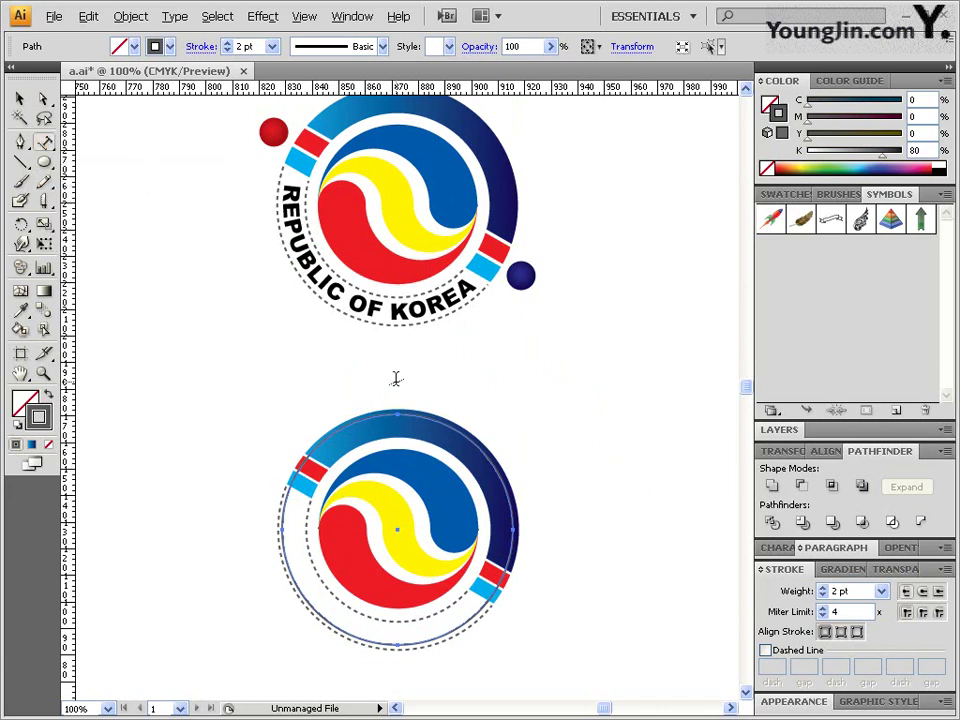
{"action": "left_click", "coordinate": [284, 499]}
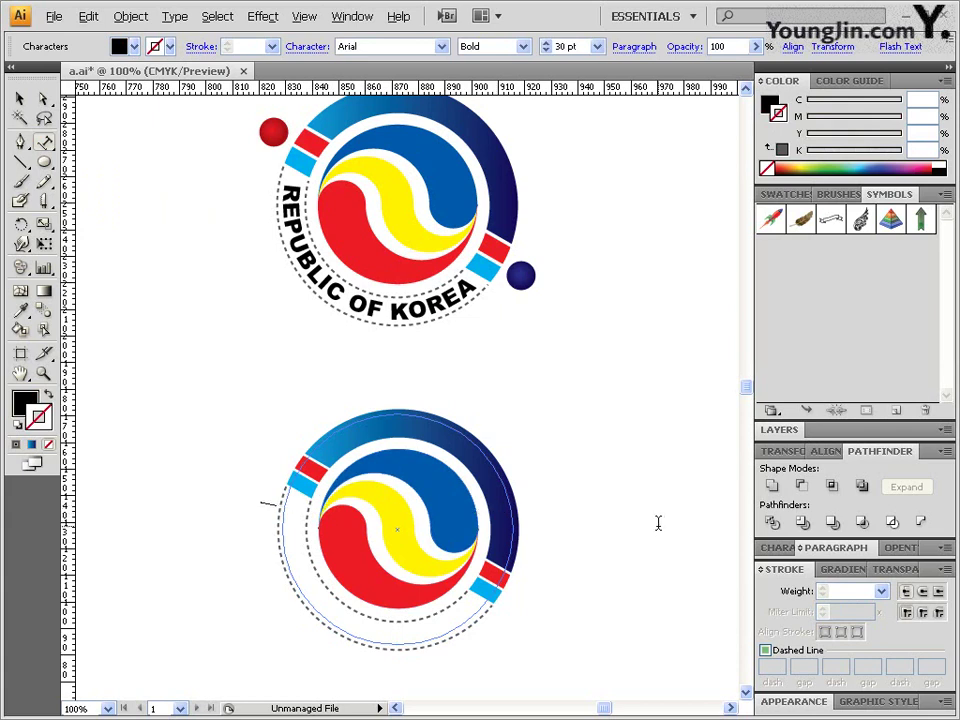
{"action": "type", "text": "REPUBLIC OF KOREA"}
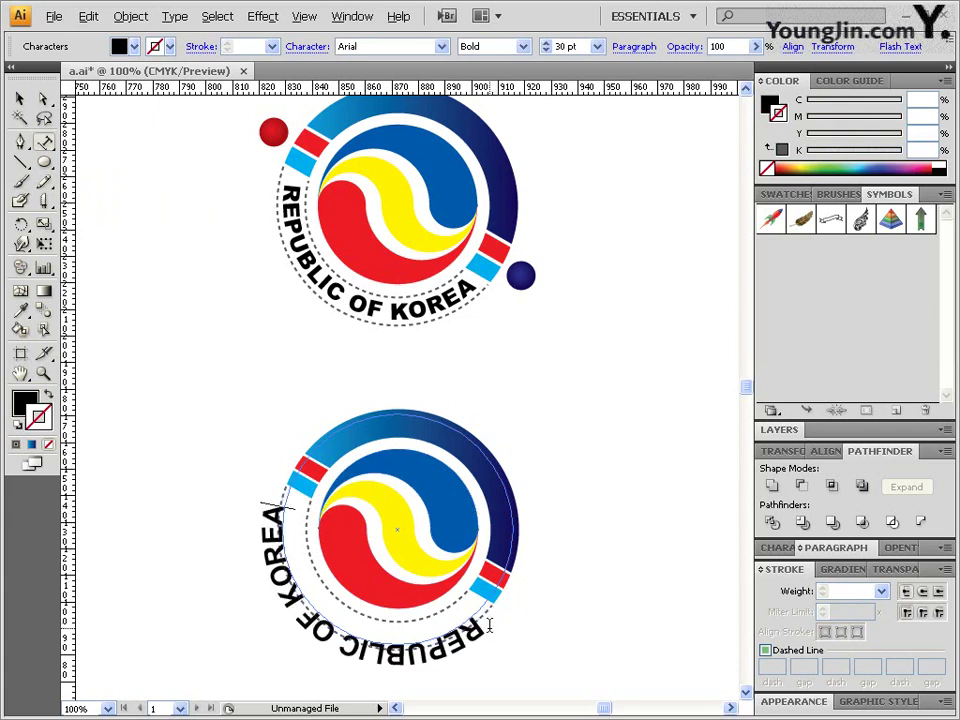
- Select the whole "REPUBLIC OF KOREA" path text and align it left
{"action": "left_click_drag", "start_coordinate": [270, 503], "coordinate": [500, 630]}
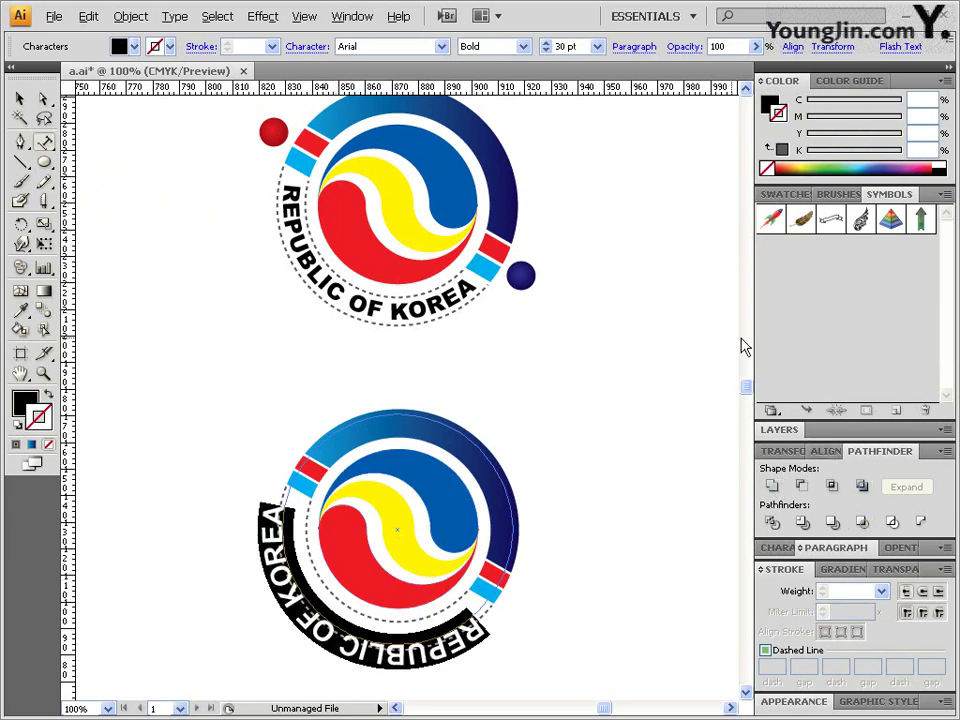
{"action": "left_click", "coordinate": [634, 47]}
{"action": "left_click", "coordinate": [466, 68]}
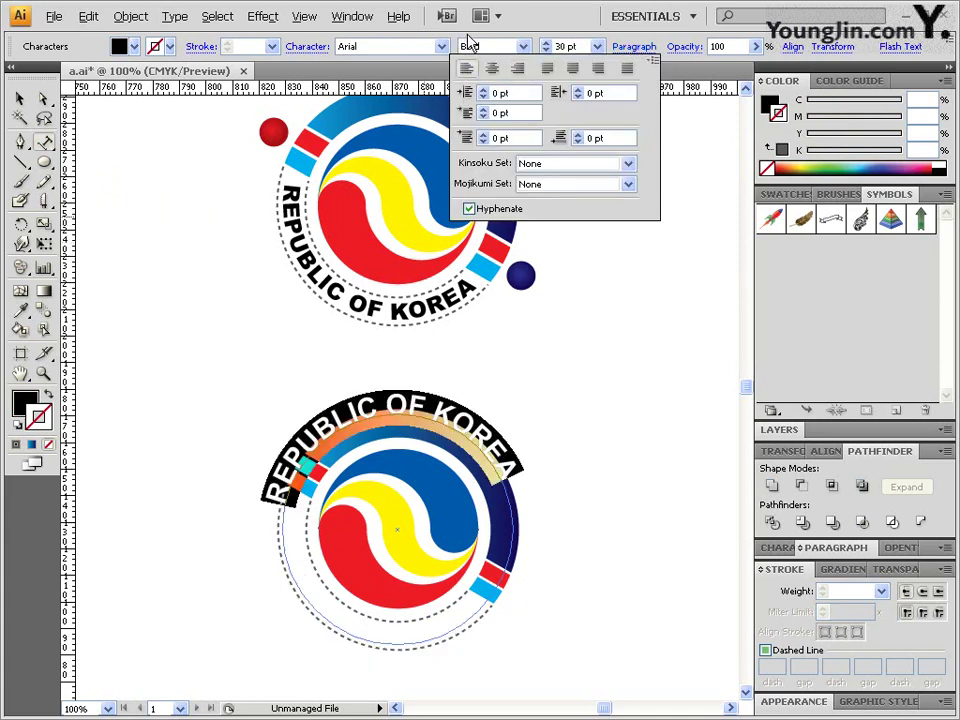
- Set the path text to 24 pt in the Arial Black font
{"action": "left_click", "coordinate": [572, 45]}
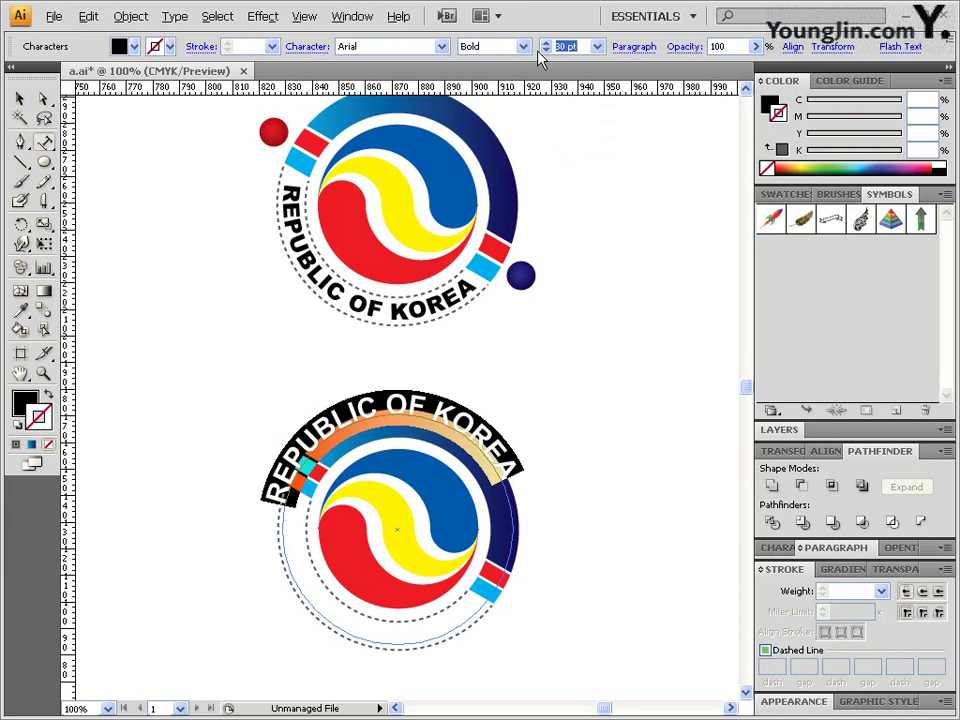
{"action": "type", "text": "24"}
{"action": "key", "text": "Return"}
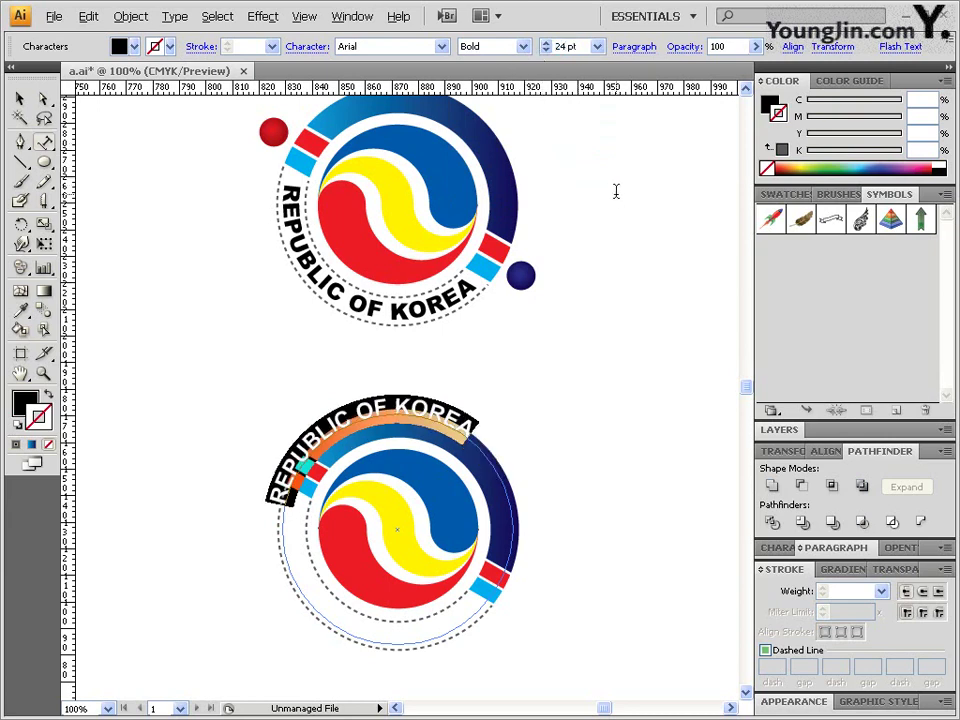
{"action": "left_click", "coordinate": [524, 47]}
{"action": "left_click", "coordinate": [466, 62]}
{"action": "left_click", "coordinate": [442, 50]}
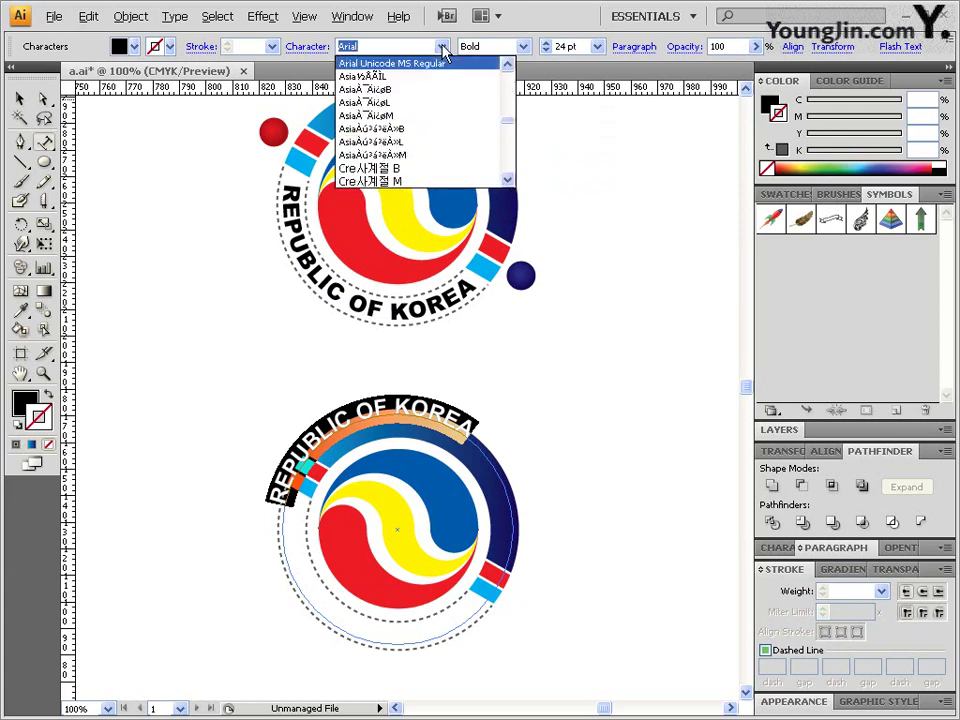
{"action": "left_click", "coordinate": [470, 126]}
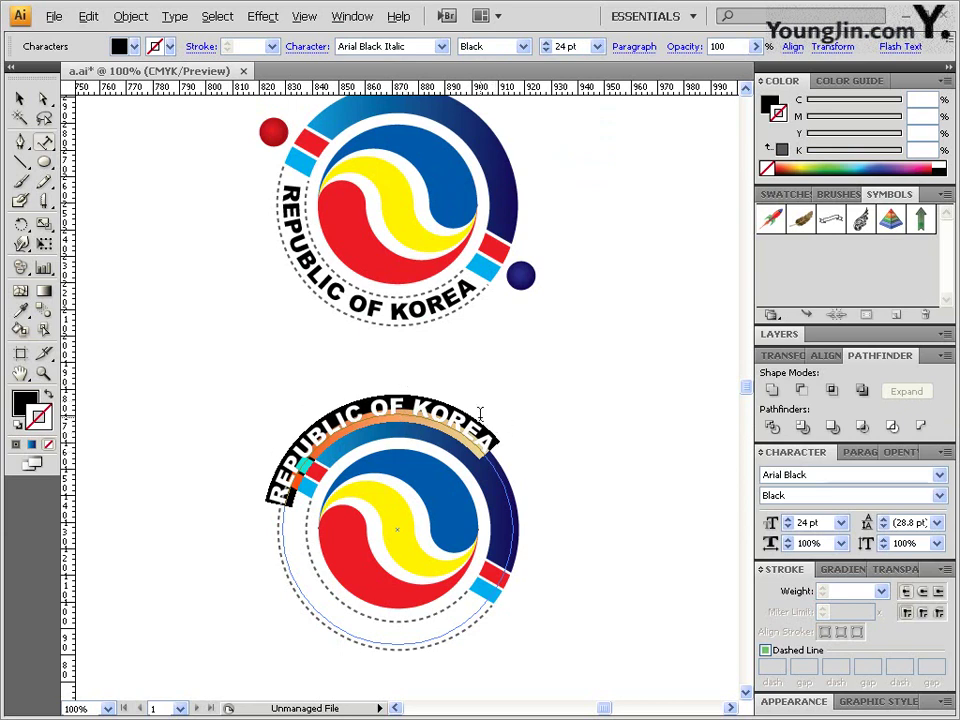
- Flip the path text to the inside of its circle so it runs between the two dashed curves, starting below the cyan segment
{"action": "left_click_drag", "start_coordinate": [44, 98], "coordinate": [100, 99]}
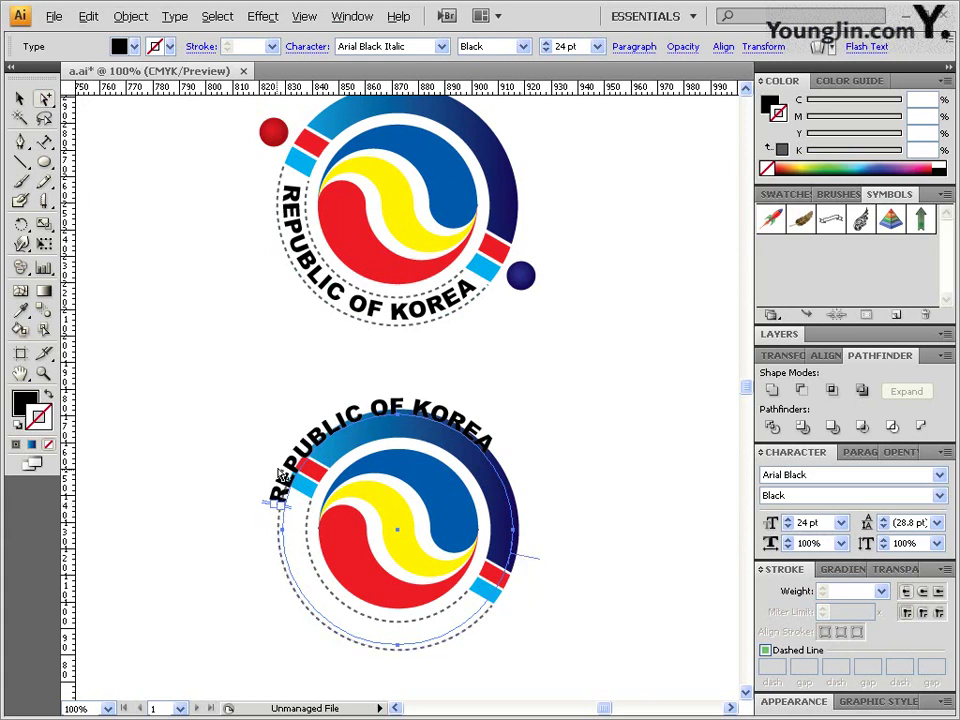
{"action": "left_click", "coordinate": [512, 567]}
{"action": "left_click_drag", "start_coordinate": [537, 565], "coordinate": [626, 553]}
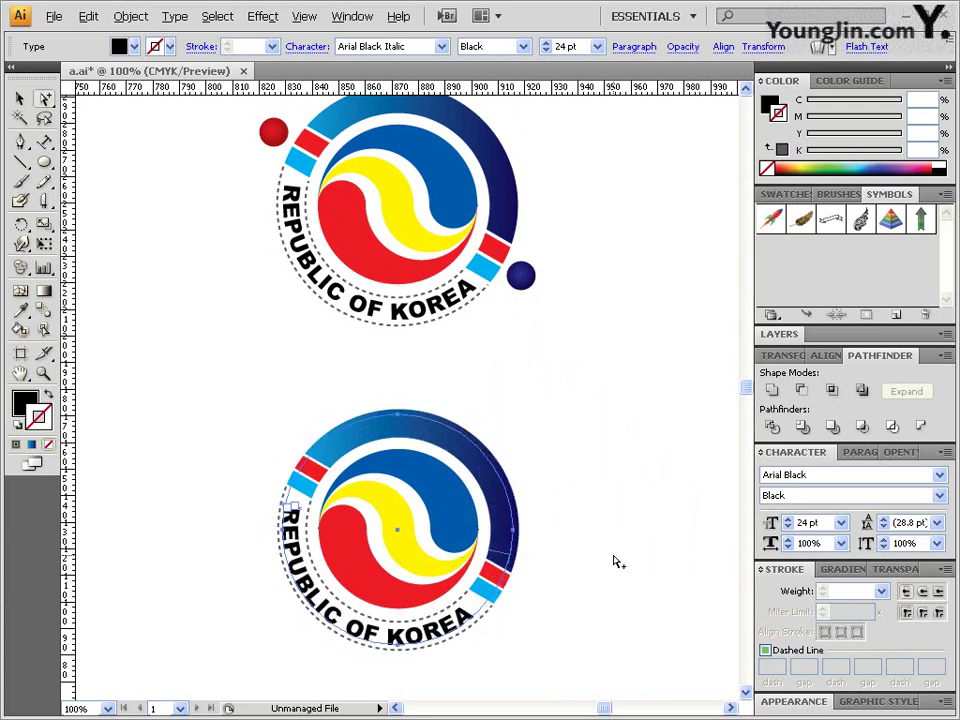
{"action": "left_click", "coordinate": [604, 594]}
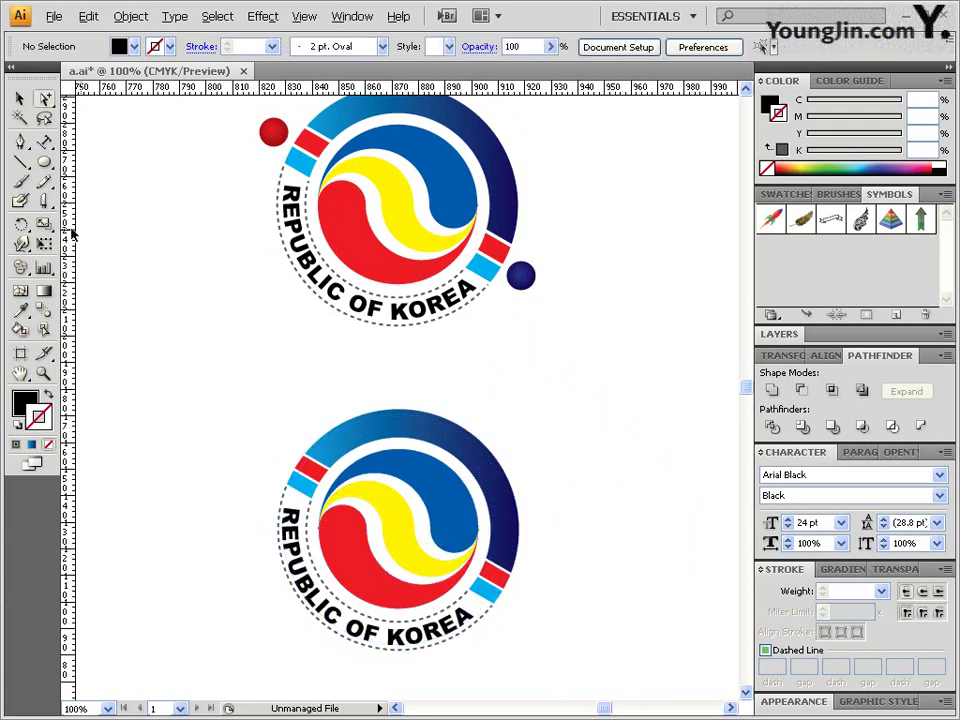
- Draw a small circle beside the ring's upper red segment and apply the sample ball's red gradient to it with the Eyedropper
{"action": "left_click", "coordinate": [44, 162]}
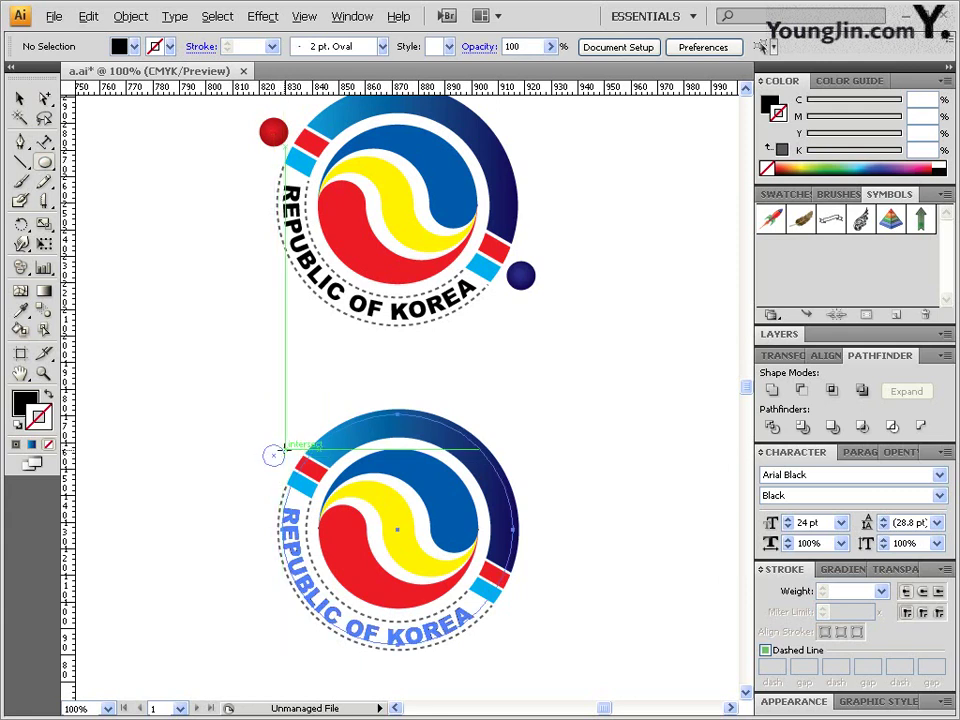
{"action": "left_click_drag", "start_coordinate": [273, 455], "coordinate": [286, 467]}
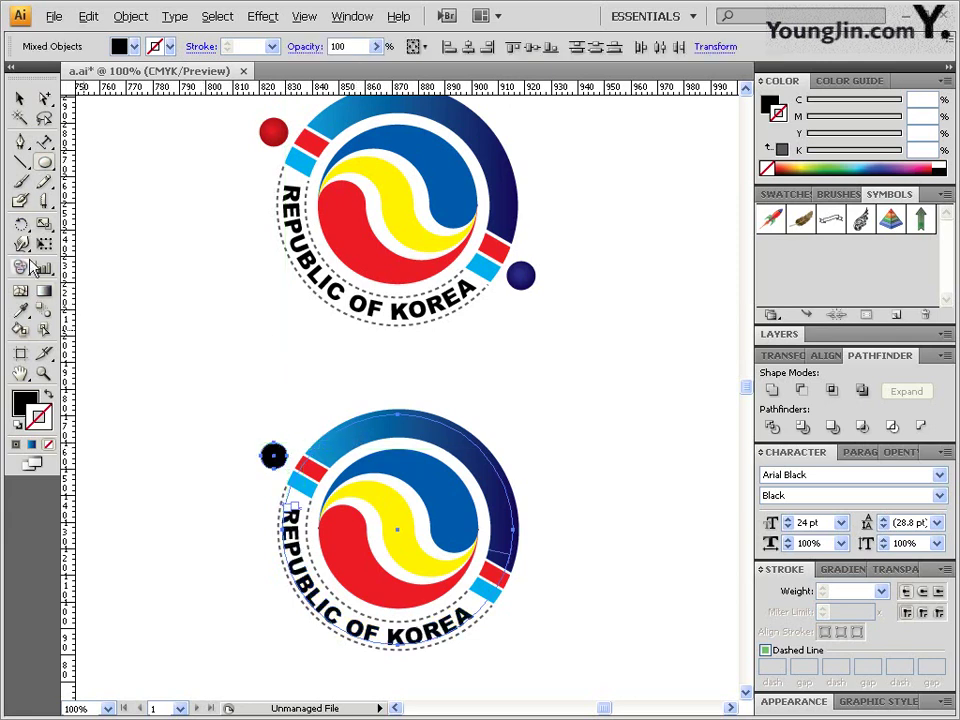
{"action": "left_click", "coordinate": [21, 311]}
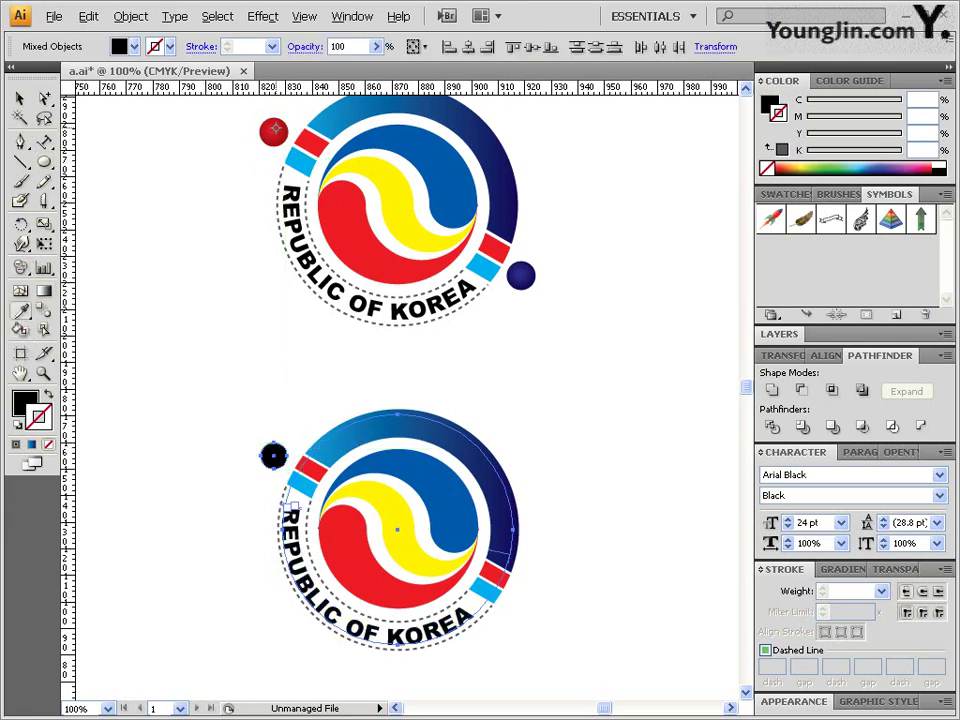
{"action": "left_click", "coordinate": [273, 132]}
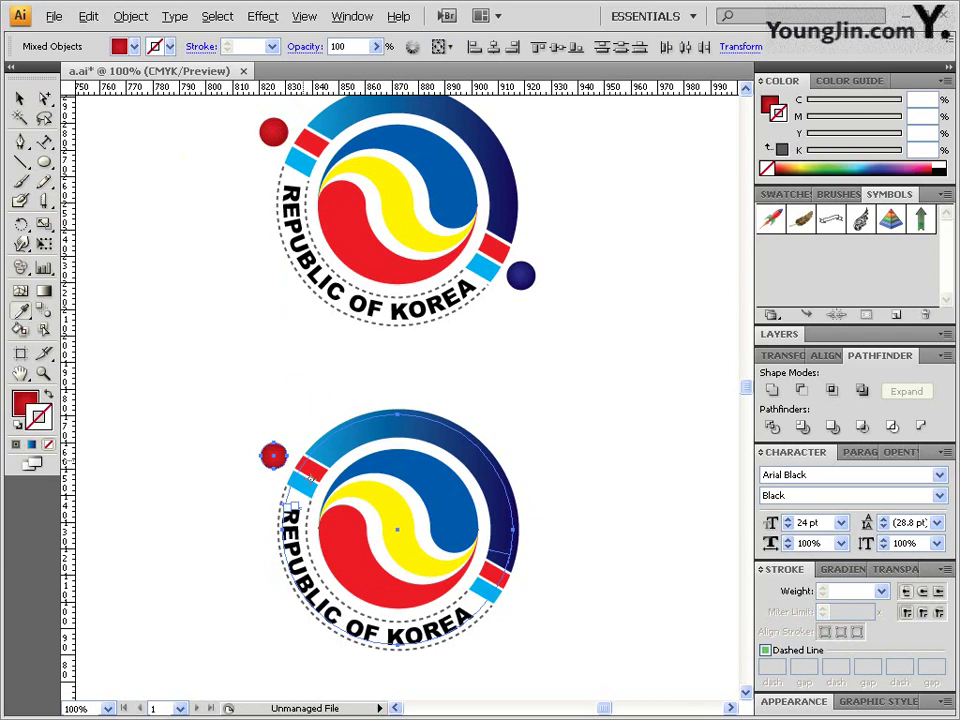
- Examine the CMYK values of the start and end colour stops in the small circle's red radial gradient
{"action": "left_click", "coordinate": [850, 569]}
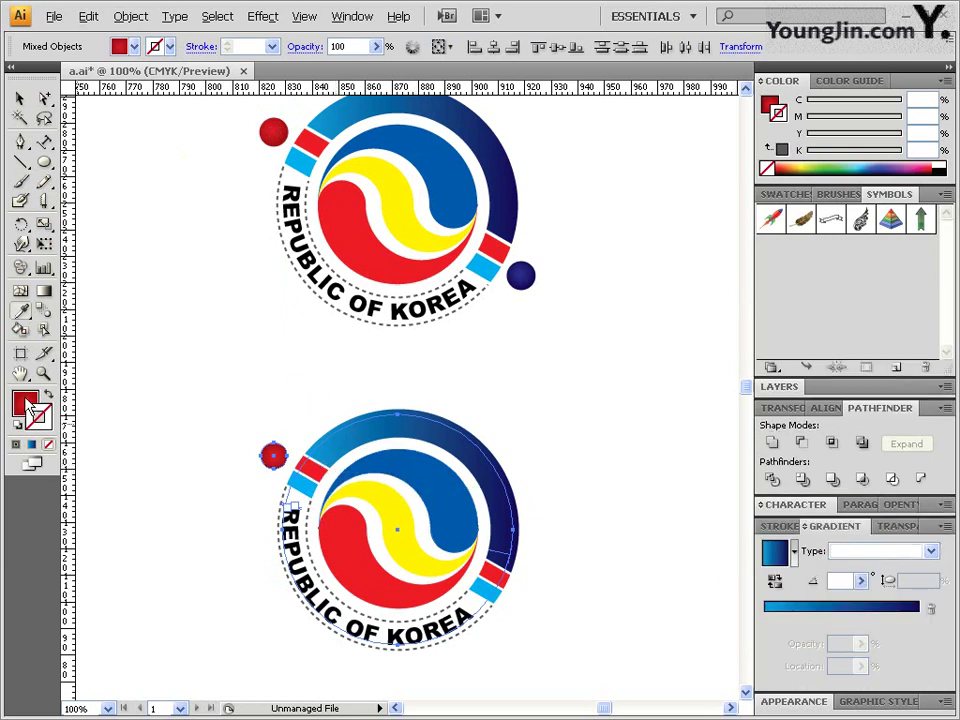
{"action": "left_click", "coordinate": [775, 553]}
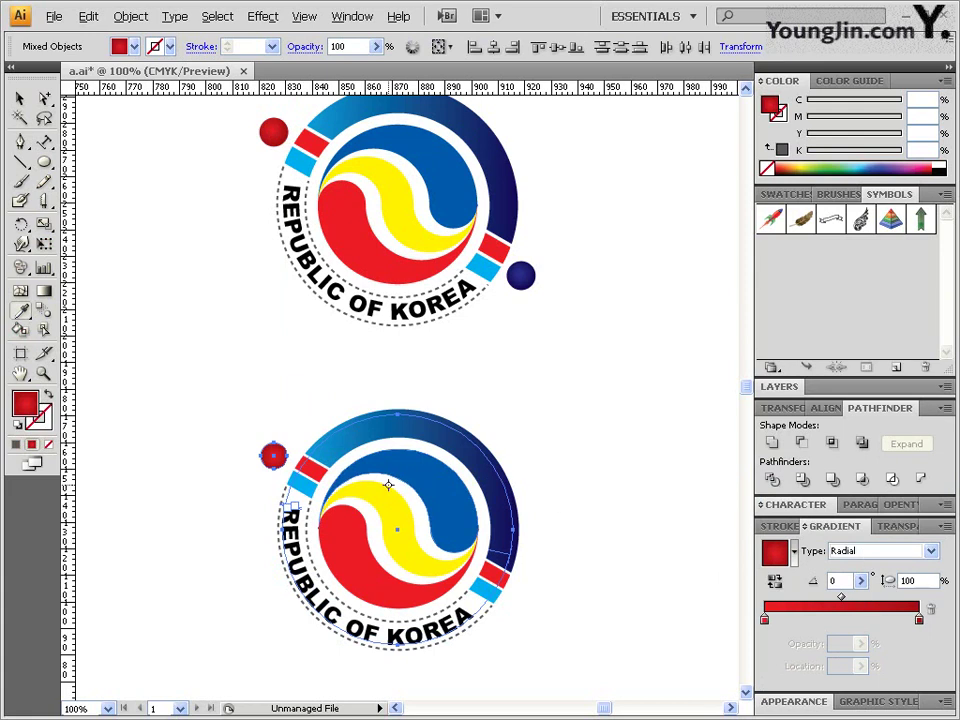
{"action": "left_click", "coordinate": [765, 620]}
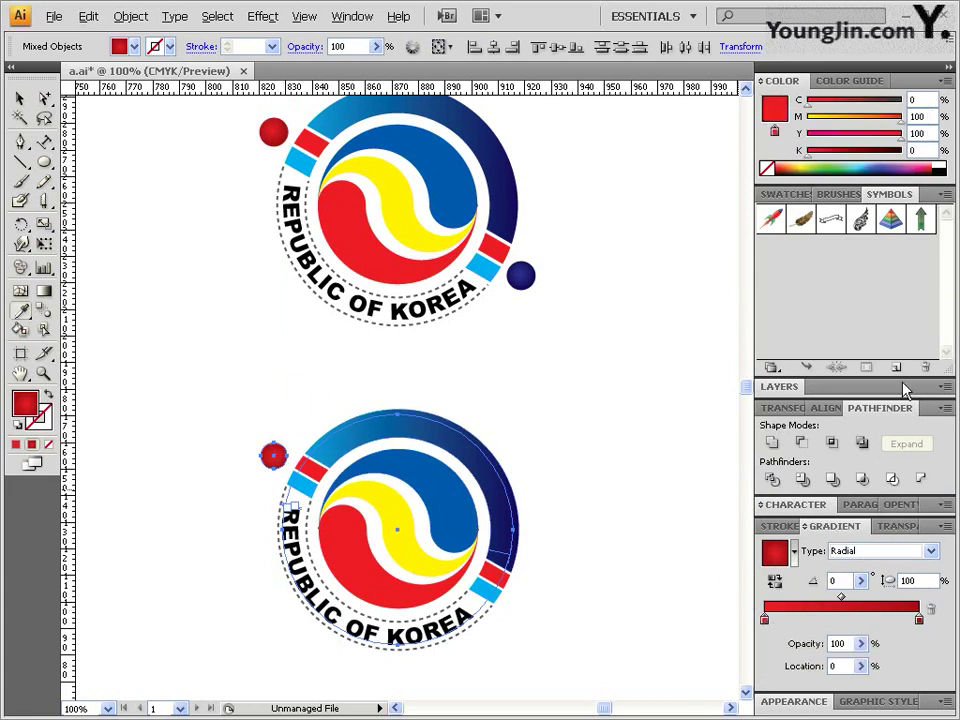
{"action": "left_click", "coordinate": [919, 620]}
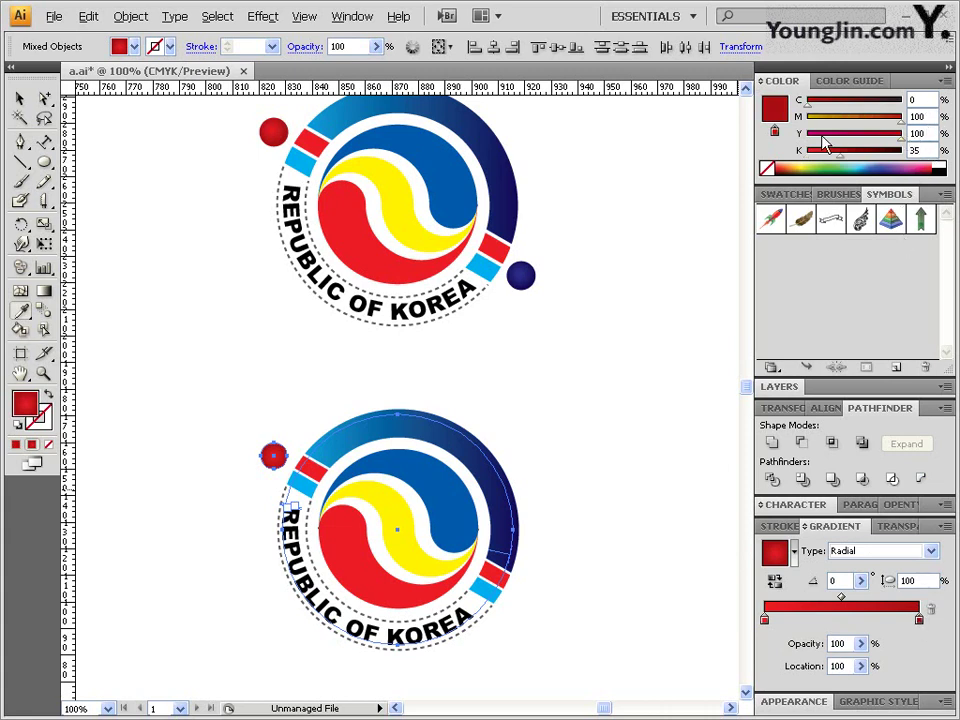
- Copy only the red circle to the opposite end of the ring and apply the sample ball's navy gradient with the Eyedropper
{"action": "left_click", "coordinate": [44, 98]}
{"action": "left_click", "coordinate": [293, 425]}
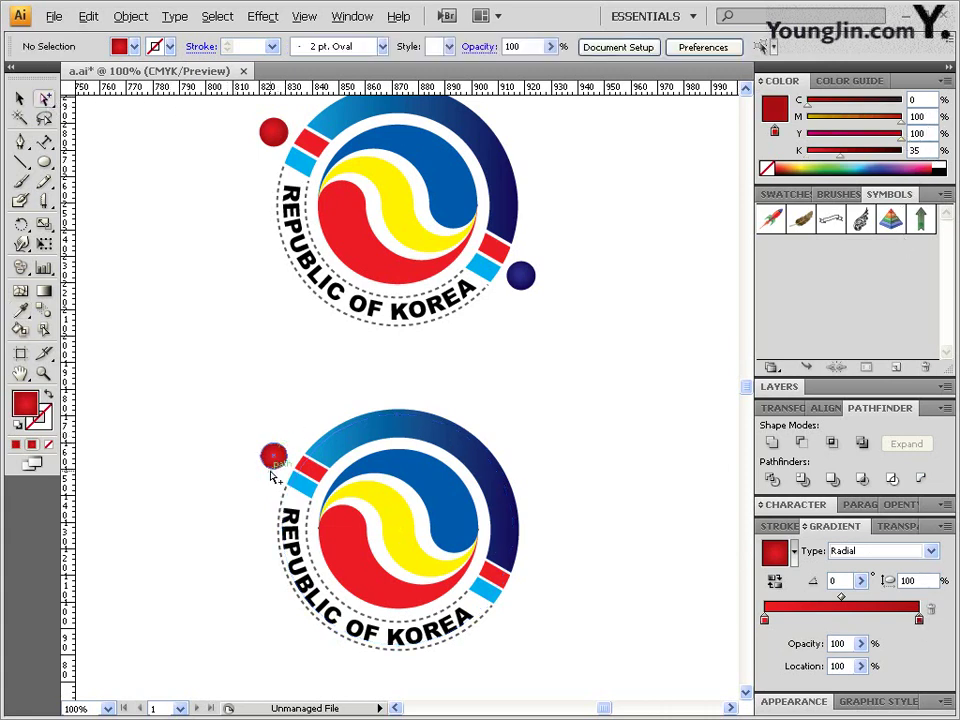
{"action": "left_click", "coordinate": [273, 455]}
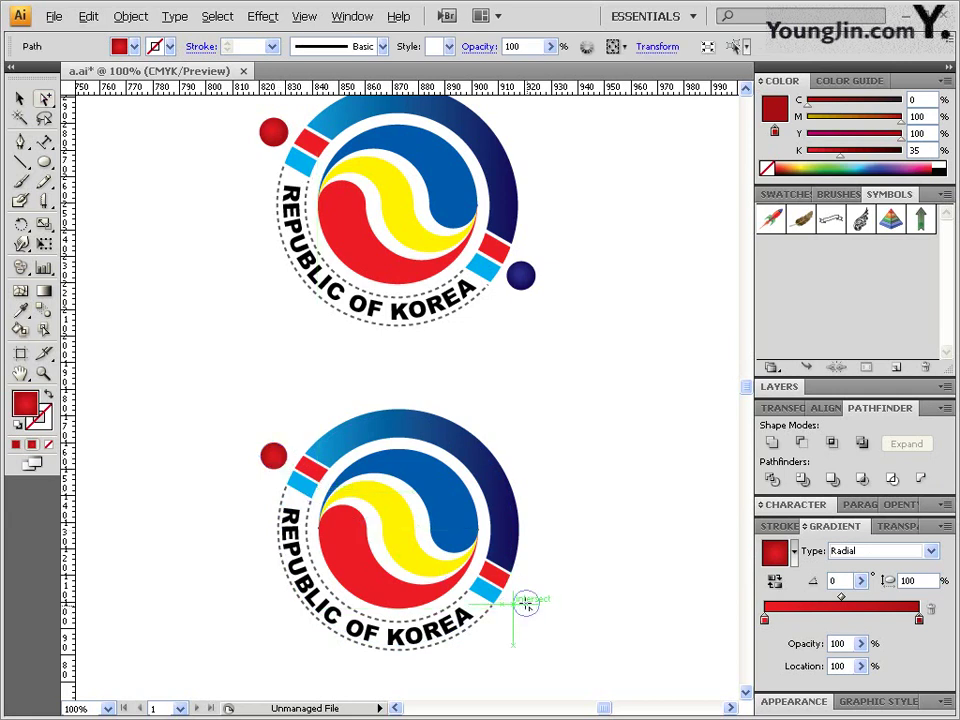
{"action": "left_click_drag", "start_coordinate": [528, 600], "coordinate": [526, 602]}
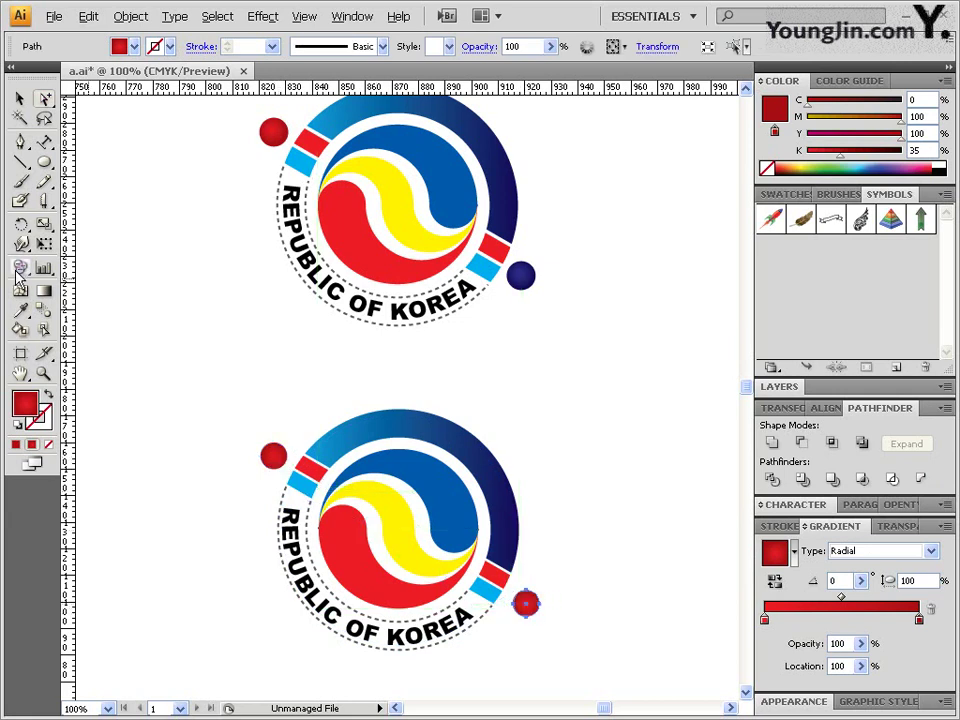
{"action": "left_click", "coordinate": [522, 275]}
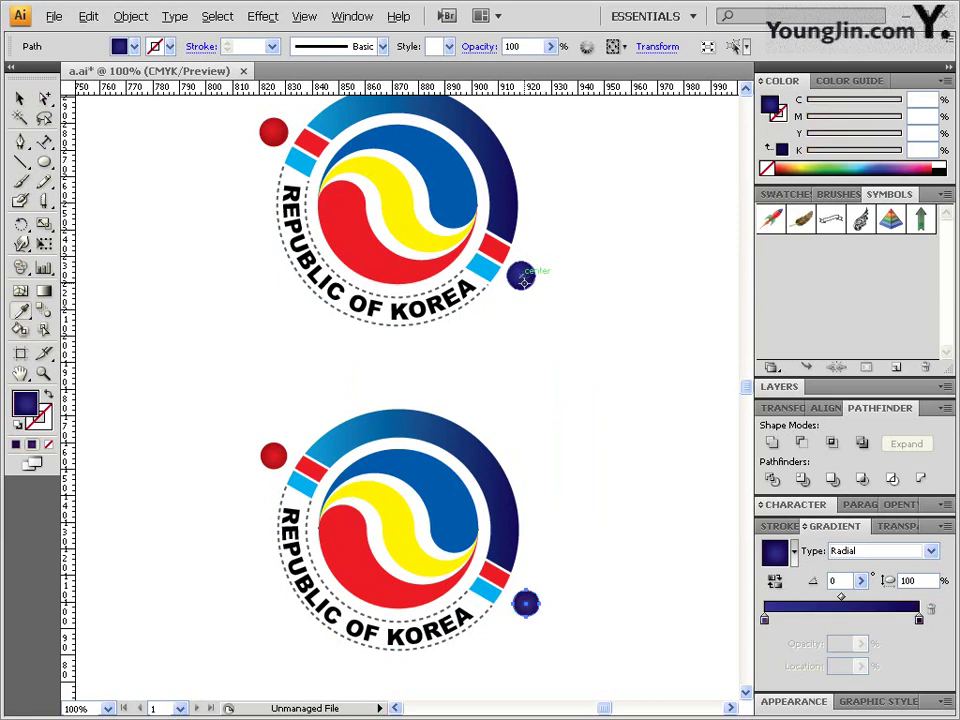
- Check the navy radial gradient's start stop and set its end stop's black value to 55%
{"action": "left_click", "coordinate": [765, 620]}
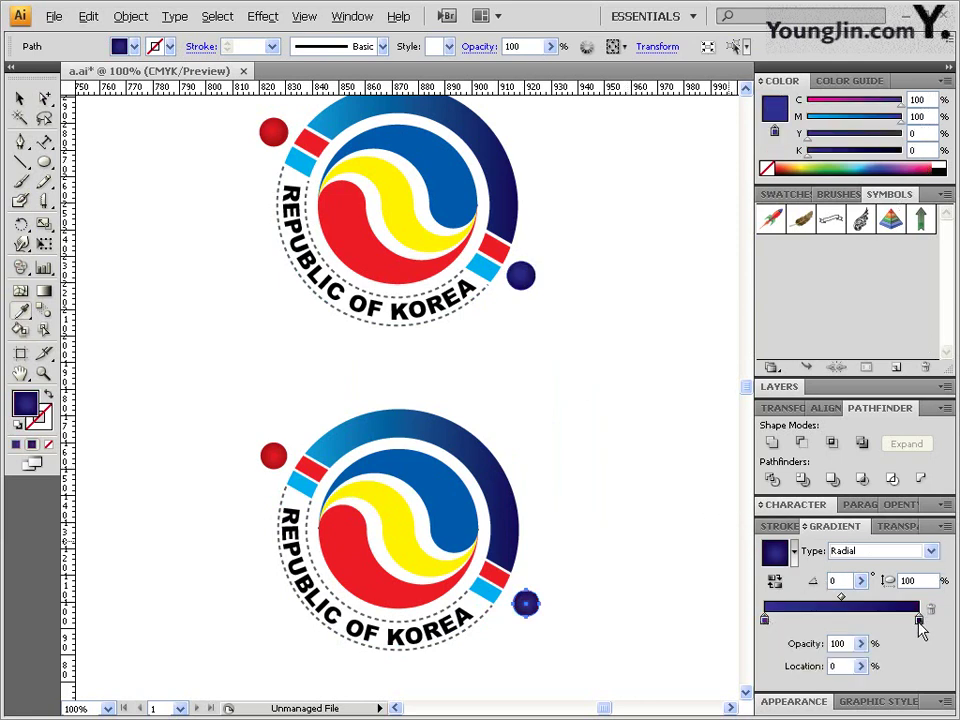
{"action": "left_click", "coordinate": [918, 150]}
{"action": "type", "text": "55"}
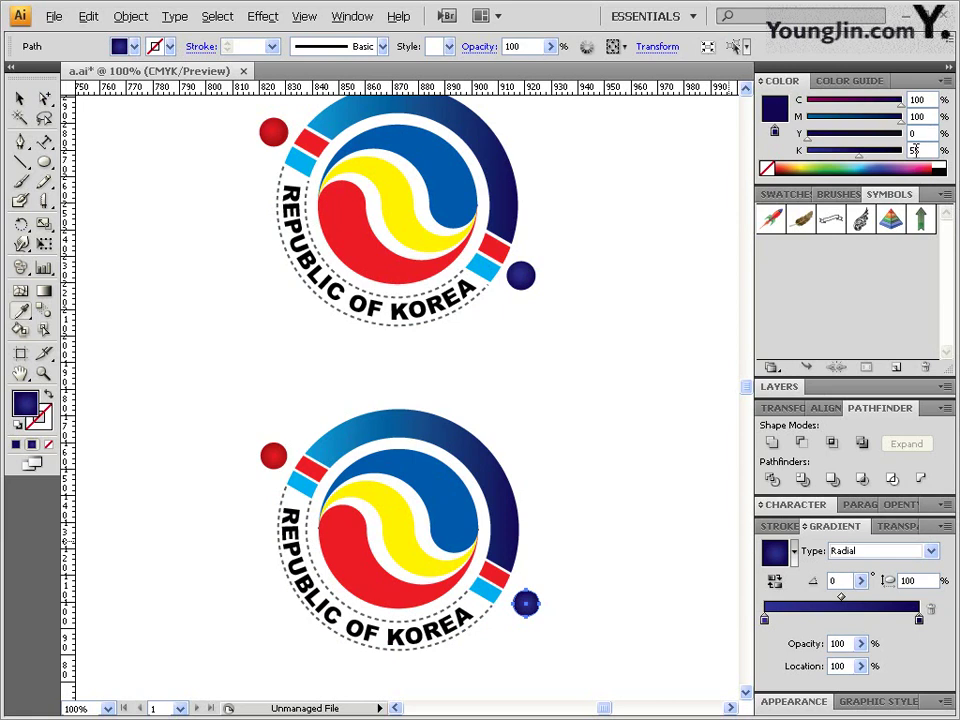